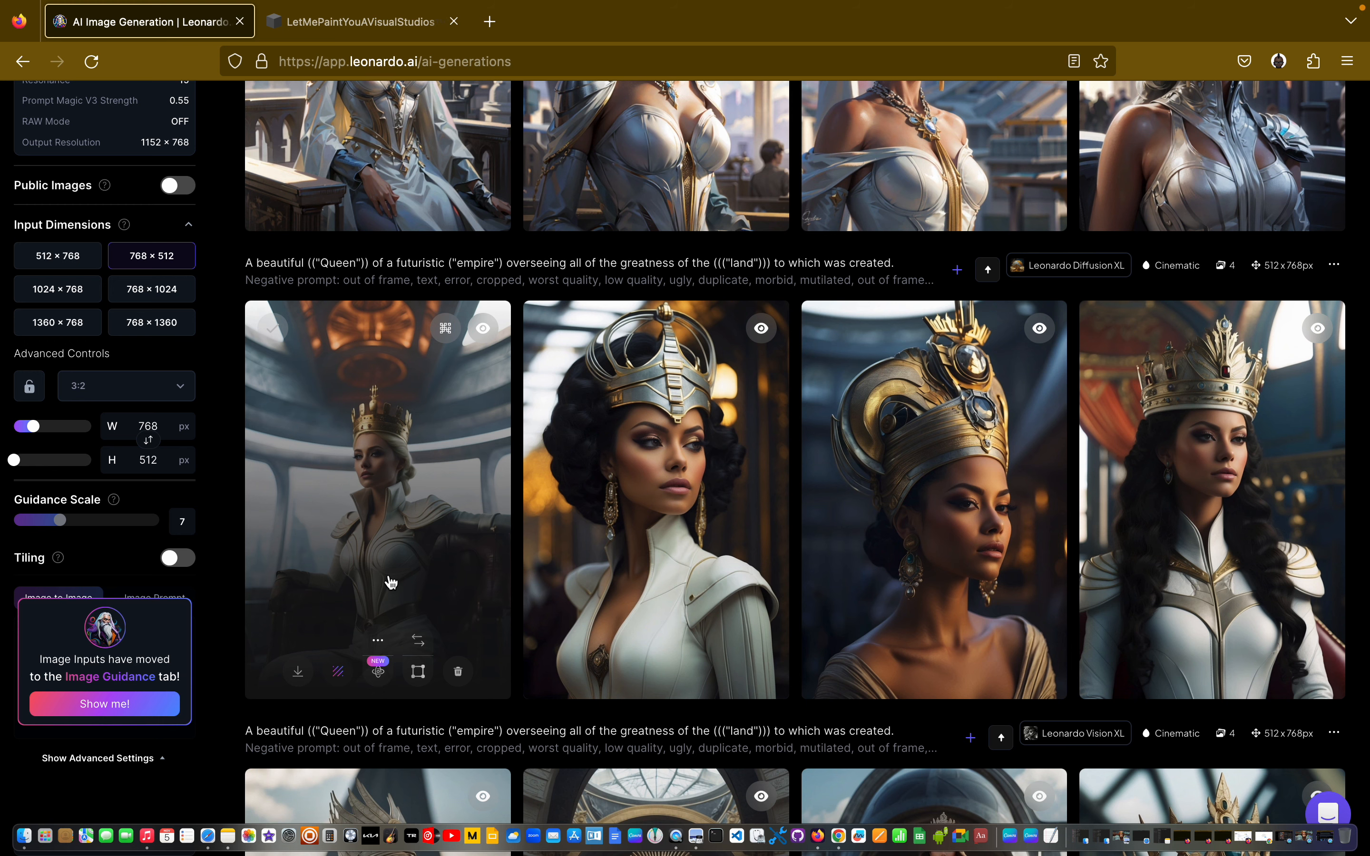
Open the generated image of the blonde queen seated in the leather armchair for editing in the canvas.
scroll(391, 583, "down", 3)
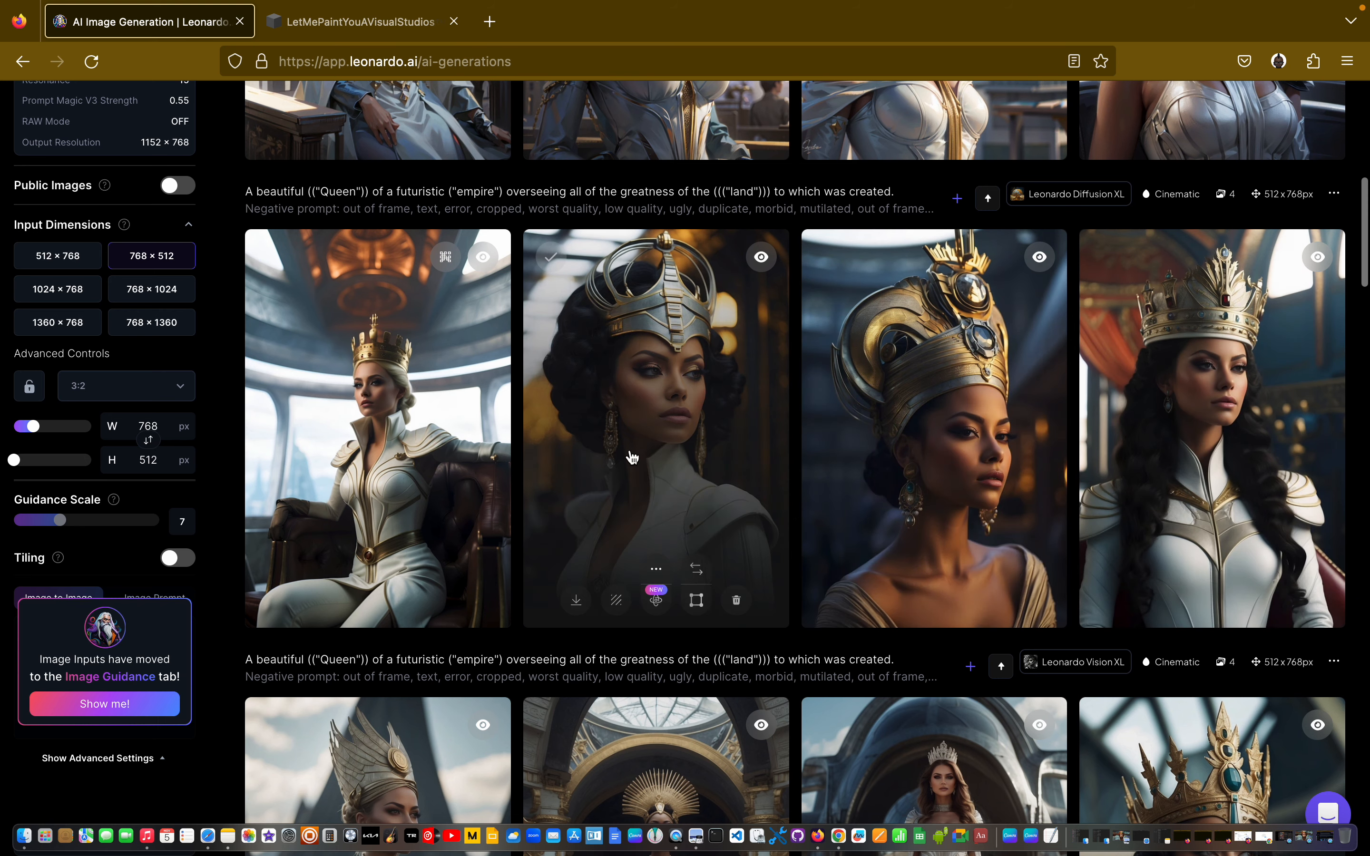
scroll(632, 458, "up", 4)
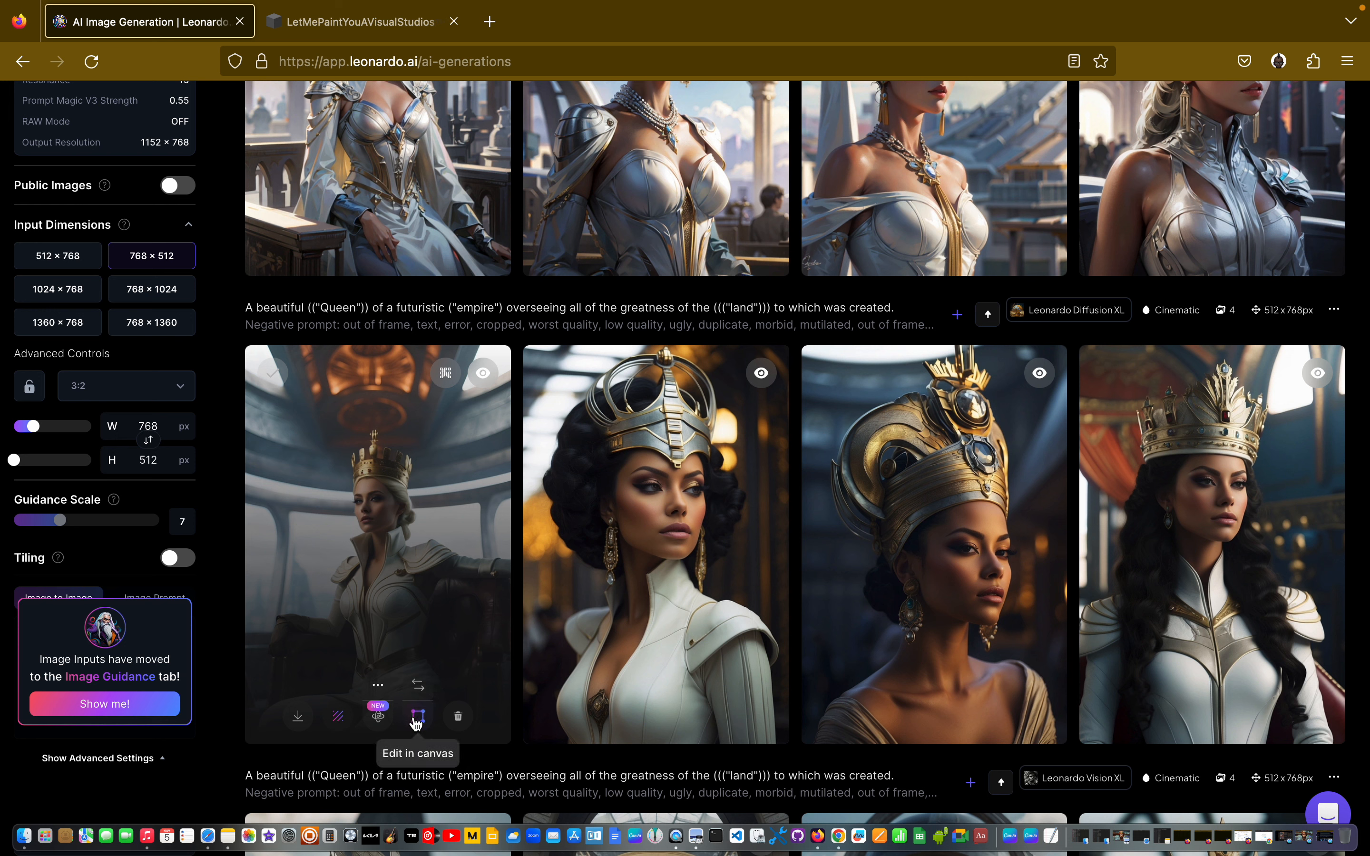
left_click(417, 719)
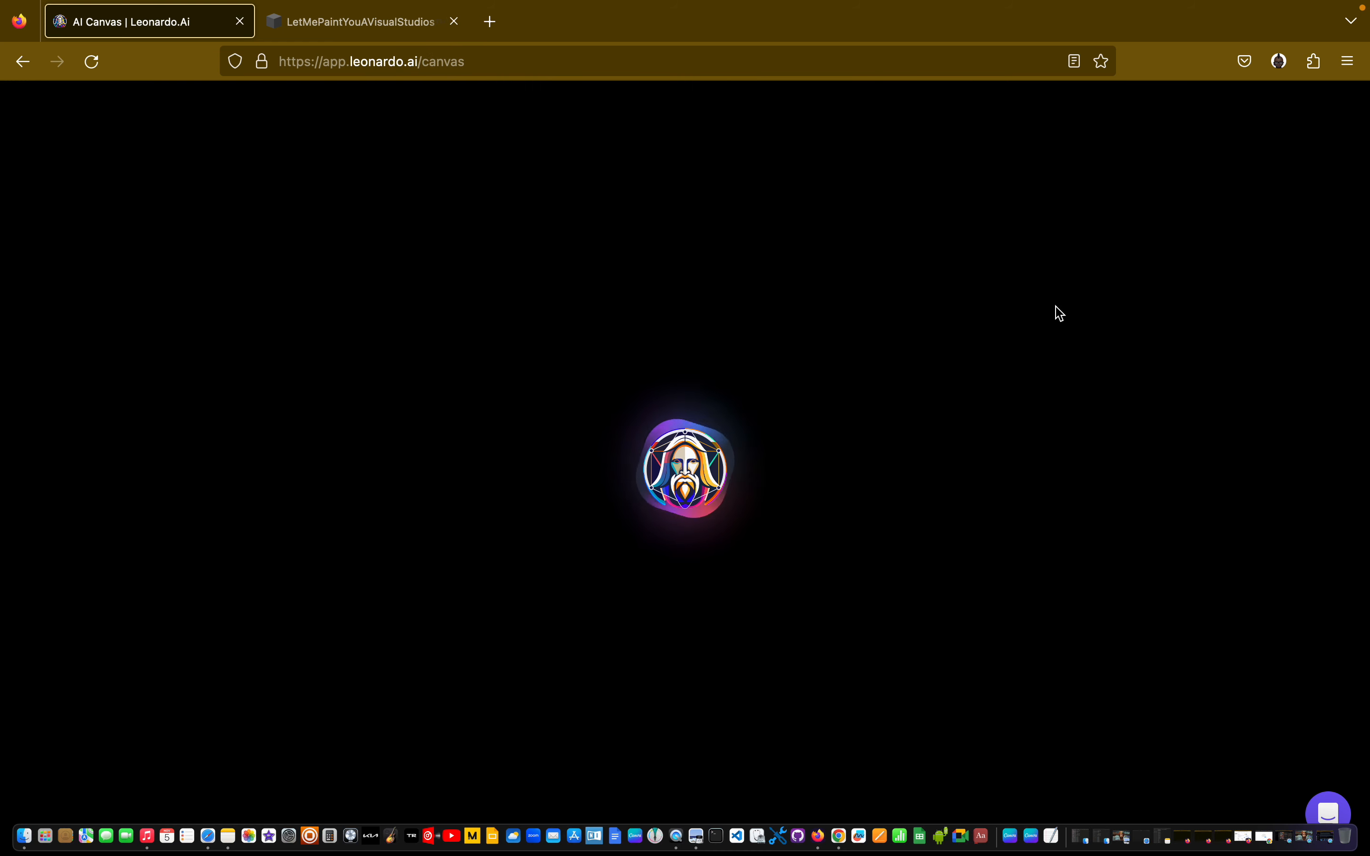
mouse_move(1236, 6)
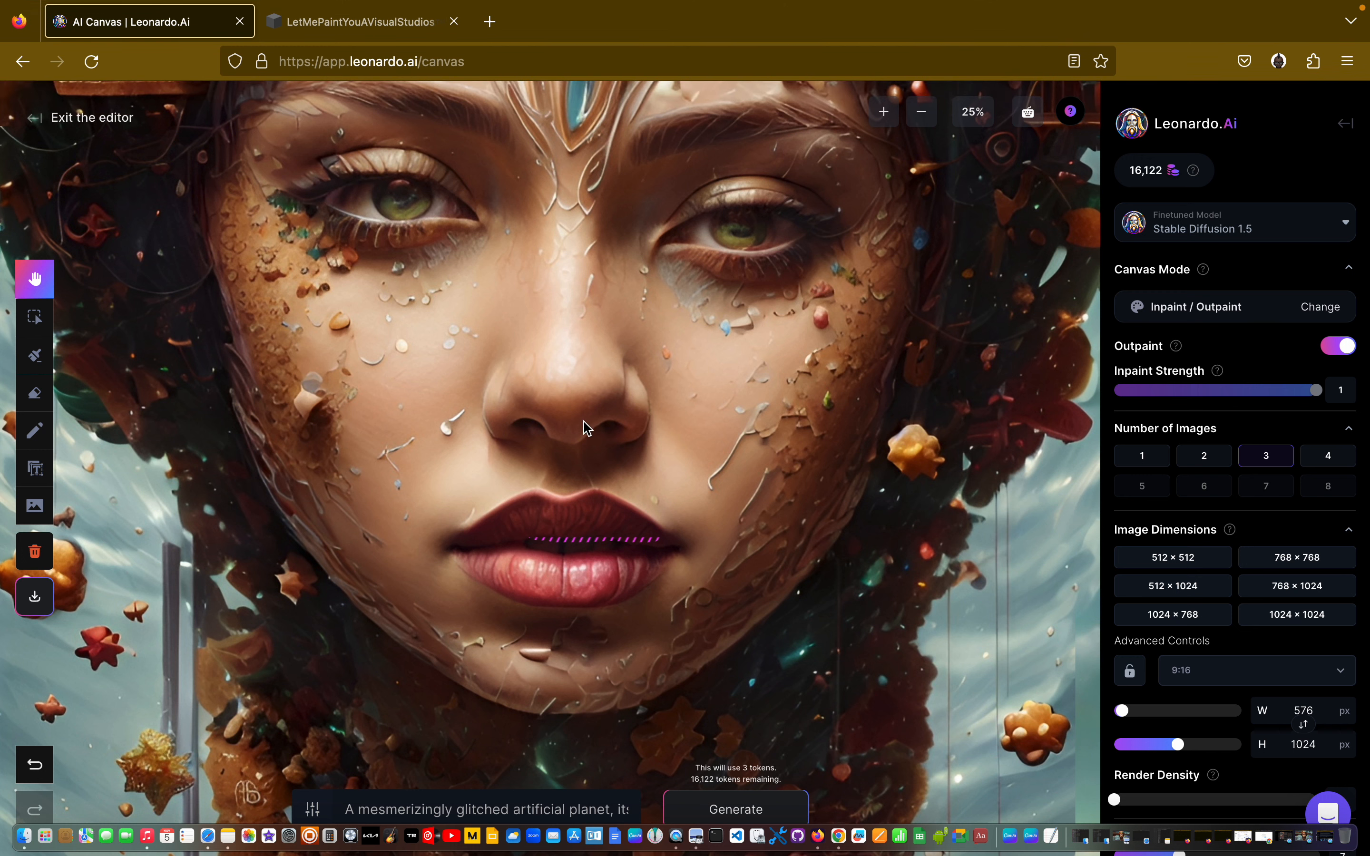
left_click(912, 116)
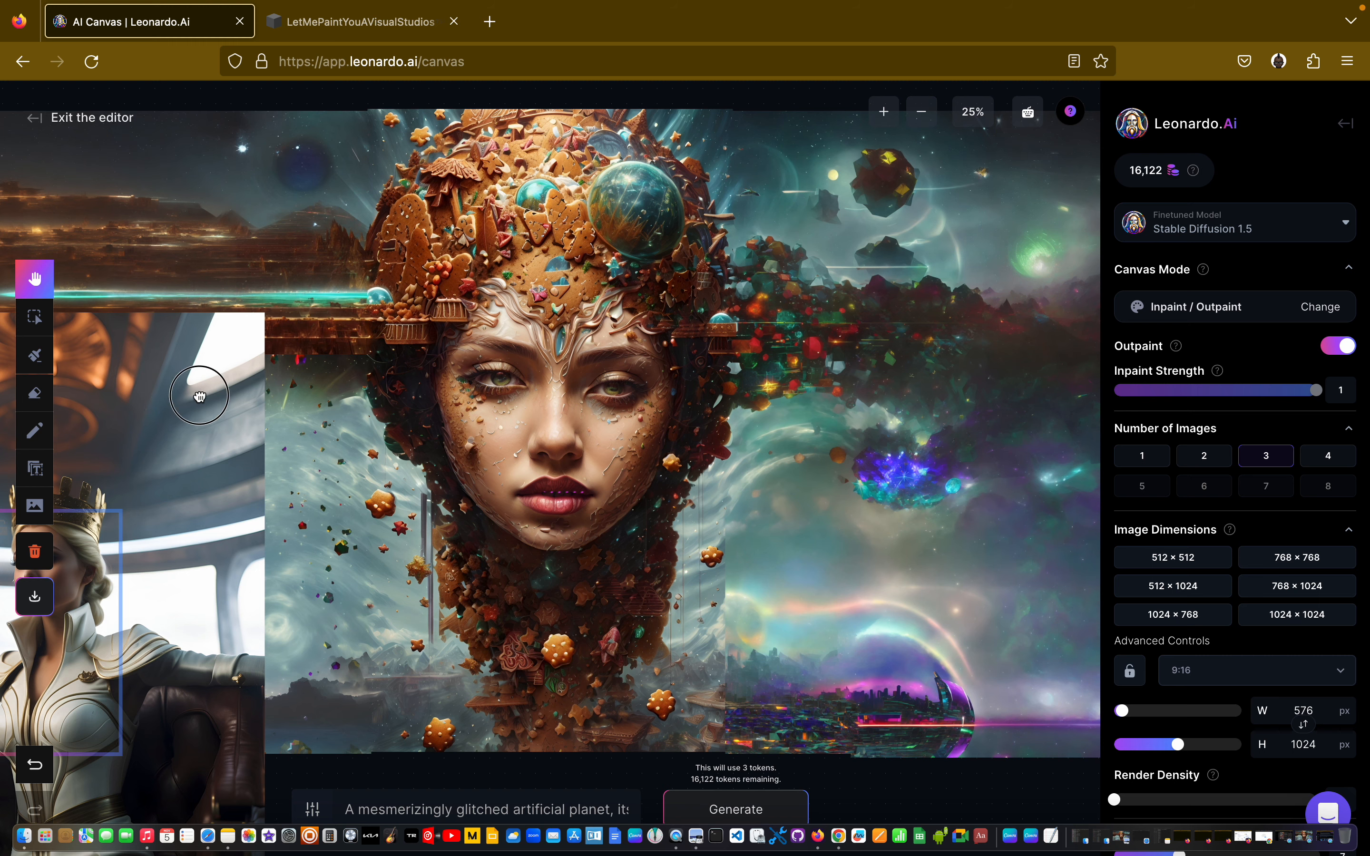
left_click_drag(160, 412, 401, 403)
scroll(401, 403, "down", 3)
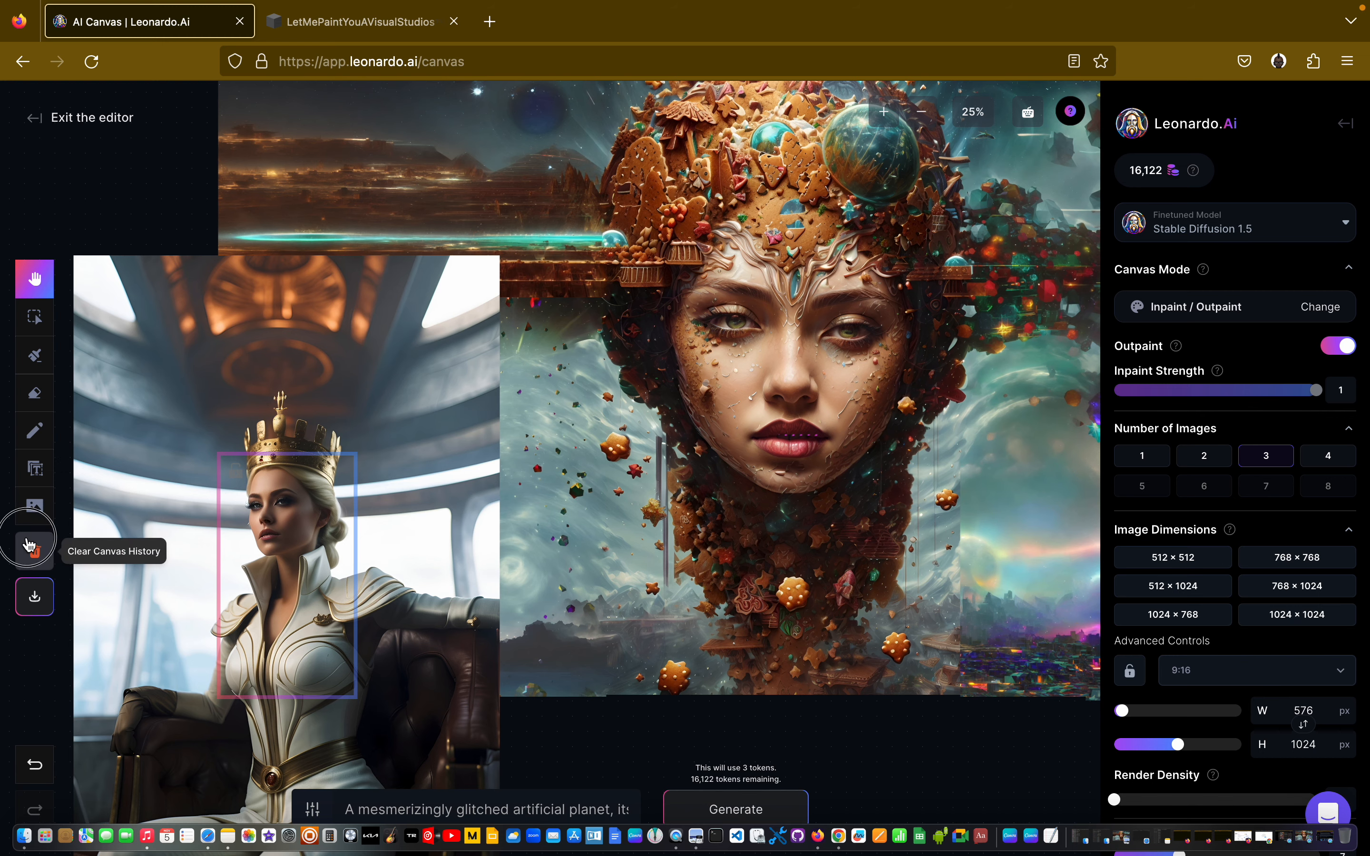
Clear the whole canvas history and exit the canvas editor.
left_click(29, 545)
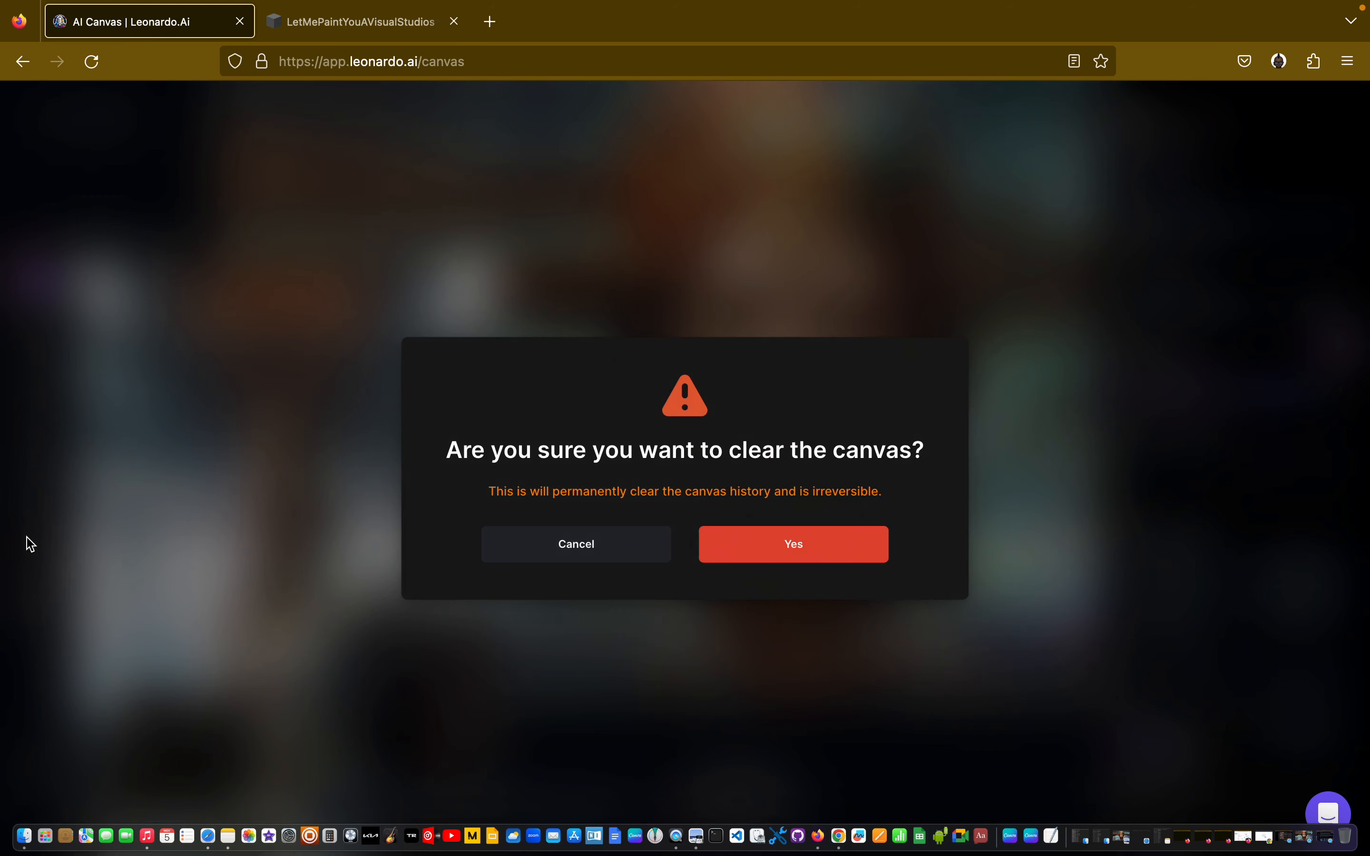
left_click(808, 544)
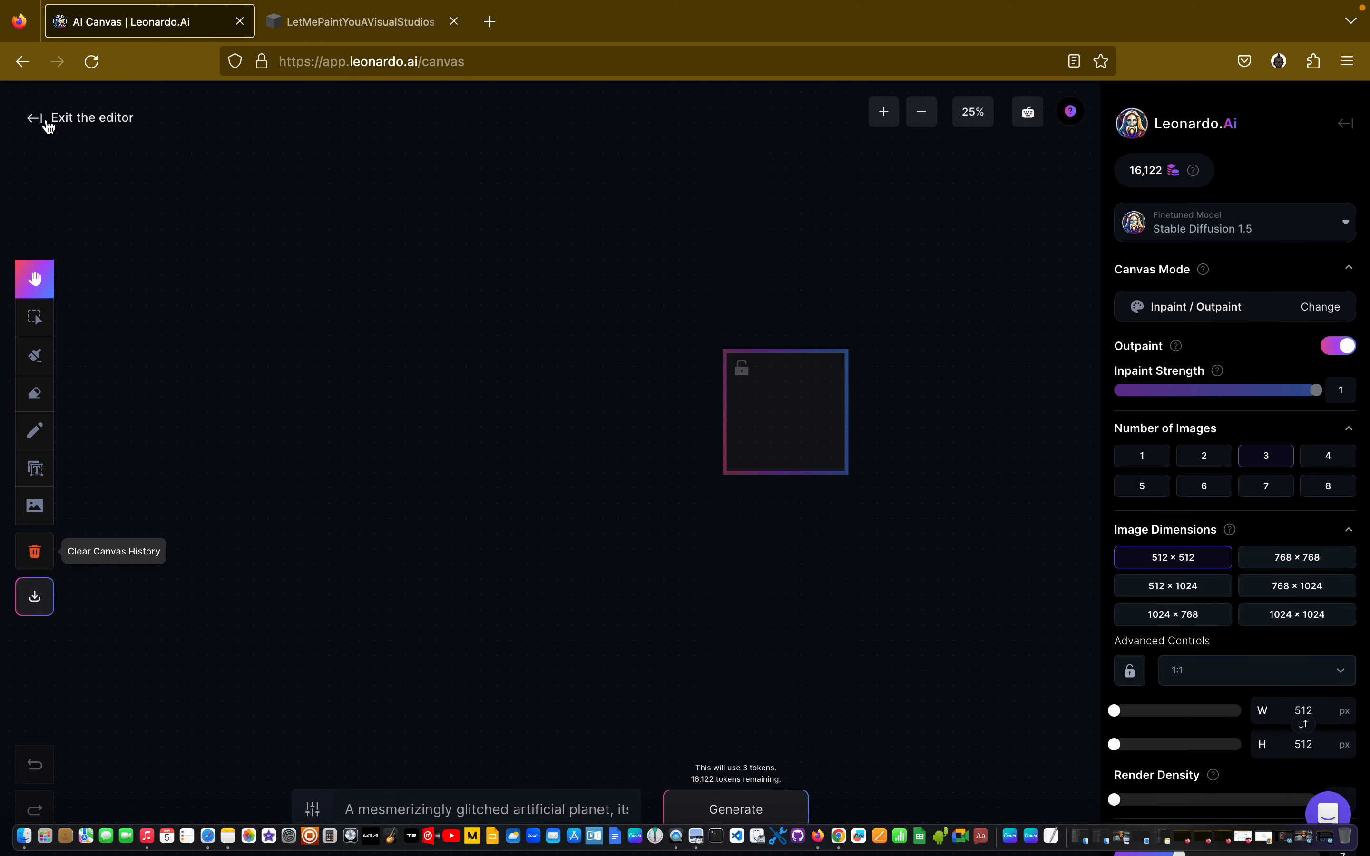
left_click(48, 126)
Browse the featured models and recent creations on the home page.
scroll(743, 389, "down", 3)
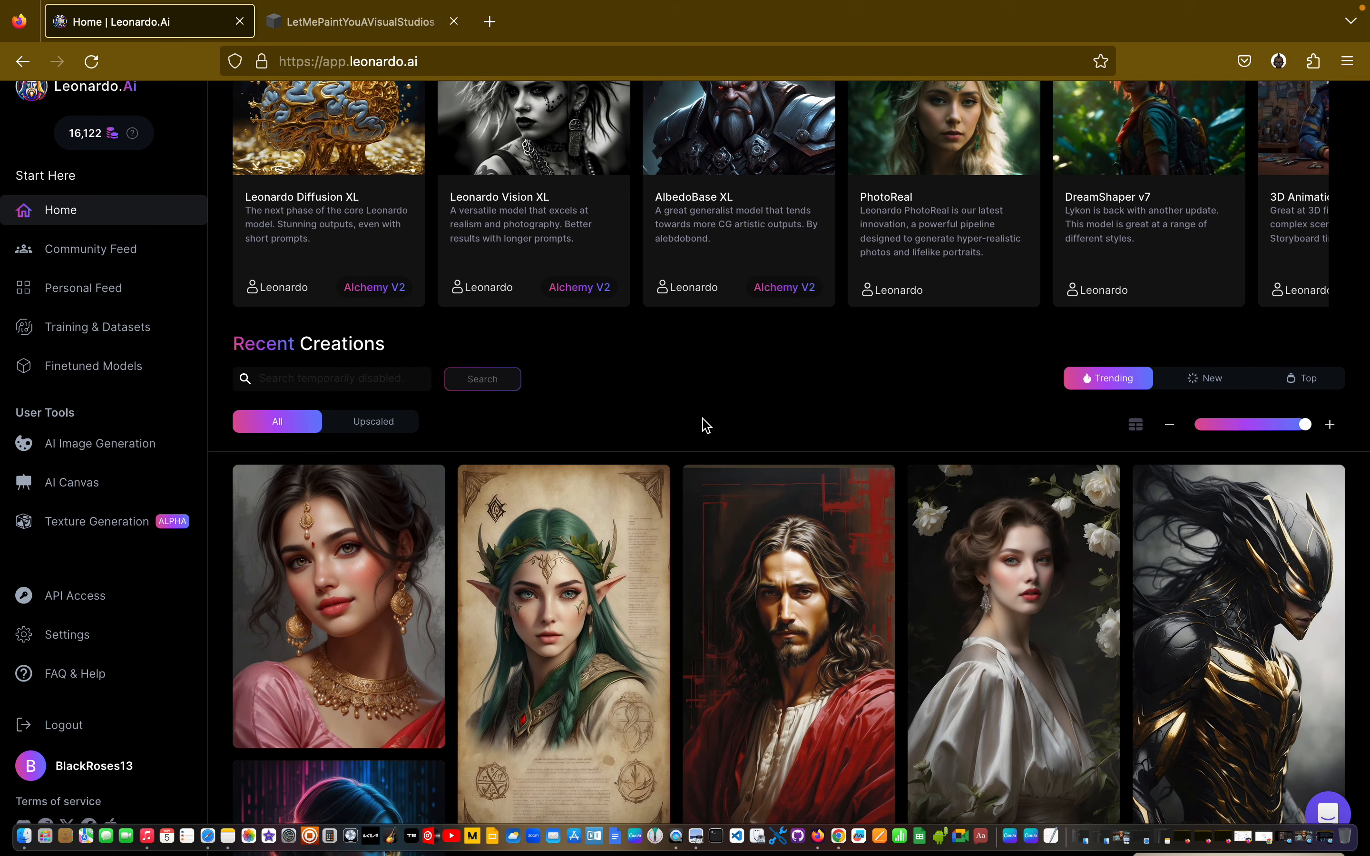
scroll(707, 426, "up", 2)
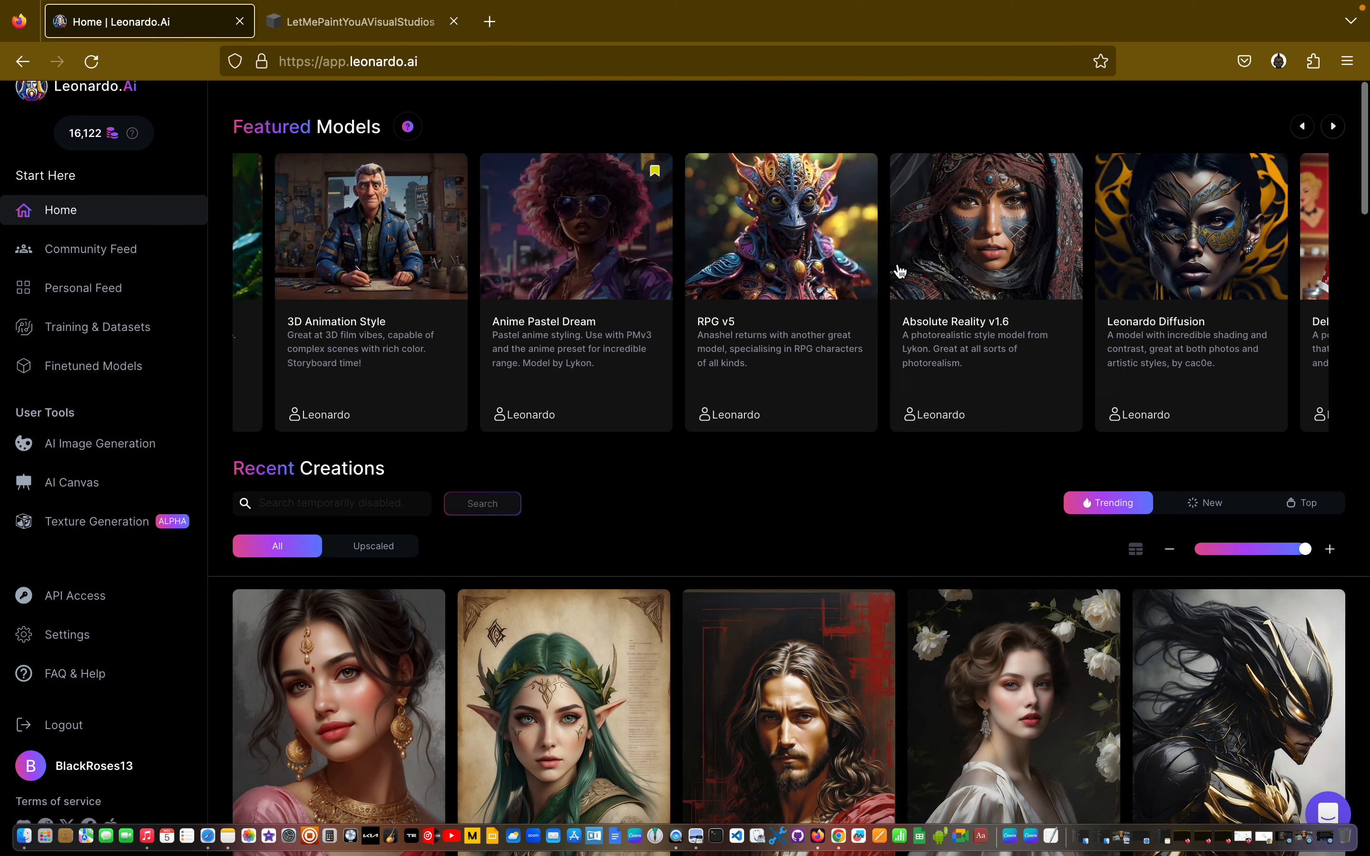
scroll(900, 272, "right", 5)
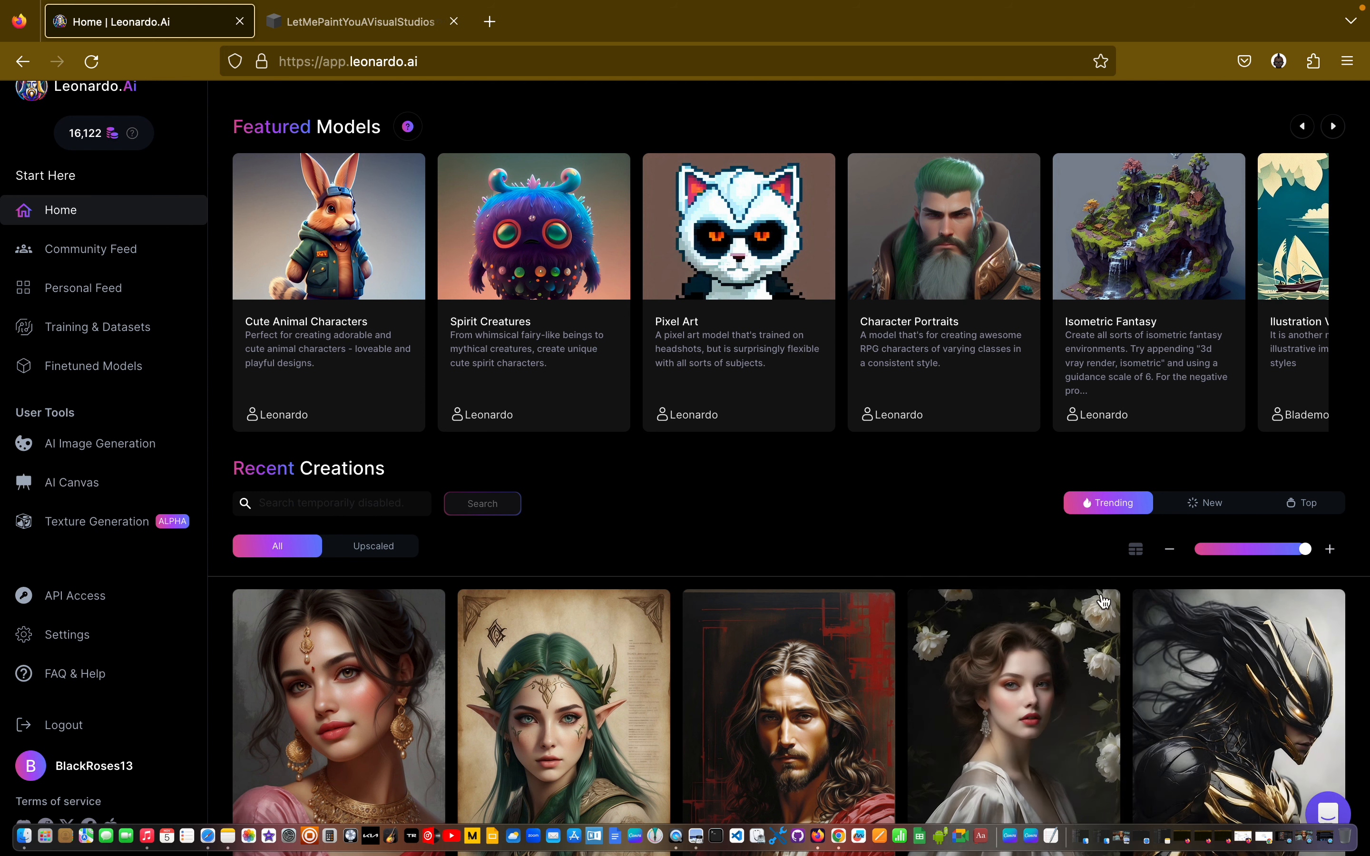
scroll(921, 659, "down", 3)
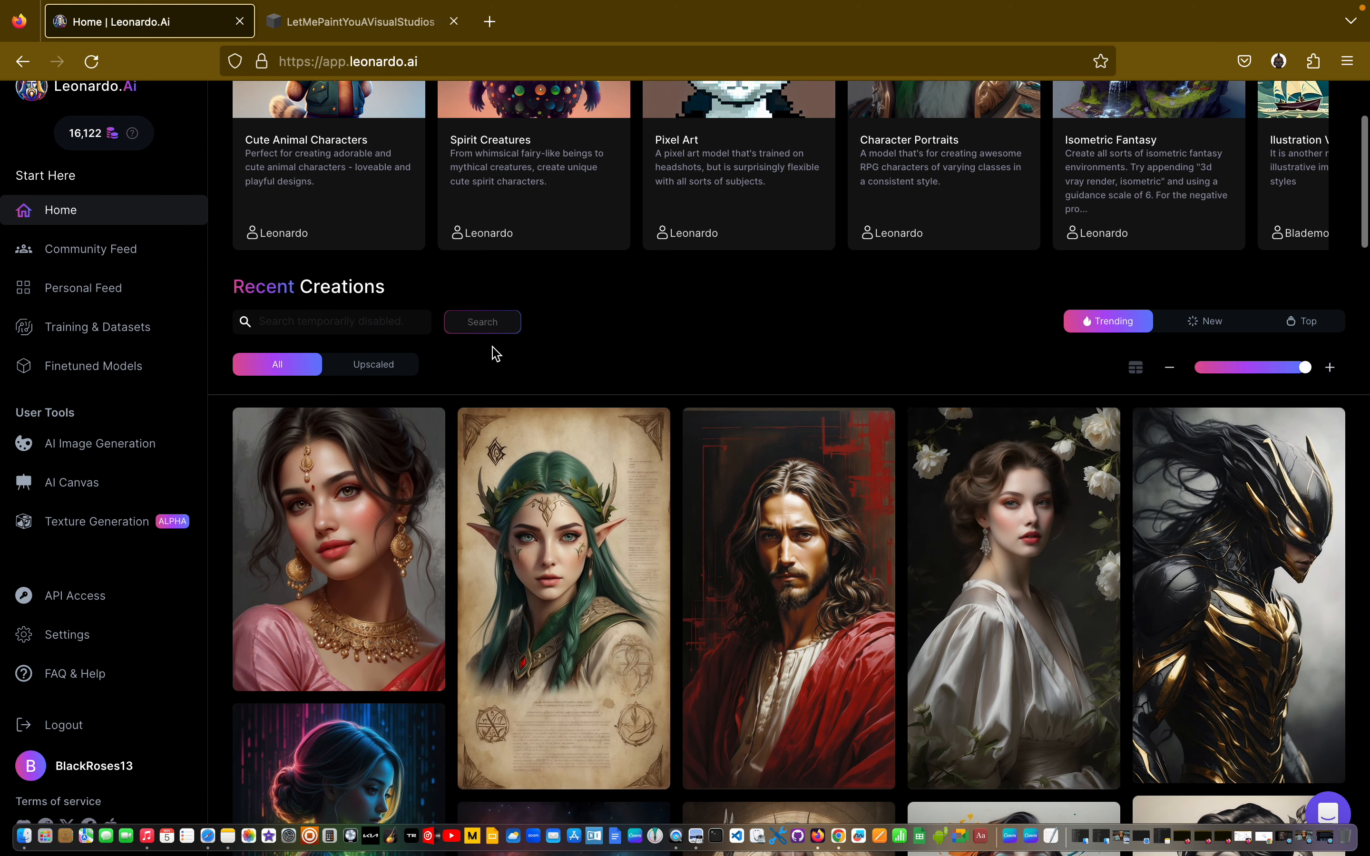
scroll(496, 354, "up", 1)
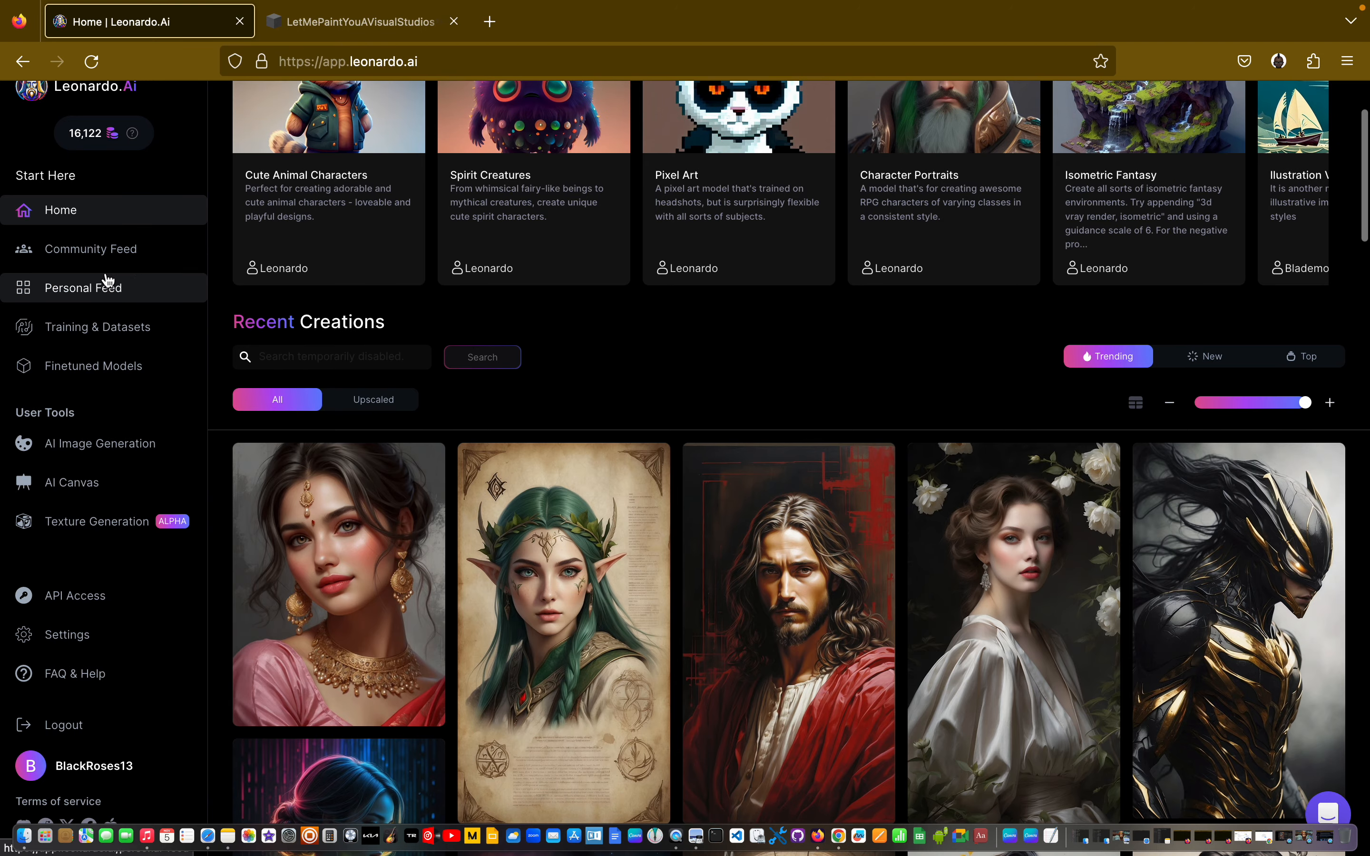
Go back to AI Image Generation and open the seated queen image in the canvas again.
left_click(100, 444)
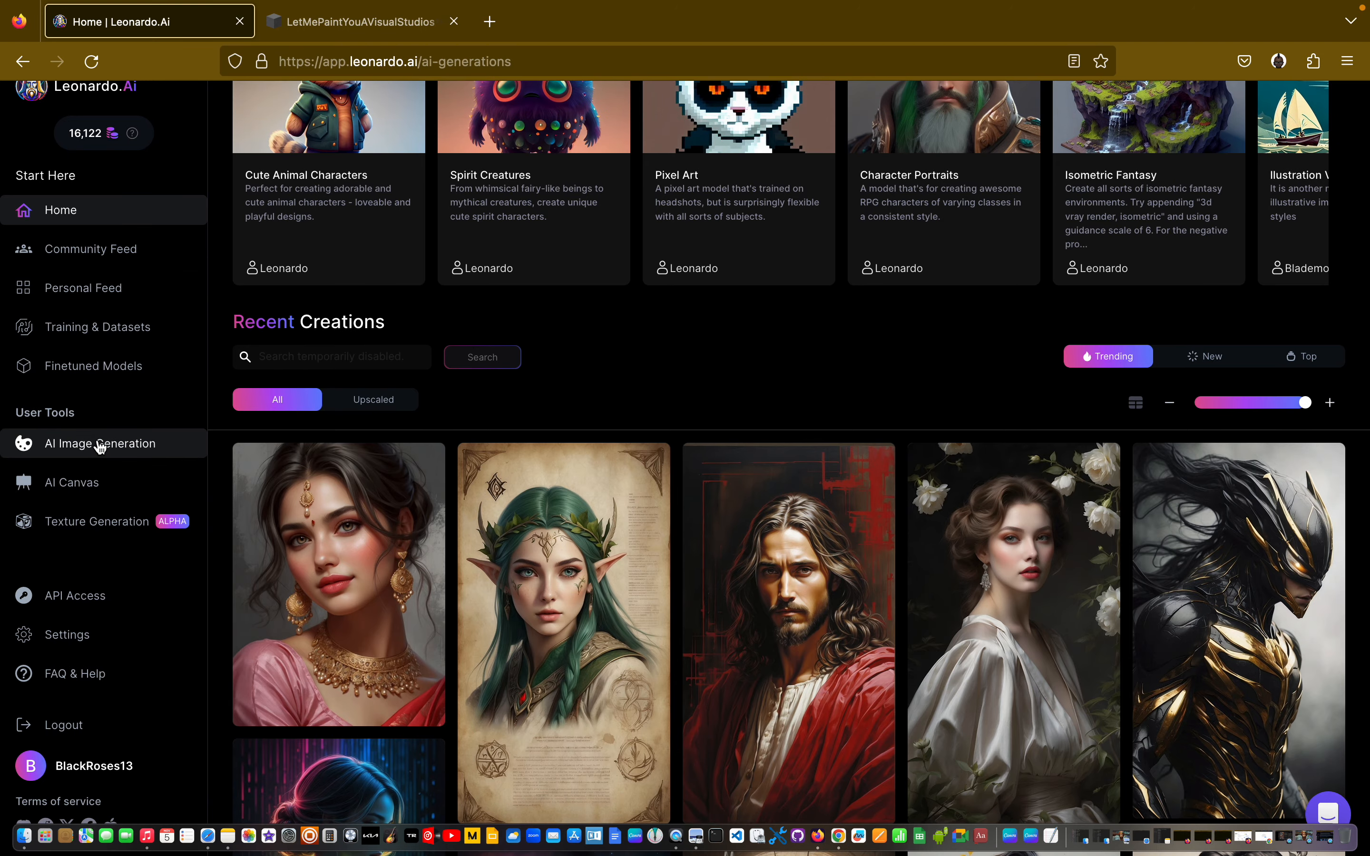
scroll(401, 414, "down", 10)
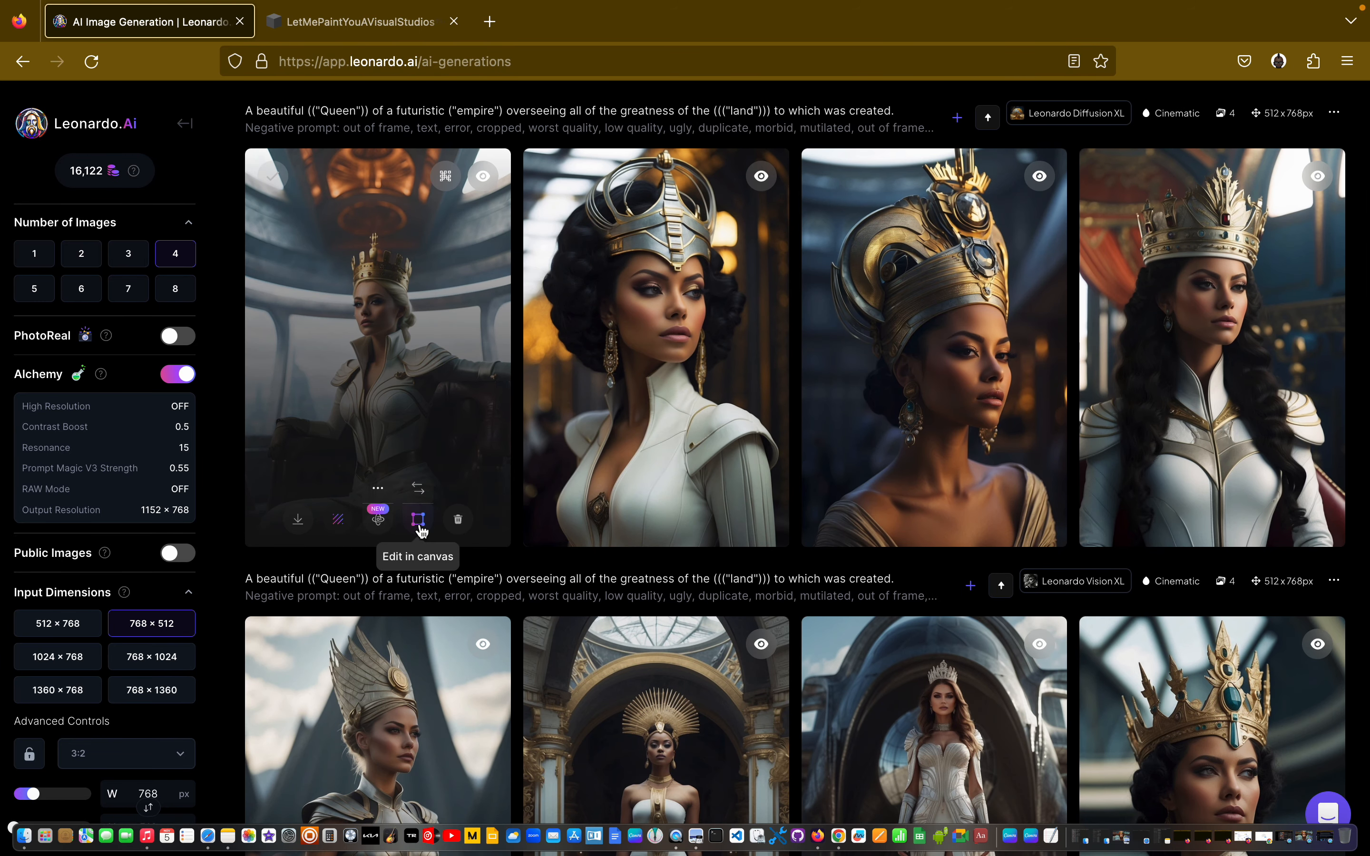
left_click(419, 523)
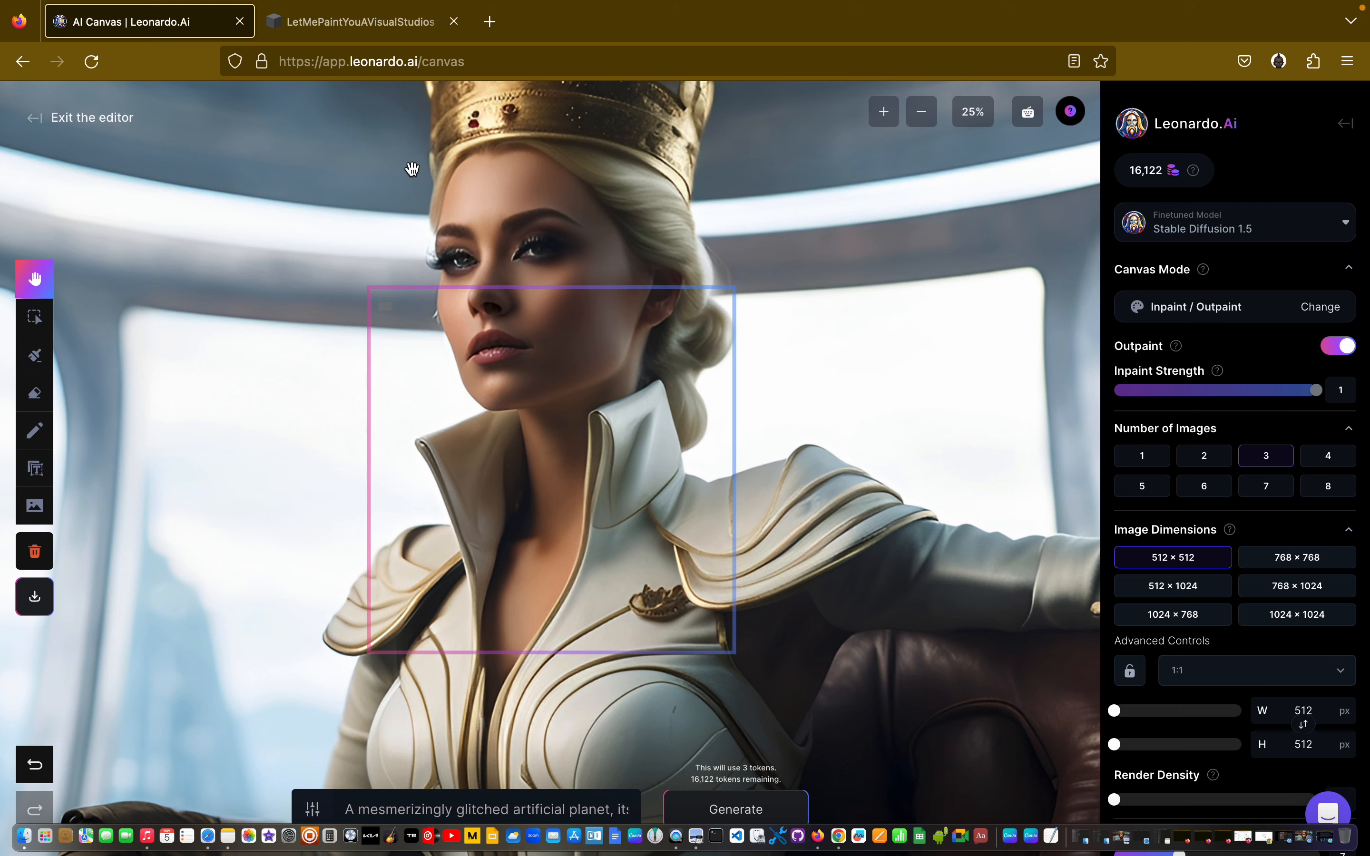
Clear the seated queen image from the canvas and return to the home page.
left_click(43, 561)
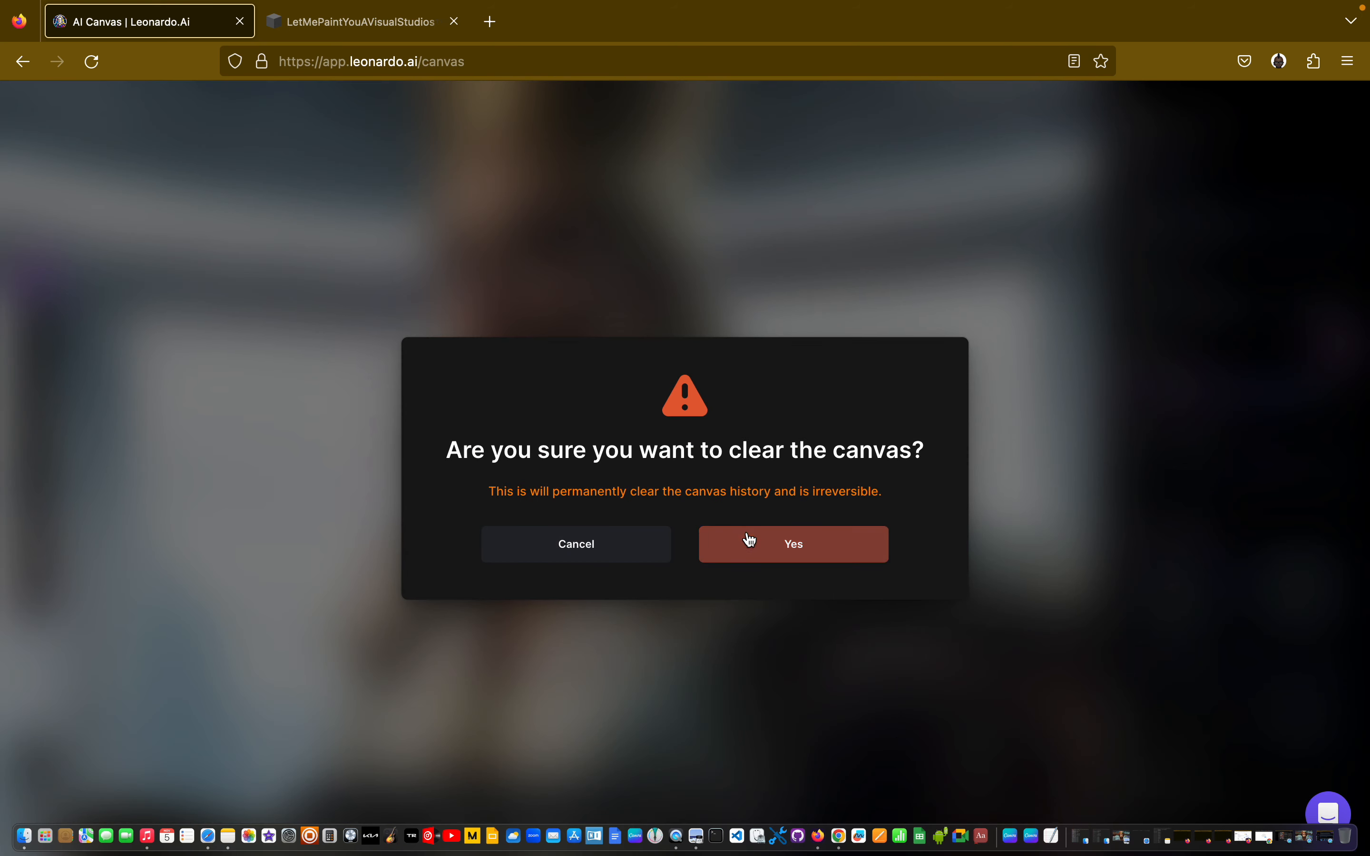
left_click(711, 542)
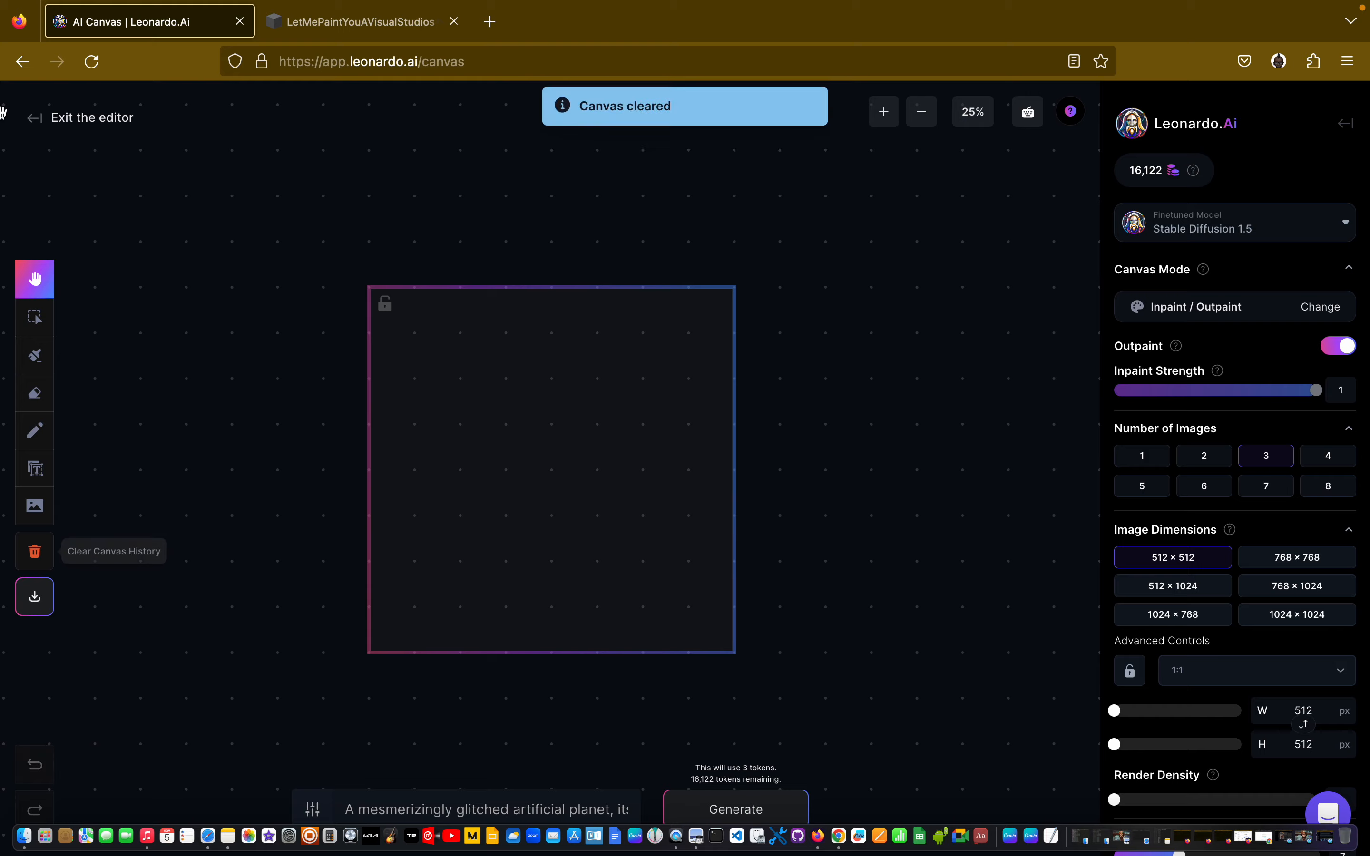
left_click(41, 129)
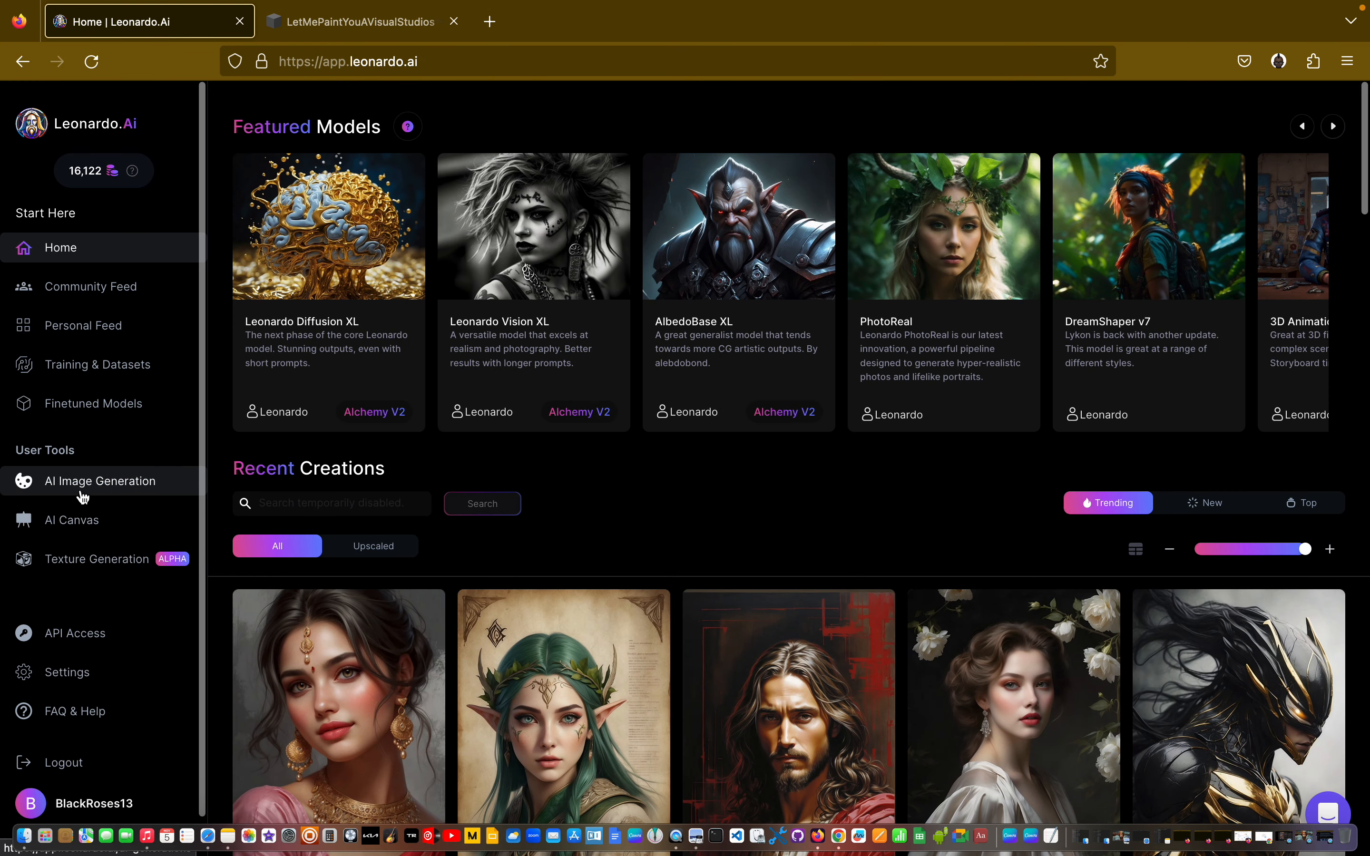
In AI Image Generation, preview the seated queen image's Alchemy Refiner - High Smooth version, and close the preview.
left_click(83, 496)
scroll(504, 642, "down", 5)
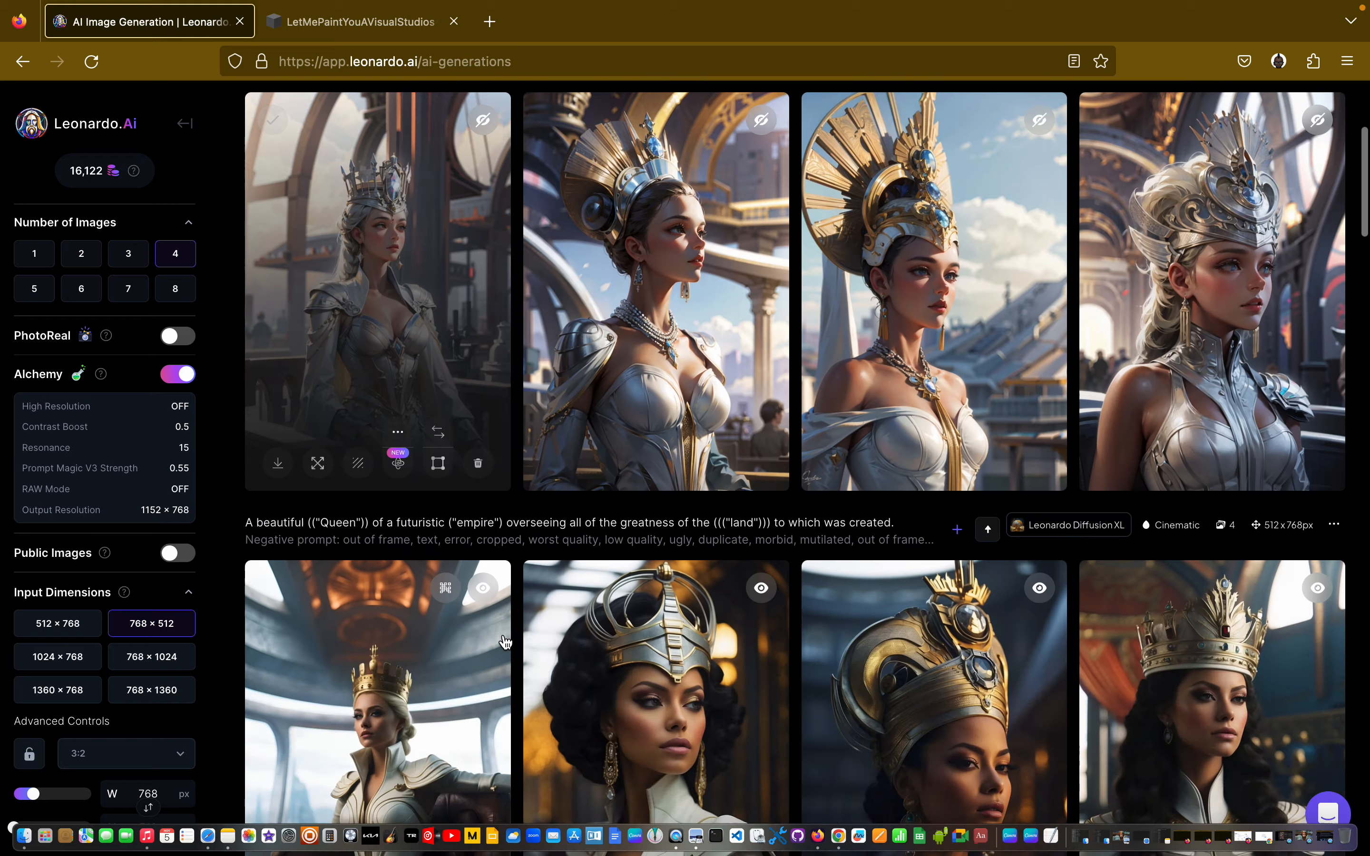
scroll(504, 642, "down", 5)
left_click(395, 383)
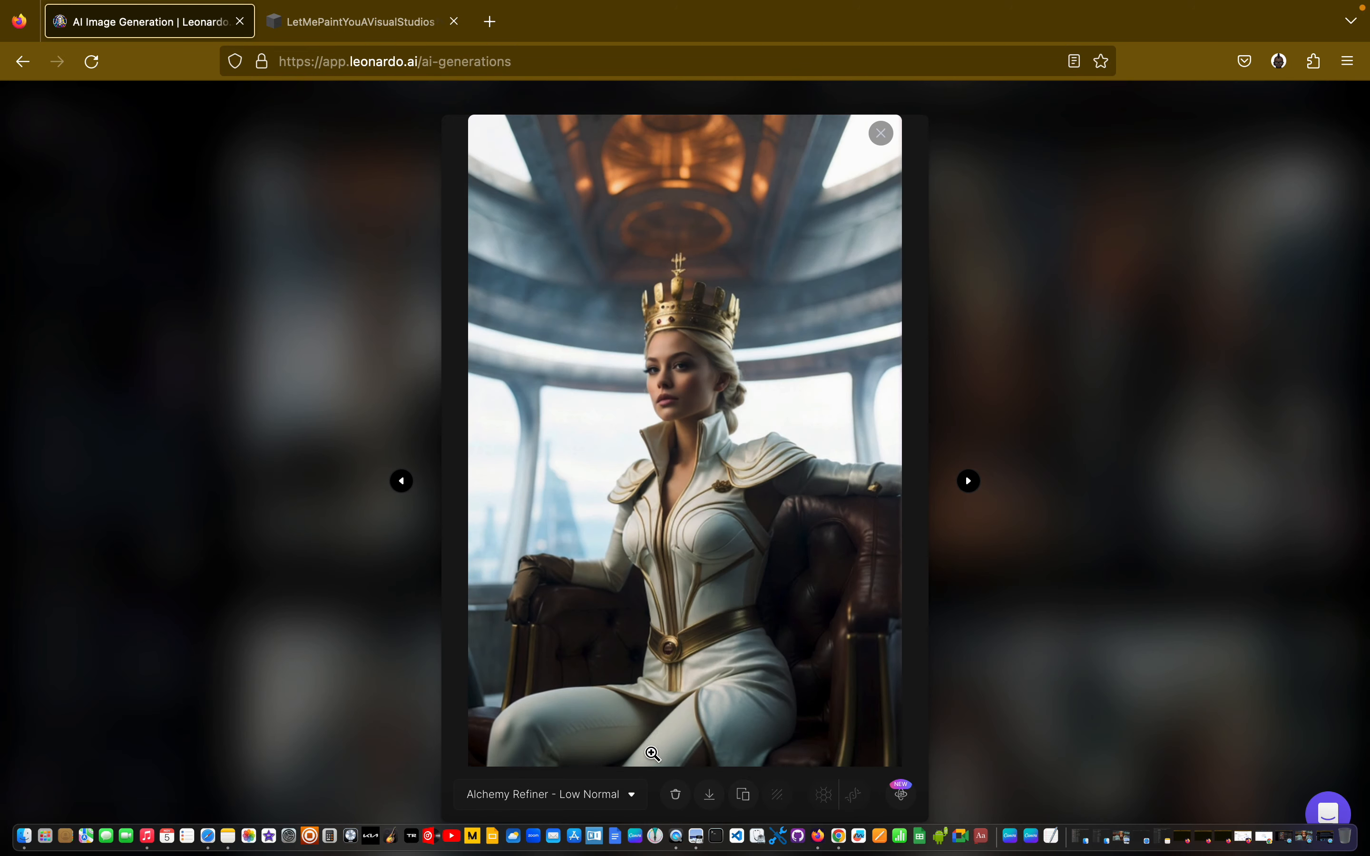
left_click(629, 798)
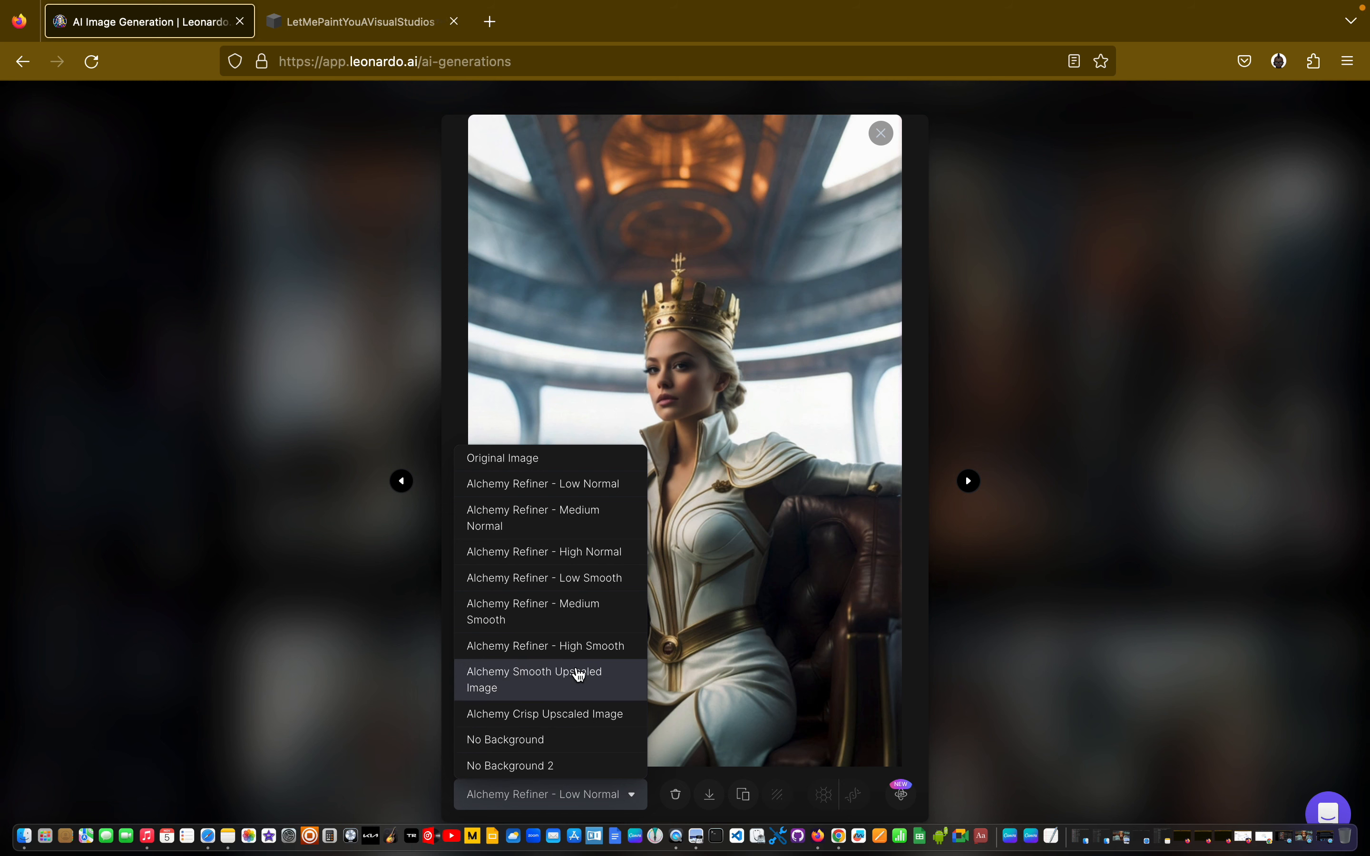
left_click(571, 651)
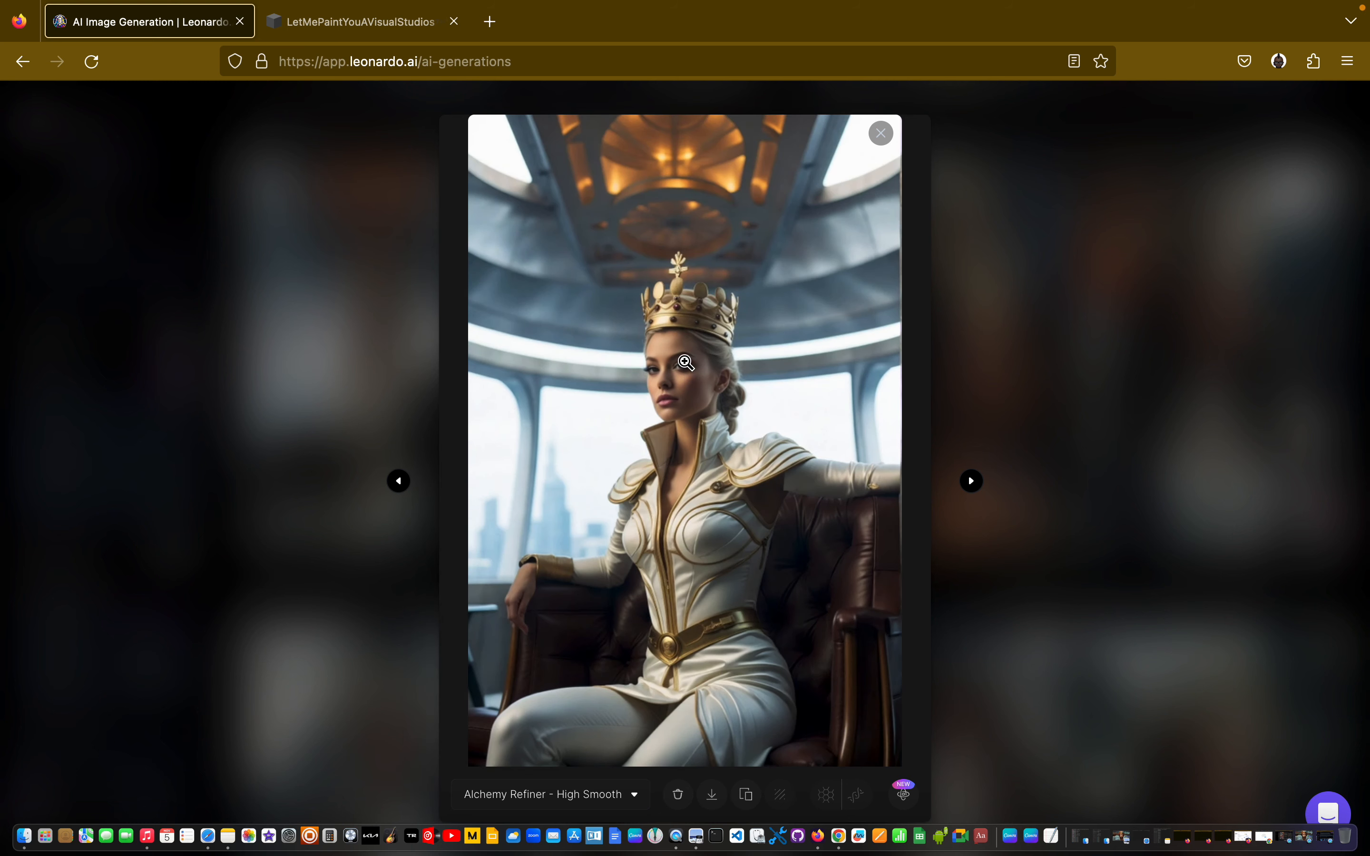
left_click(882, 134)
View the seated queen image enlarged, compare it with its Alchemy Refiner - High Smooth version, and close the preview.
mouse_move(422, 431)
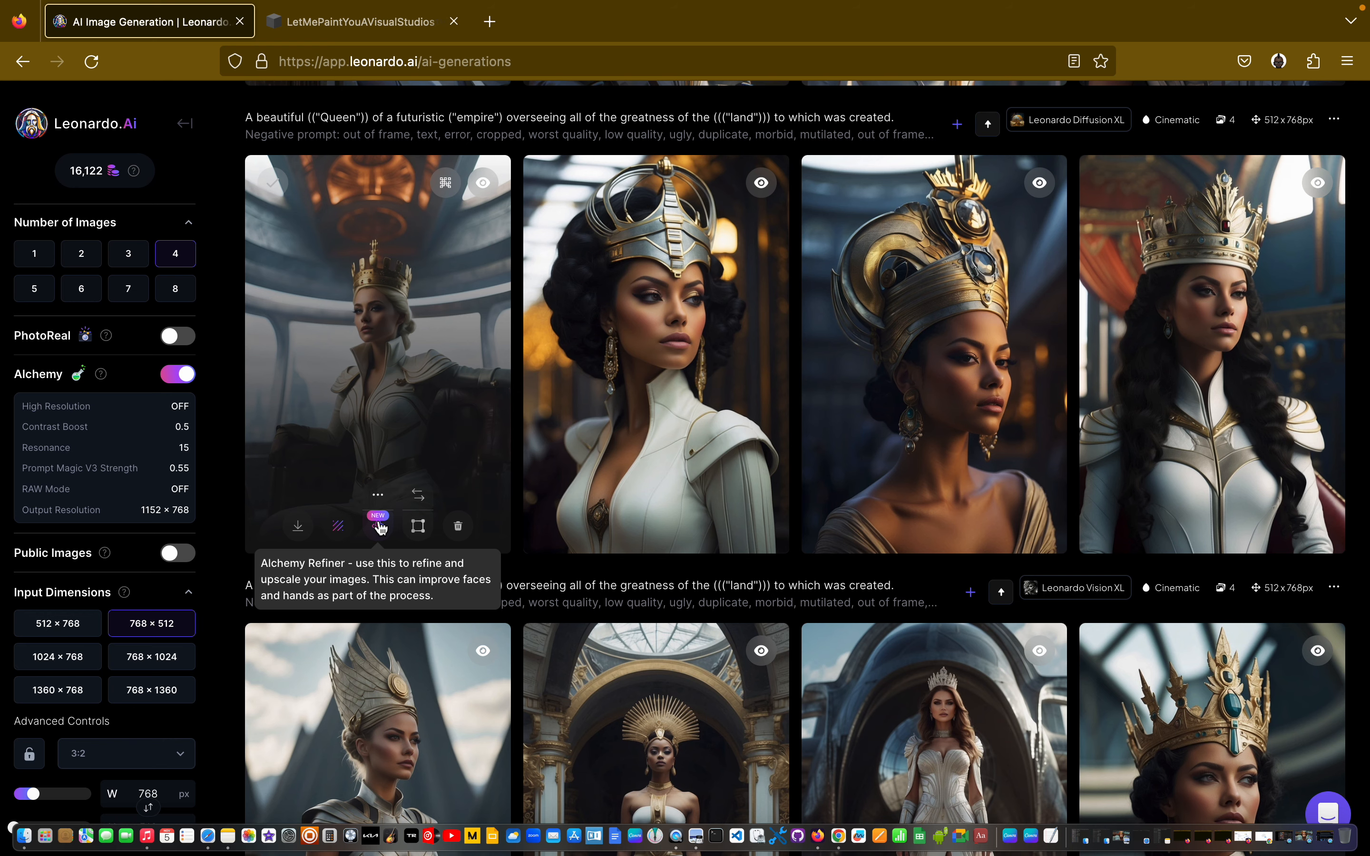
left_click(395, 286)
left_click(705, 387)
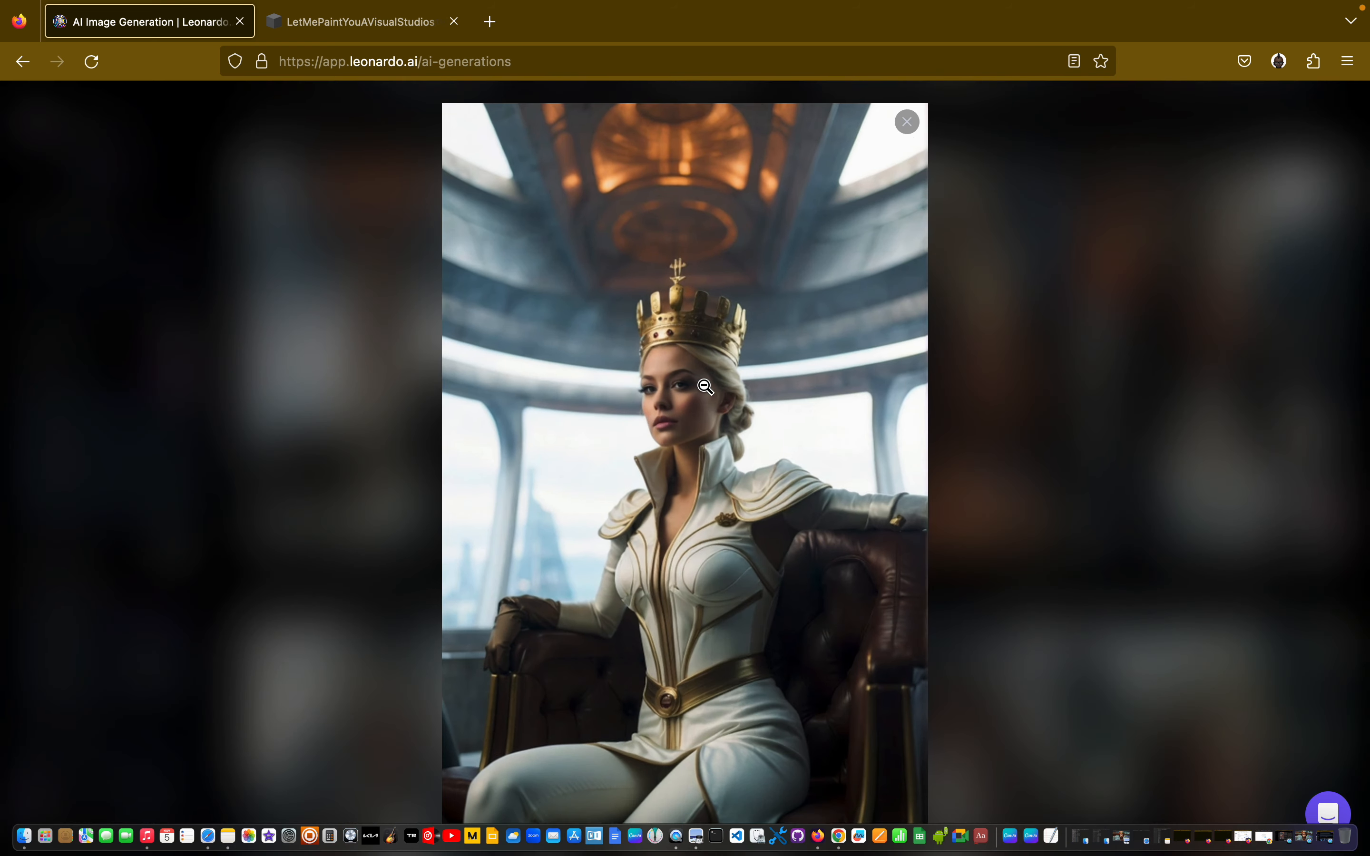
left_click(732, 478)
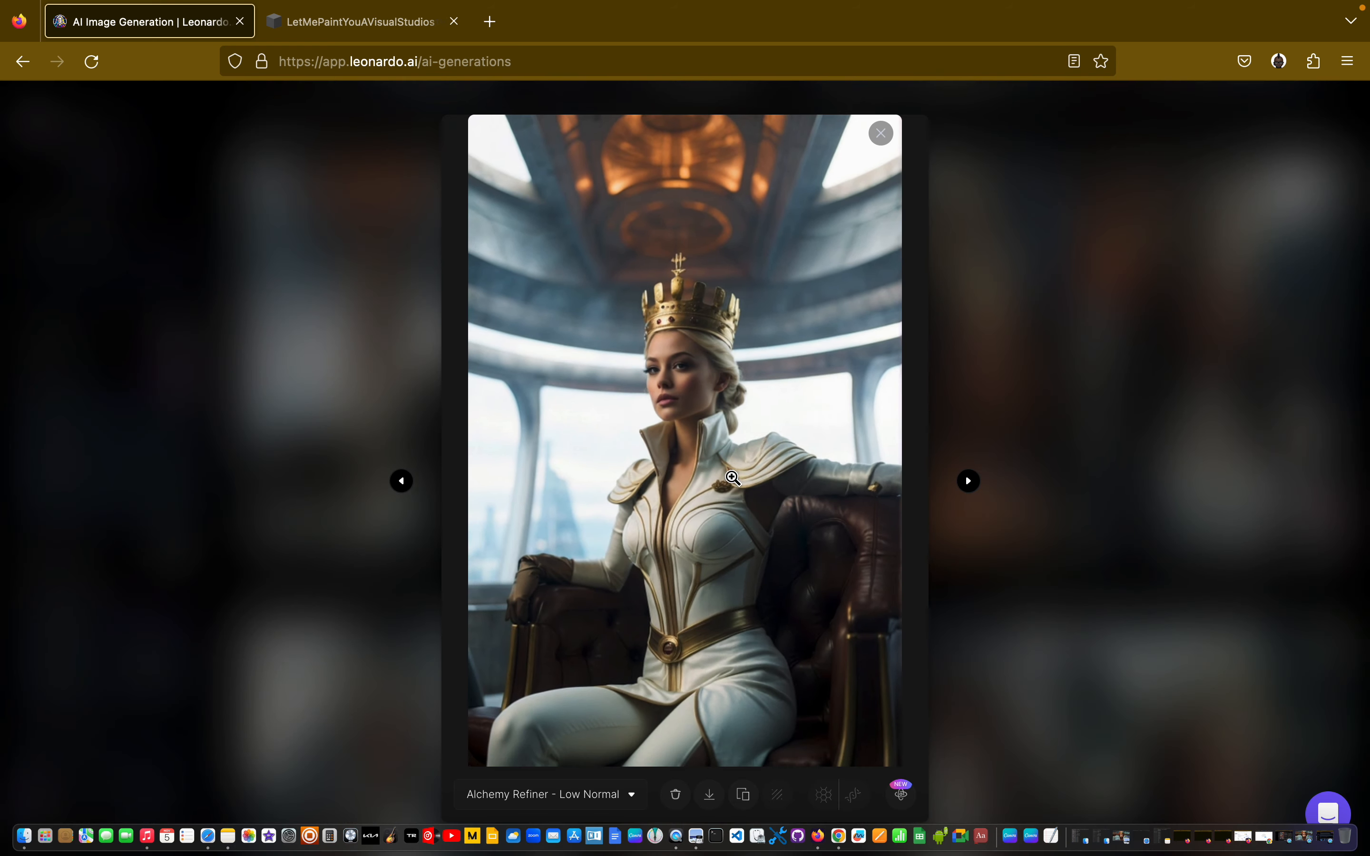
left_click(595, 799)
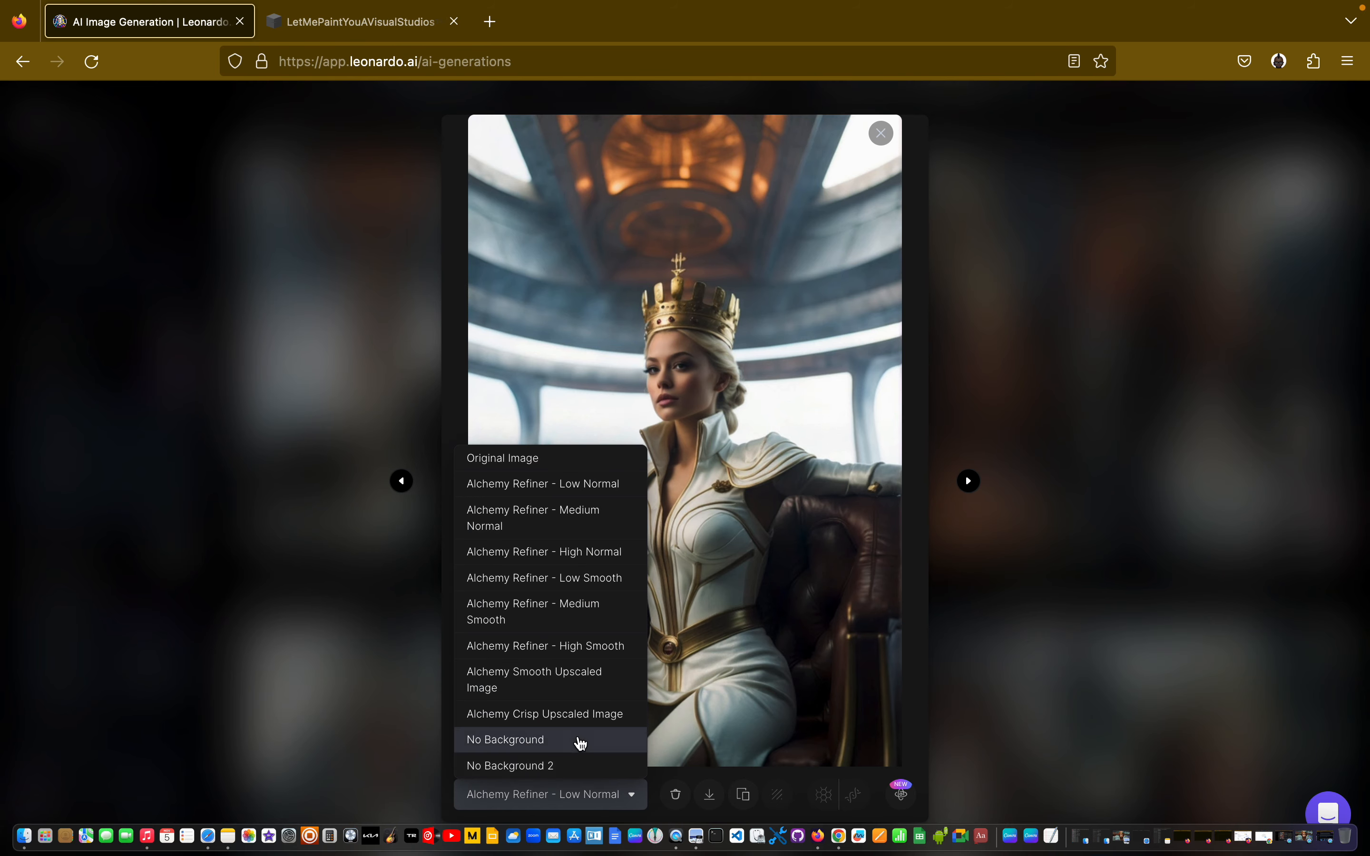
left_click(566, 647)
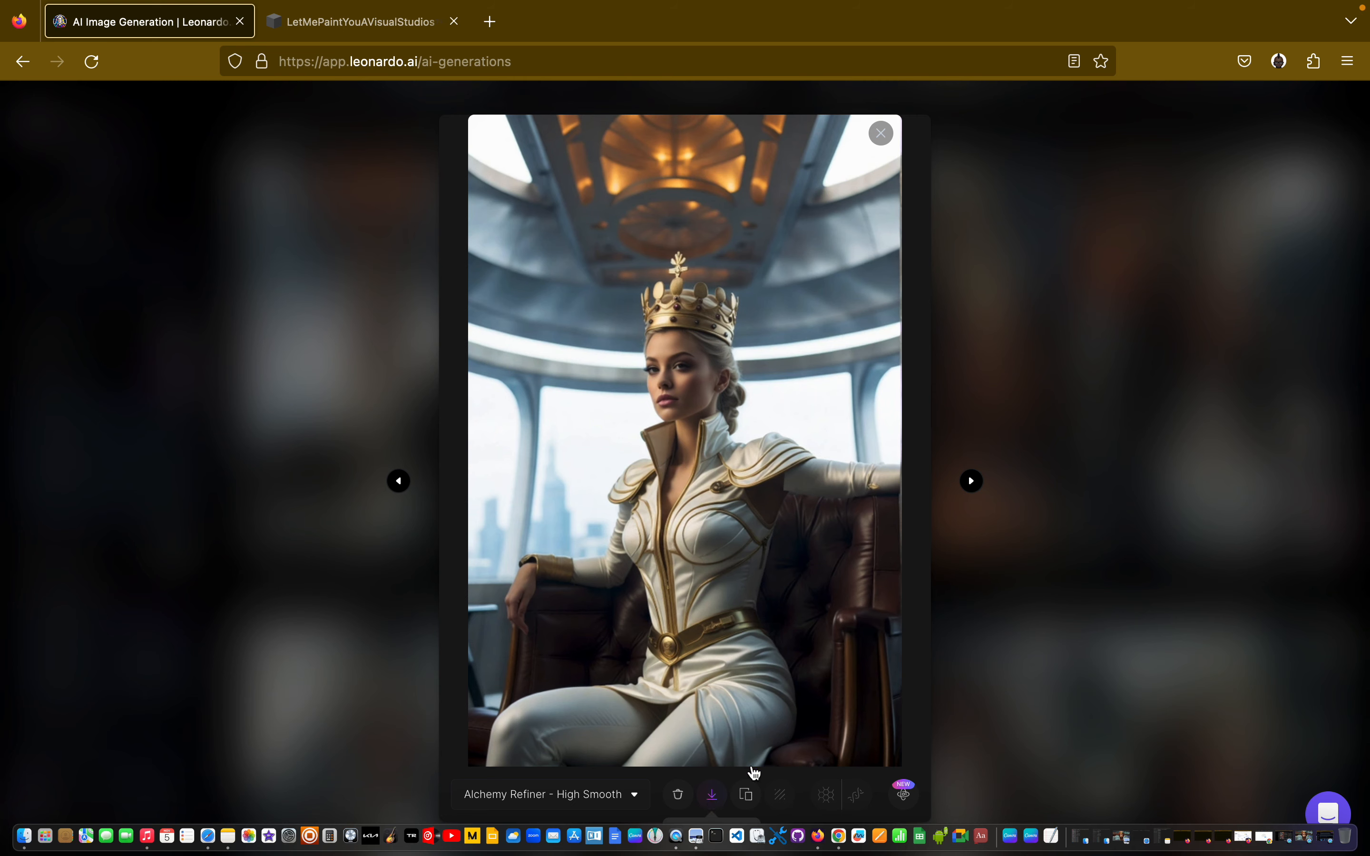
left_click(882, 134)
Download the Alchemy Refiner - High Smooth version of the seated queen image and reveal the file in Finder.
scroll(384, 227, "down", 5)
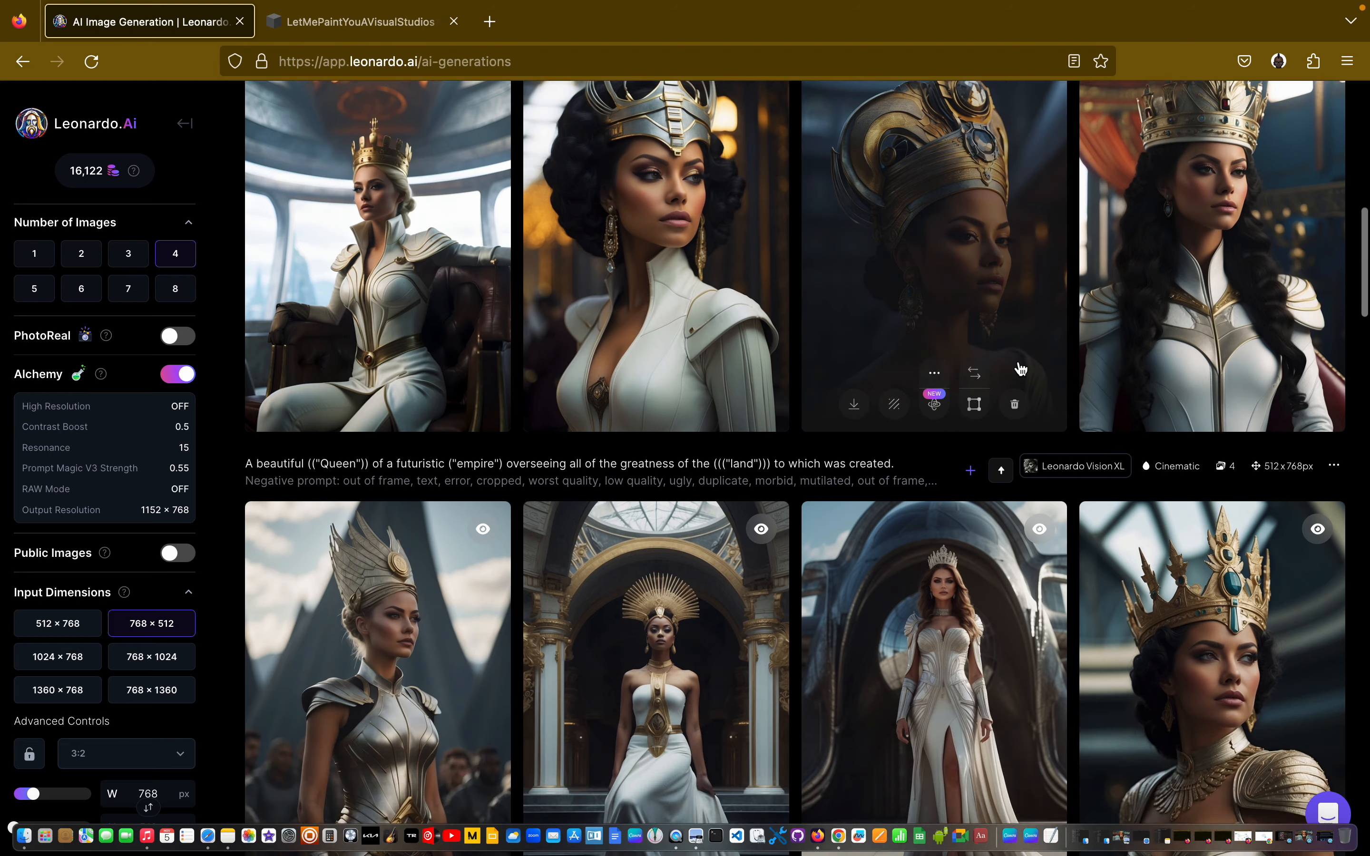
left_click(384, 172)
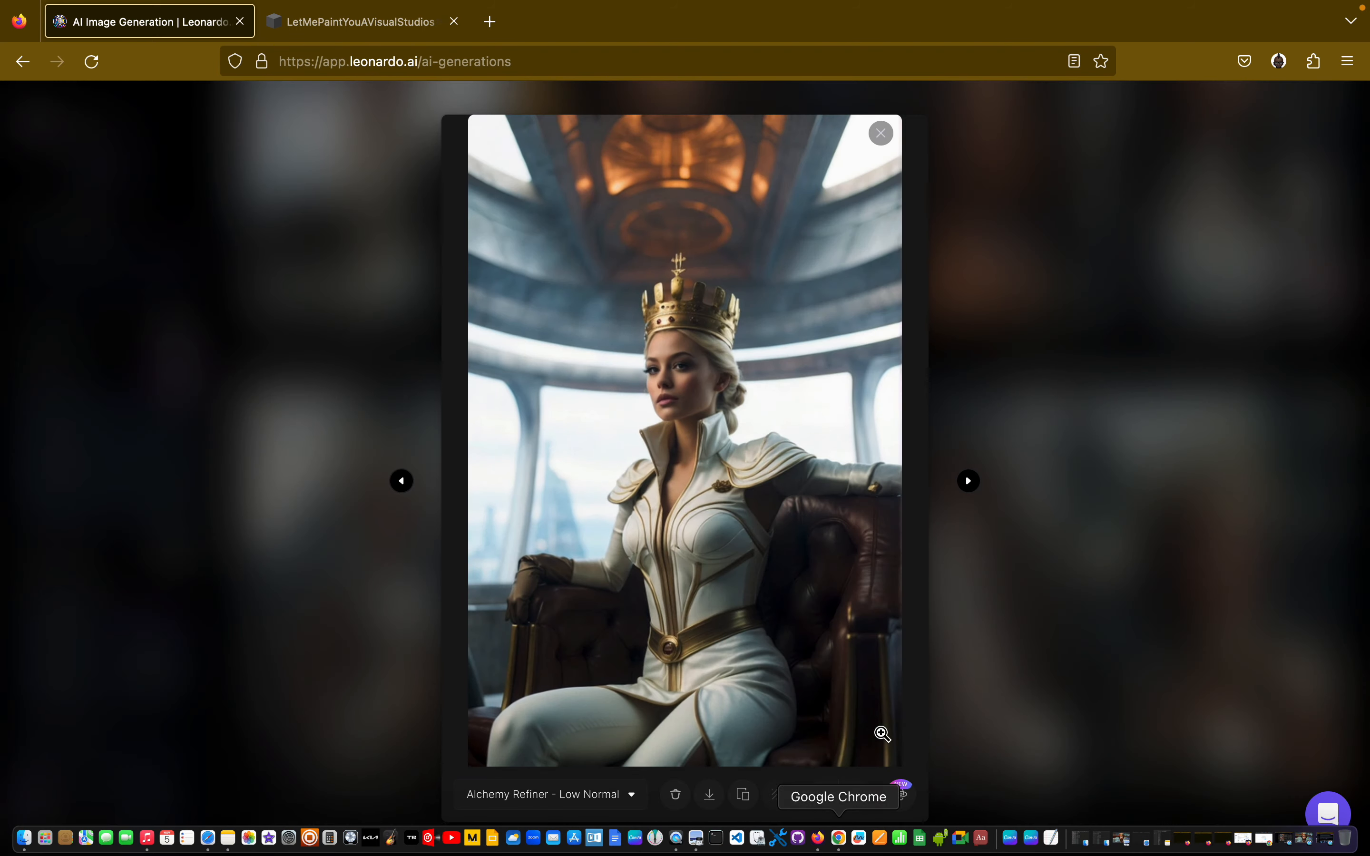
key("ctrl+Up")
left_click(768, 53)
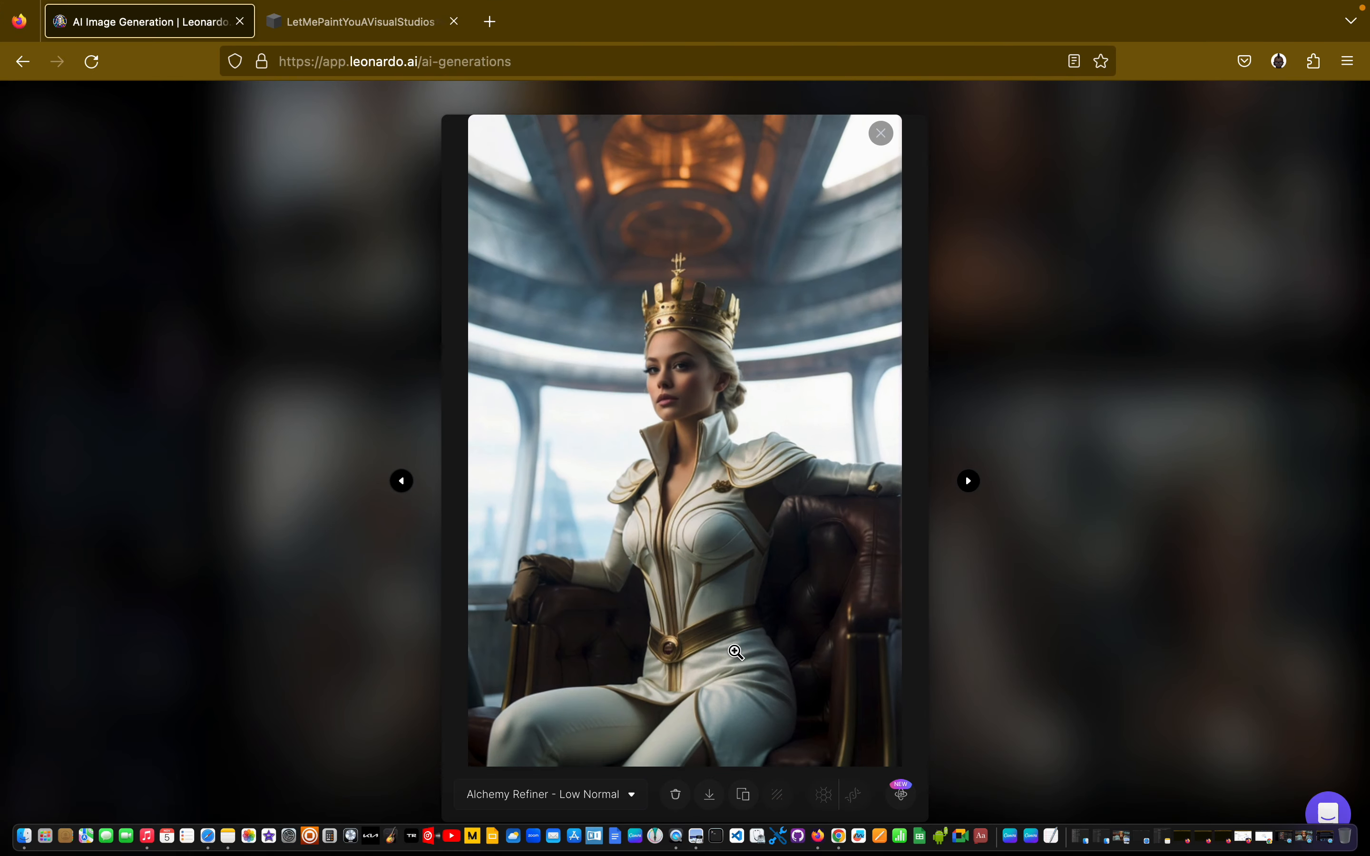
left_click(634, 794)
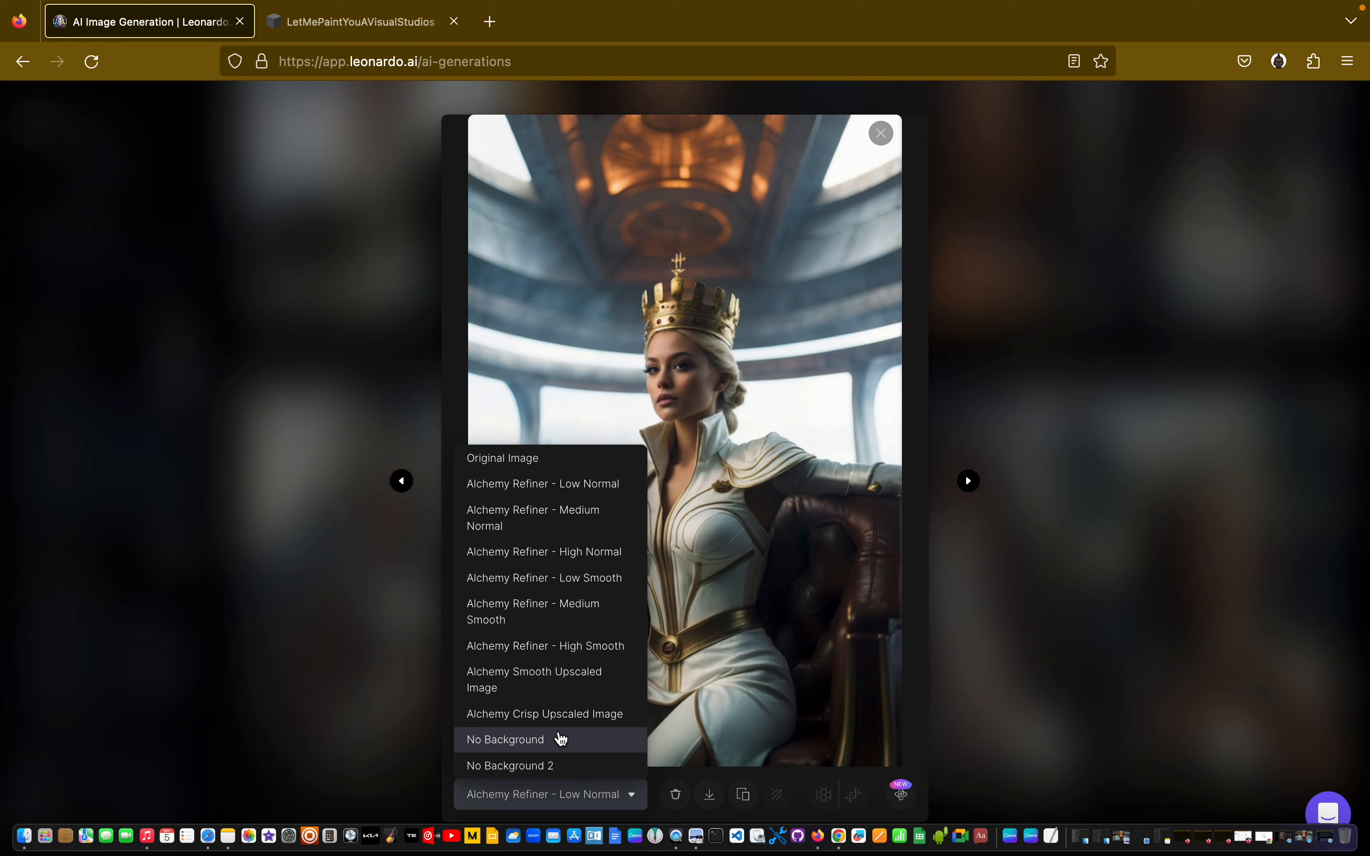
left_click(550, 646)
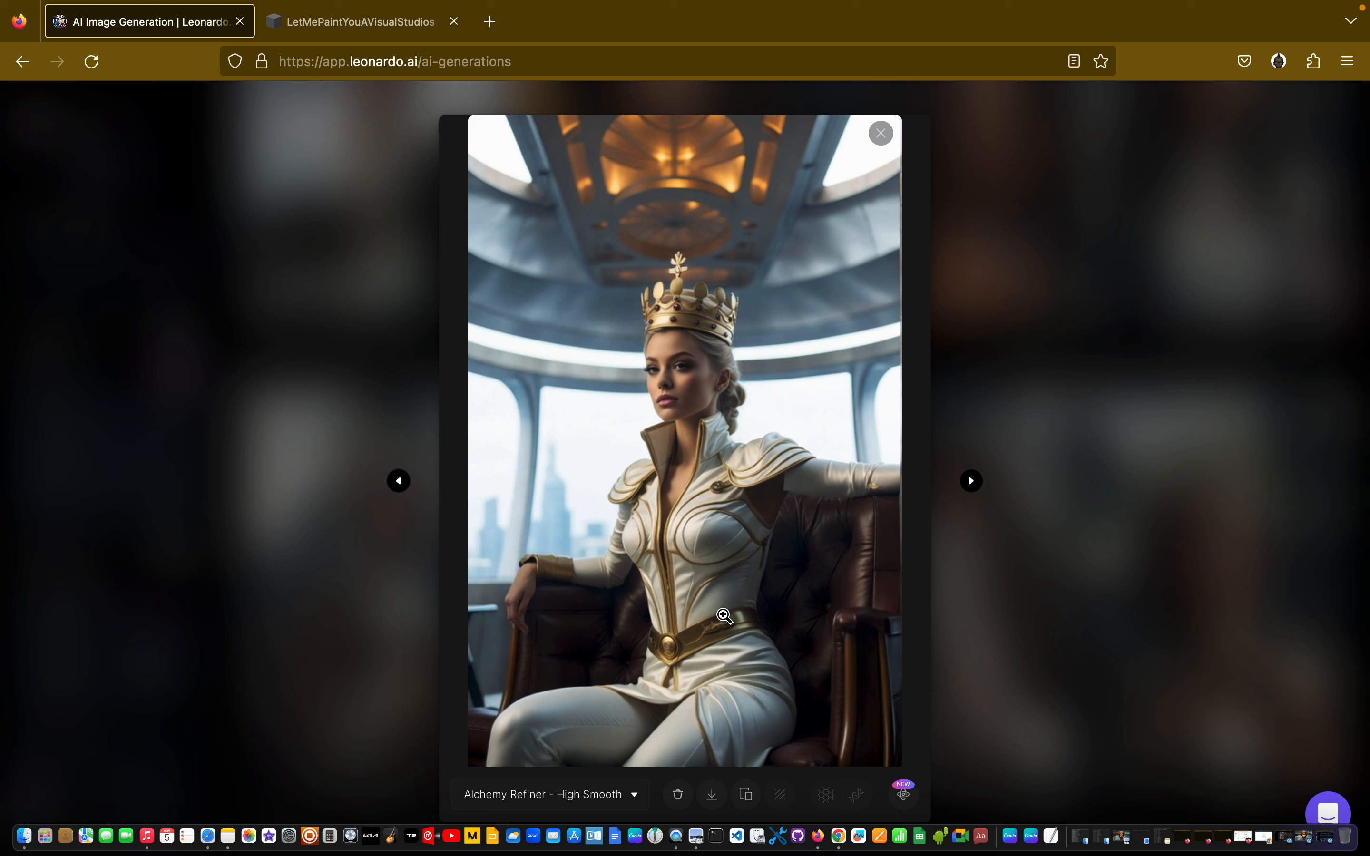
left_click(711, 796)
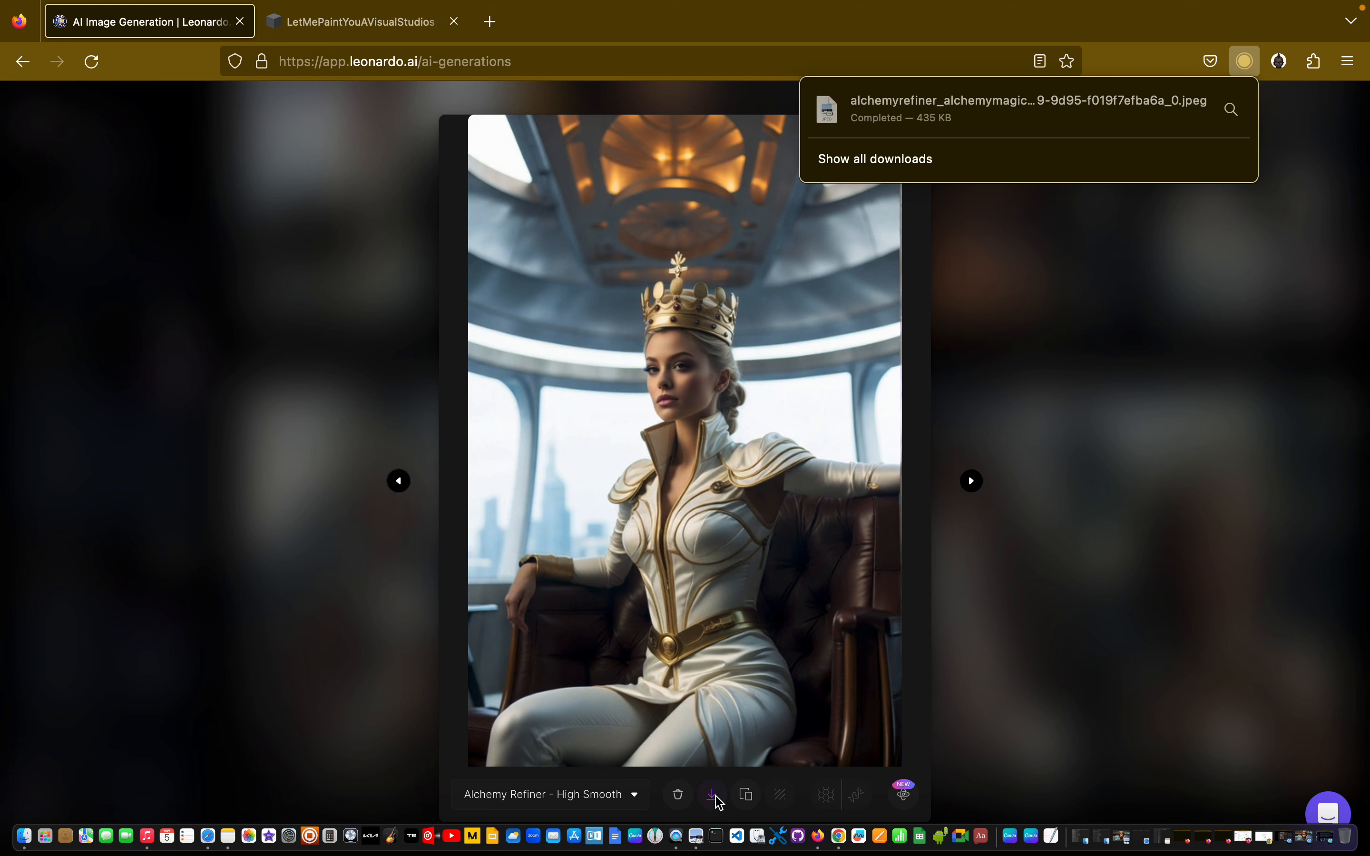
left_click(1231, 112)
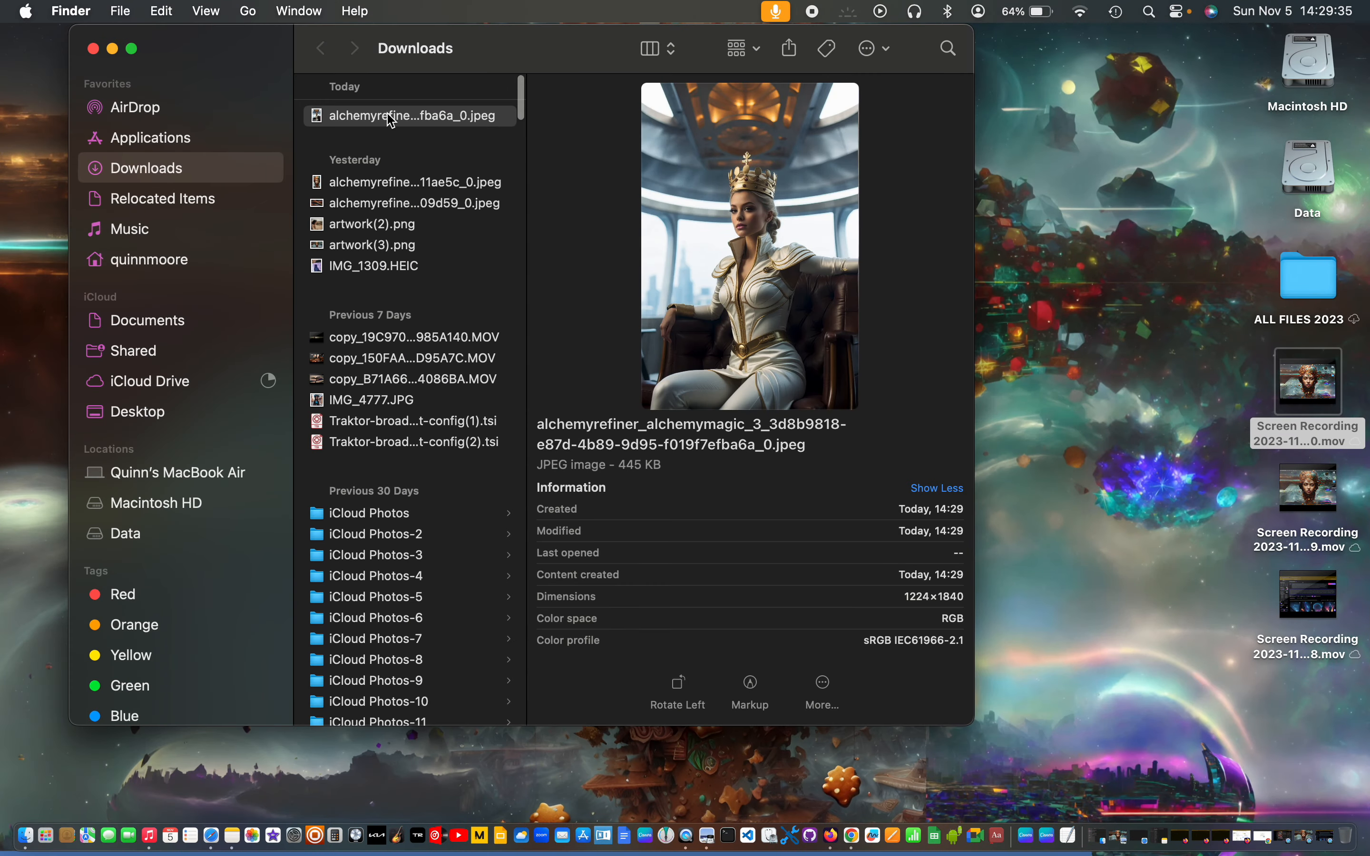
Open the downloaded seated queen image in Preview and examine her face and crown up close.
double_click(391, 117)
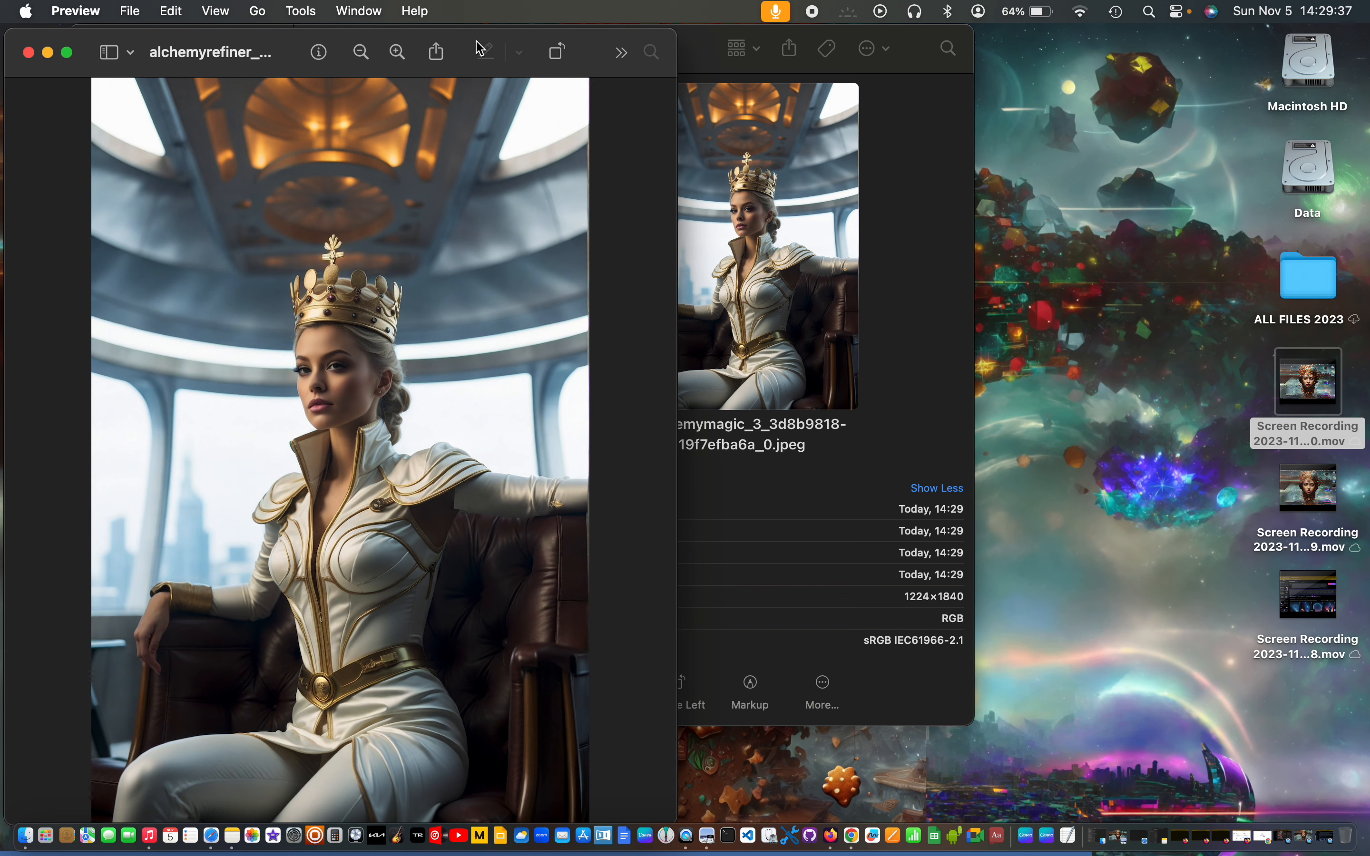
left_click_drag(461, 46, 705, 42)
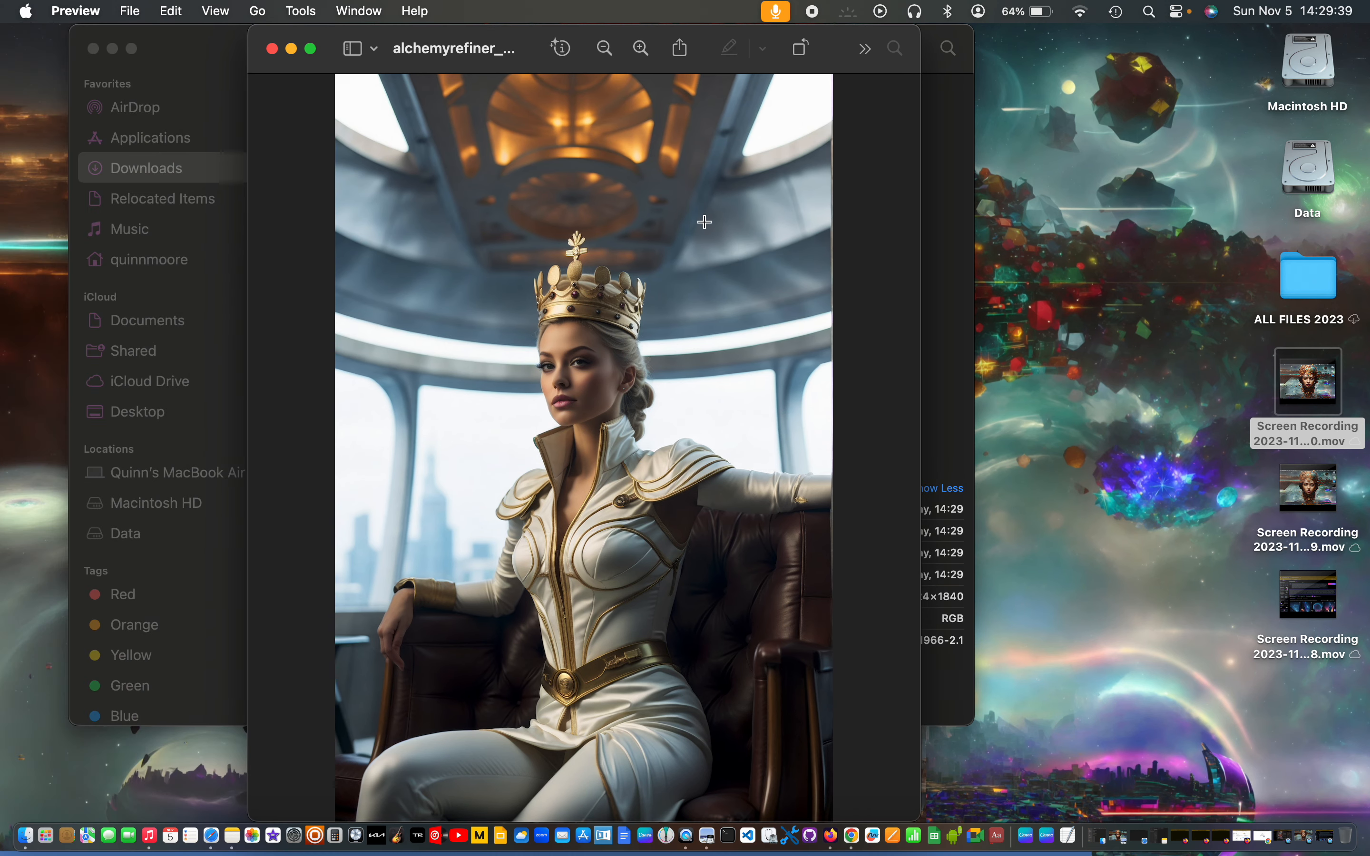
left_click(641, 48)
left_click(641, 48)
left_click(641, 48)
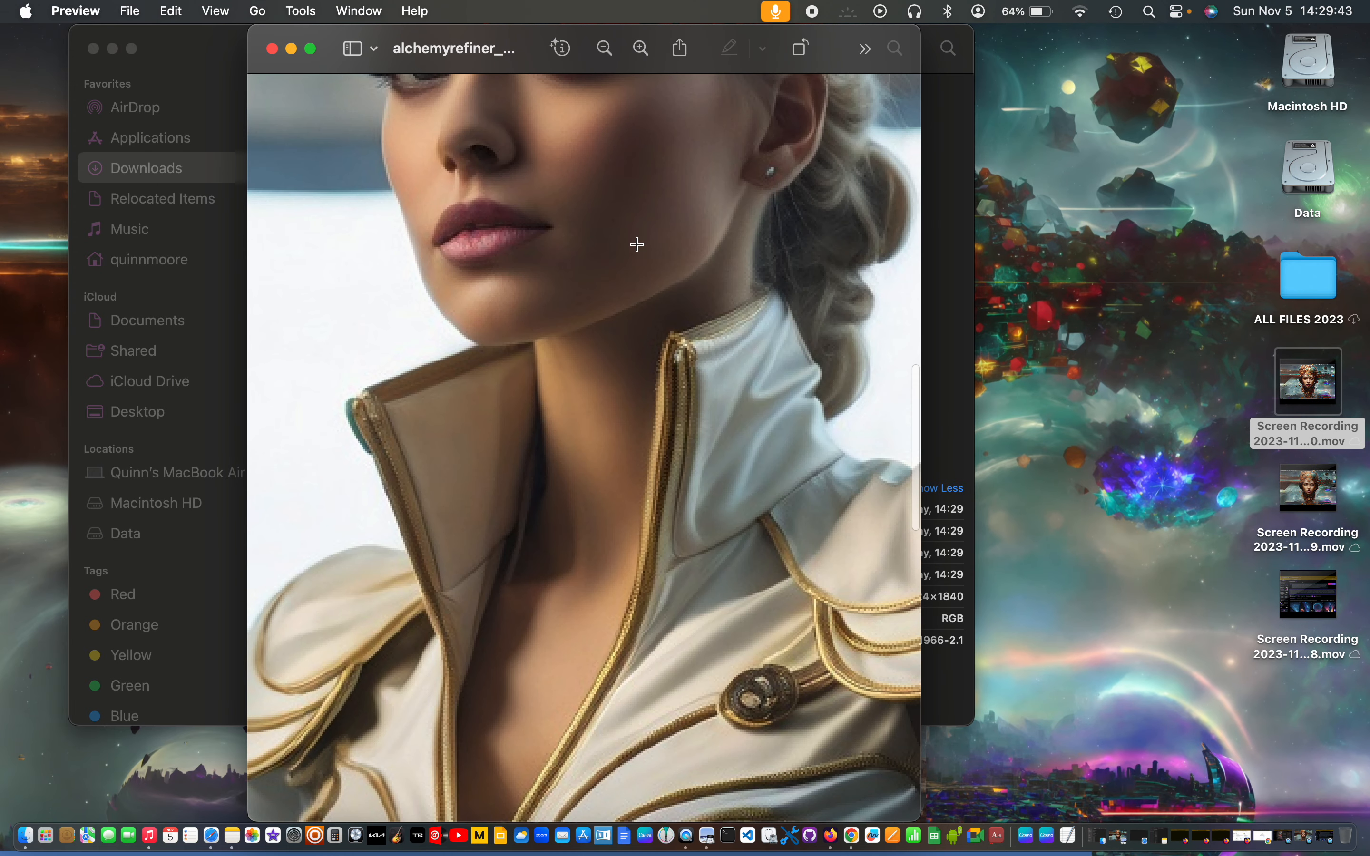
scroll(637, 244, "up", 10)
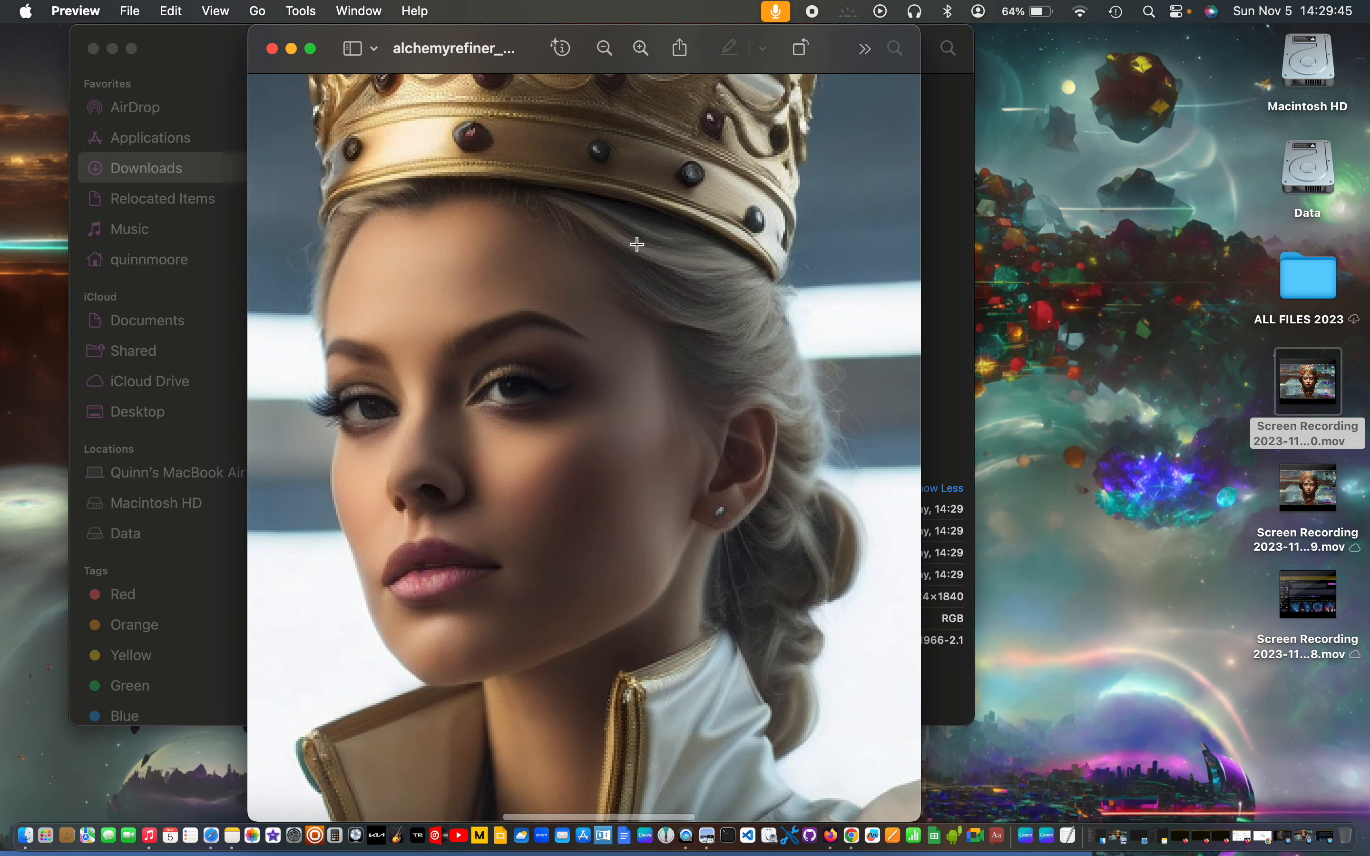
scroll(637, 244, "right", 2)
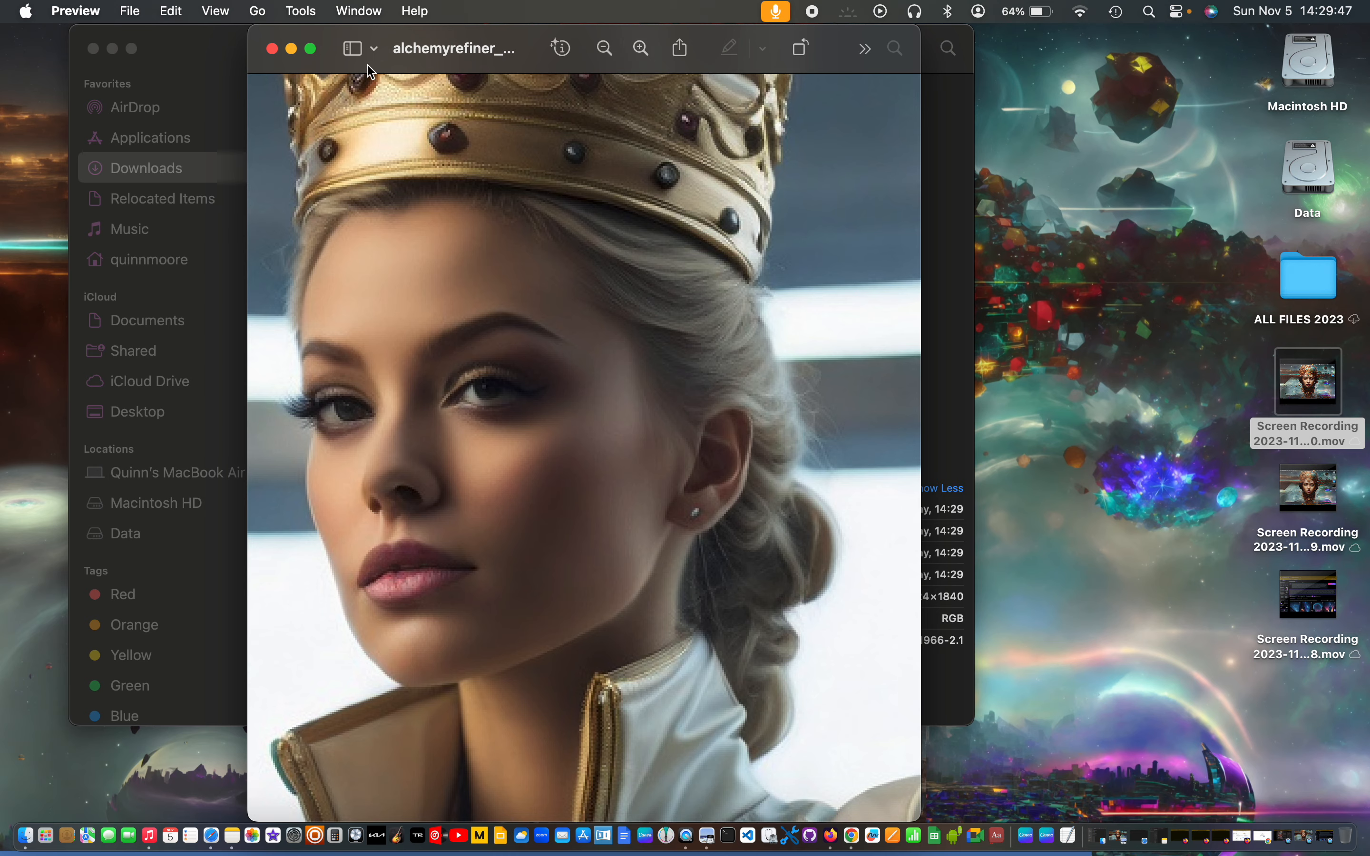
View the queen image full screen and inspect the details of her face, belt, clothing and crown top.
left_click(313, 50)
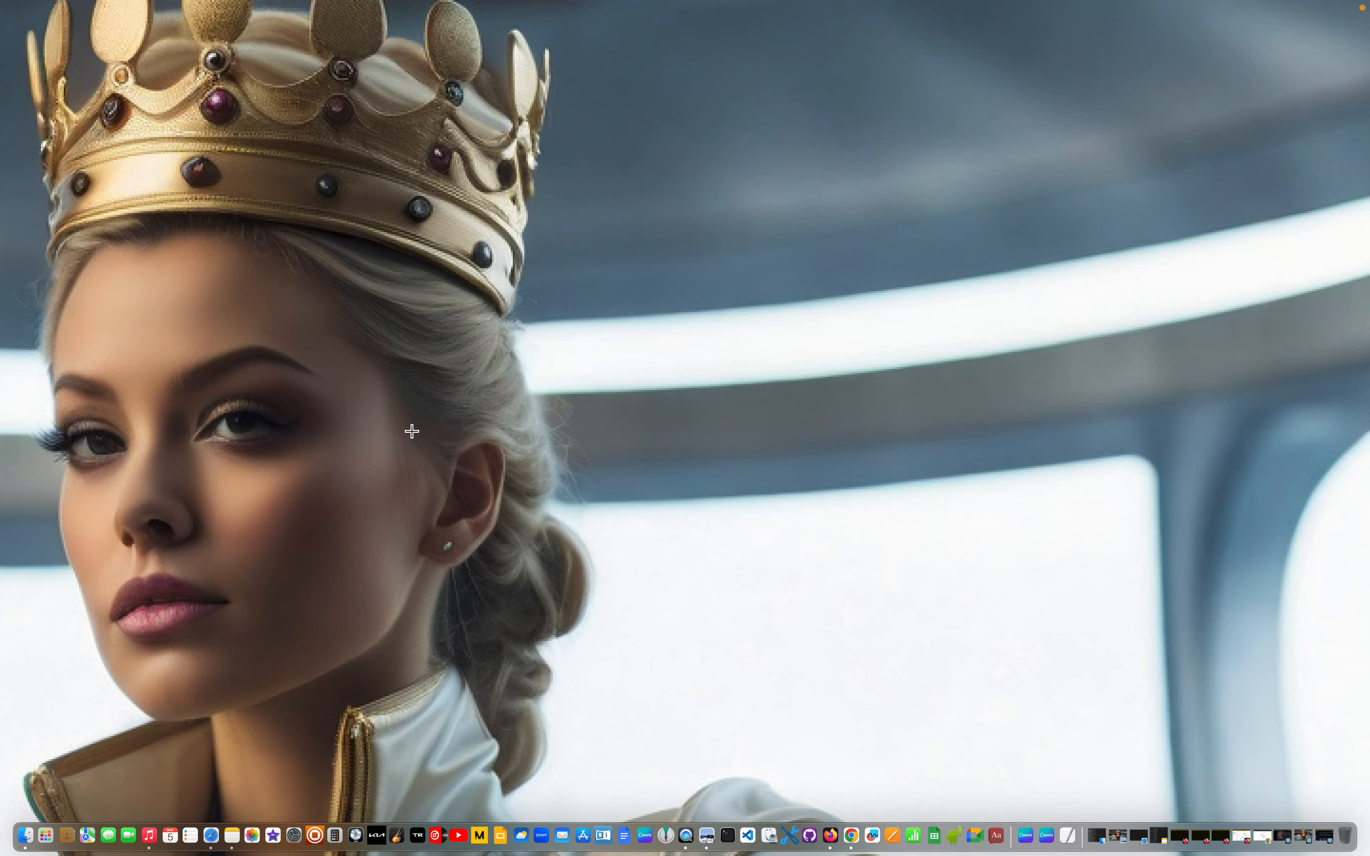
scroll(358, 419, "left", 10)
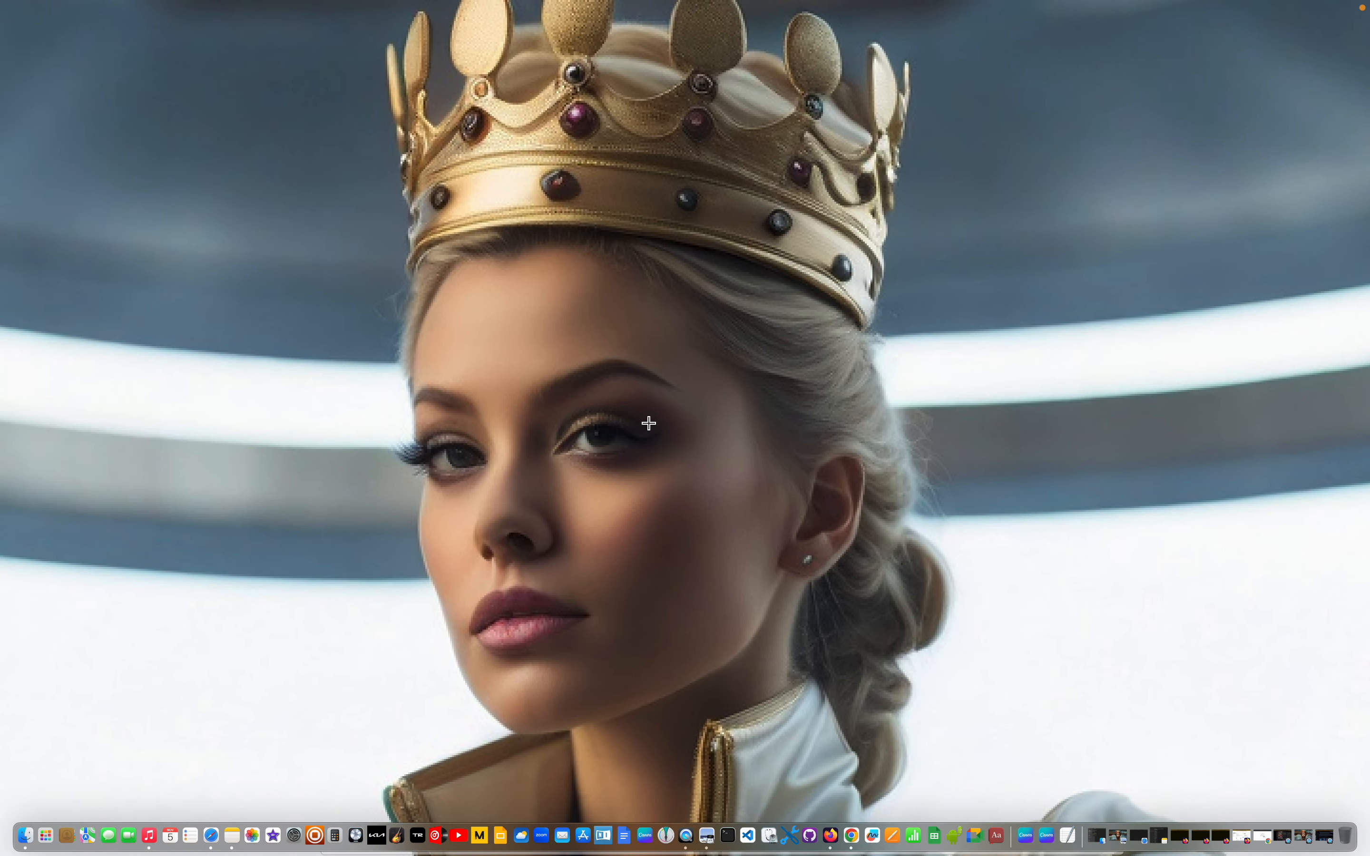
scroll(649, 423, "down", 20)
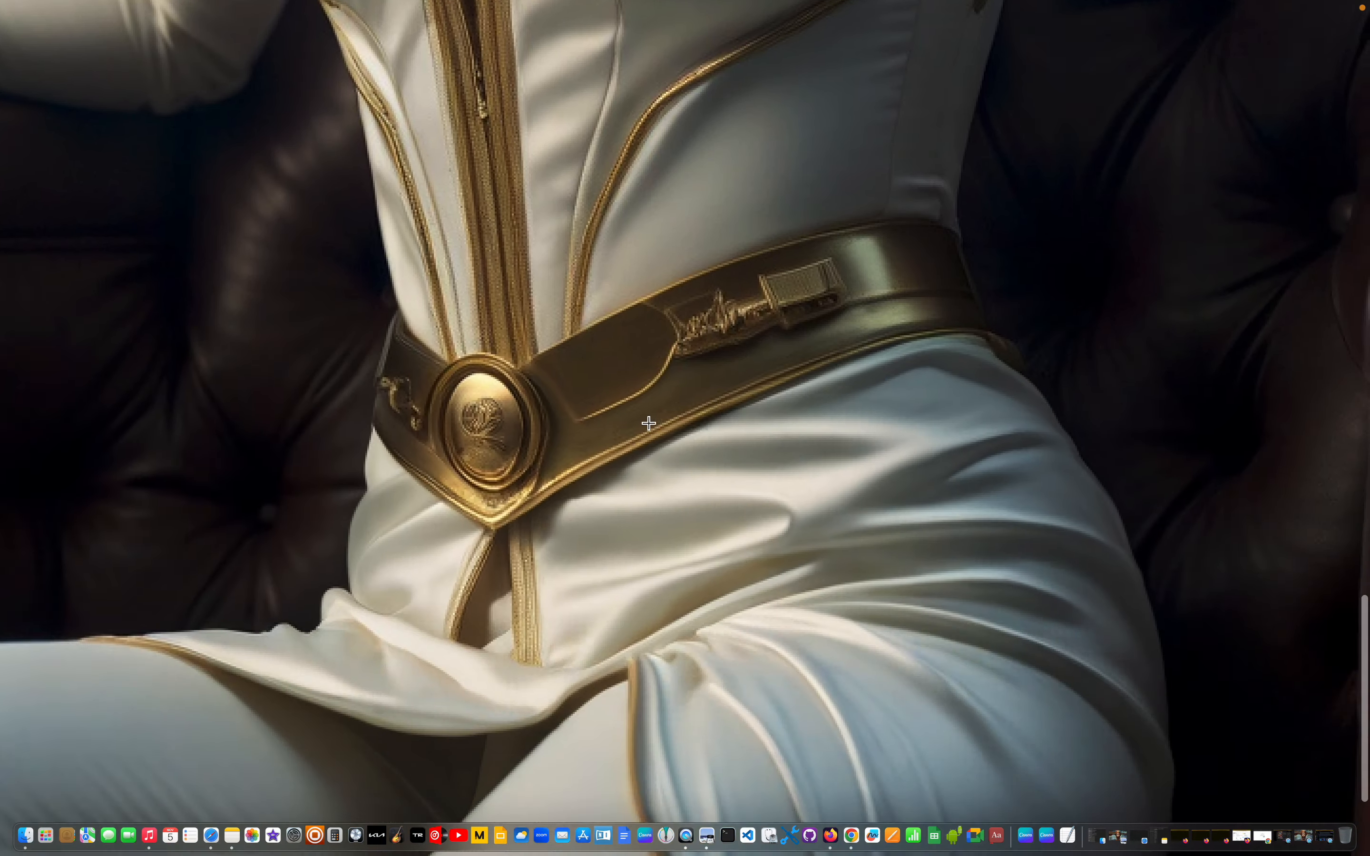
scroll(649, 423, "down", 8)
scroll(649, 423, "right", 5)
scroll(649, 423, "left", 15)
scroll(649, 423, "up", 2)
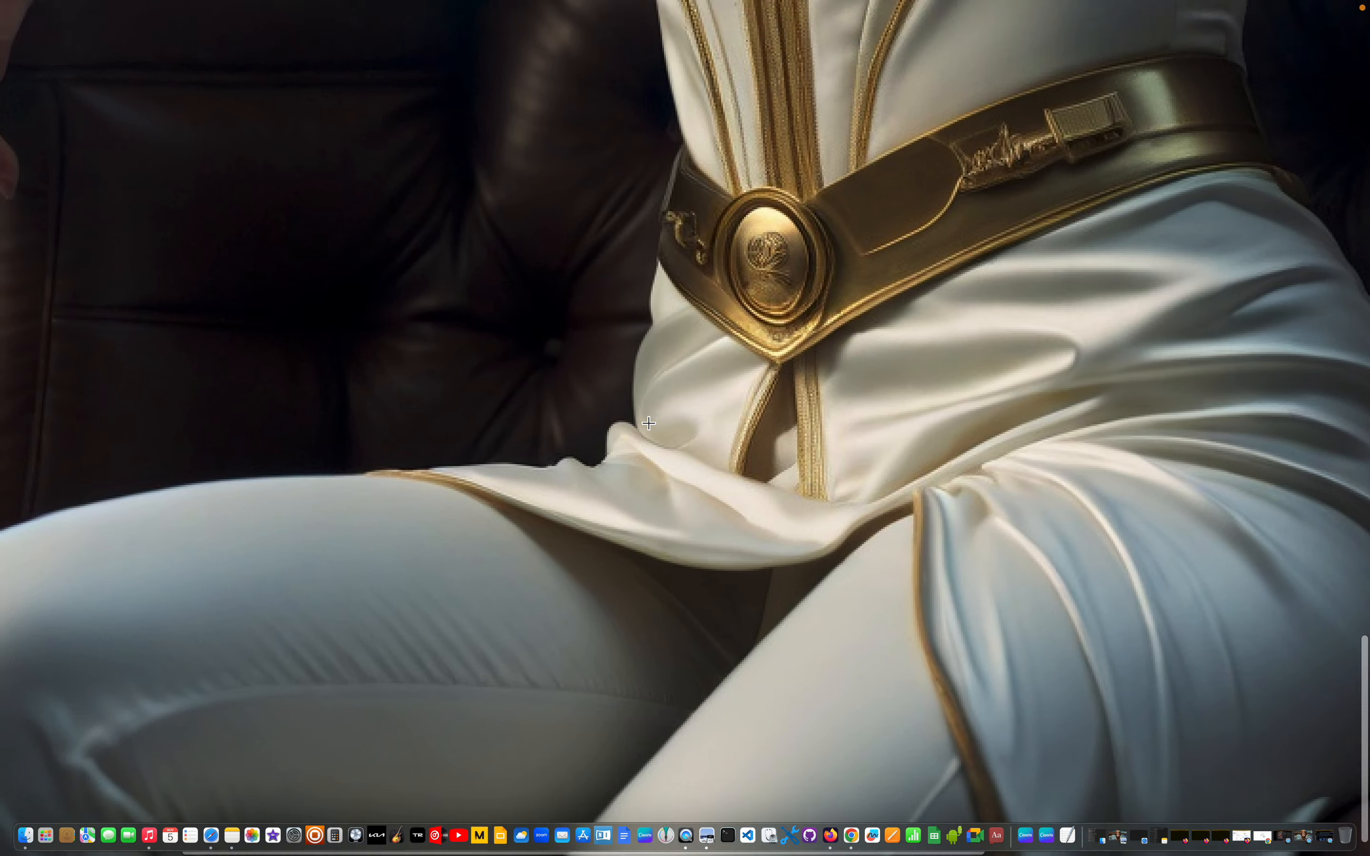
scroll(649, 423, "up", 20)
scroll(649, 423, "right", 6)
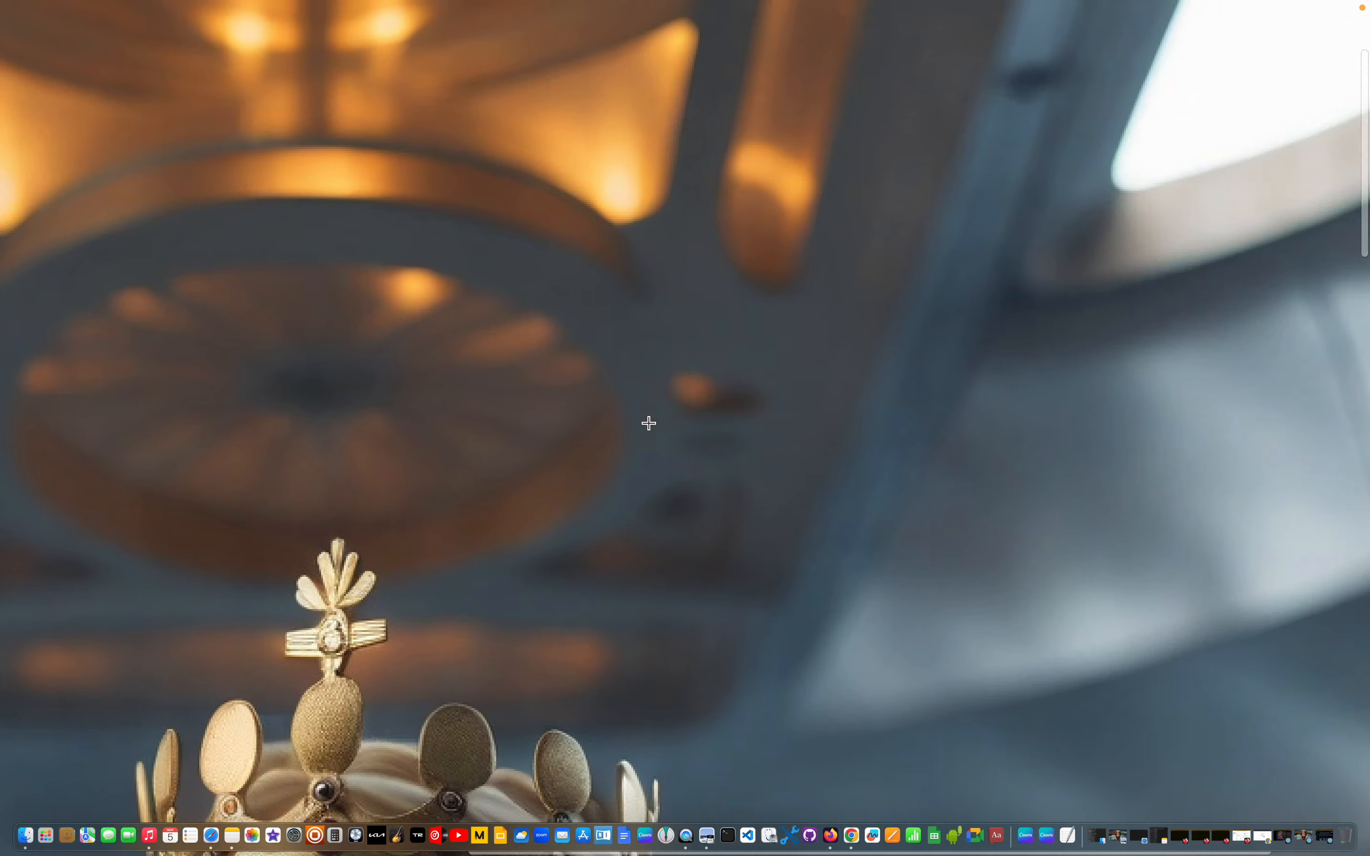
Inspect the background beside the crown, view the whole queen image, and close its full-screen window.
scroll(648, 423, "left", 15)
scroll(649, 423, "up", 5)
scroll(649, 423, "down", 15)
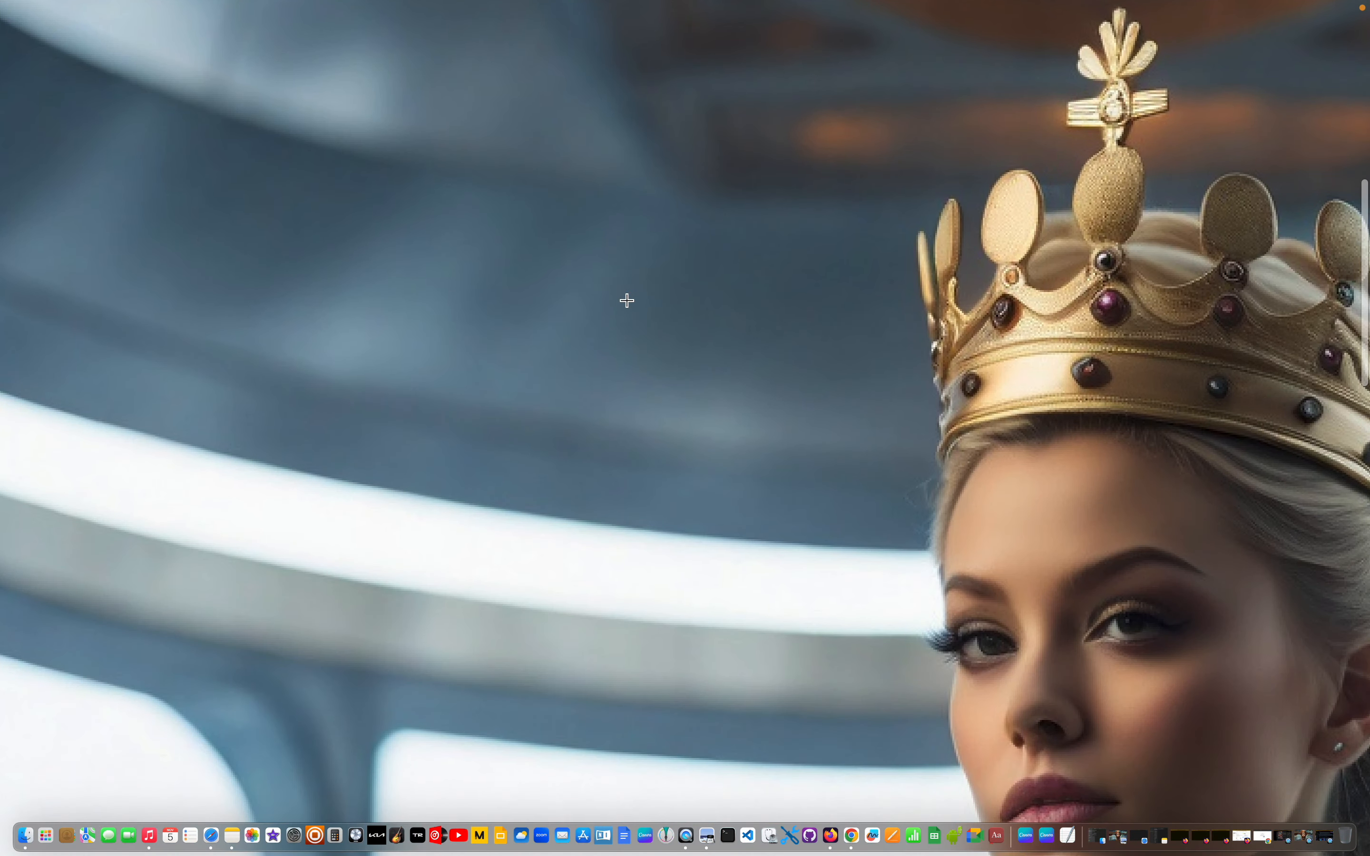
scroll(626, 300, "down", 10)
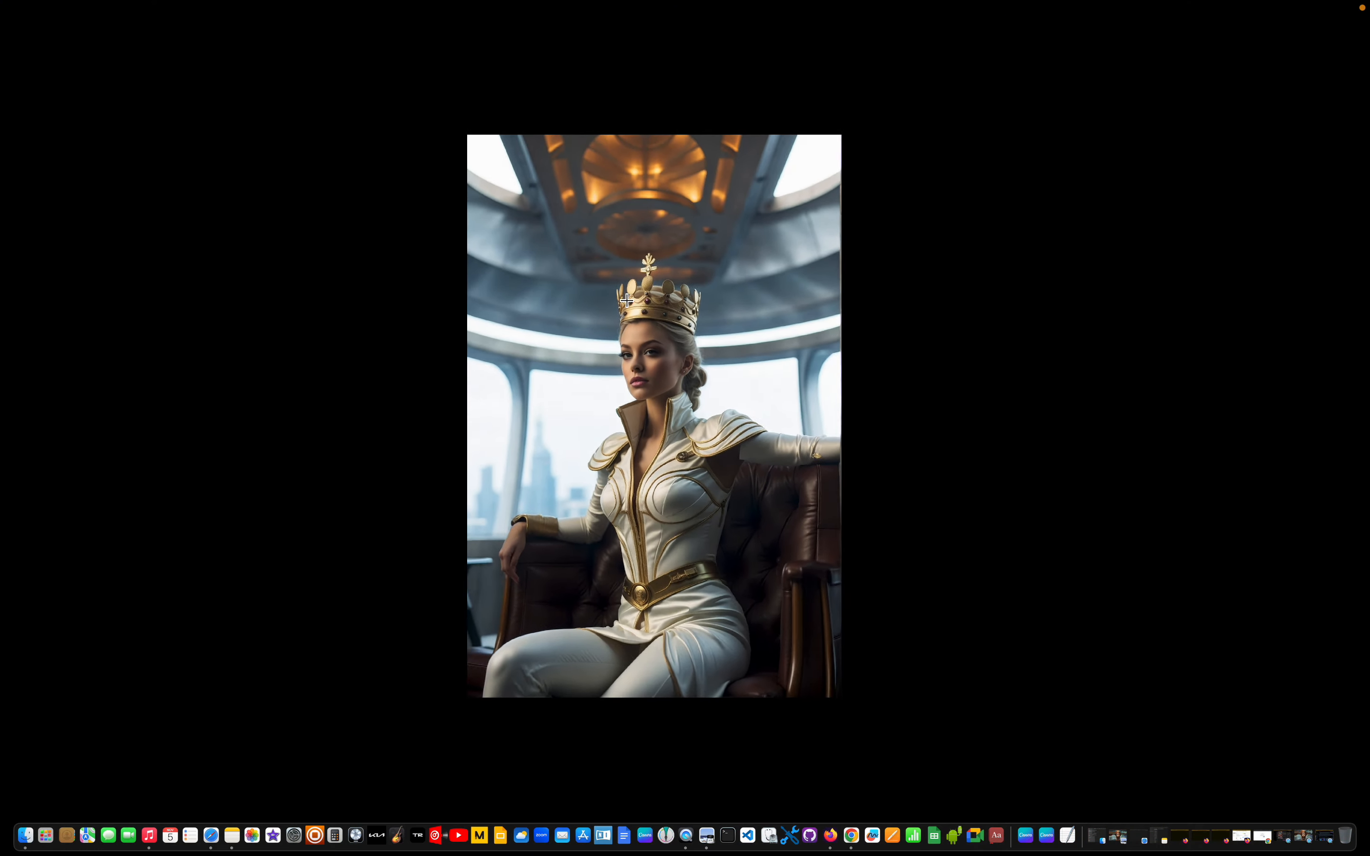
scroll(627, 301, "down", 2)
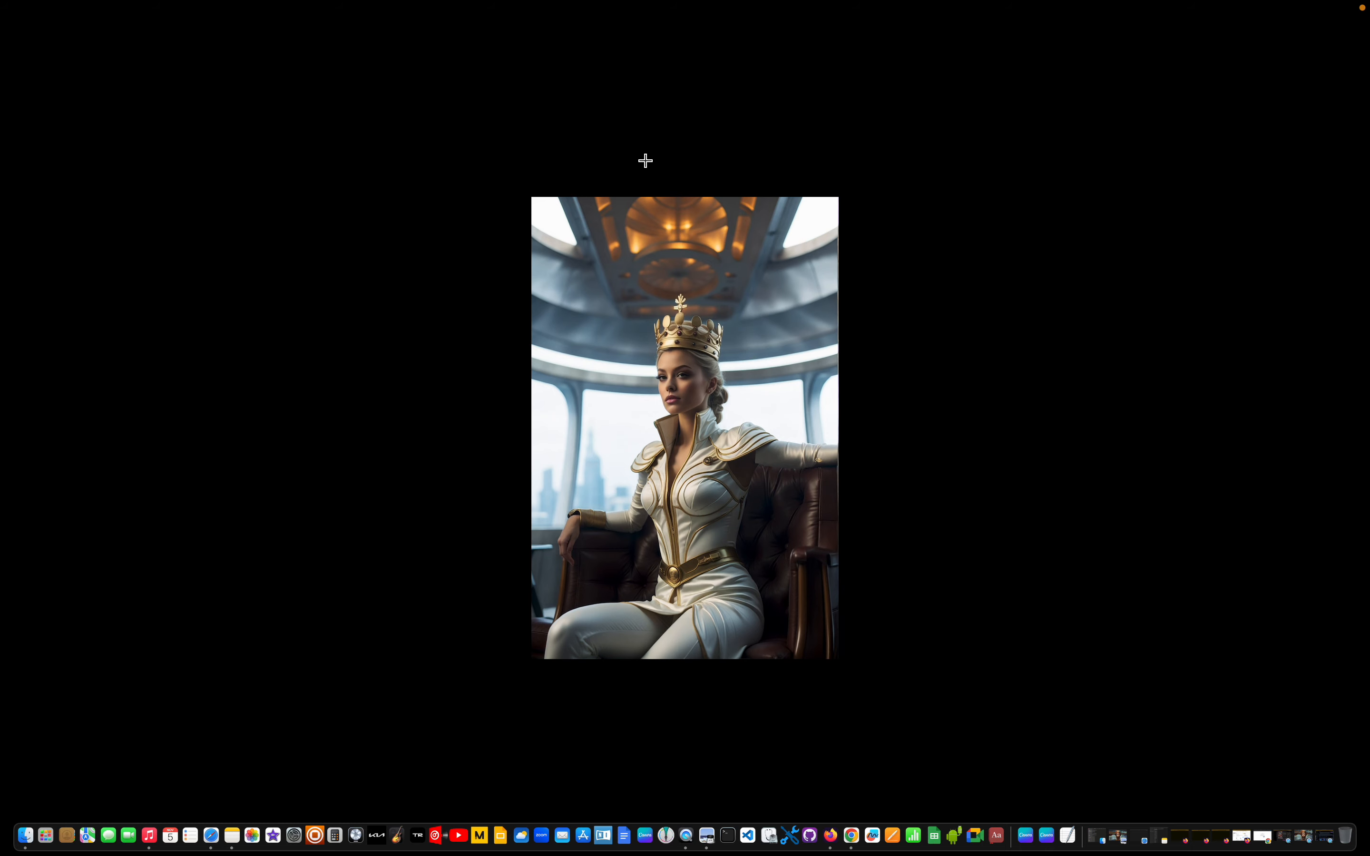
mouse_move(328, 2)
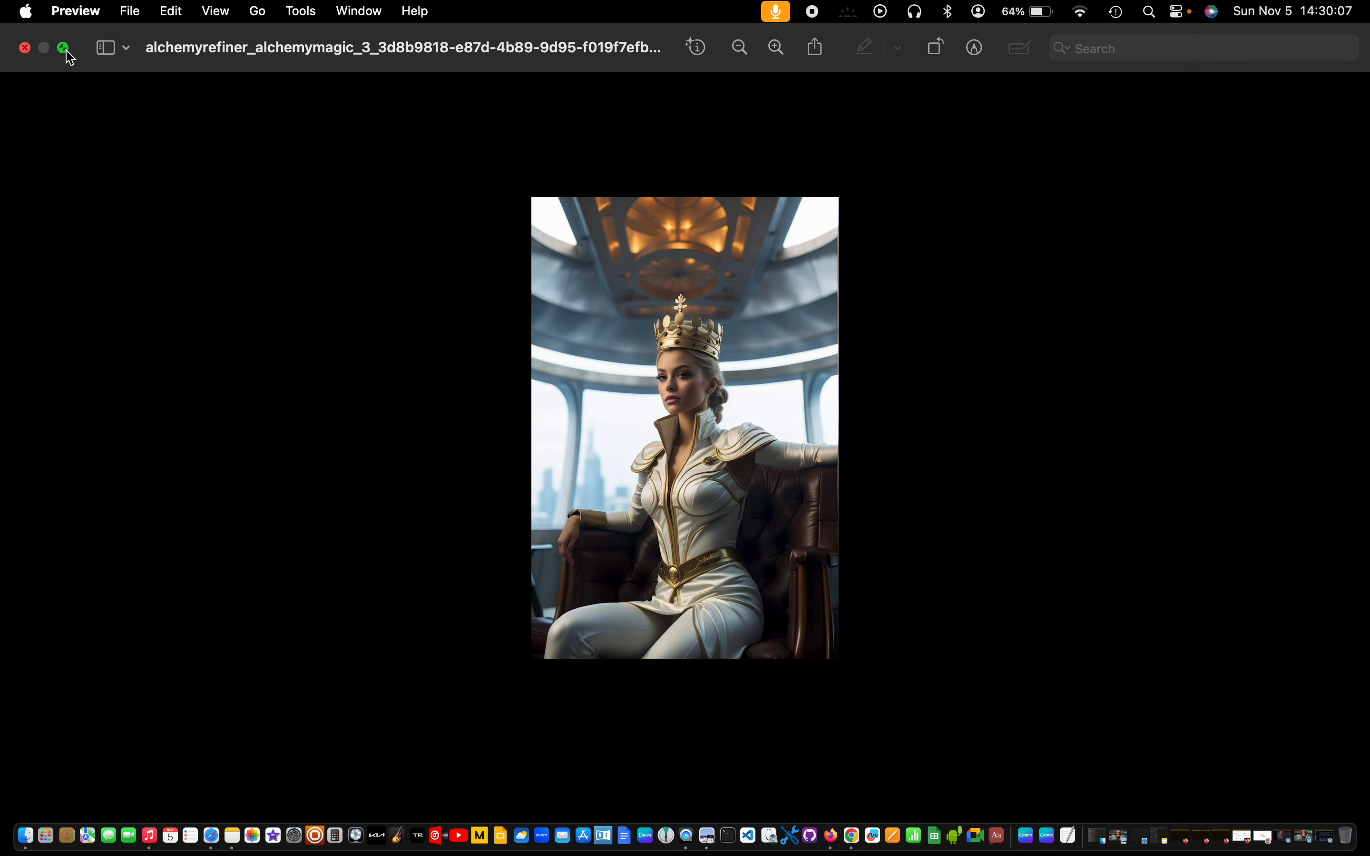
left_click(24, 47)
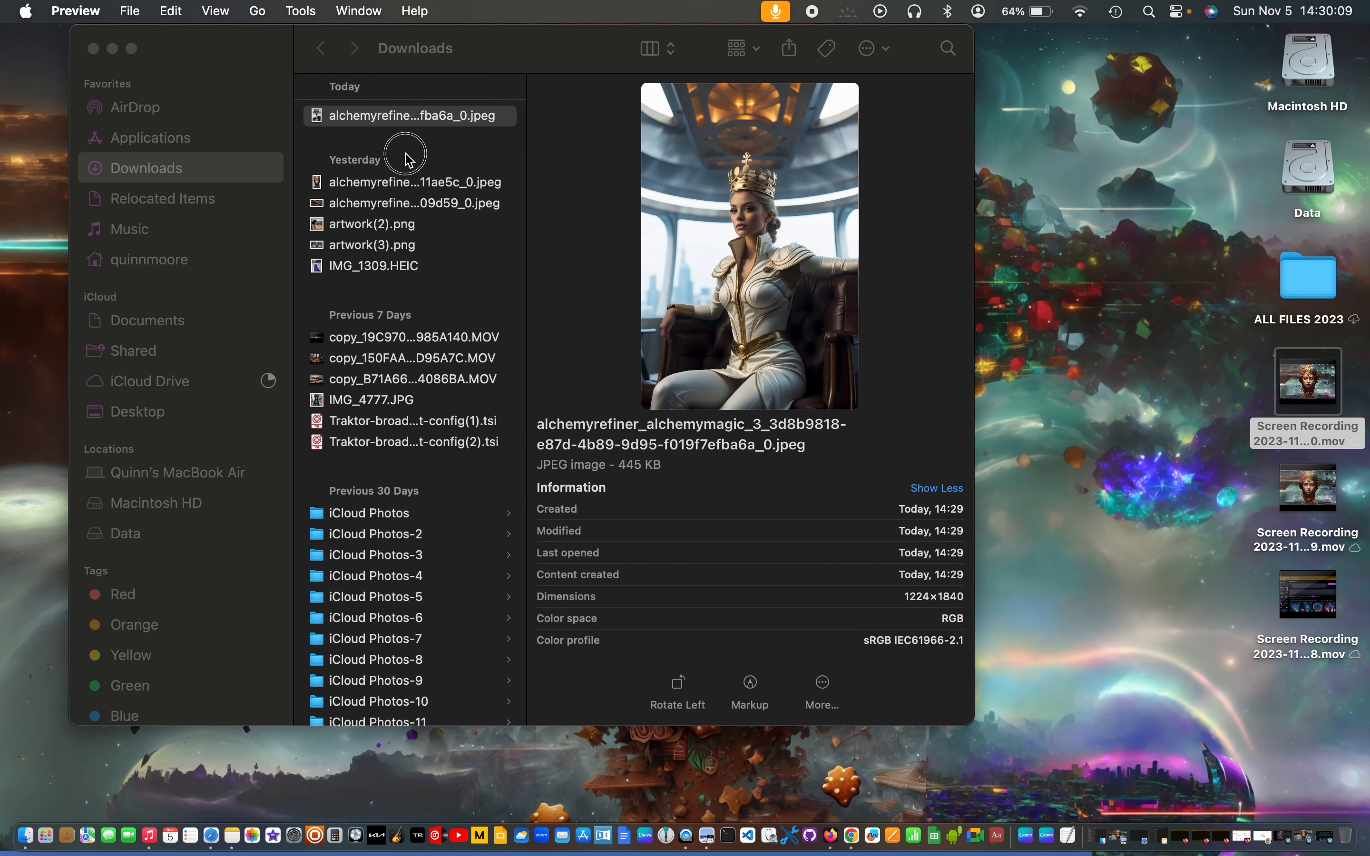
Switch to Firefox, close the enlarged queen image, and open AI Canvas in Leonardo.Ai.
key("ctrl+Up")
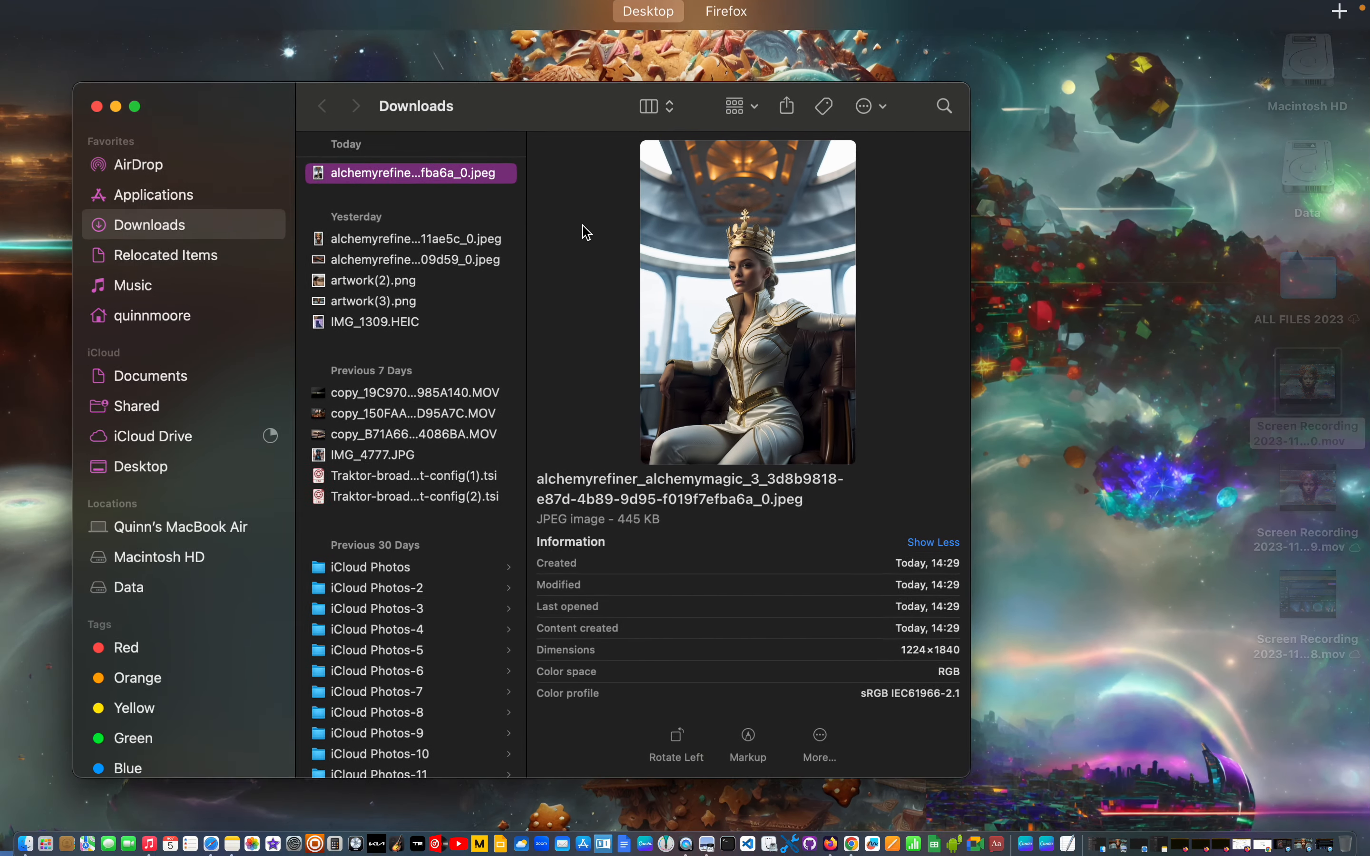
mouse_move(710, 32)
left_click(833, 96)
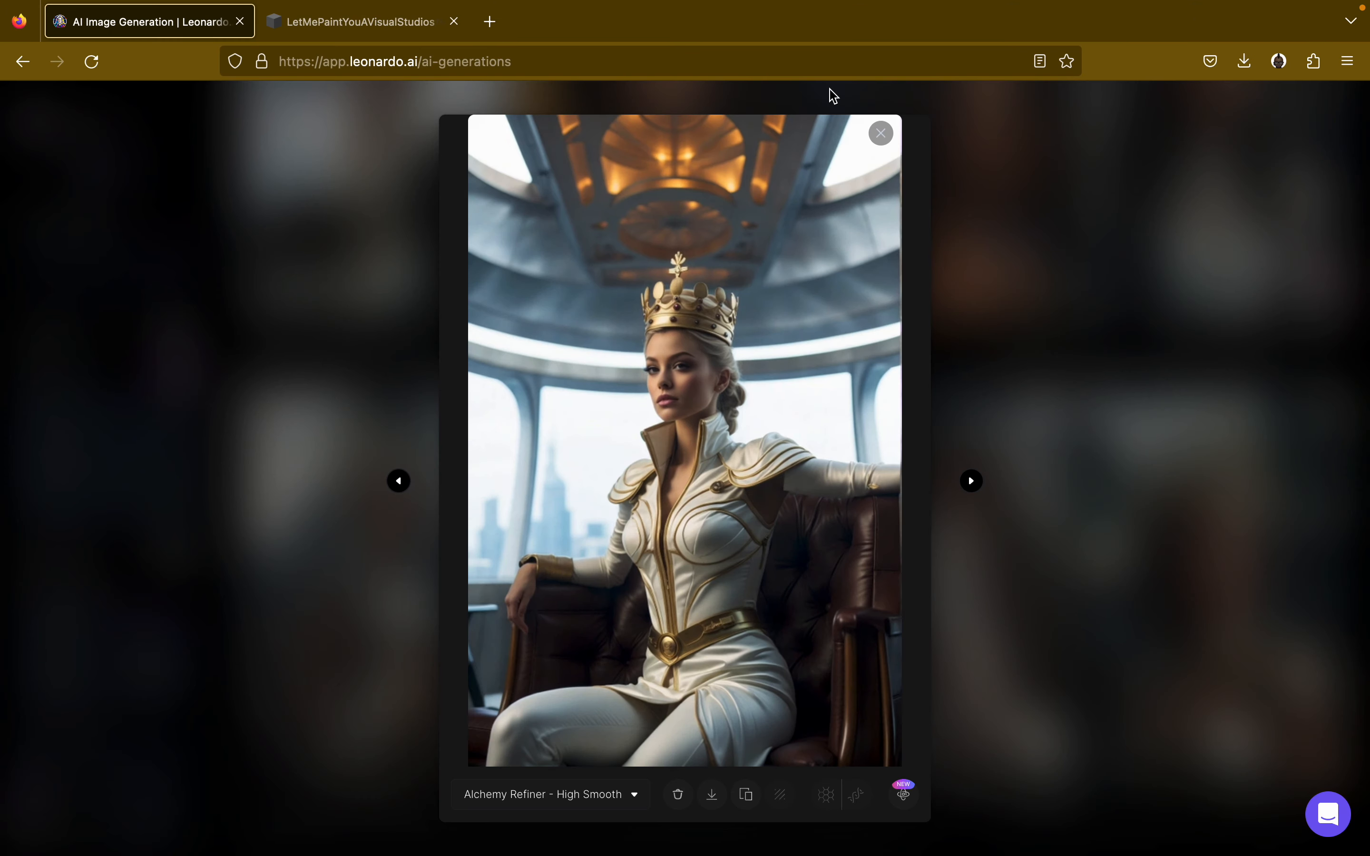
left_click(879, 140)
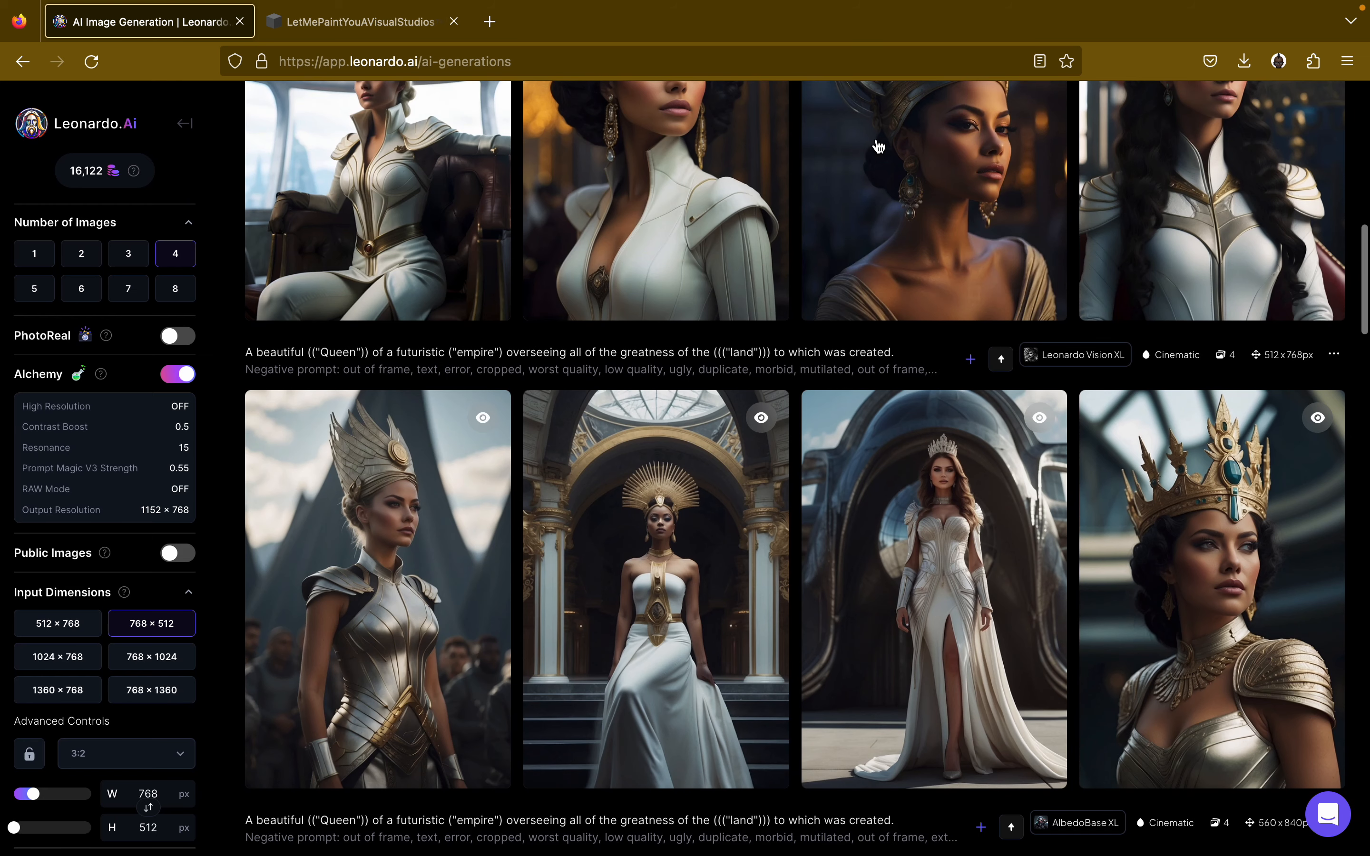
scroll(146, 547, "down", 10)
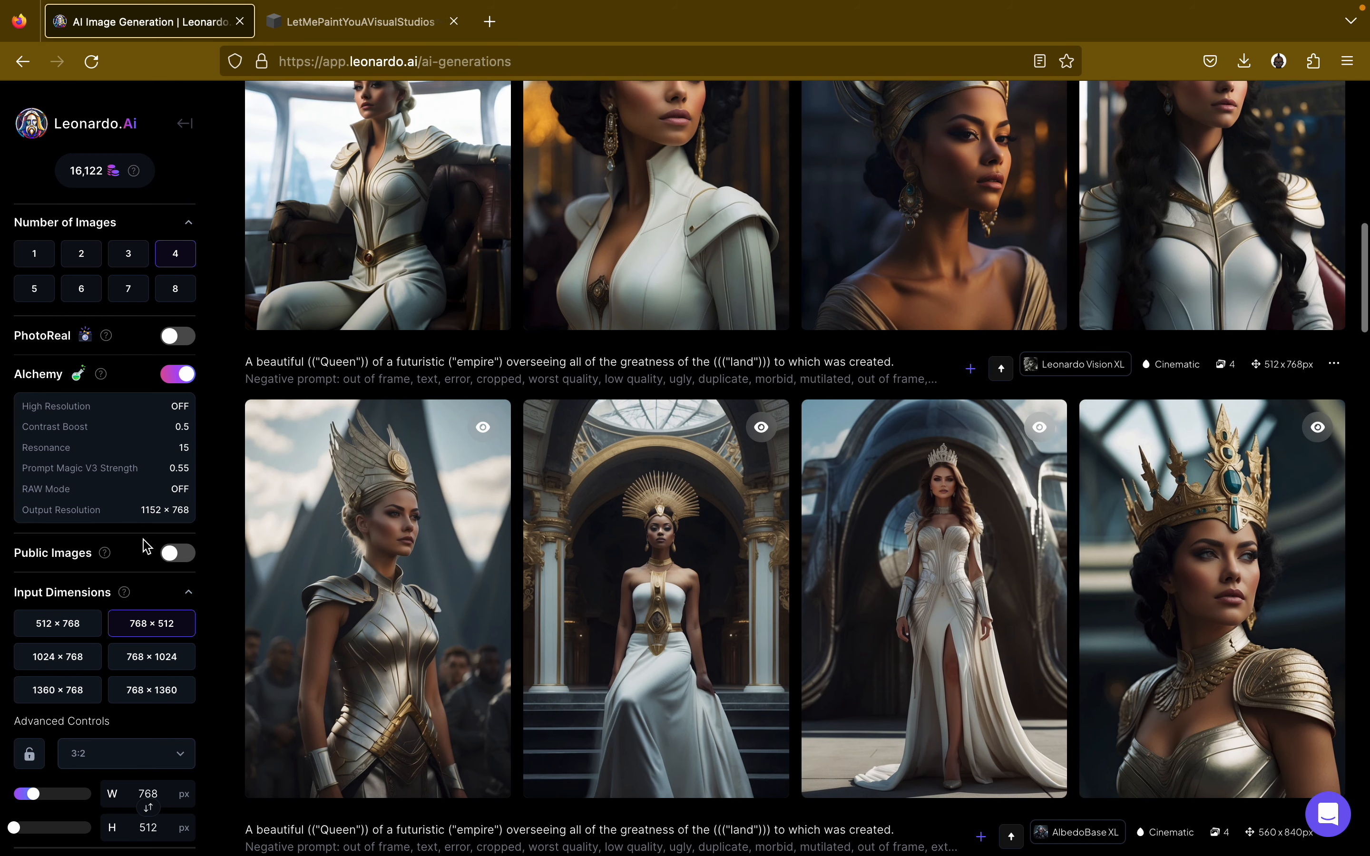
left_click(191, 125)
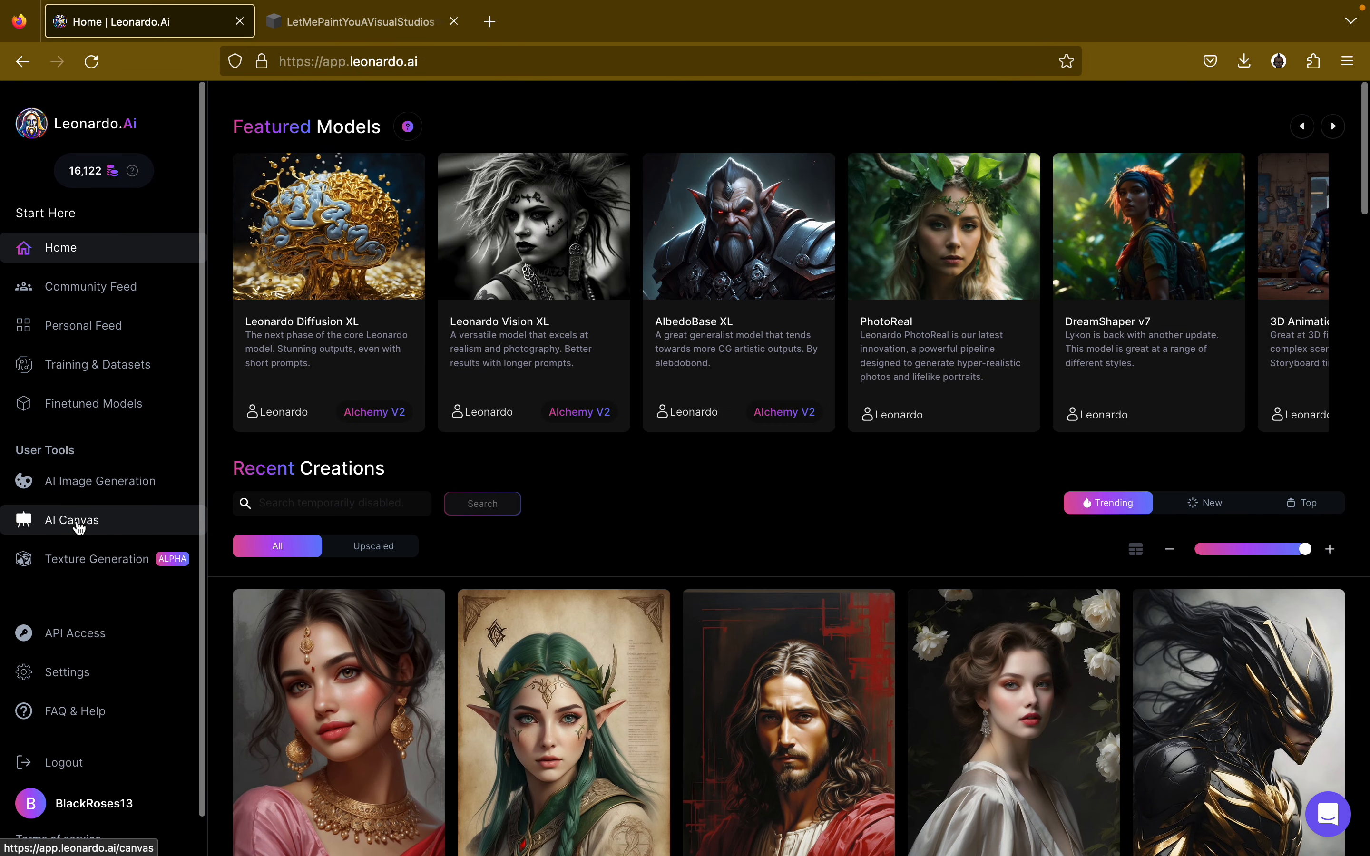
left_click(78, 524)
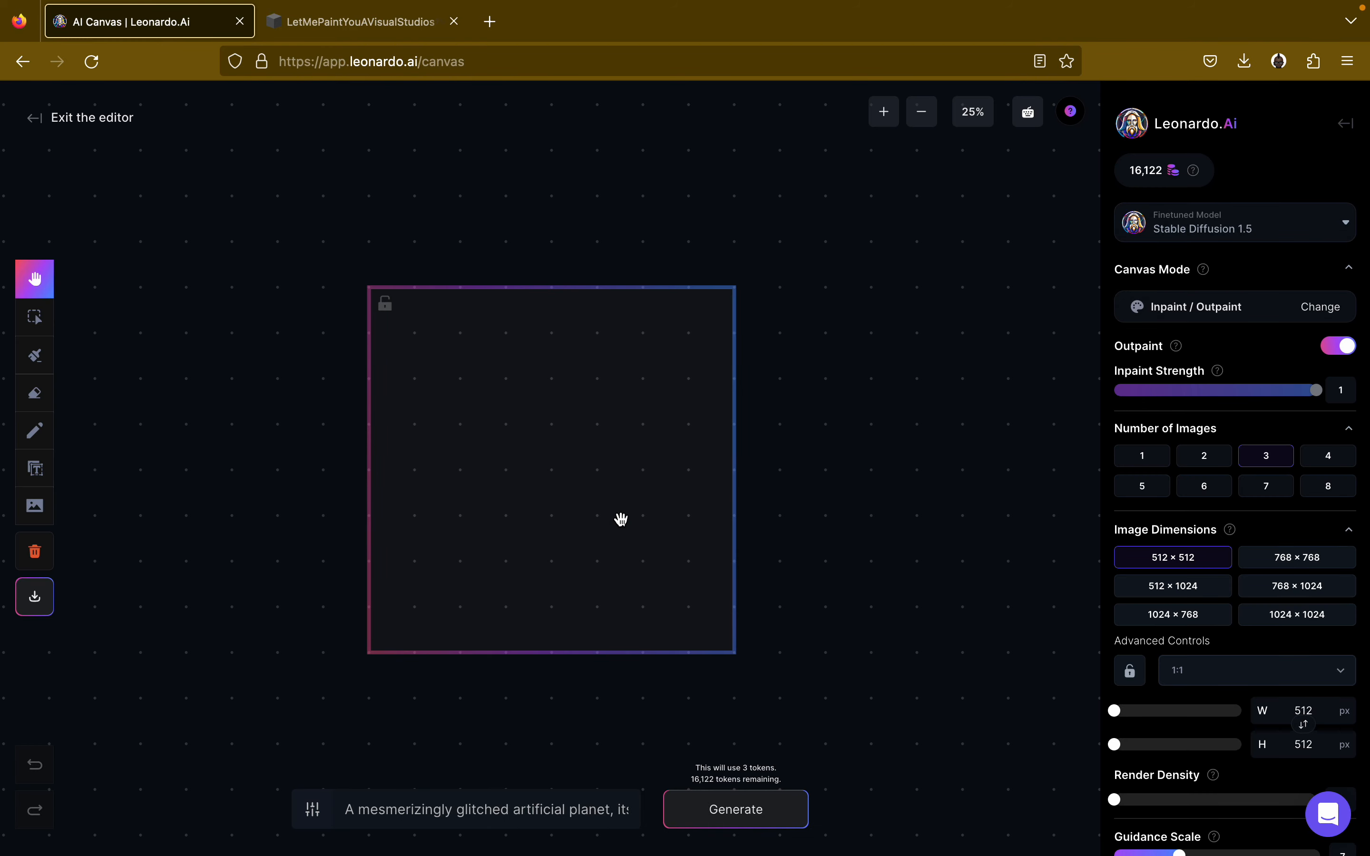
Import the downloaded 1224×1840 seated queen JPEG from the computer's Downloads folder onto the canvas, and fit it in view.
left_click(48, 514)
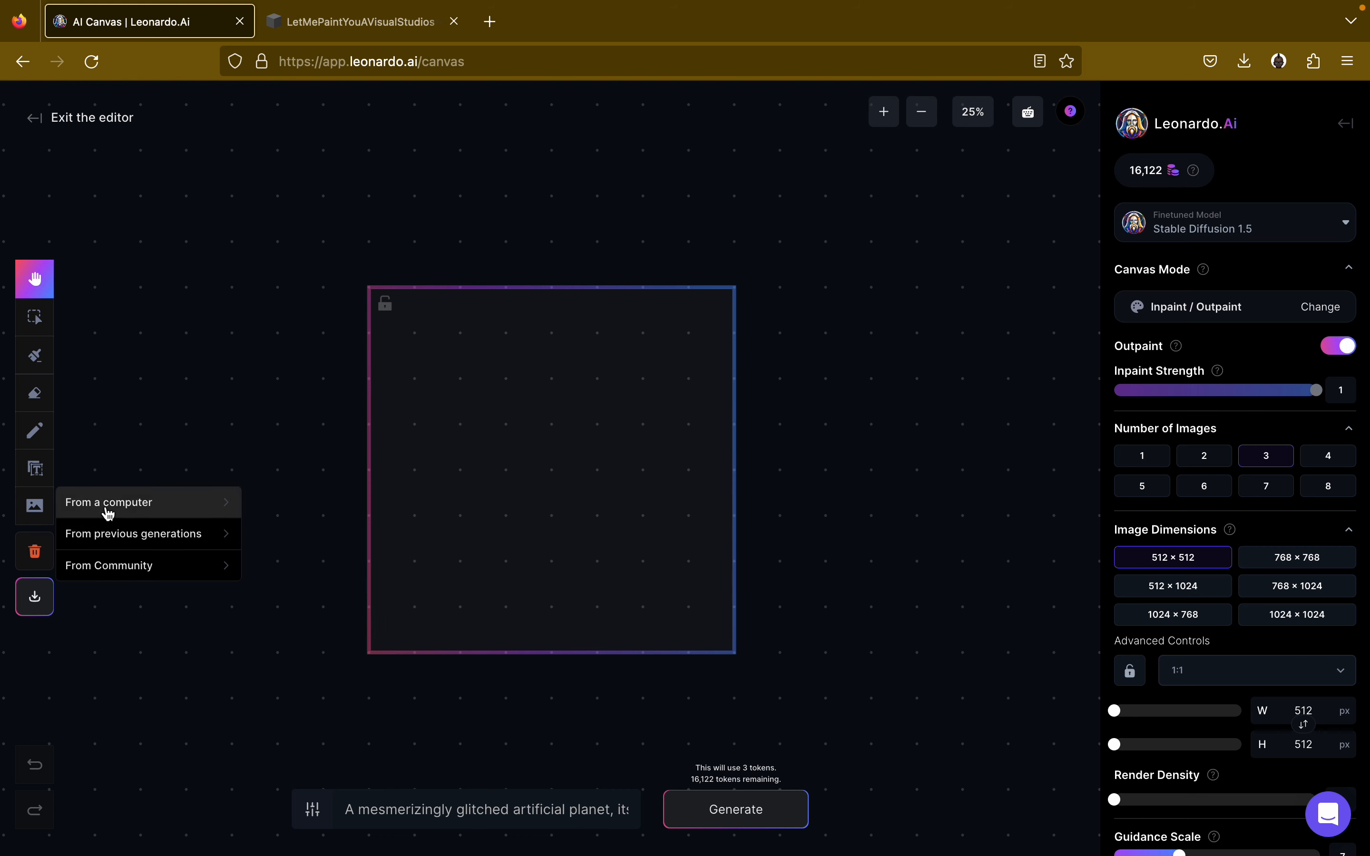
left_click(107, 513)
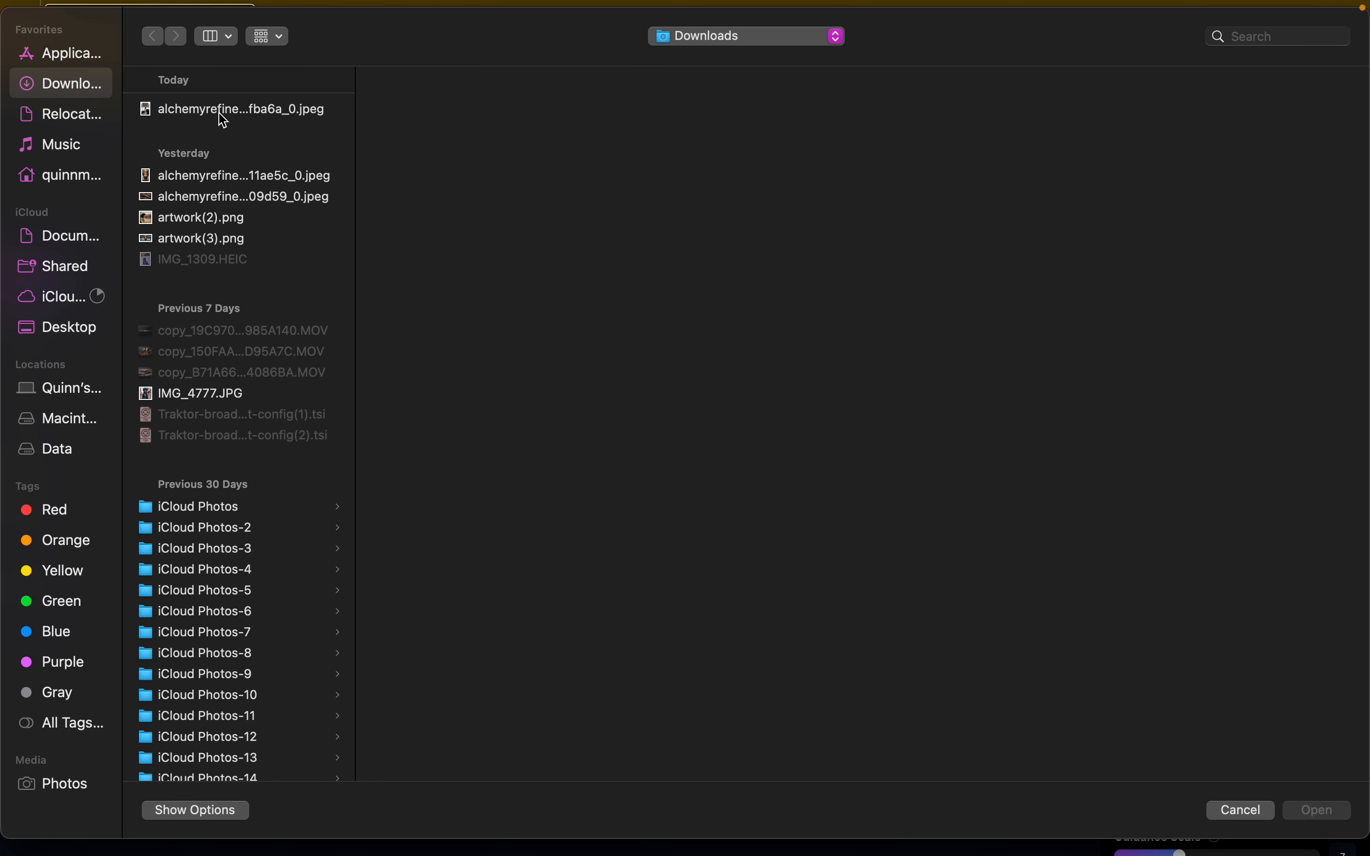
left_click(220, 113)
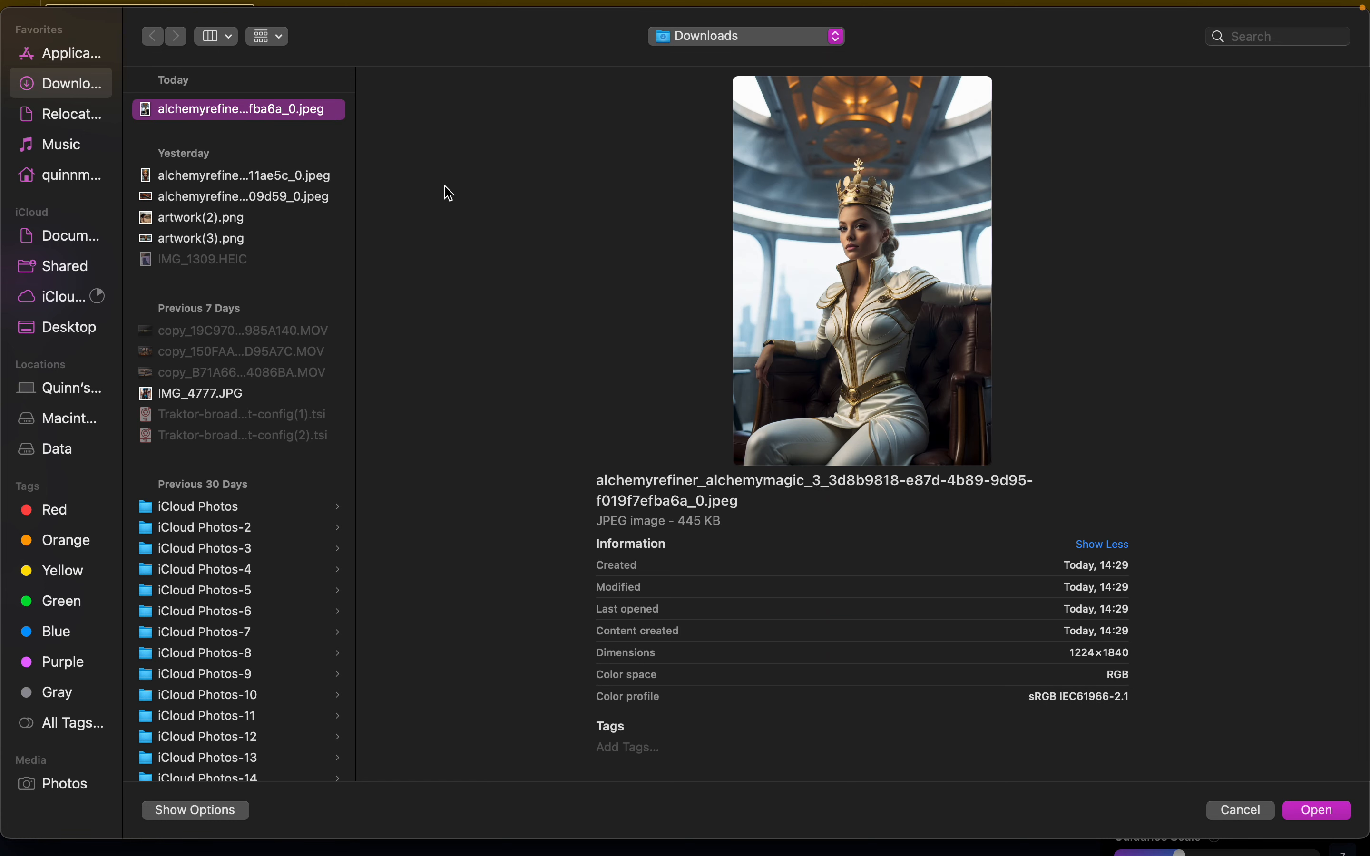
left_click(325, 178)
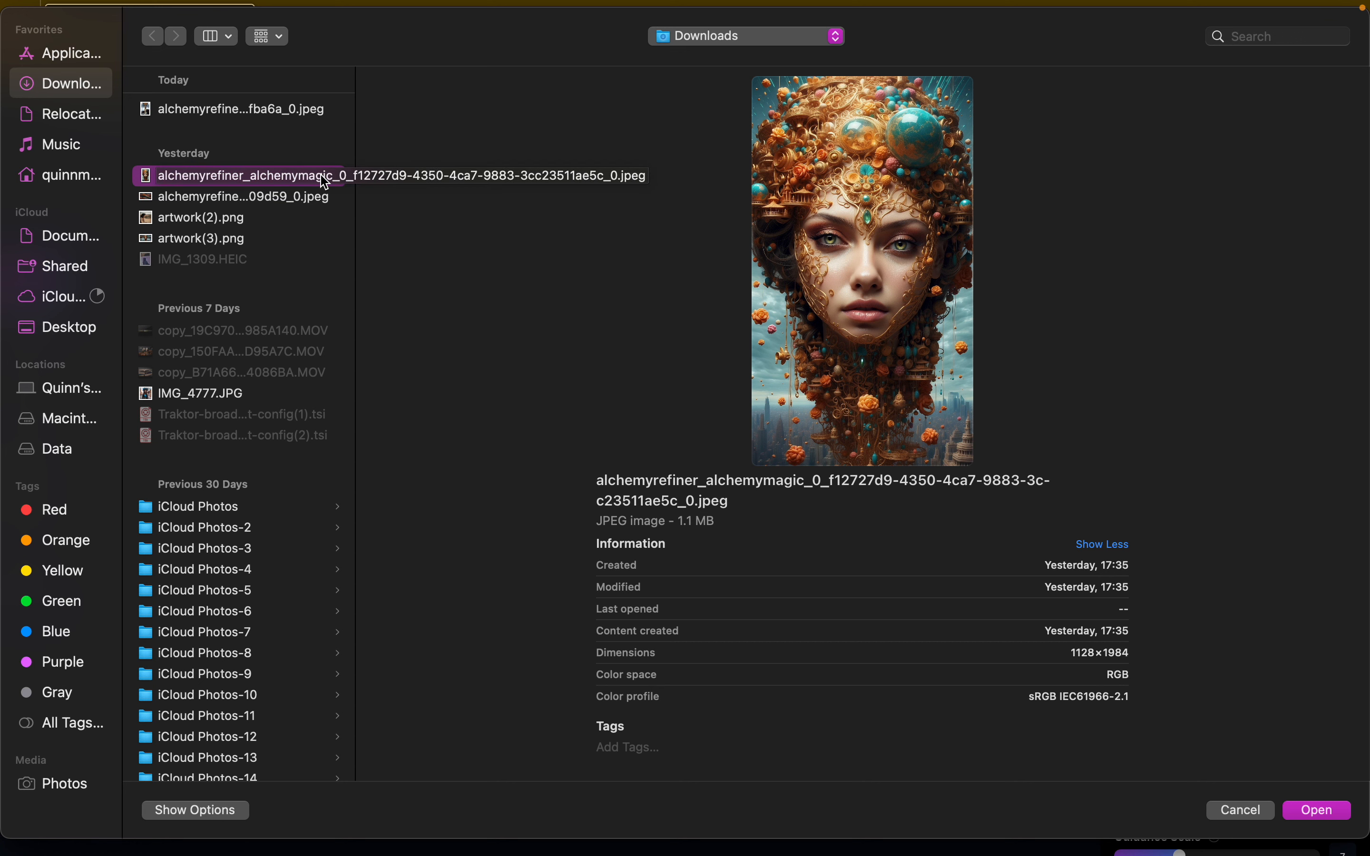
left_click(282, 111)
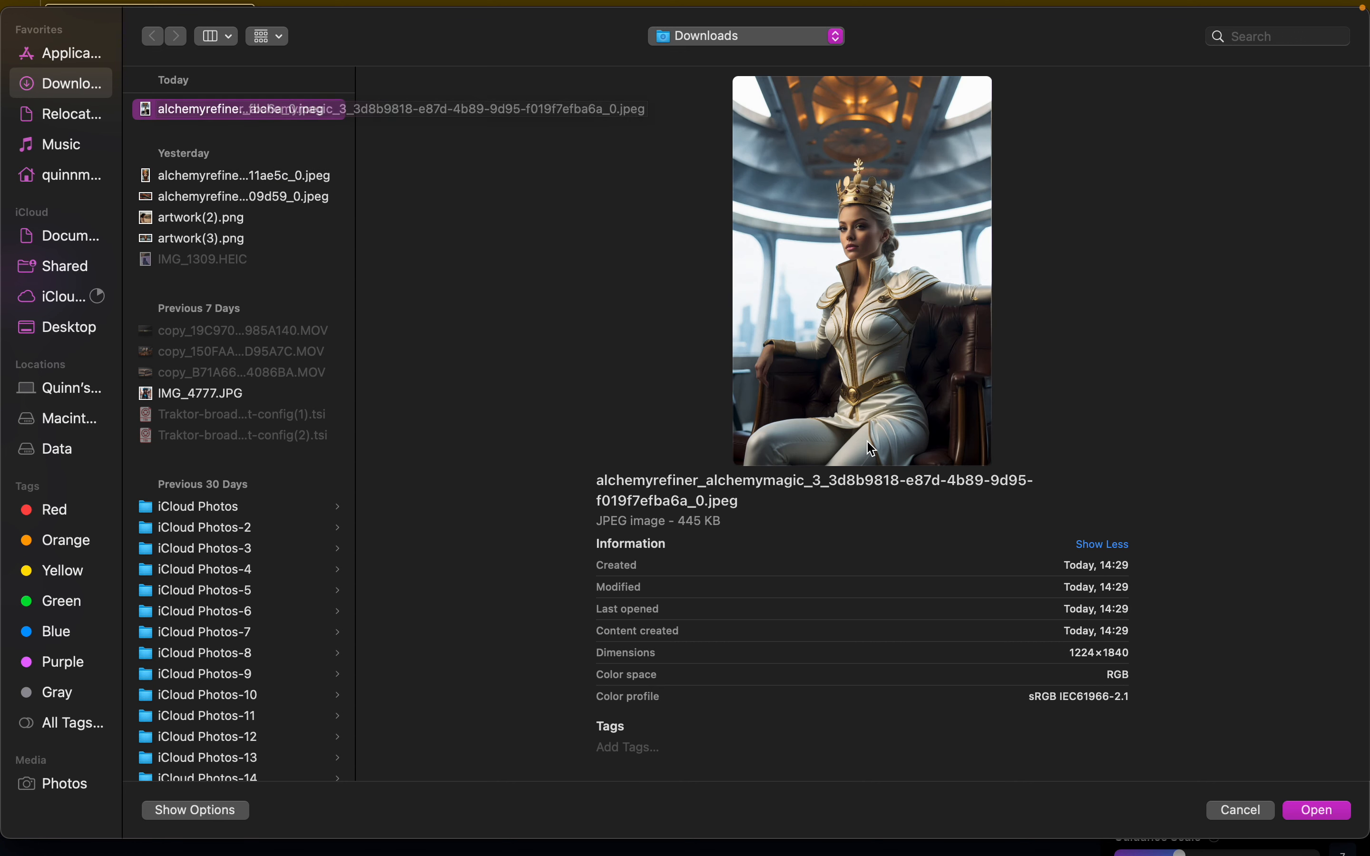
left_click(238, 177)
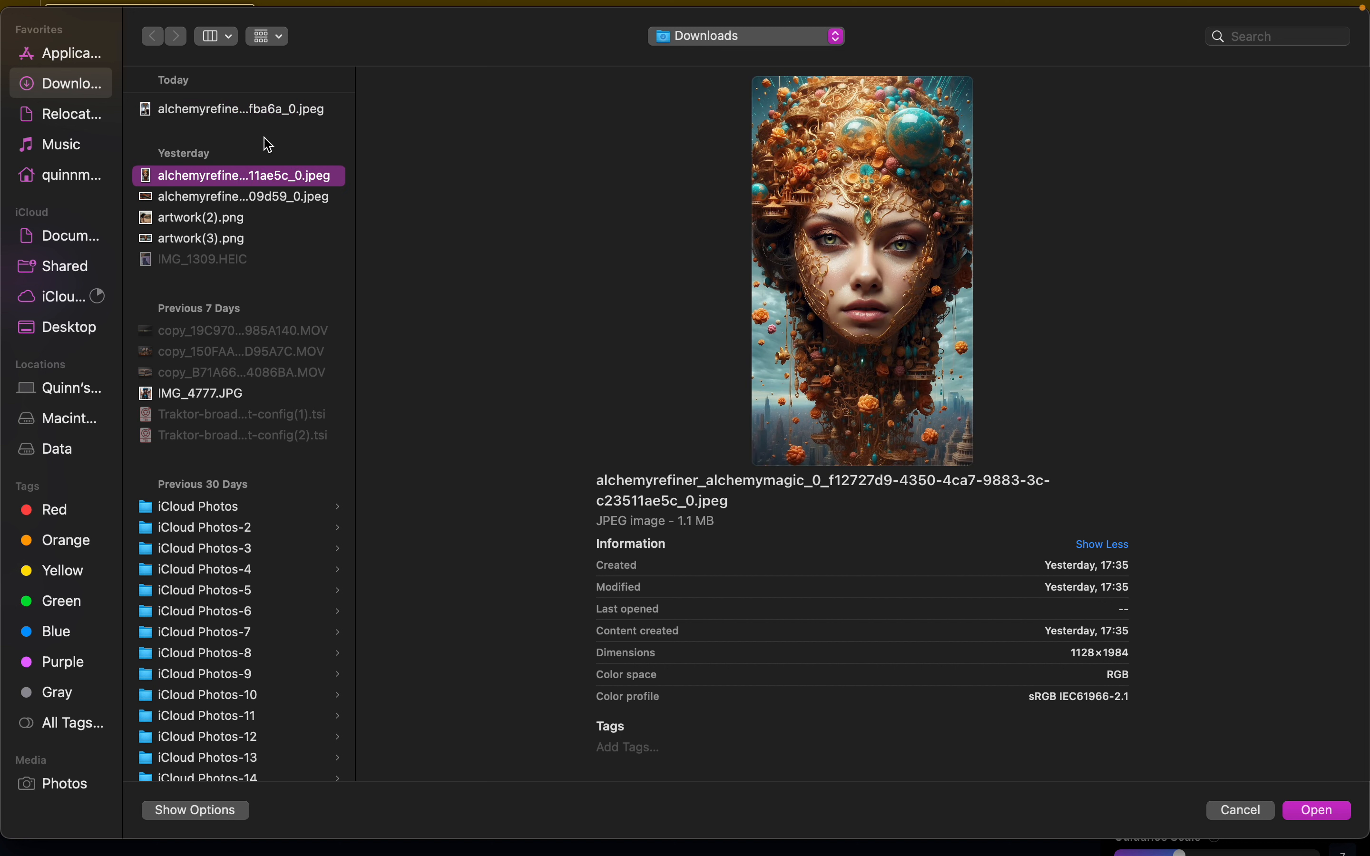
left_click(277, 106)
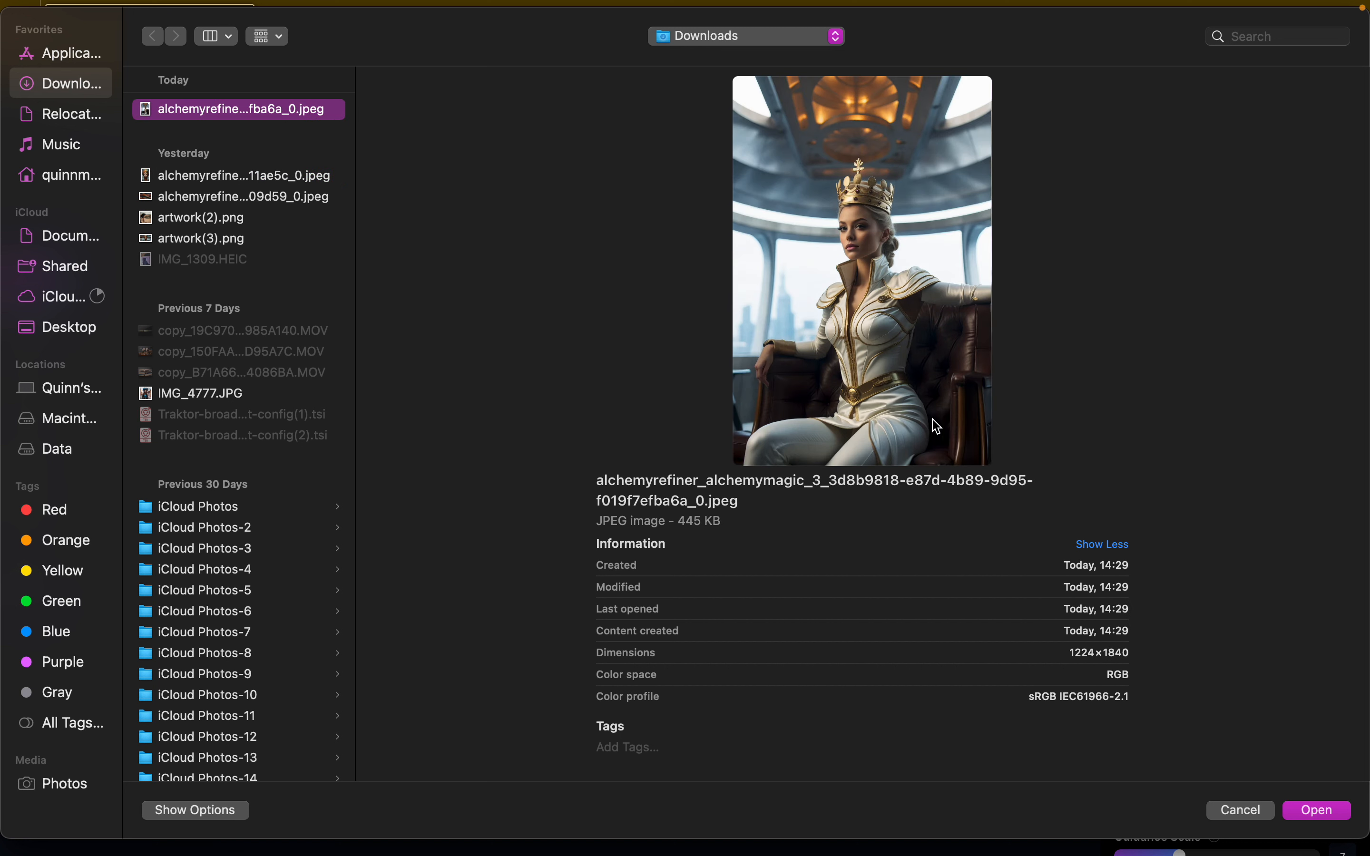
left_click(1312, 811)
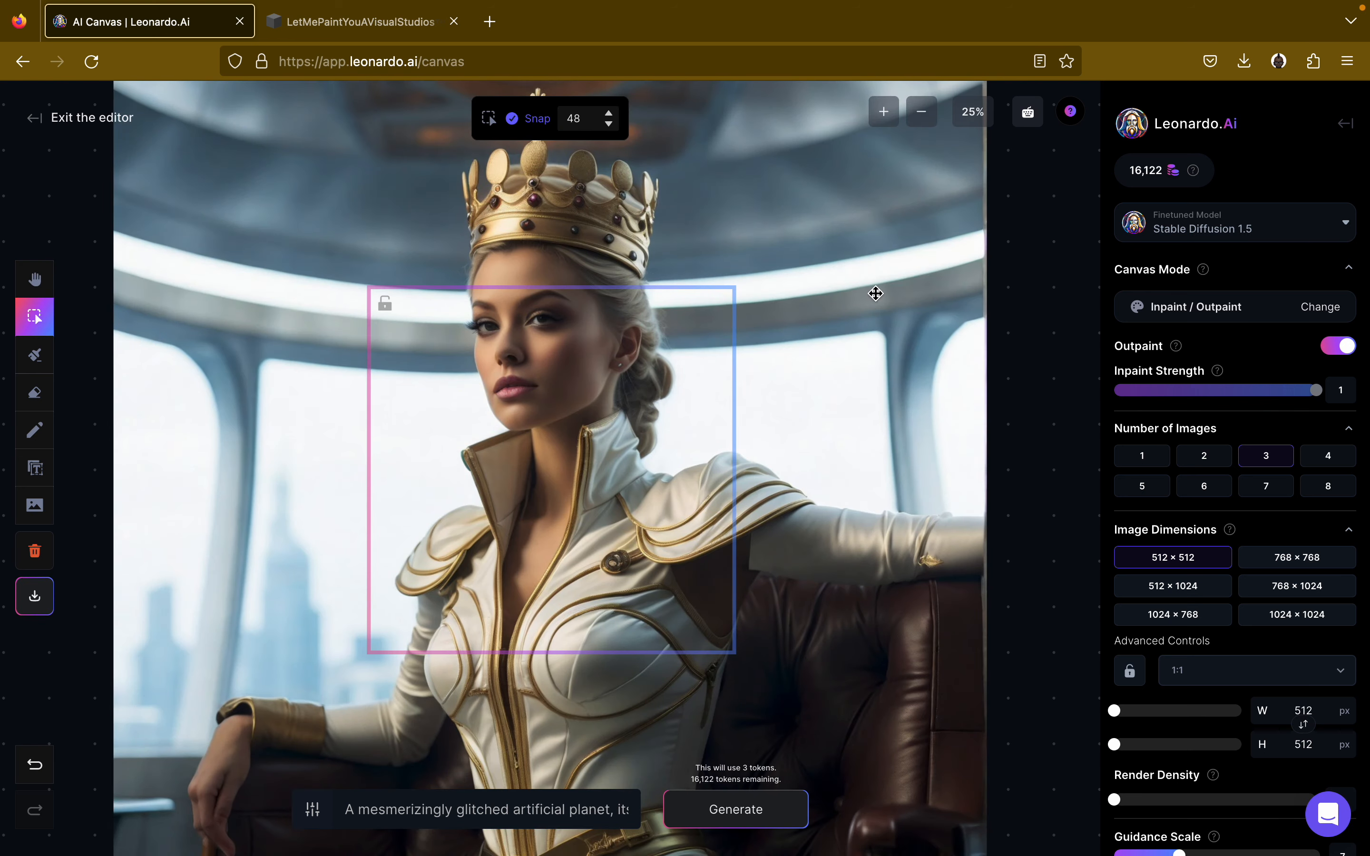
left_click(921, 113)
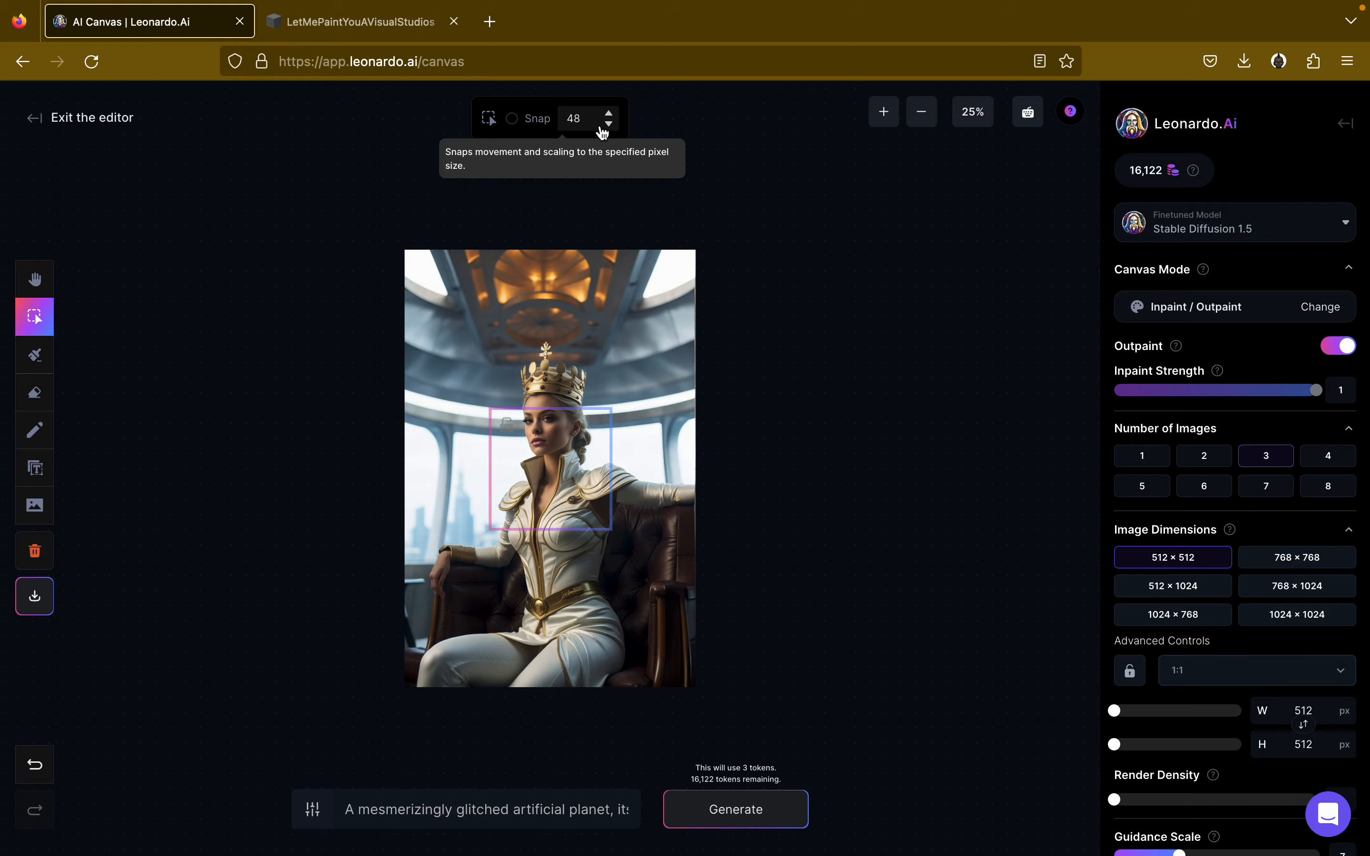
Switch to the desktop and close the Finder window showing the Downloads folder.
key("ctrl+Up")
left_click(1088, 422)
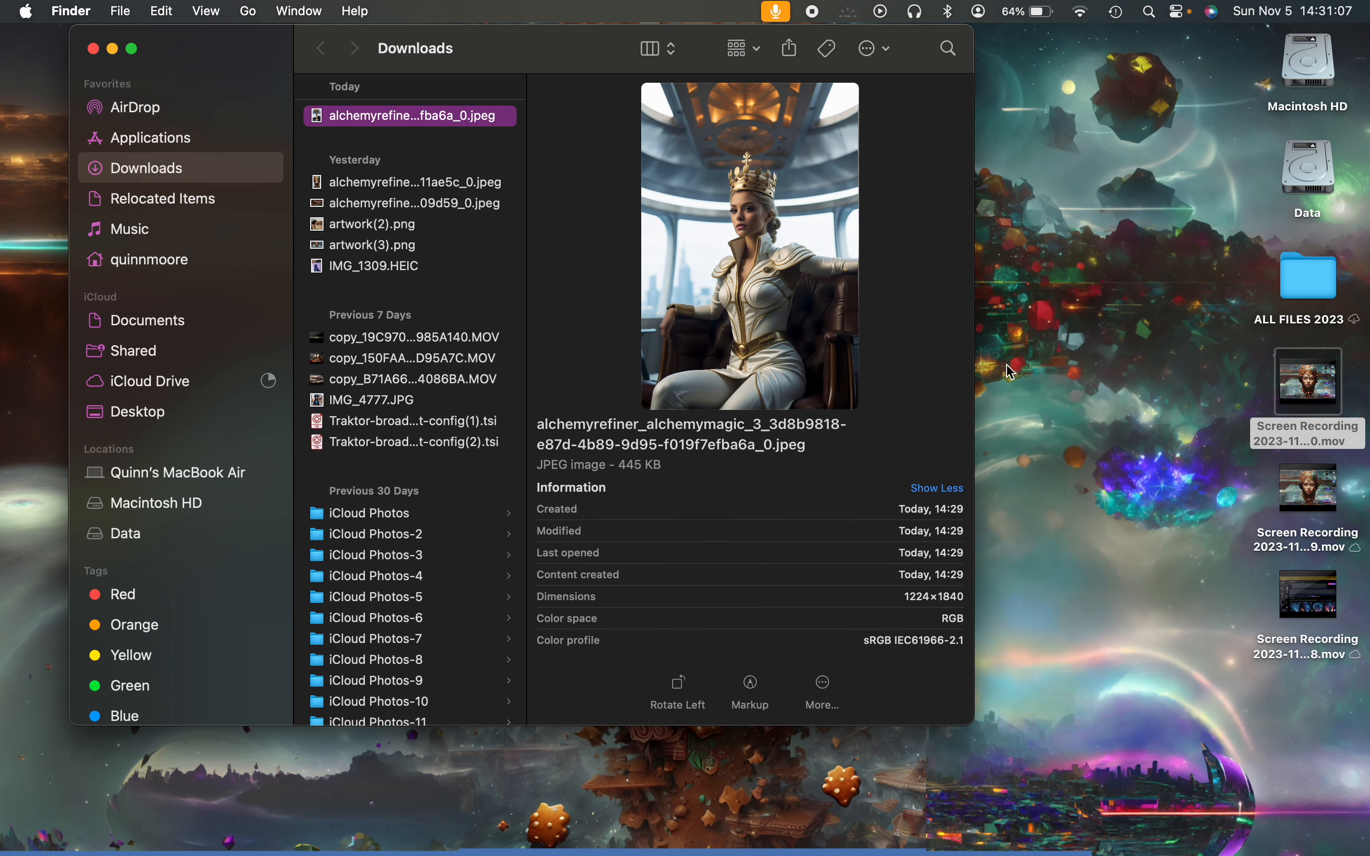
left_click(94, 50)
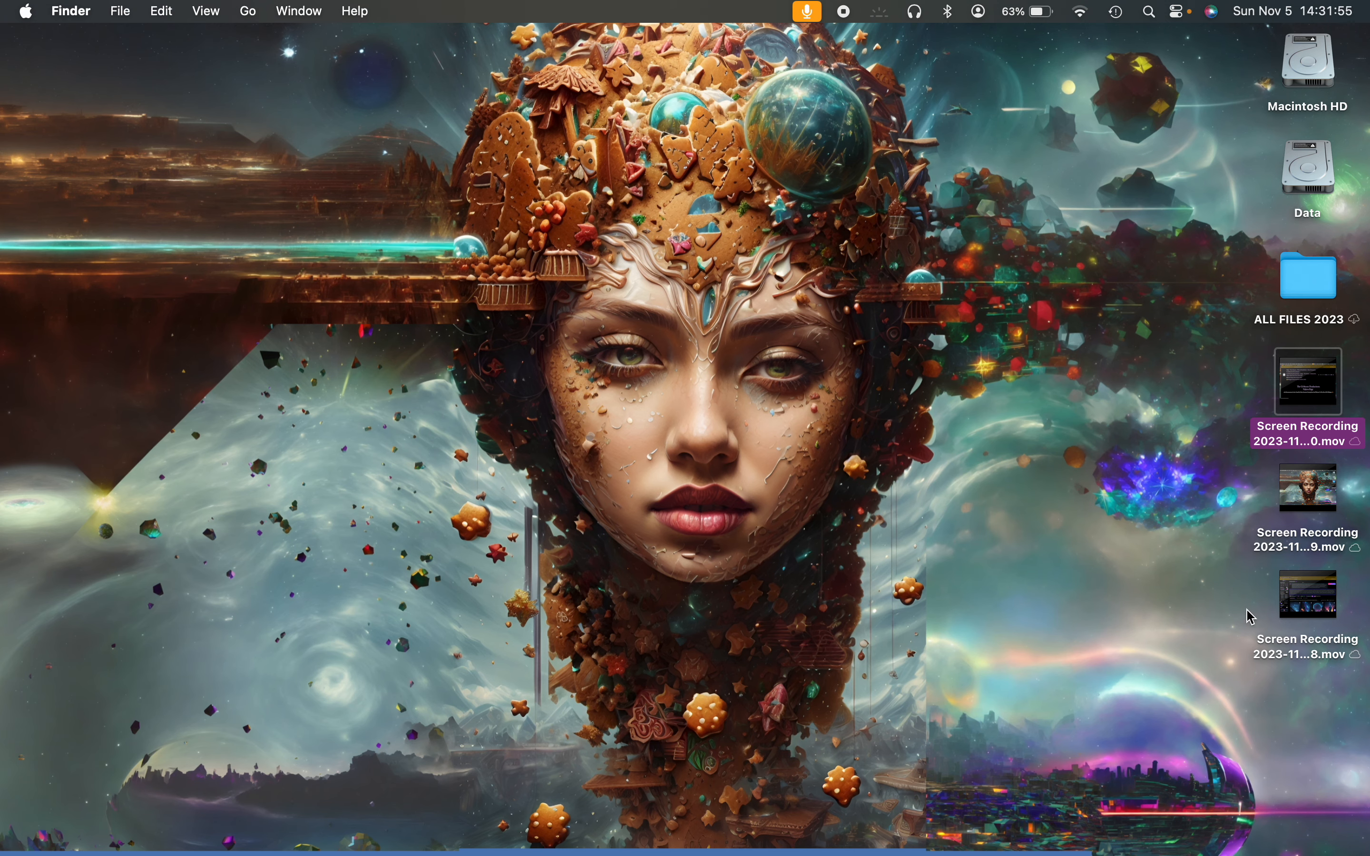
Switch back to AI Canvas in Firefox and activate the Pan tool.
key("ctrl+Up")
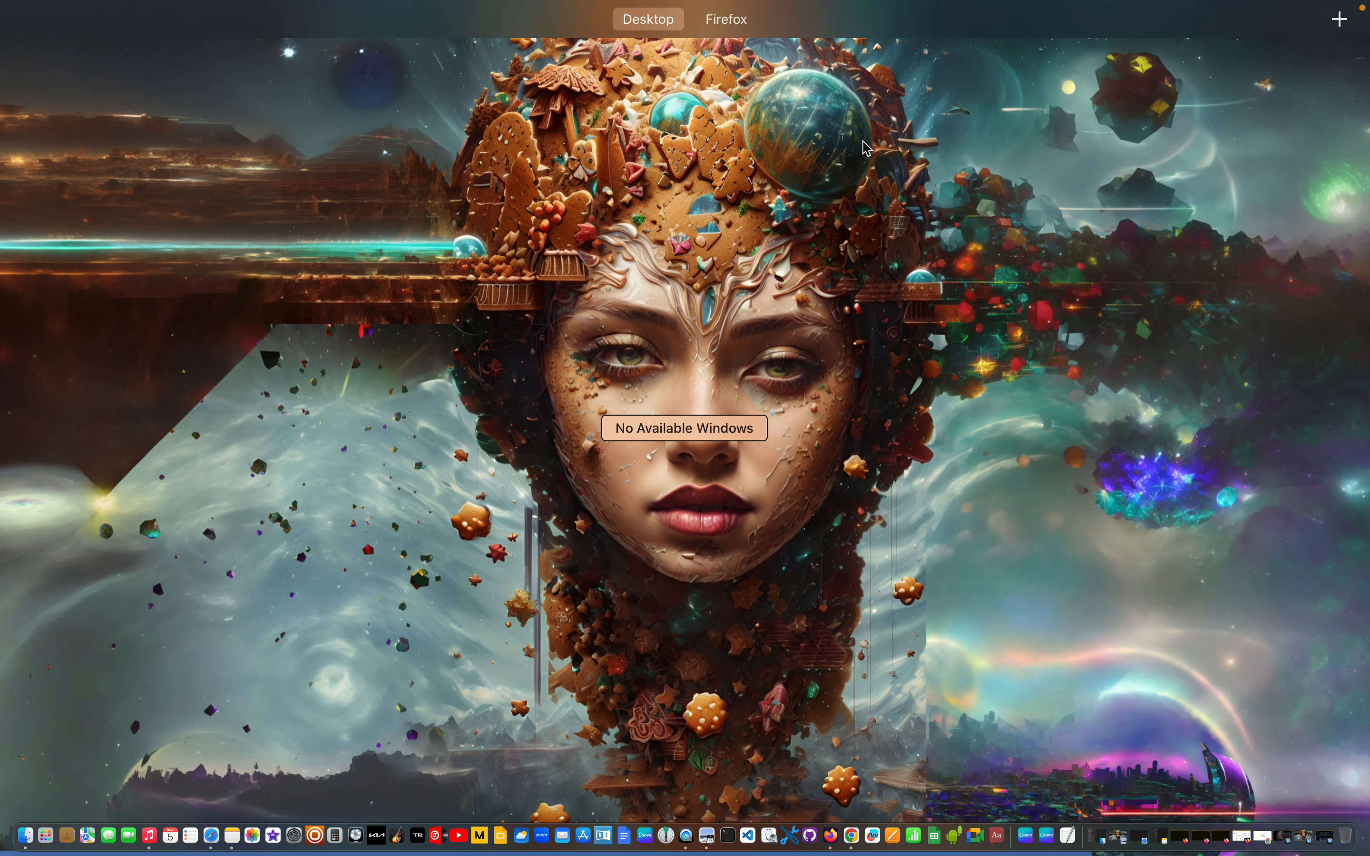
left_click(747, 85)
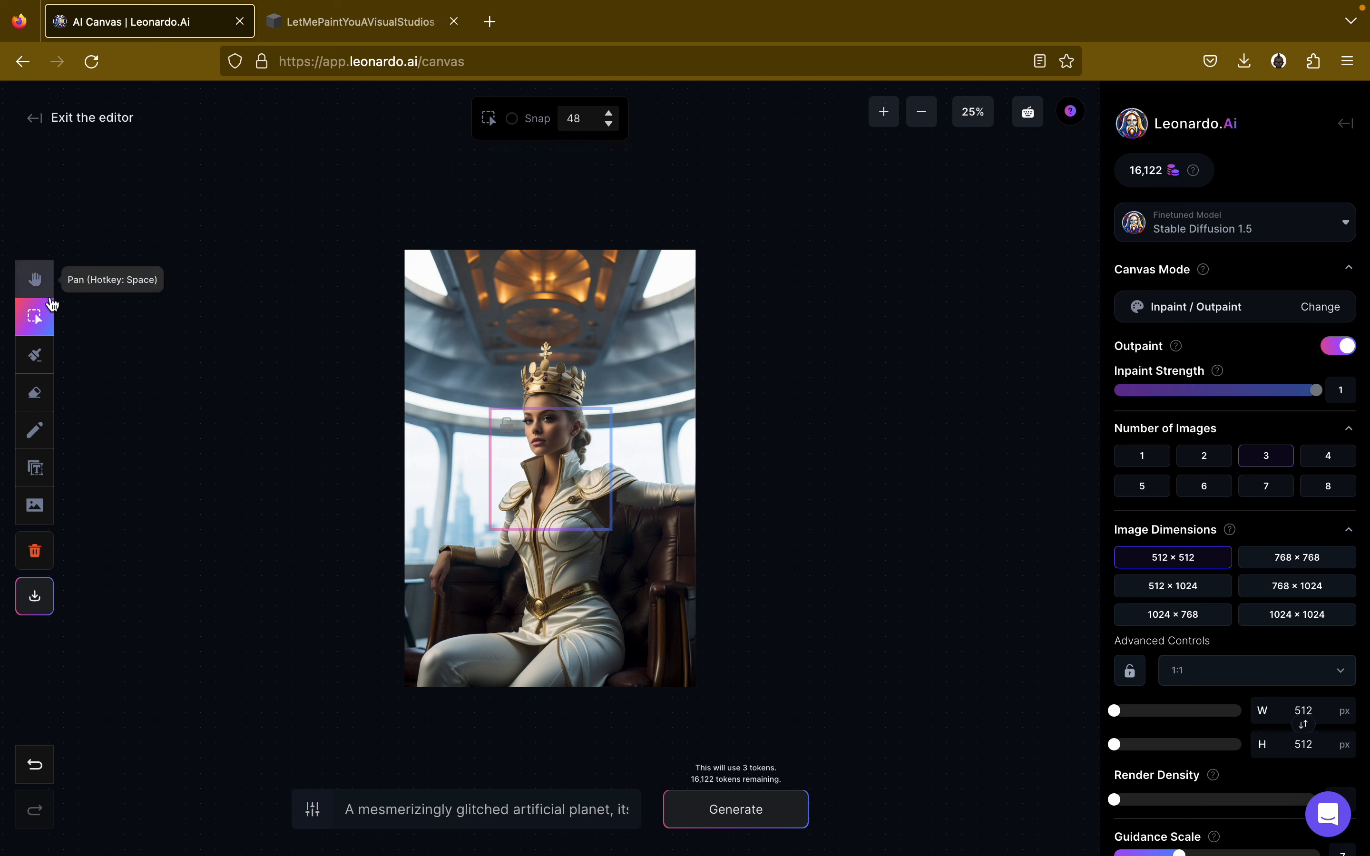
left_click(35, 280)
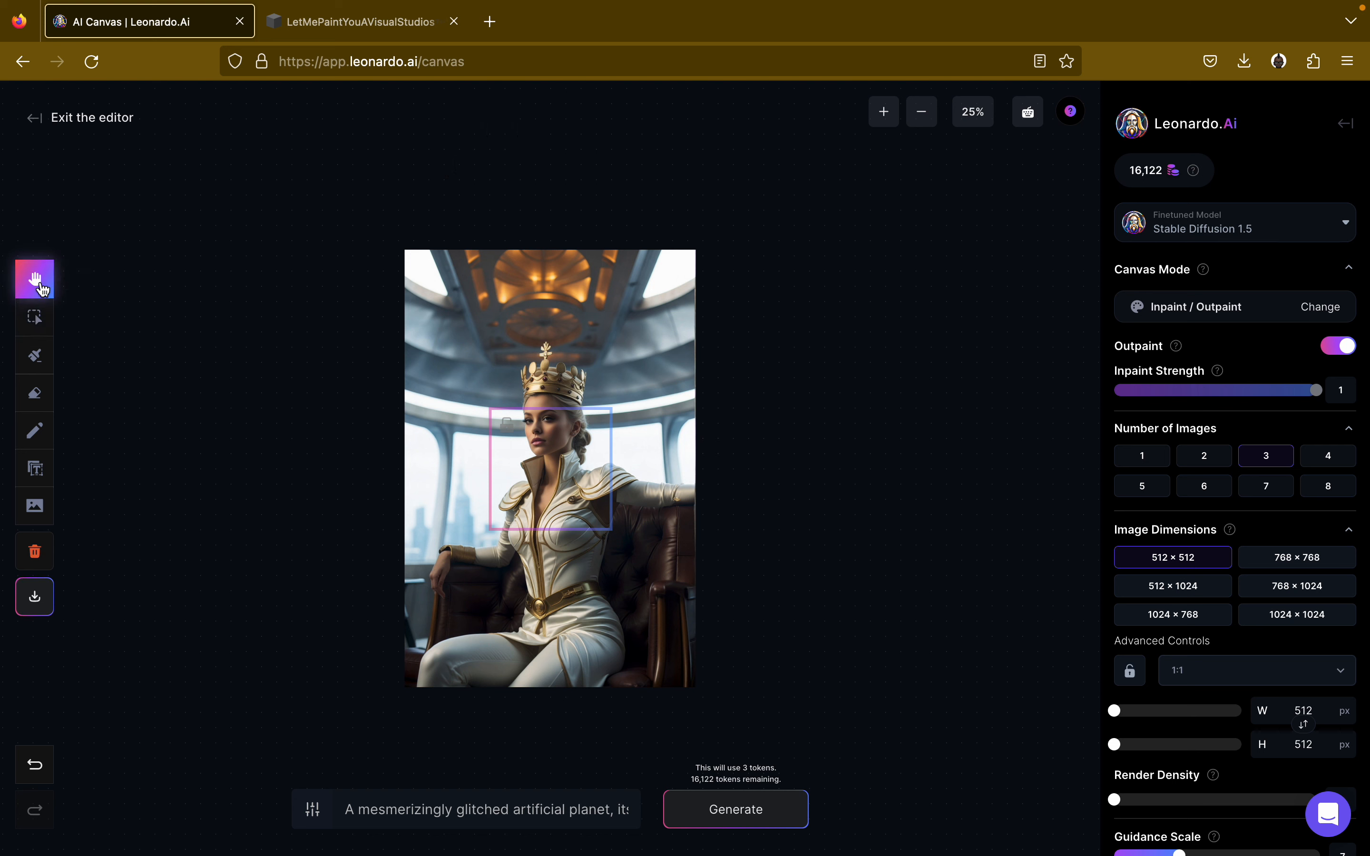
Browse the favourite, own and community collections in the finetuned model selector for the canvas.
left_click_drag(573, 402, 598, 384)
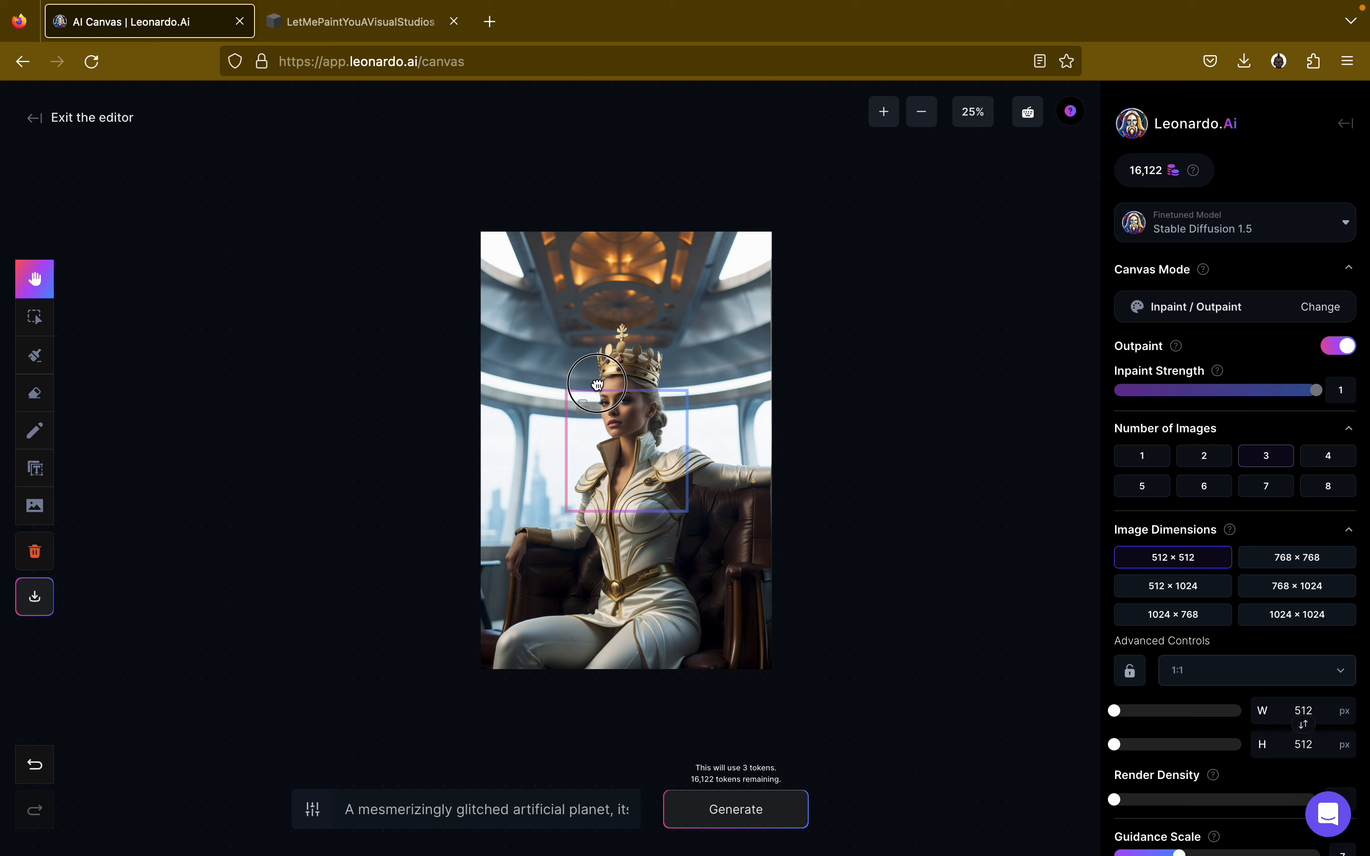
left_click(1222, 226)
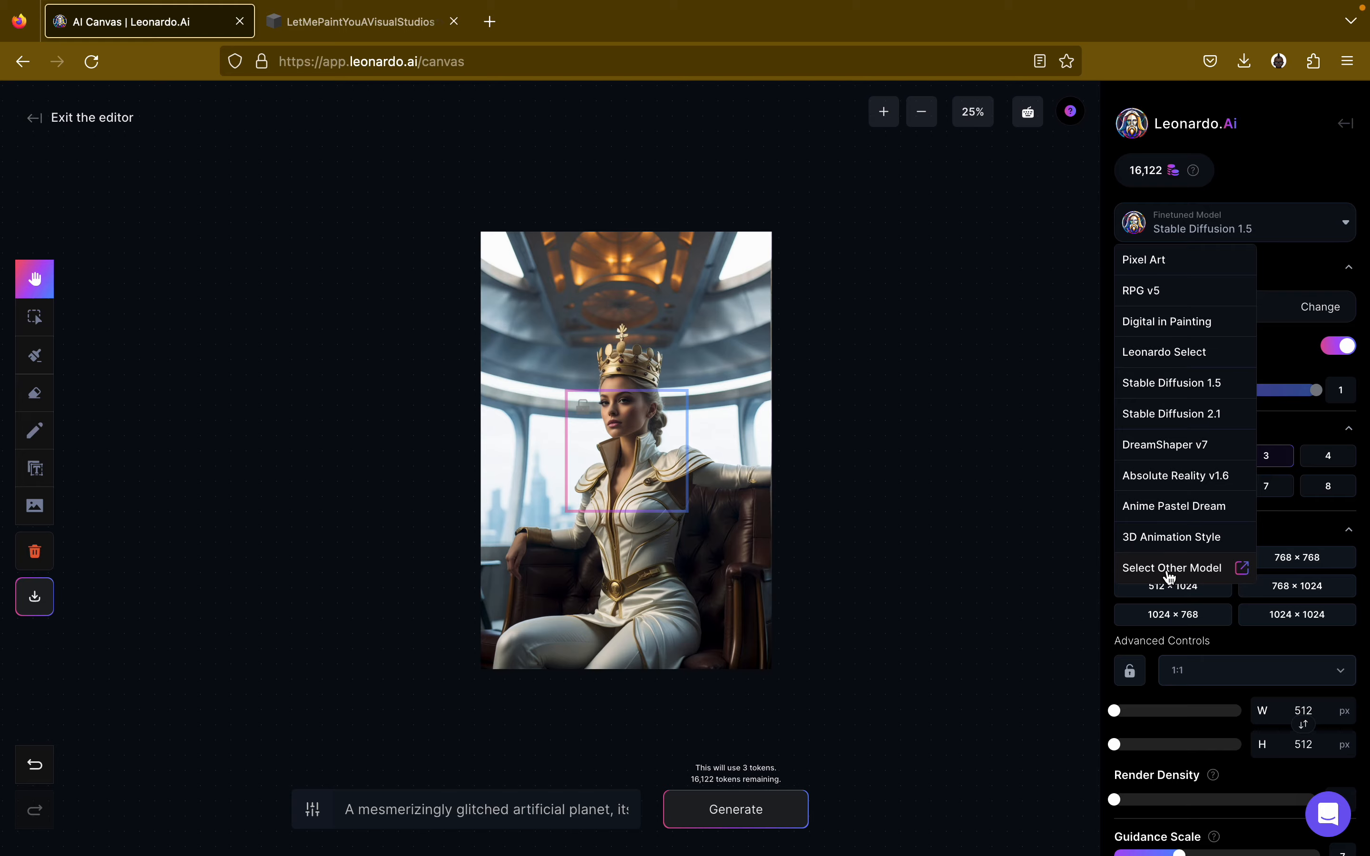
left_click(1170, 574)
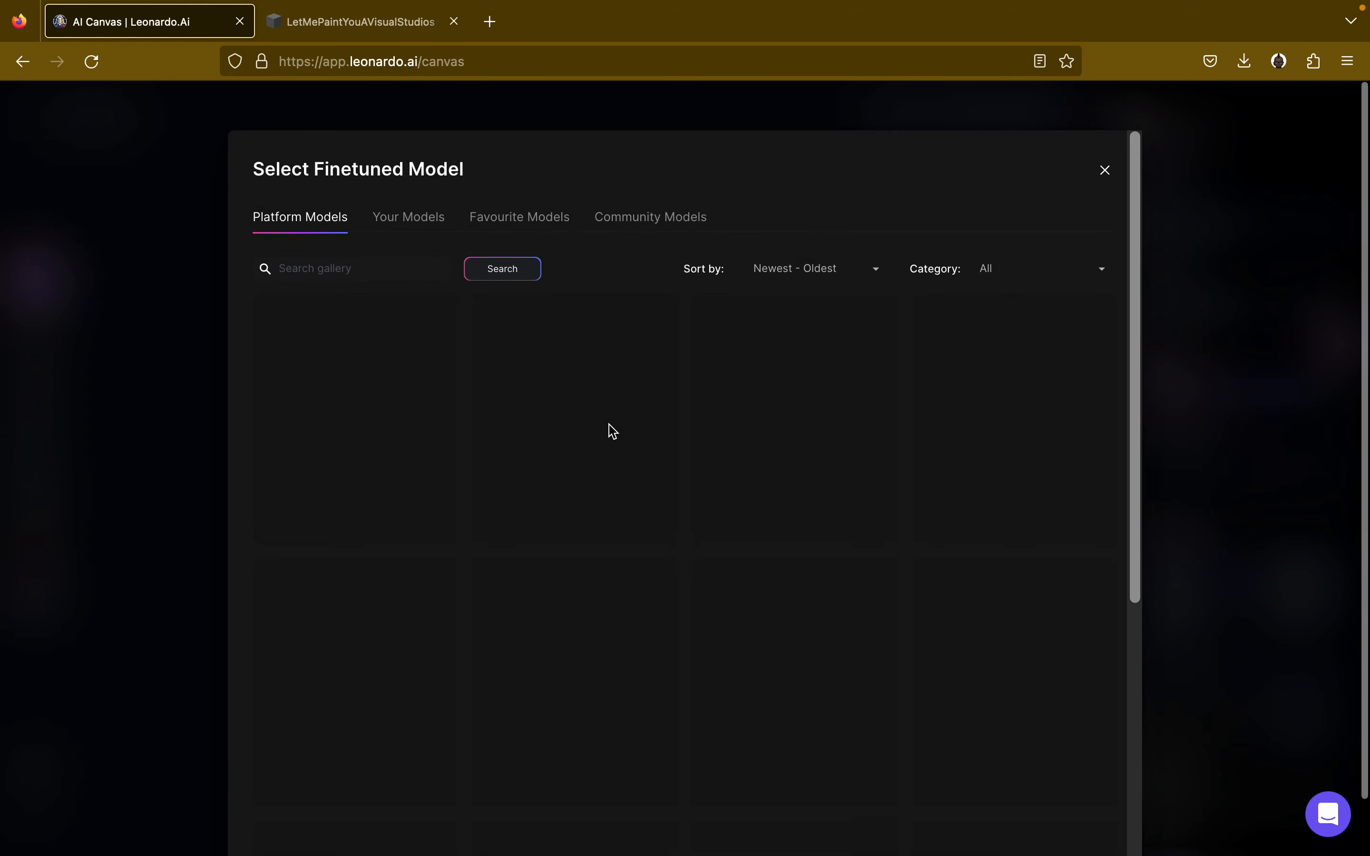
left_click(500, 214)
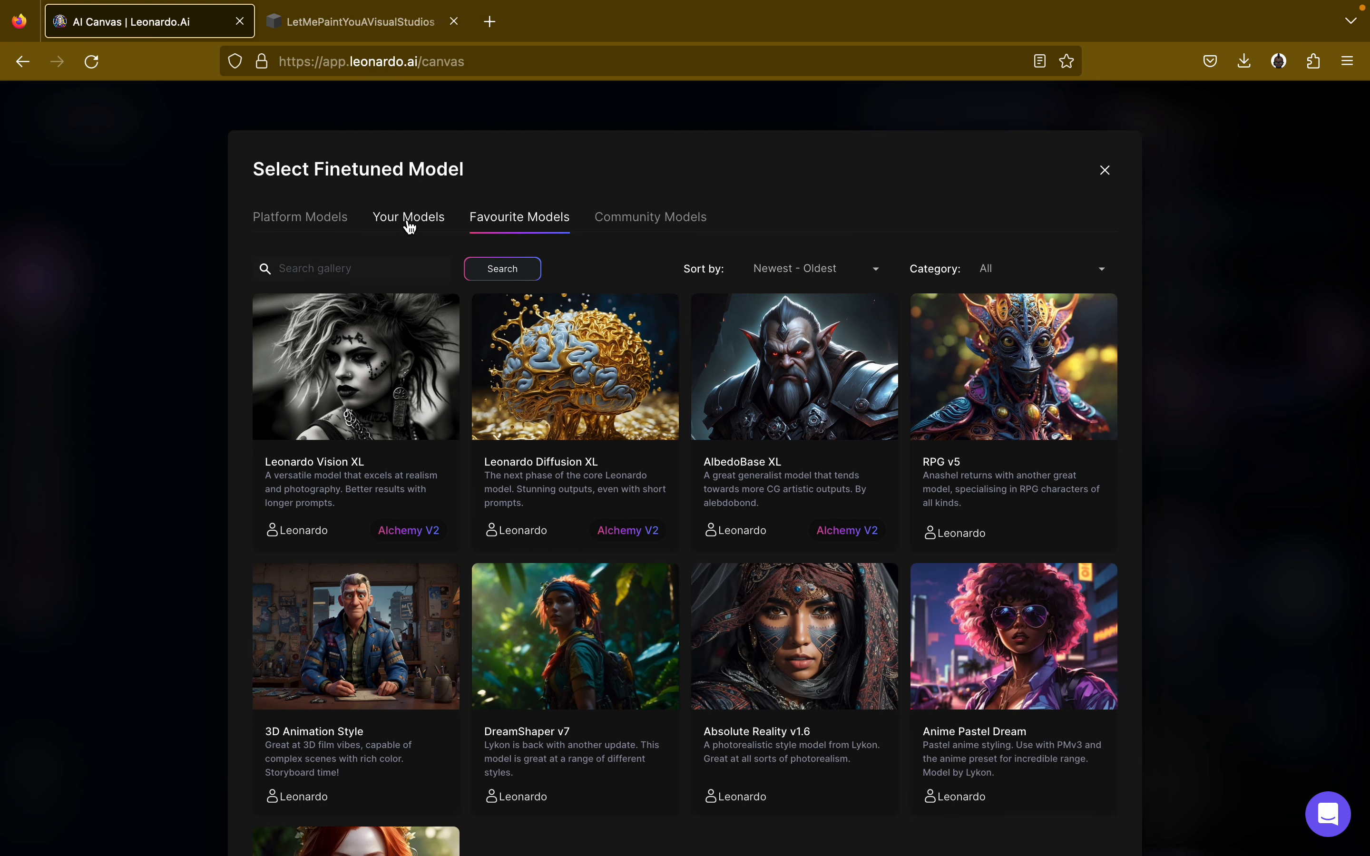
scroll(447, 496, "down", 7)
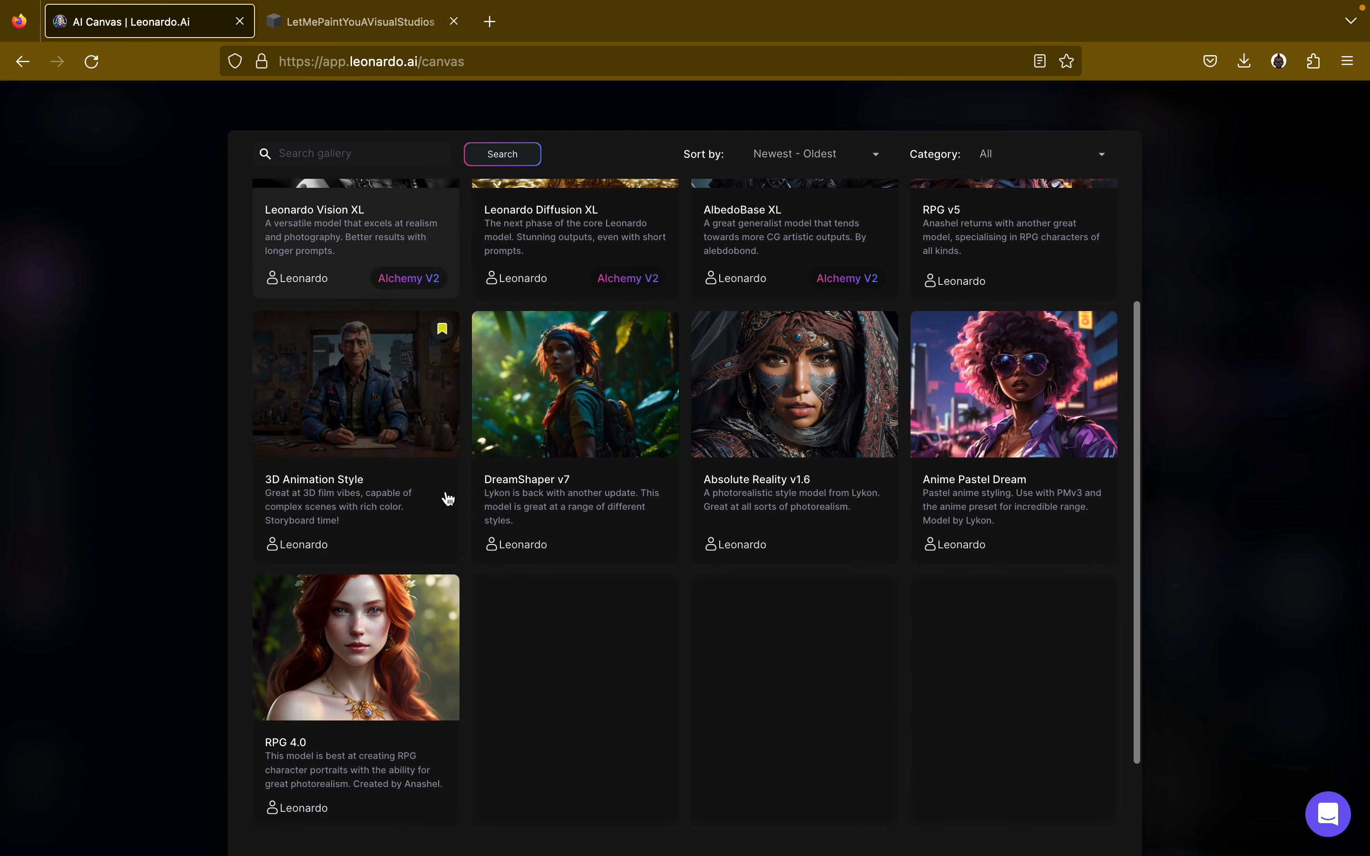
scroll(447, 496, "up", 7)
left_click(420, 223)
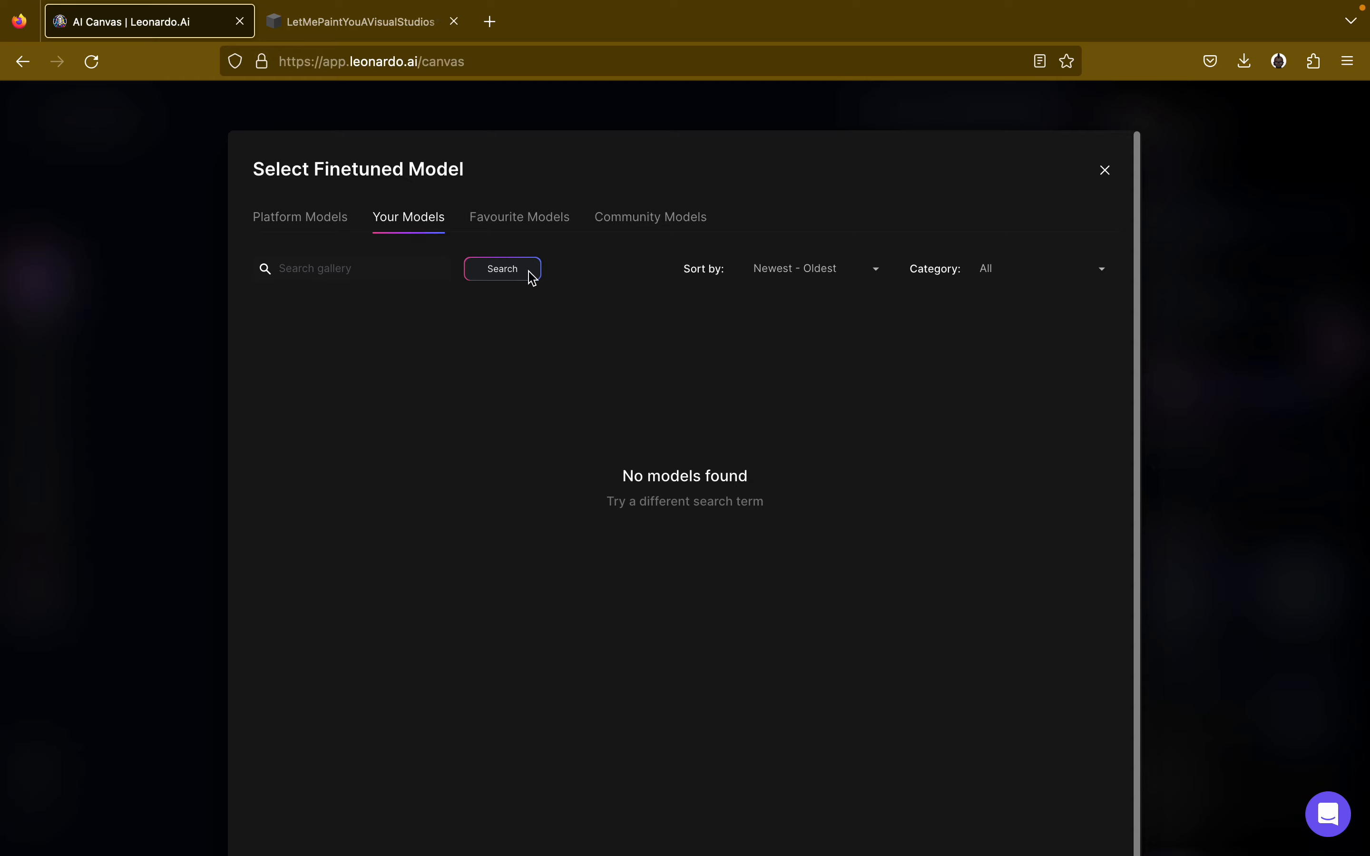
left_click(620, 217)
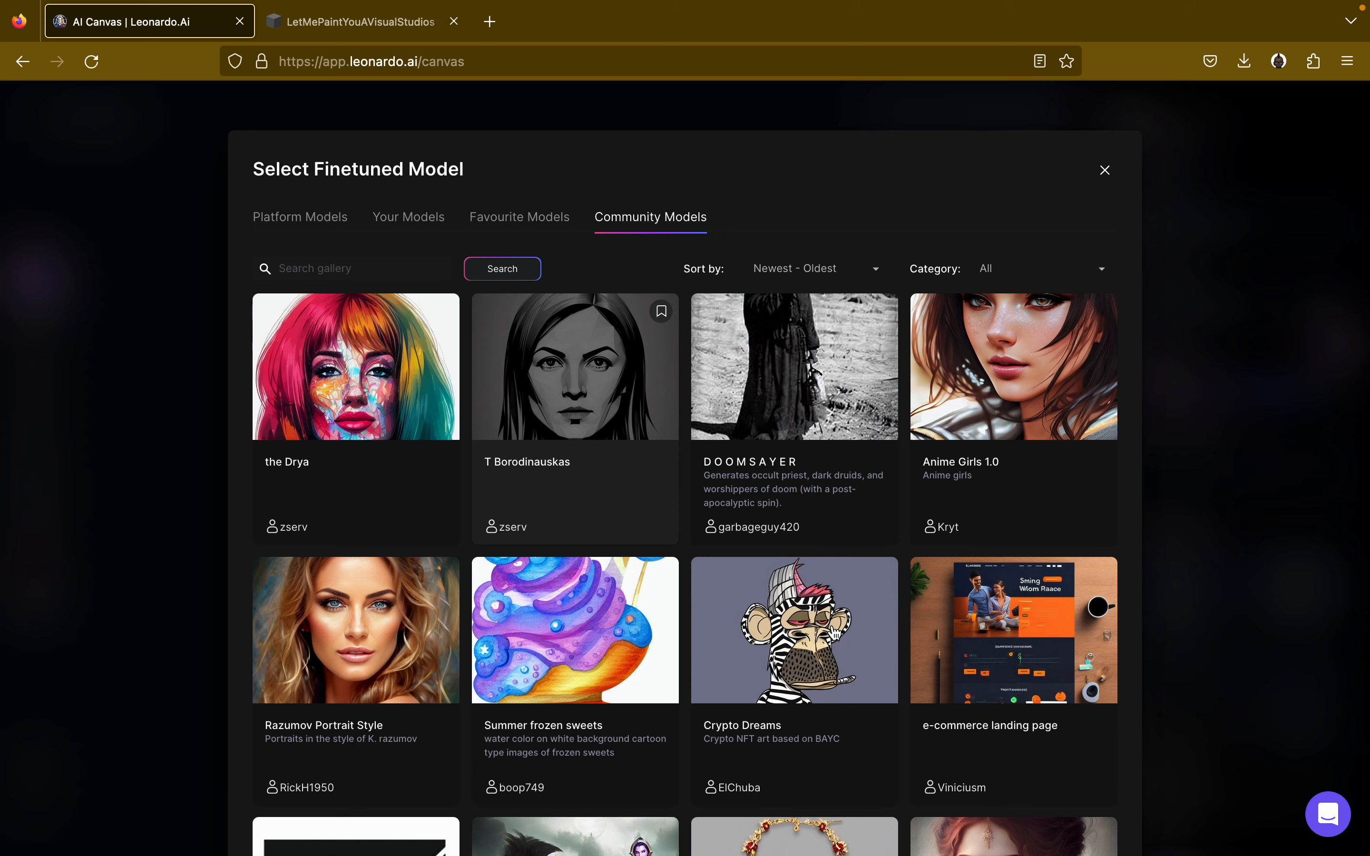
scroll(834, 633, "down", 10)
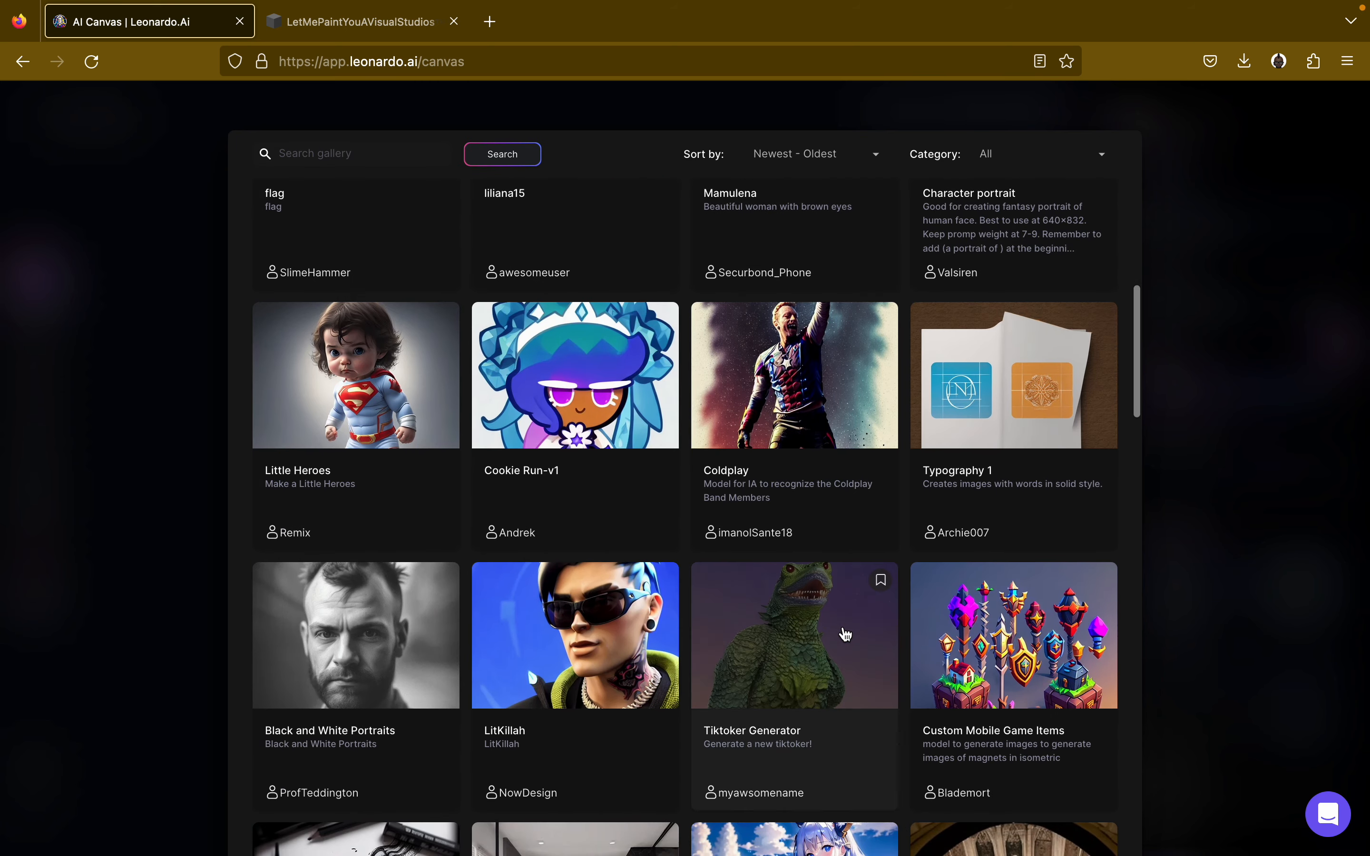
scroll(846, 635, "down", 15)
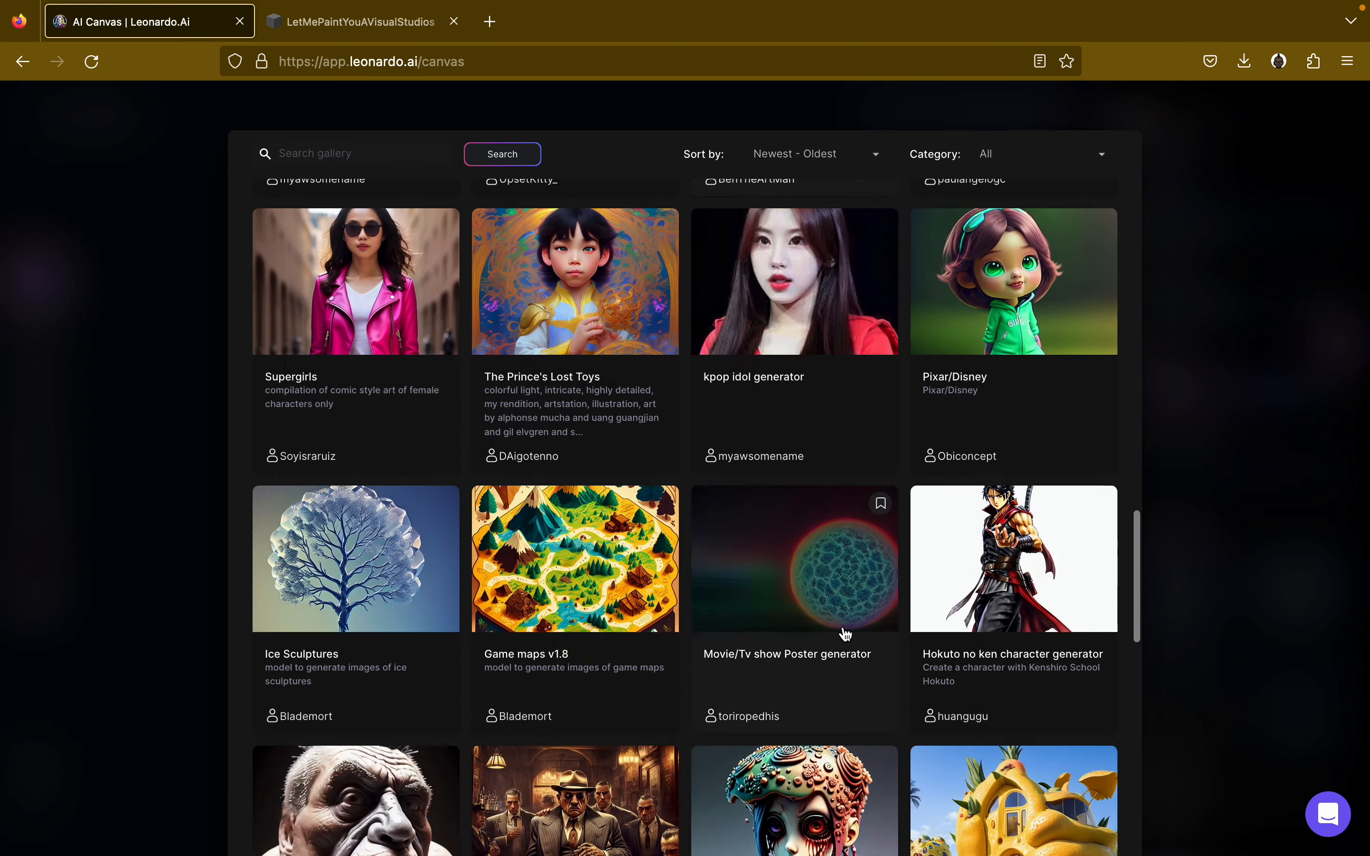
scroll(606, 404, "down", 20)
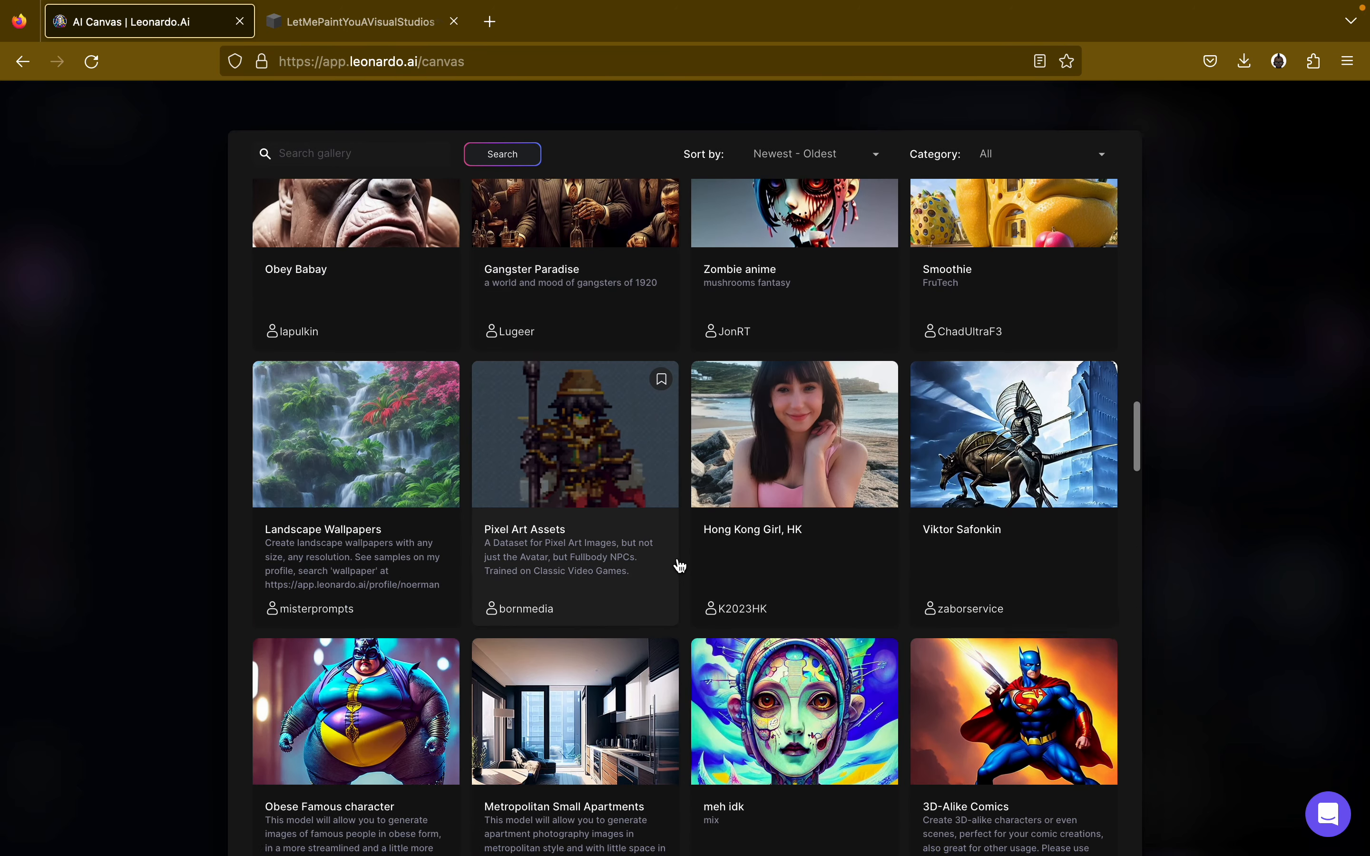
scroll(679, 565, "down", 15)
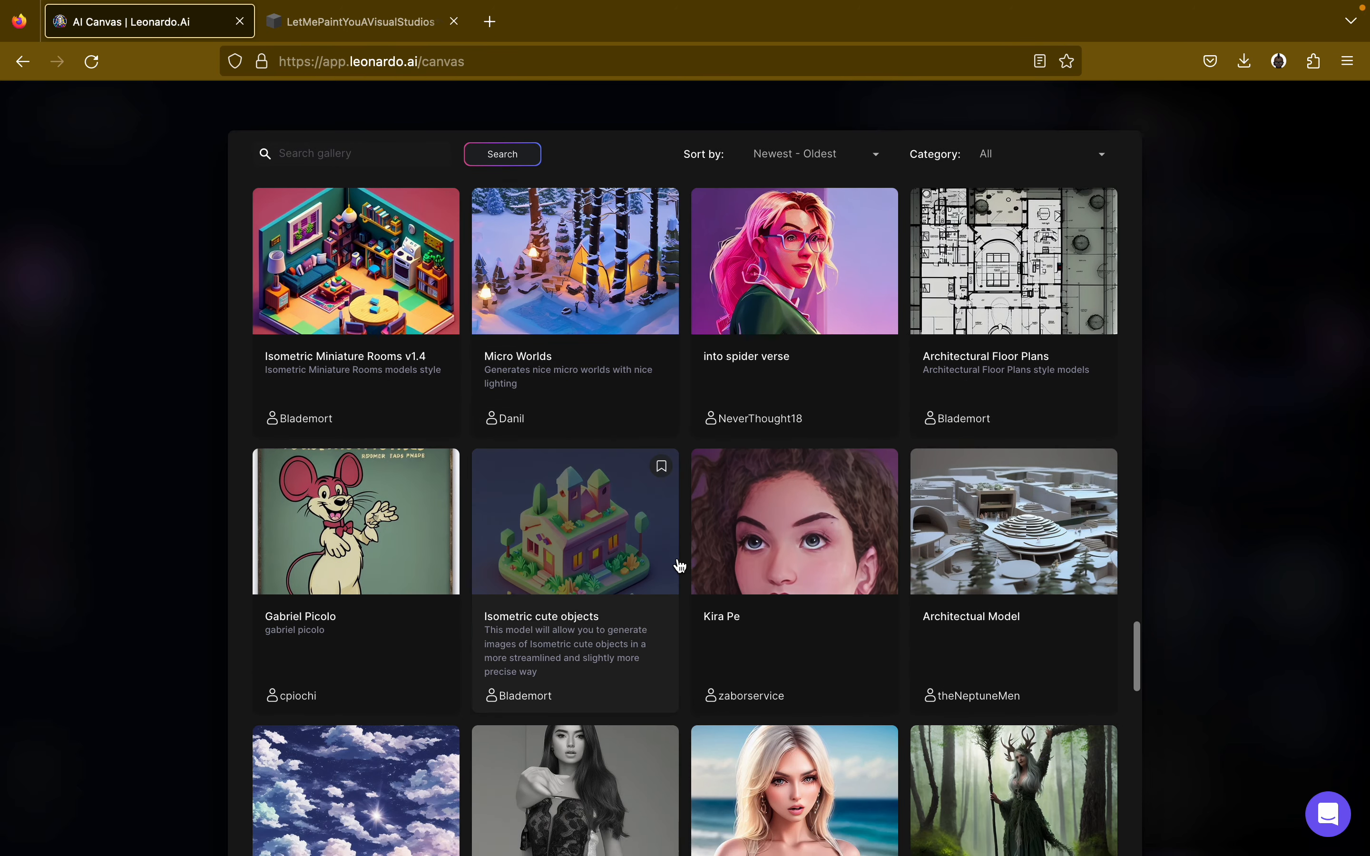
scroll(679, 566, "down", 15)
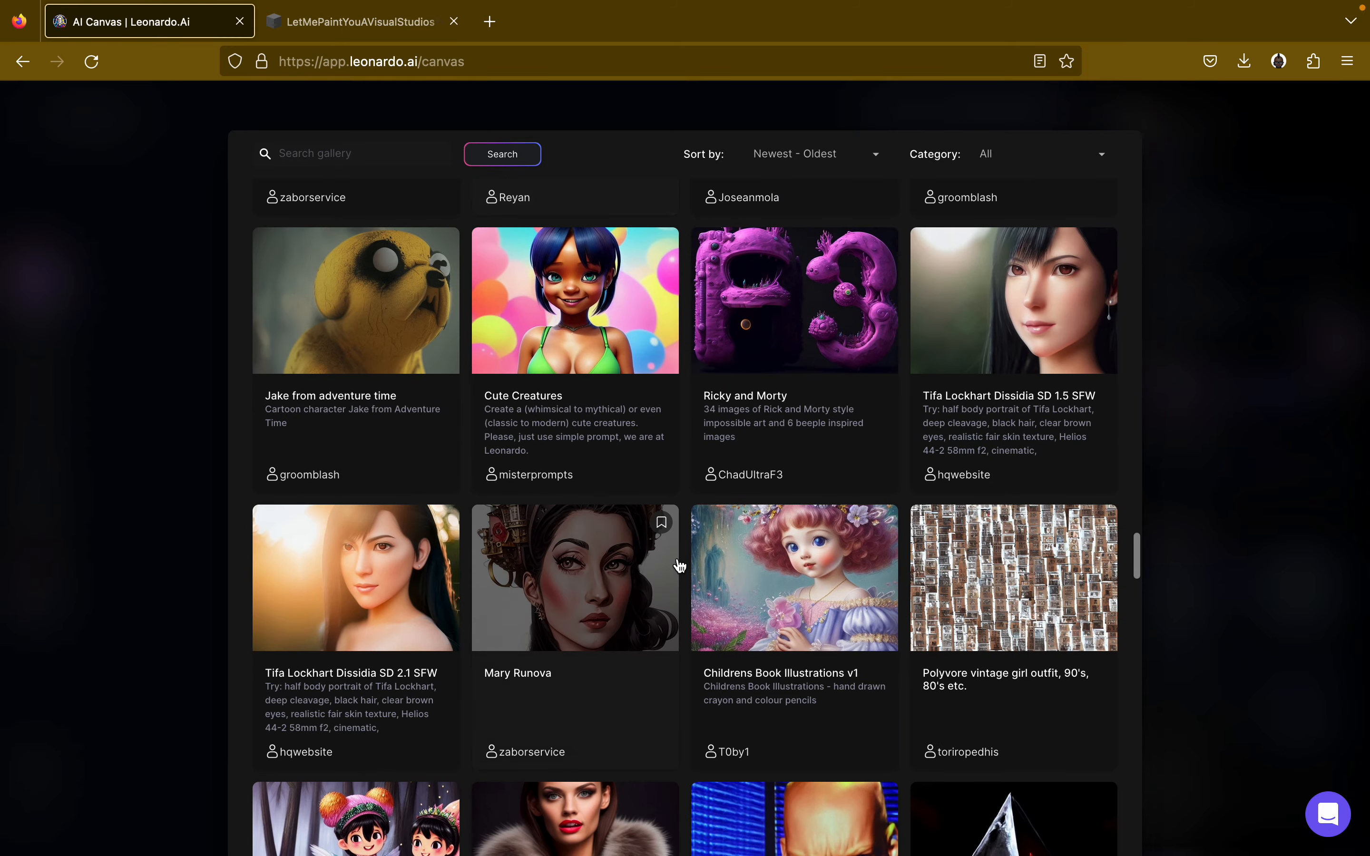
scroll(679, 565, "up", 20)
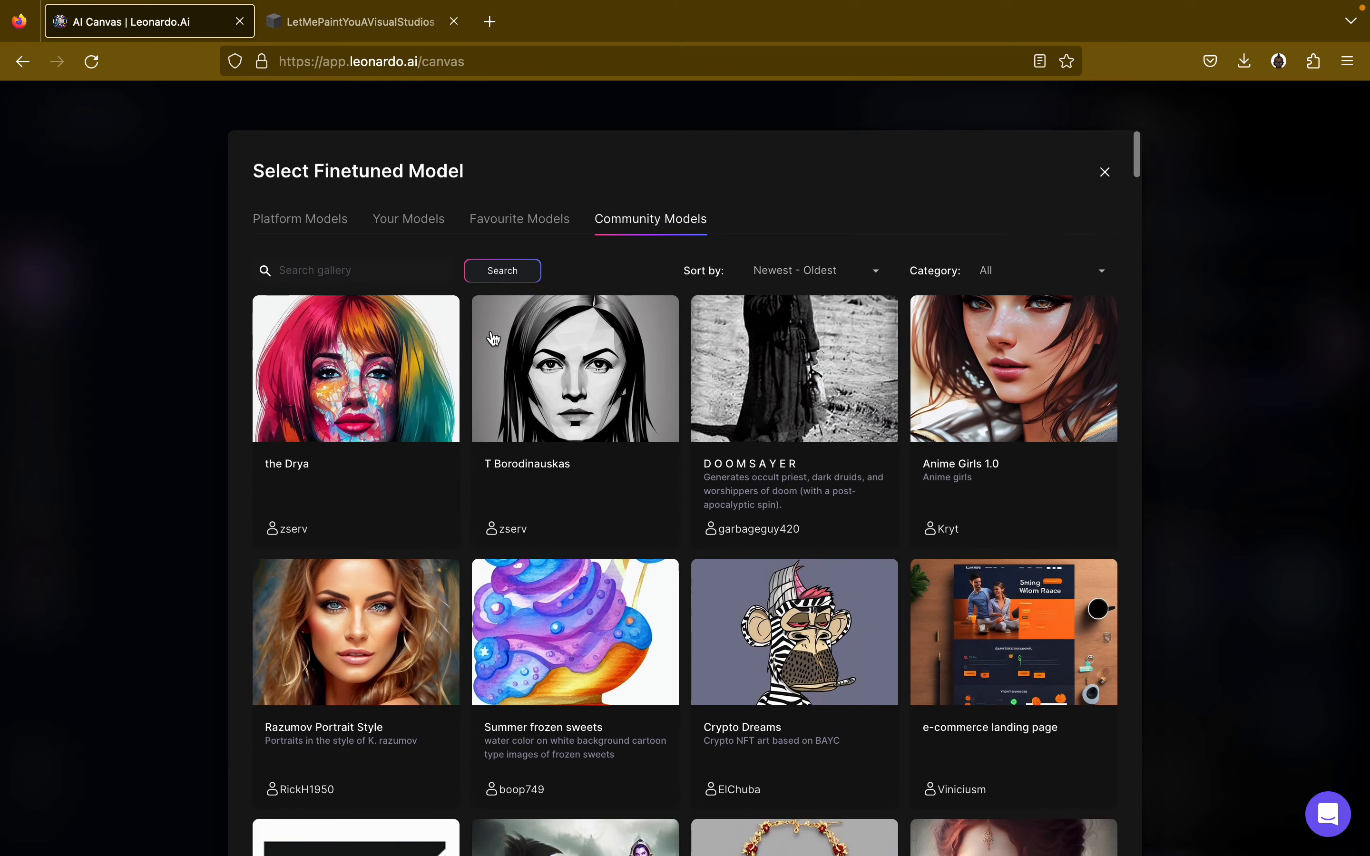
Open the platform model Leonardo Diffusion XL and try to generate with it on the canvas.
left_click(339, 229)
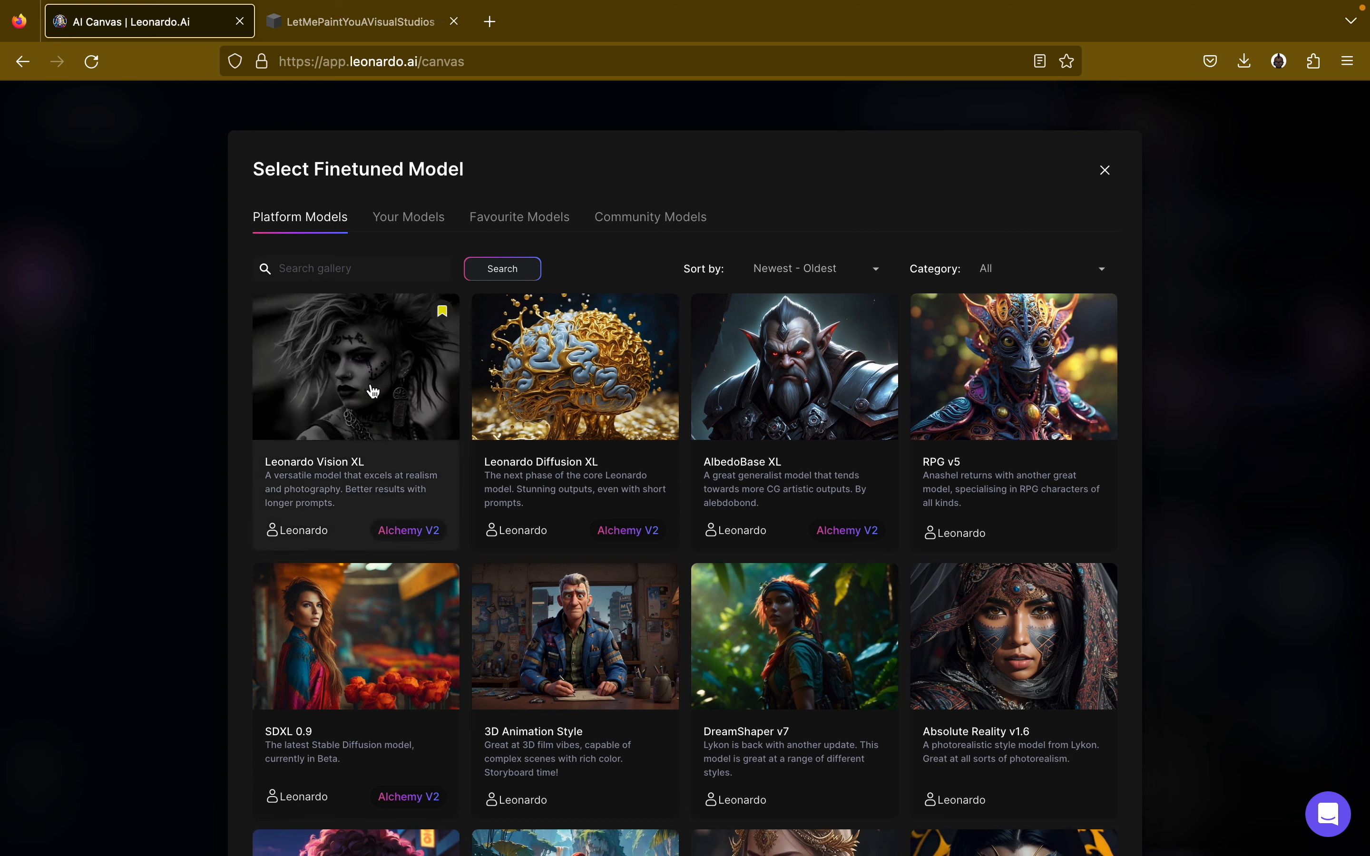
left_click(615, 404)
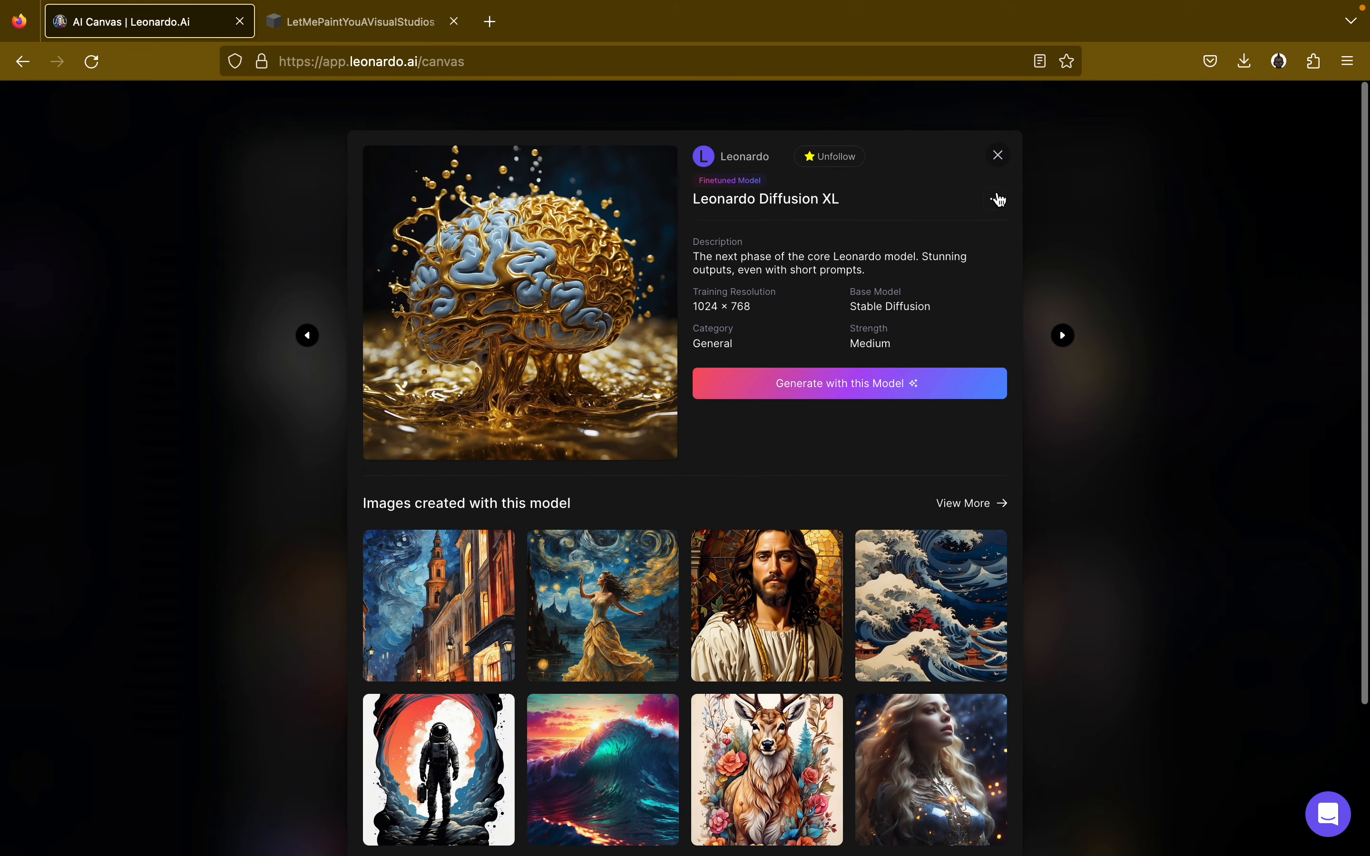
left_click(895, 386)
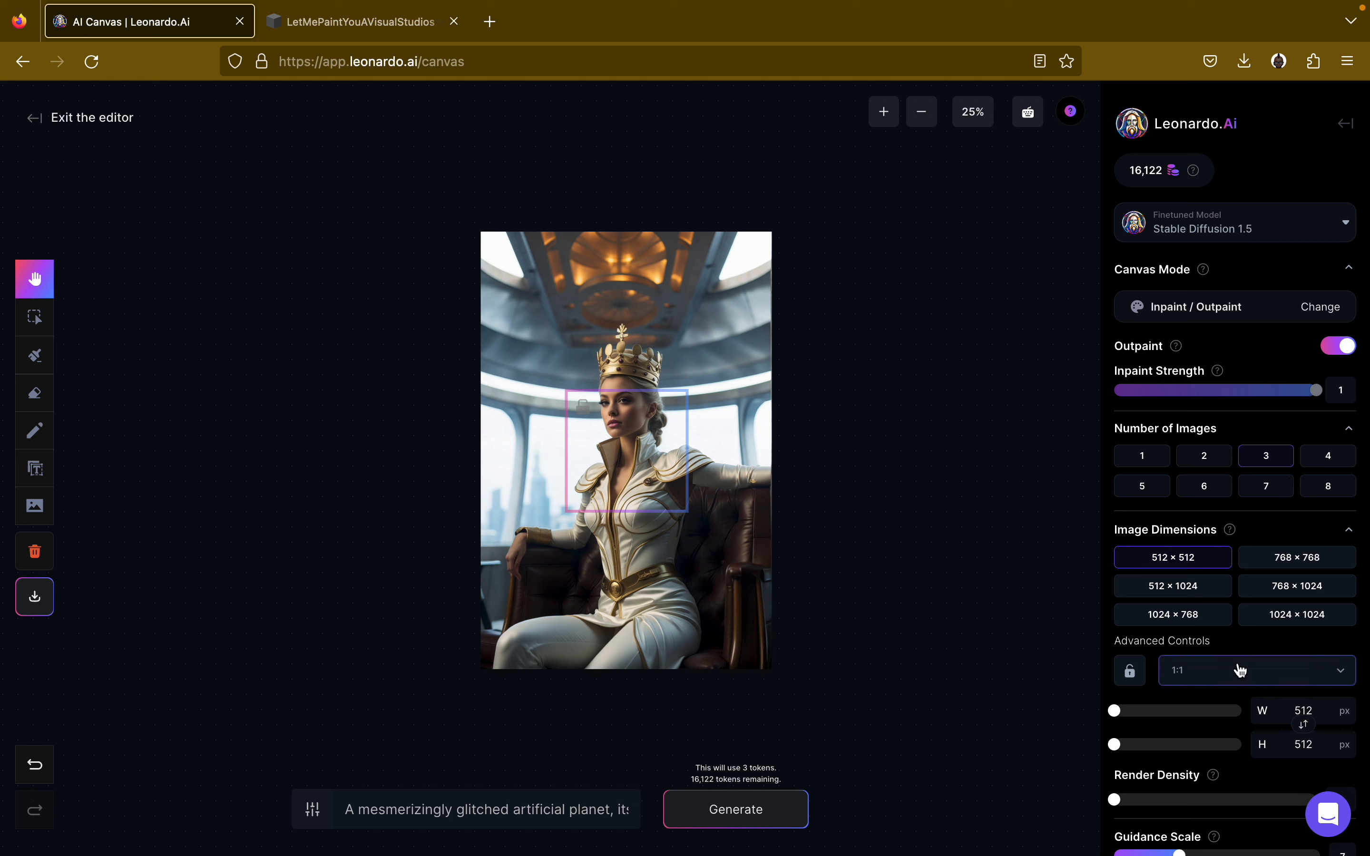
Set the generation frame's aspect ratio to 2:3 and move the frame off the queen image onto the empty canvas at its right.
left_click(1239, 671)
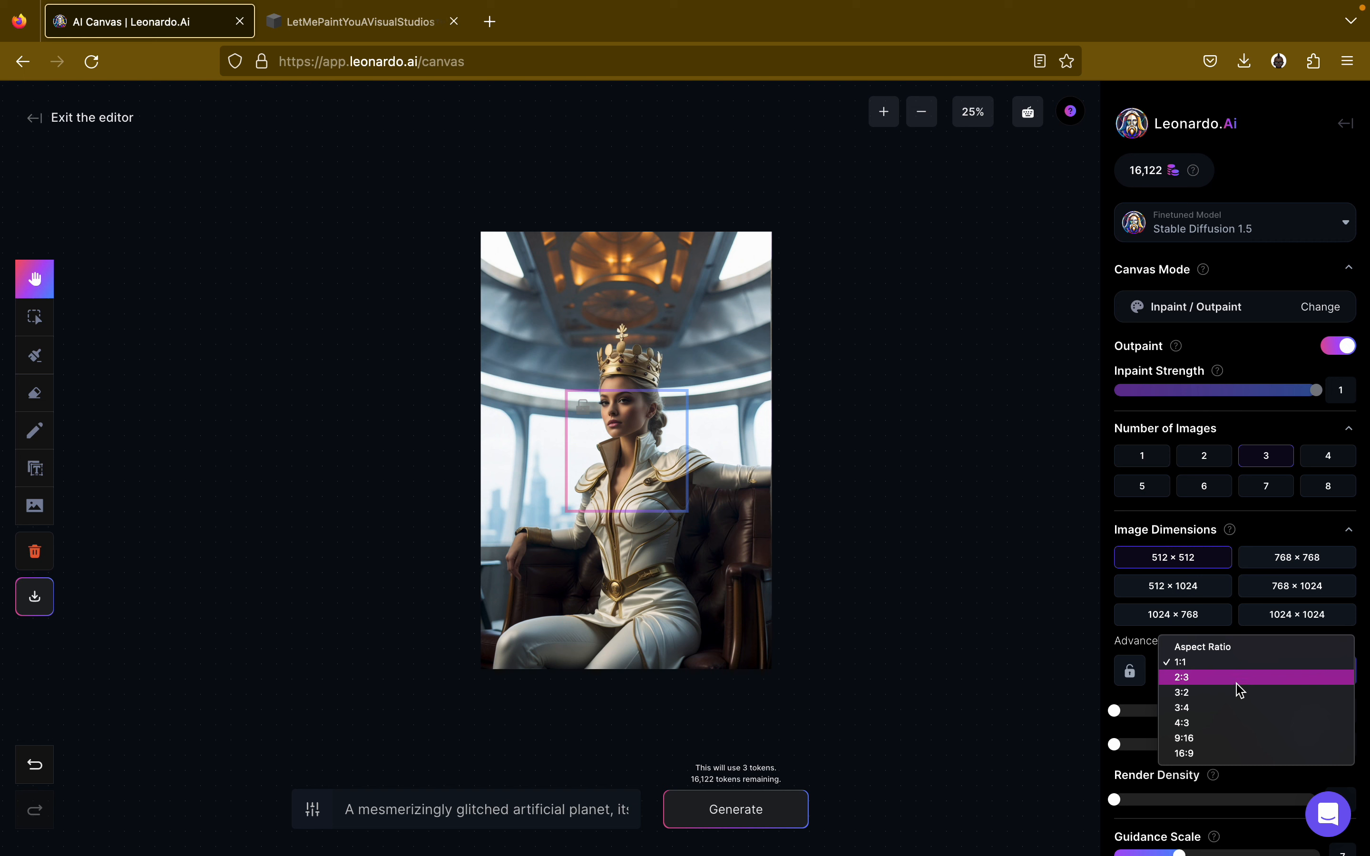
left_click(1239, 678)
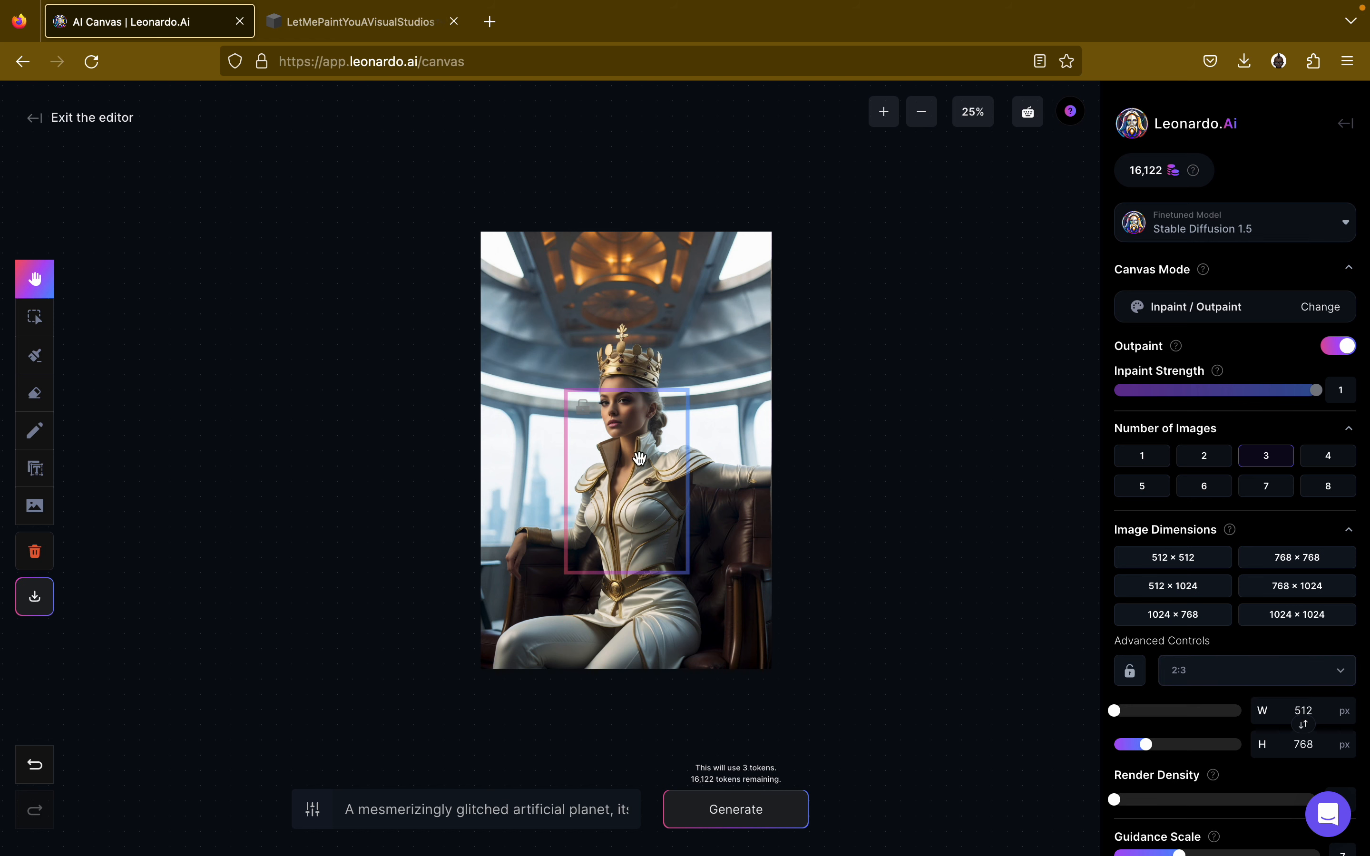
mouse_move(617, 453)
left_mouse_down()
mouse_move(643, 440)
mouse_move(624, 451)
left_mouse_up()
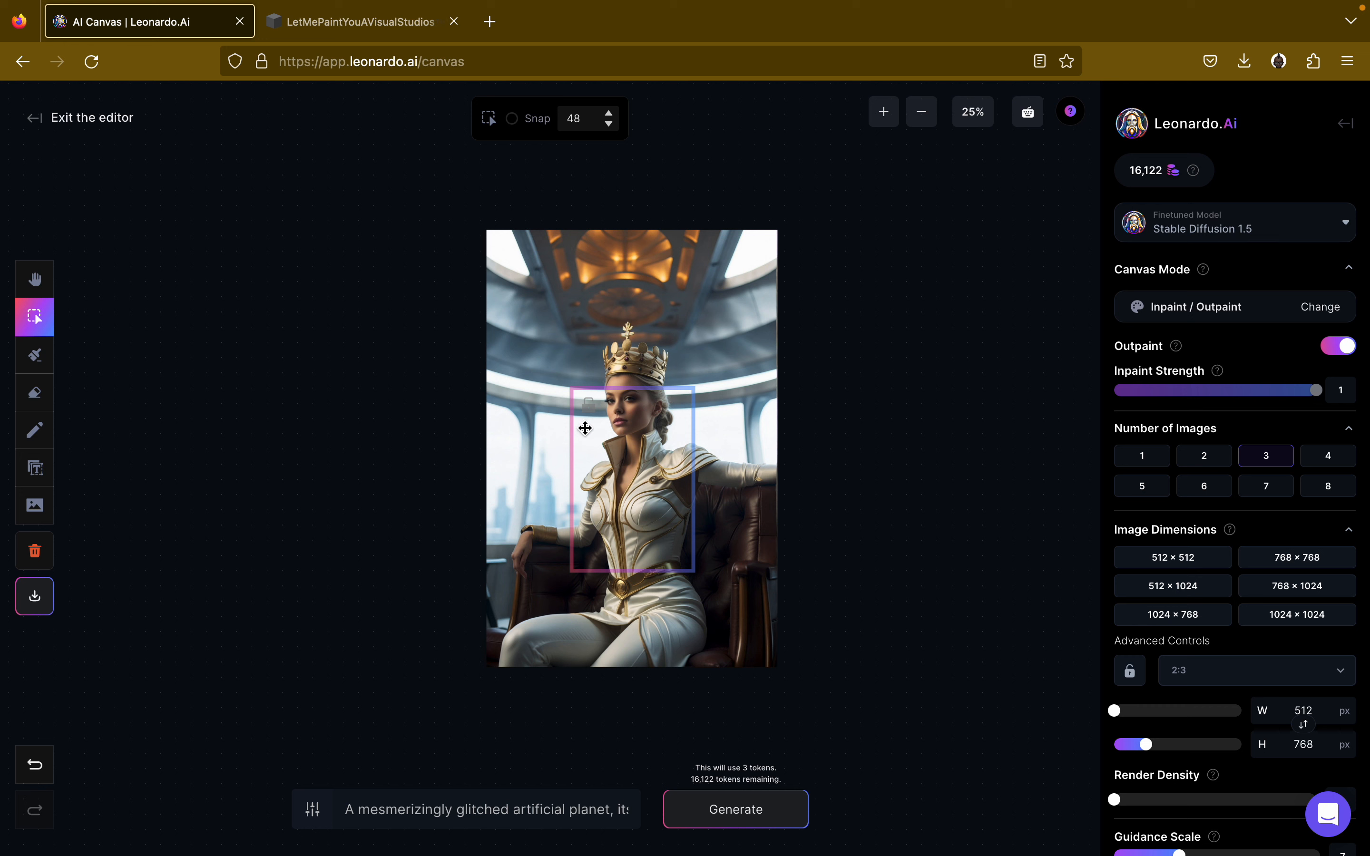
left_click_drag(590, 434, 825, 429)
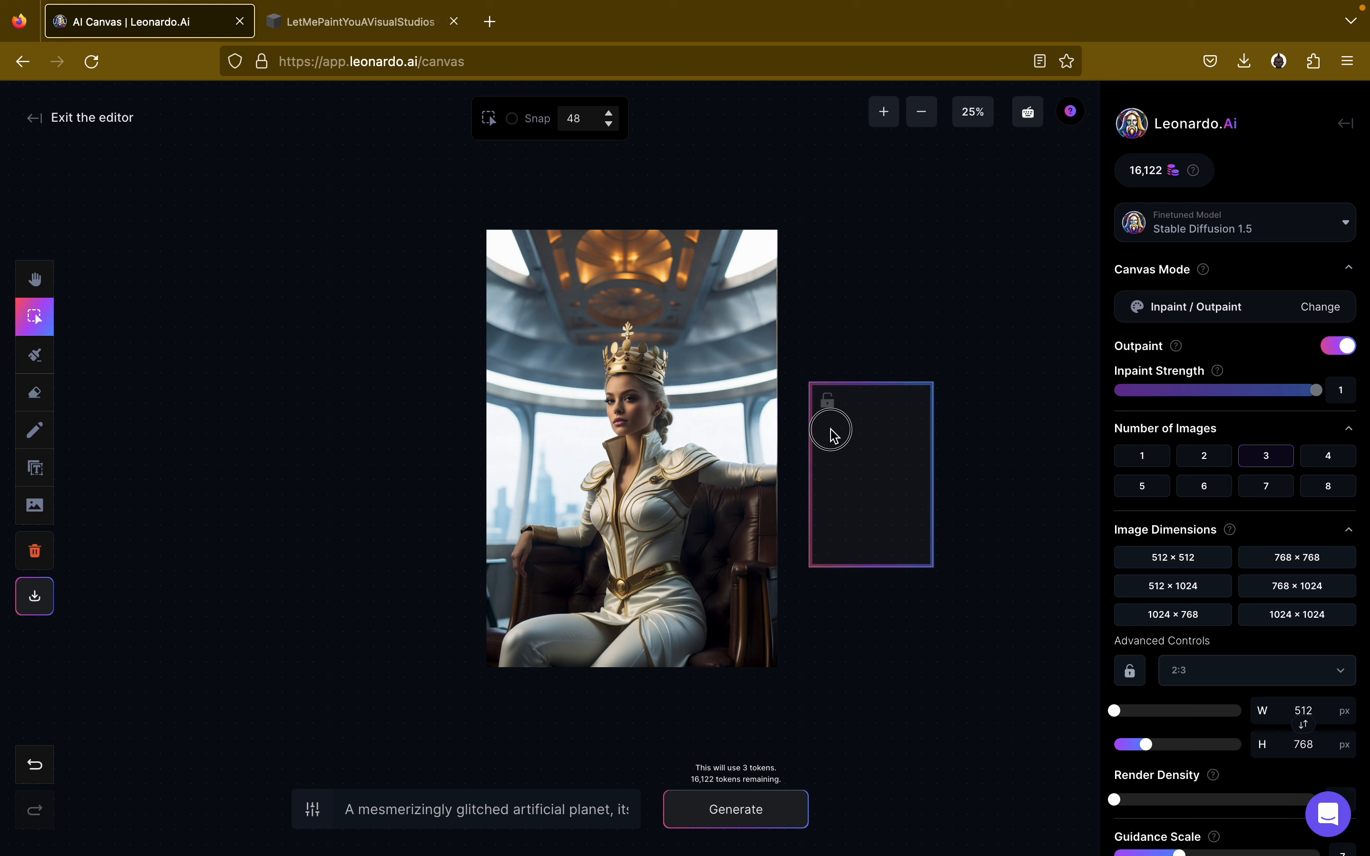
Try the aspect ratios 3:2, 2:3 and 9:16 on the generation frame.
left_click(1188, 670)
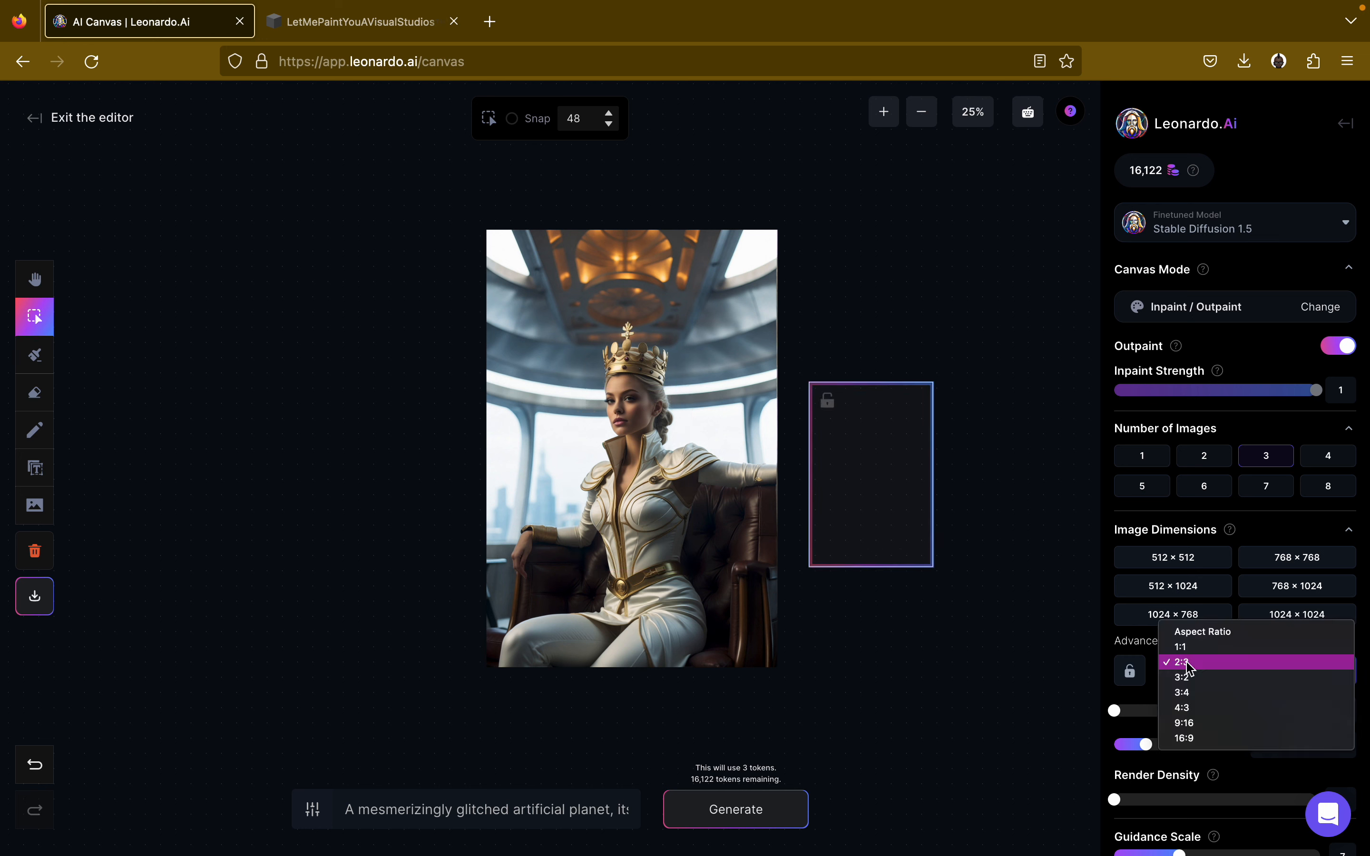
left_click(1184, 677)
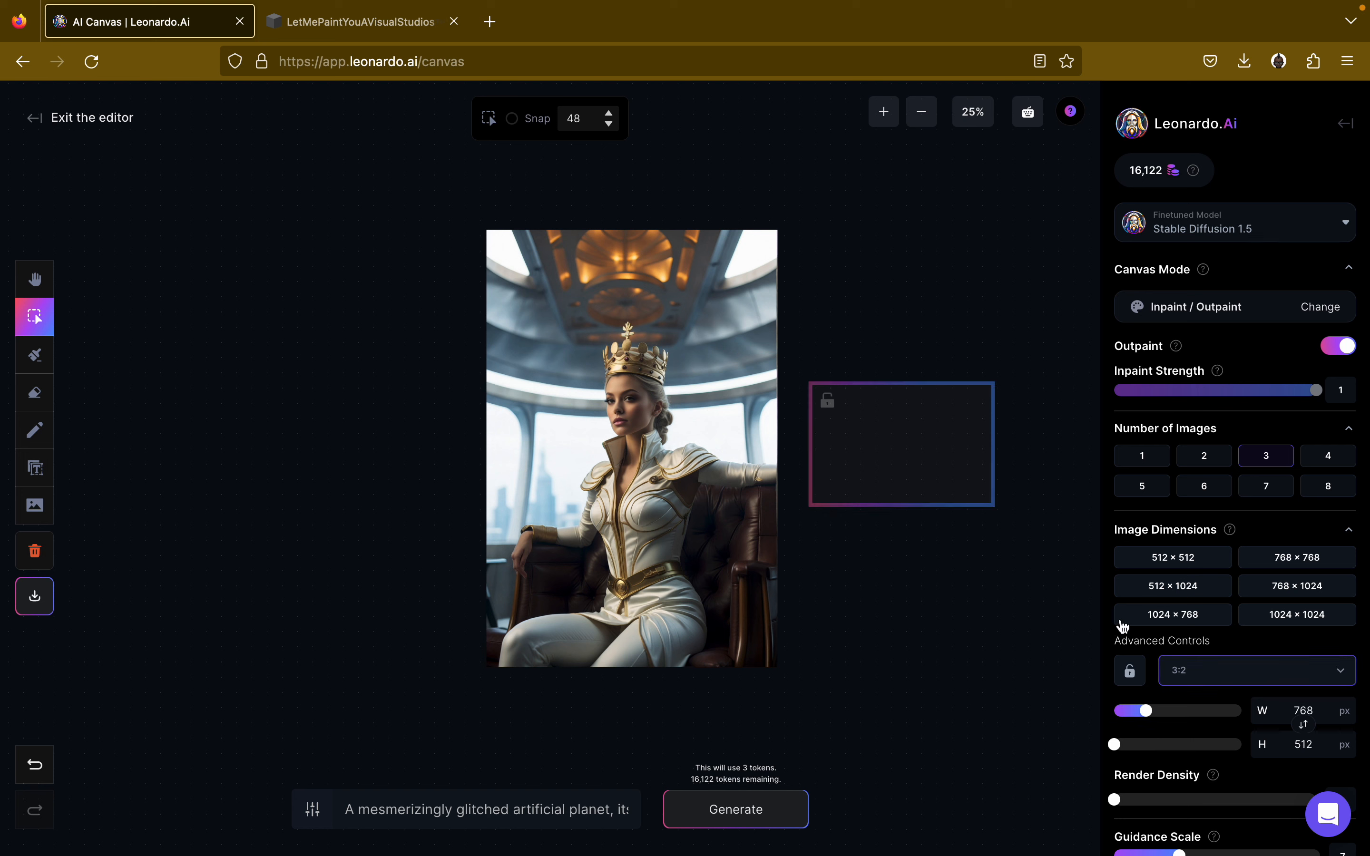
left_click(1205, 678)
left_click(1202, 652)
left_click(1196, 667)
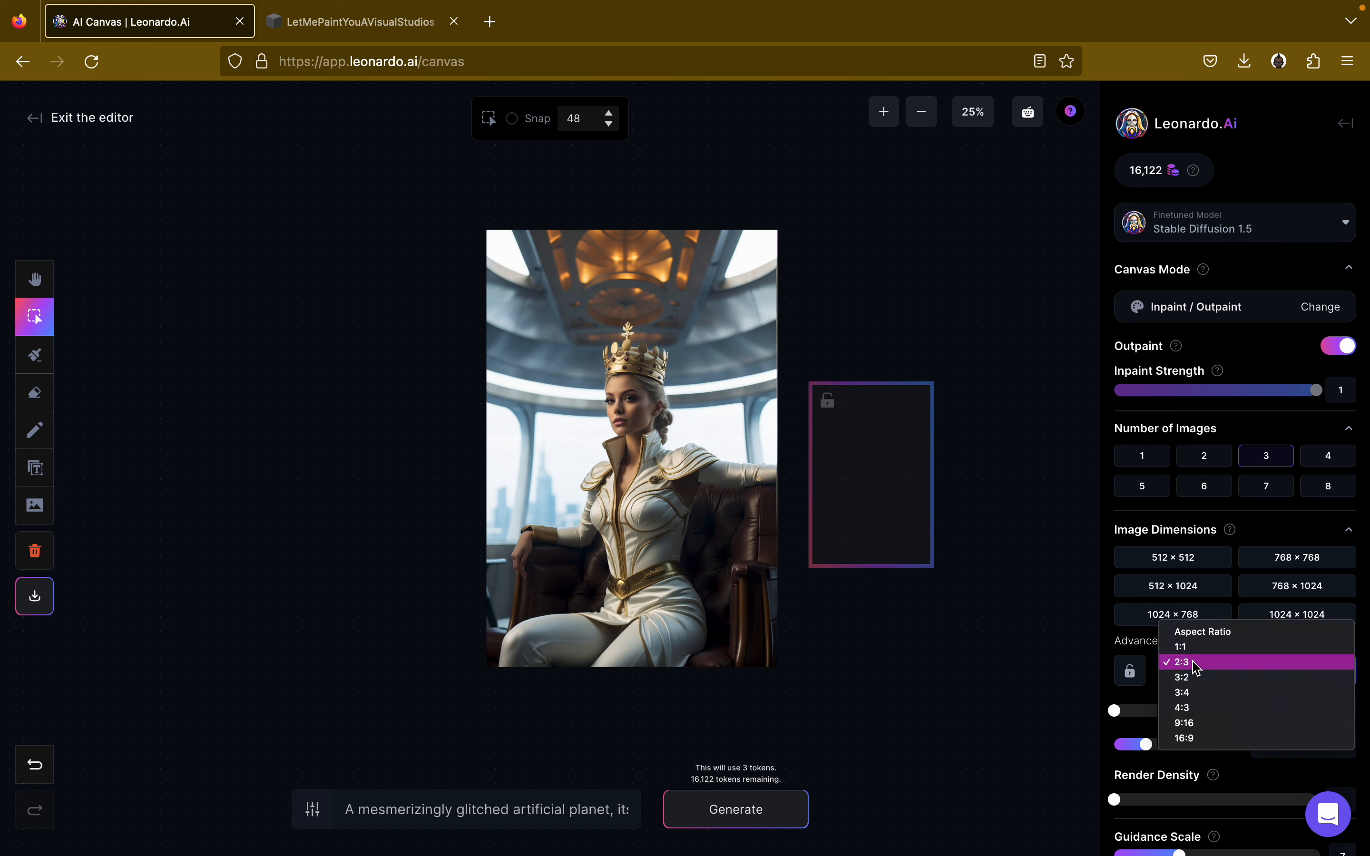
left_click(1215, 724)
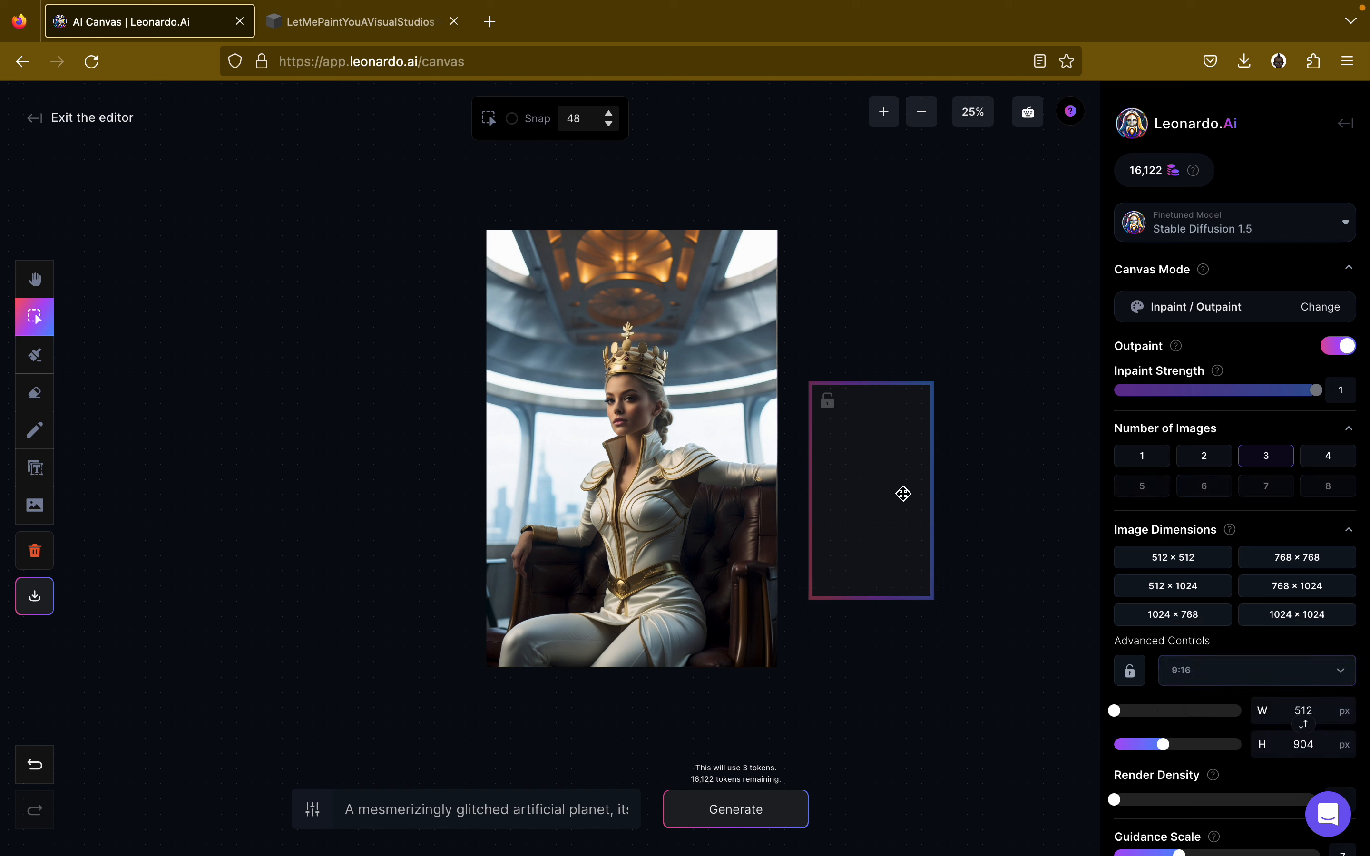
Set the generation frame to a 2:3 ratio at 552 × 824 px and the number of images to 4.
left_click(1182, 668)
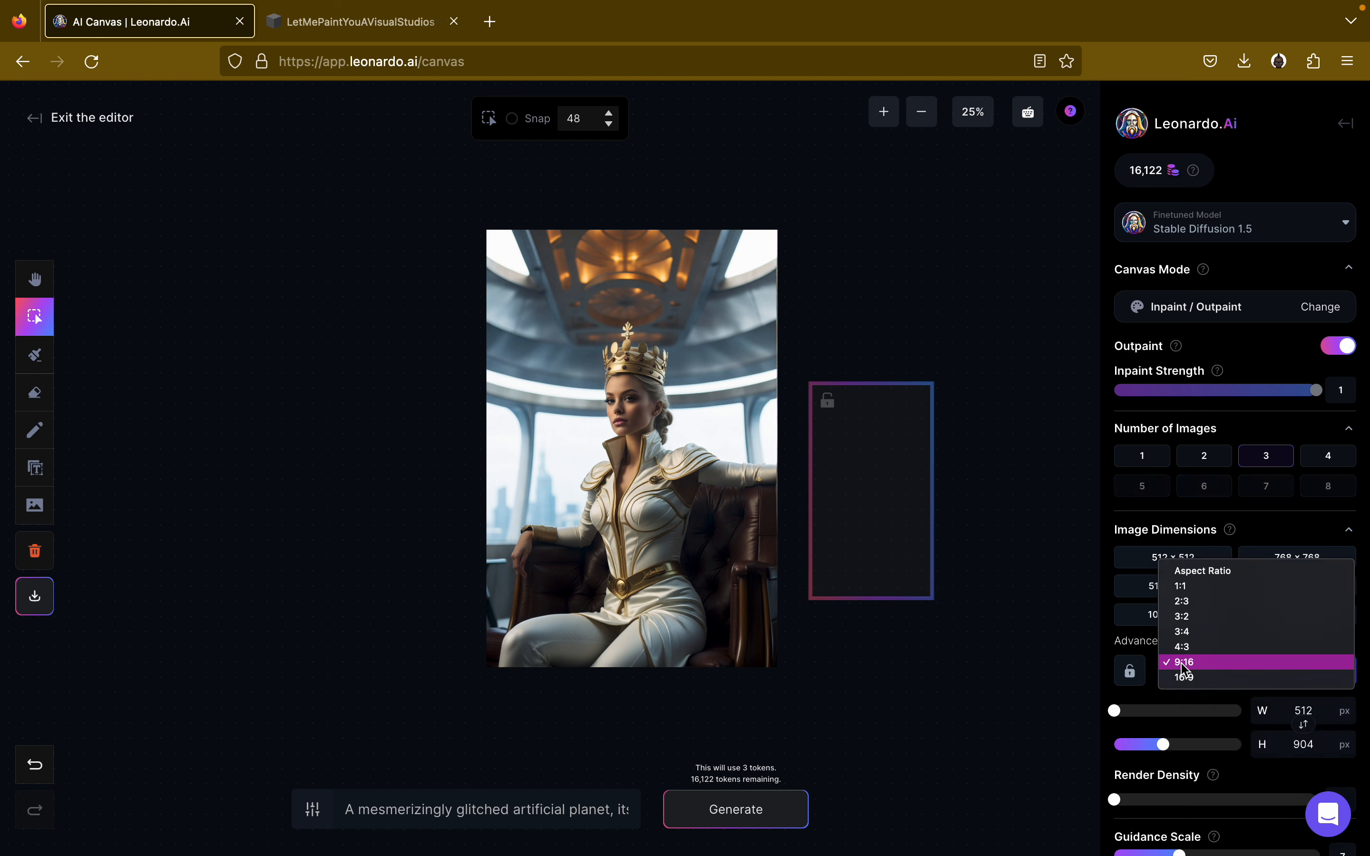
left_click(1197, 601)
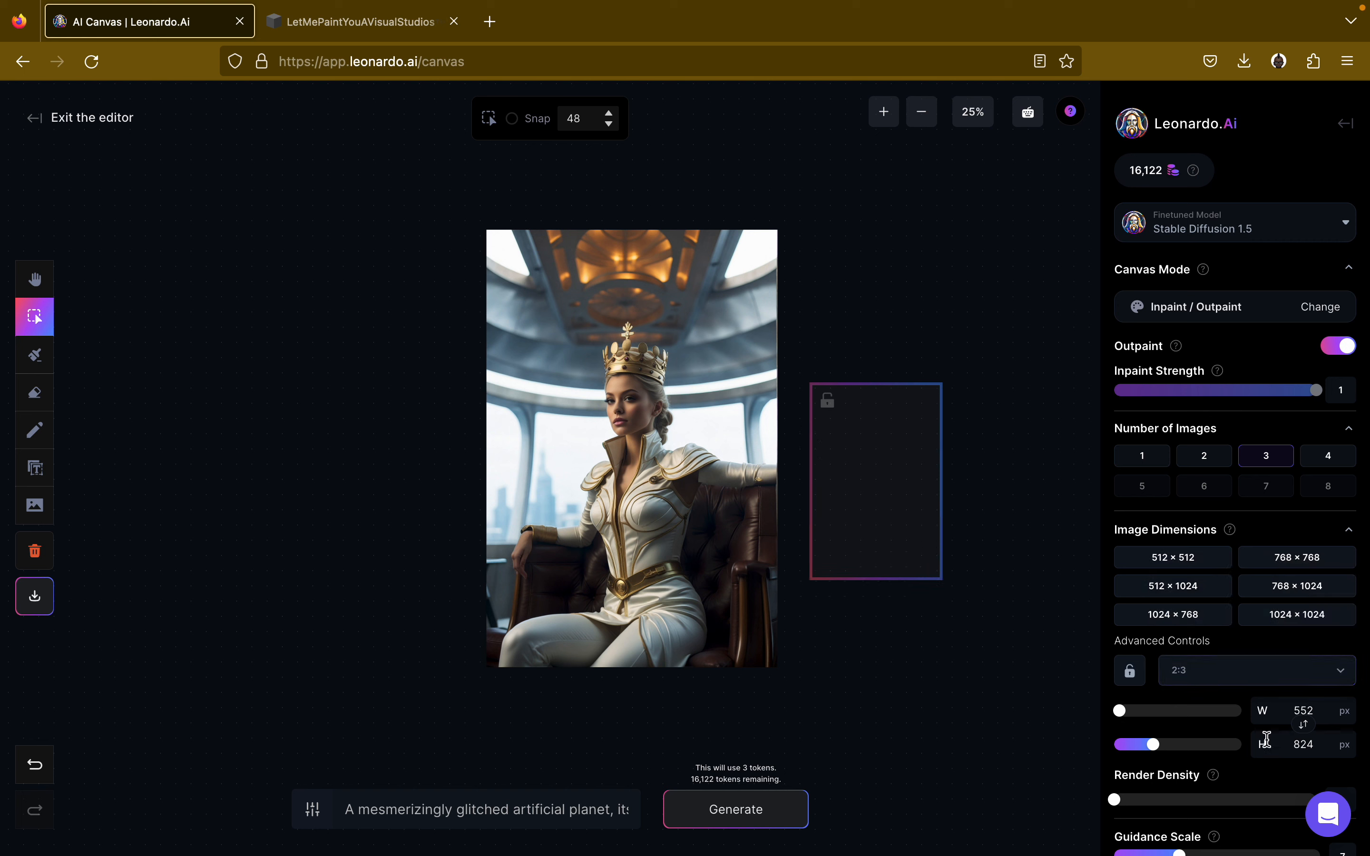
scroll(1196, 793, "down", 5)
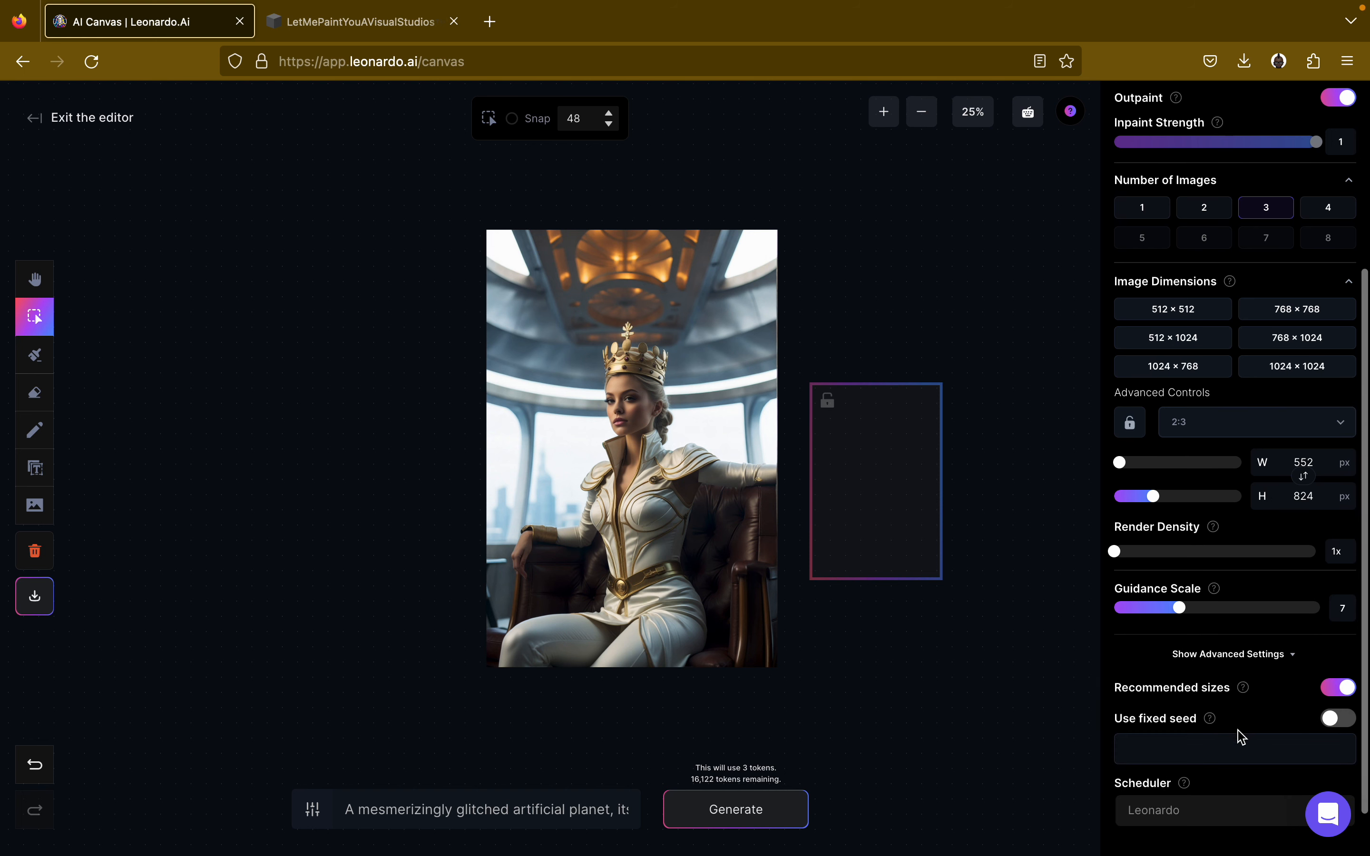
scroll(1262, 729, "down", 1)
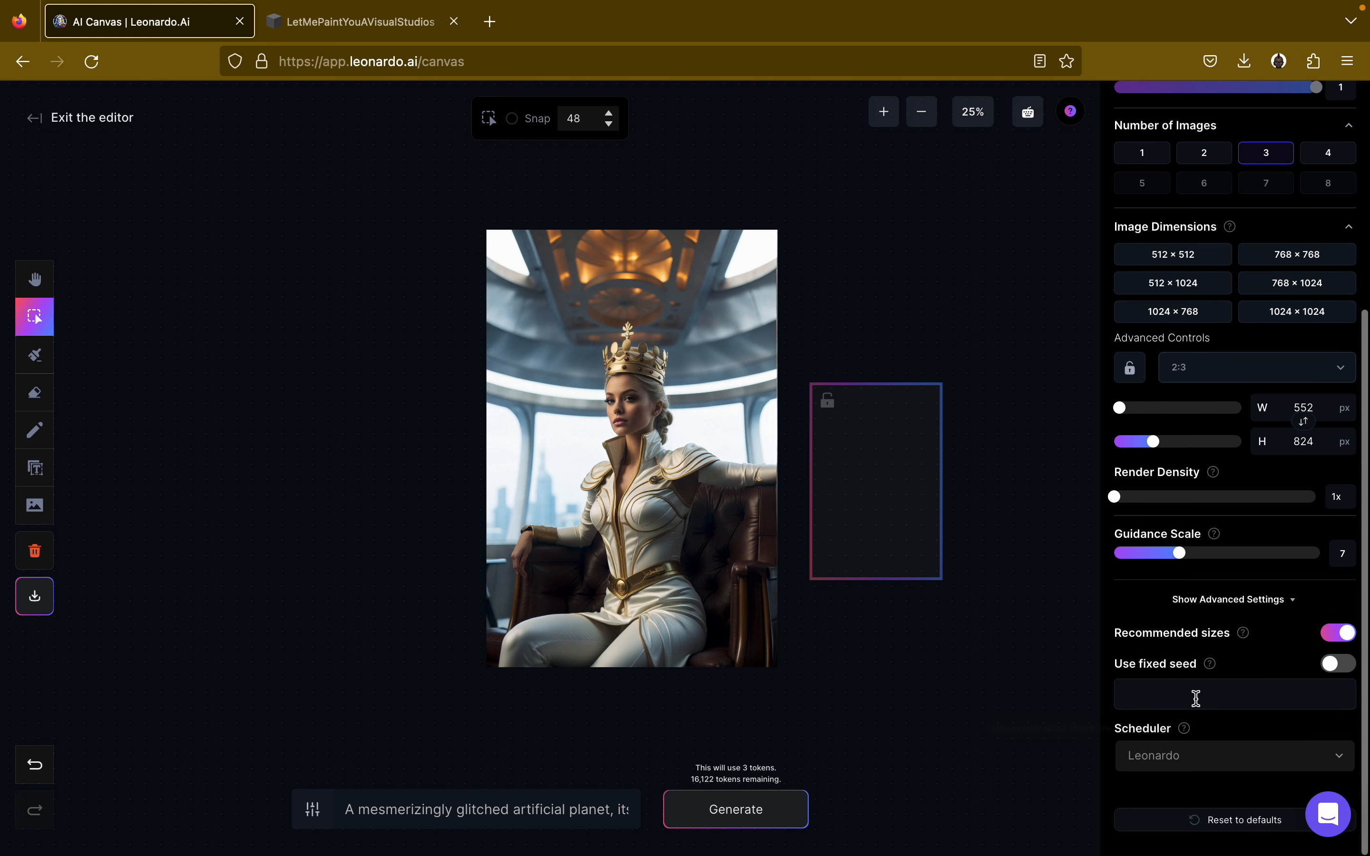
scroll(1178, 414, "up", 5)
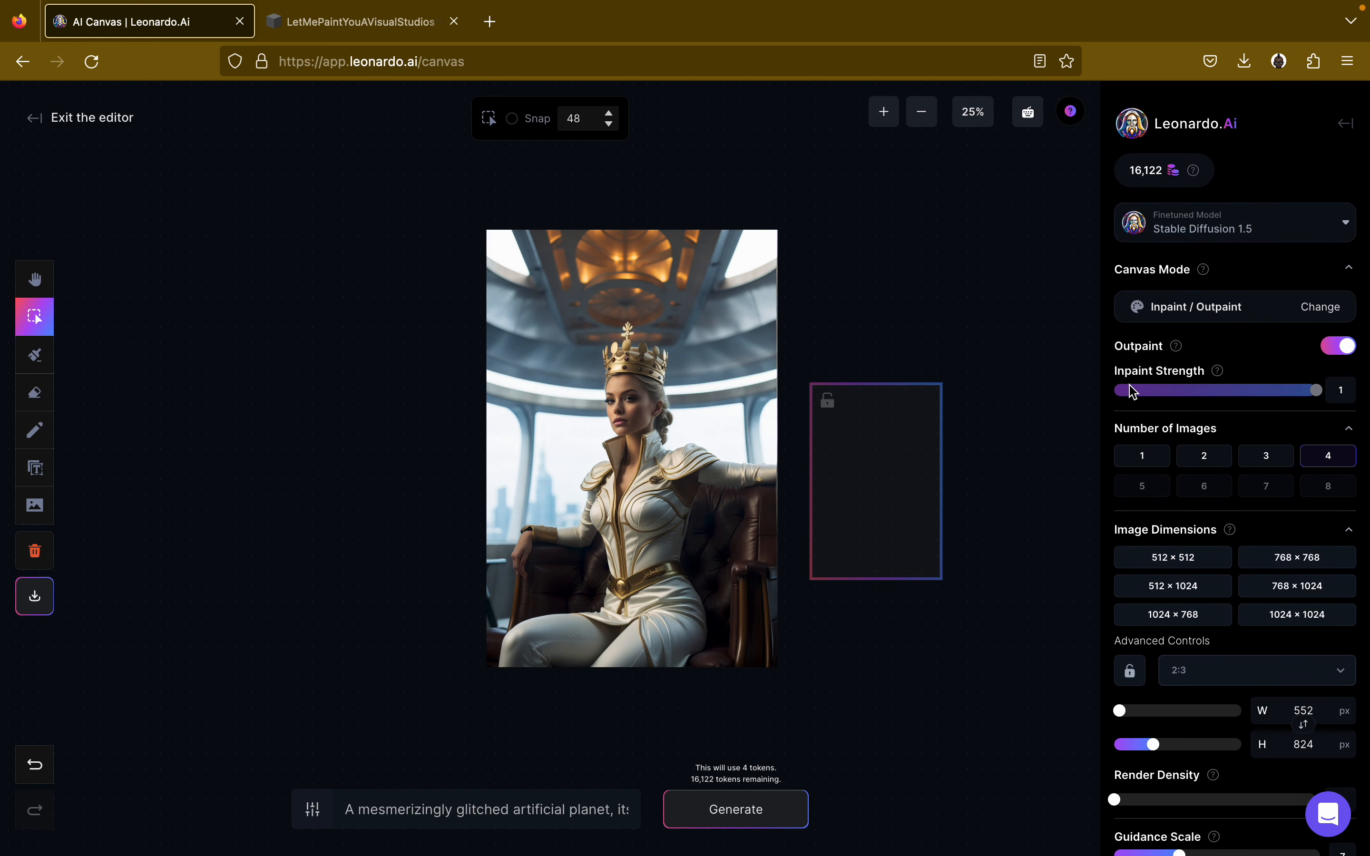
Examine the available finetuned models, the prompt and the negative prompt, leaving the negative prompt closed.
left_click(1177, 222)
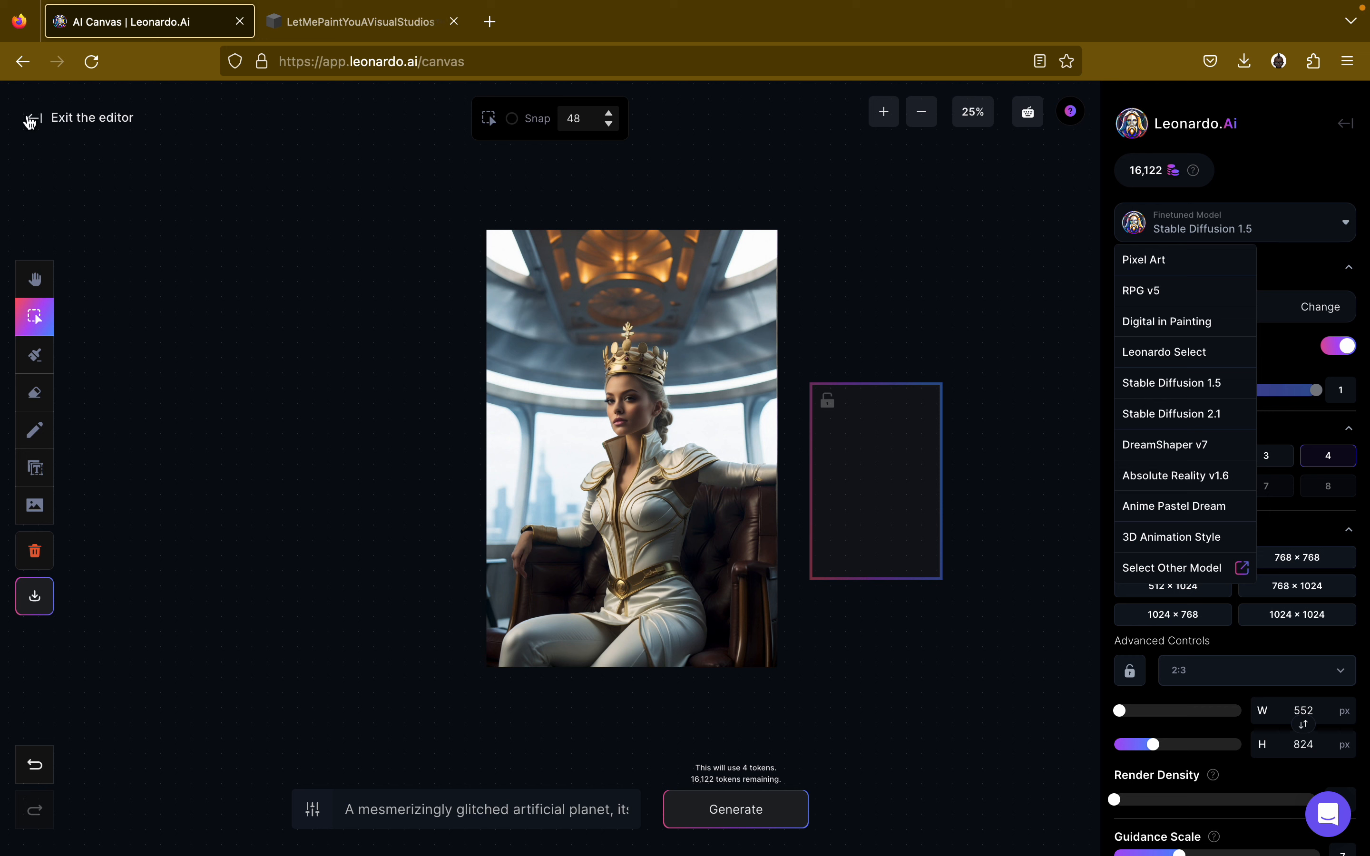
left_click(412, 810)
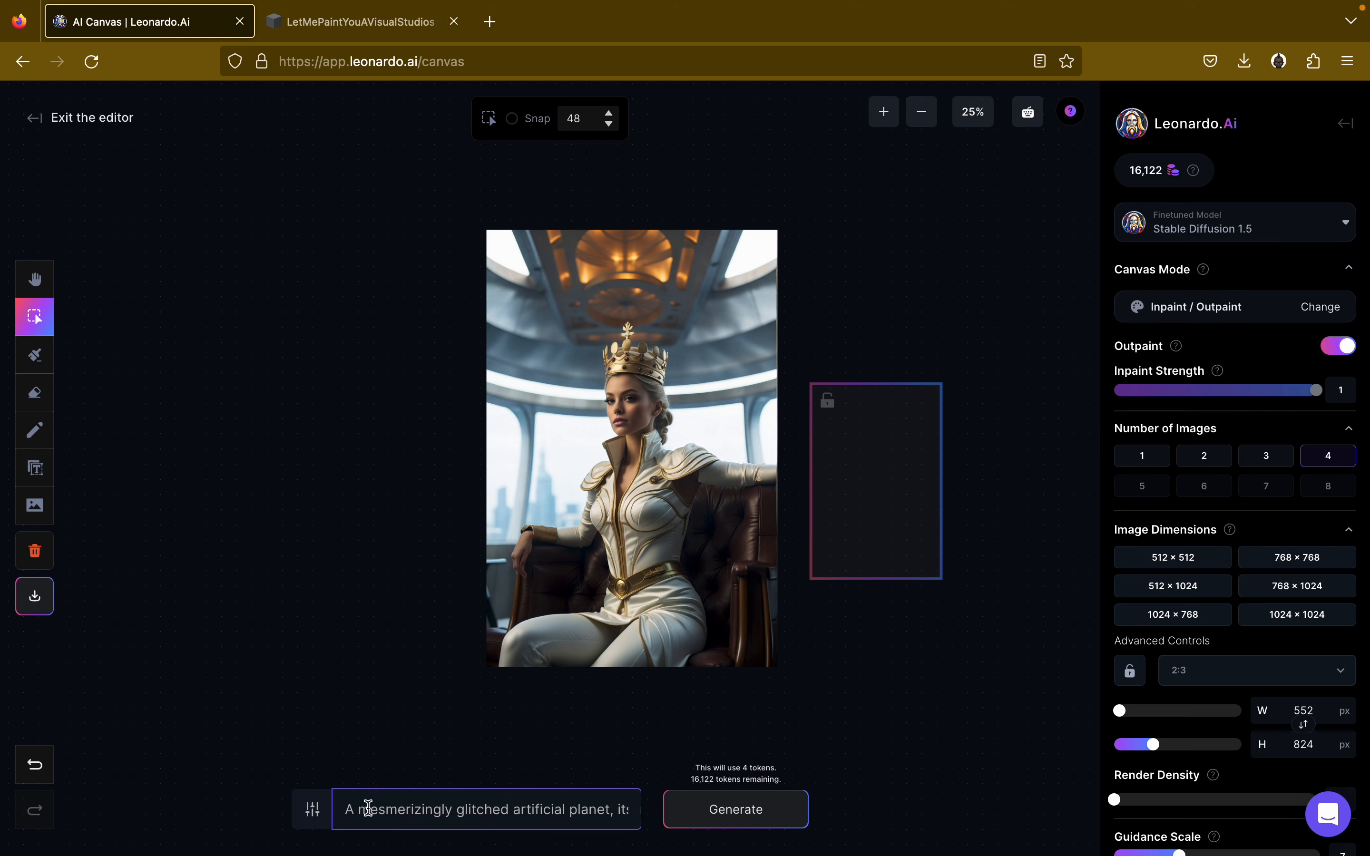
left_click(323, 816)
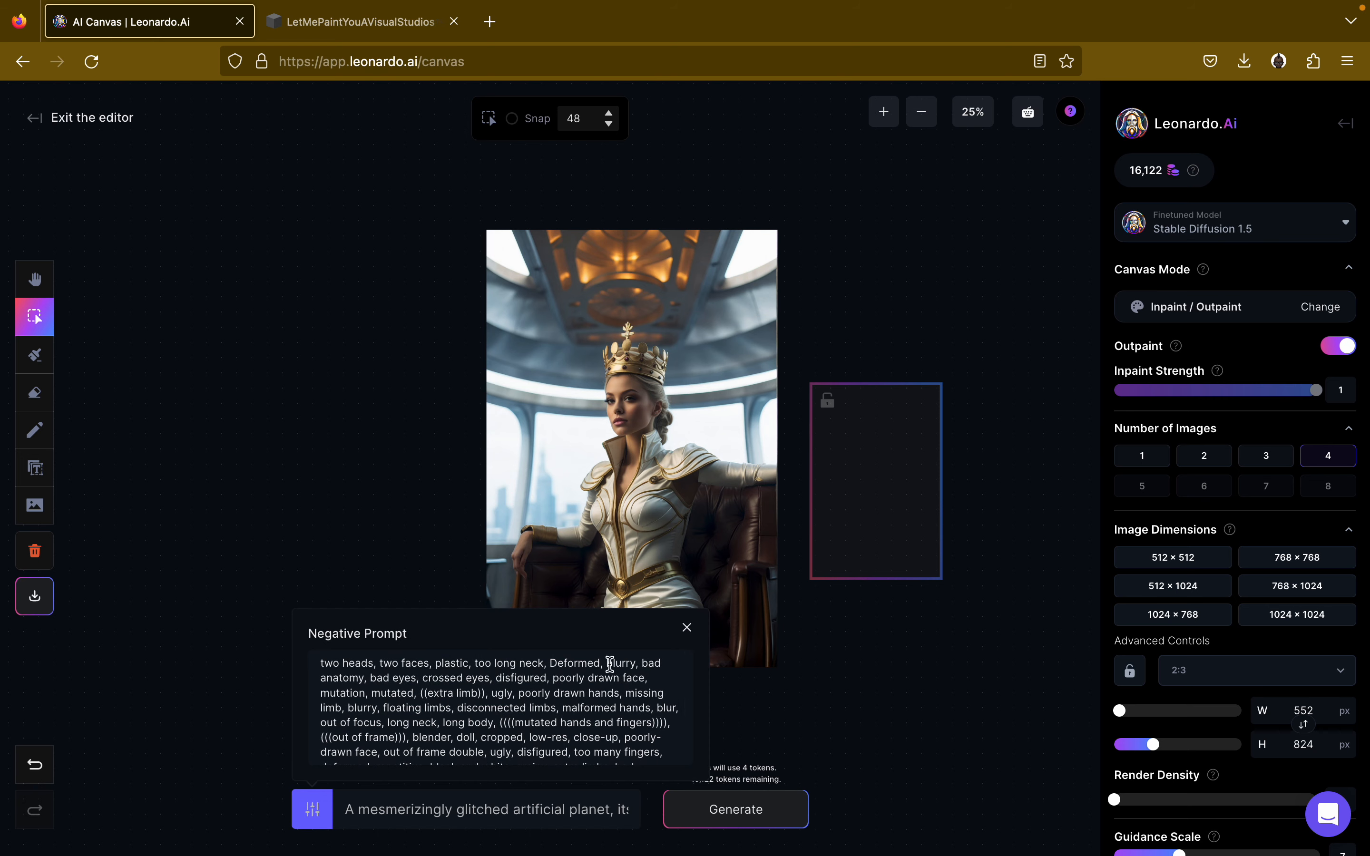
left_click(687, 627)
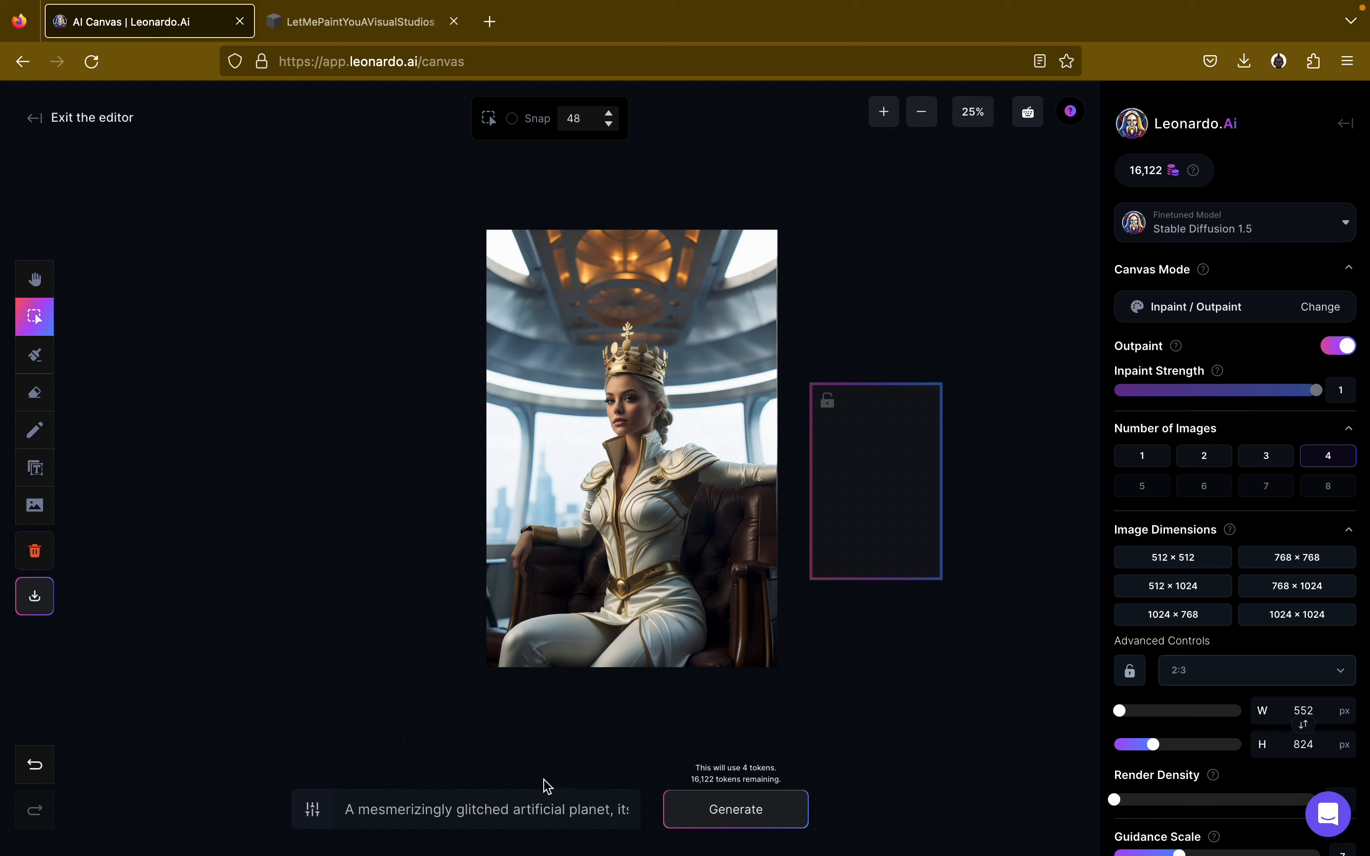
Exit the canvas editor and return to the Leonardo.Ai home page.
double_click(529, 804)
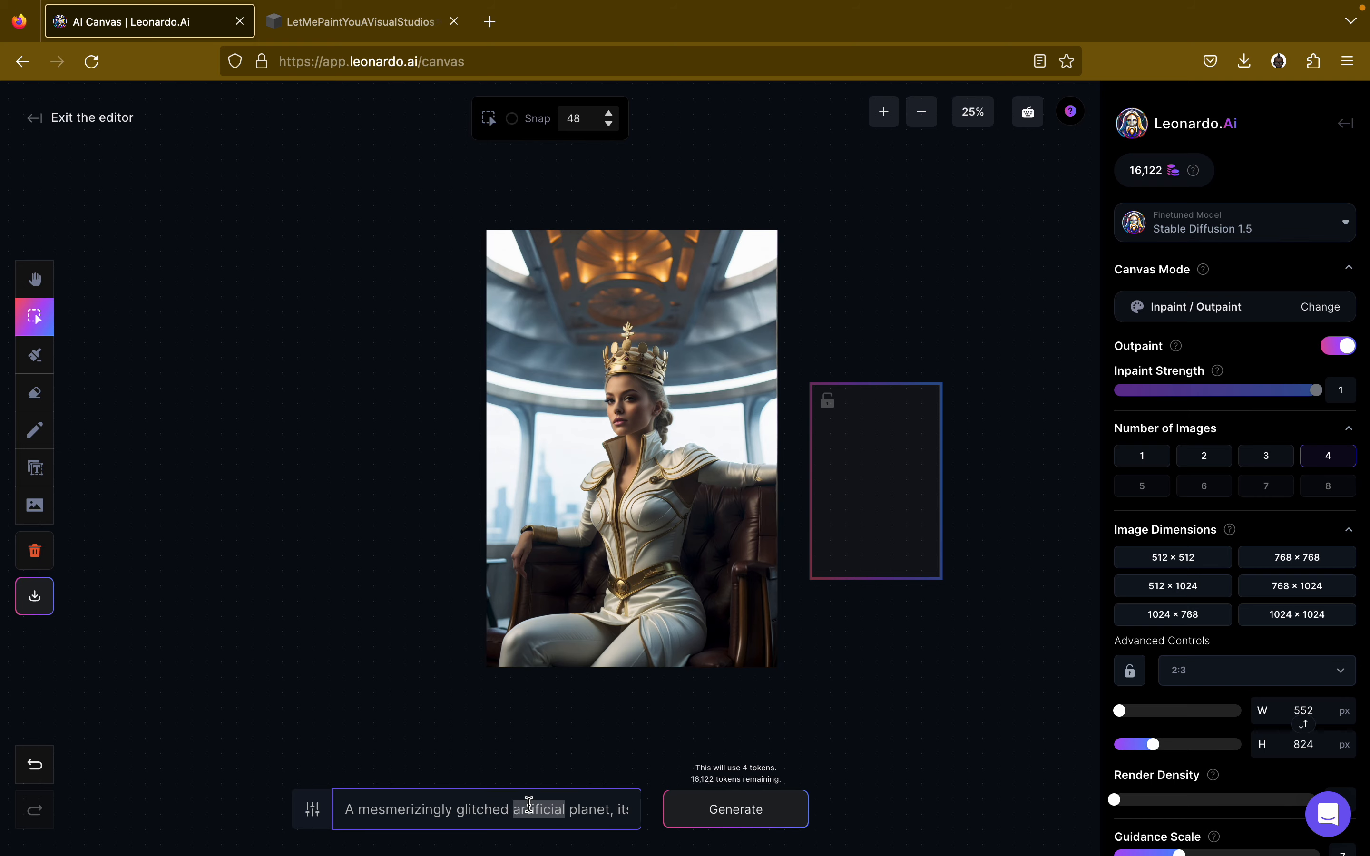
left_click(56, 119)
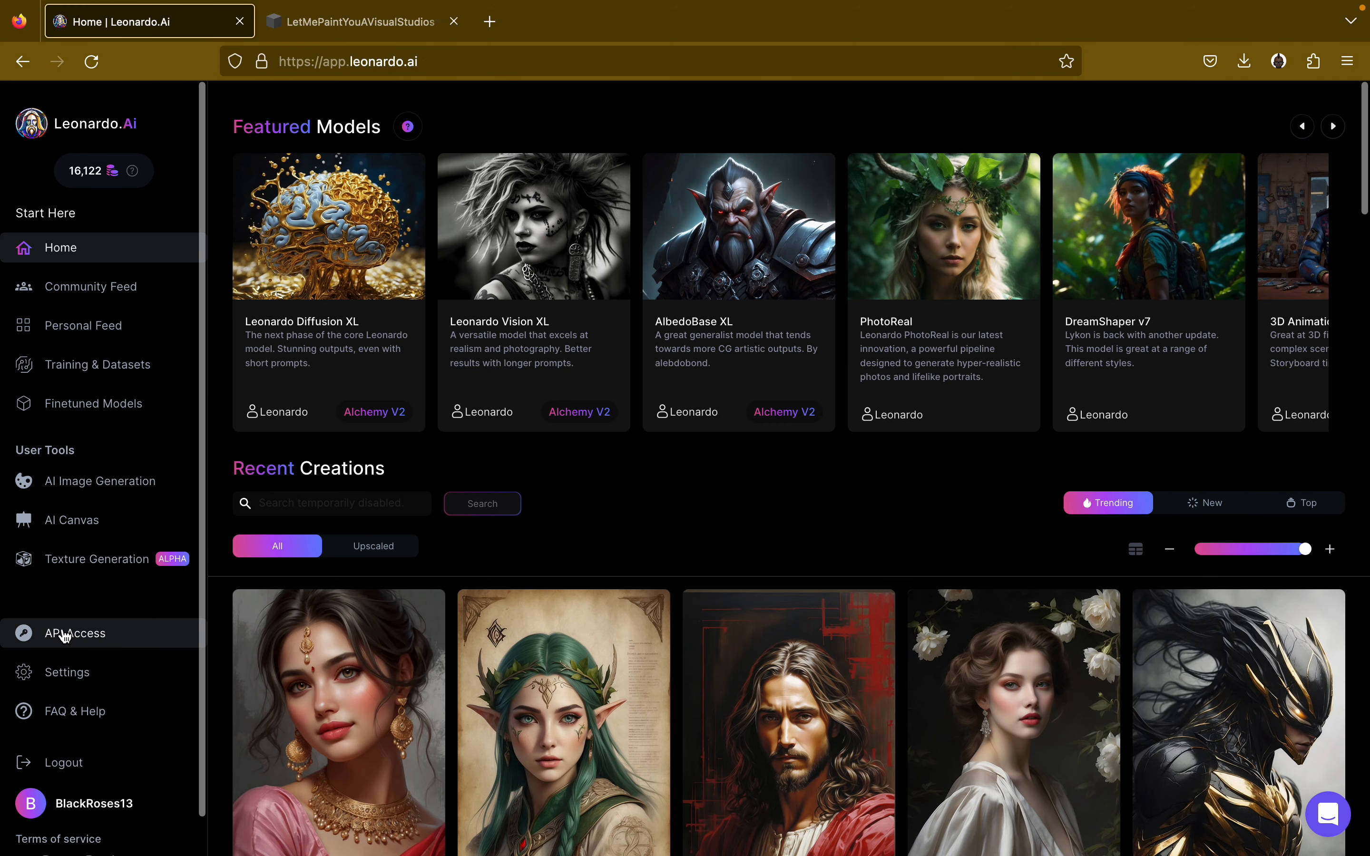
Open AI Image Generation and examine the generation info of the Leonardo Diffusion XL batch that contains the seated queen.
left_click(93, 483)
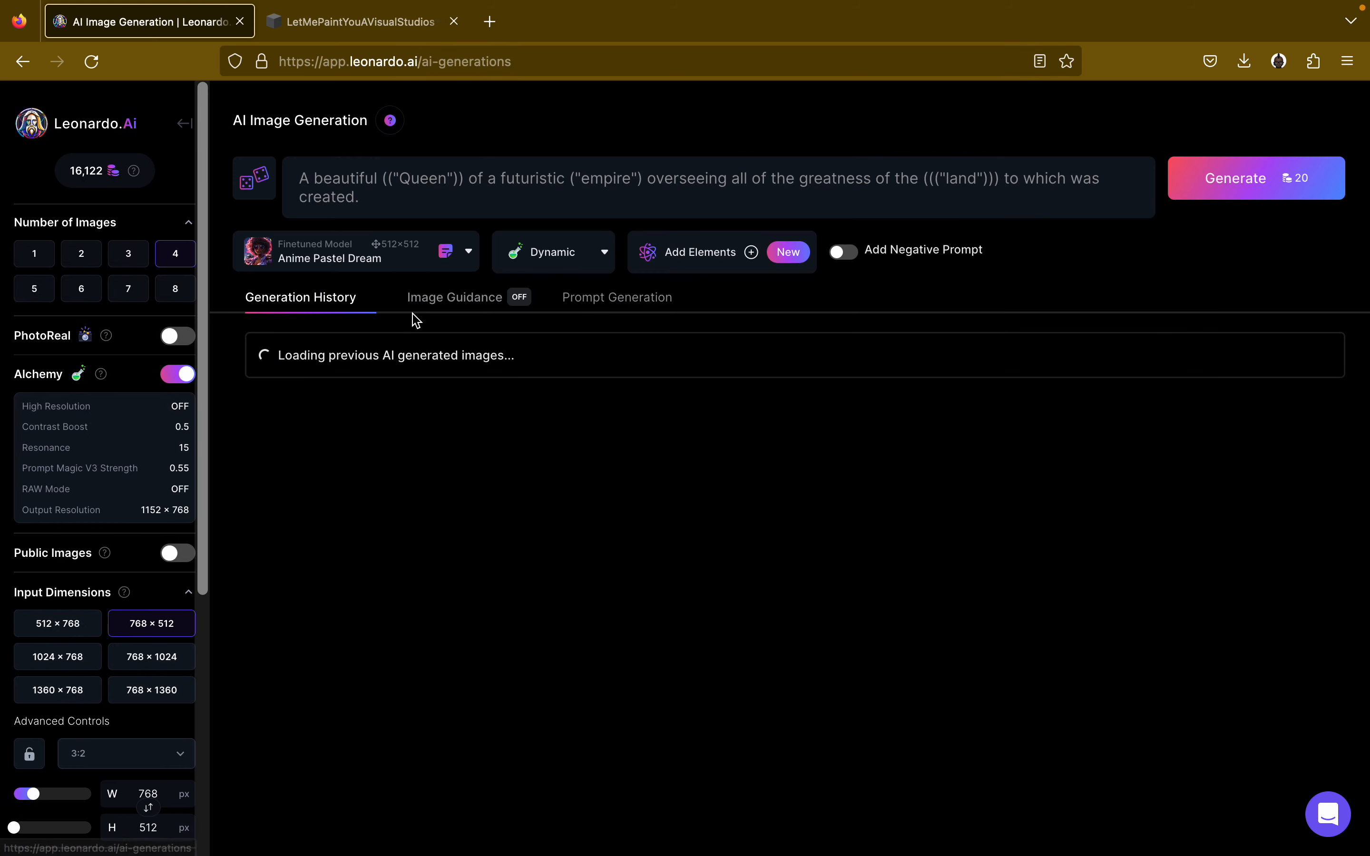
scroll(683, 615, "down", 10)
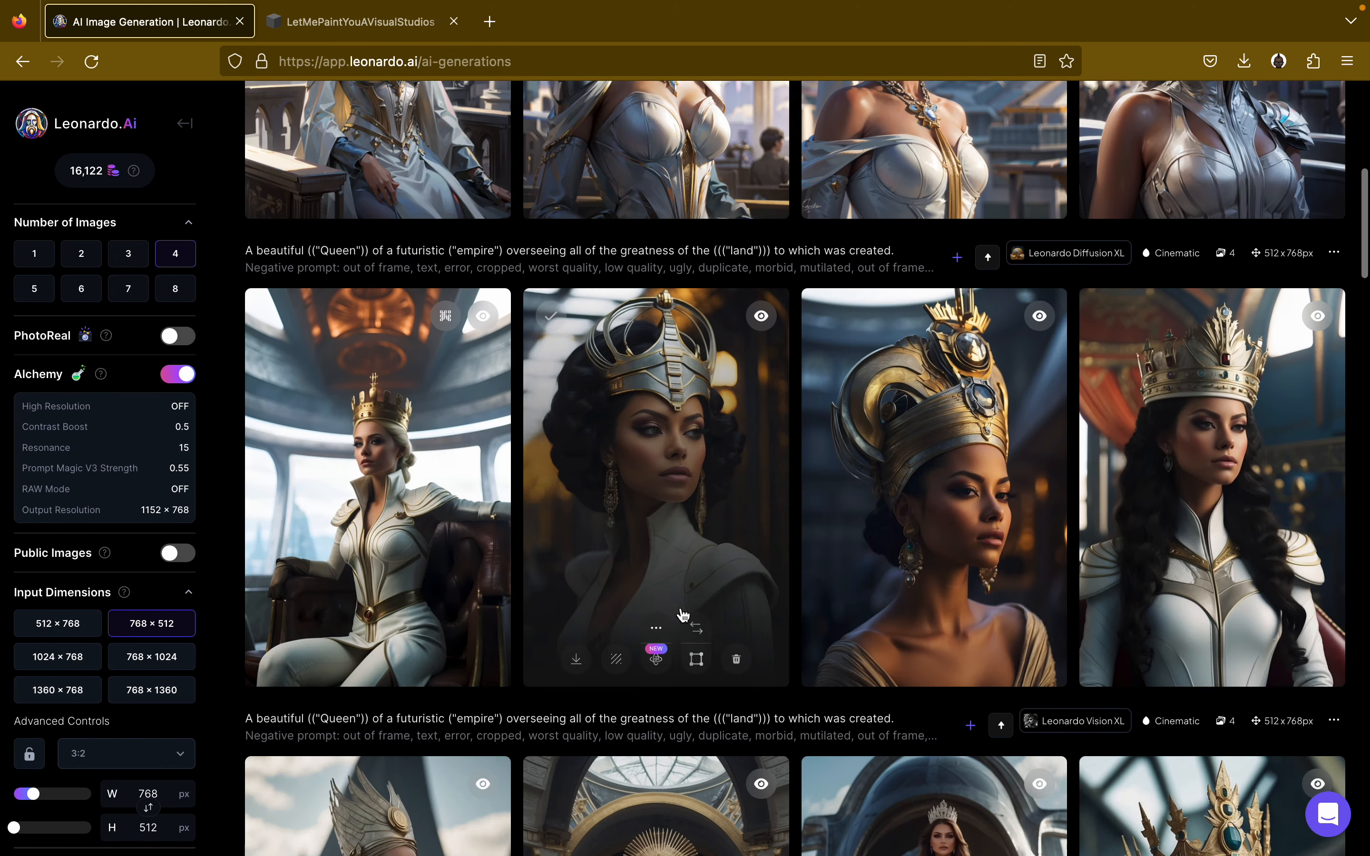
left_click(1334, 236)
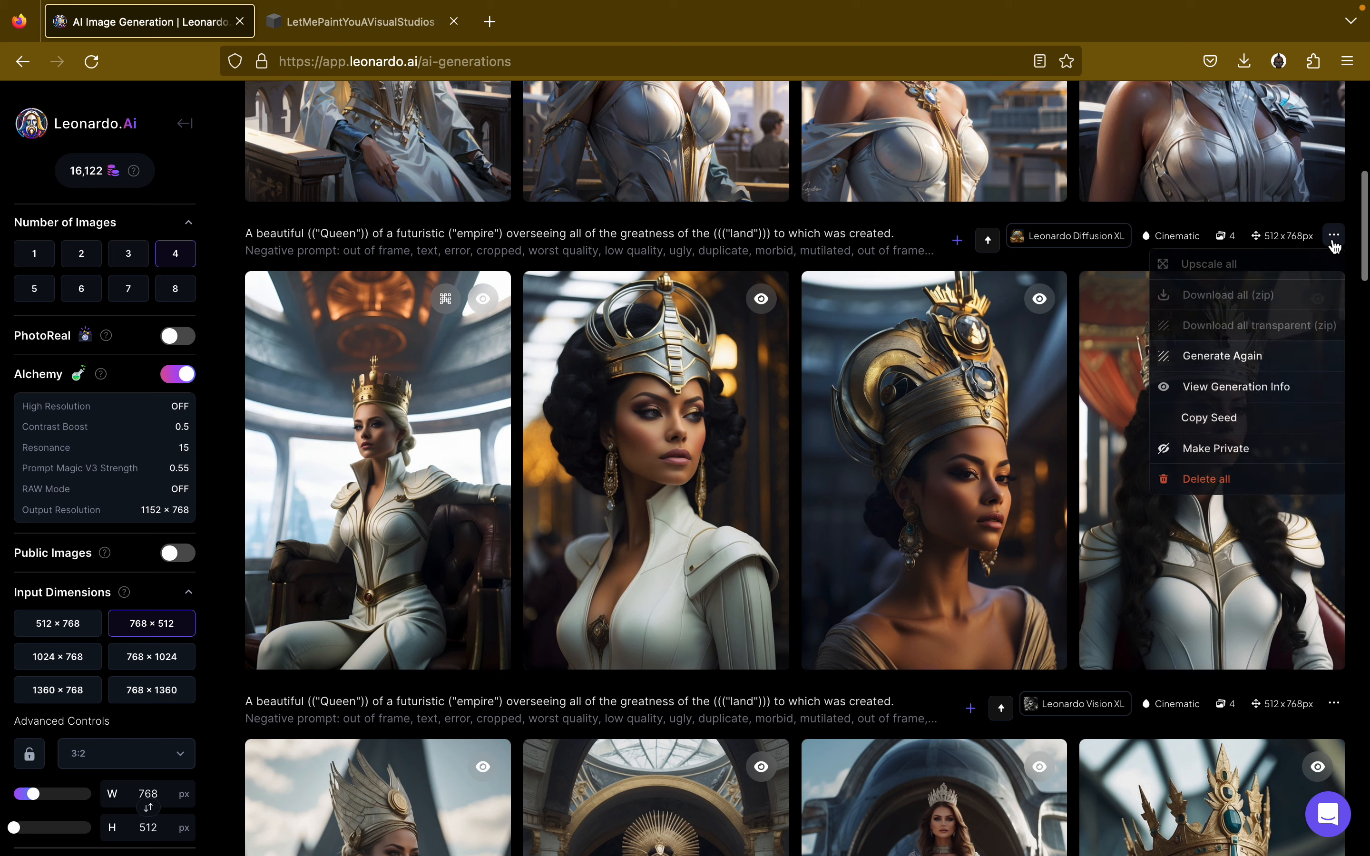
left_click(1232, 391)
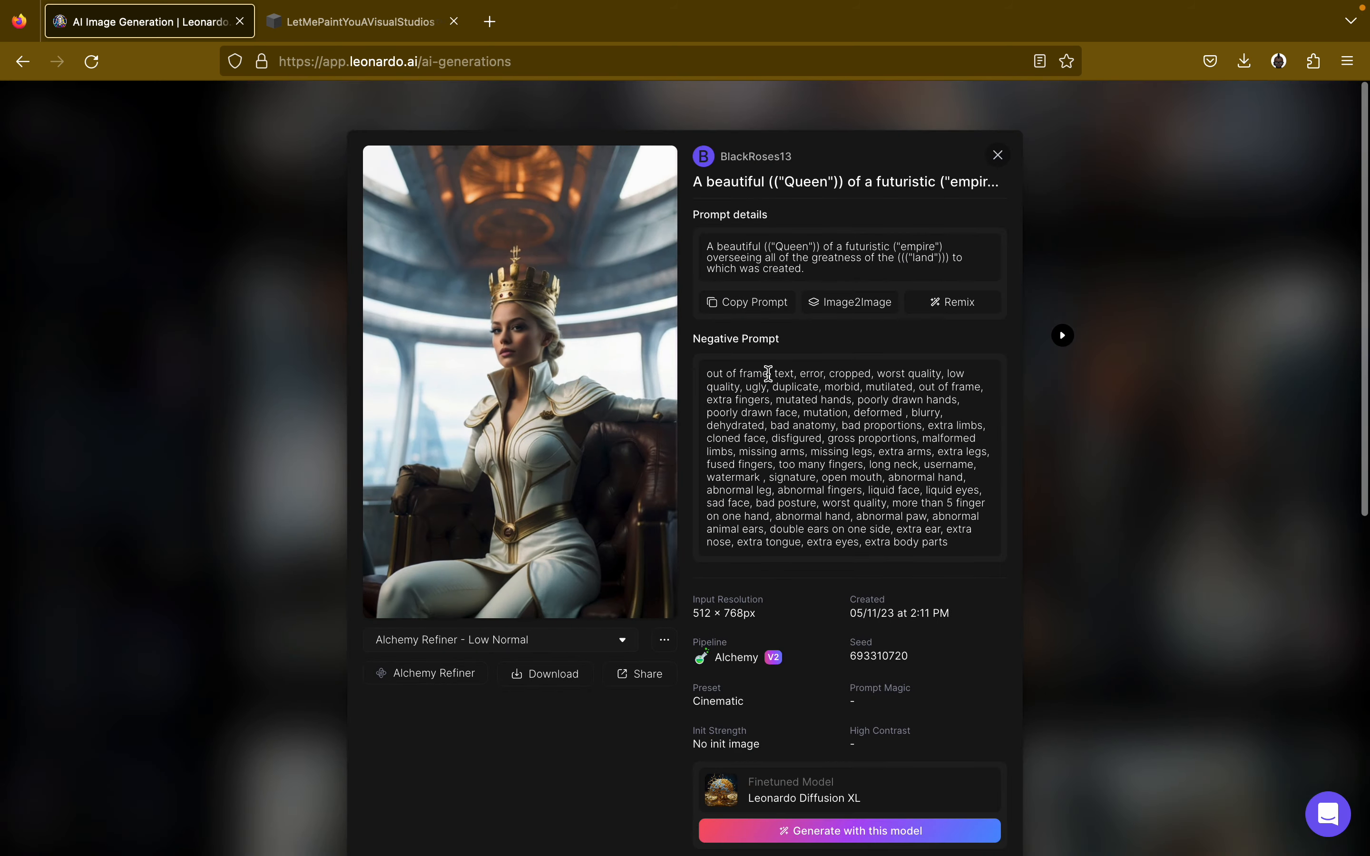
scroll(844, 652, "down", 2)
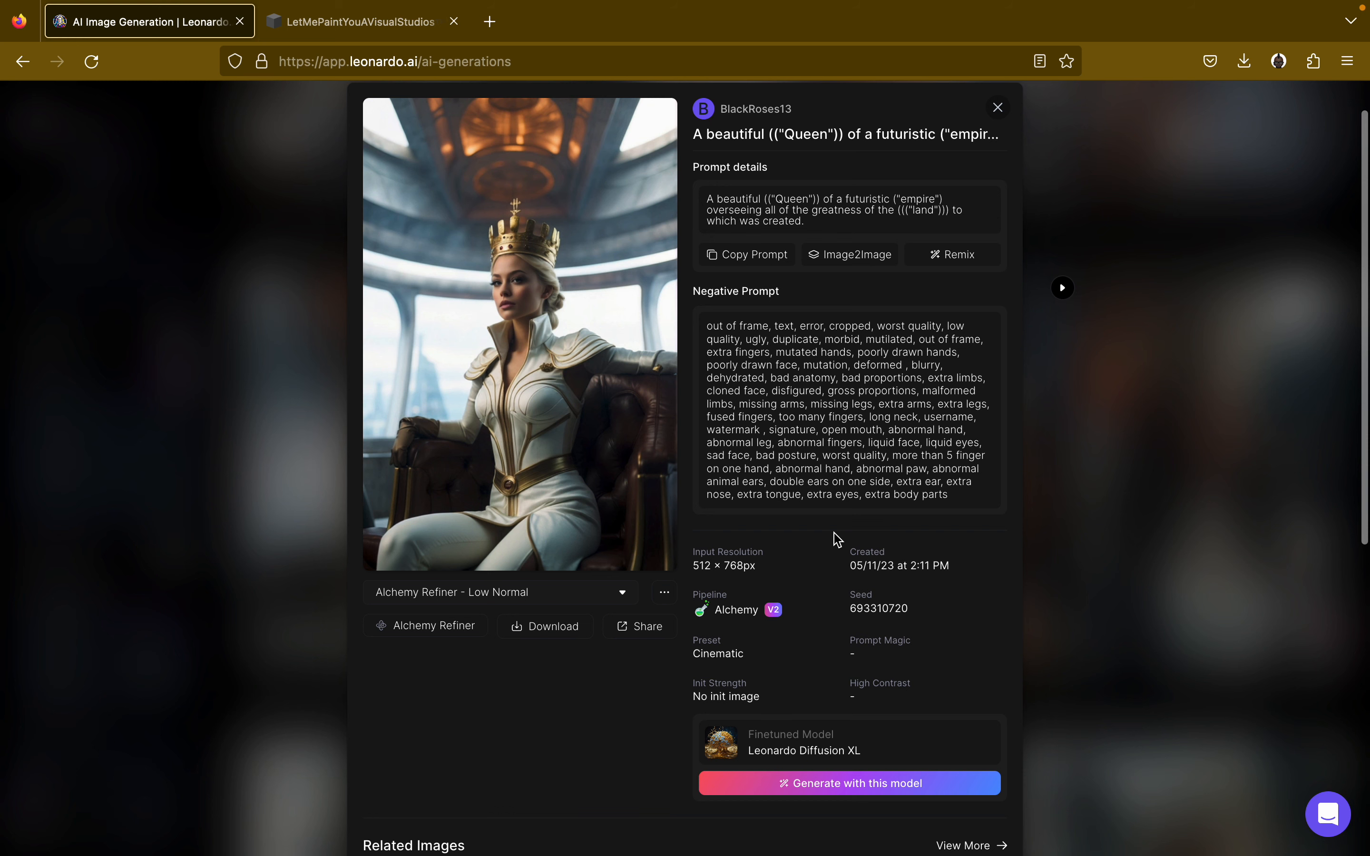
scroll(816, 343, "up", 2)
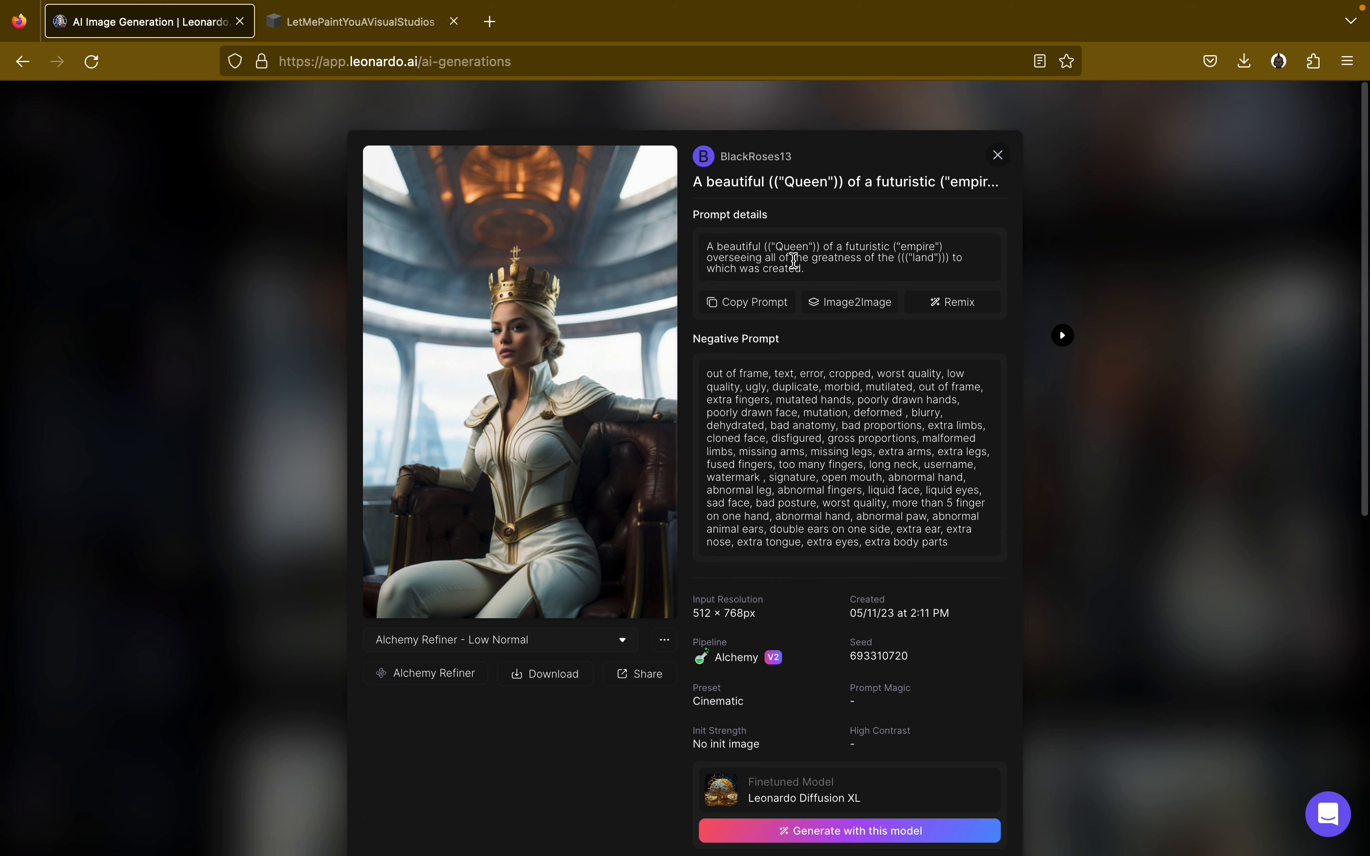
Copy the seated queen image's prompt from its generation info and close the info window.
left_click(765, 303)
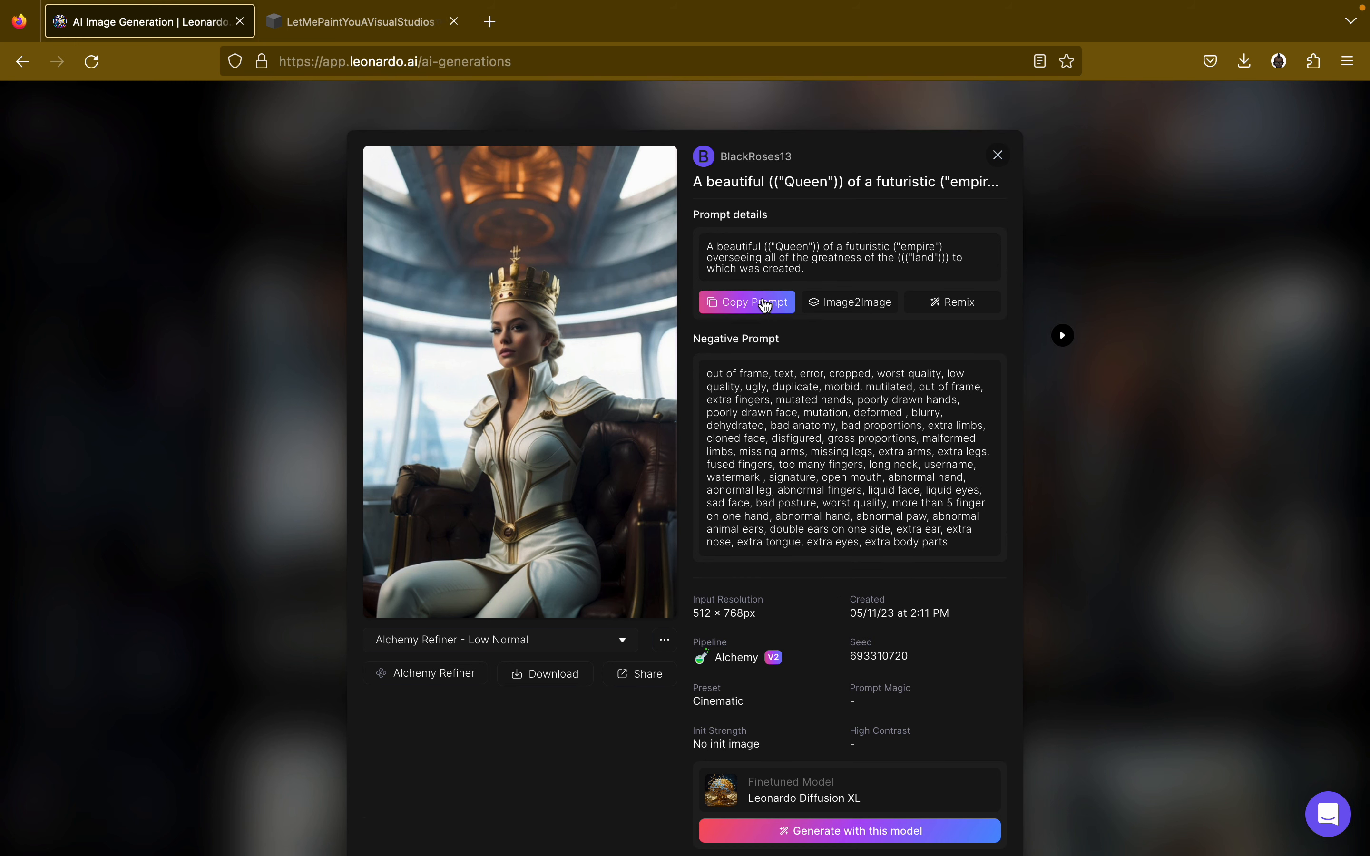
triple_click(774, 261)
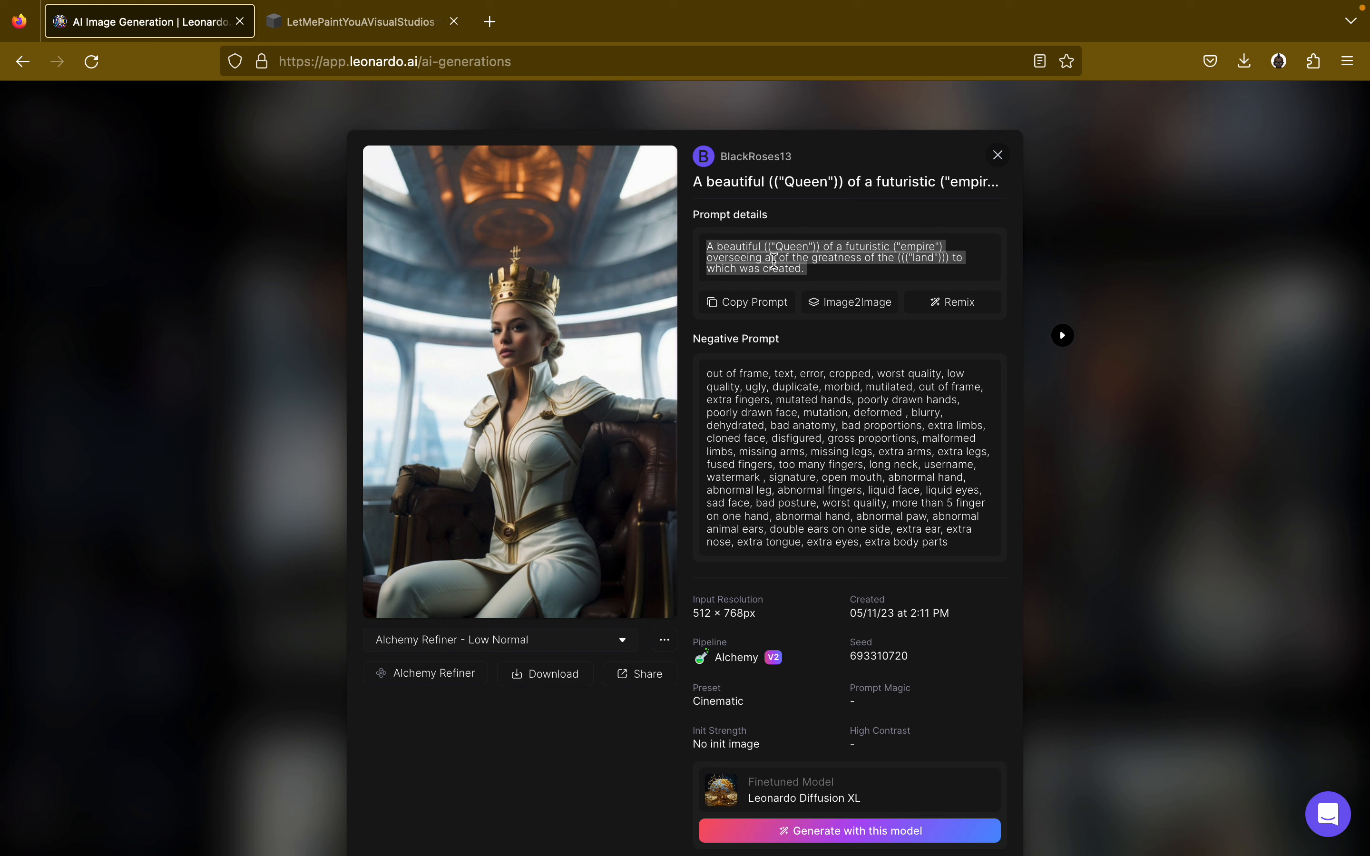
left_click(770, 300)
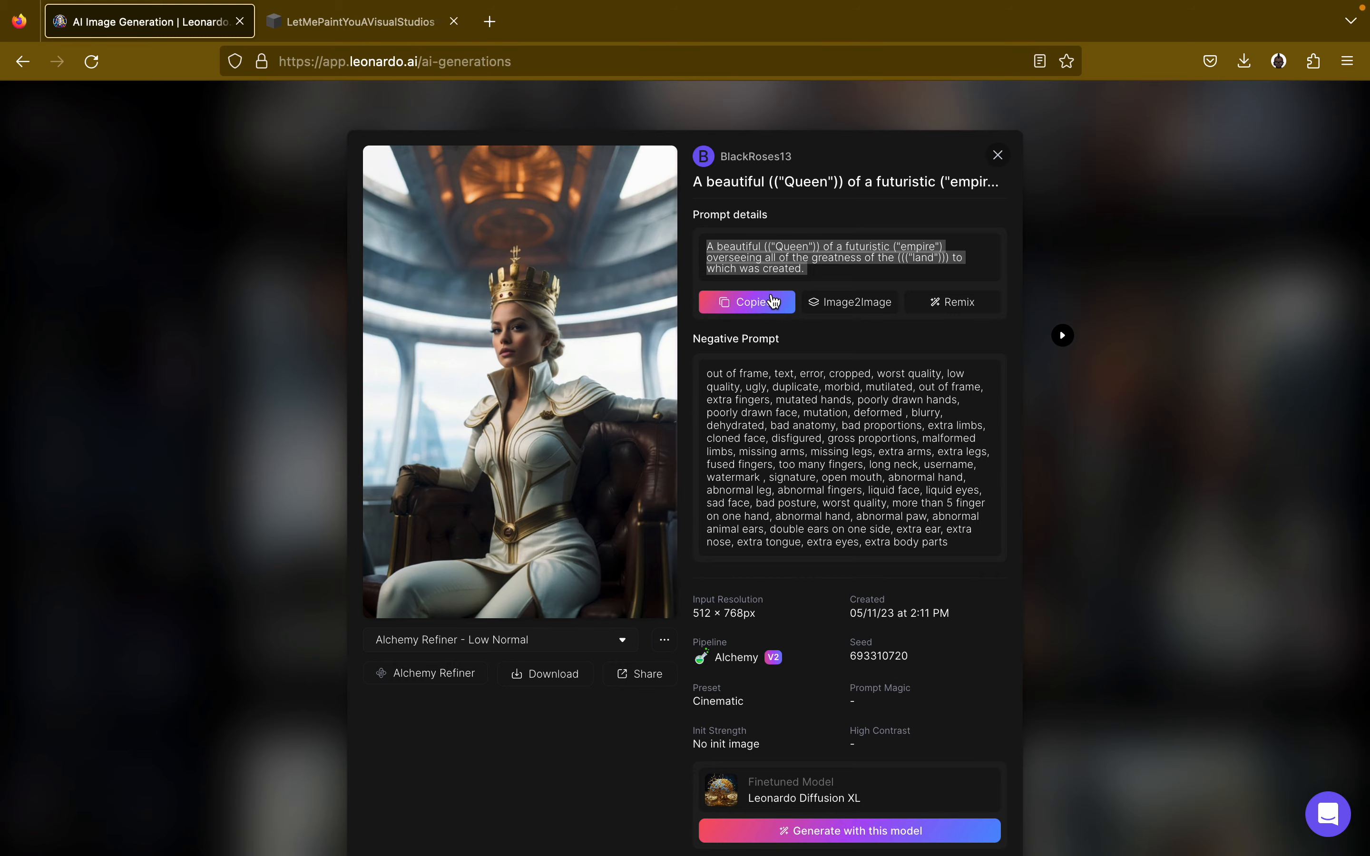
left_click(997, 157)
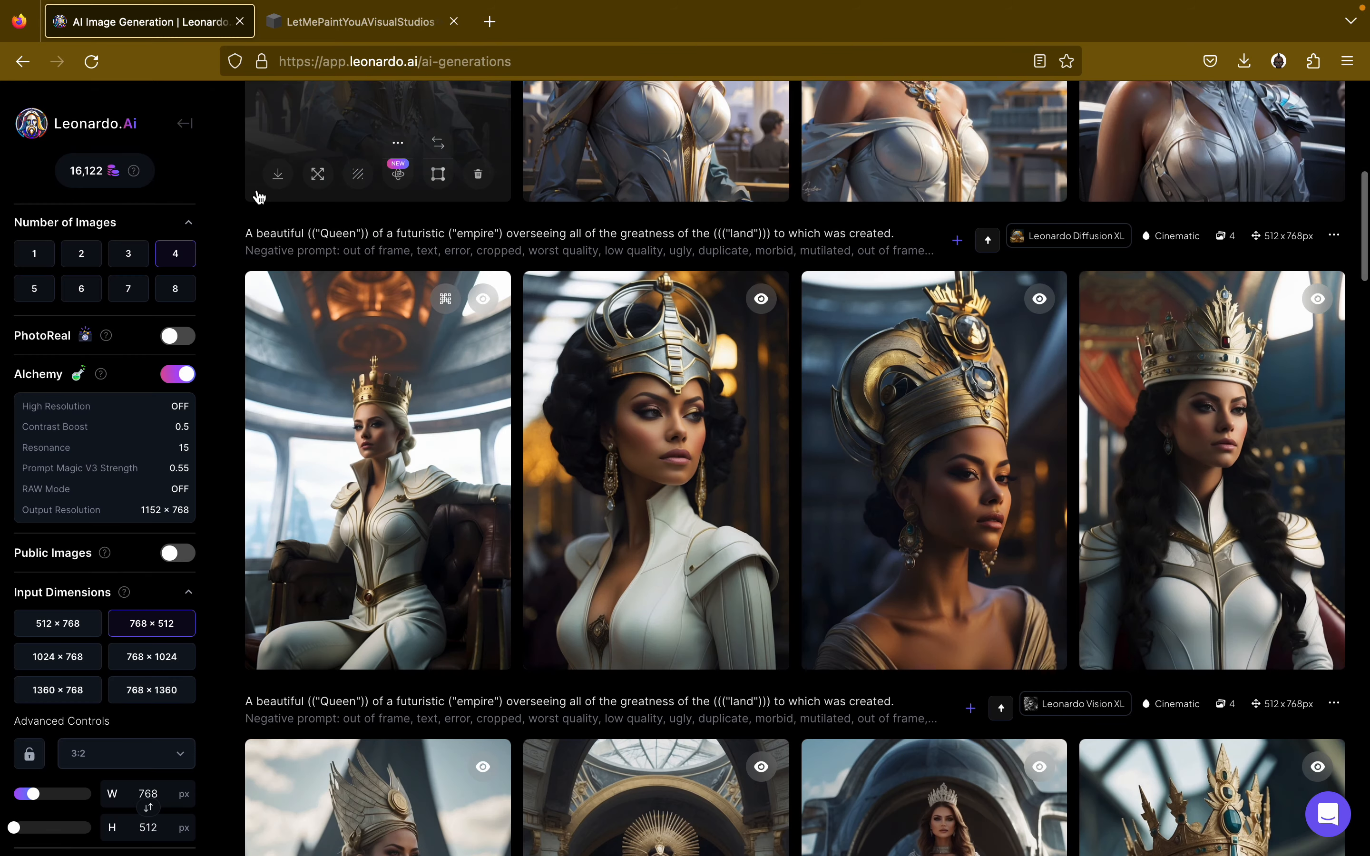
Return to AI Canvas and replace its prompt with the copied one beginning "A beautiful (("Queen")) of a futuristic ("empire")".
scroll(235, 232, "up", 4)
left_click(185, 126)
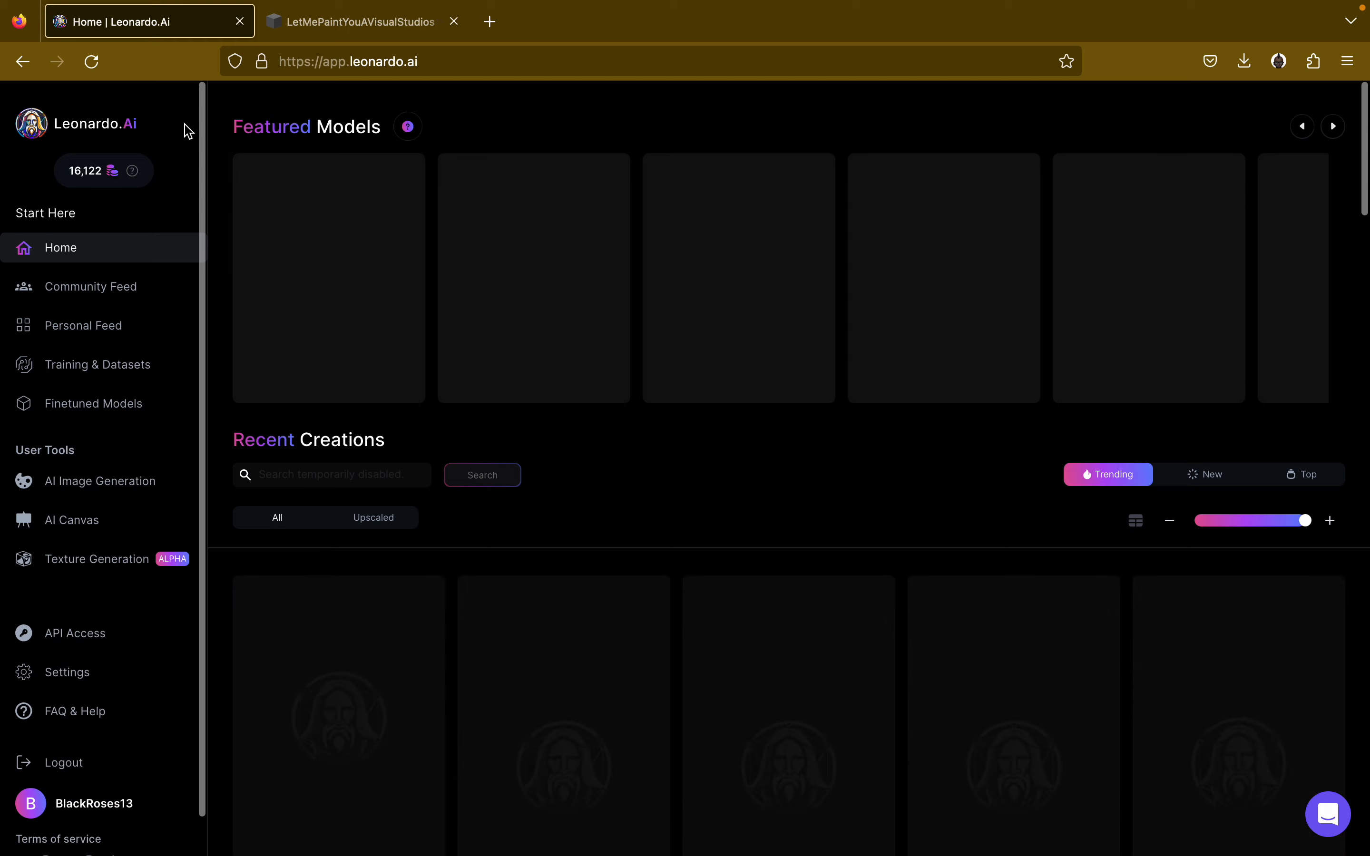
left_click(83, 521)
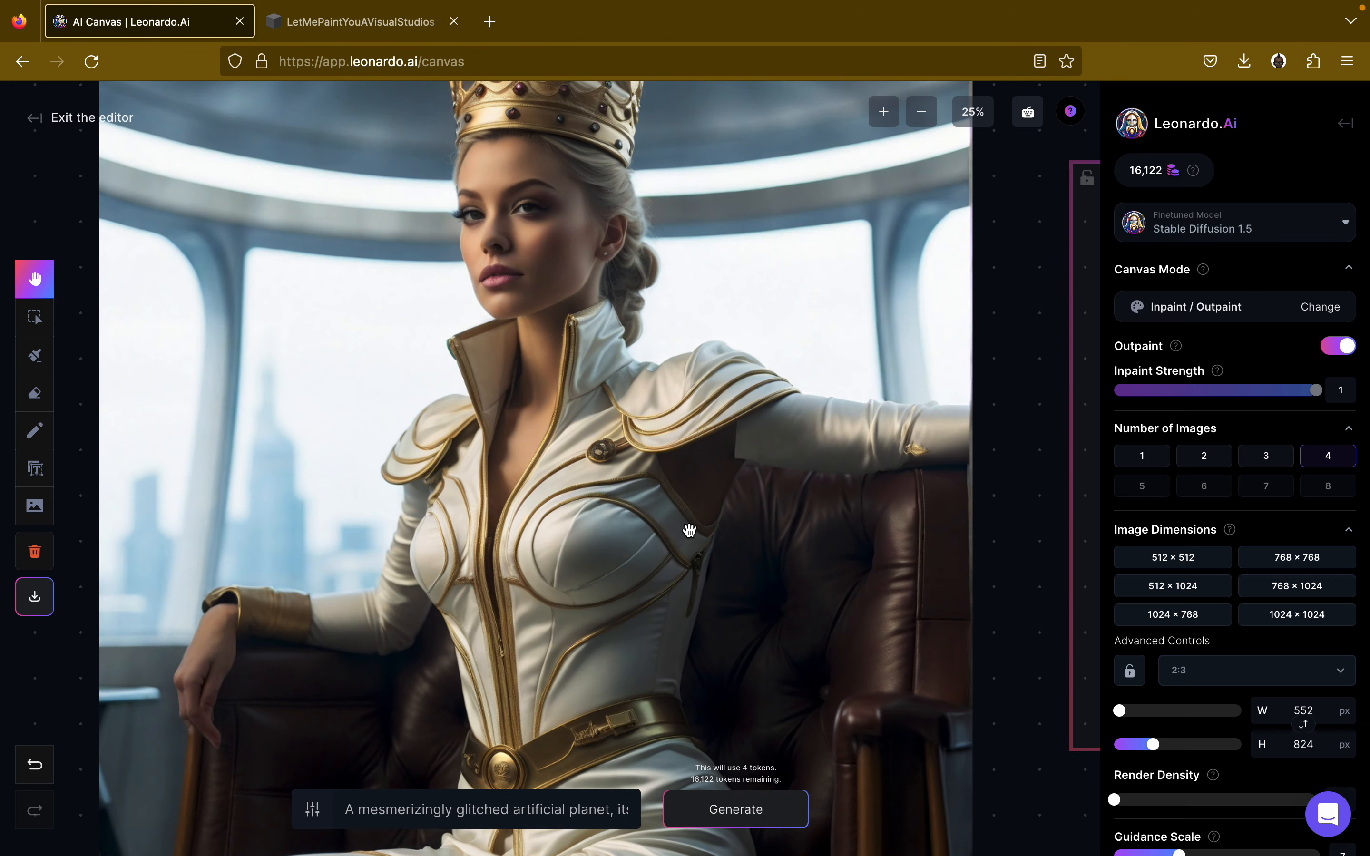
left_click(459, 815)
triple_click(459, 815)
key("super+v")
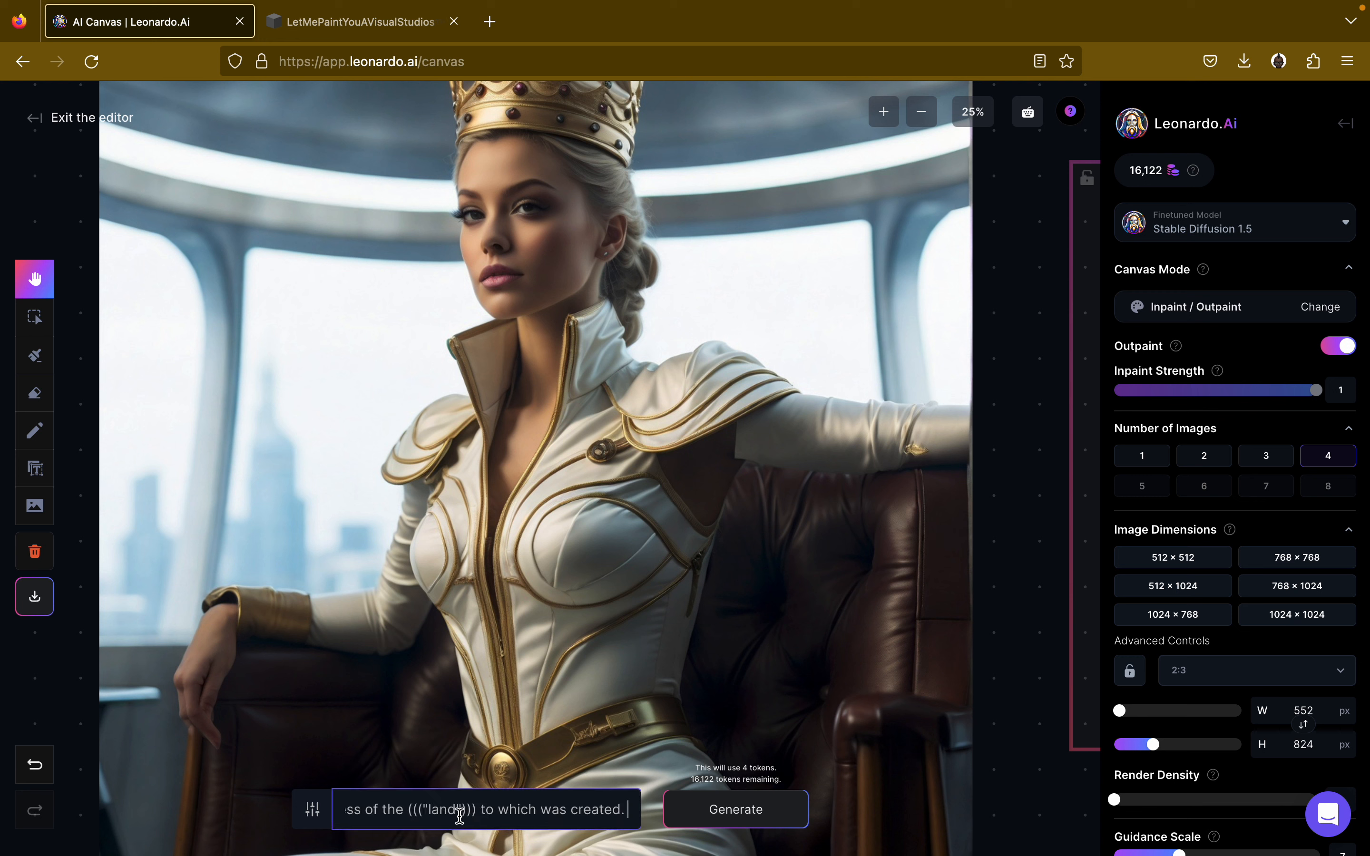
left_click_drag(548, 819, 292, 800)
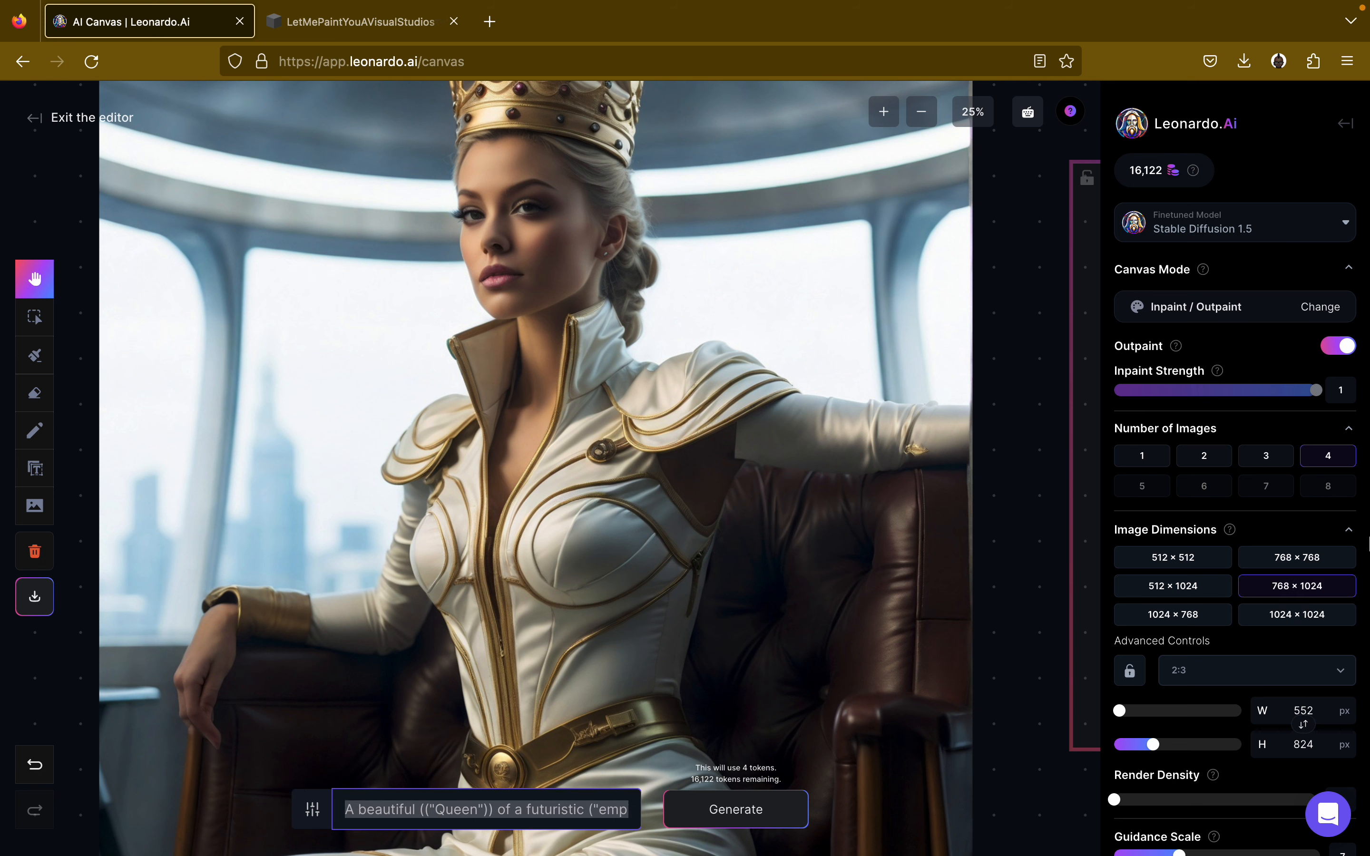
Try to set the canvas's finetuned model to Leonardo Diffusion XL from the platform models.
left_click(1207, 235)
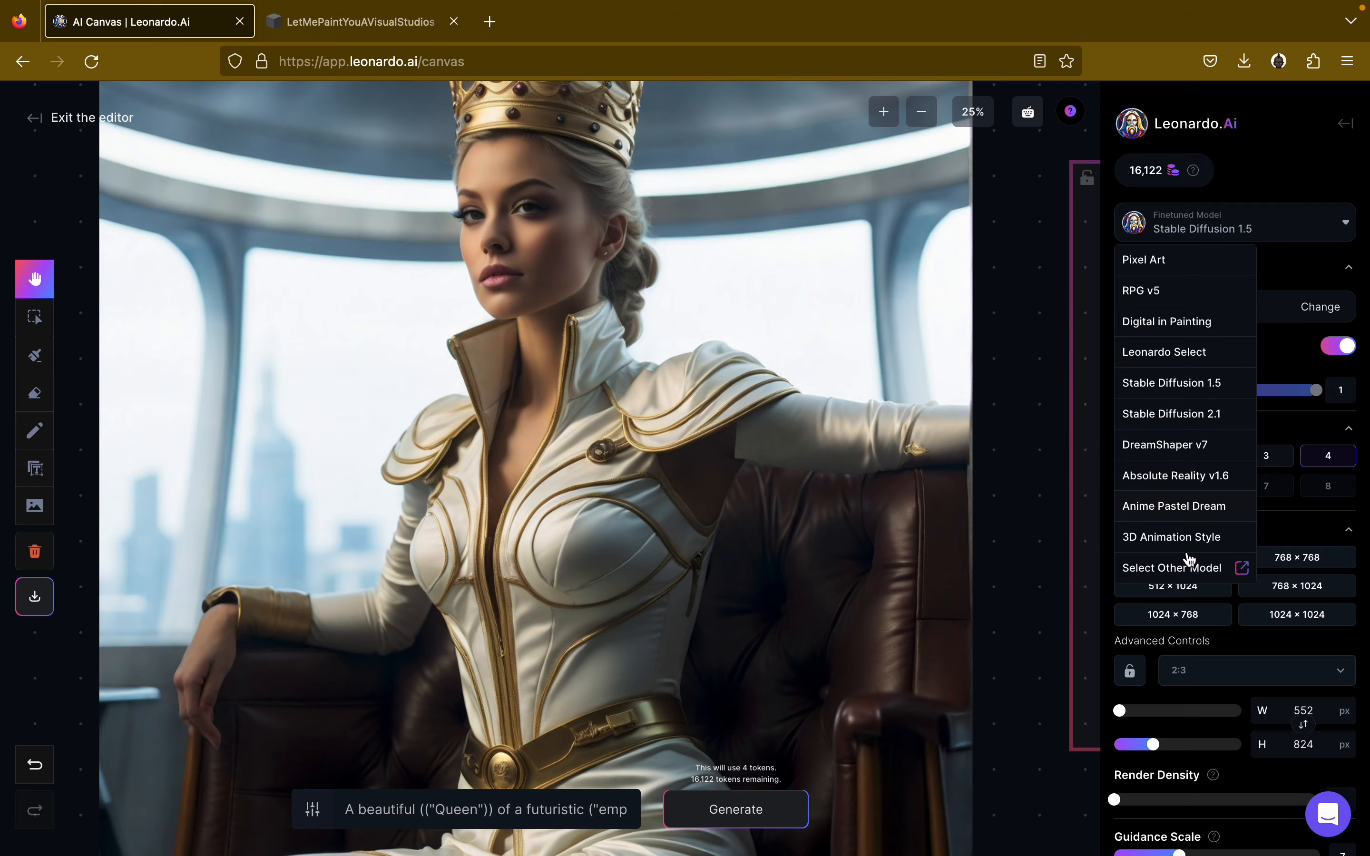
left_click(1183, 568)
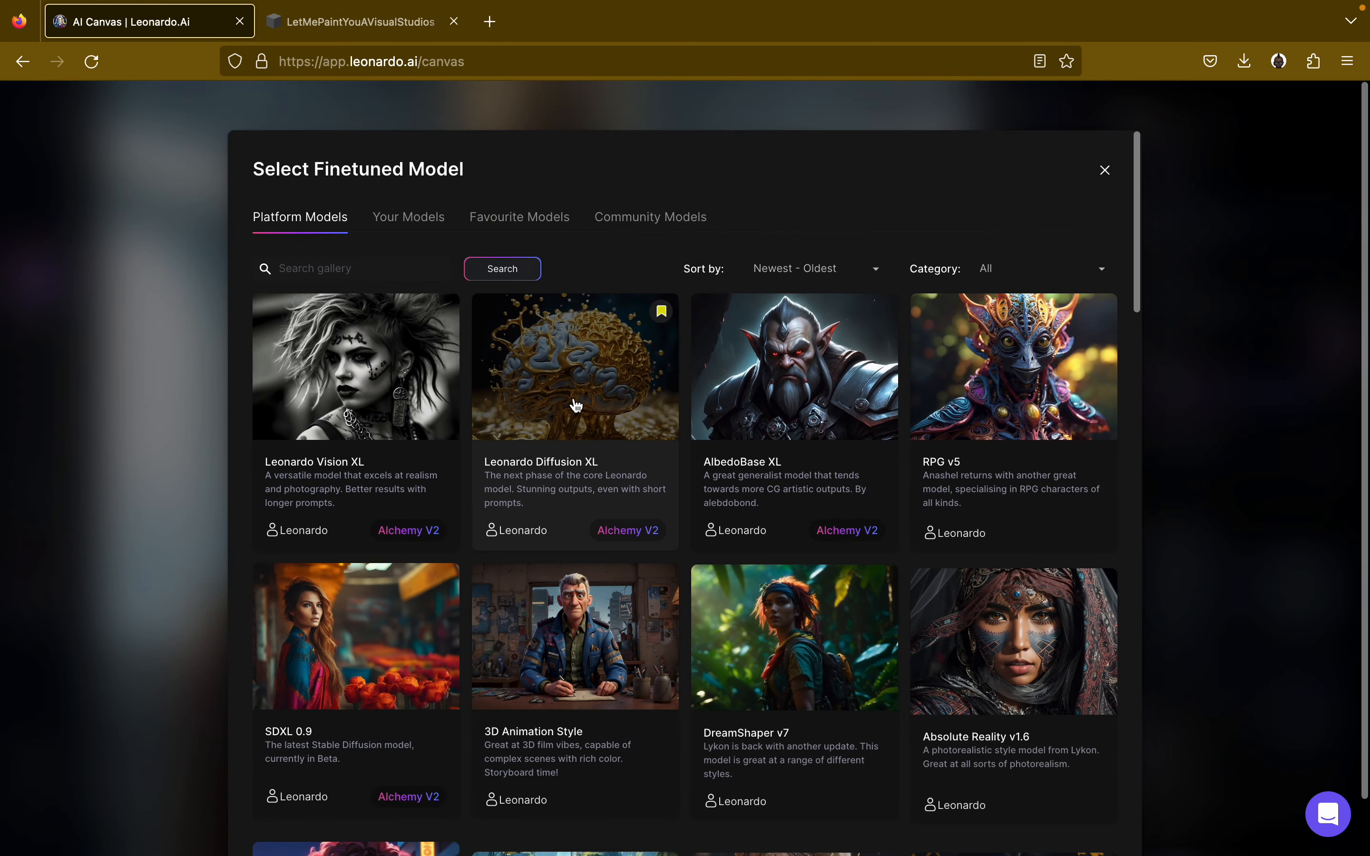
left_click(569, 413)
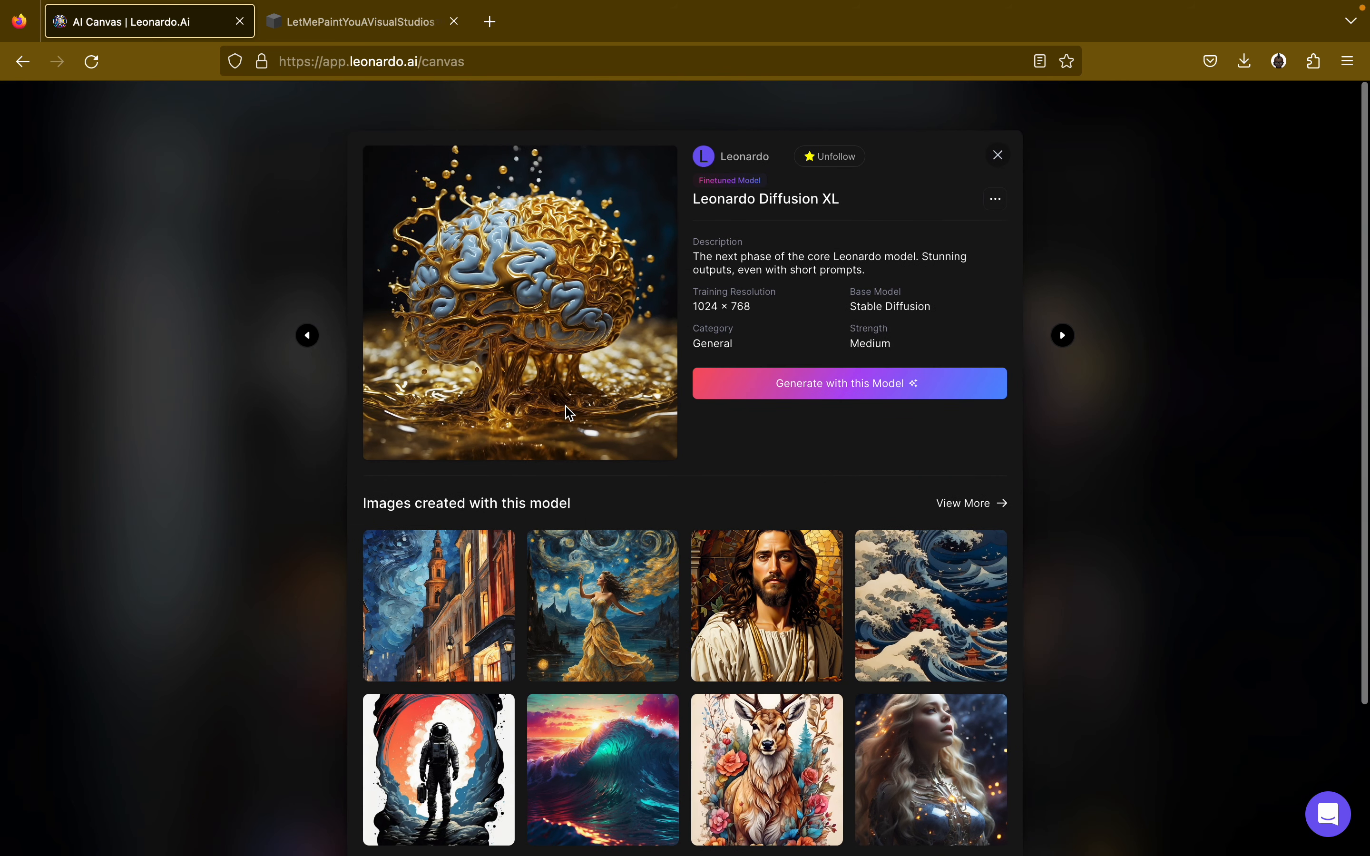
left_click(789, 383)
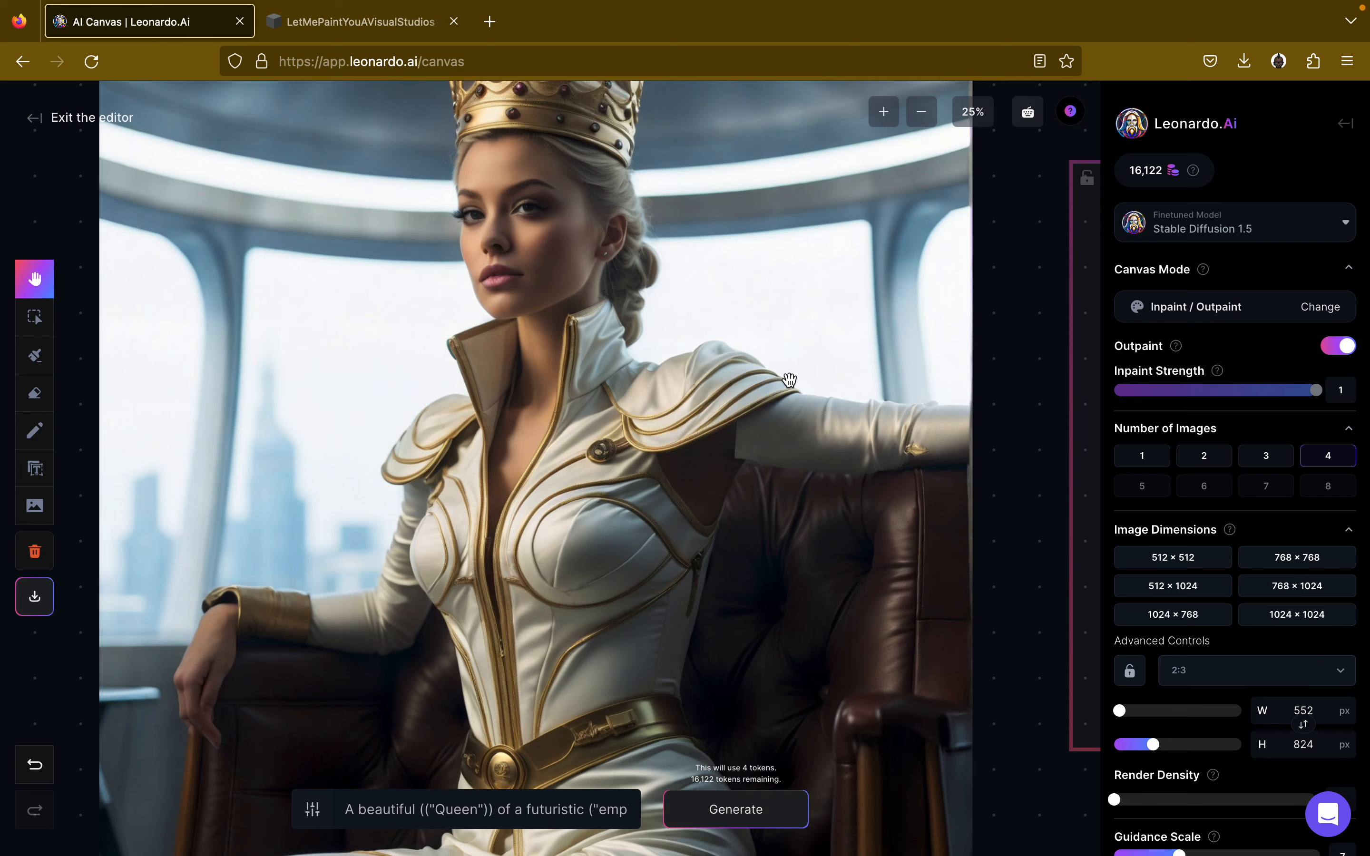
Move the generation frame against the upper right edge of the queen image so that it slightly overlaps the picture.
left_click(924, 114)
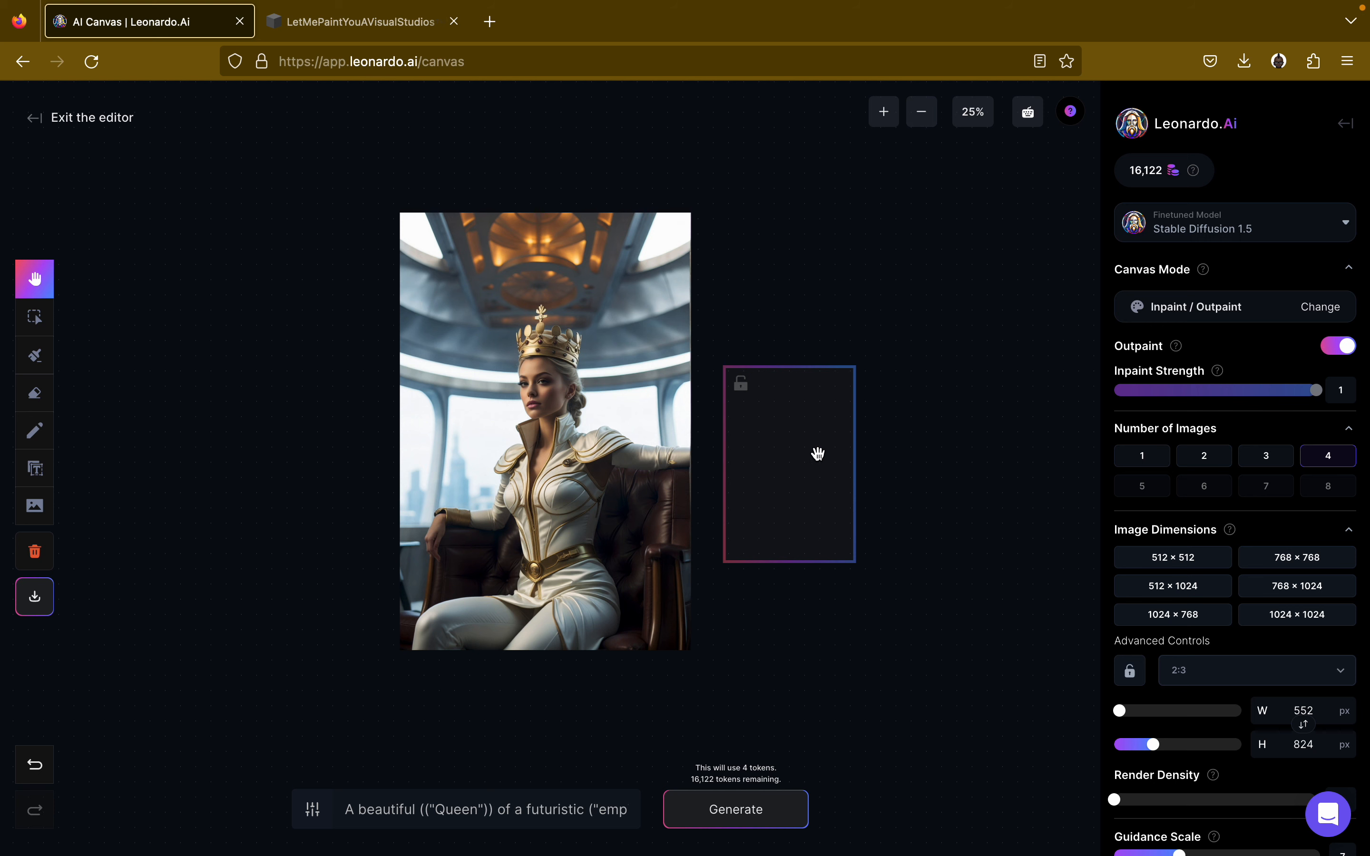
mouse_move(818, 455)
left_mouse_down()
mouse_move(814, 438)
mouse_move(823, 453)
left_mouse_up()
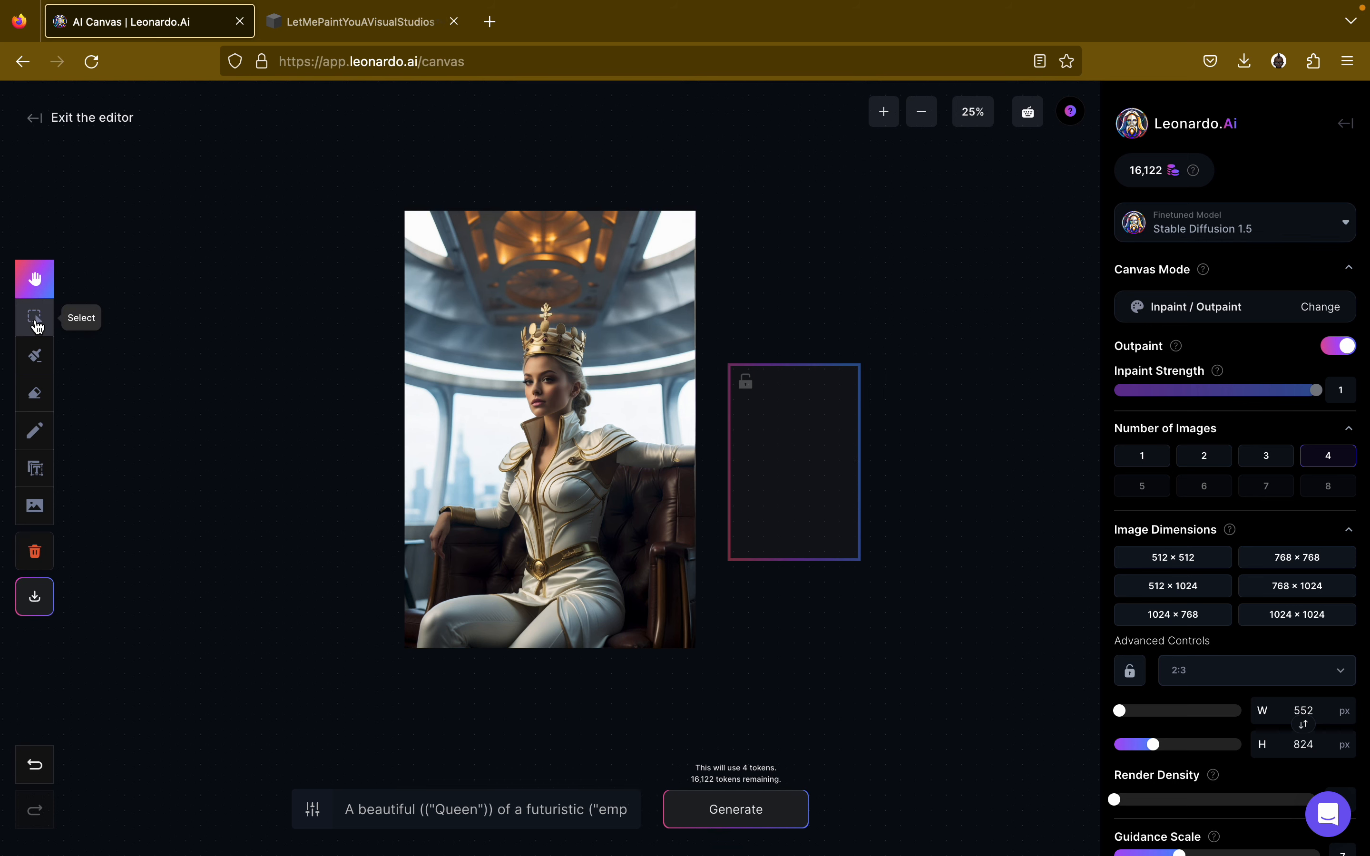
left_click(35, 320)
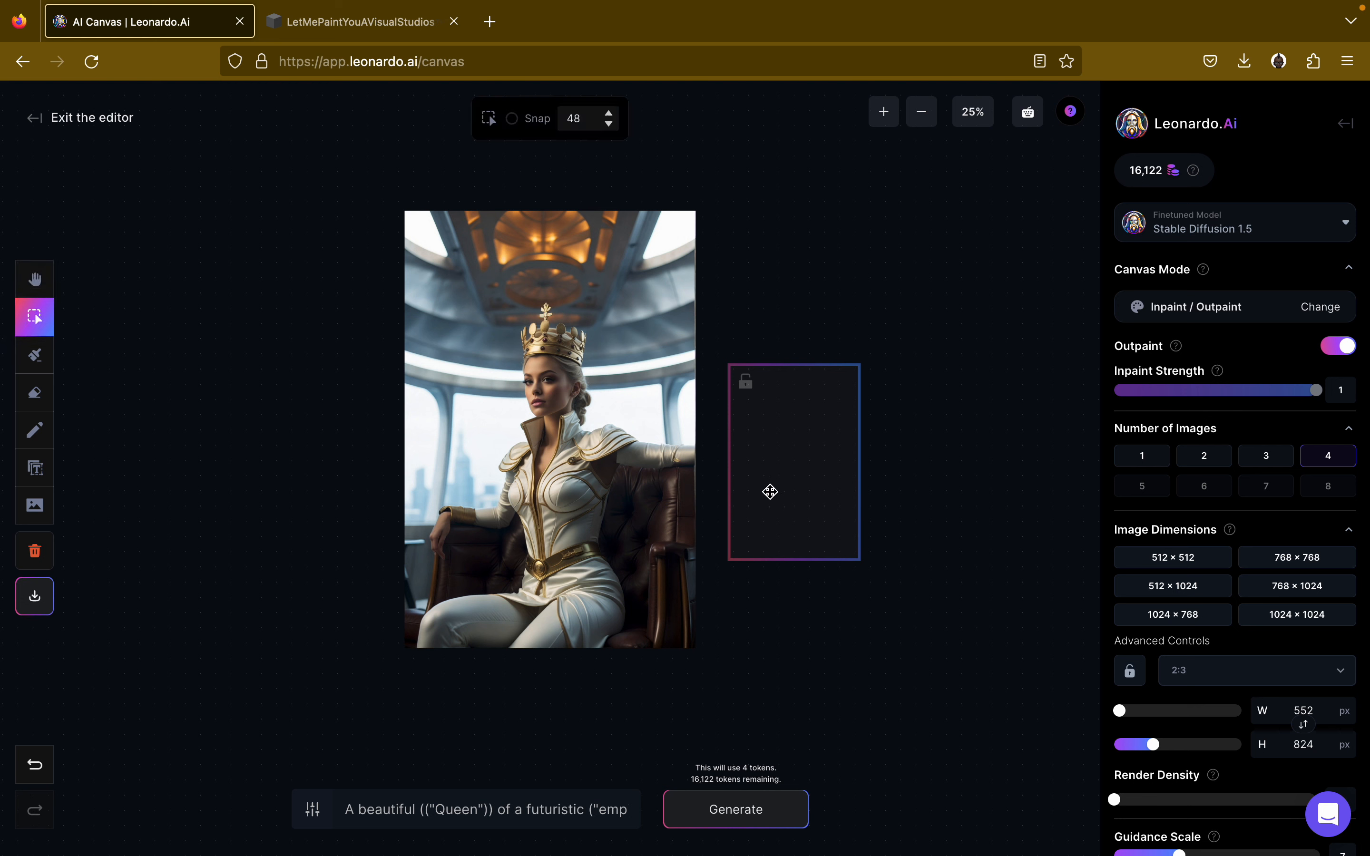
left_click_drag(778, 492, 751, 345)
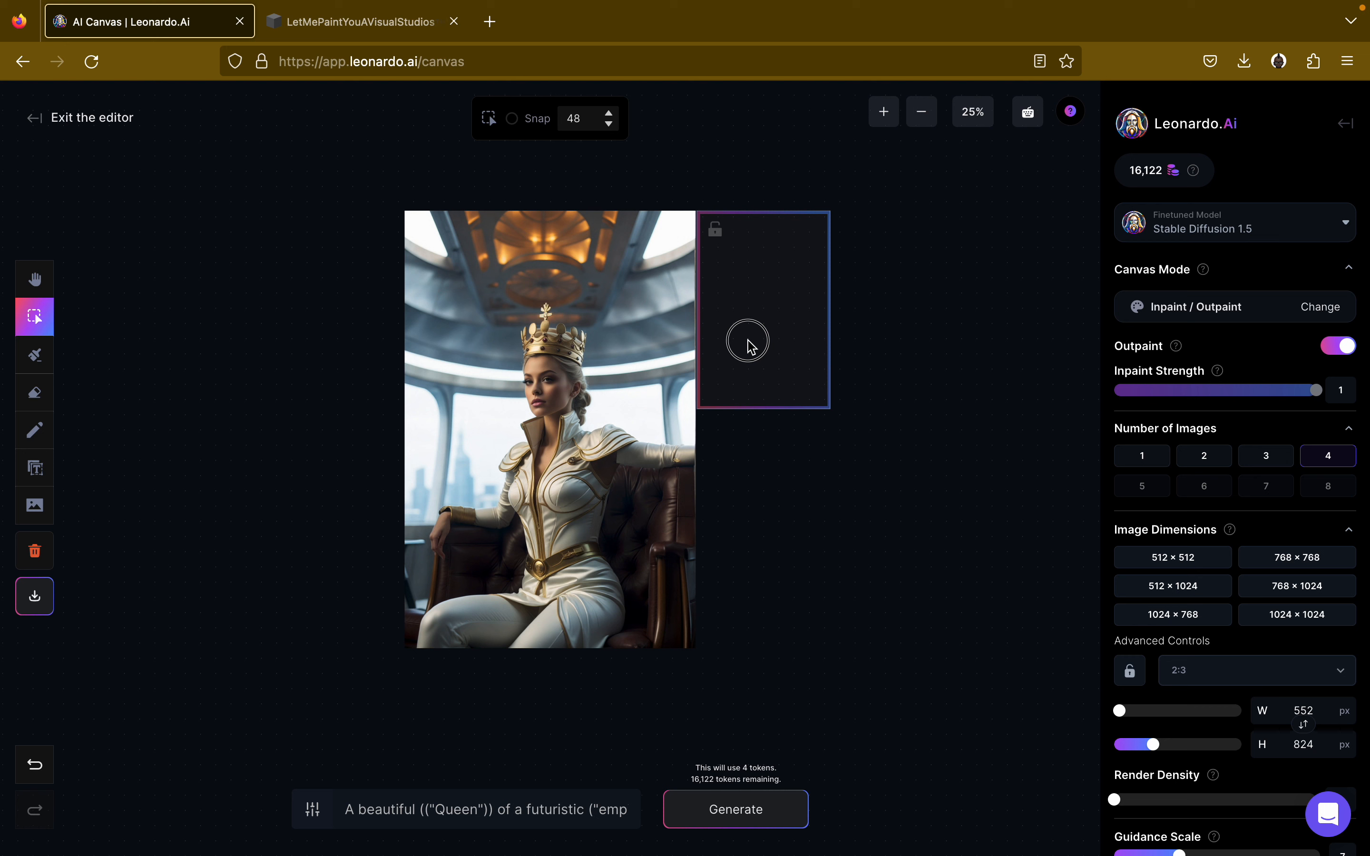
left_click_drag(749, 344, 734, 345)
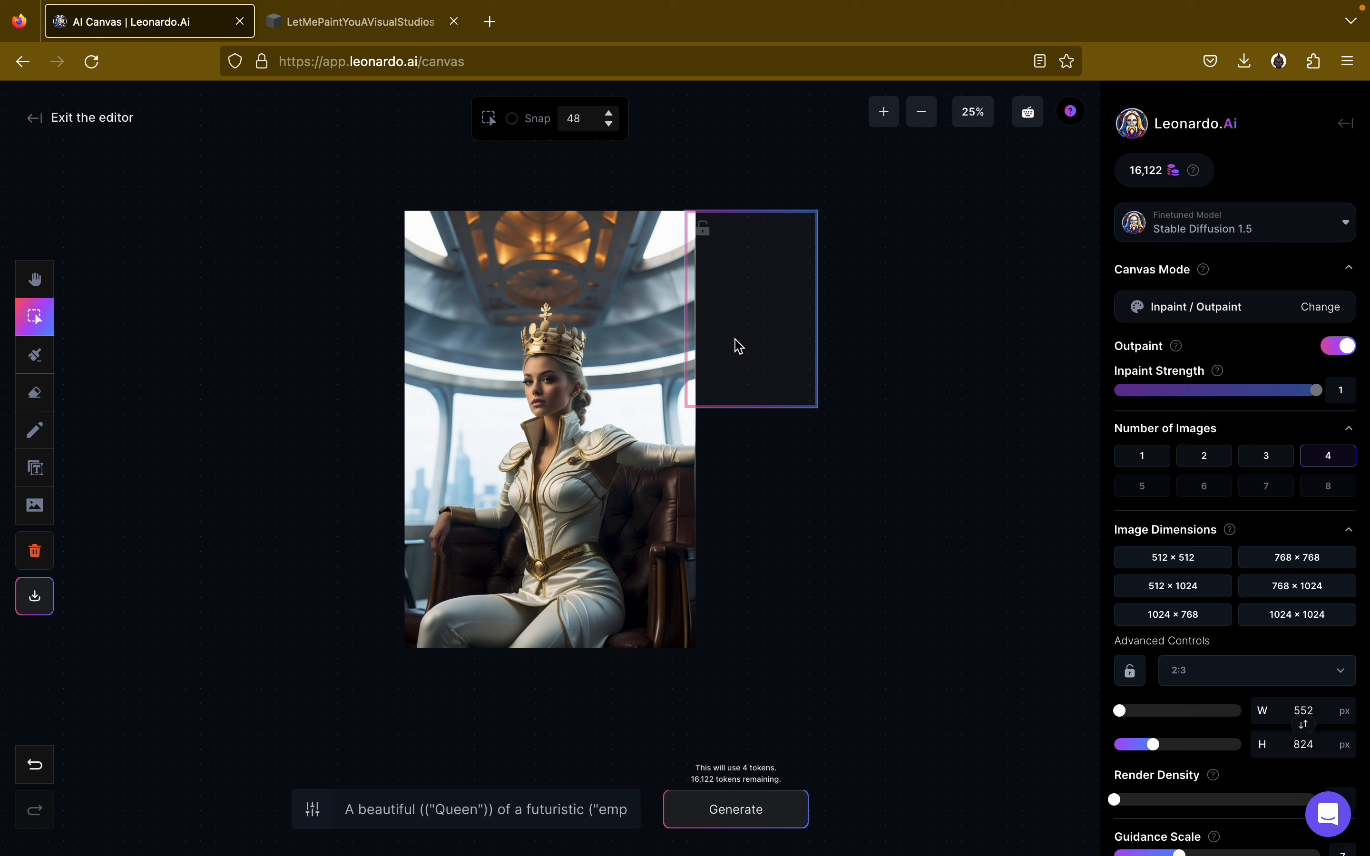
Try the 48-pixel Snap option while moving the generation frame, then turn Snap off and place the frame beside the image's upper right edge.
left_click(528, 122)
left_click_drag(795, 308, 694, 255)
left_click(509, 118)
left_click(528, 120)
left_click(541, 119)
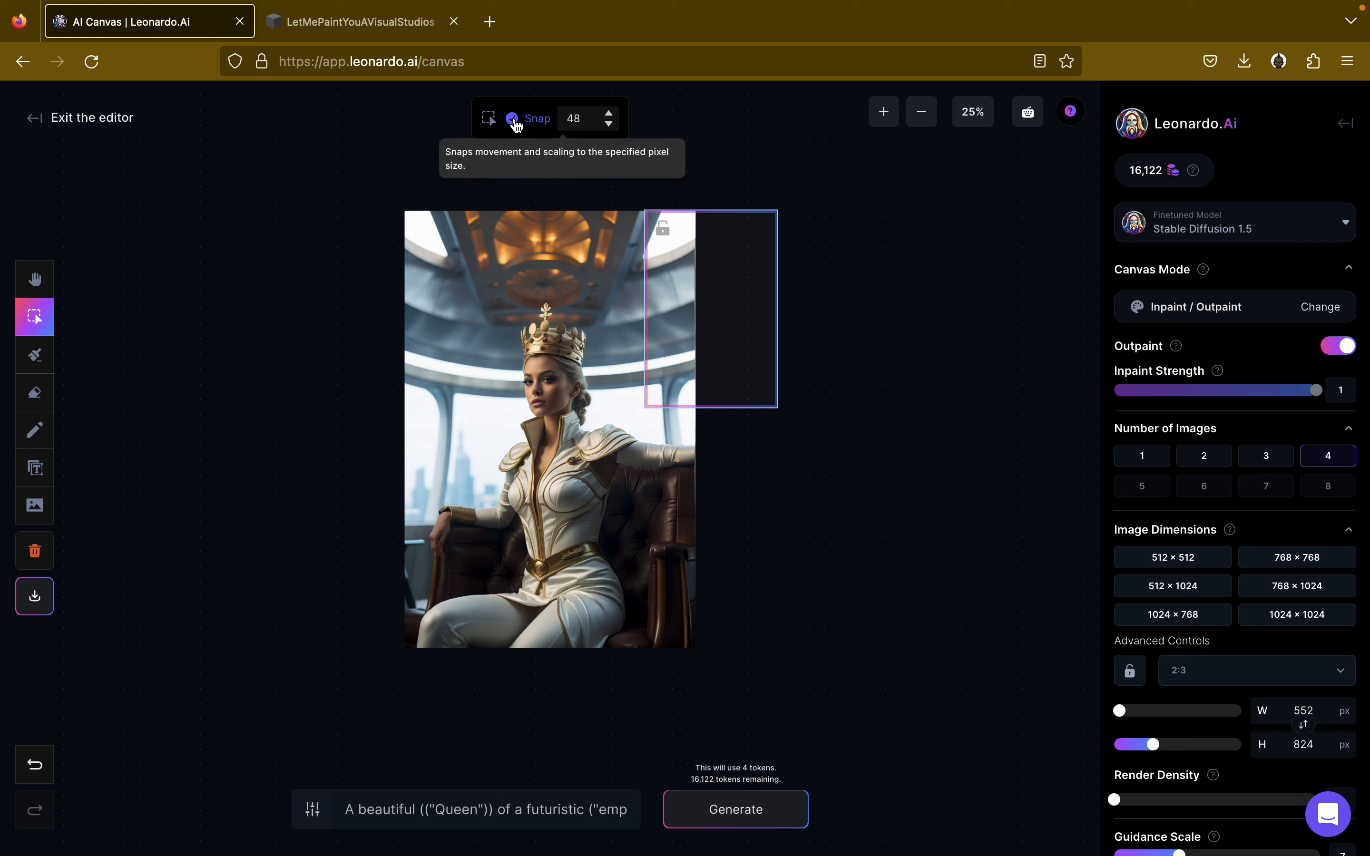
left_click_drag(735, 279, 784, 283)
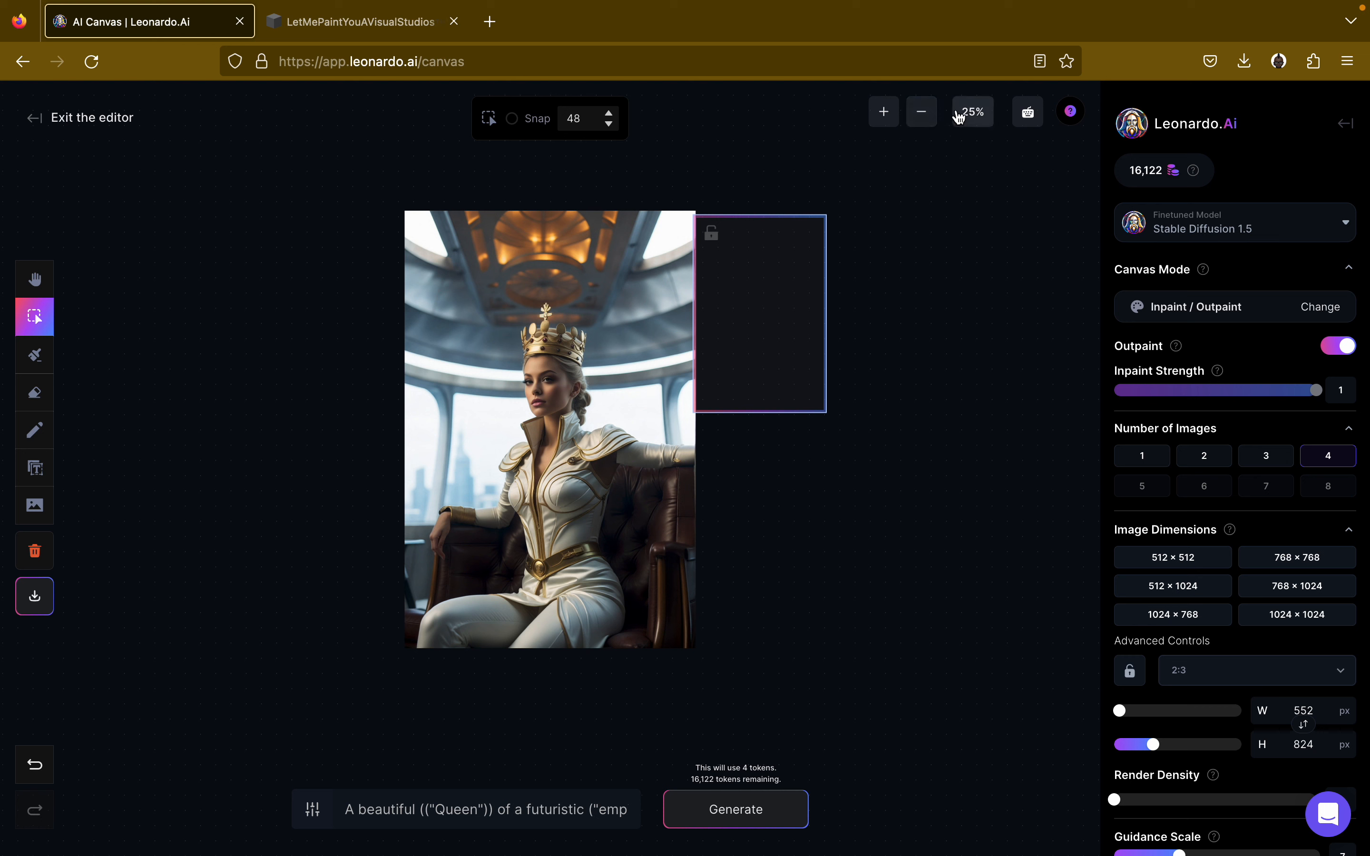
left_click(972, 113)
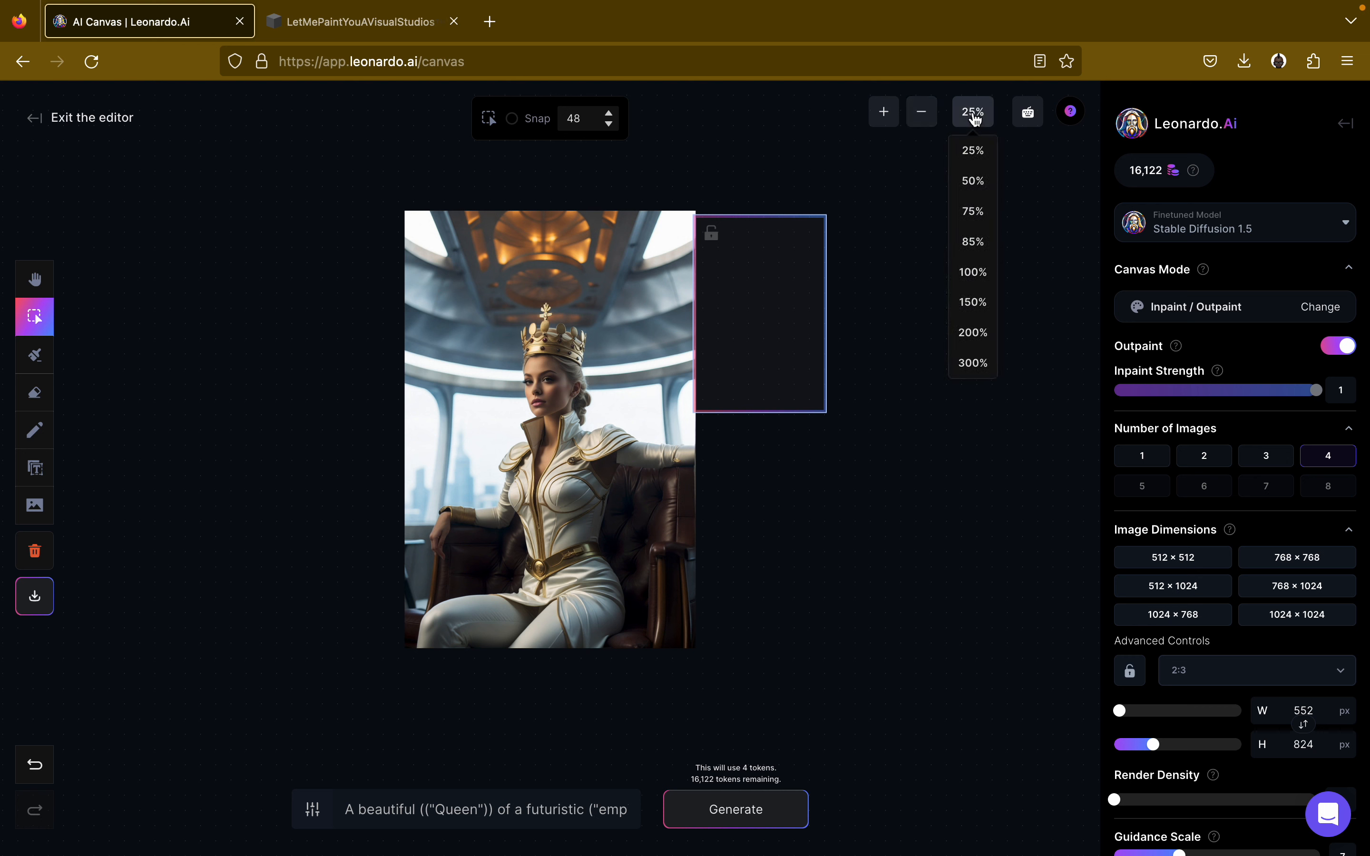
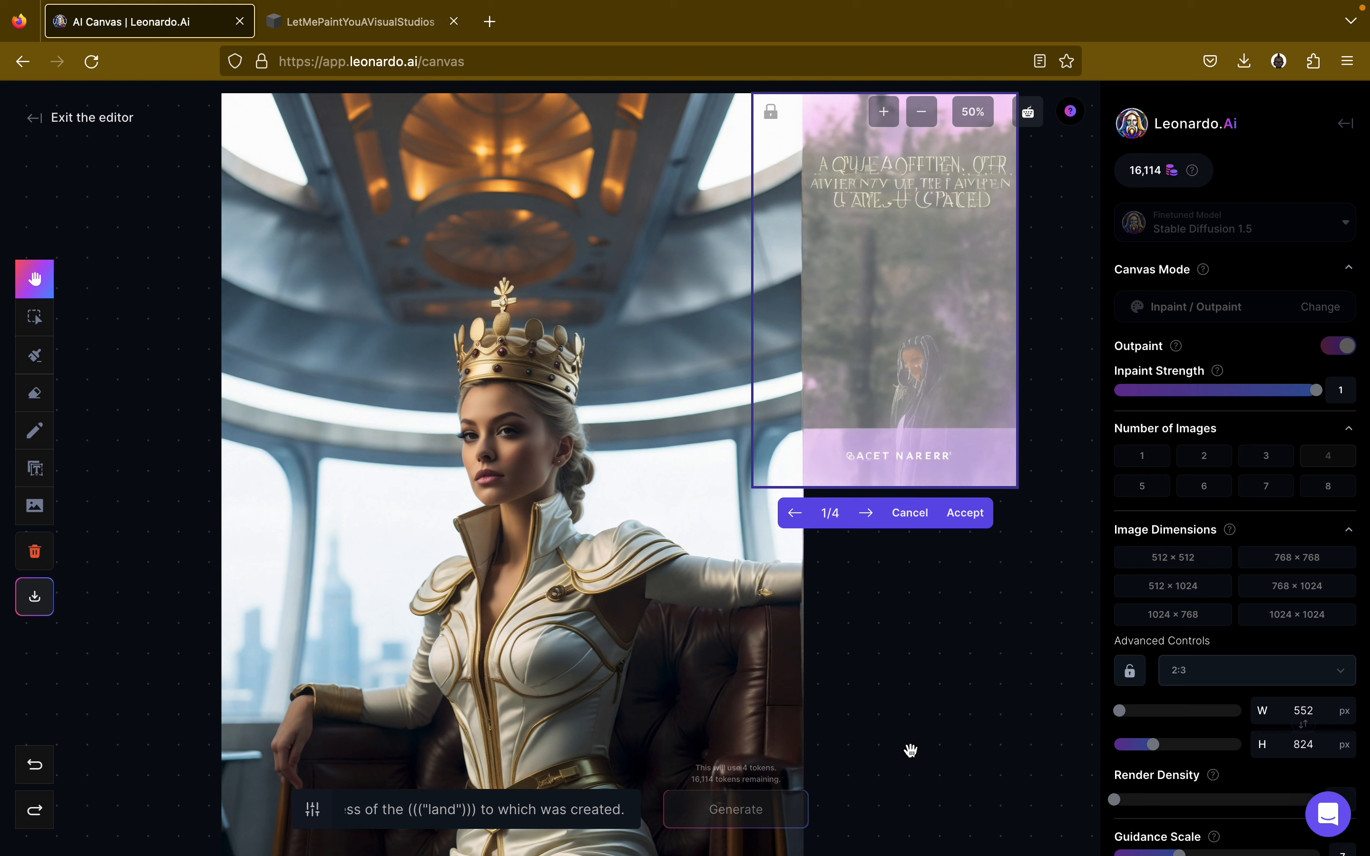
Go through the four generated outpainting results to the right of the queen and discard them.
left_click(867, 515)
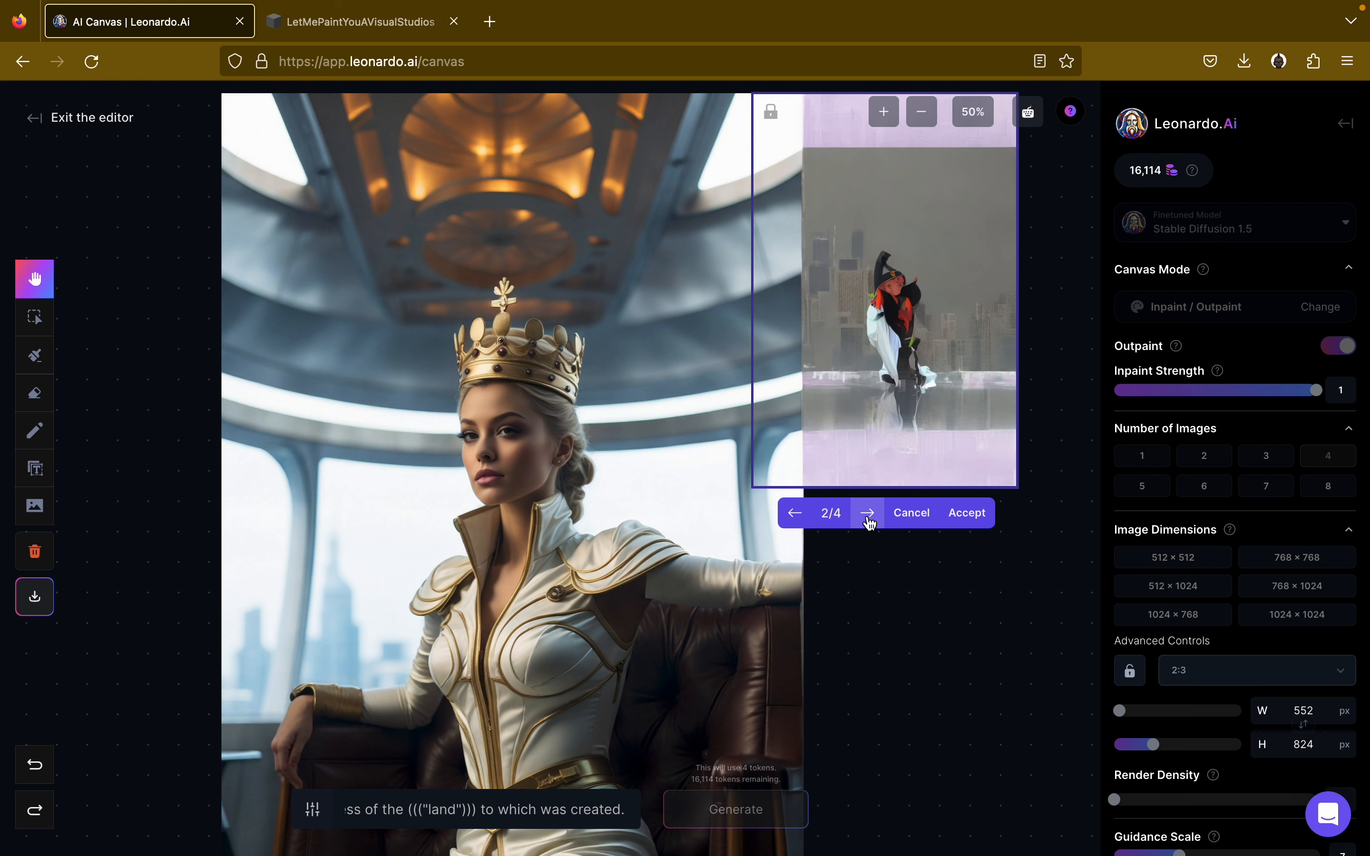
left_click(869, 521)
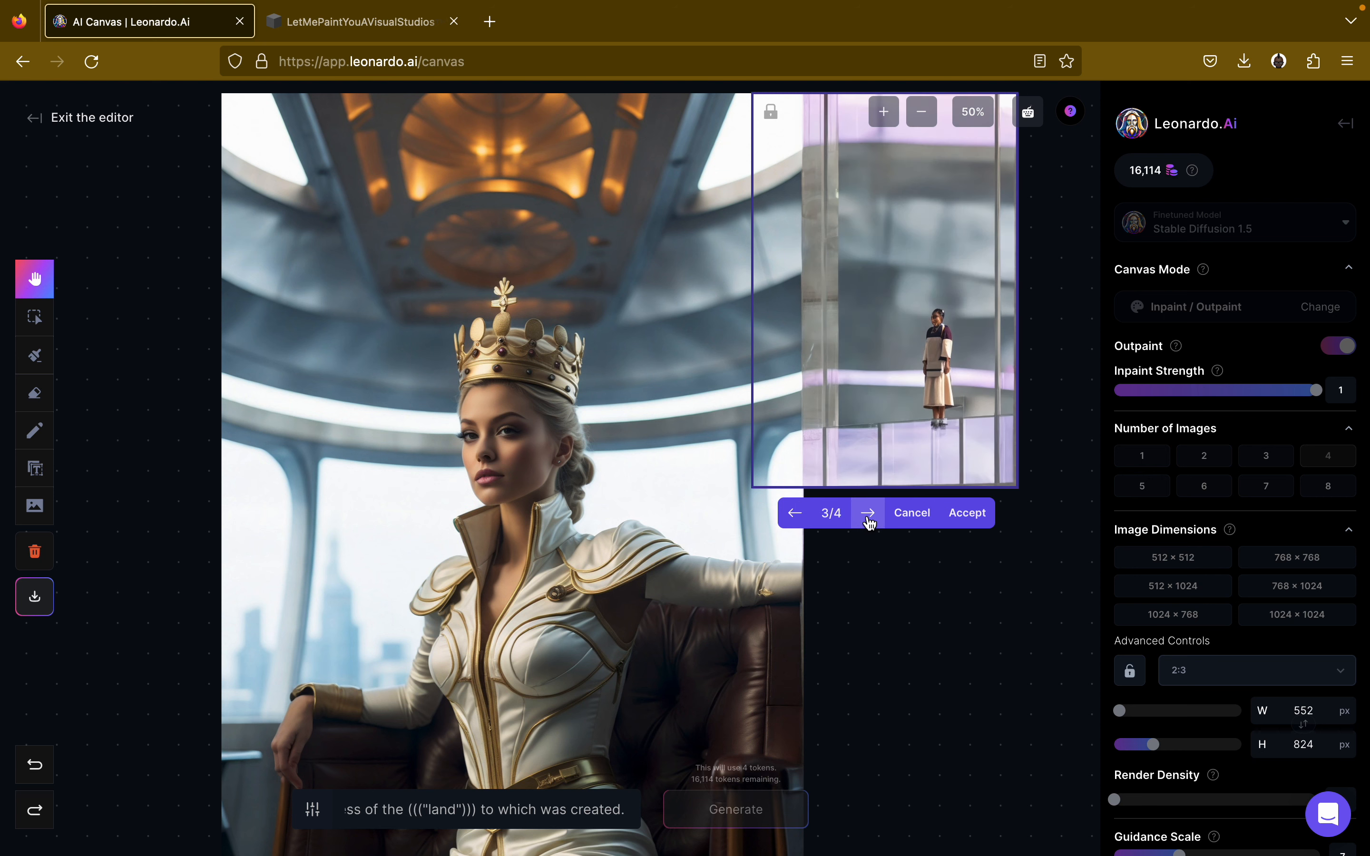
left_click(869, 521)
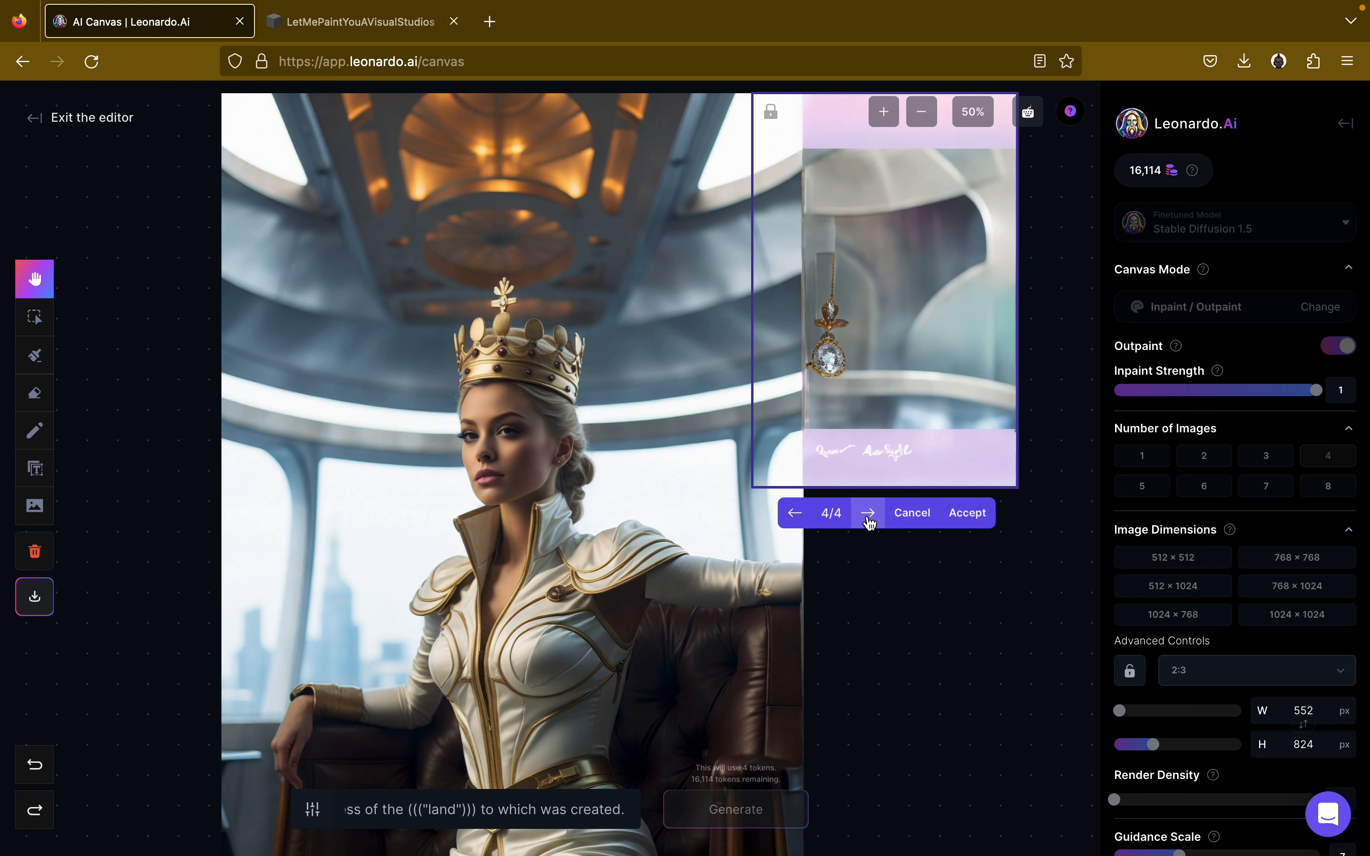
left_click(900, 513)
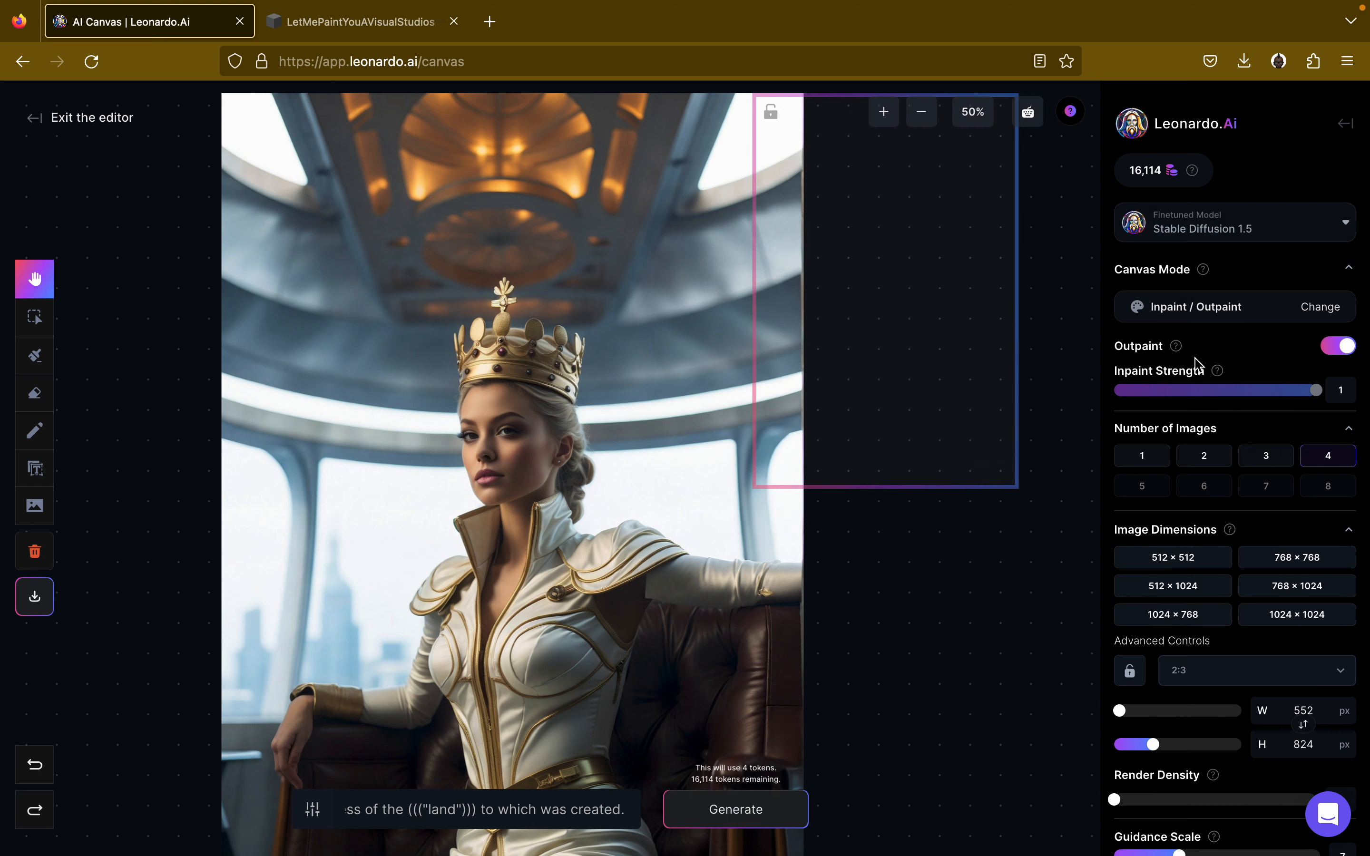
Try again to switch the finetuned model to Leonardo Diffusion XL for the outpainting.
left_click(1281, 238)
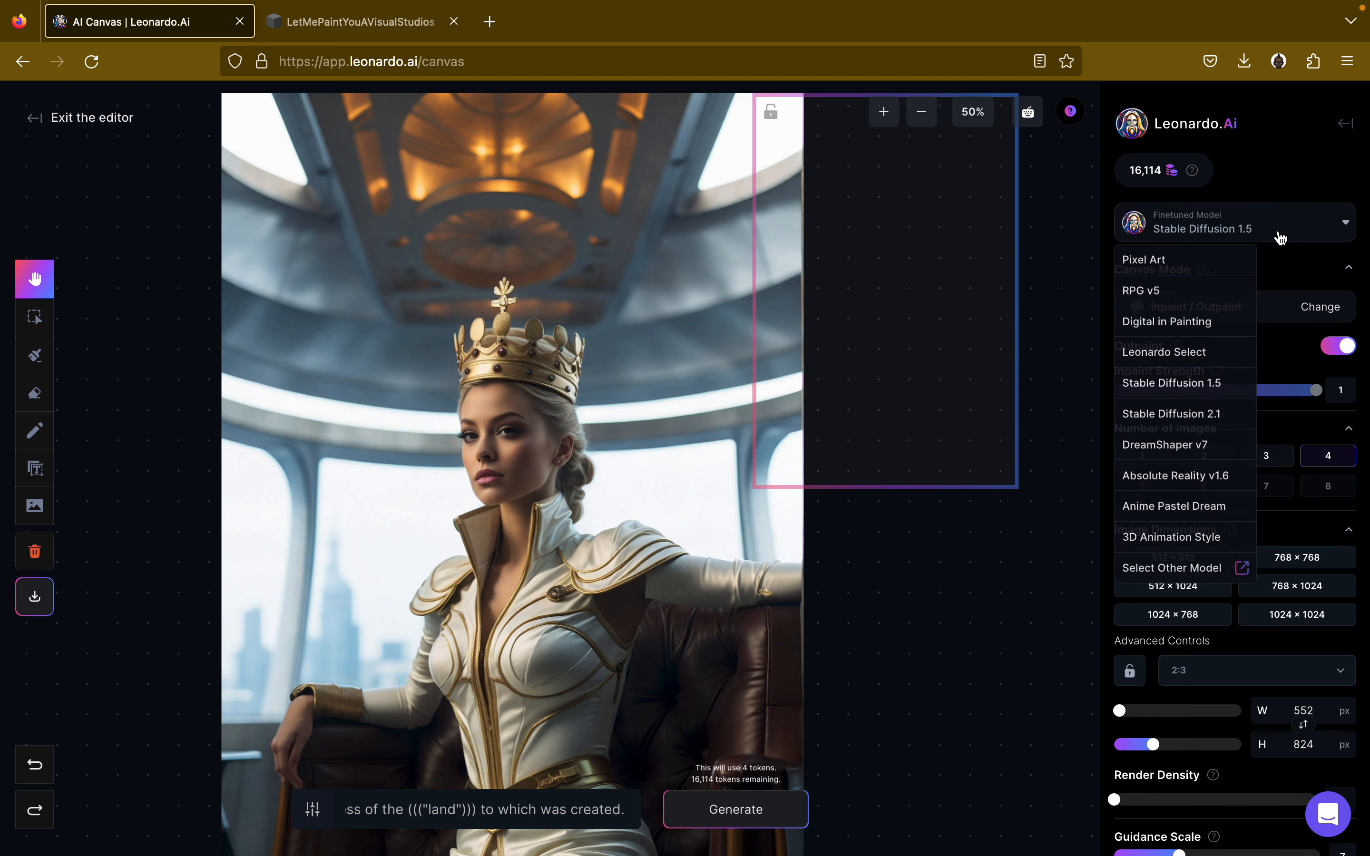
left_click(1180, 569)
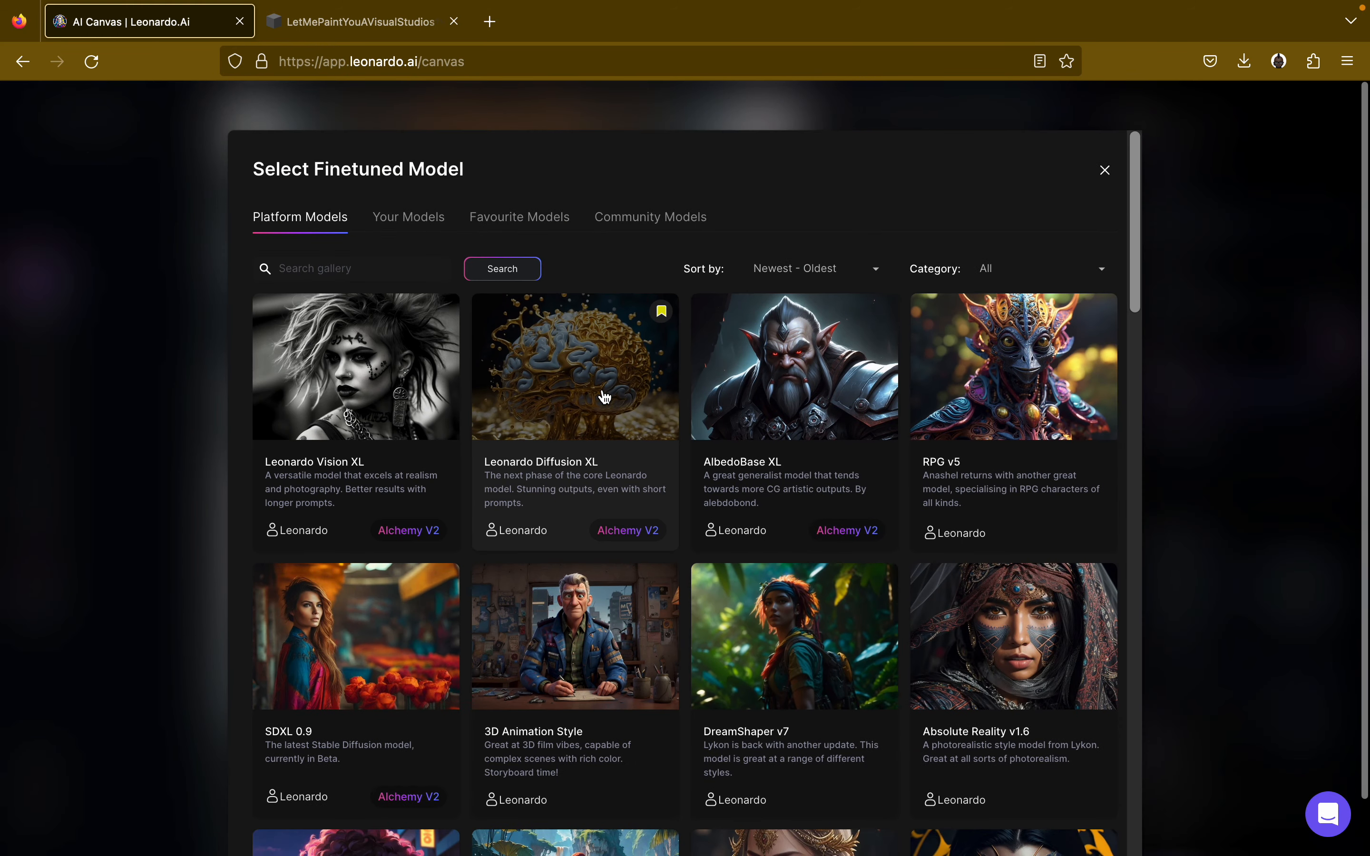
left_click(603, 393)
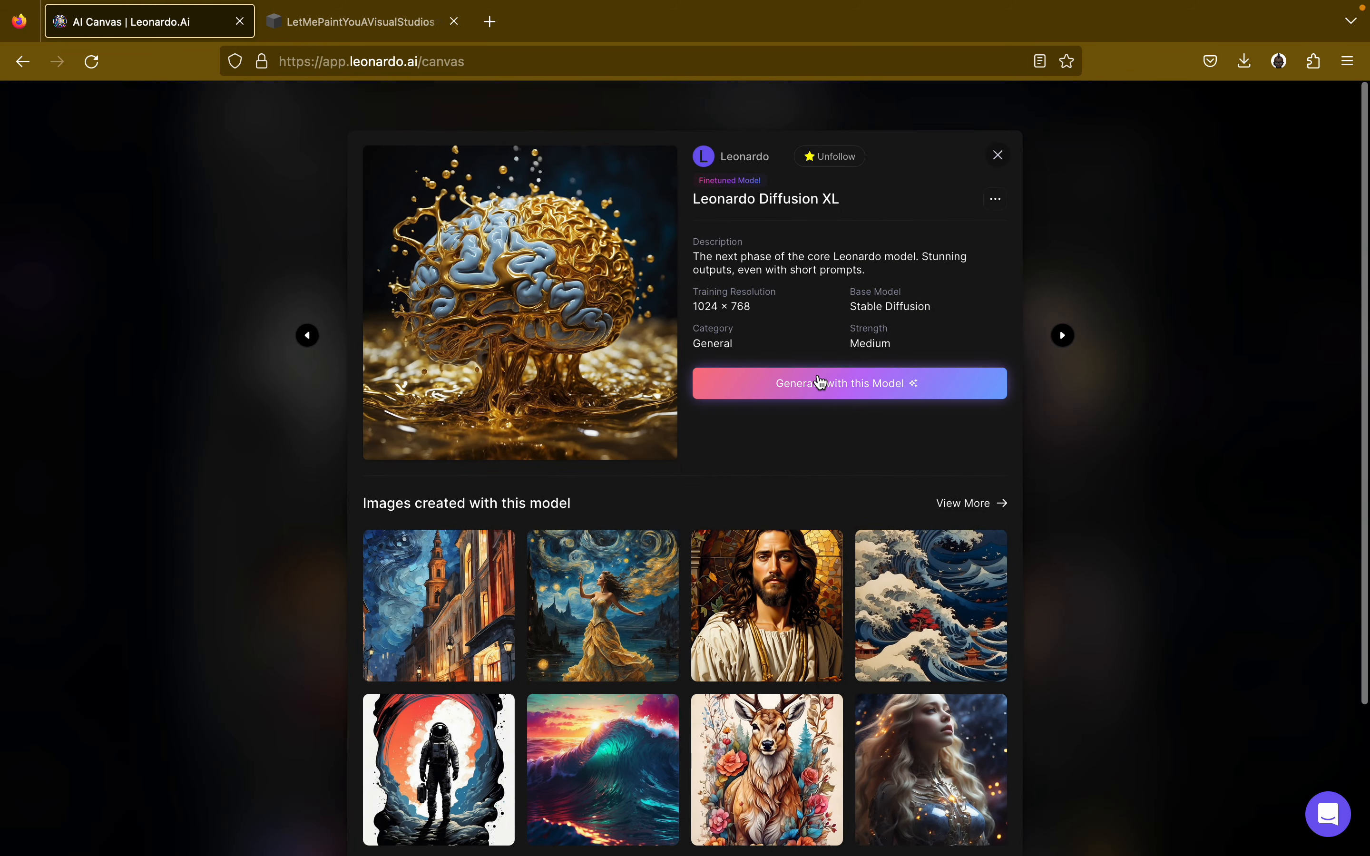
left_click(824, 380)
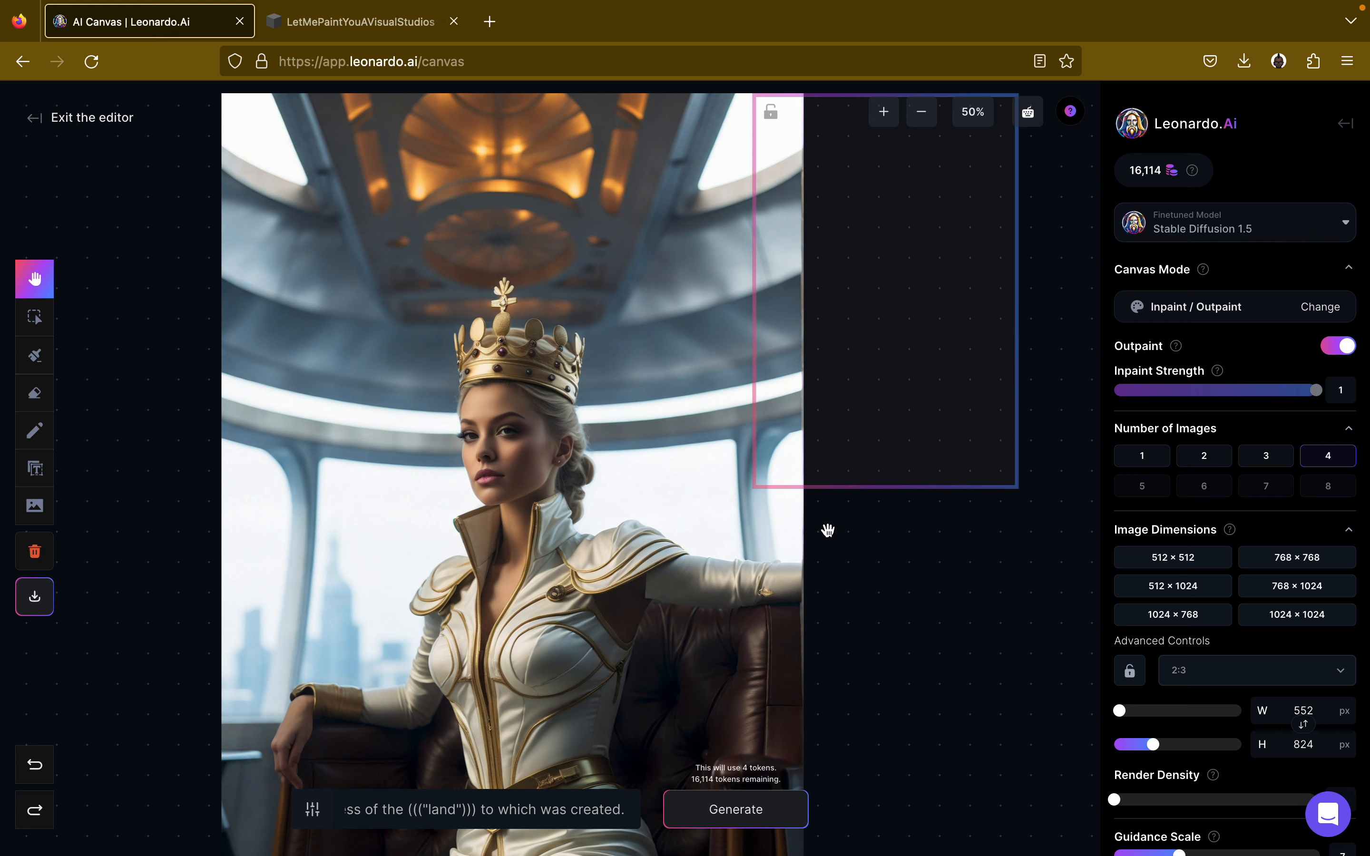
Clear the whole canvas history, including the seated queen image.
scroll(826, 639, "down", 2)
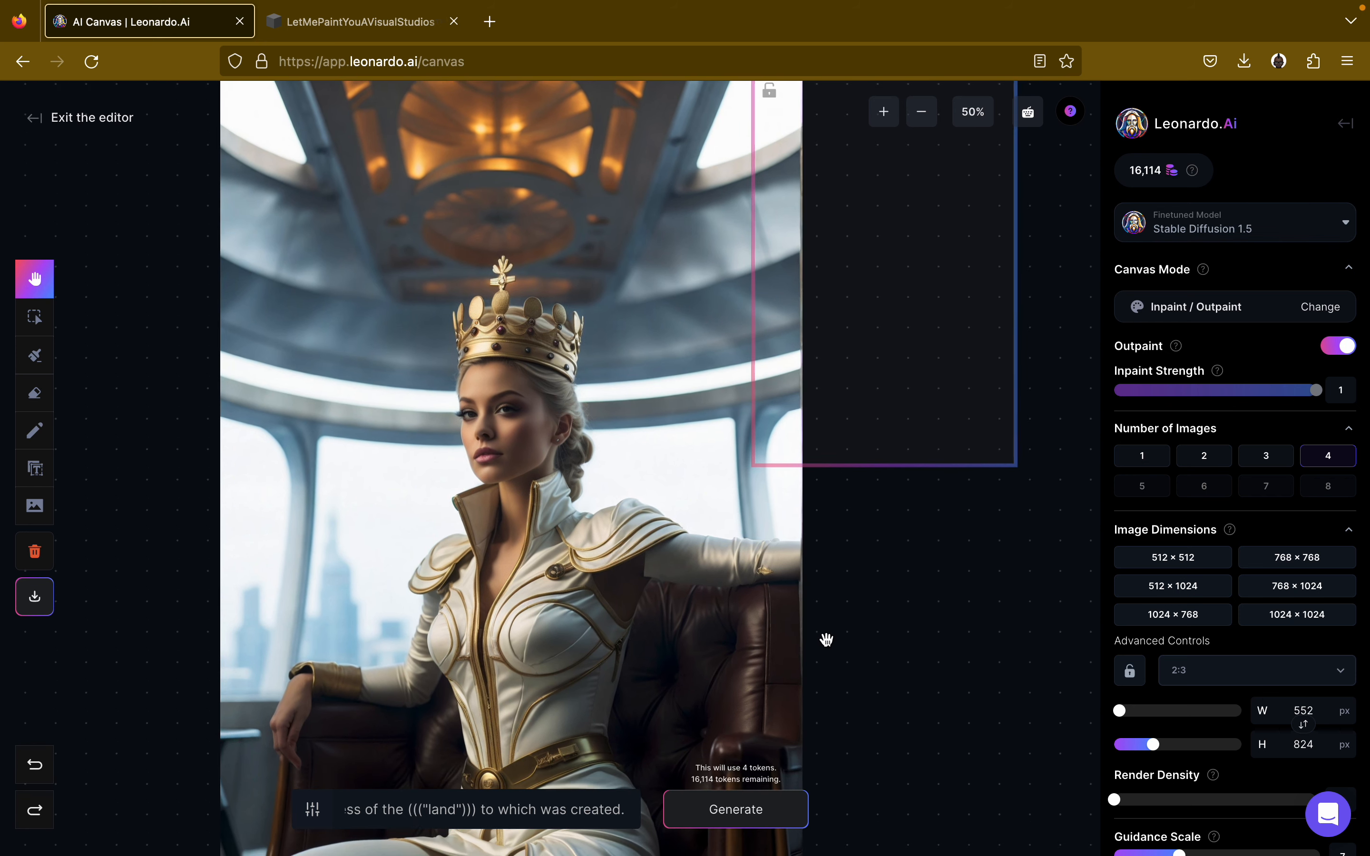
left_click(48, 566)
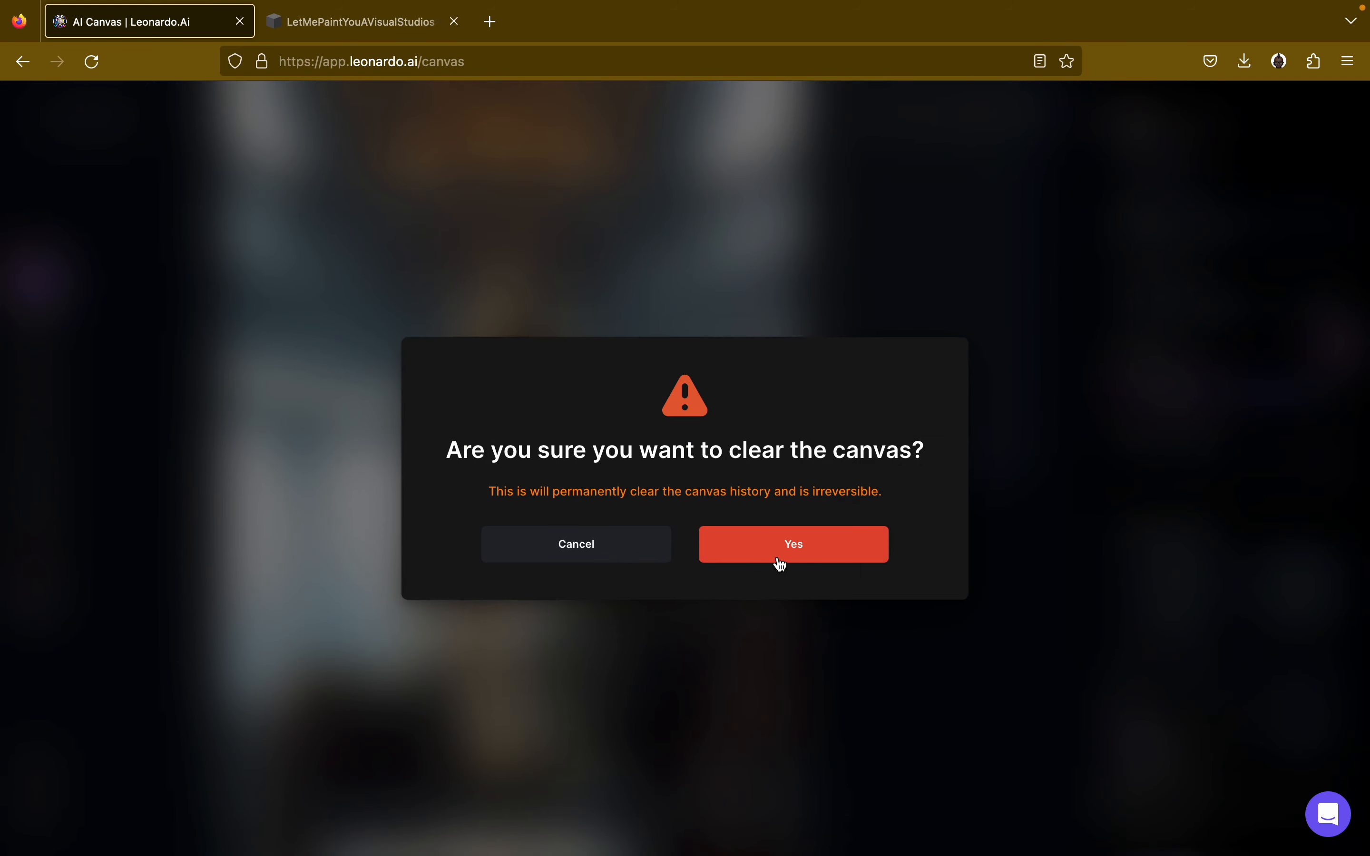
left_click(794, 544)
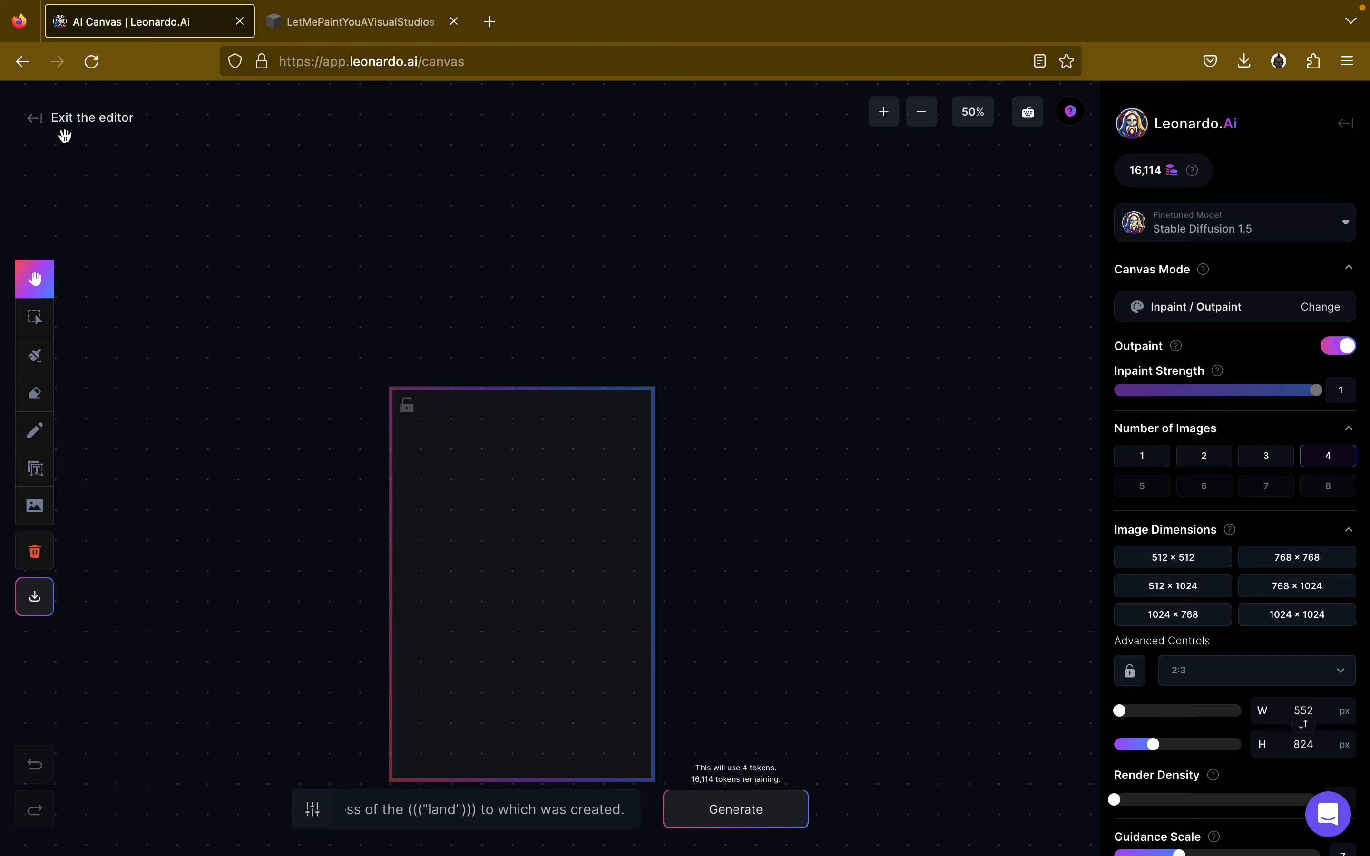
Leave the canvas editor and load more previous generations from the AI Image Generation history.
left_click(47, 125)
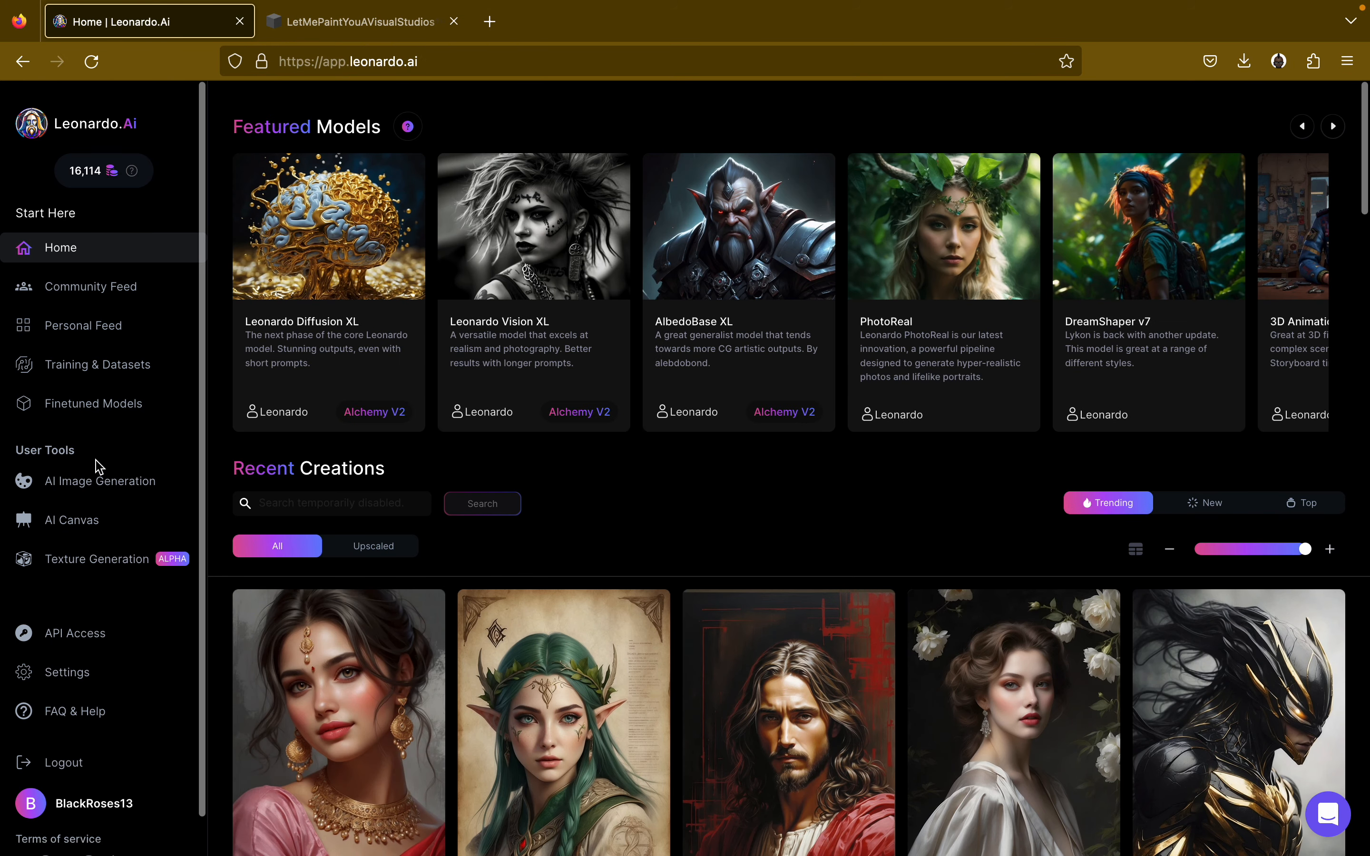
left_click(98, 482)
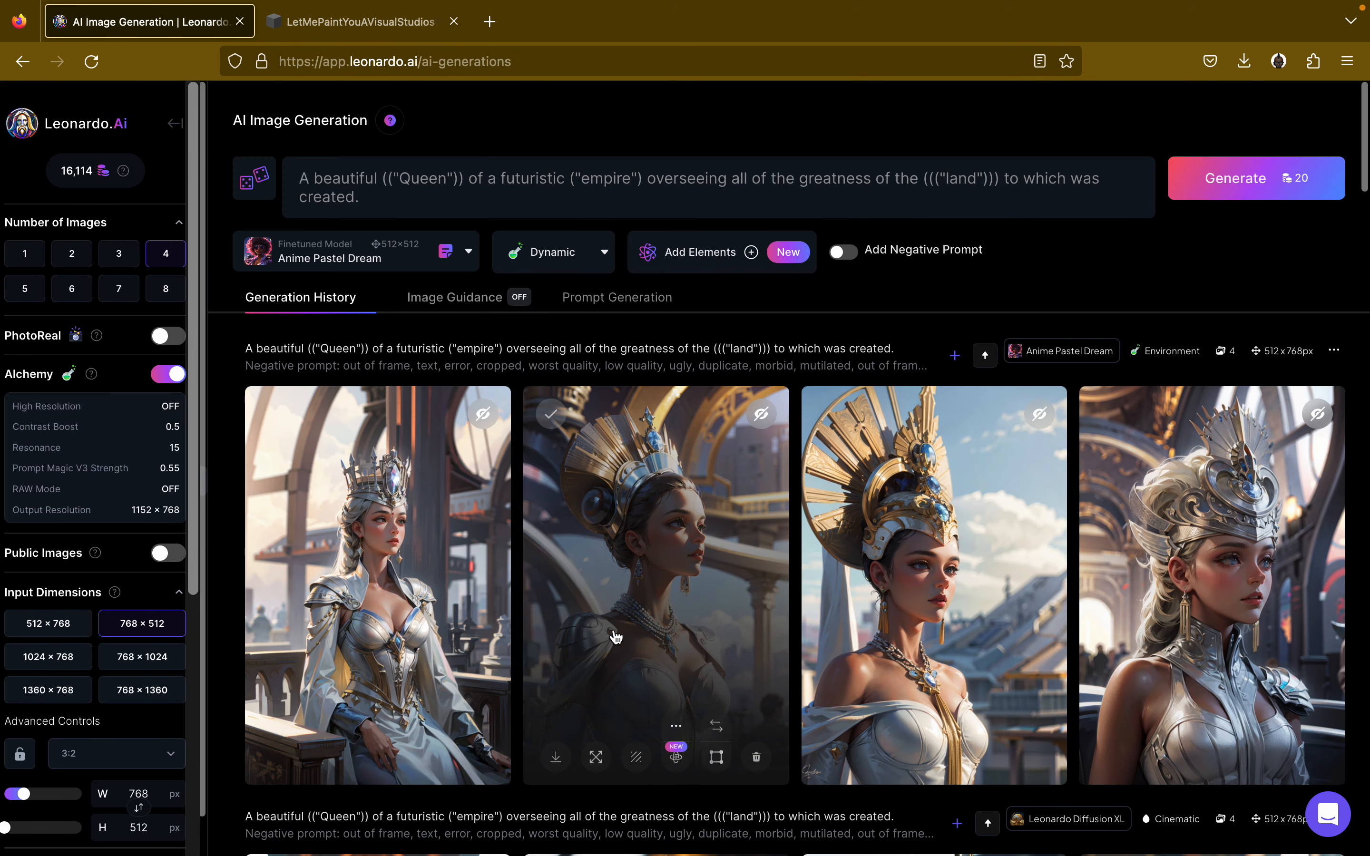
scroll(616, 637, "down", 10)
scroll(616, 637, "down", 15)
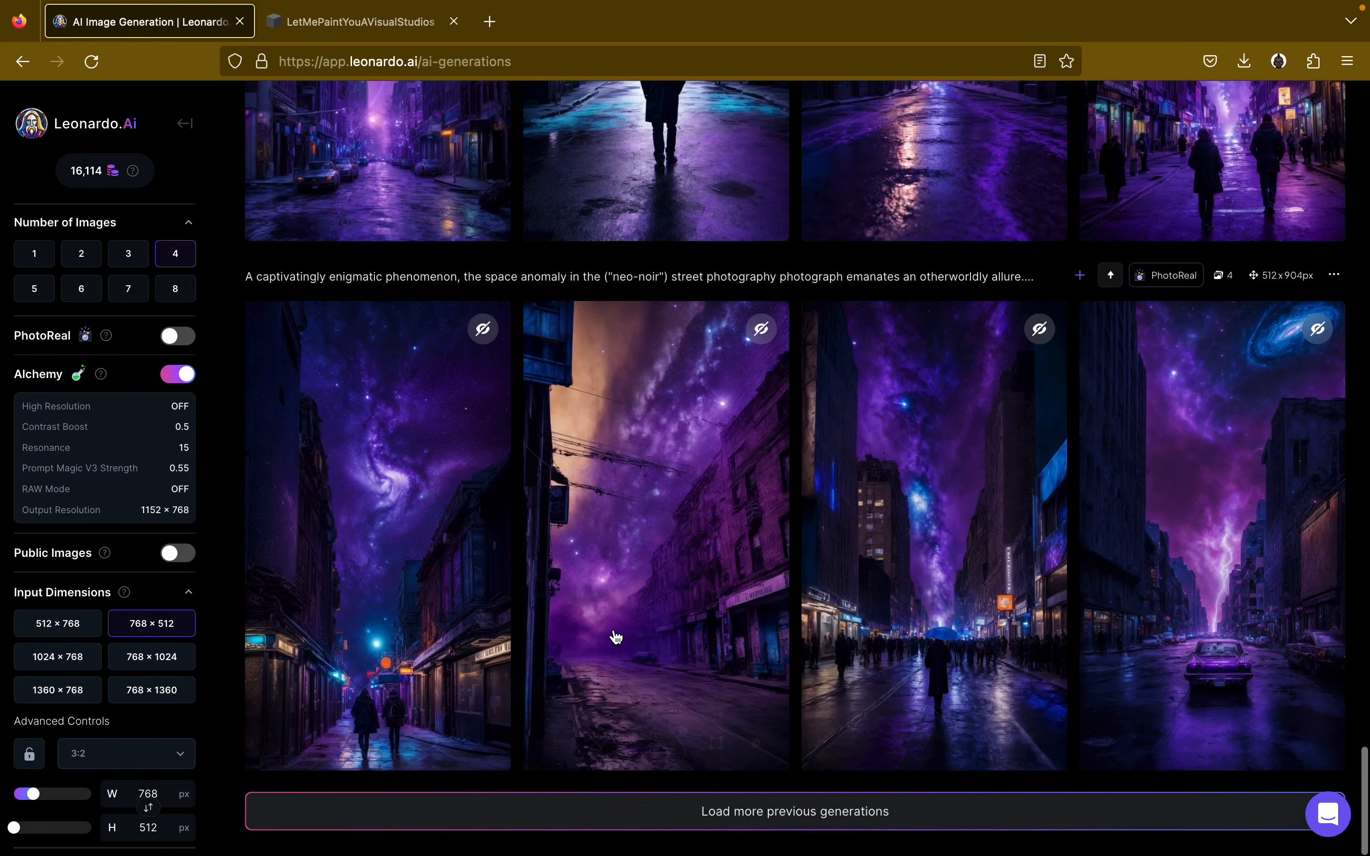
left_click(808, 815)
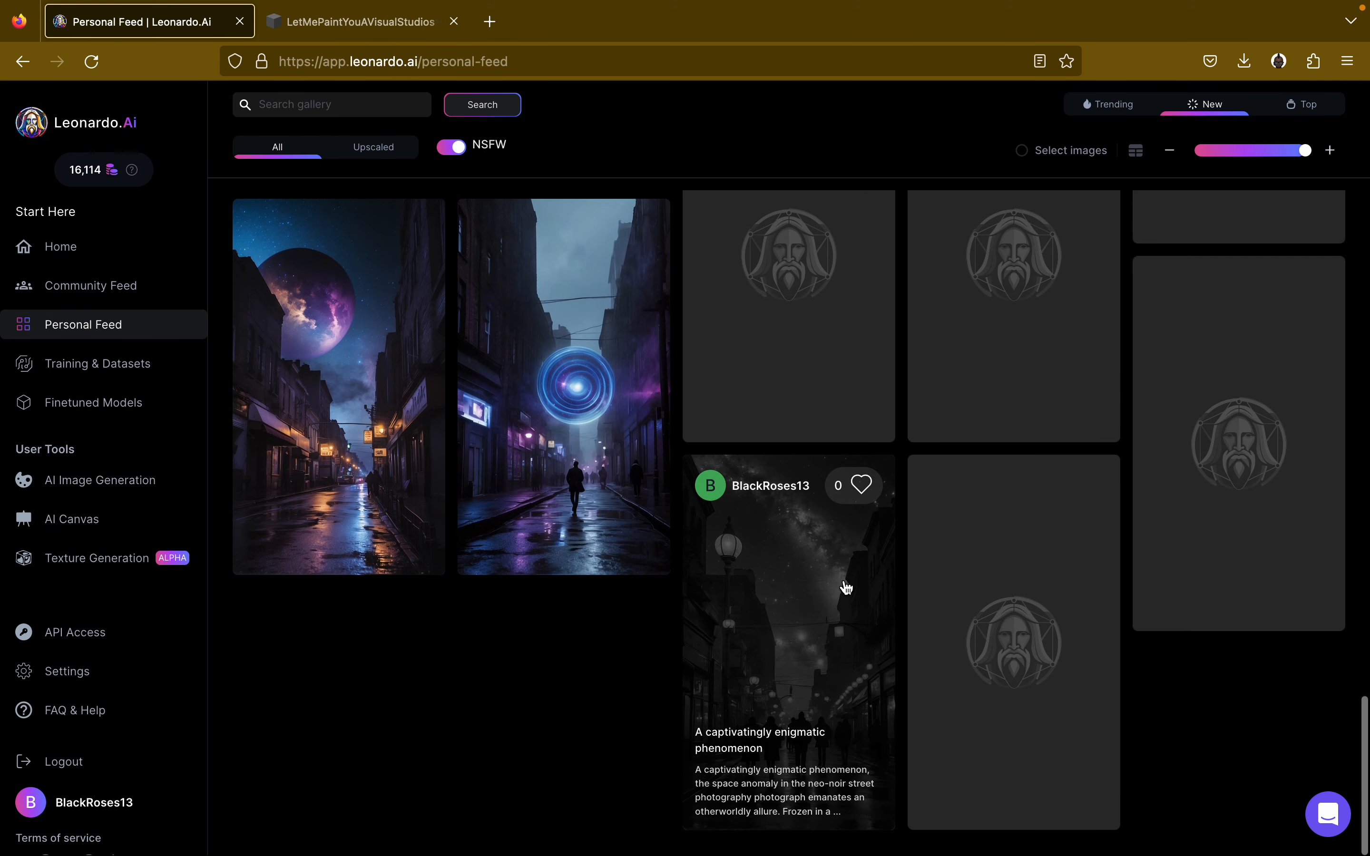
Find the "A mesmerizingly glitched artificial planet" portrait in the personal feed and try to copy its prompt text.
scroll(847, 588, "down", 2)
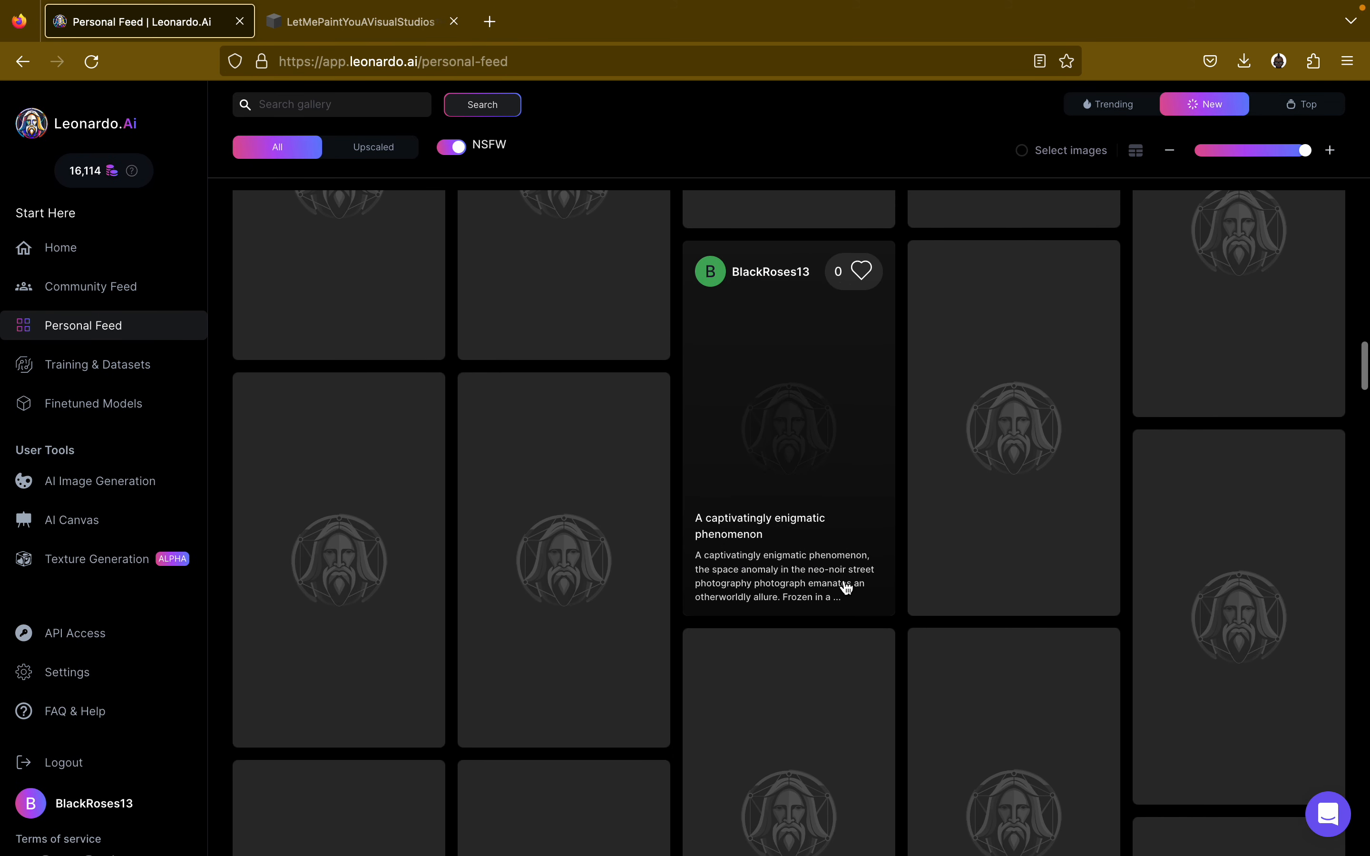
scroll(846, 588, "up", 3)
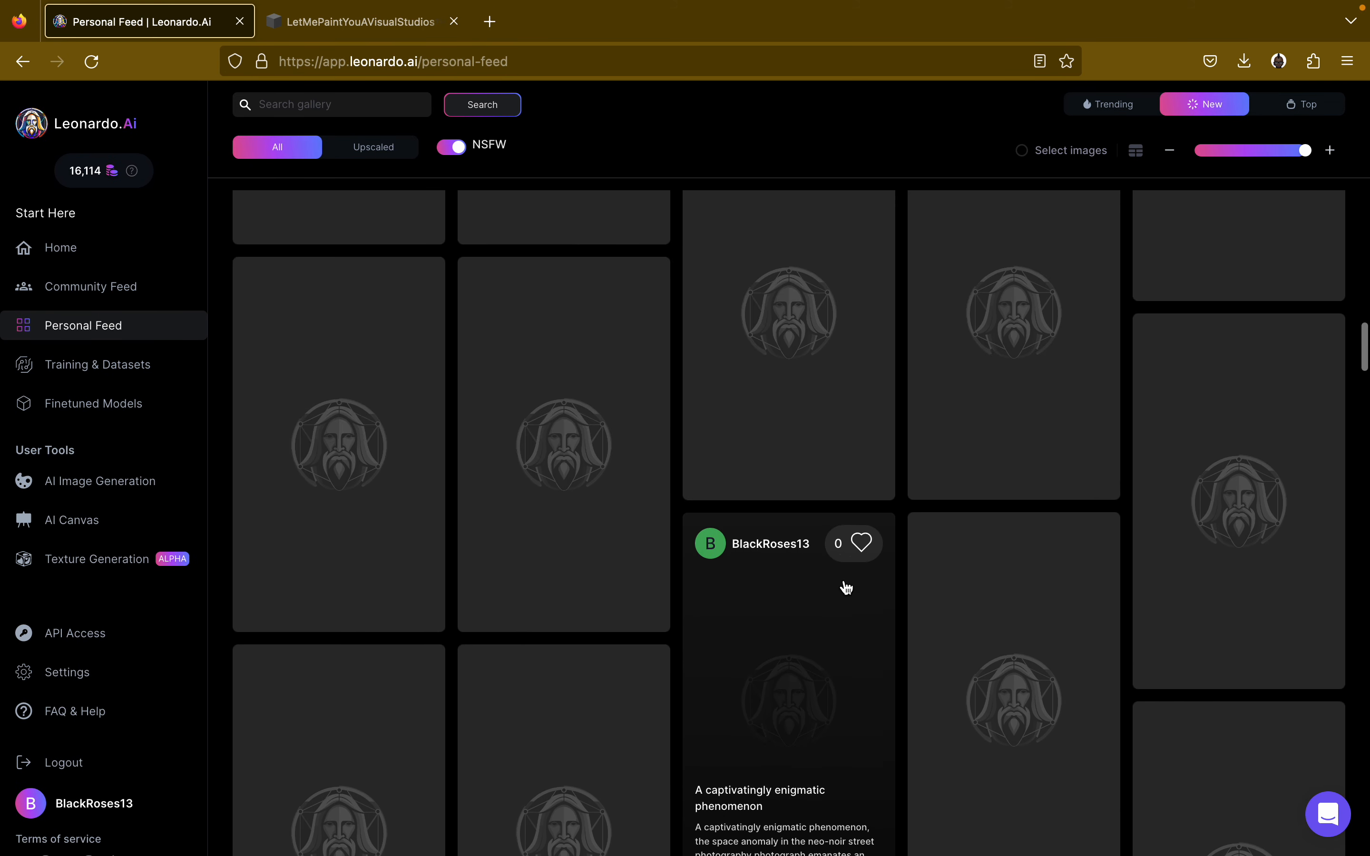
scroll(846, 588, "down", 20)
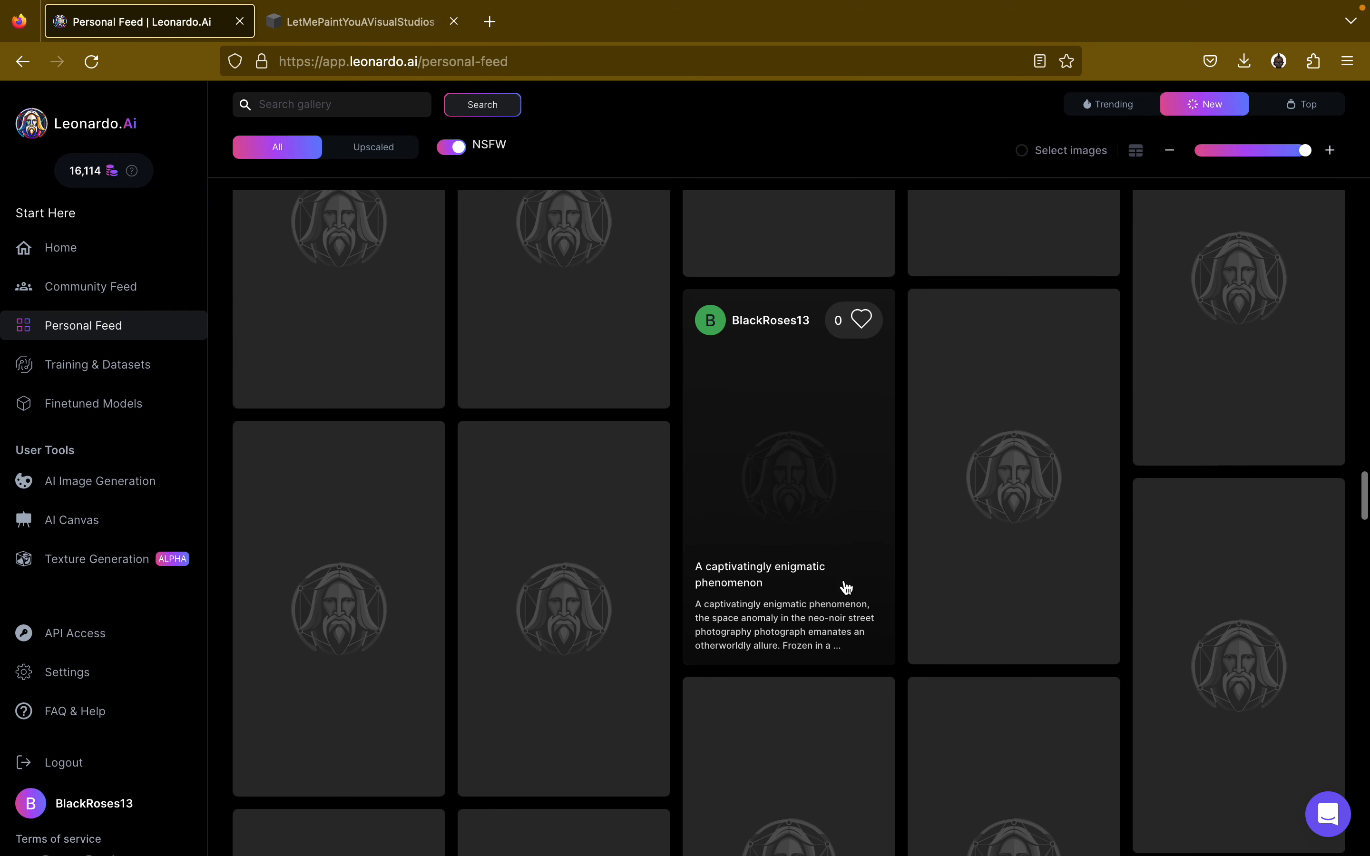
scroll(847, 588, "down", 10)
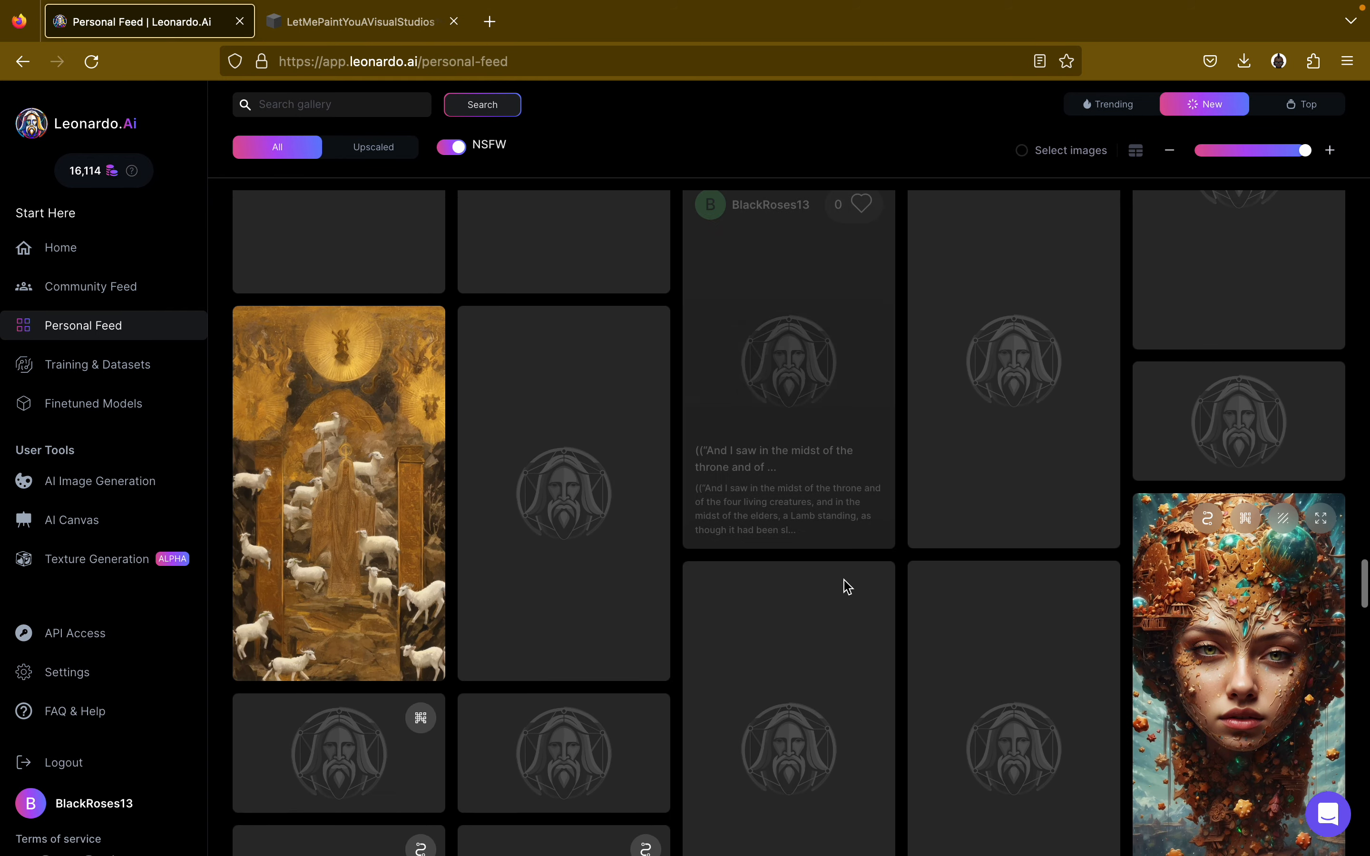
scroll(847, 588, "down", 5)
scroll(1297, 358, "up", 4)
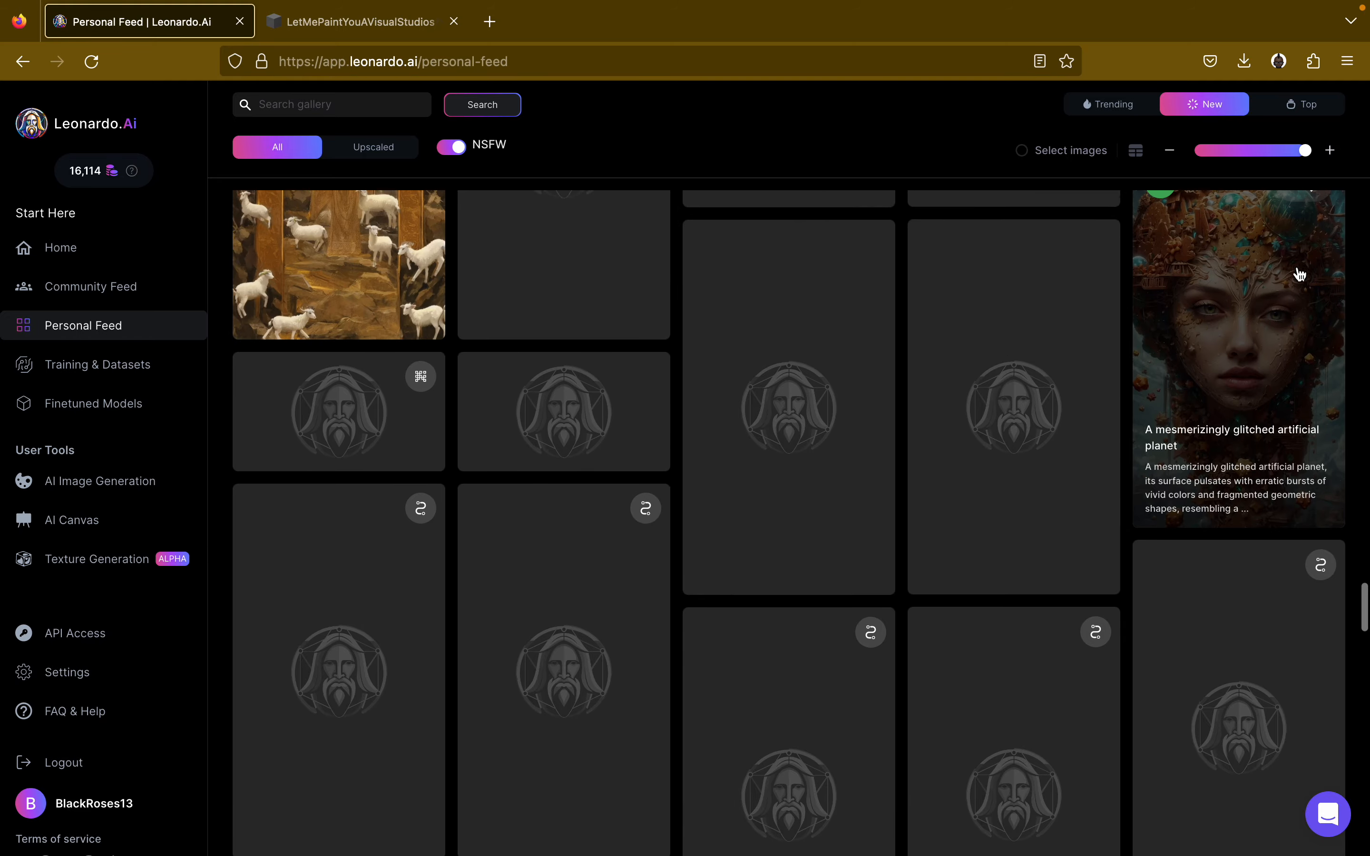
left_click(1223, 363)
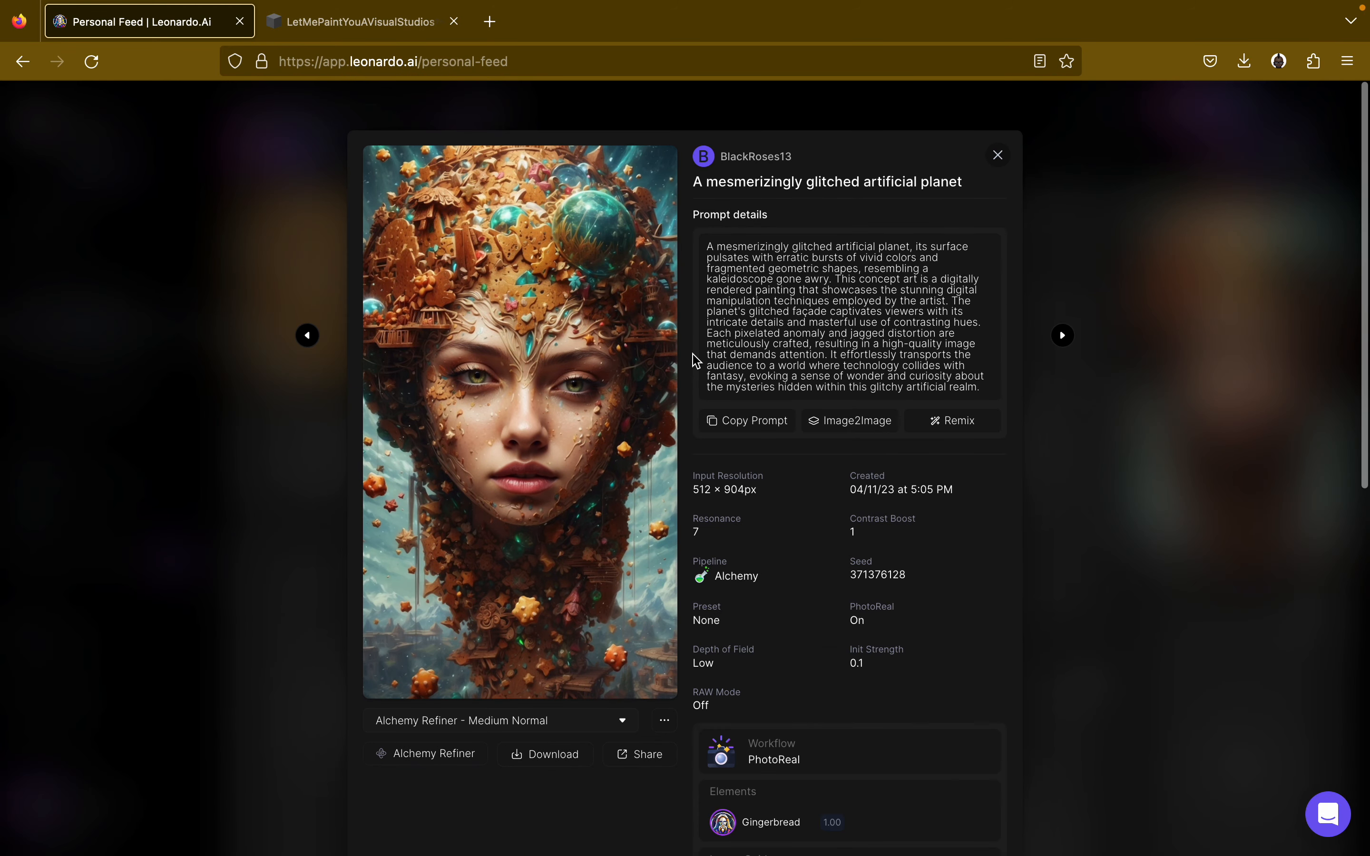
triple_click(835, 357)
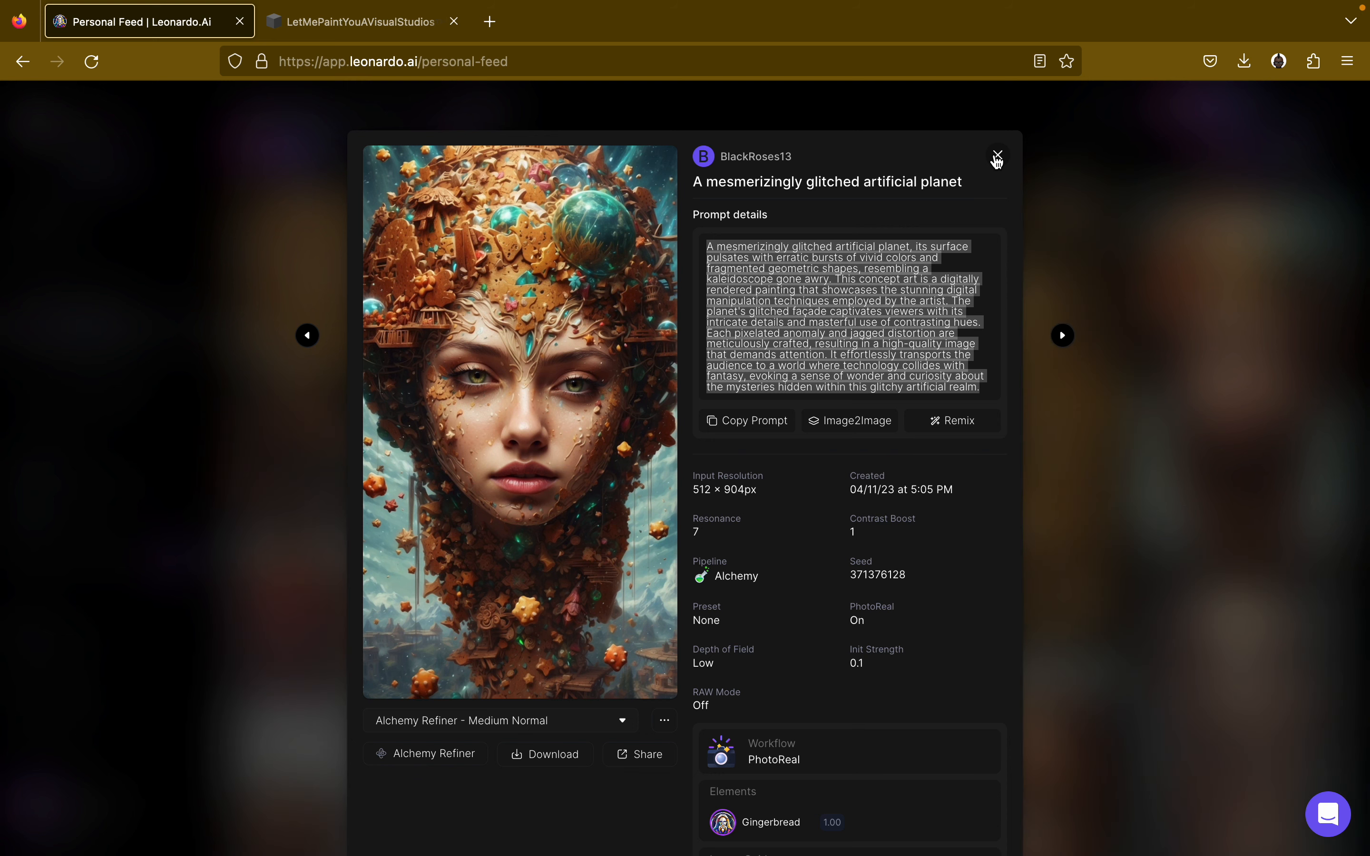
left_click(998, 158)
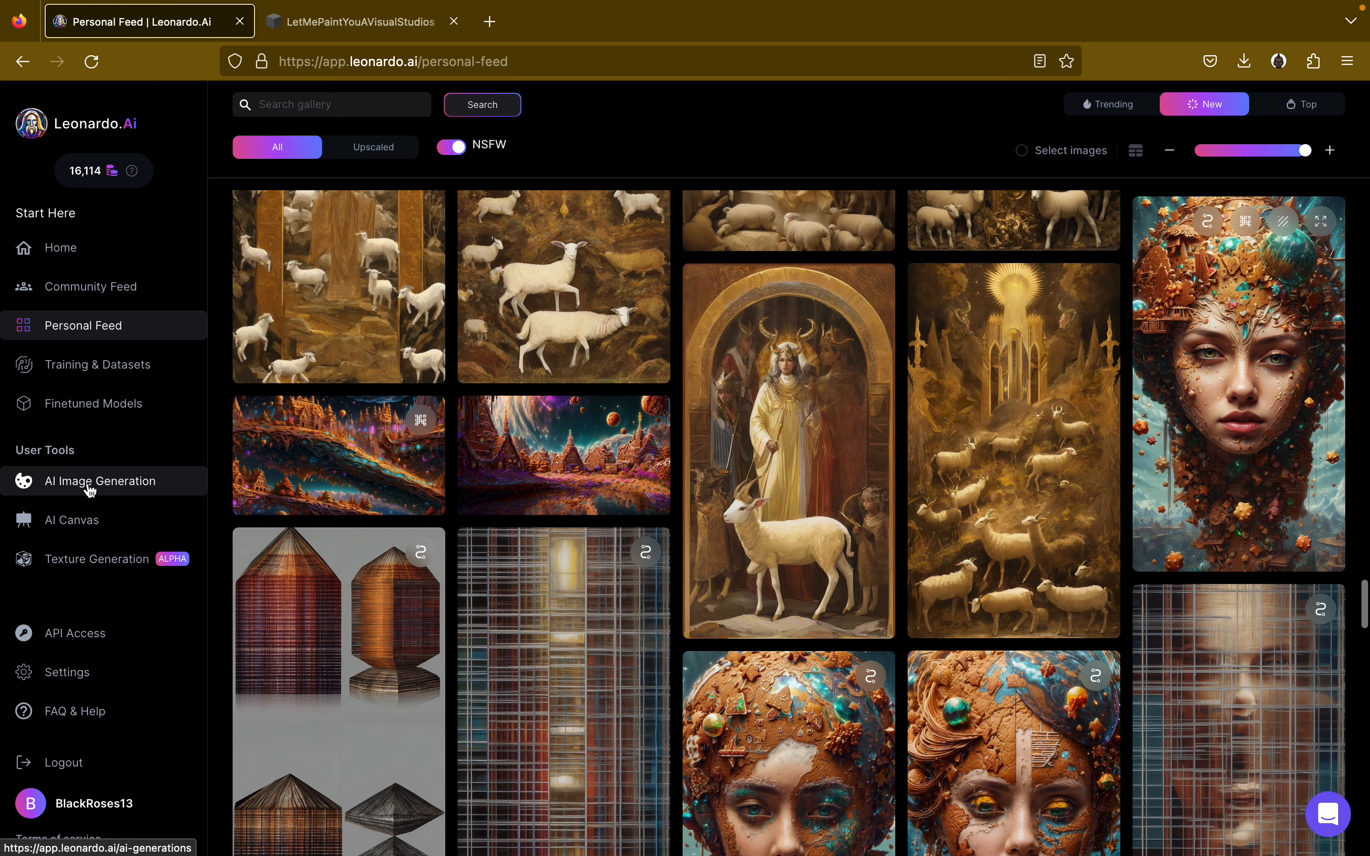
Upload the ornate golden face portrait, the JPEG ending in 11ae5c_0 in Downloads, from the computer onto the AI Canvas.
left_click(86, 519)
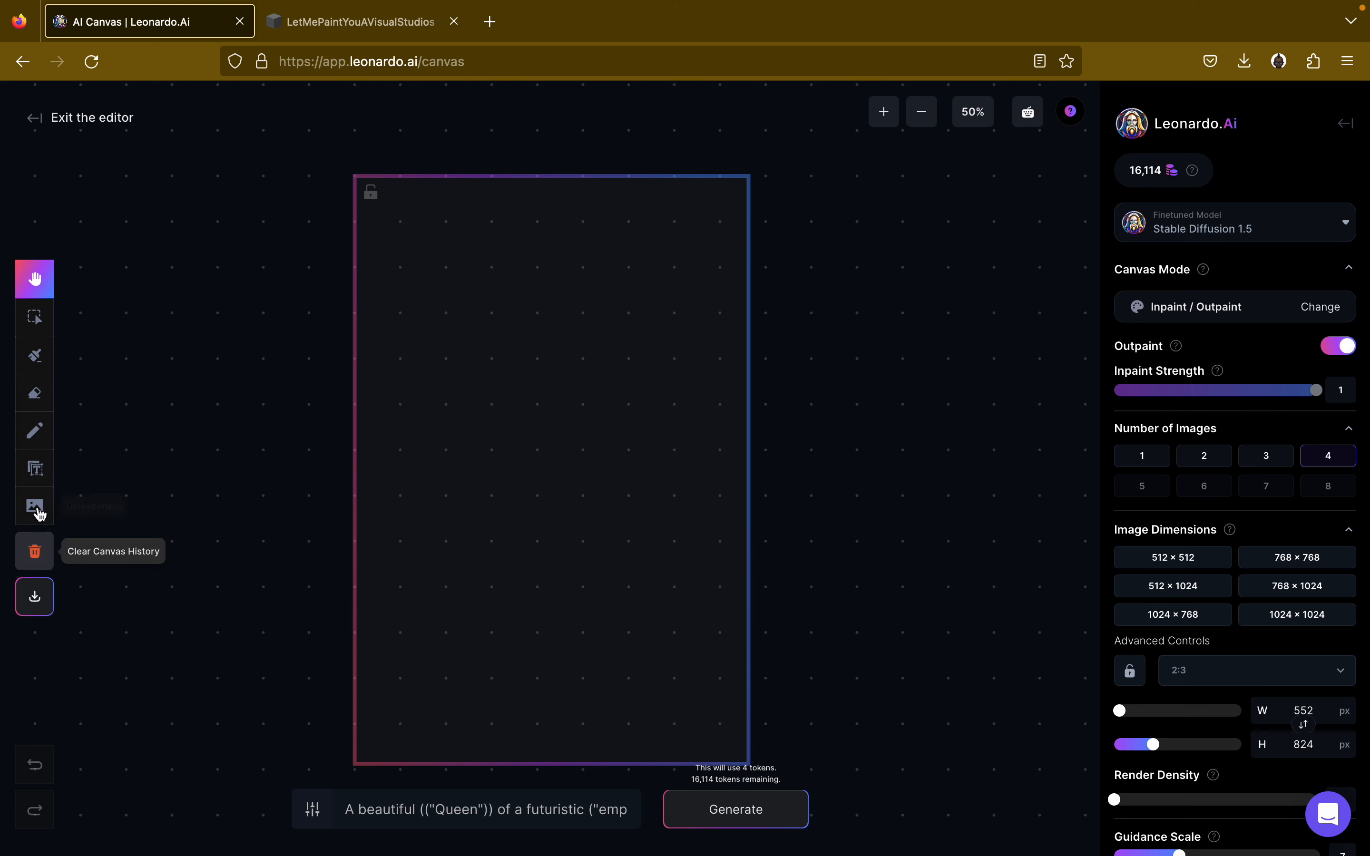
left_click(36, 509)
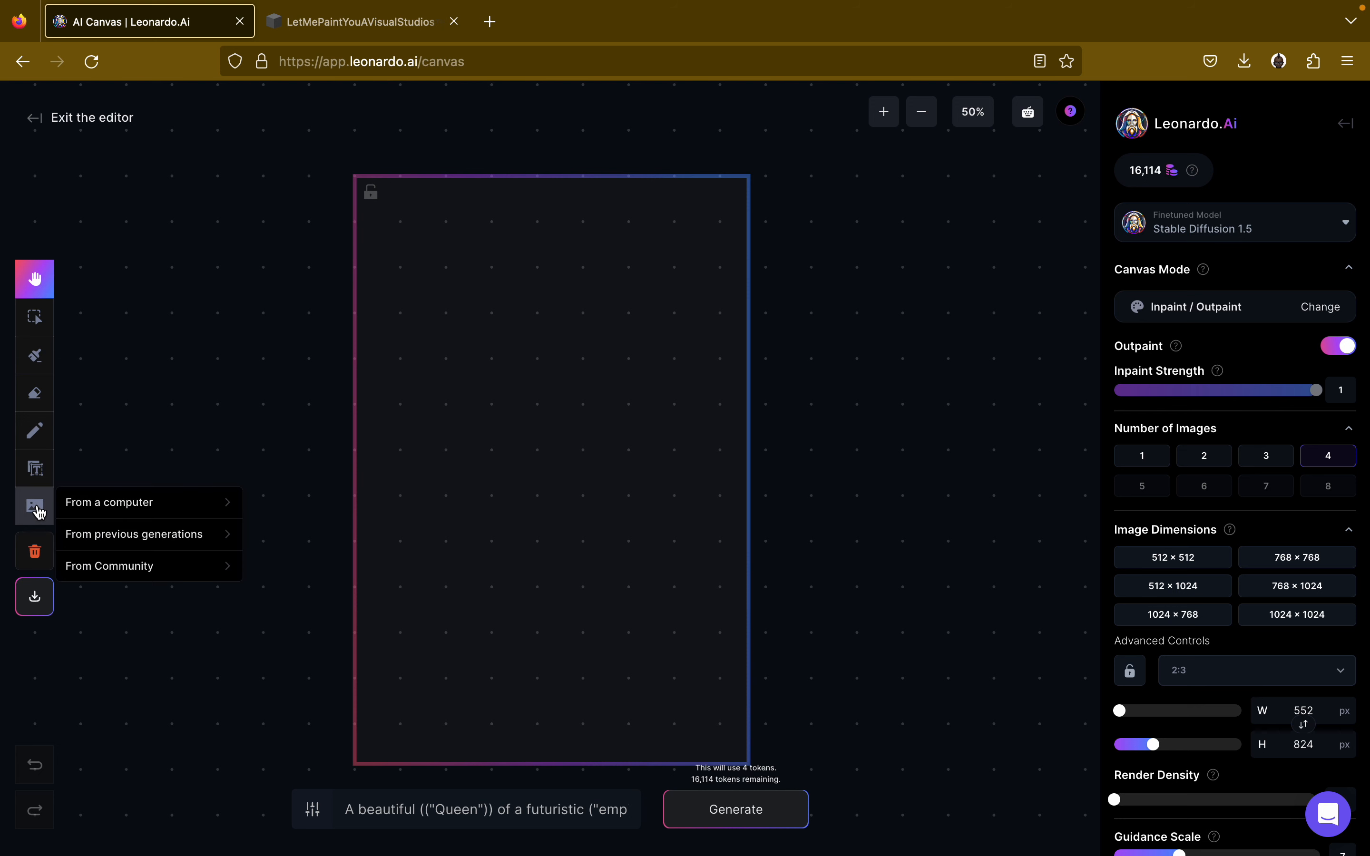
left_click(107, 504)
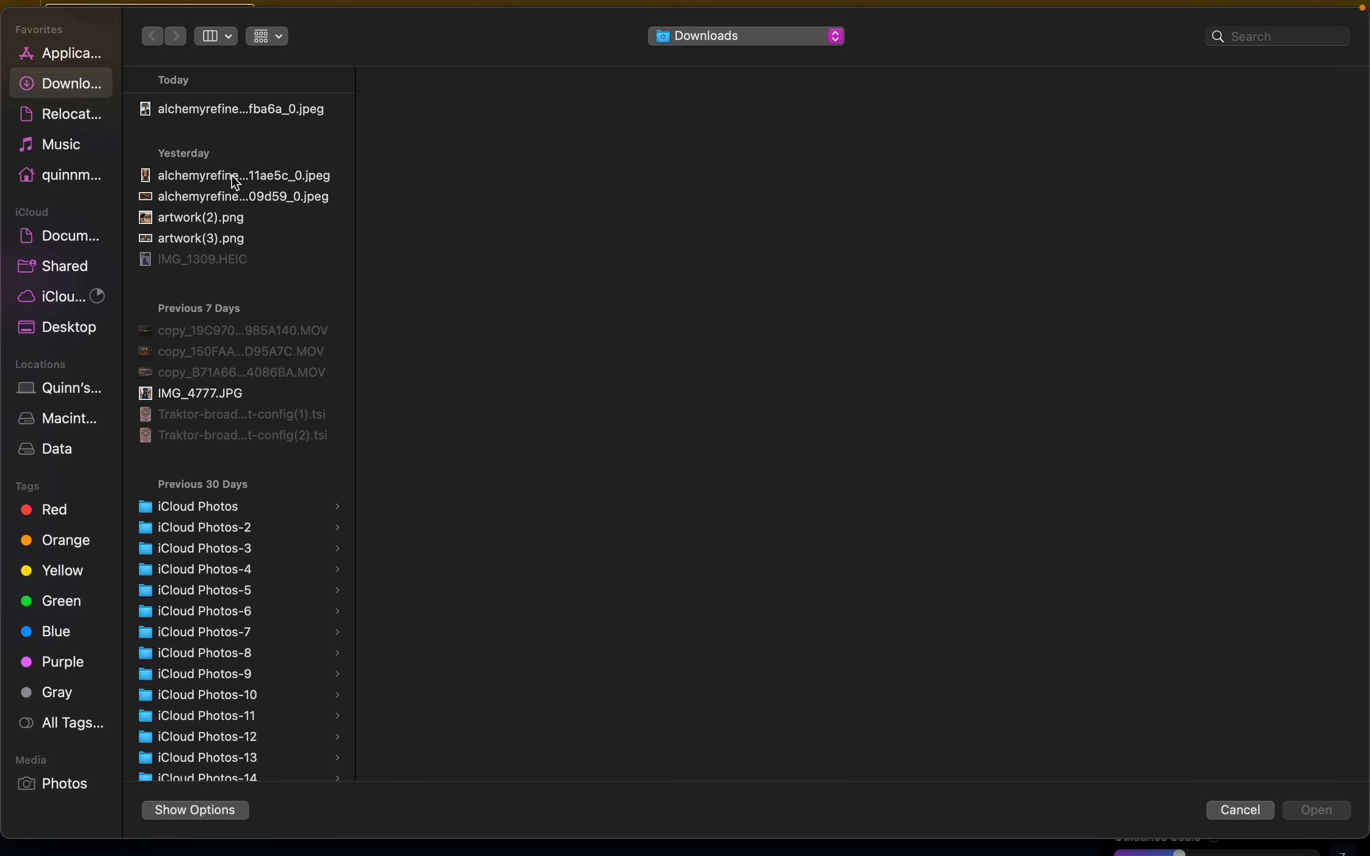
left_click(236, 176)
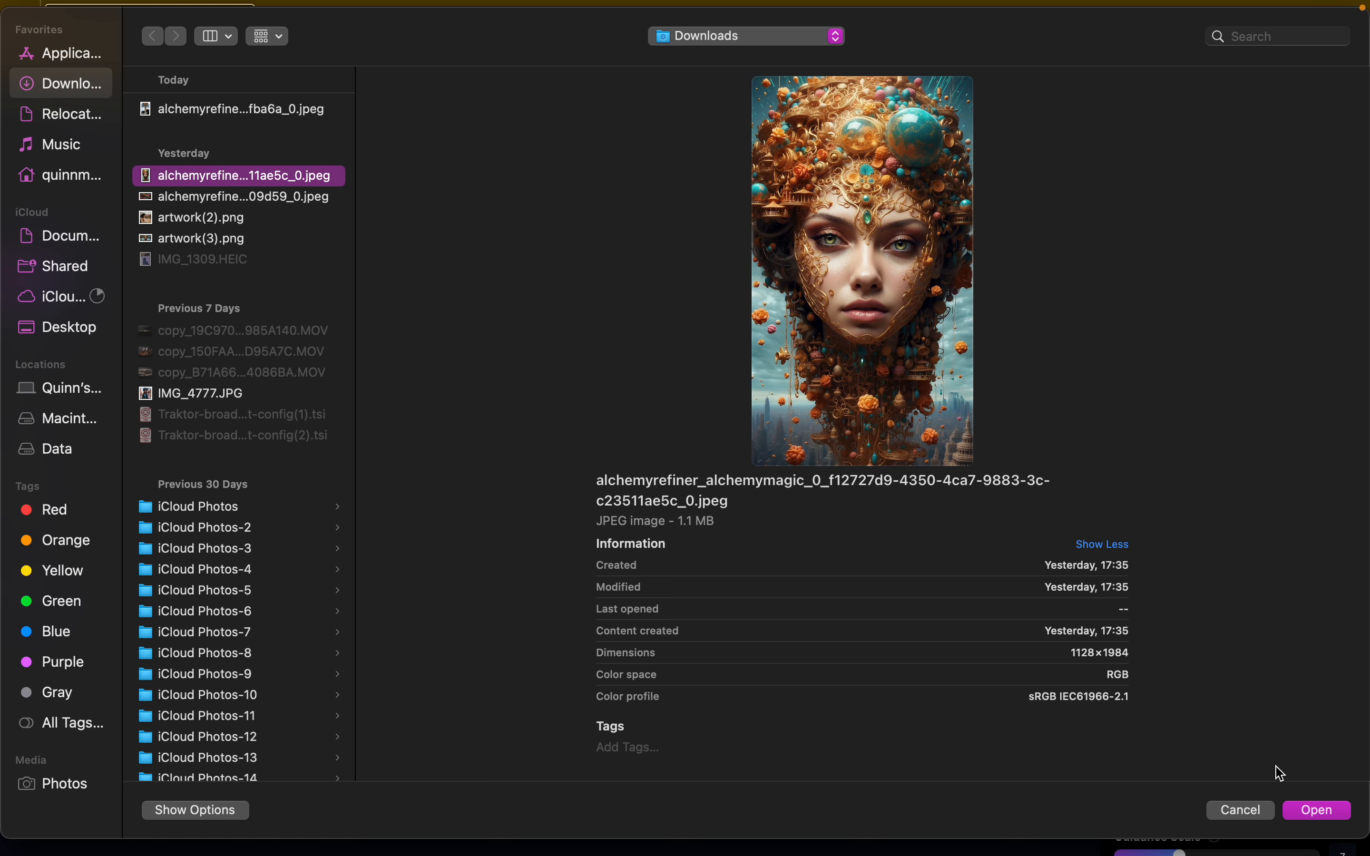
left_click(1309, 814)
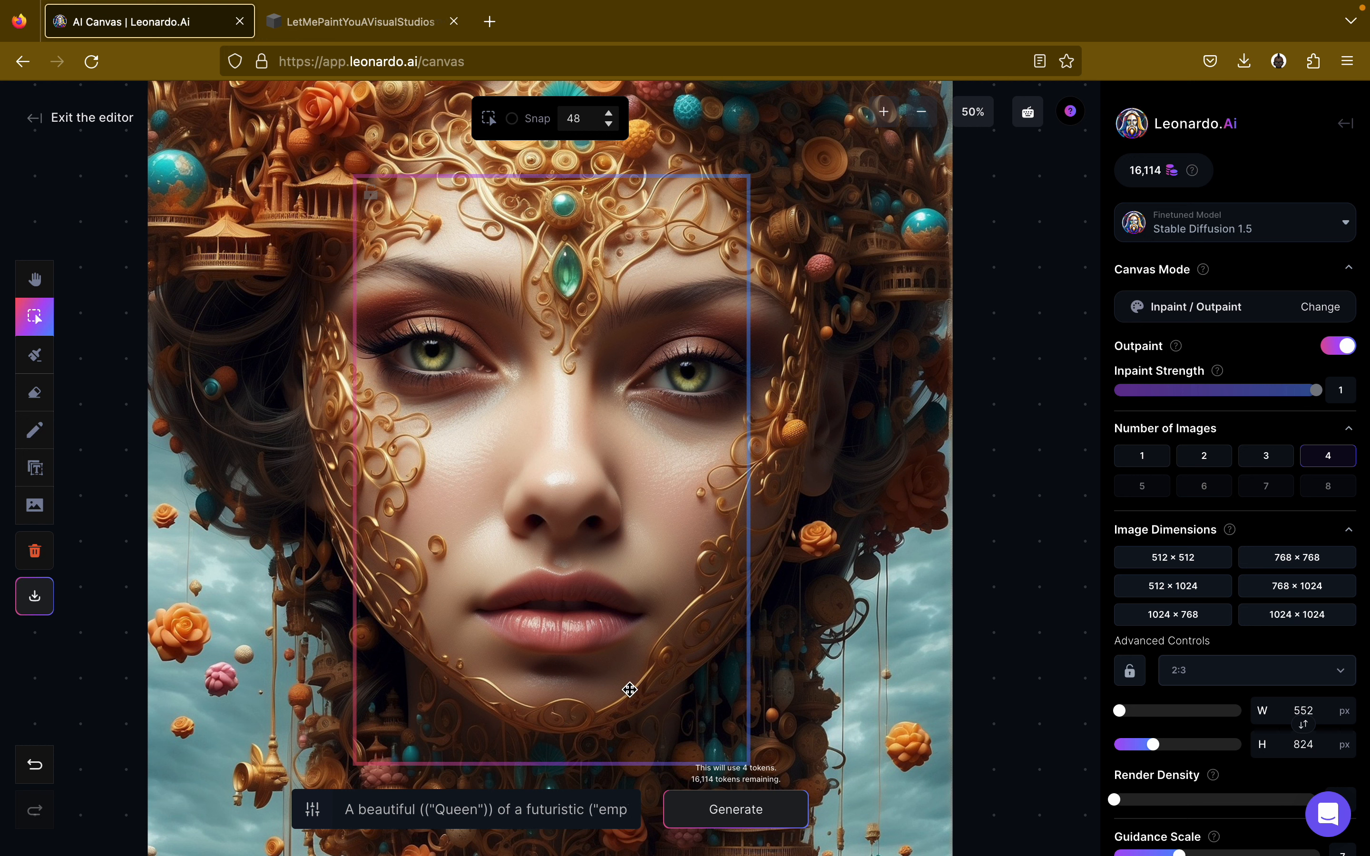
Try to paste the new prompt over the old queen prompt, then empty the canvas prompt.
triple_click(540, 816)
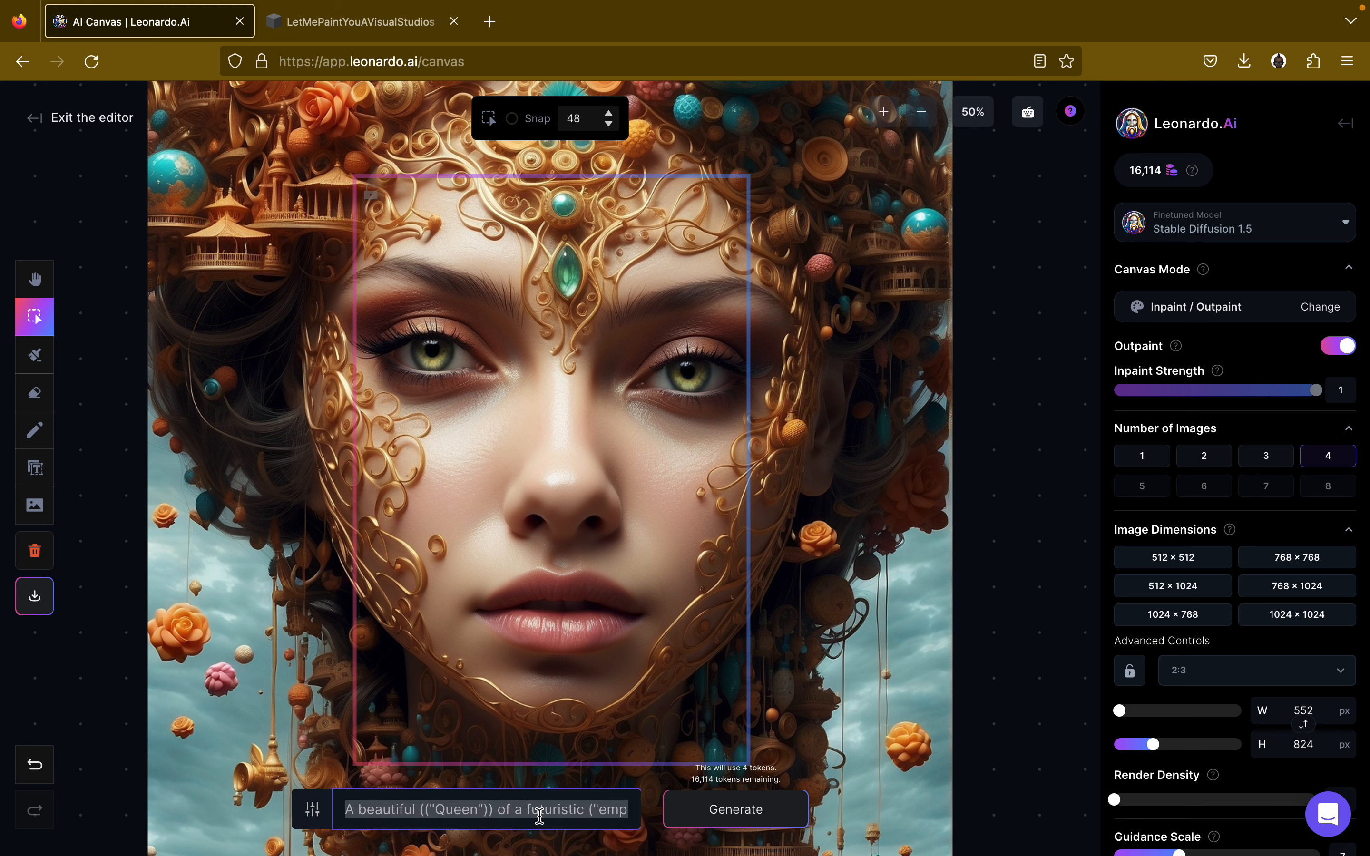
key("super+v")
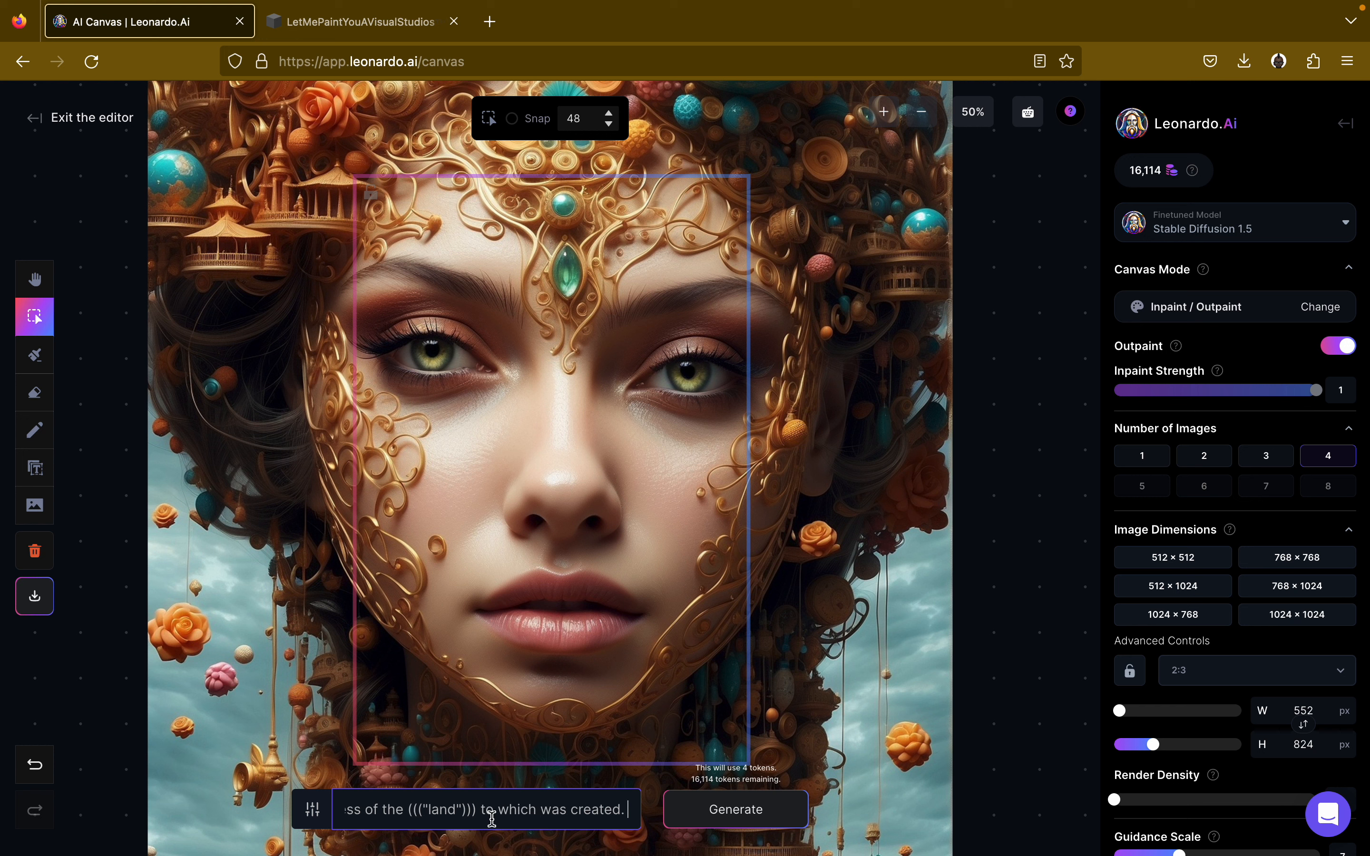
key("super+a")
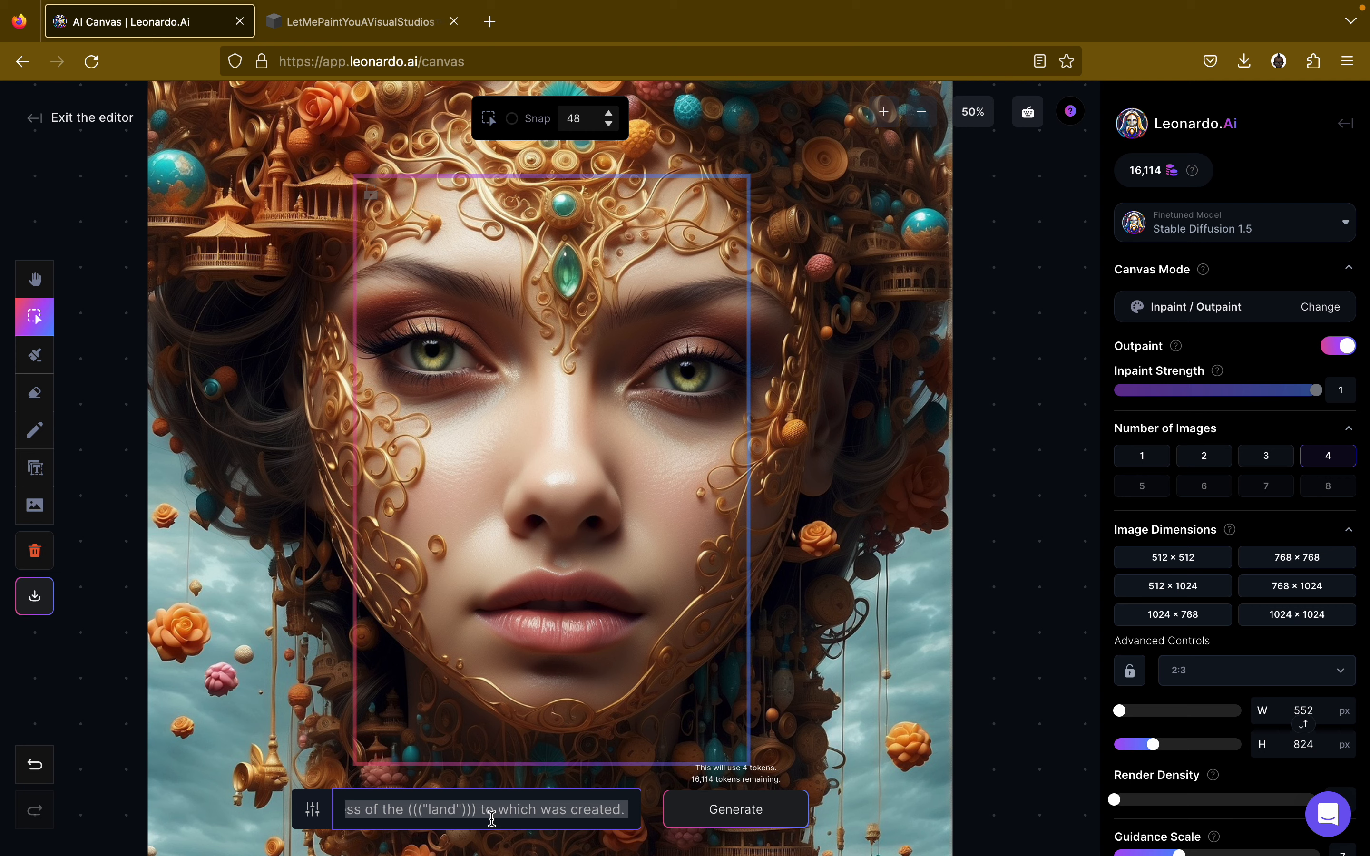
key("BackSpace")
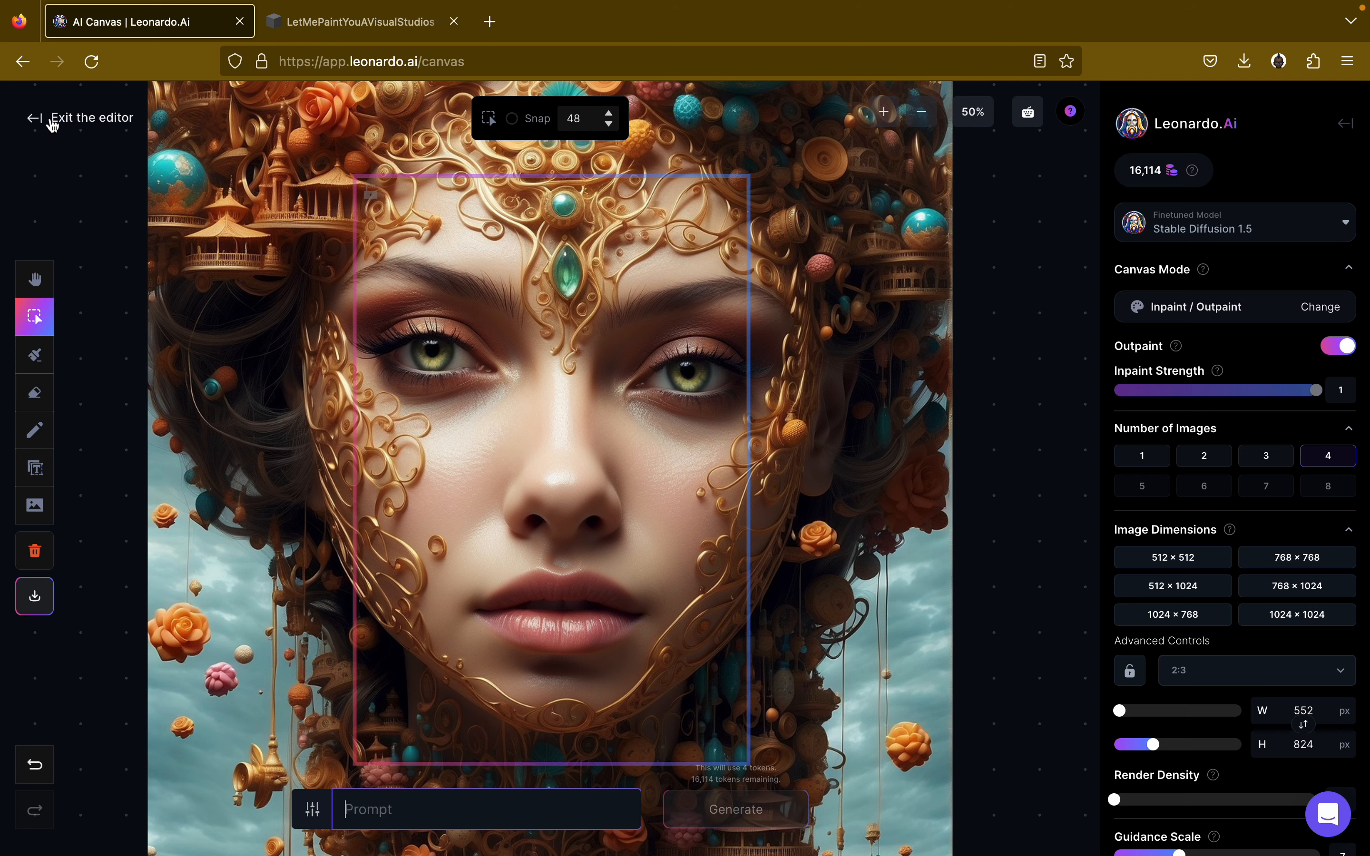
Copy the full prompt of the "A mesmerizingly glitched artificial planet" portrait from the personal feed of previous generations.
left_click(53, 122)
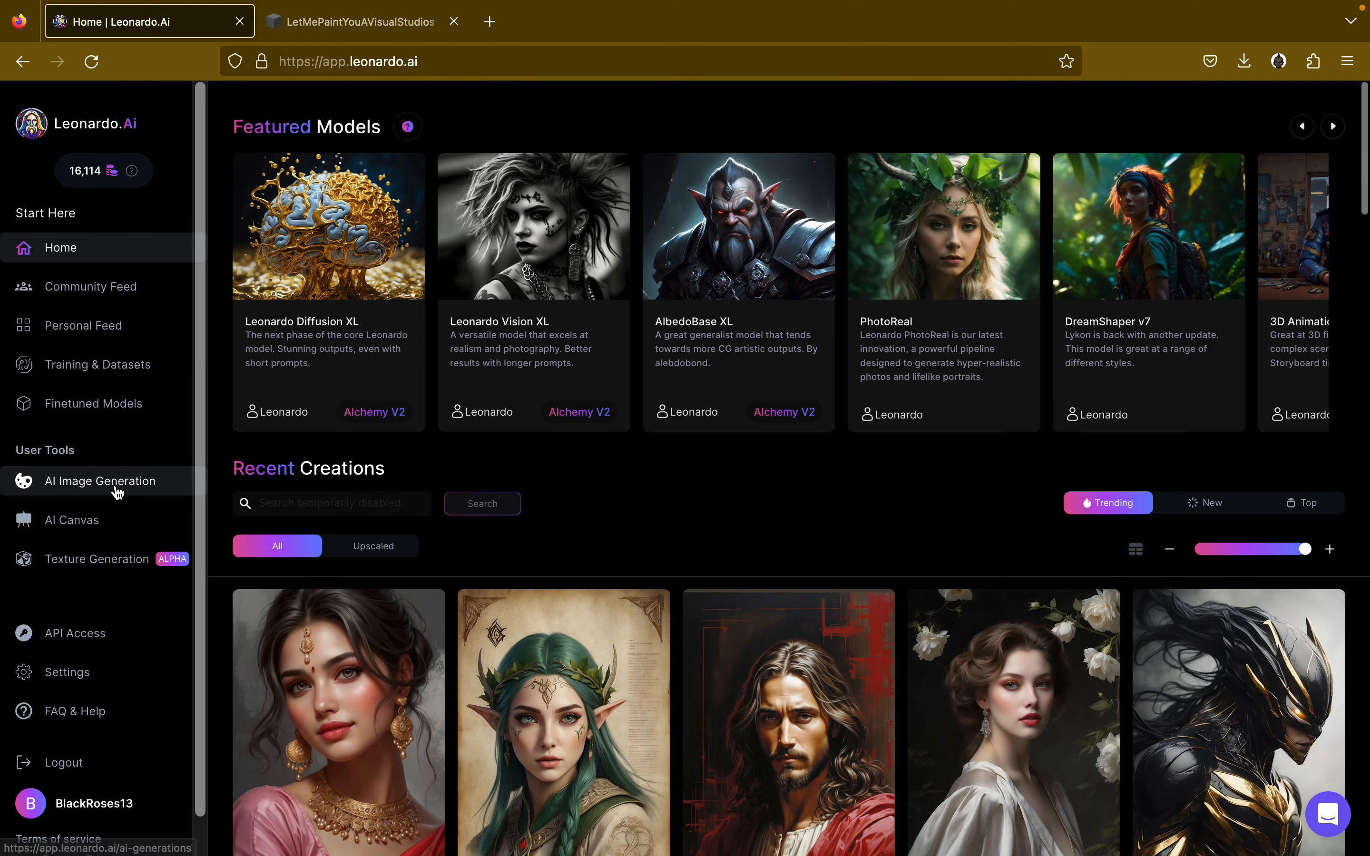
left_click(28, 483)
scroll(804, 621, "down", 20)
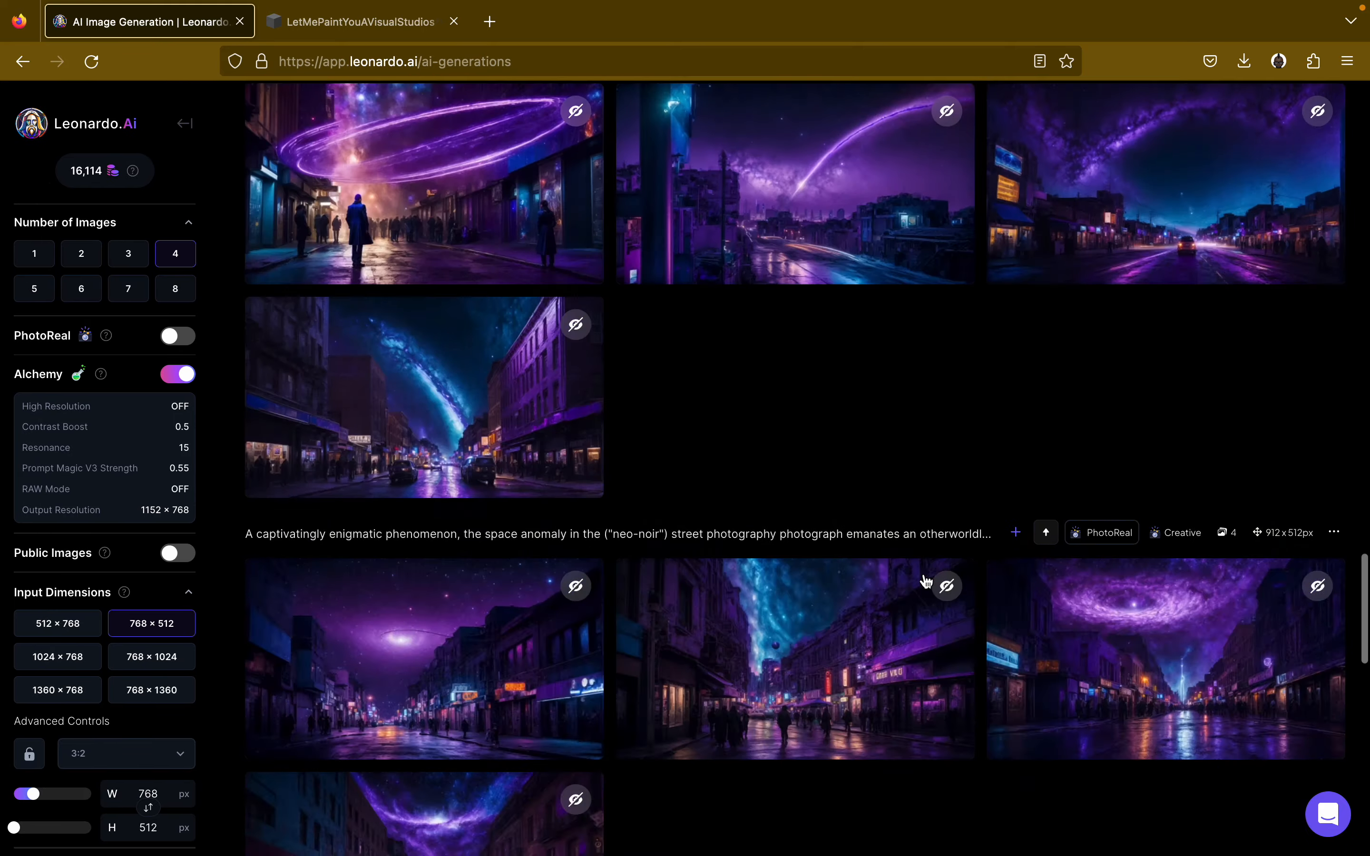
scroll(804, 621, "down", 5)
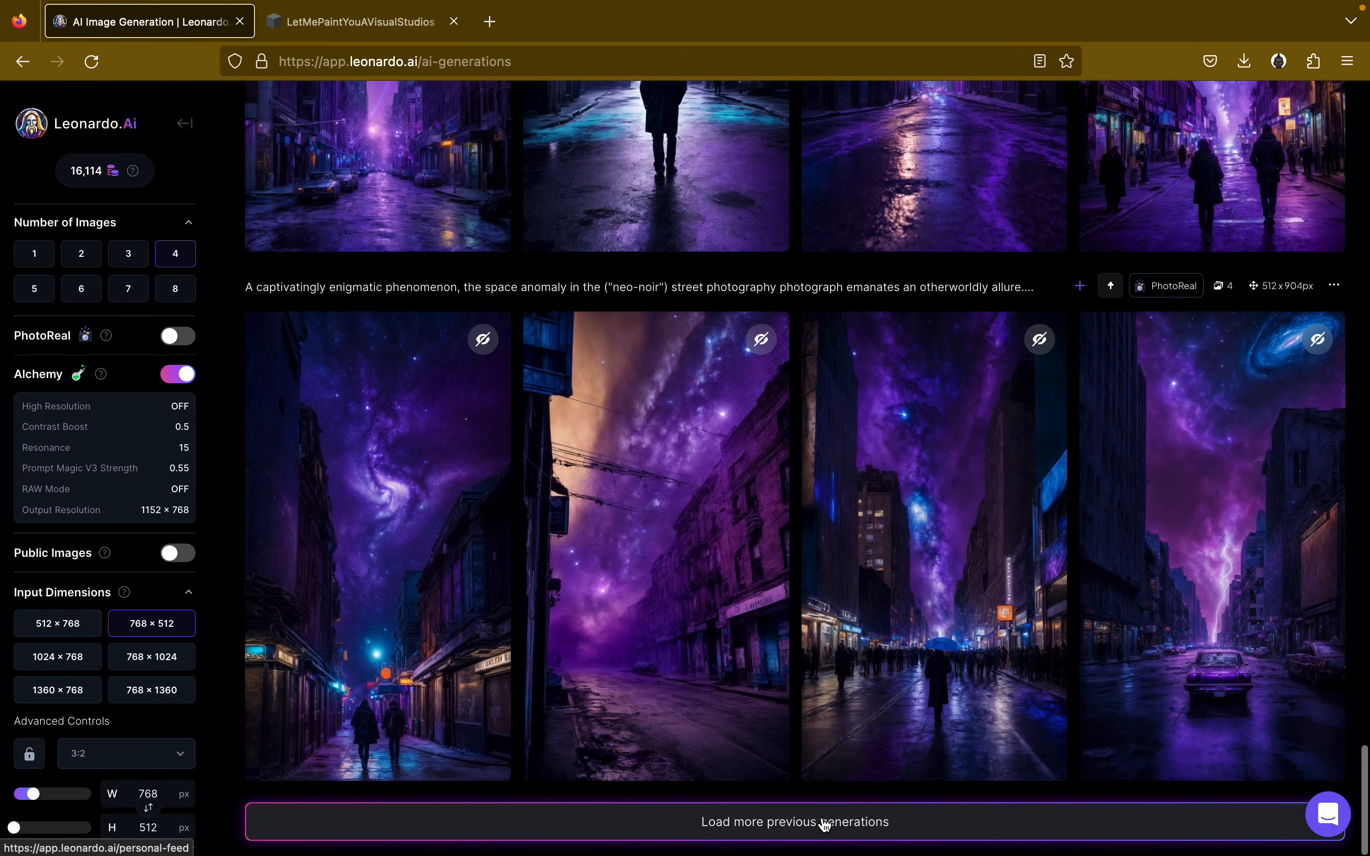
left_click(825, 823)
scroll(1087, 528, "down", 20)
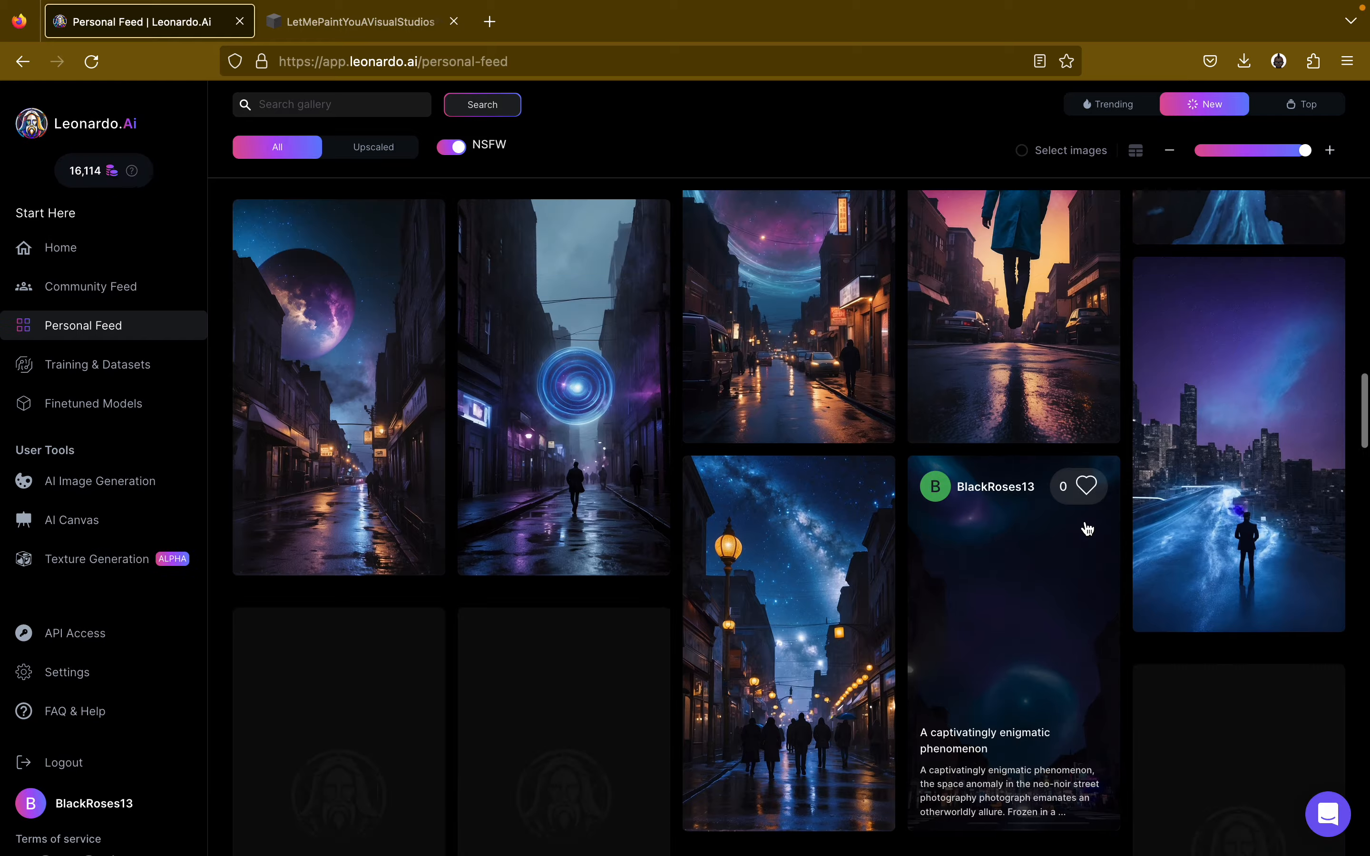
scroll(1087, 528, "down", 3)
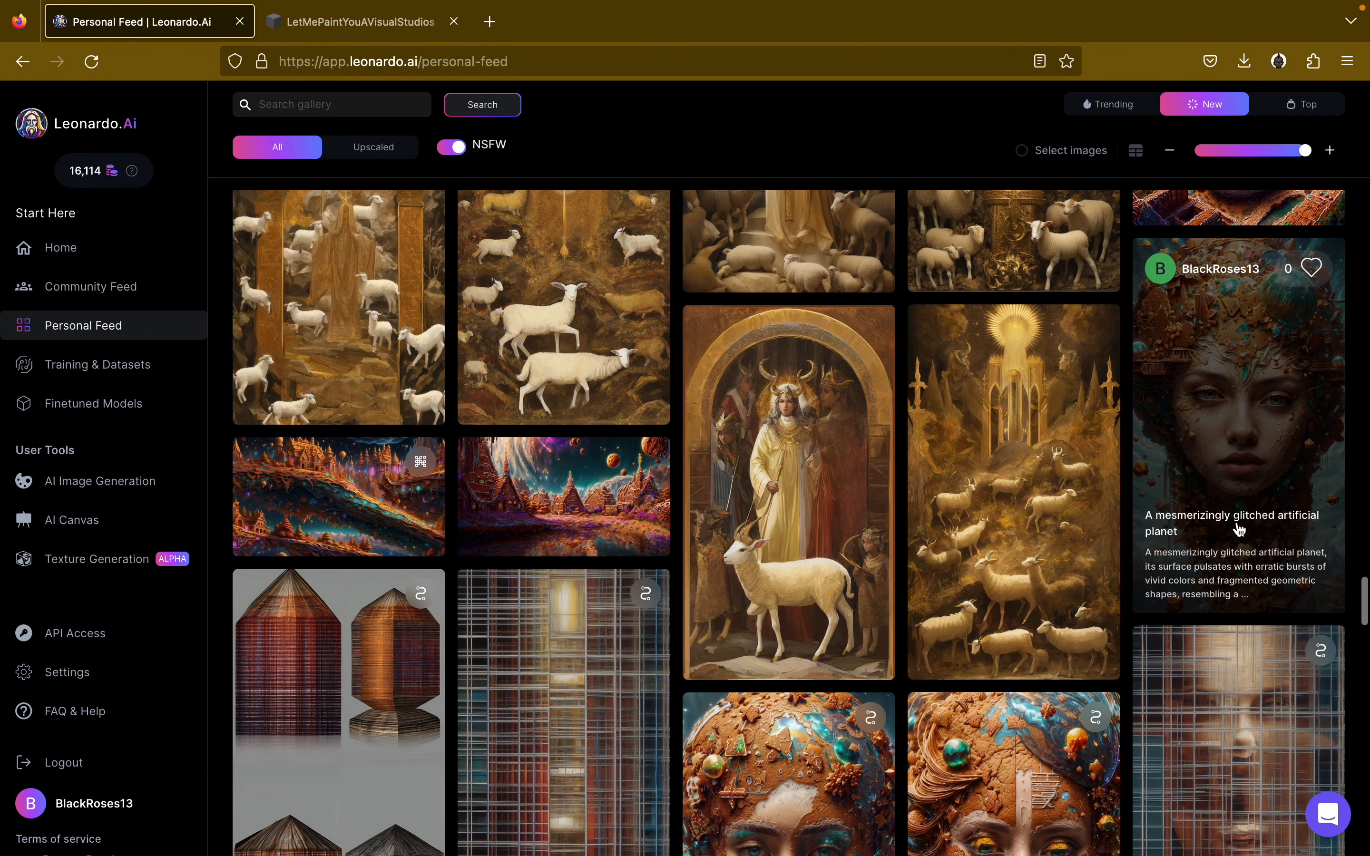
left_click(1238, 529)
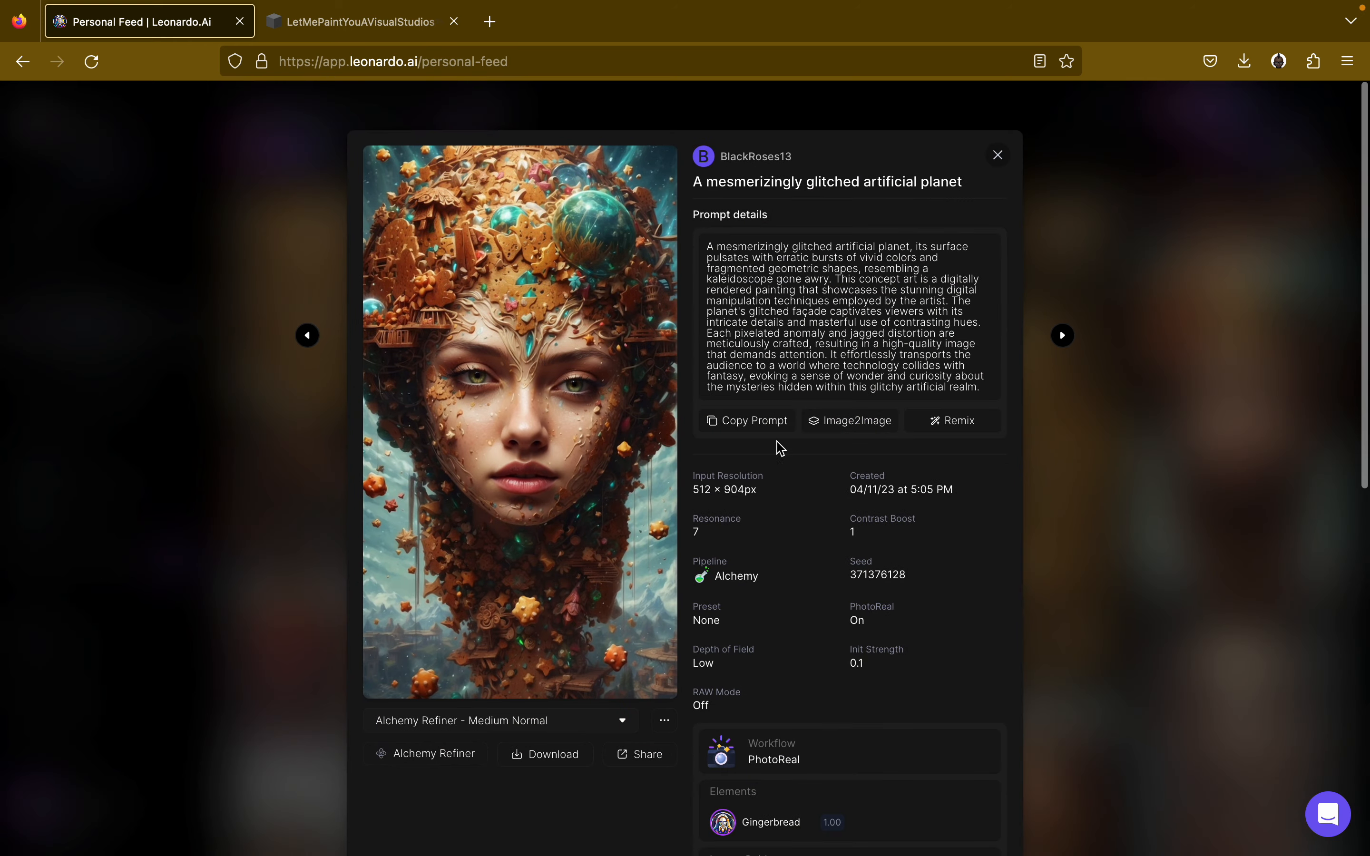
left_click(753, 426)
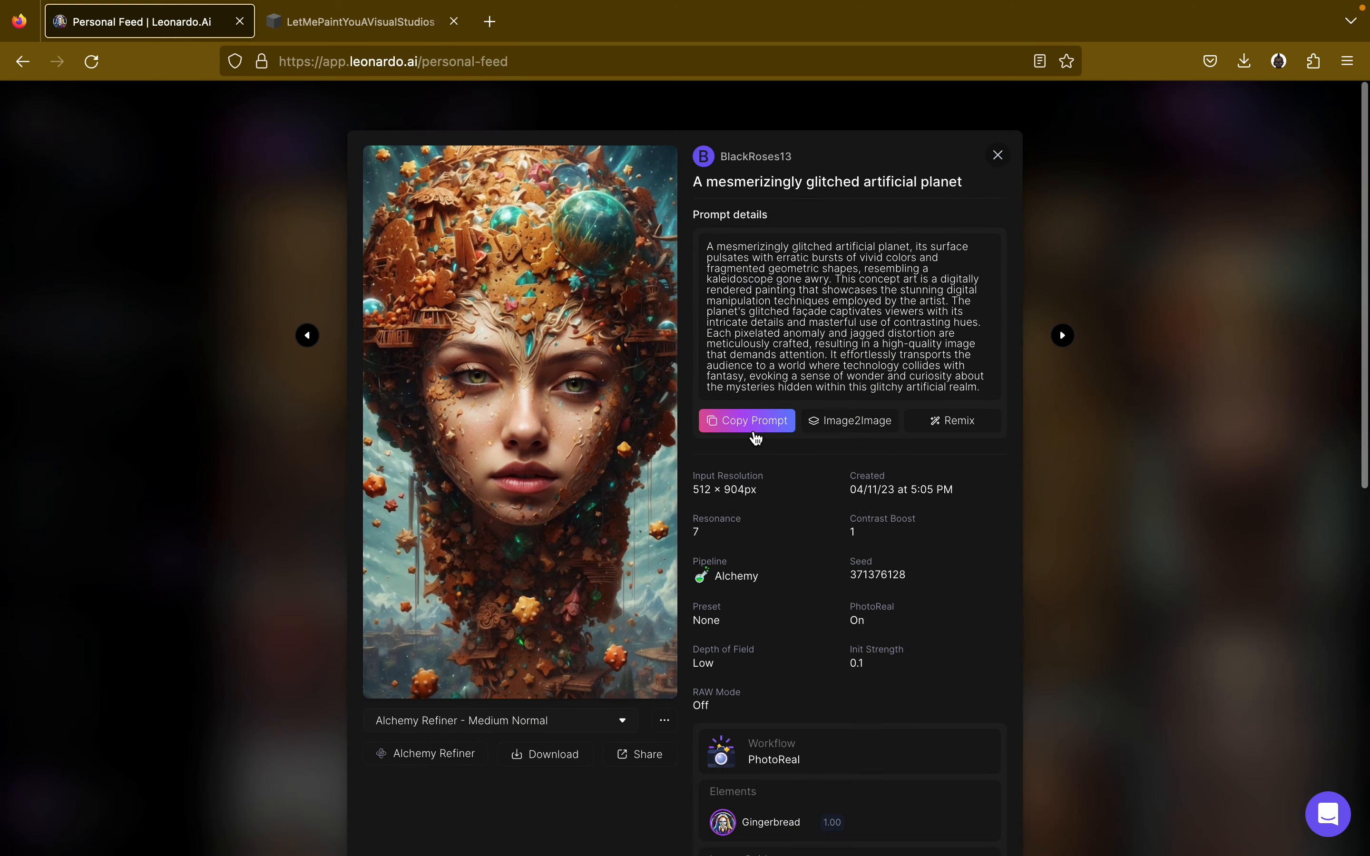
left_click(999, 156)
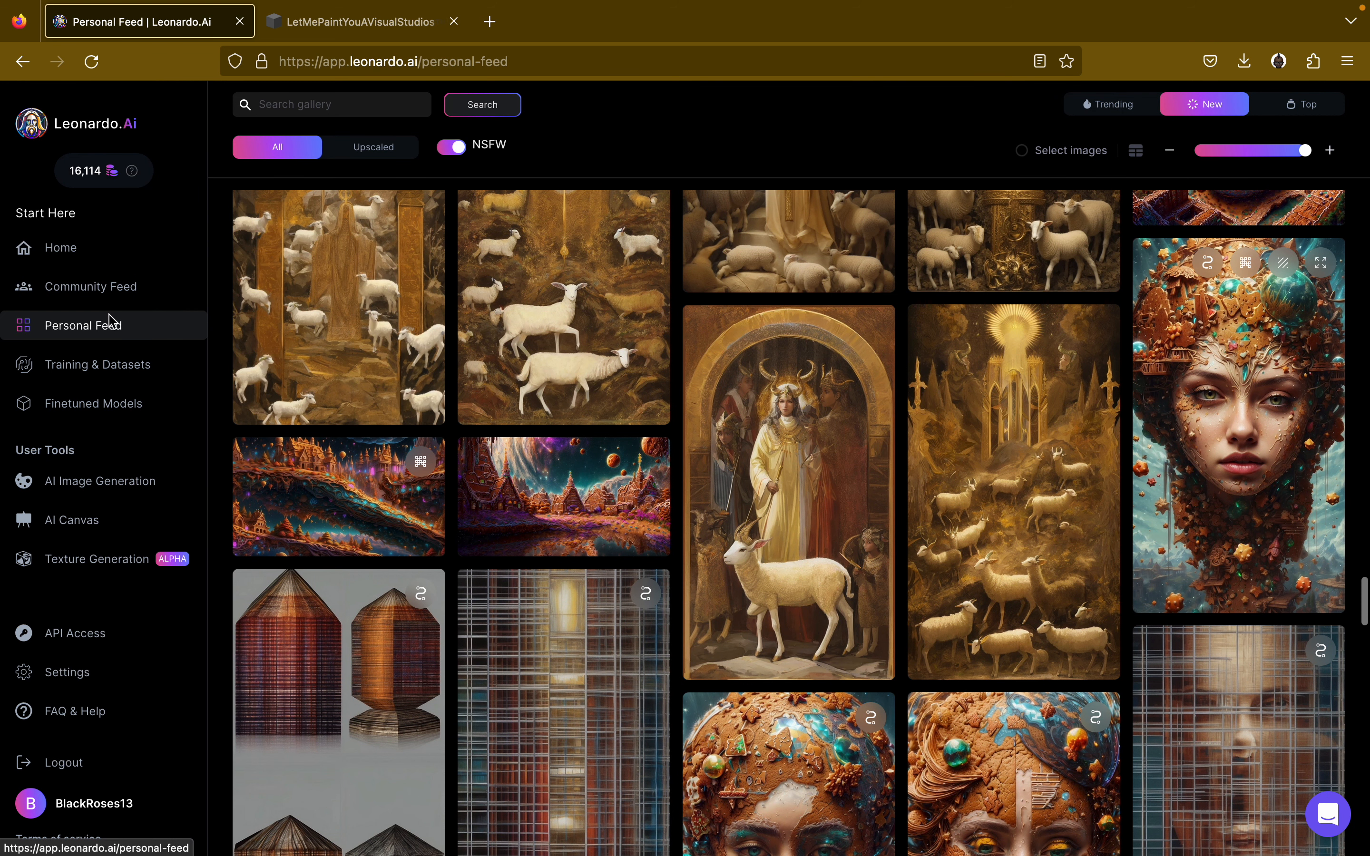
Reopen the AI Canvas, paste the copied glitched artificial planet prompt and show the negative prompt.
left_click(92, 525)
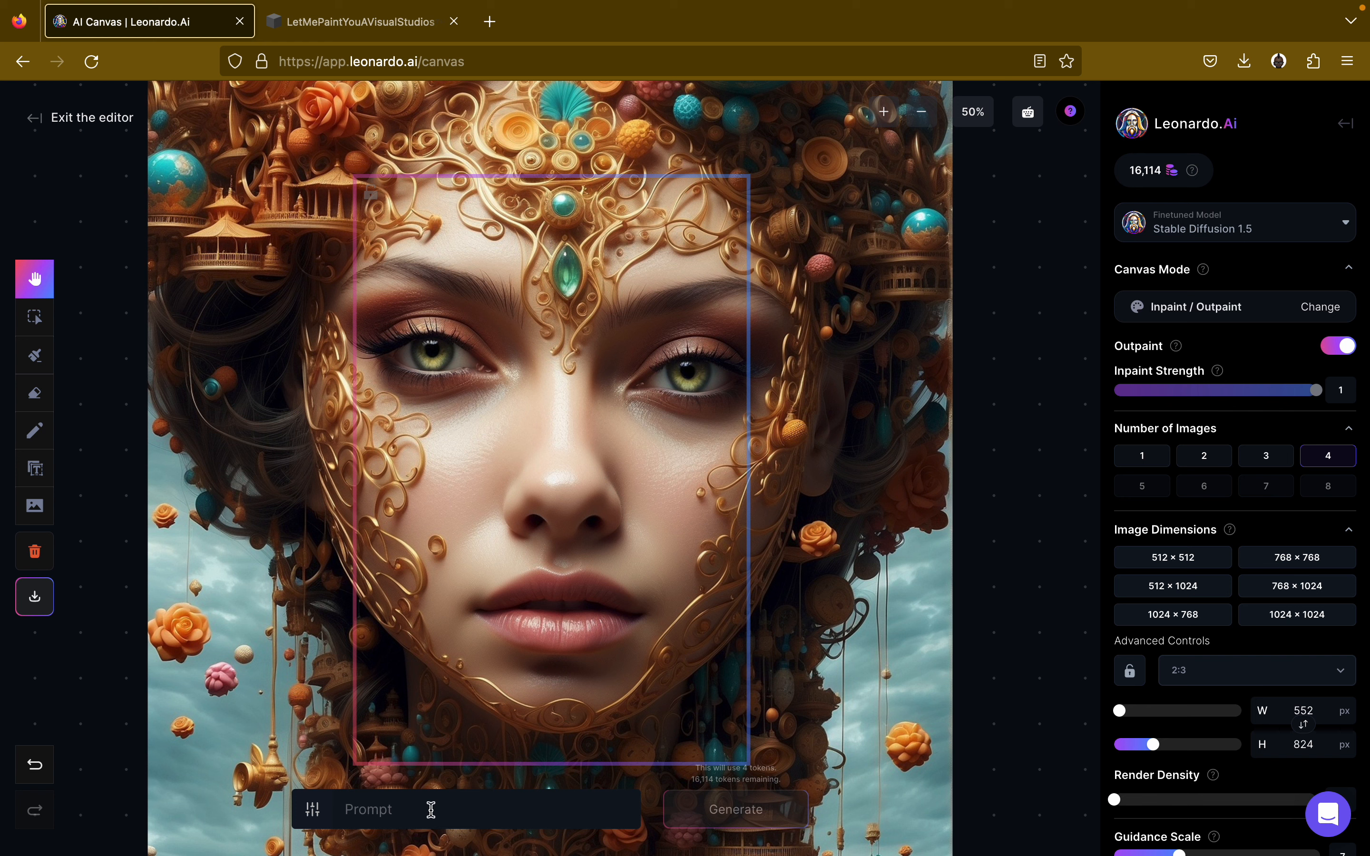
left_click(431, 811)
key("ctrl+v")
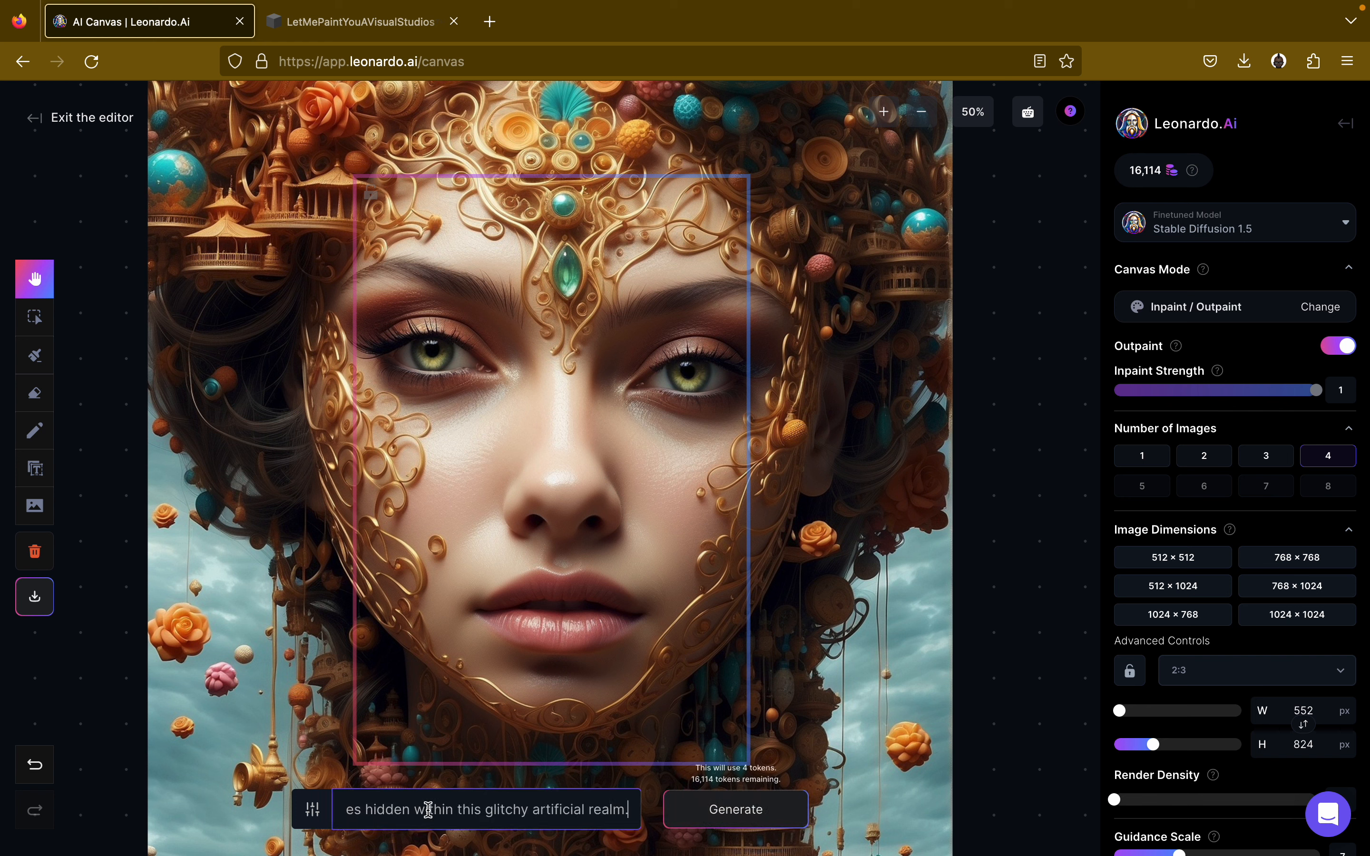
left_click(313, 809)
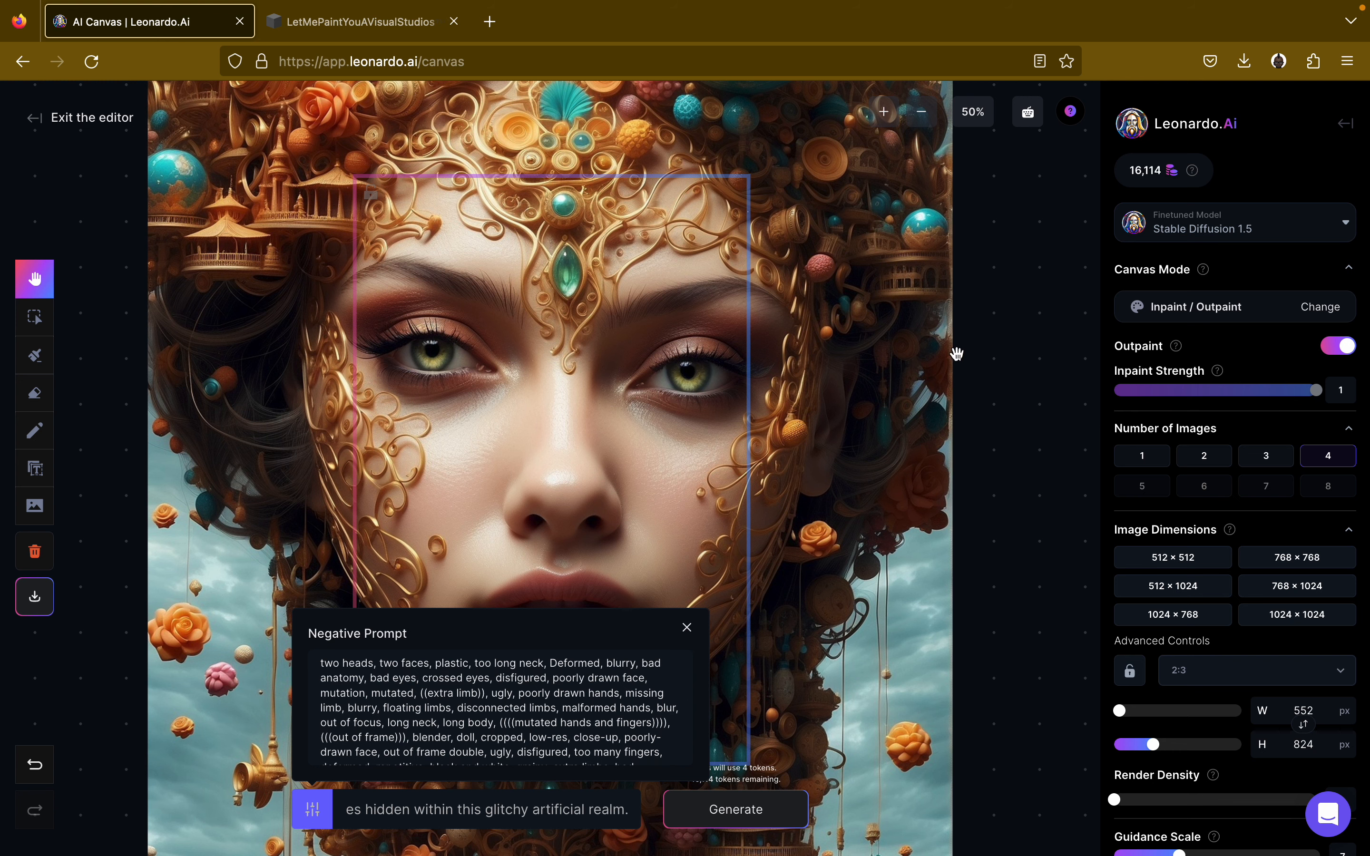
Close the negative prompt and set the generation frame's aspect ratio to 9:16.
left_click(926, 126)
left_click(923, 113)
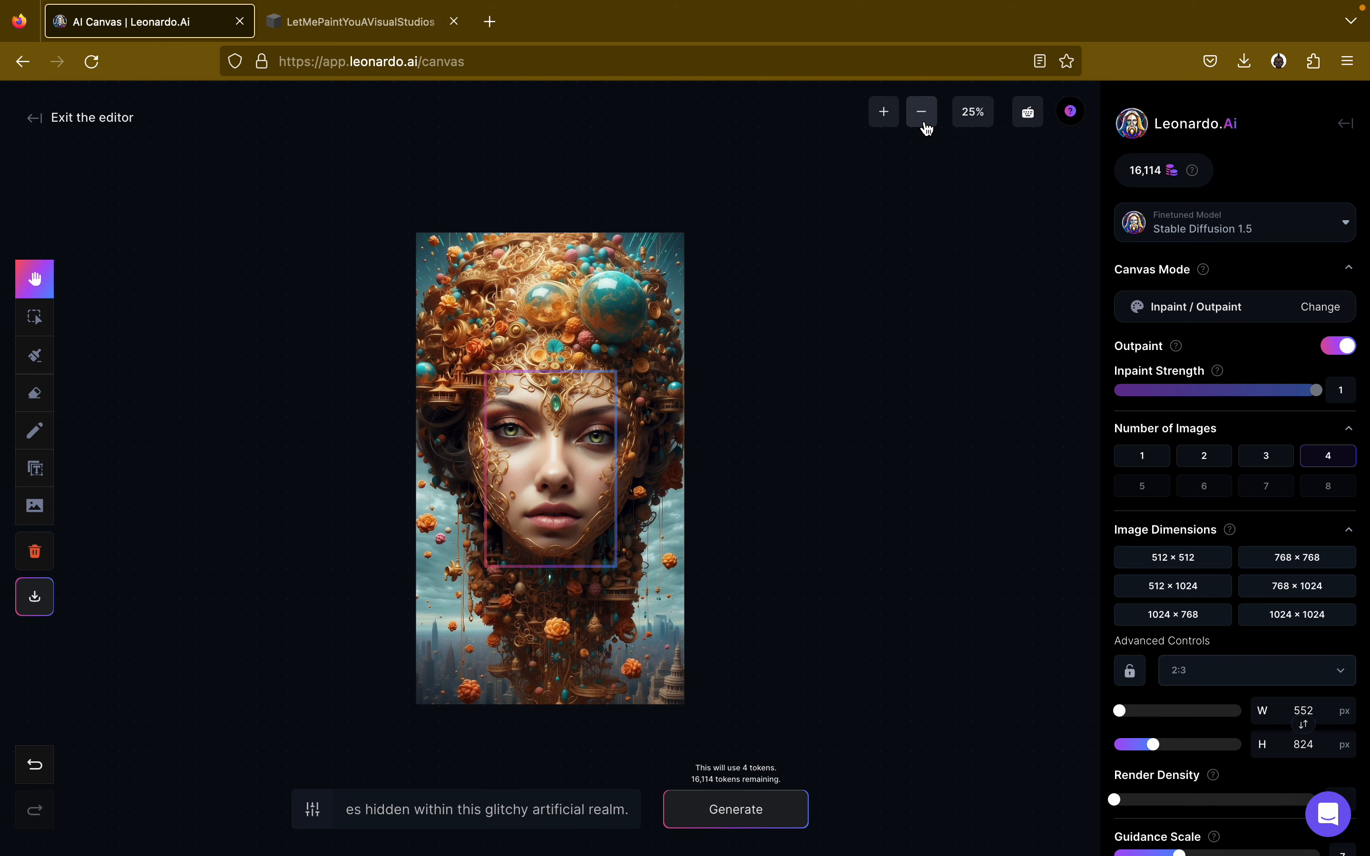
left_click(894, 120)
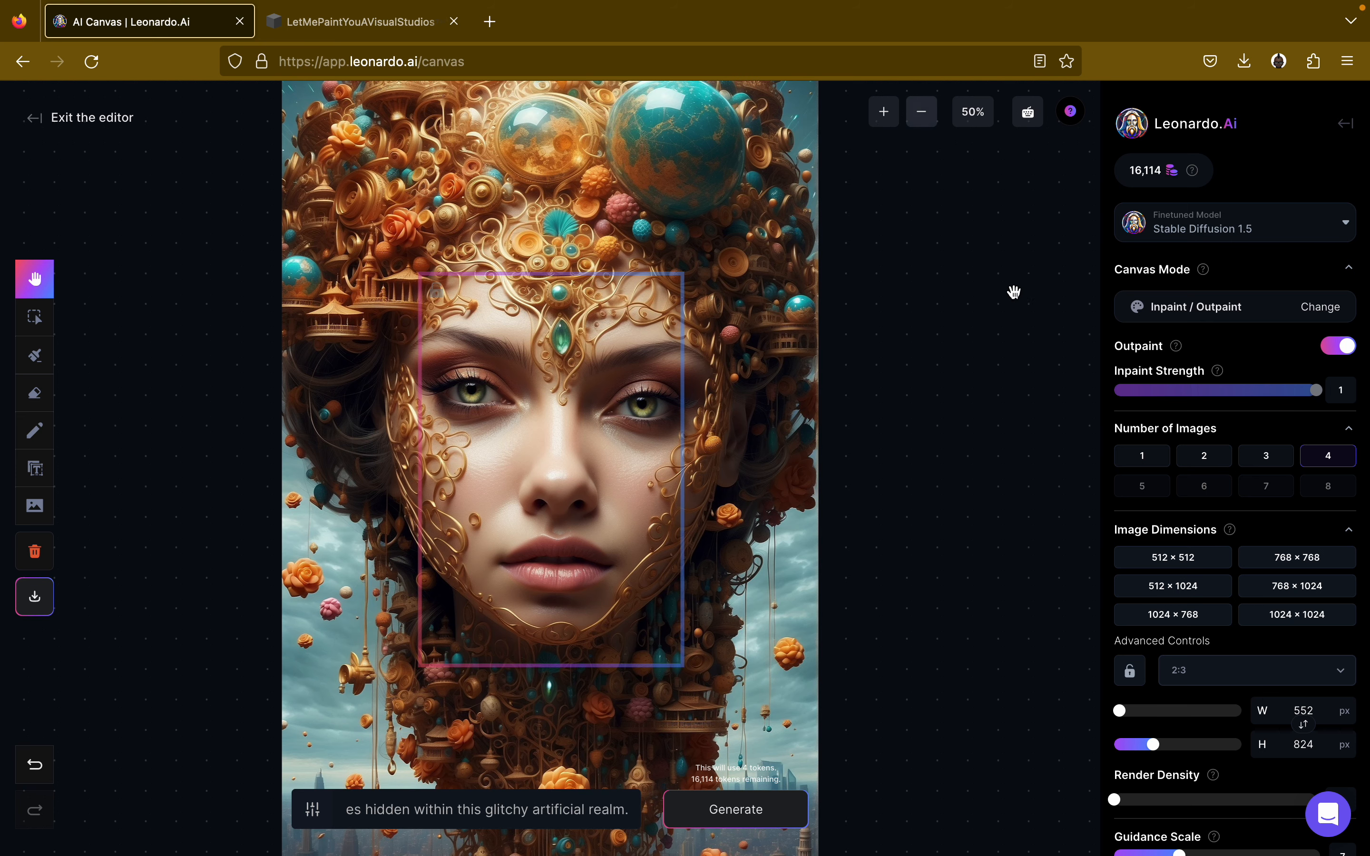
left_click(1220, 674)
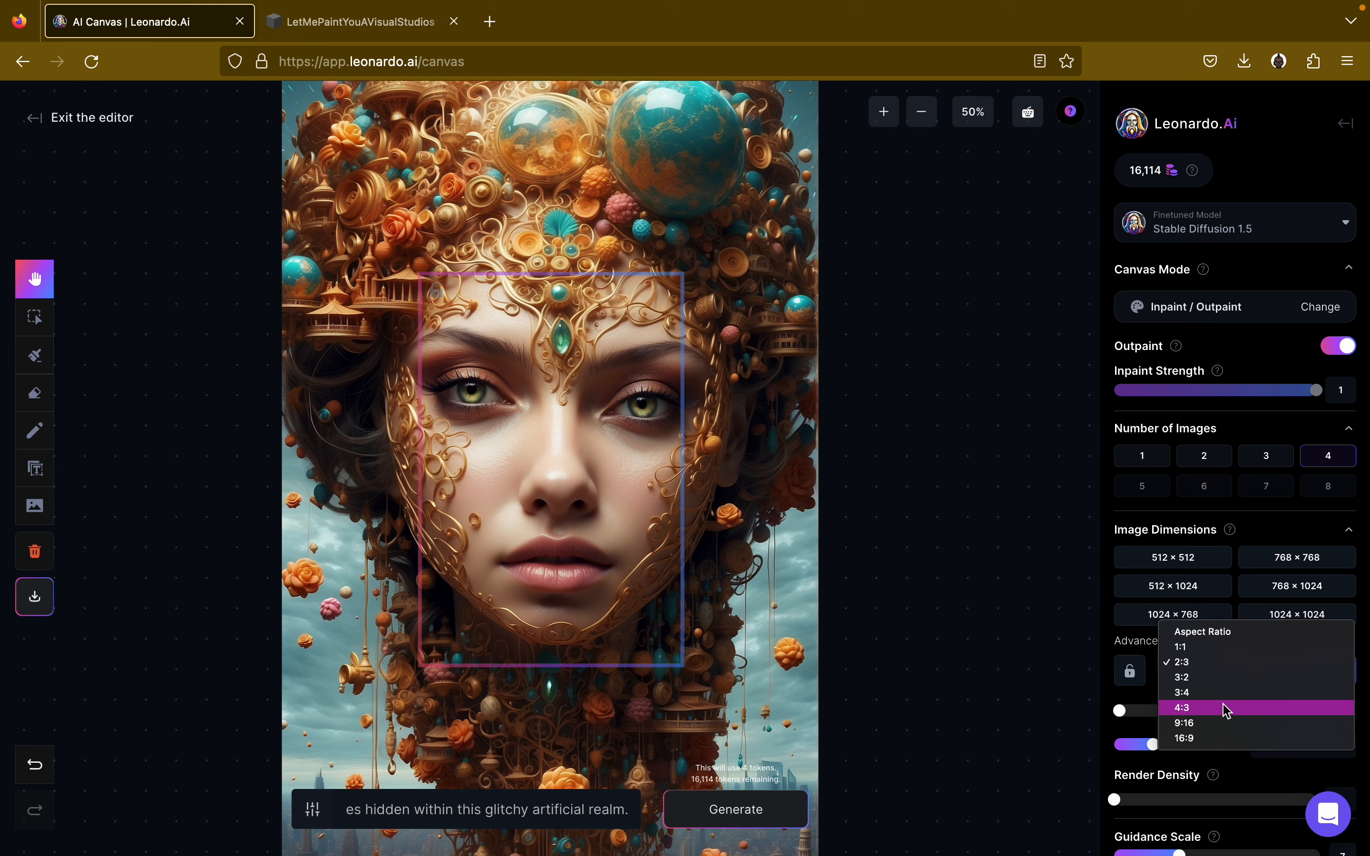
left_click(1230, 726)
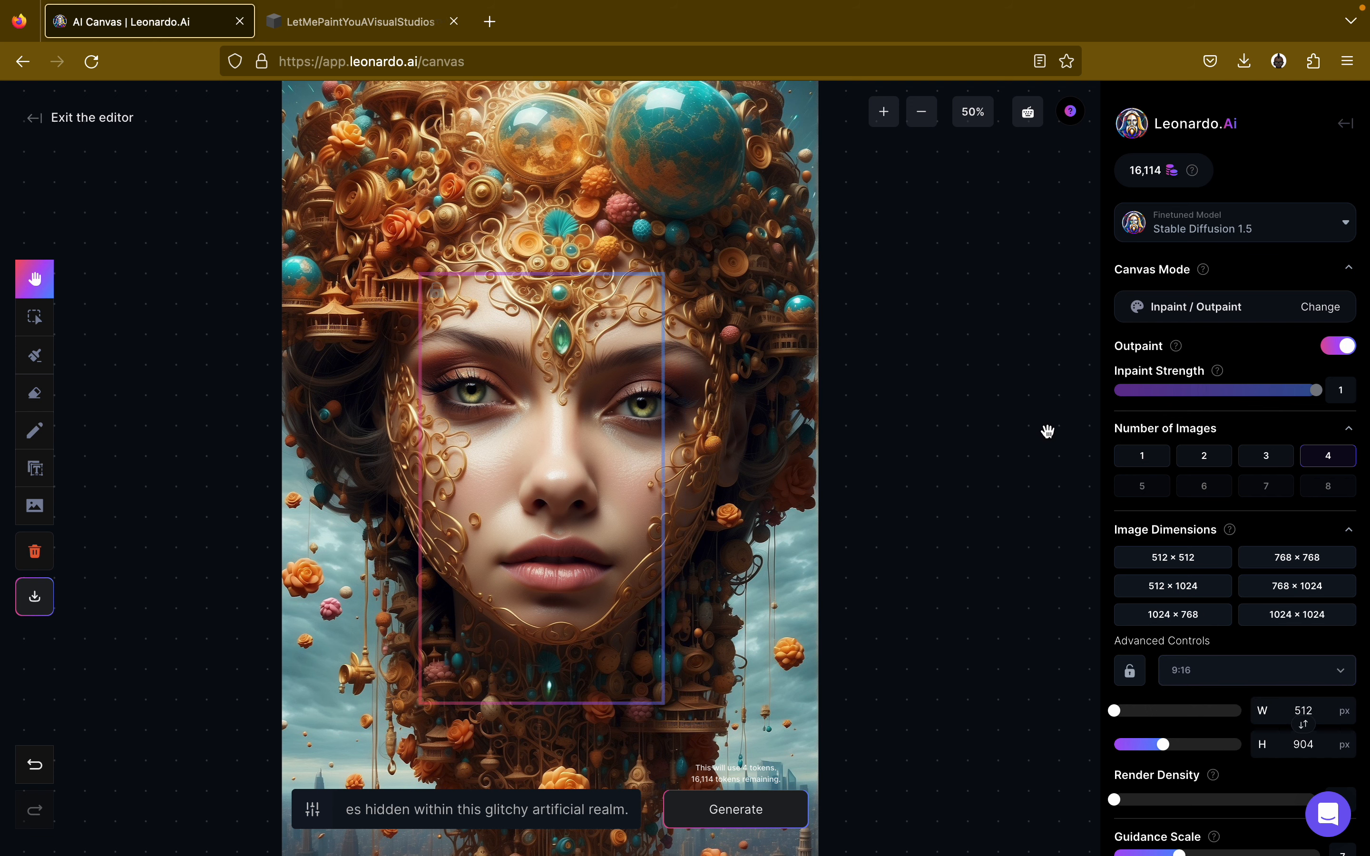
Move the generation frame to the portrait's upper-right corner, level with its top edge and slightly overlapping its right side.
scroll(1047, 432, "up", 1)
scroll(945, 391, "up", 2)
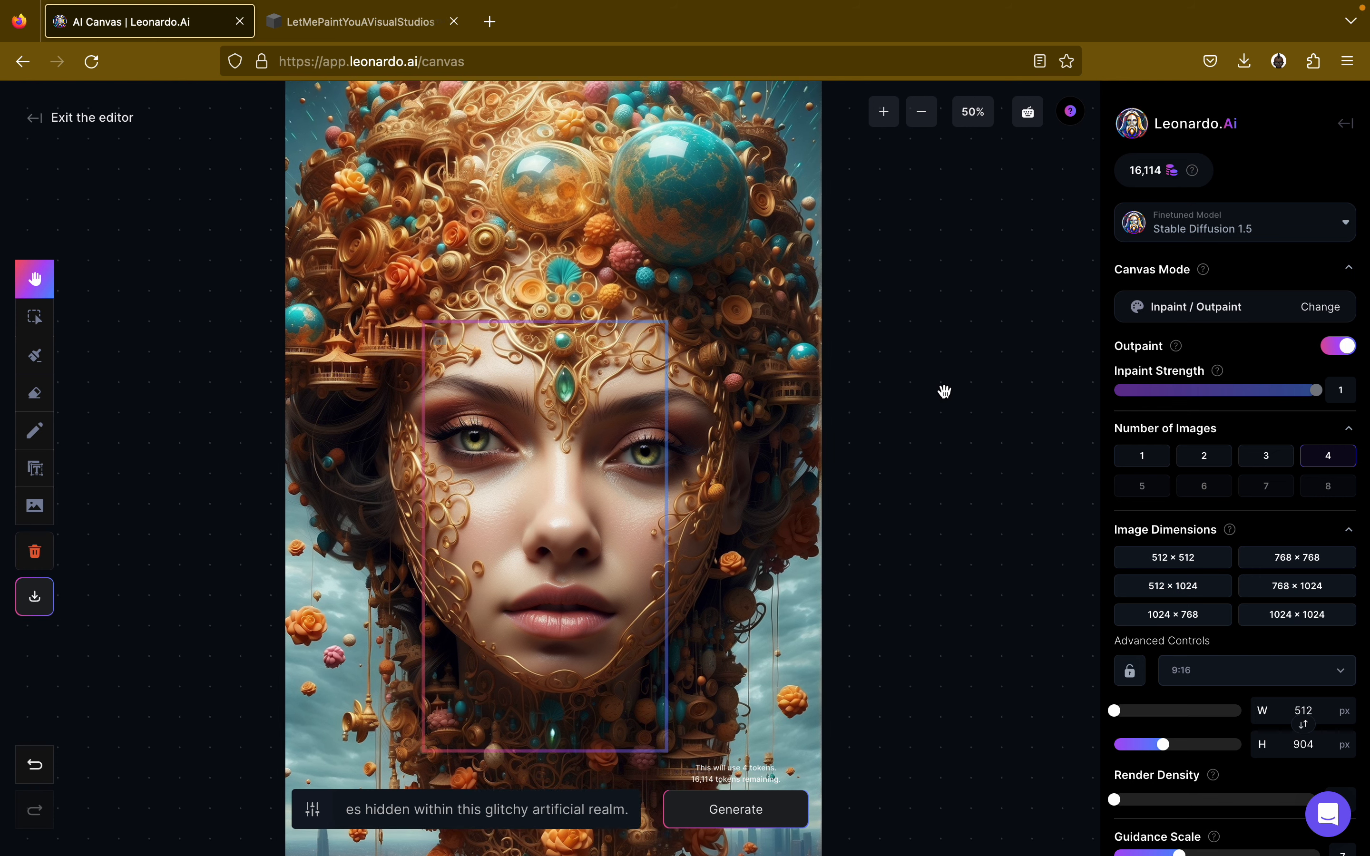
scroll(944, 391, "up", 2)
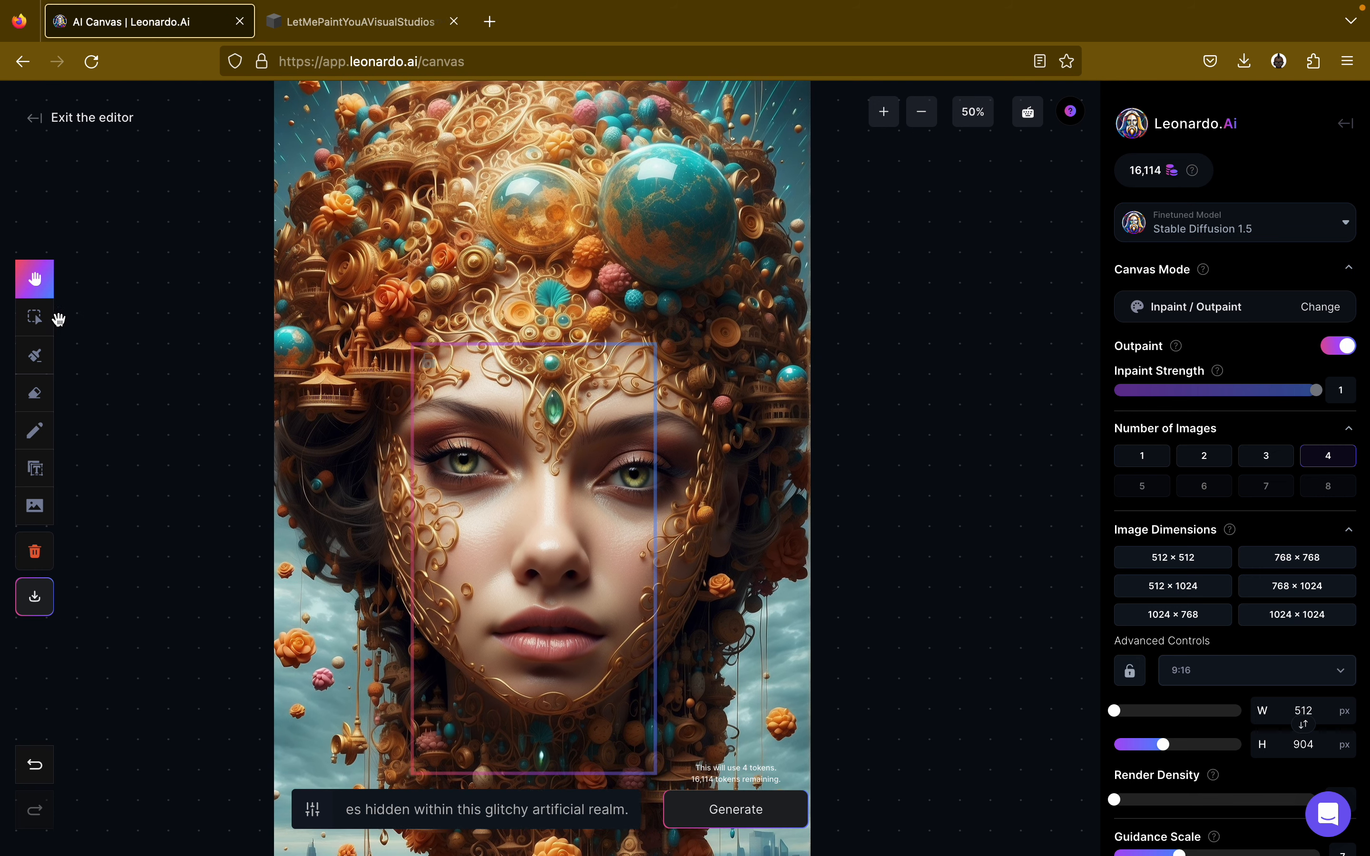
left_click(35, 315)
left_click_drag(518, 532, 909, 404)
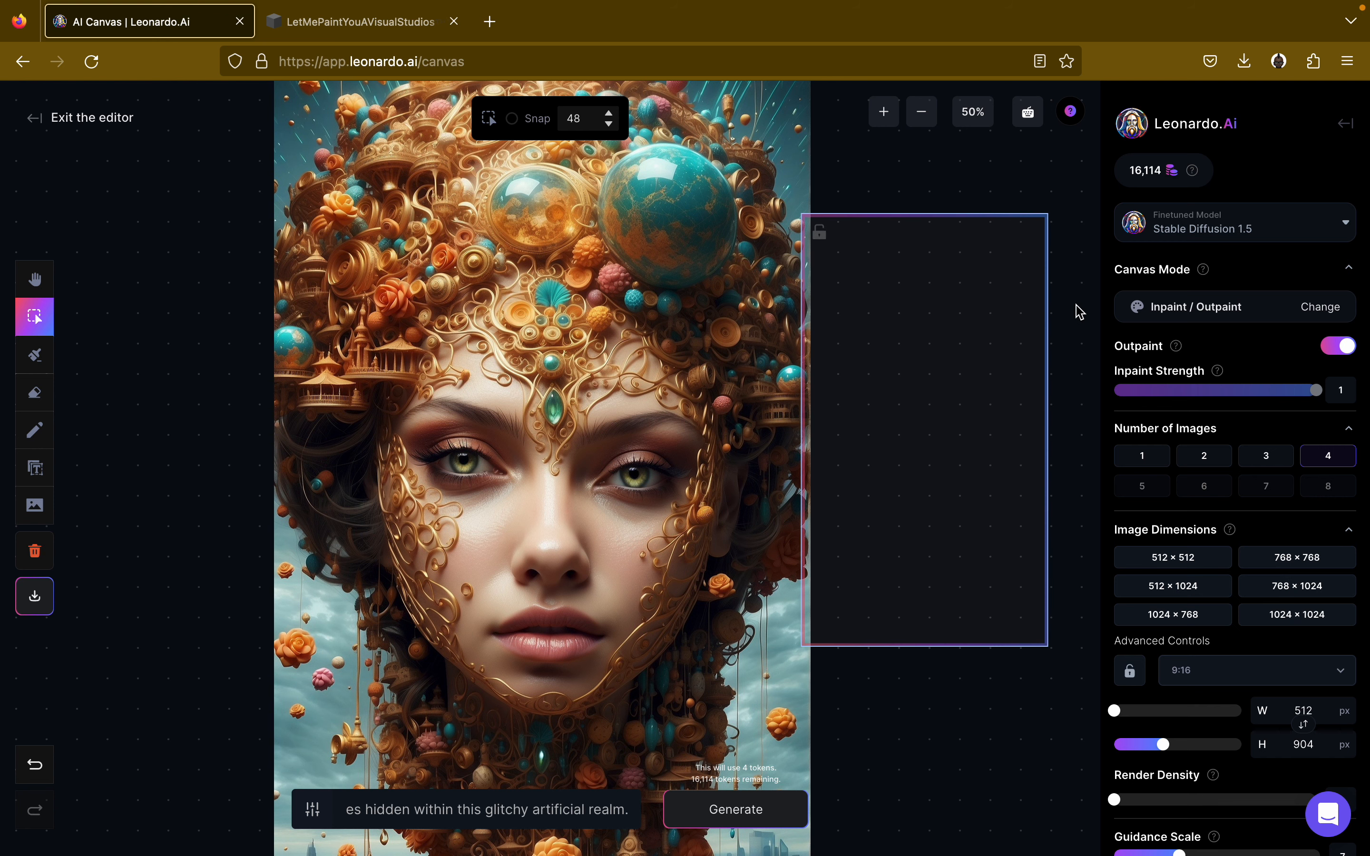
scroll(1078, 312, "up", 3)
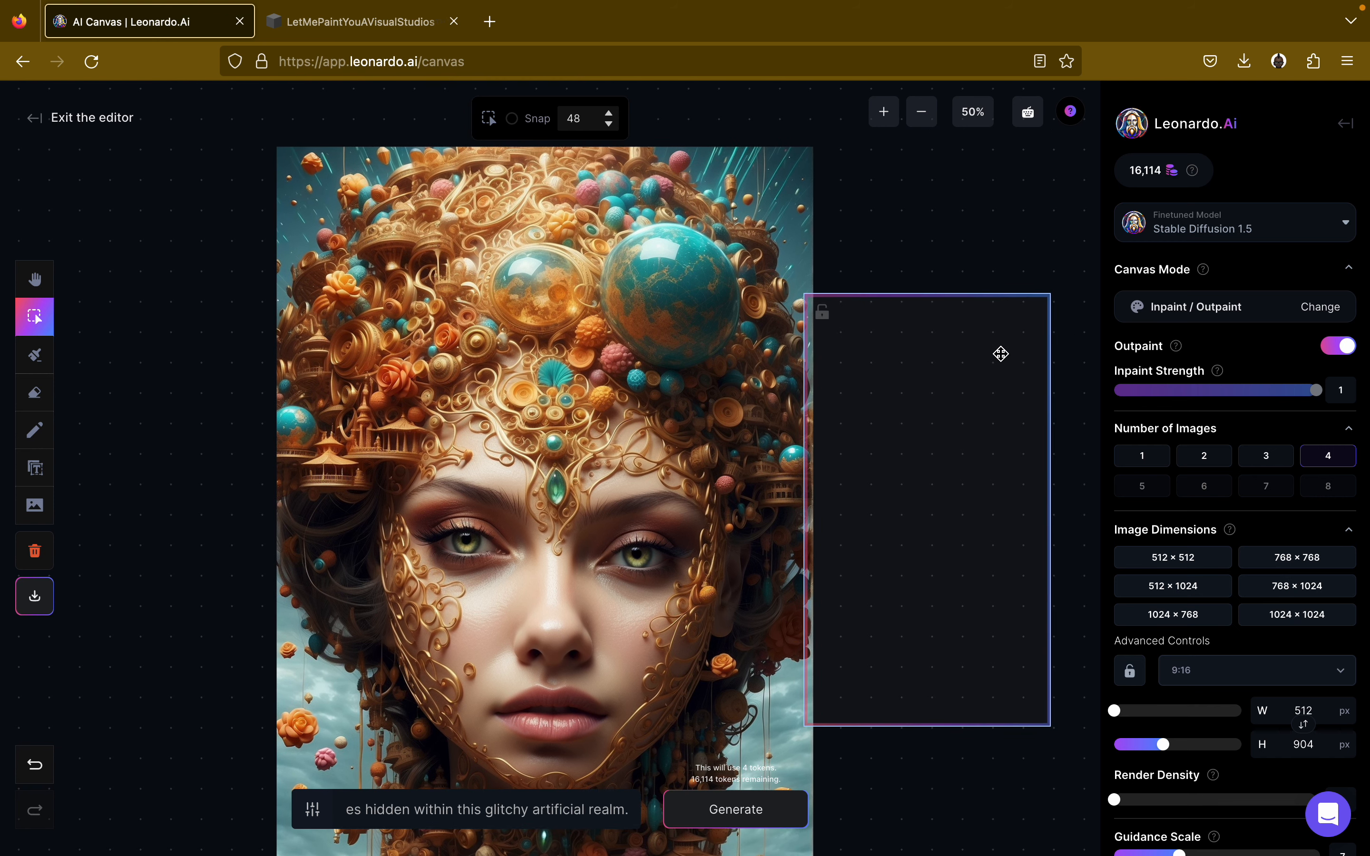
left_click_drag(961, 390, 942, 250)
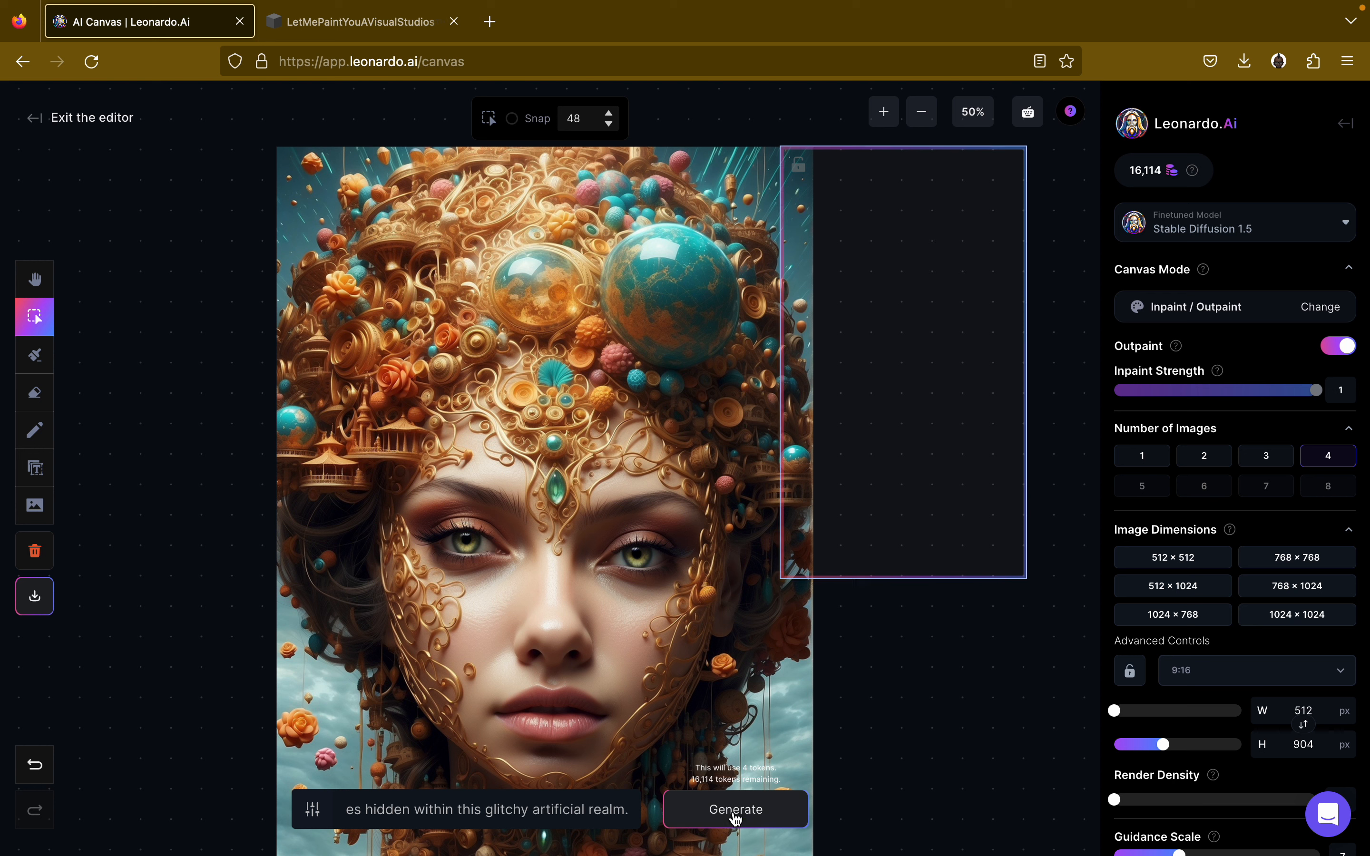
Generate four outpaintings of the framed area with Stable Diffusion 1.5, review each variation and discard them.
left_click(744, 805)
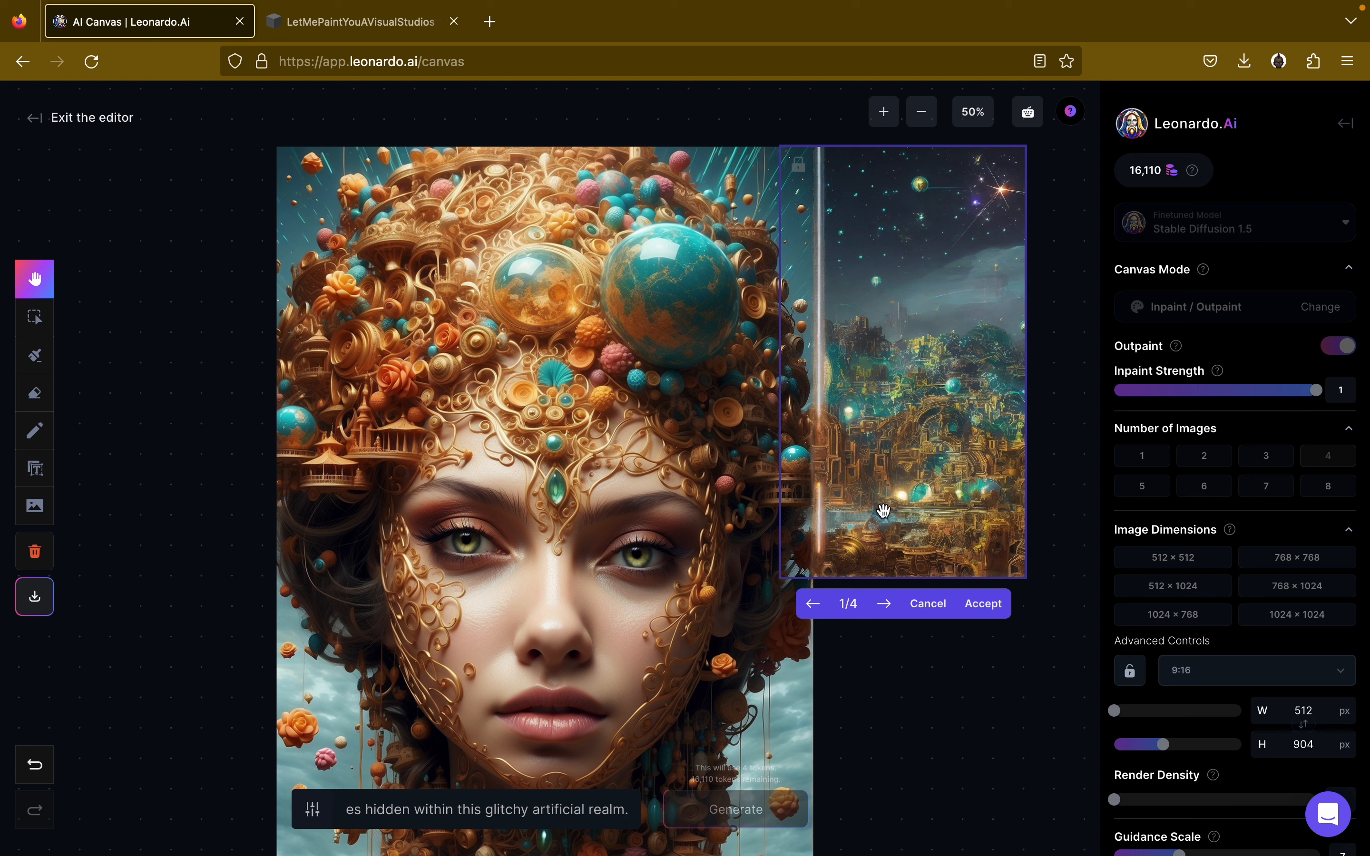
left_click(885, 604)
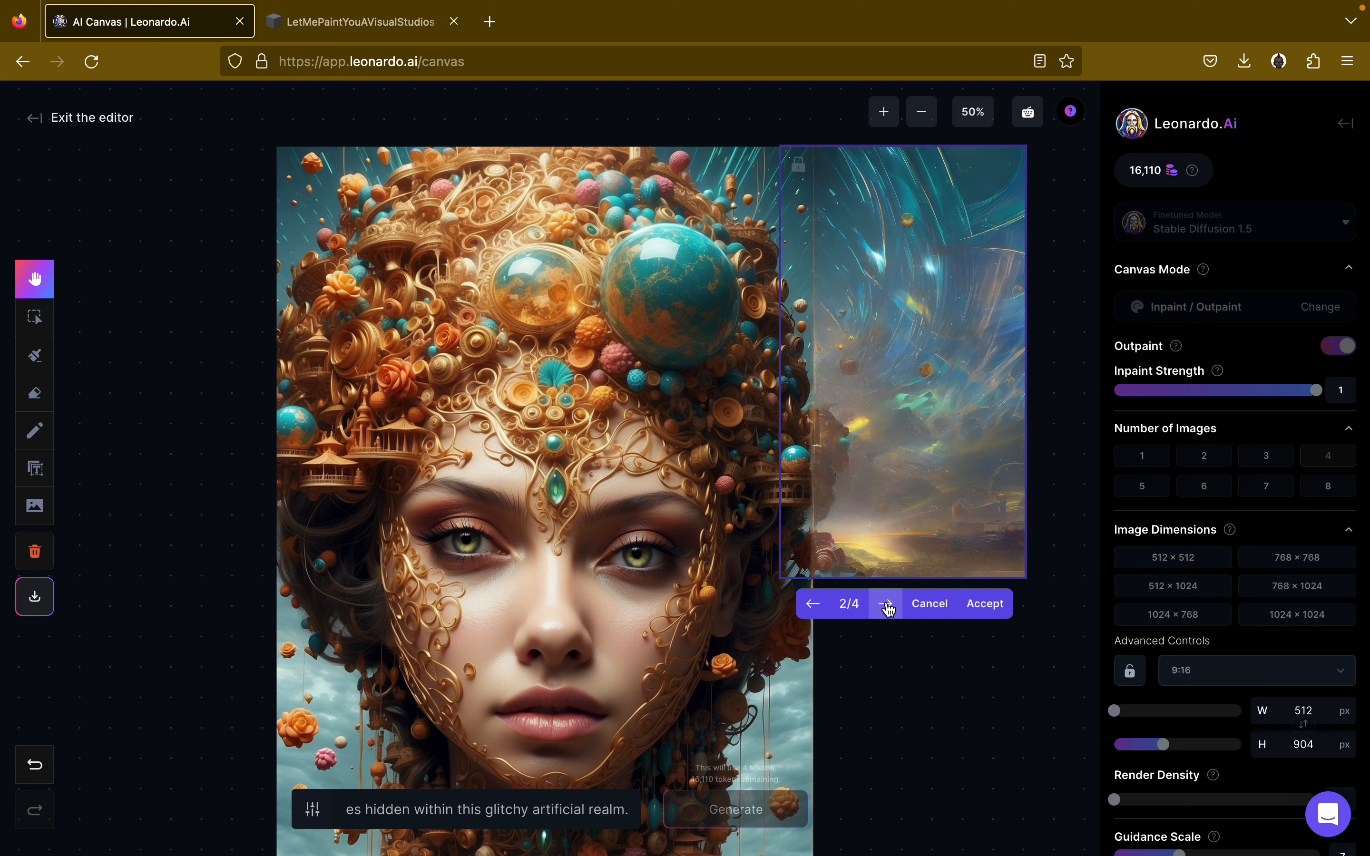
left_click(887, 605)
left_click(888, 606)
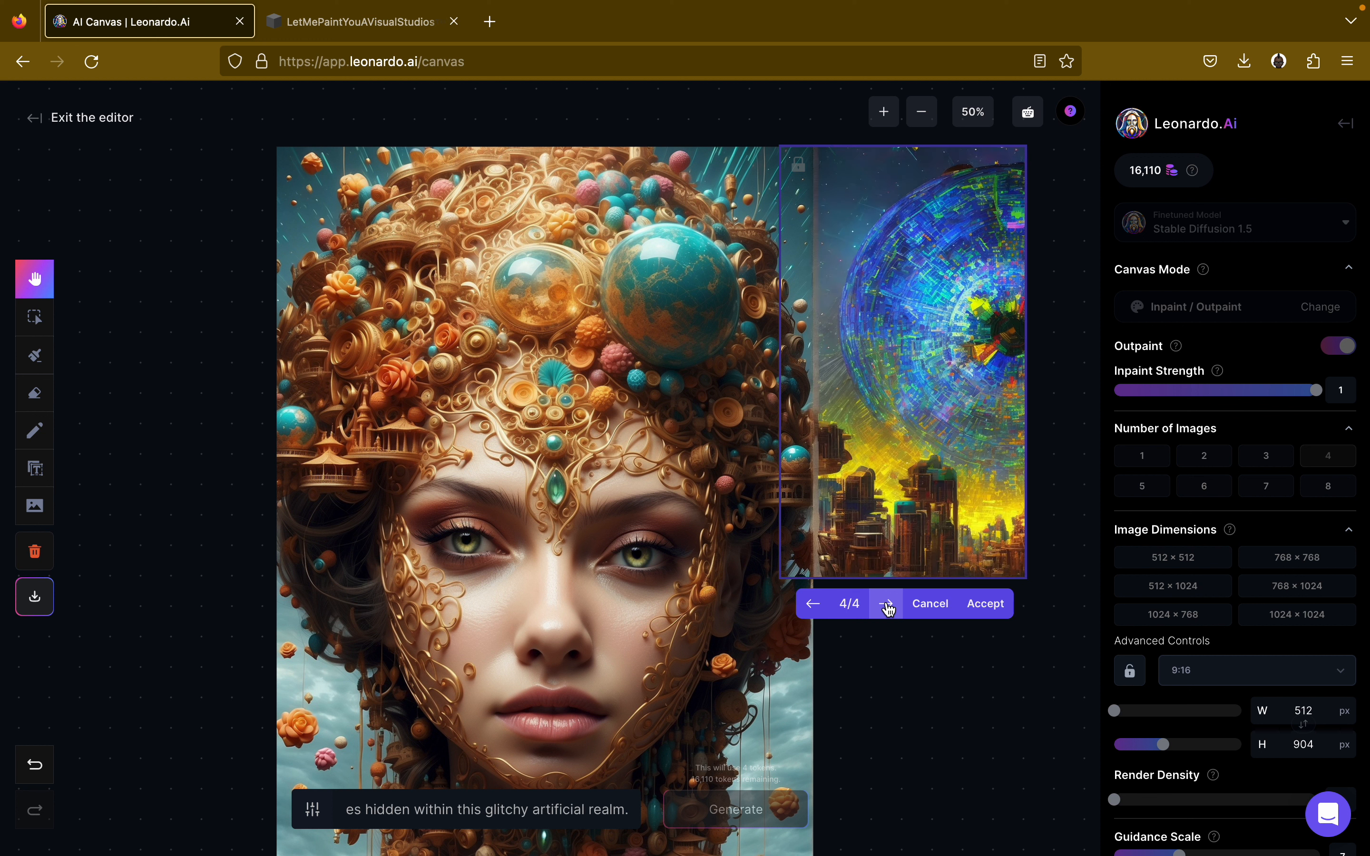
left_click(888, 606)
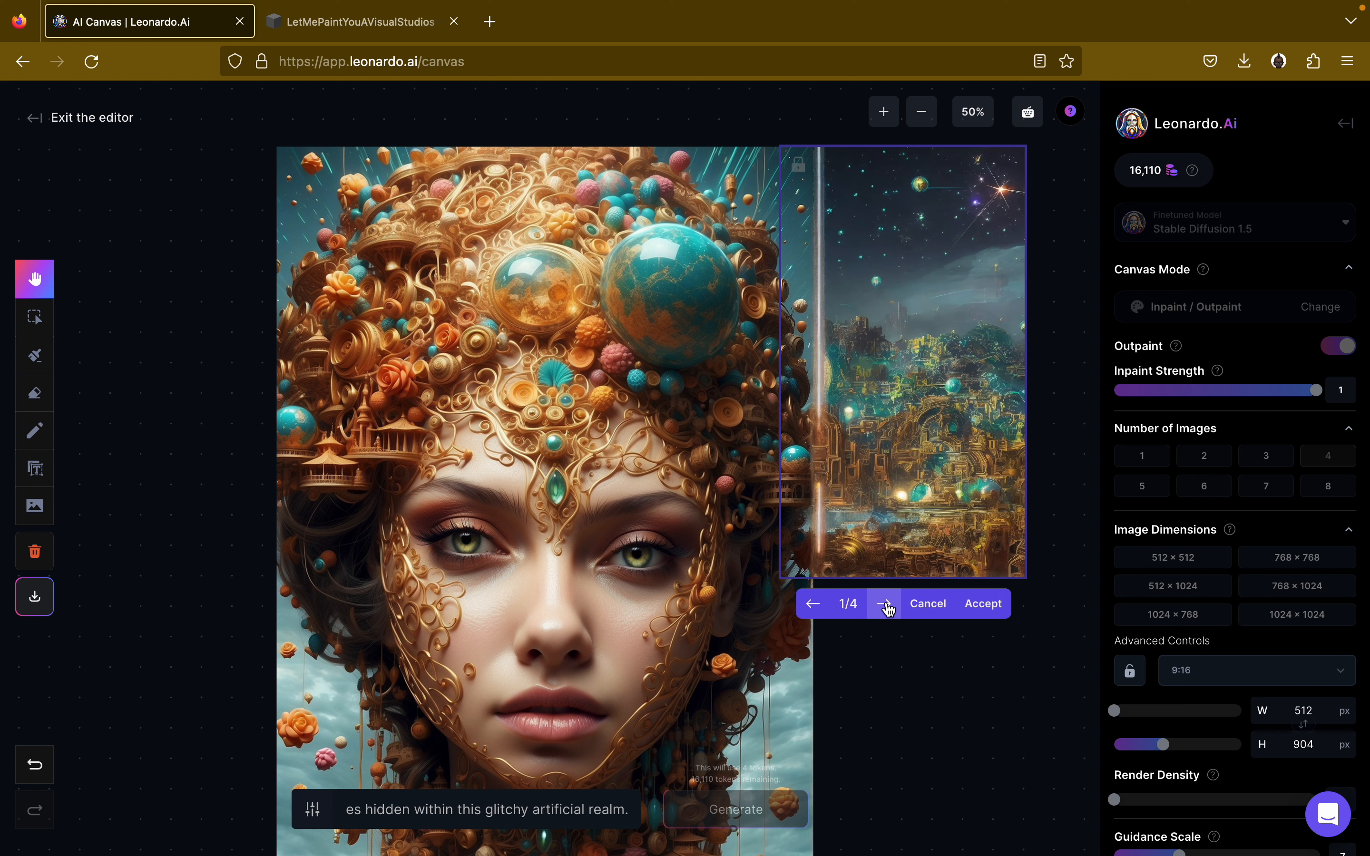
left_click(927, 605)
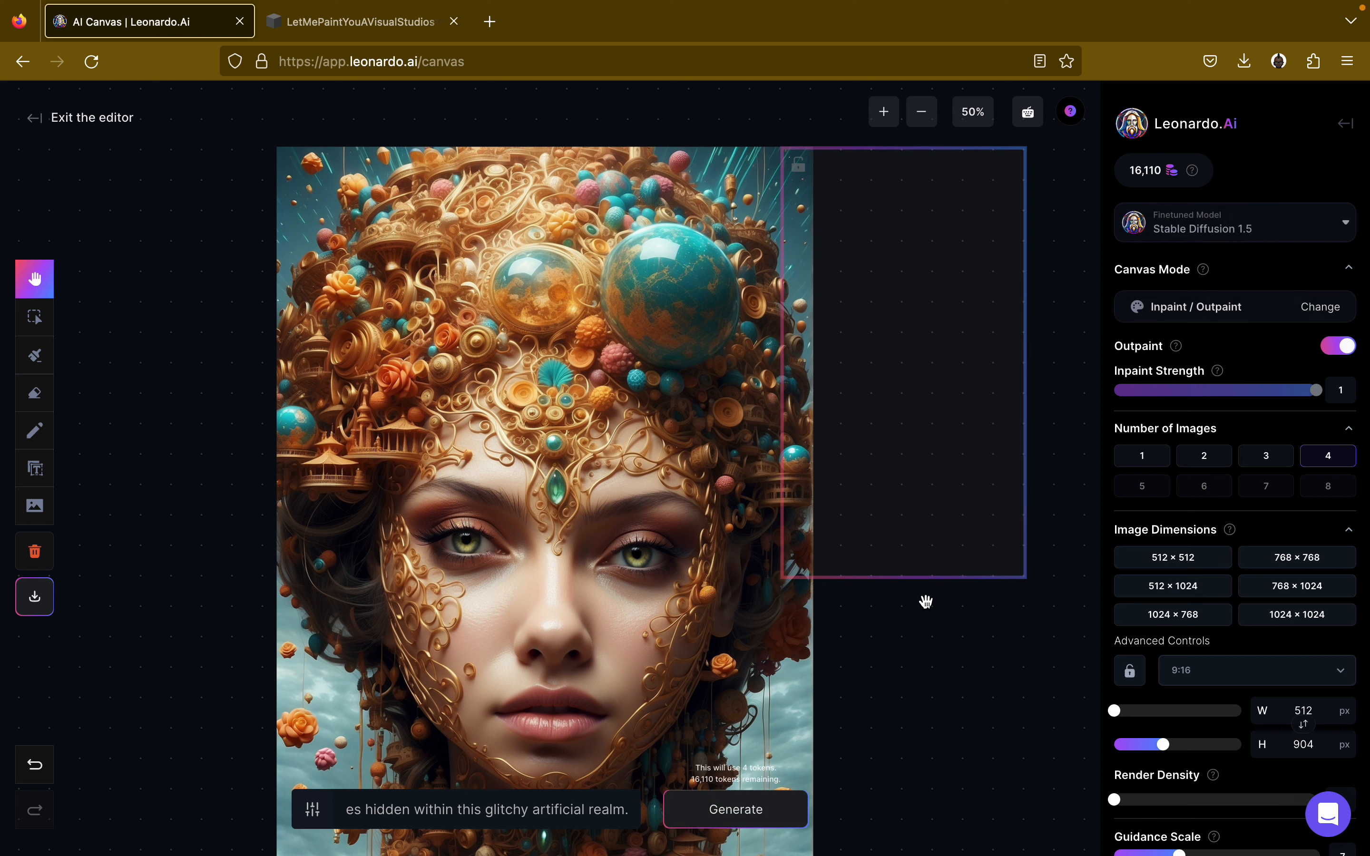
Try to switch the finetuned model from Leonardo Select to Leonardo Vision XL from the platform models.
left_click(1245, 221)
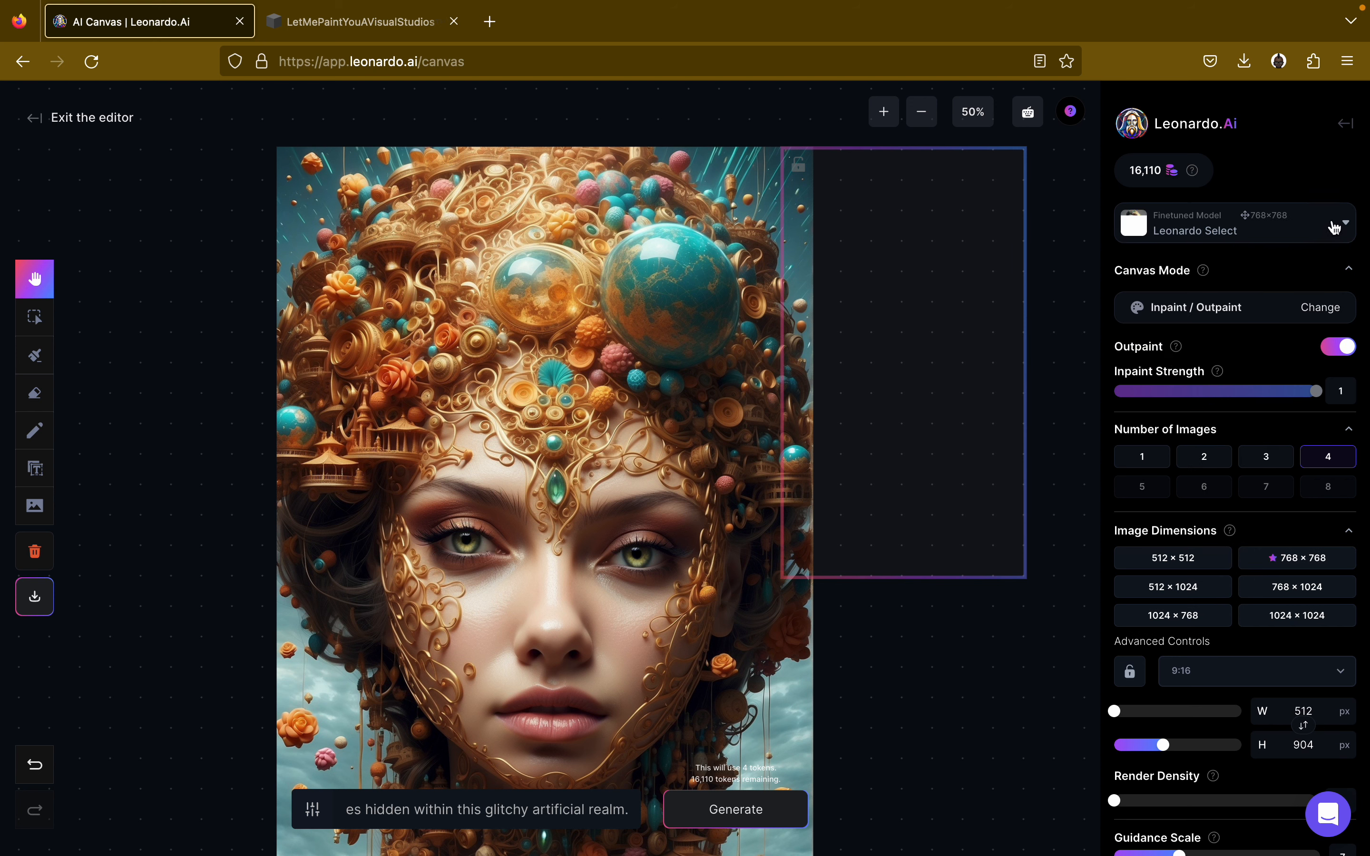
left_click(1335, 227)
left_click(1193, 568)
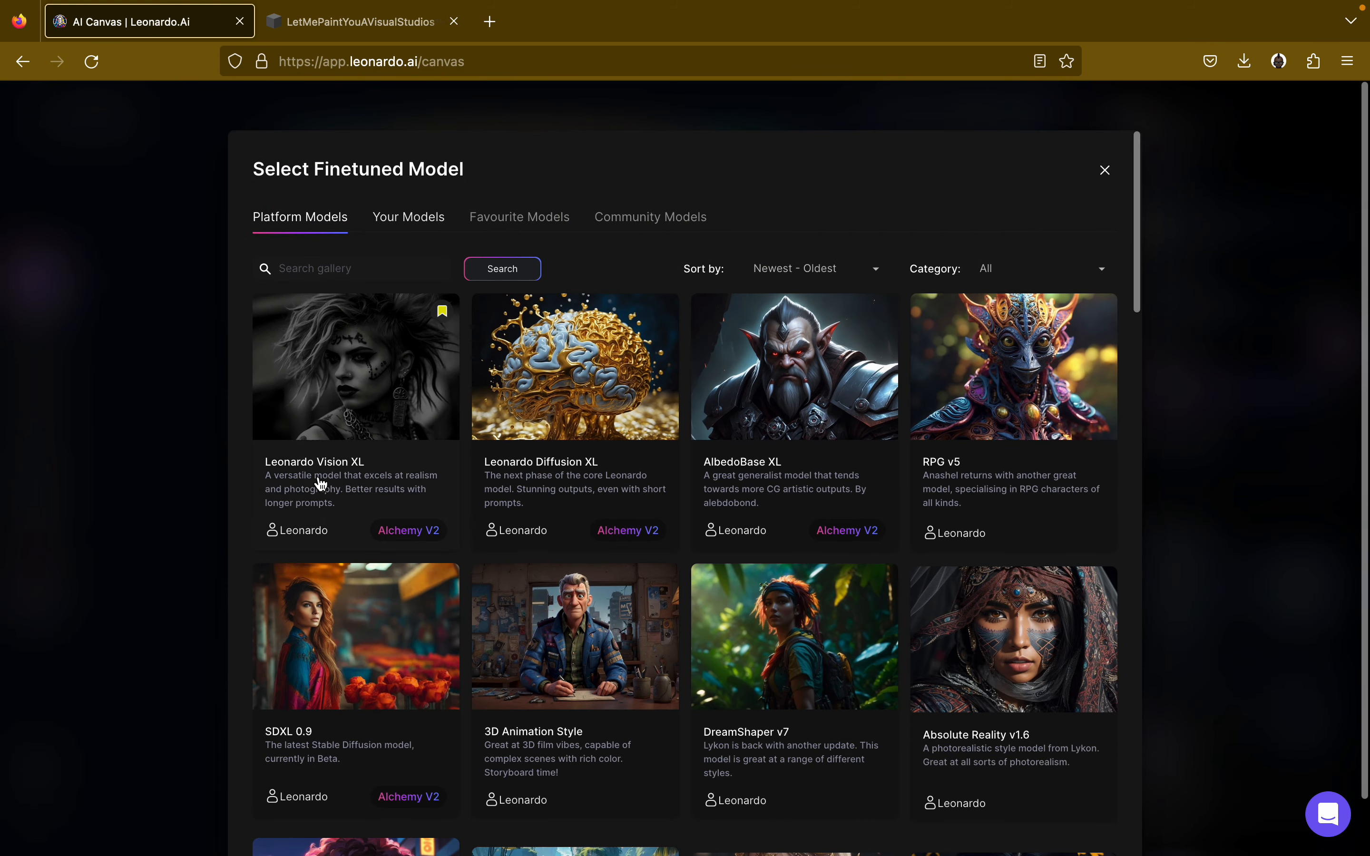
left_click(323, 432)
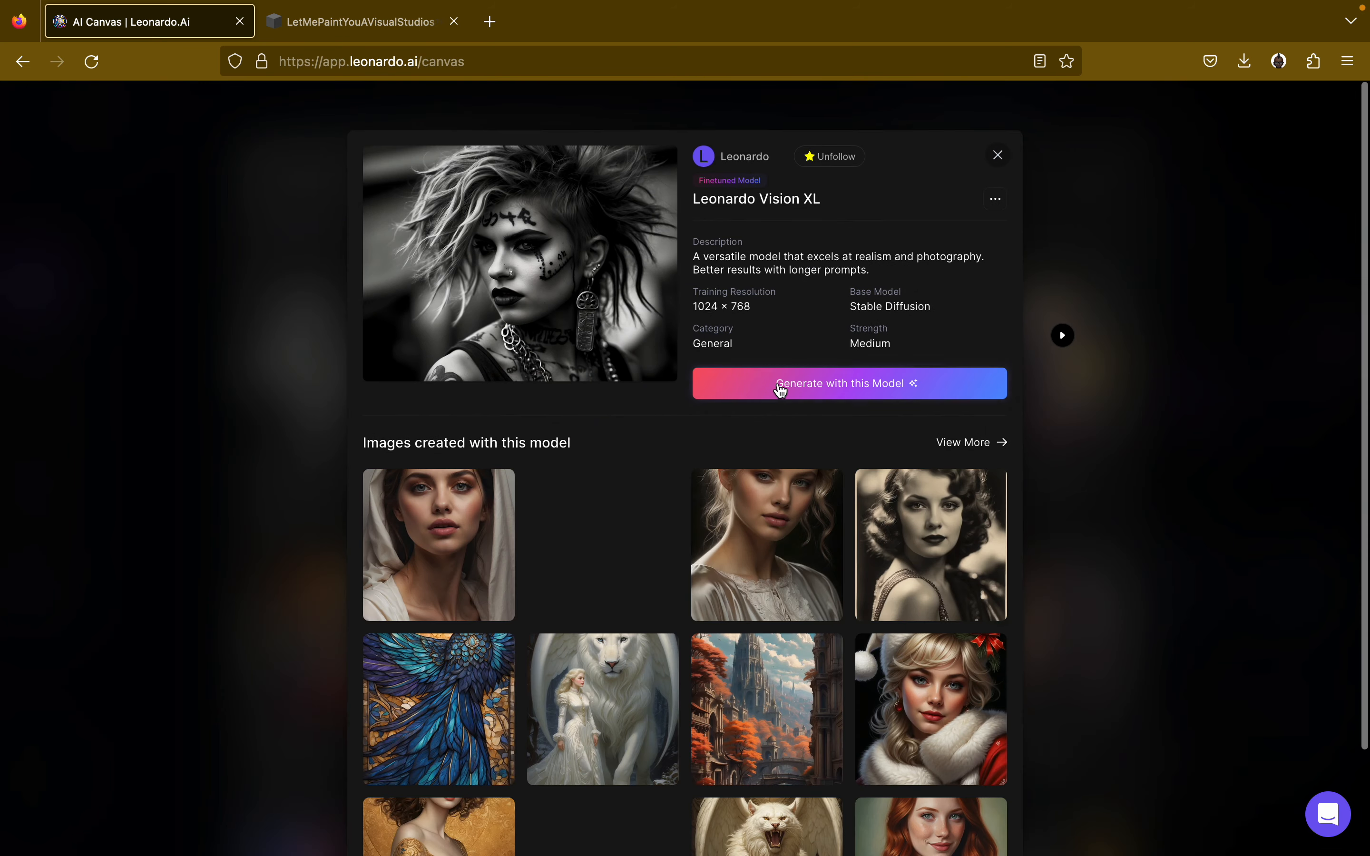
left_click(781, 389)
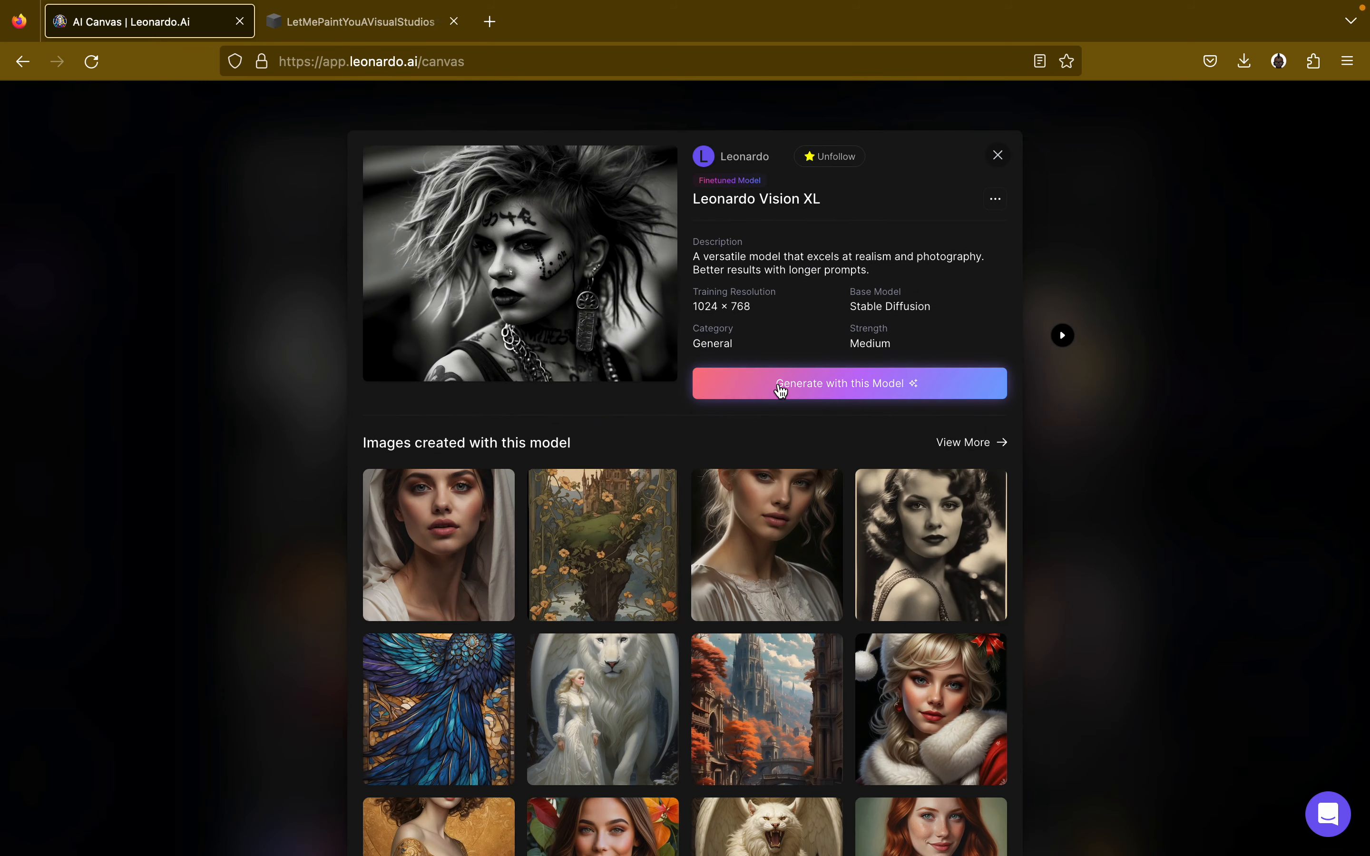
Choose RPG v5 as the finetuned model and check the remaining generation settings and model choices.
left_click(1215, 228)
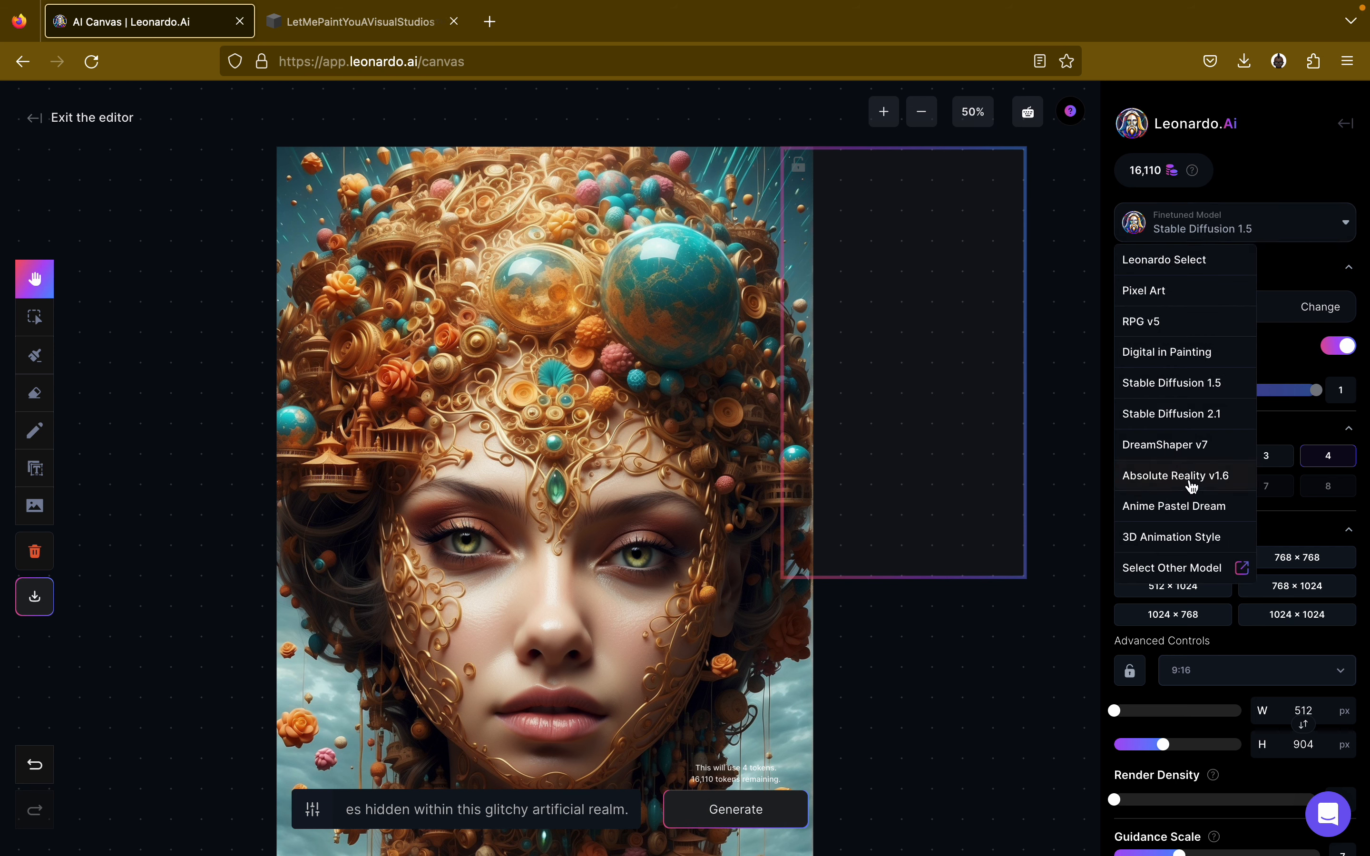
left_click(1145, 328)
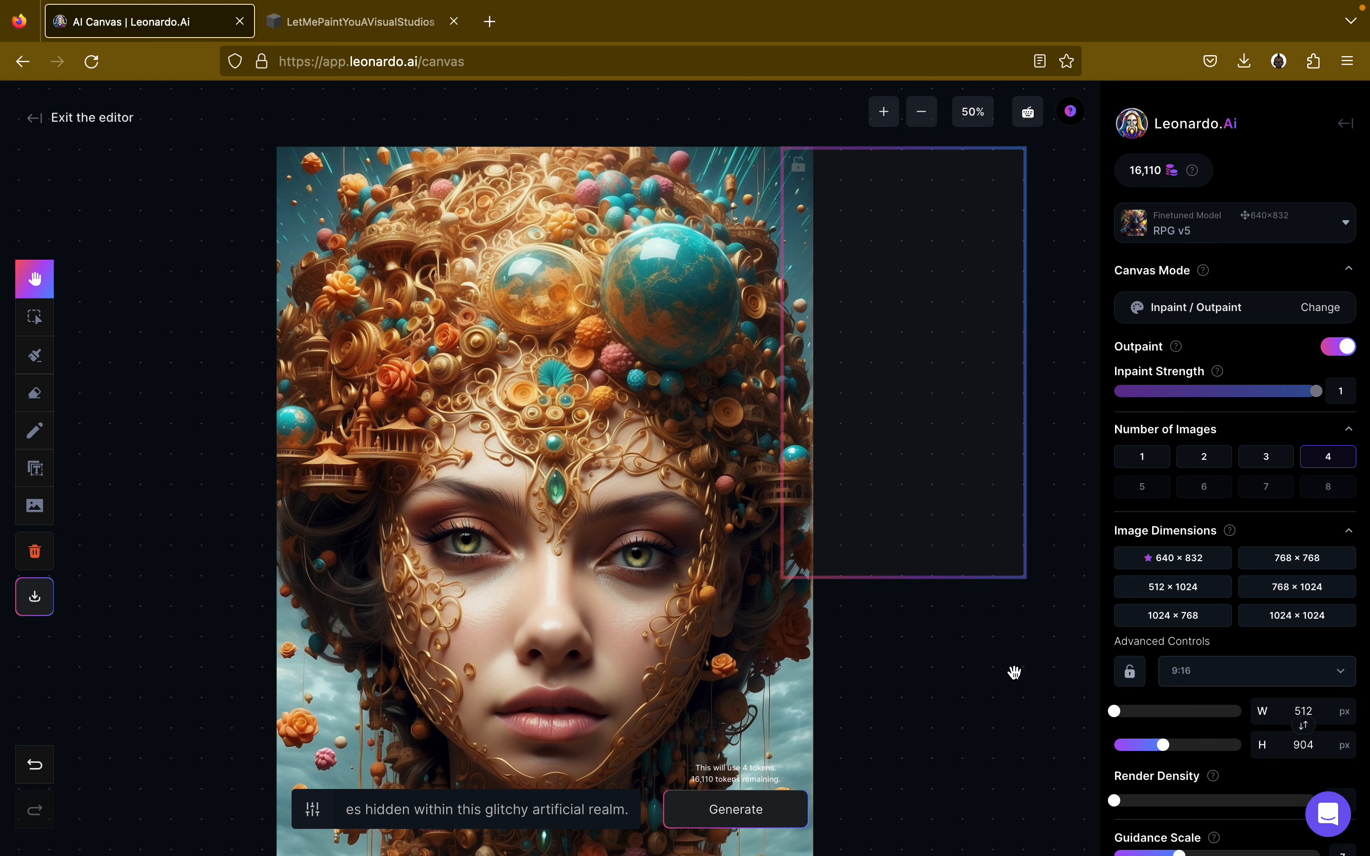
scroll(1014, 673, "down", 2)
scroll(1162, 658, "down", 3)
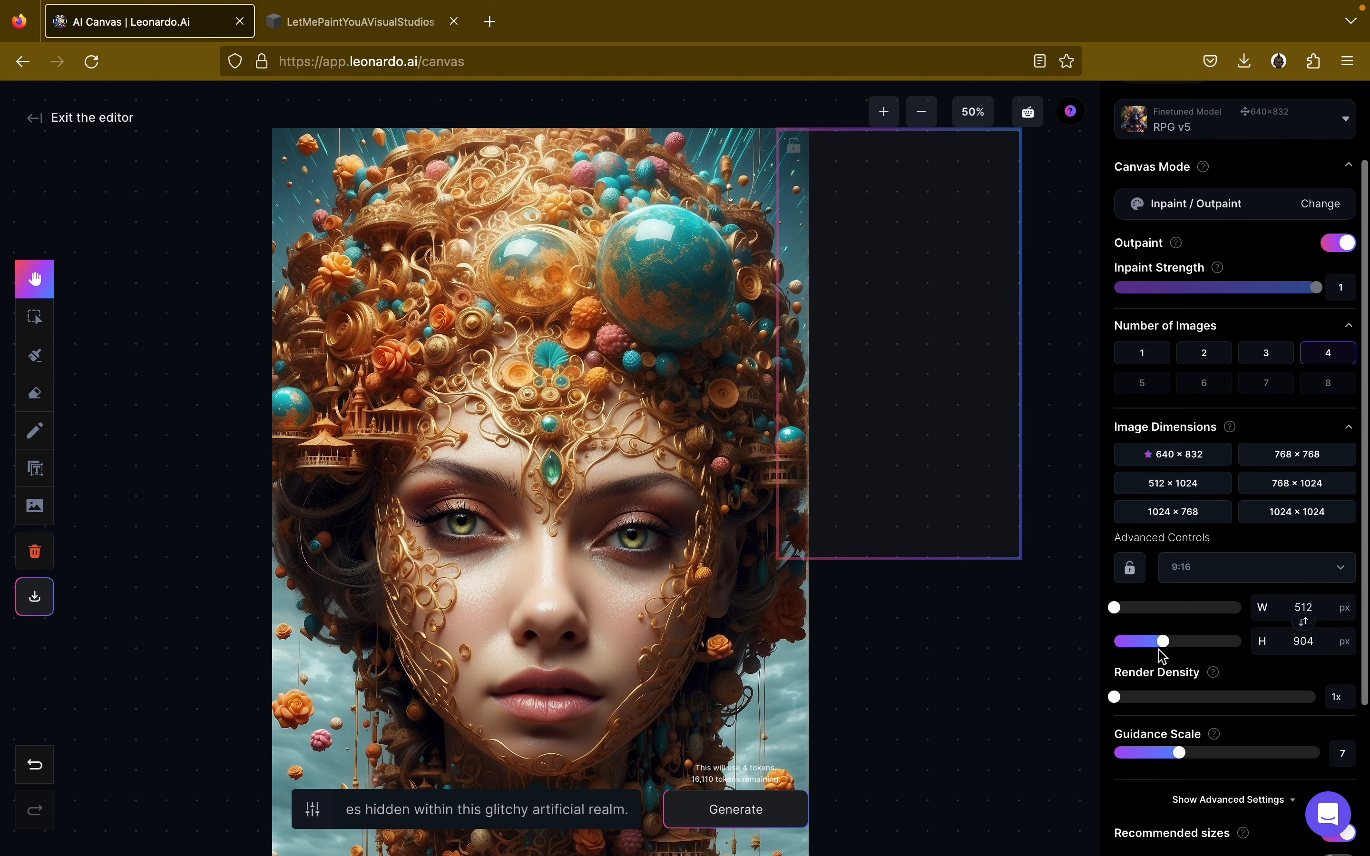
scroll(1162, 654, "down", 3)
scroll(1160, 657, "up", 4)
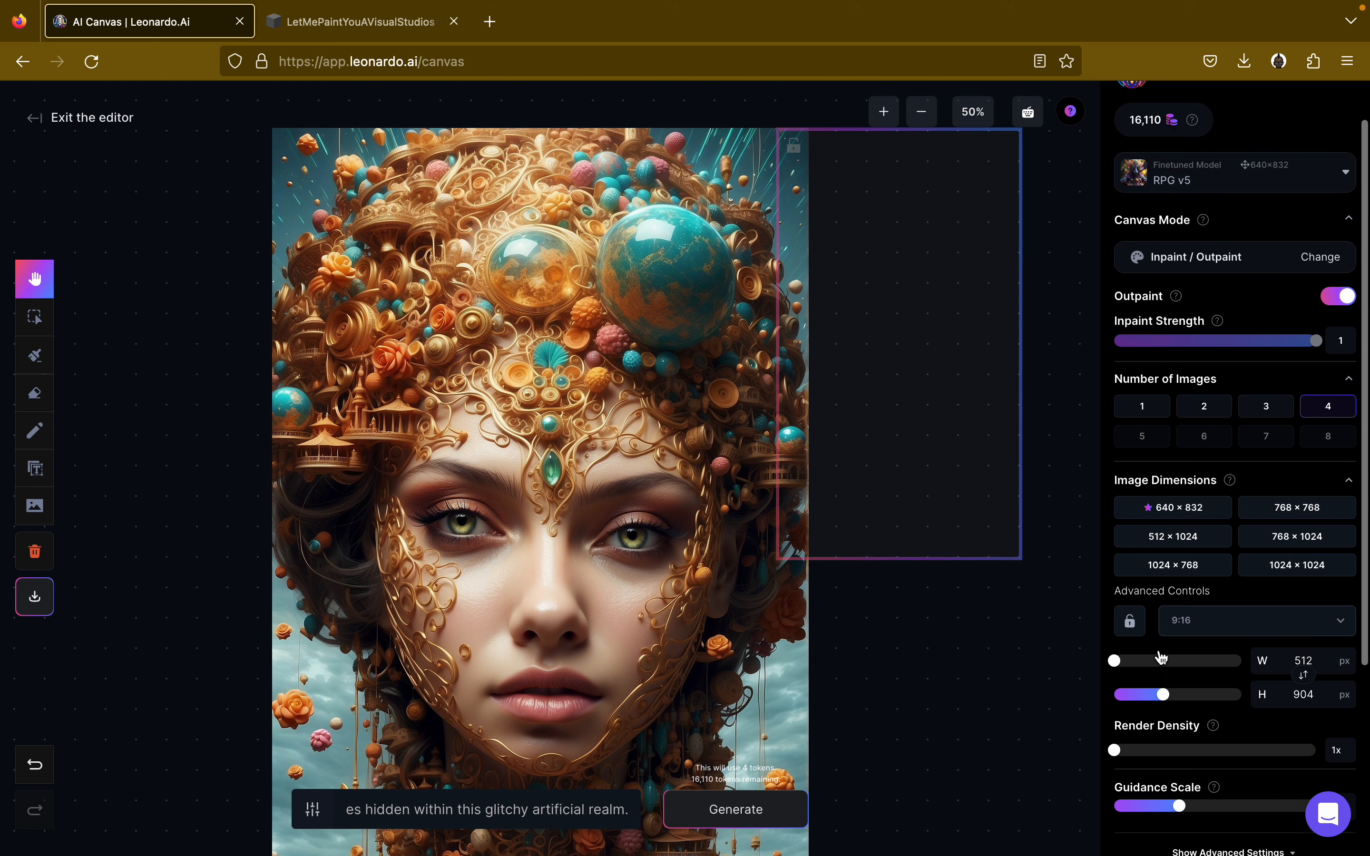
scroll(1158, 652, "up", 2)
left_click(1223, 221)
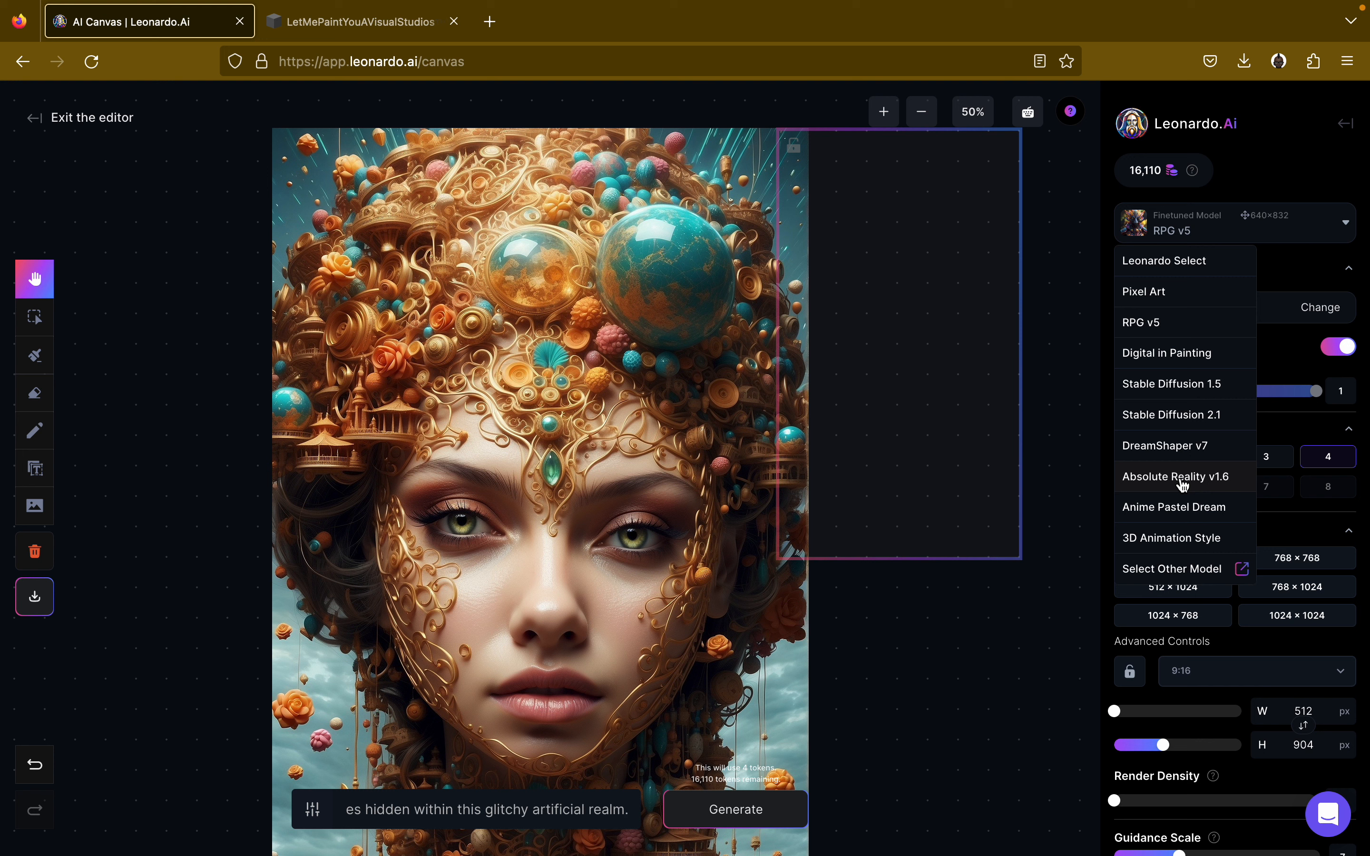
left_click(1027, 554)
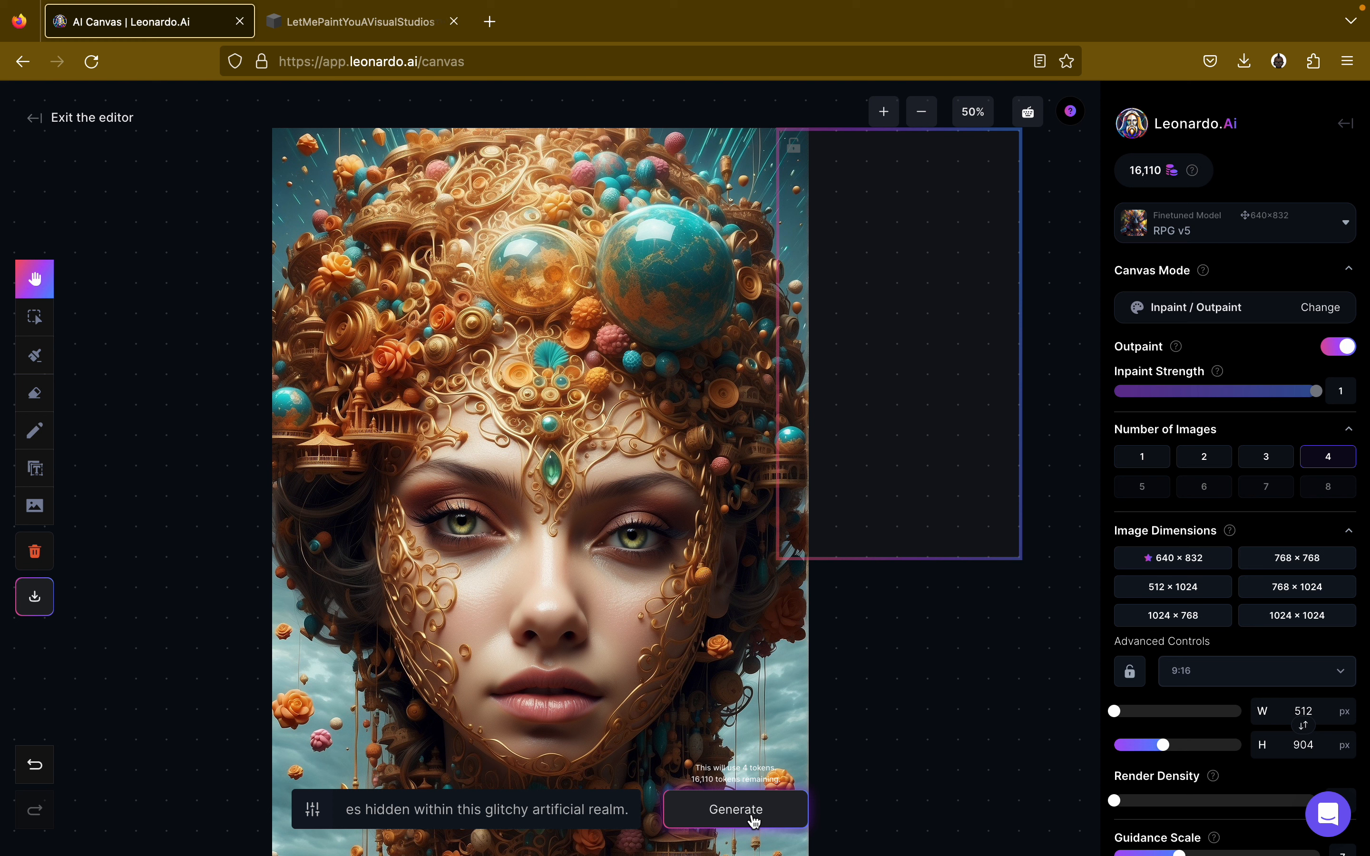
Generate four outpaintings of the framed area with RPG v5, review every variation and discard them.
left_click(753, 821)
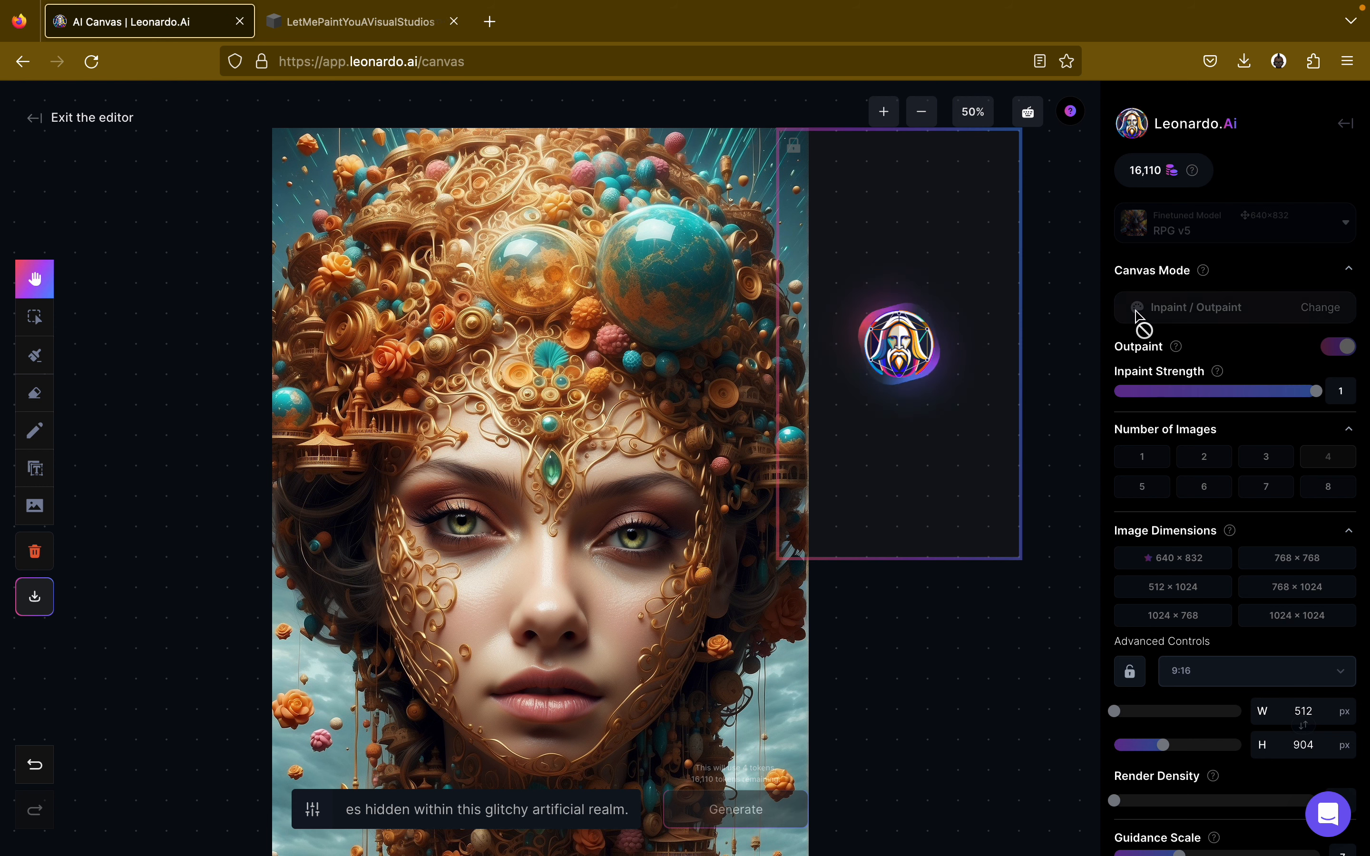
scroll(904, 709, "down", 1)
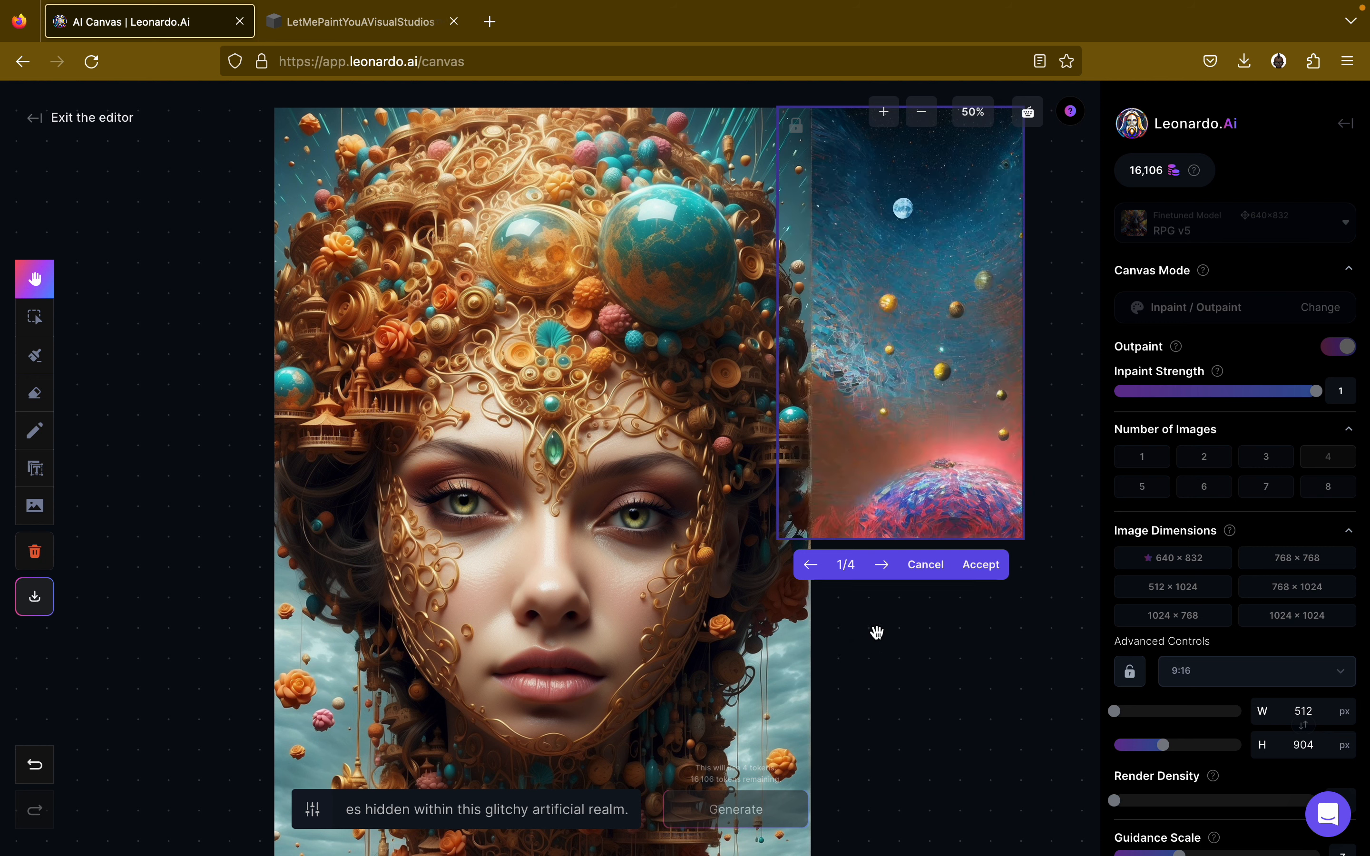
left_click(881, 566)
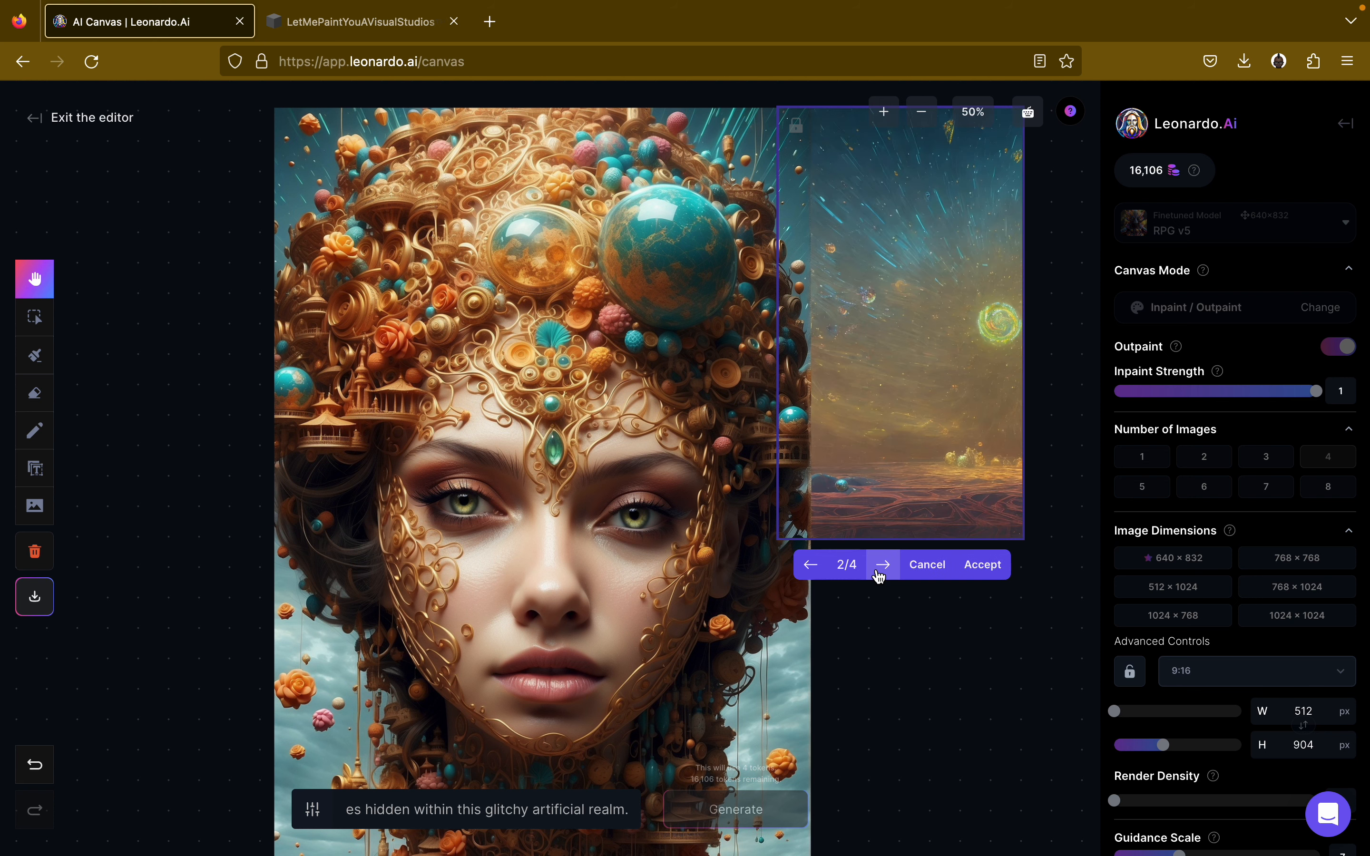
left_click(881, 566)
left_click(881, 565)
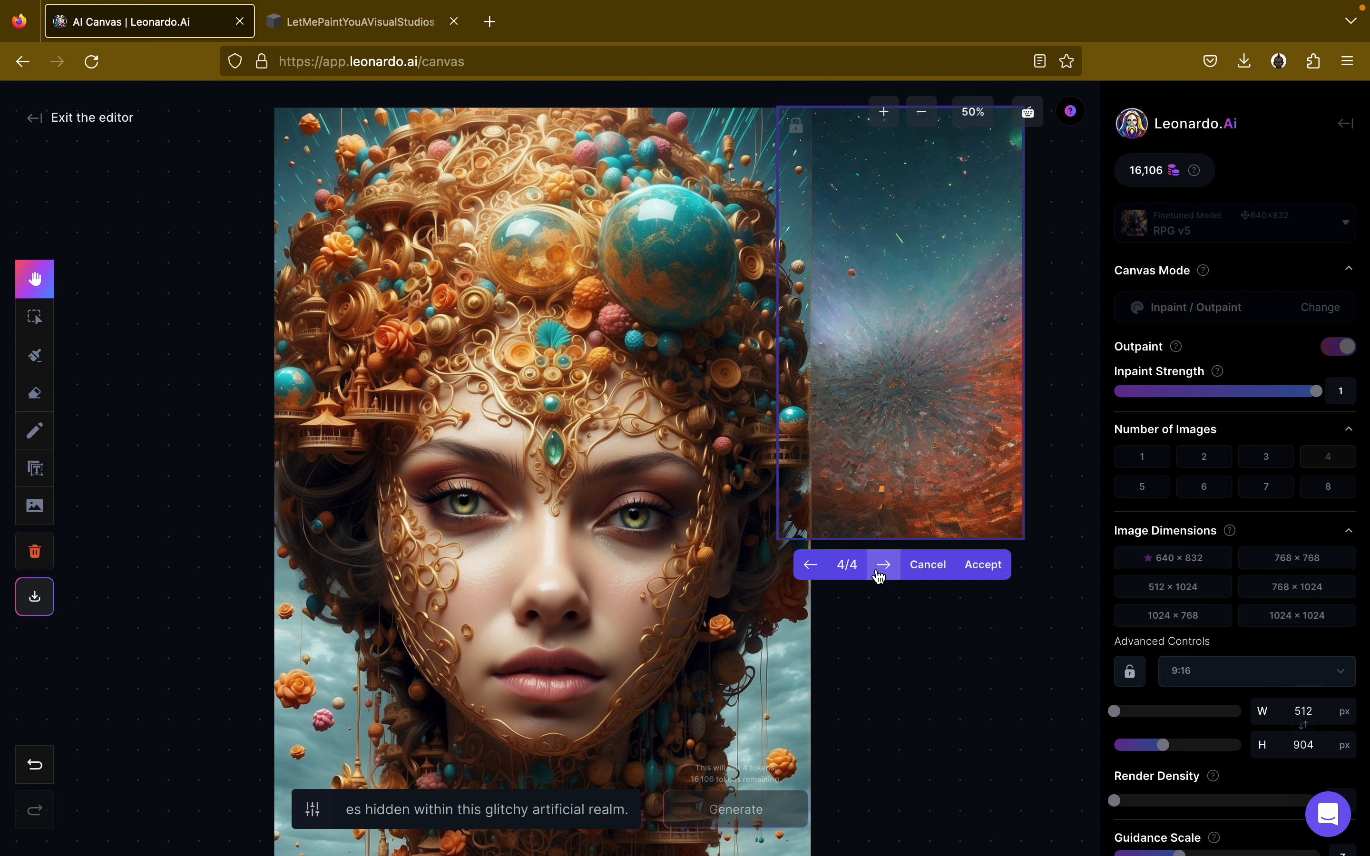
left_click(881, 571)
left_click(925, 567)
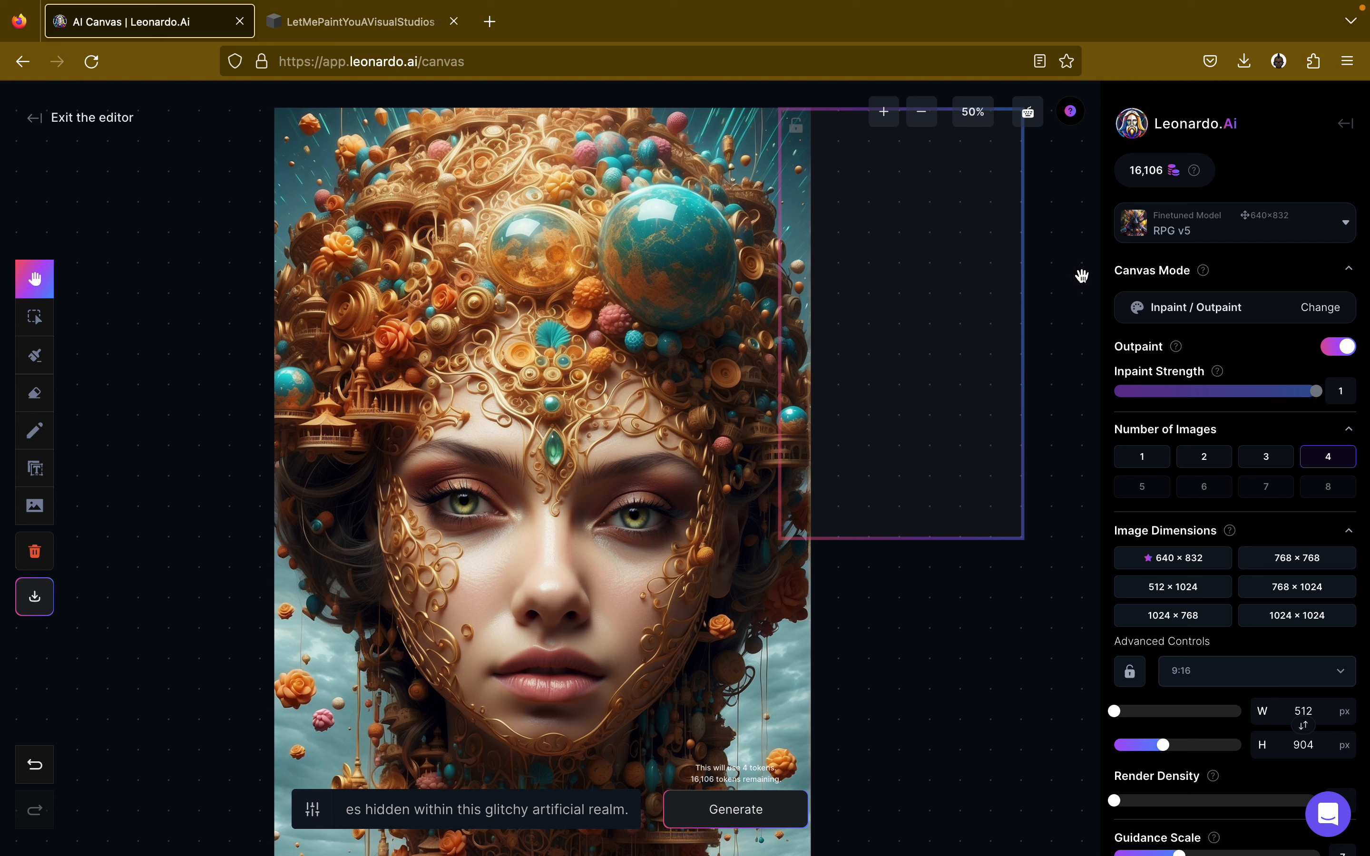
Switch the finetuned model to Absolute Reality v1.6.
left_click(1284, 232)
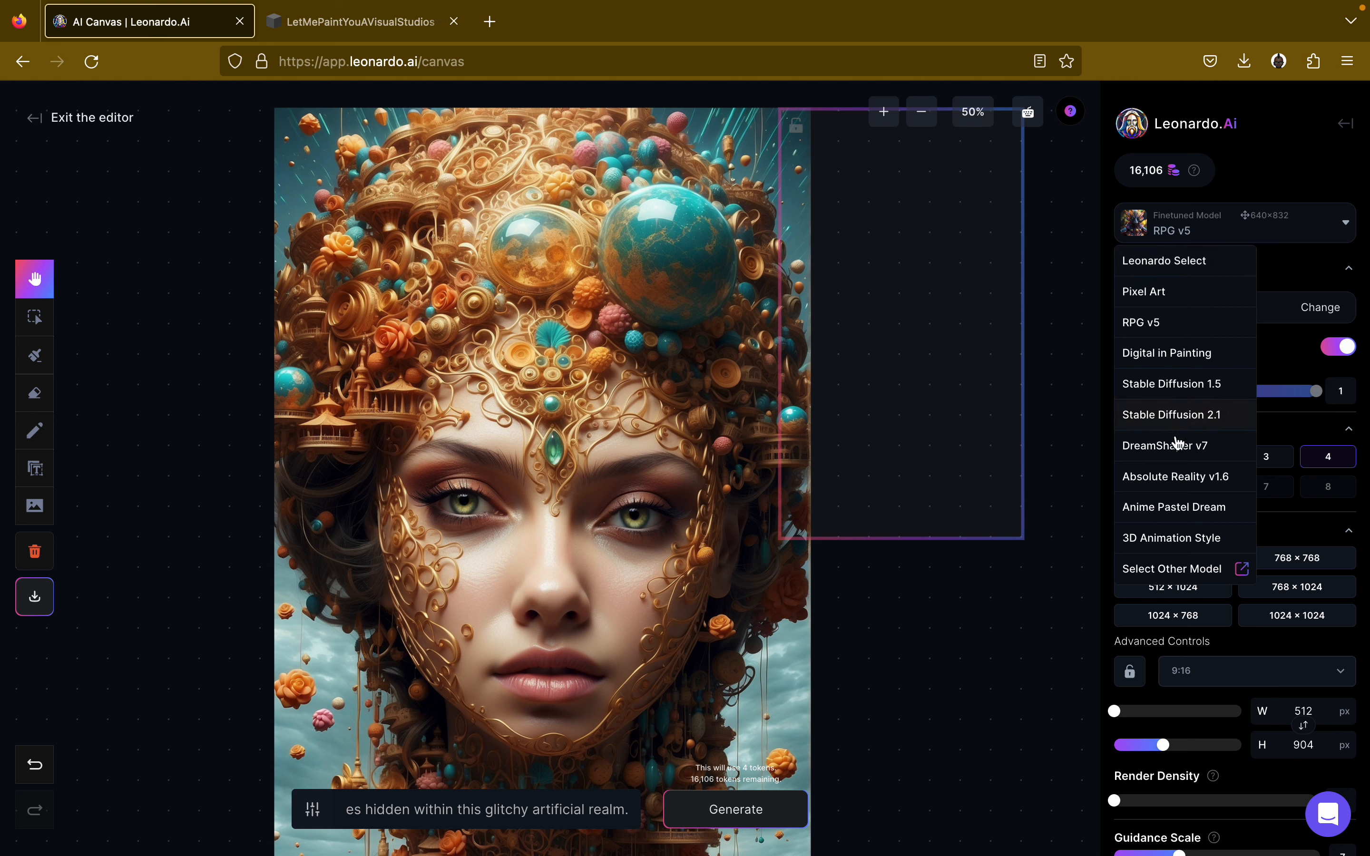
left_click(1181, 484)
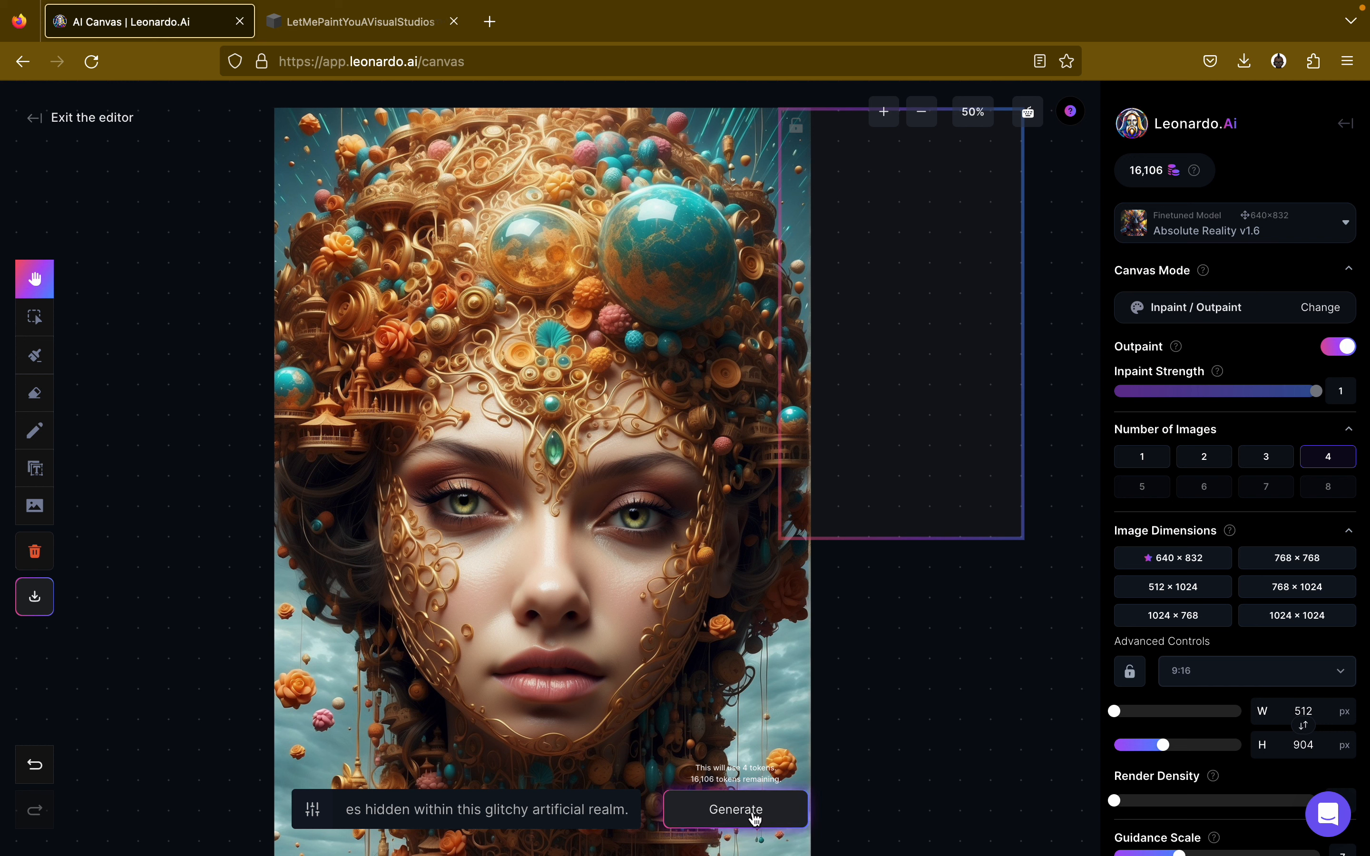
left_click(1328, 240)
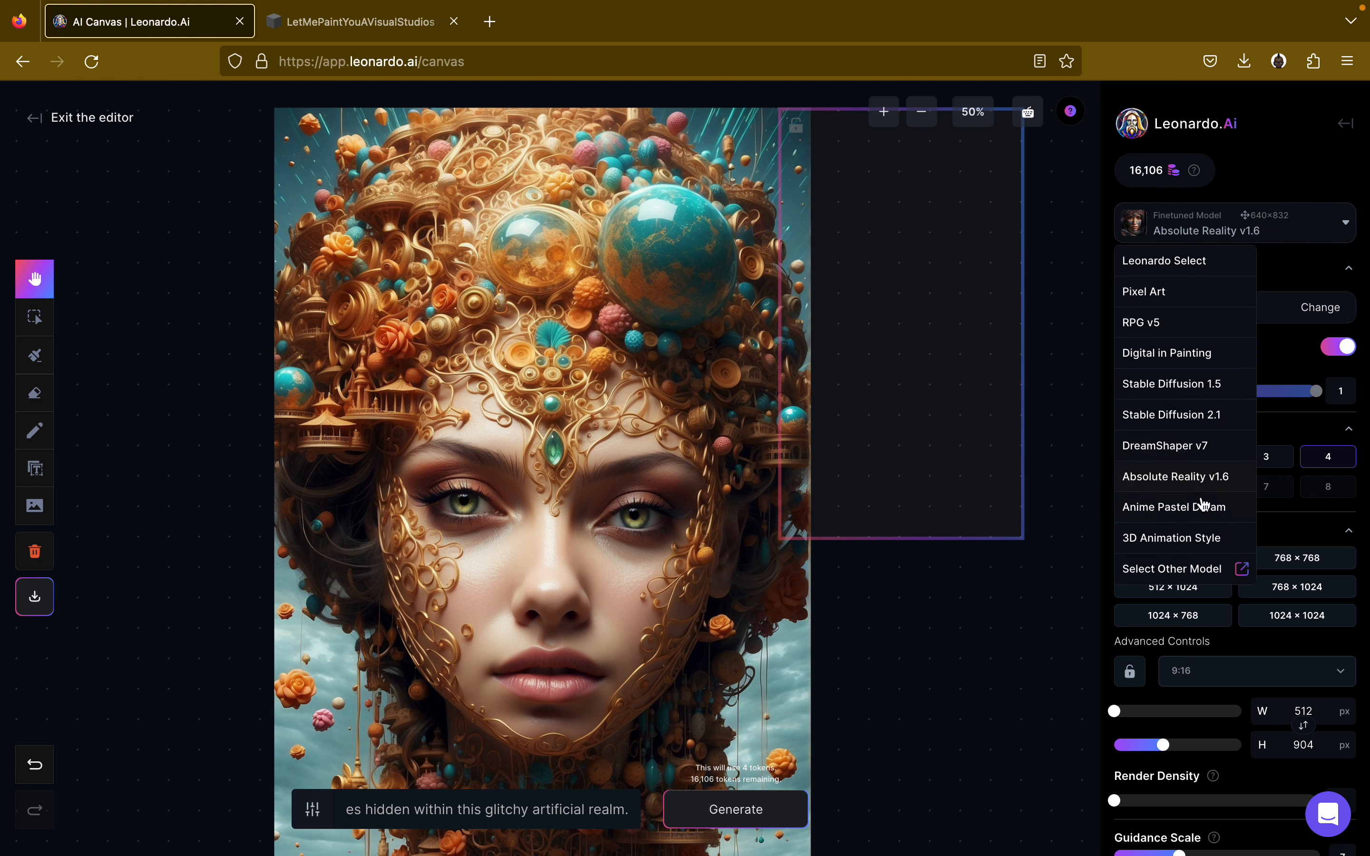
left_click(991, 674)
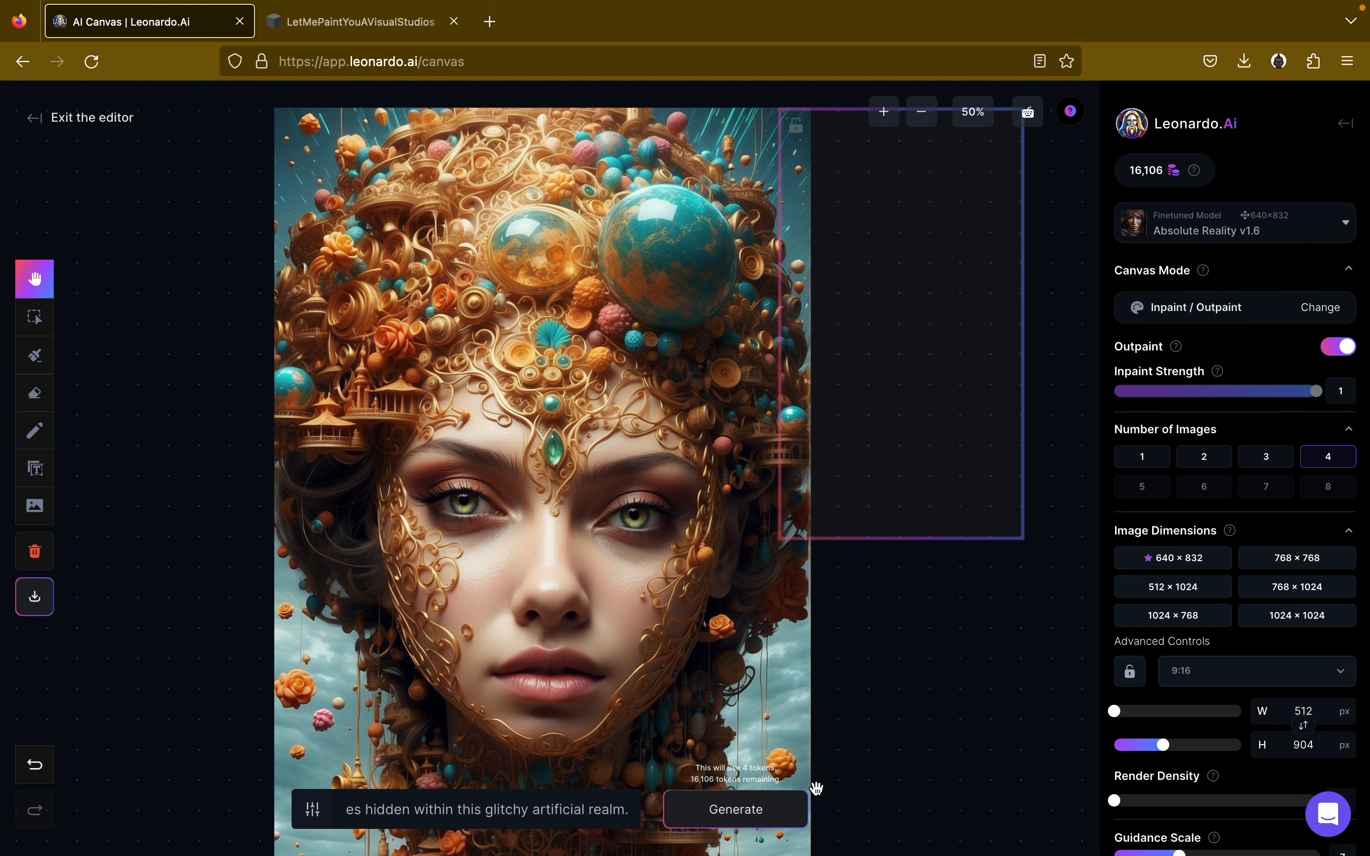
Generate four outpaintings of the framed area with Absolute Reality v1.6, review the variations and discard them.
left_click(776, 810)
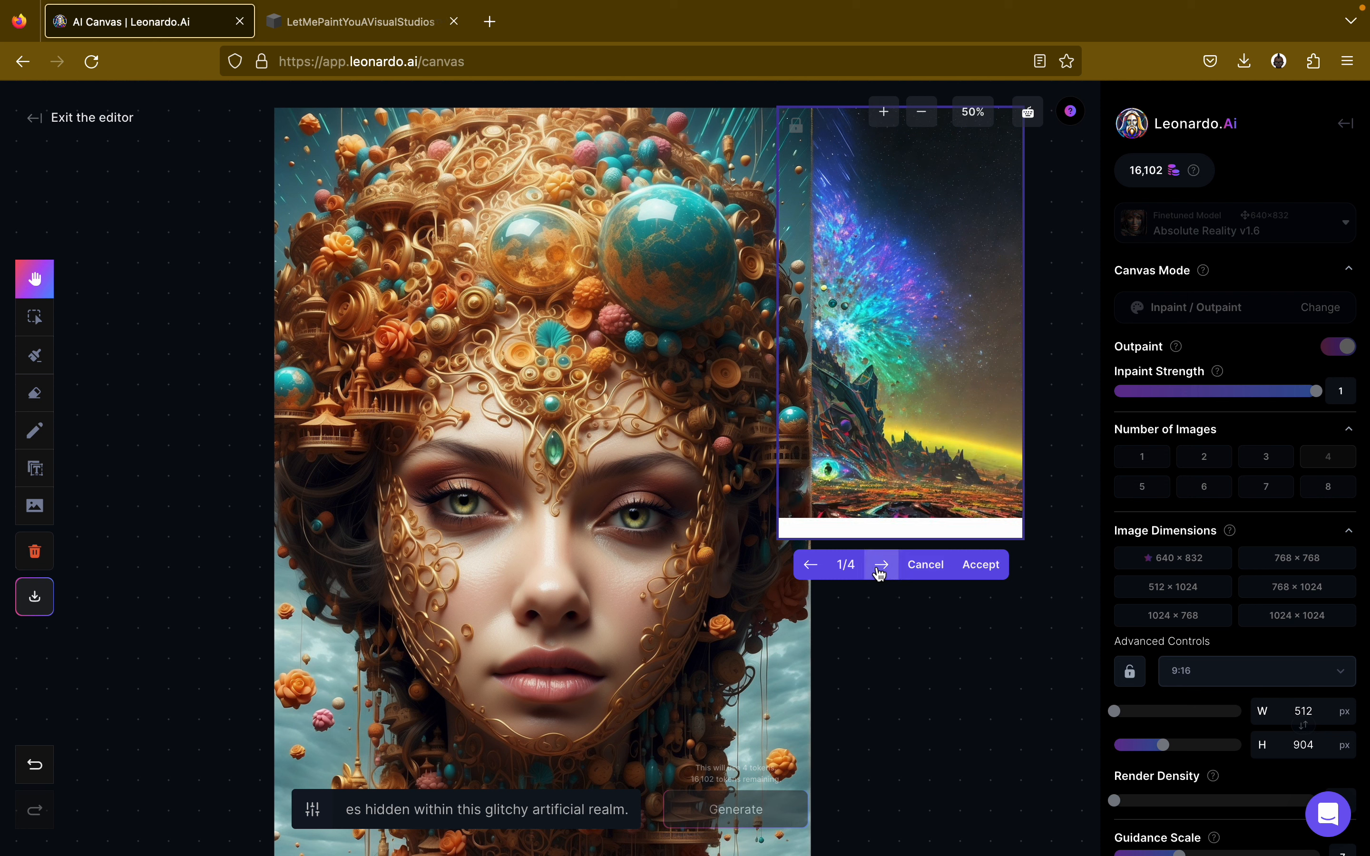
left_click(881, 568)
left_click(881, 569)
left_click(881, 568)
left_click(881, 569)
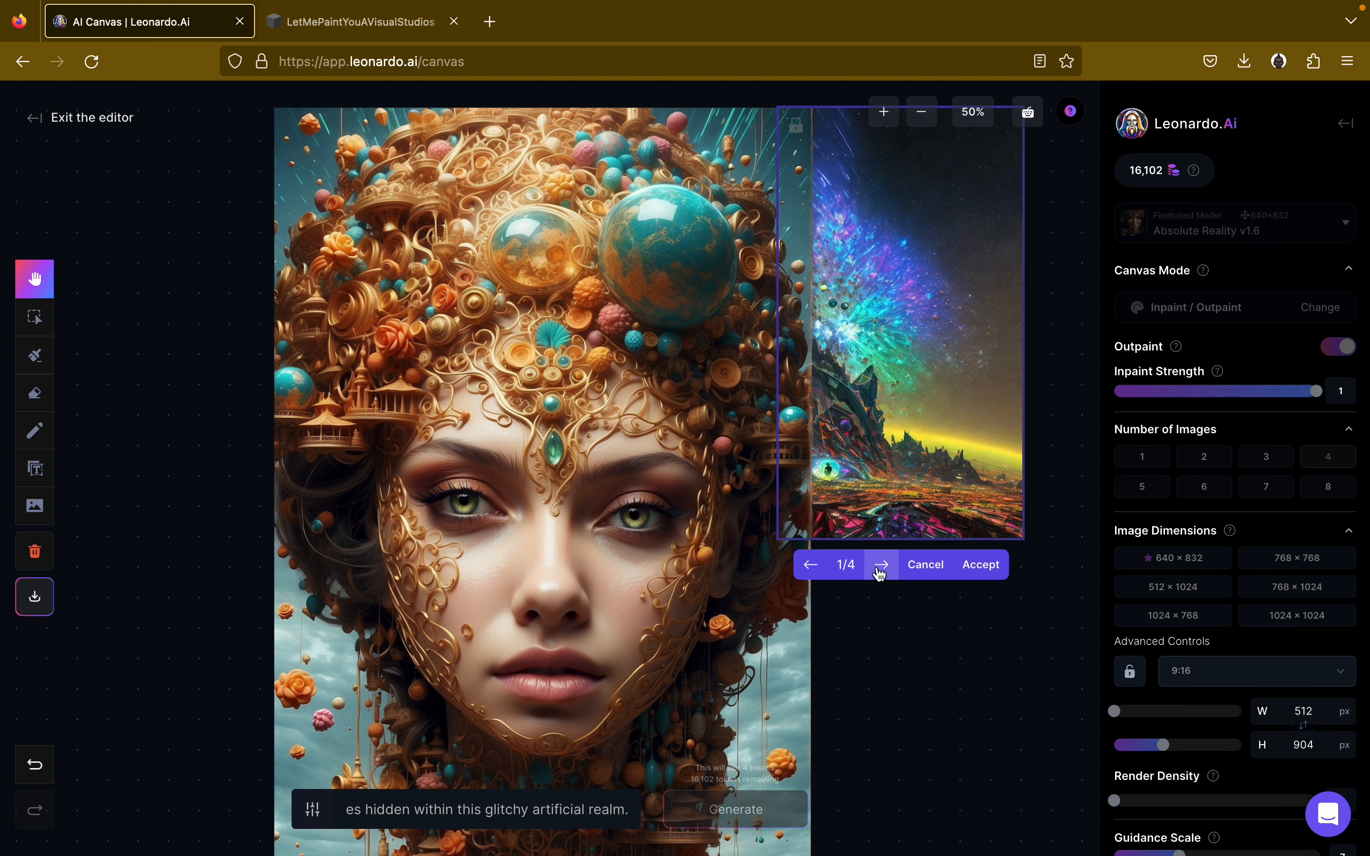
left_click(924, 565)
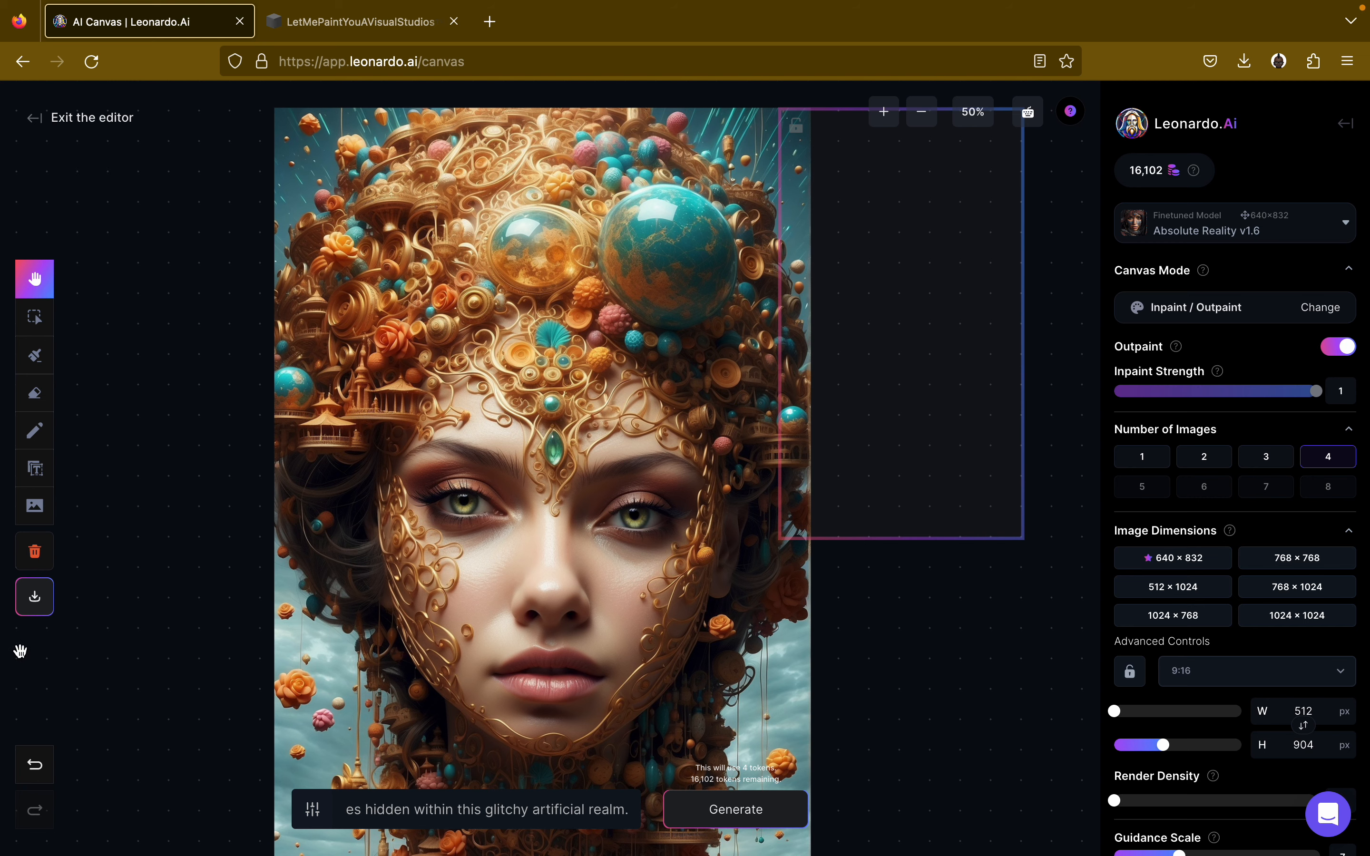
Clear everything from the canvas, confirm the deletion and exit the canvas editor.
left_click(36, 566)
left_click(755, 548)
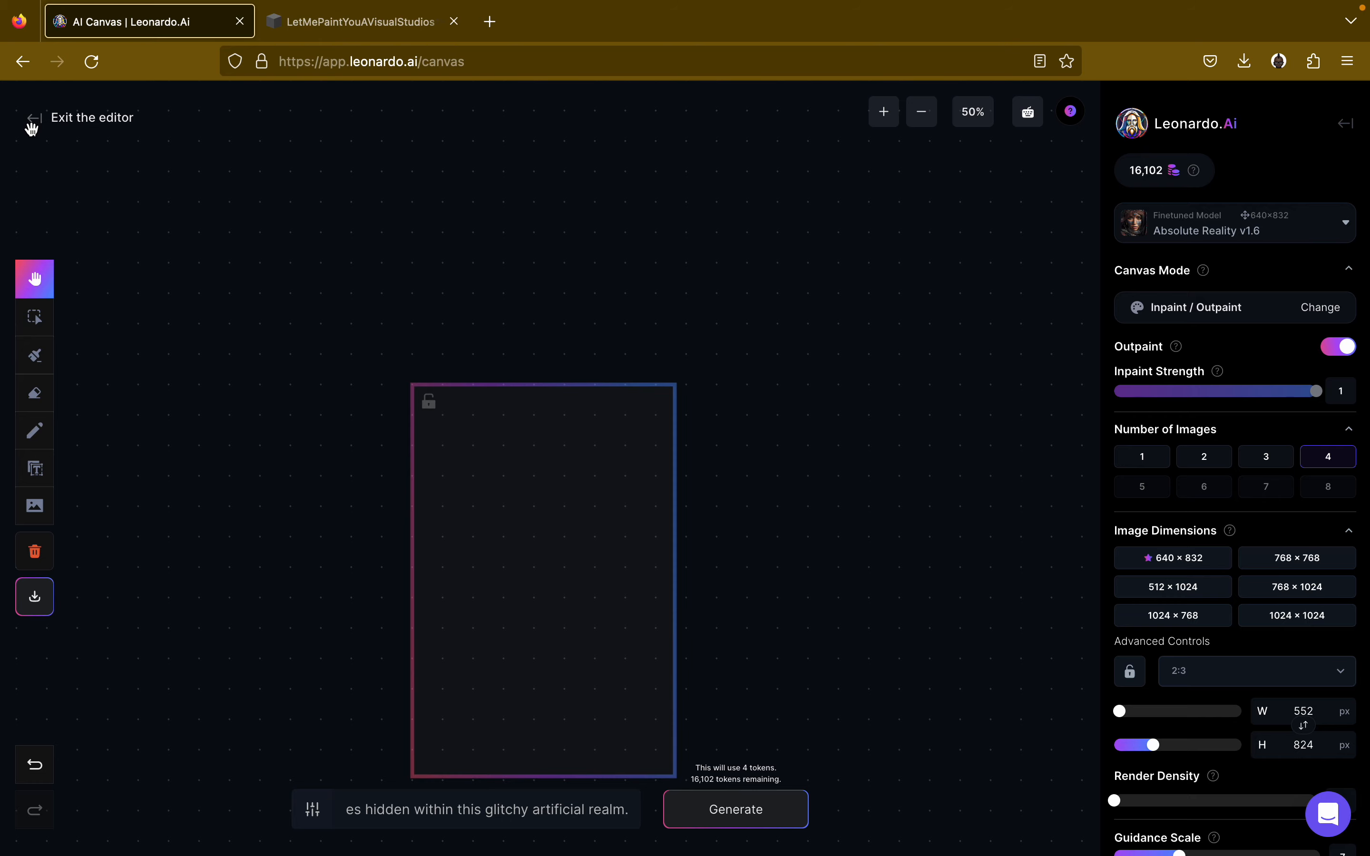
left_click(32, 119)
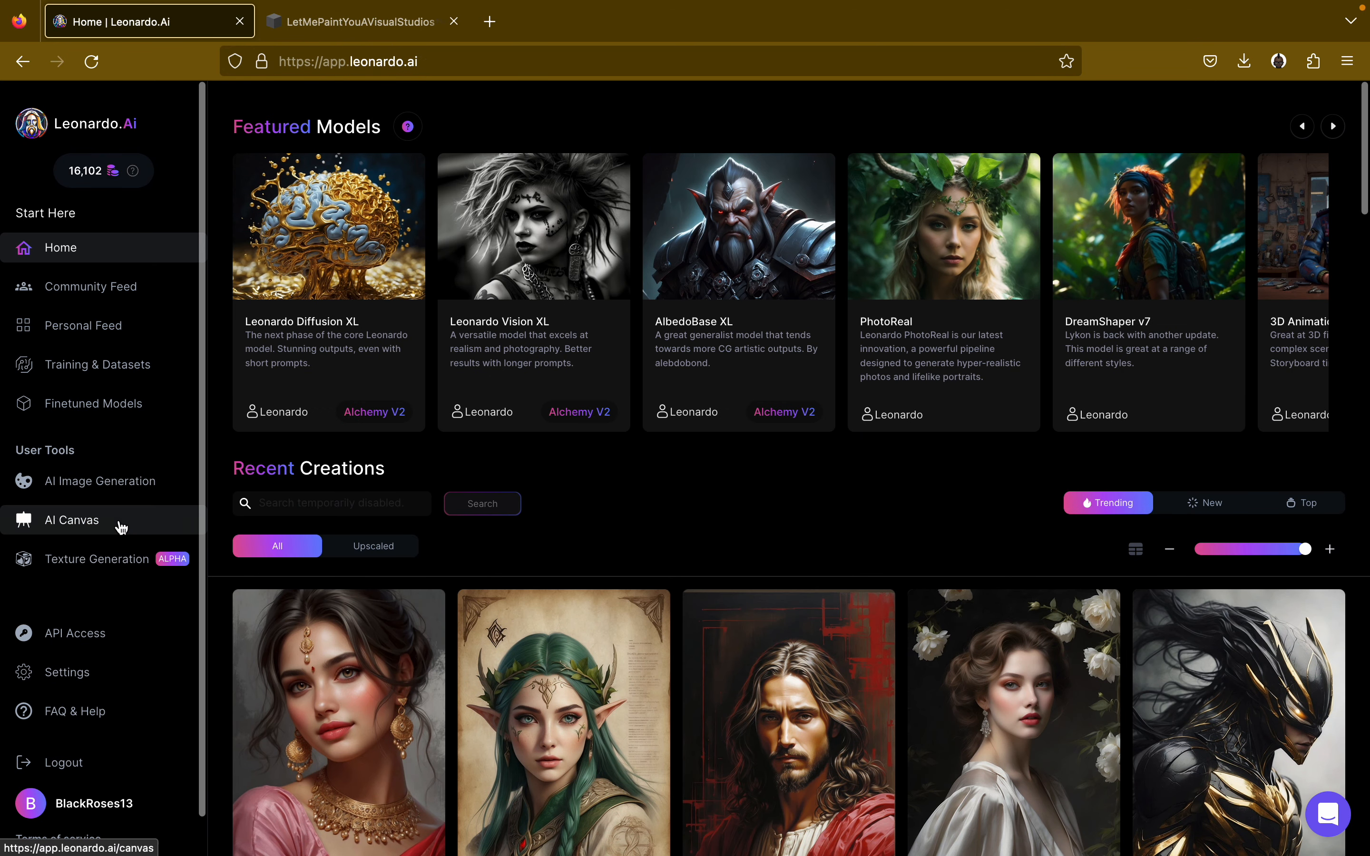
Open AI Image Generation, look through the generation history to its end and continue to the full personal feed.
left_click(95, 485)
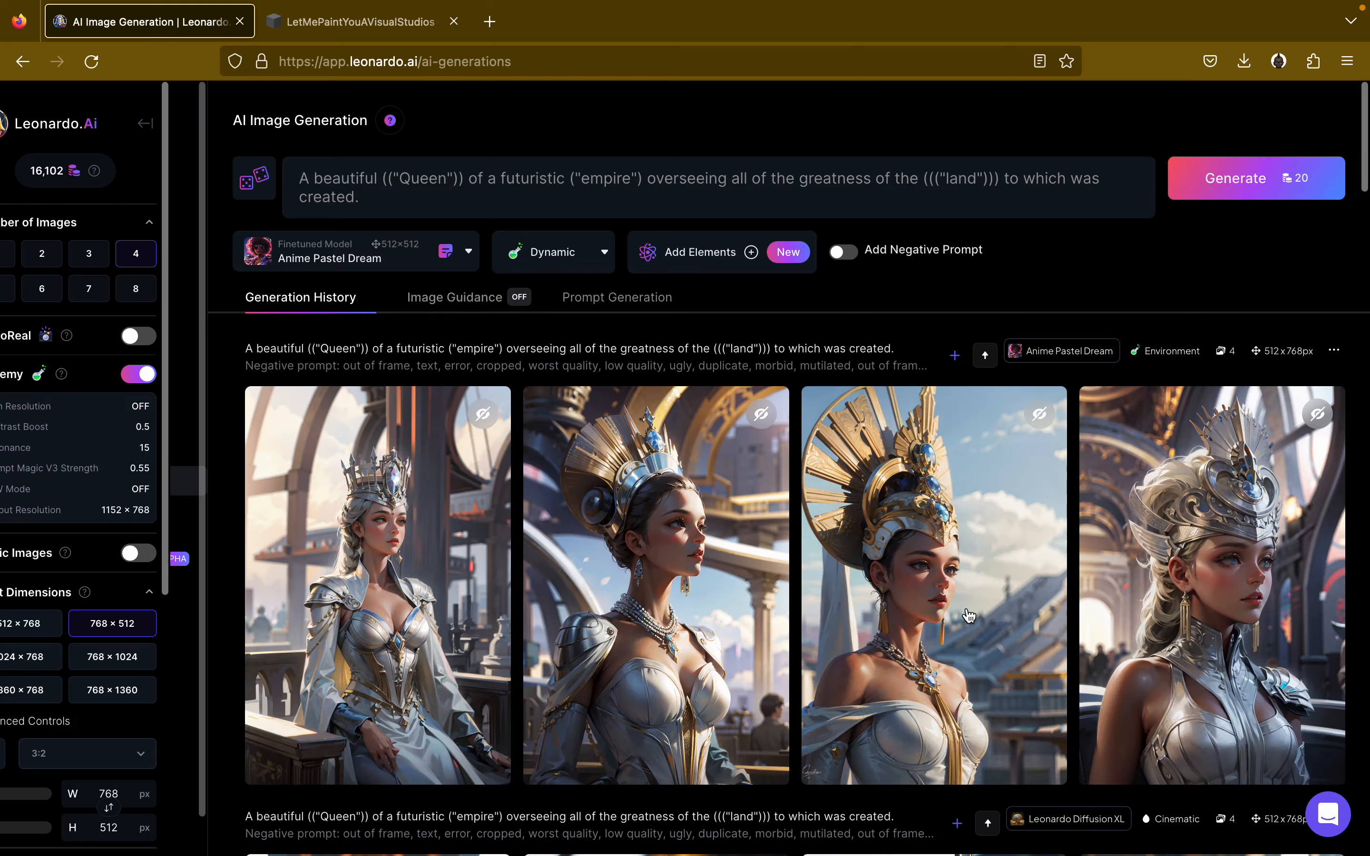
scroll(1231, 597, "down", 20)
scroll(1231, 597, "down", 10)
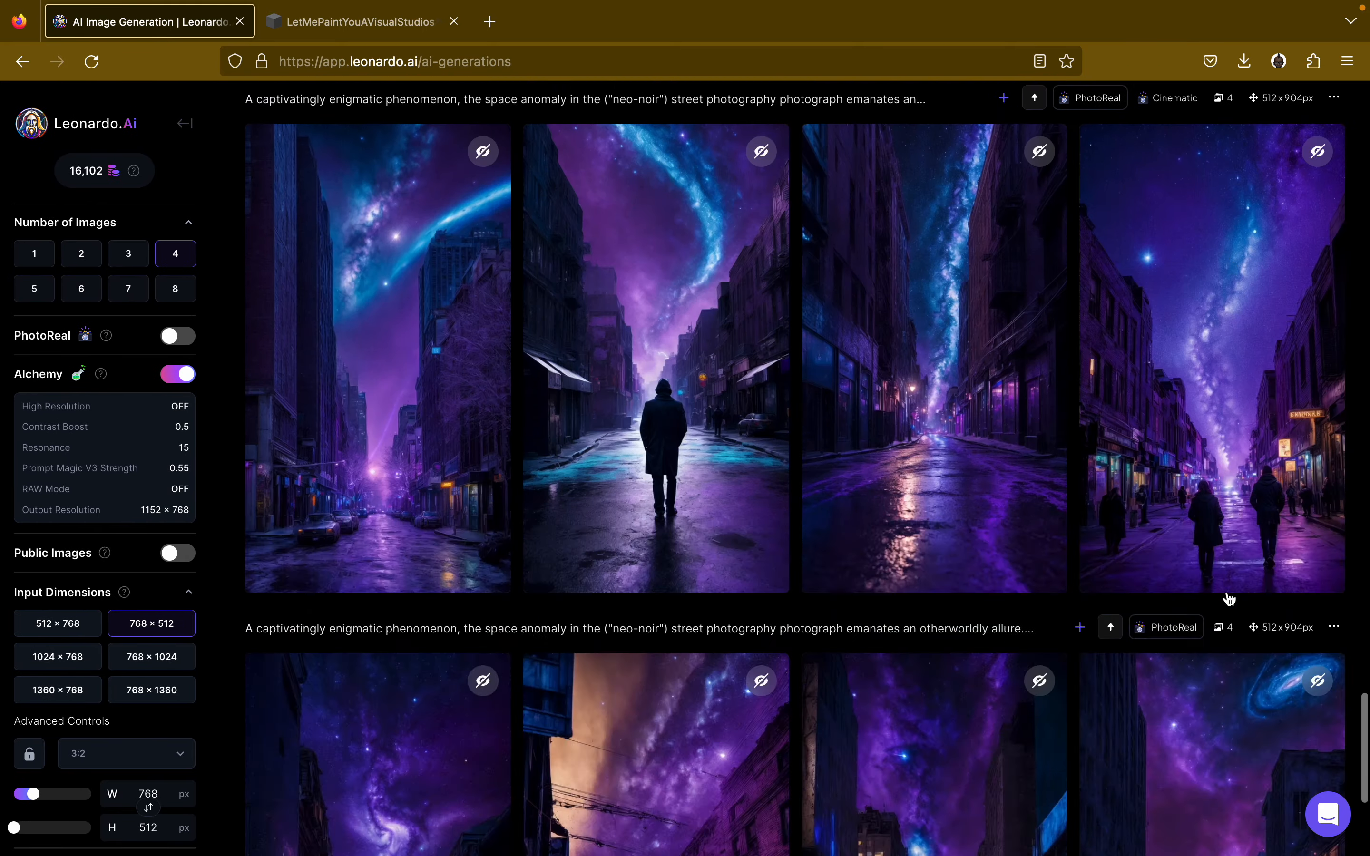
left_click(944, 823)
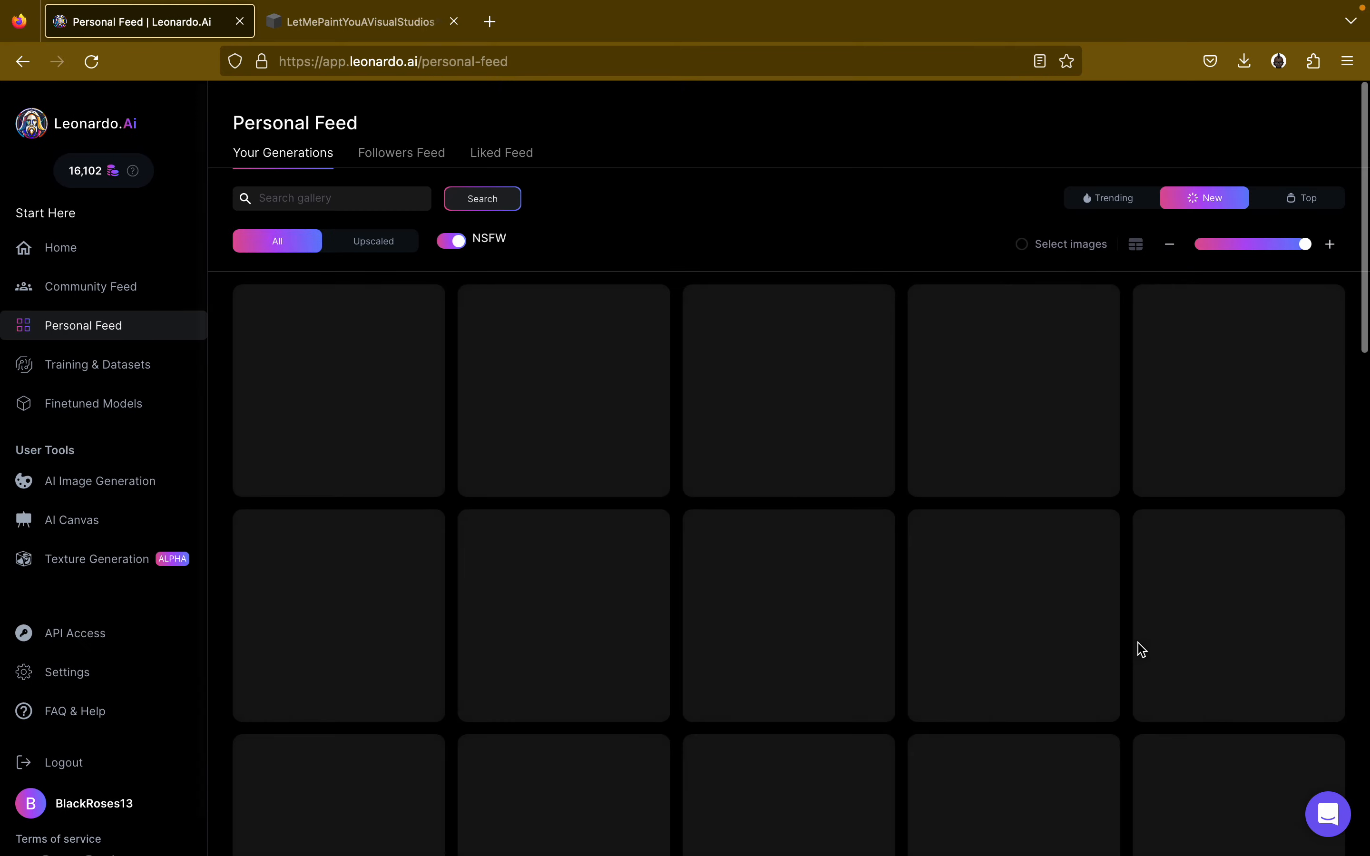
Find the gingerbread-style face portrait of the glitched artificial planet prompt in the personal feed and open its details.
scroll(1141, 648, "down", 15)
scroll(1141, 648, "down", 20)
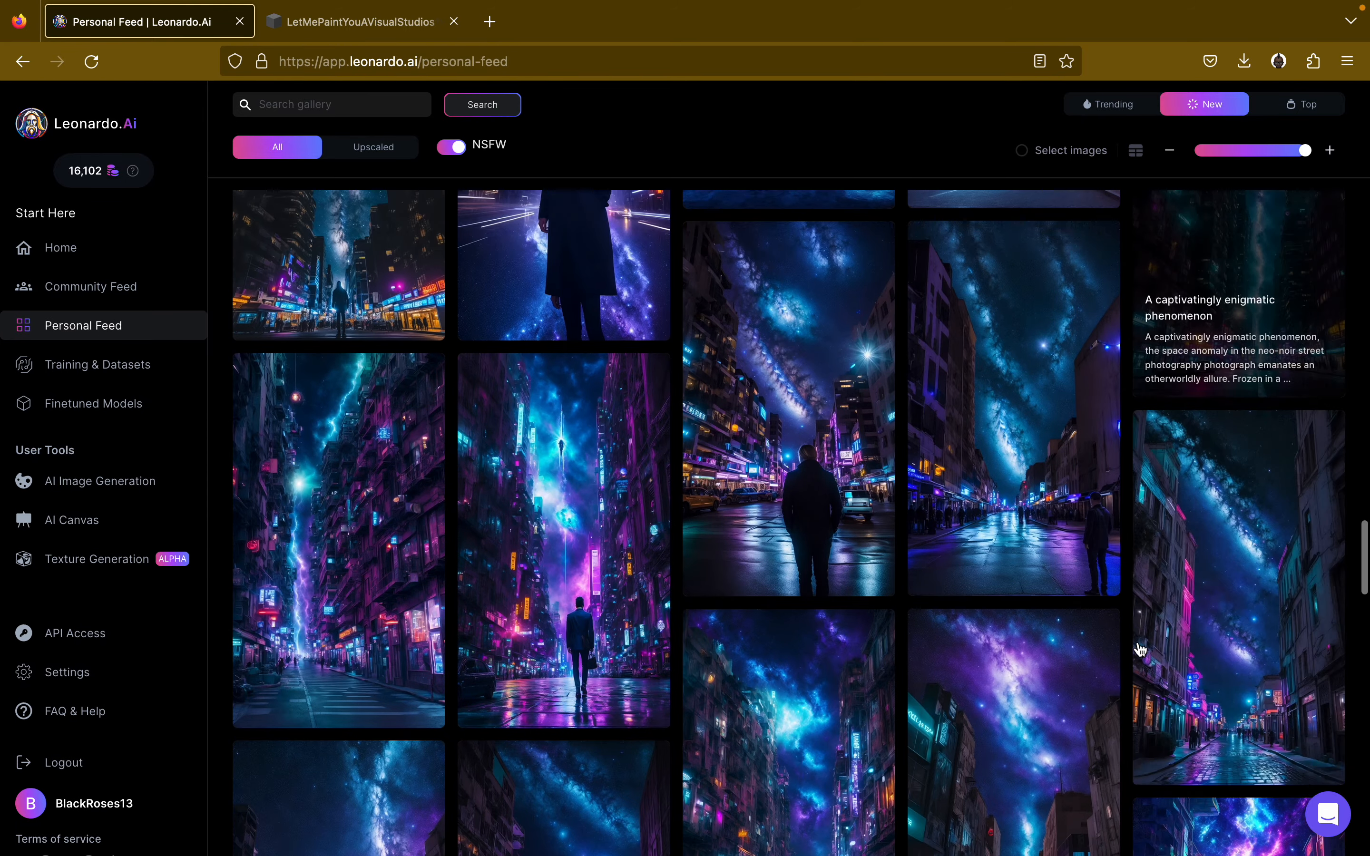
scroll(1141, 649, "up", 10)
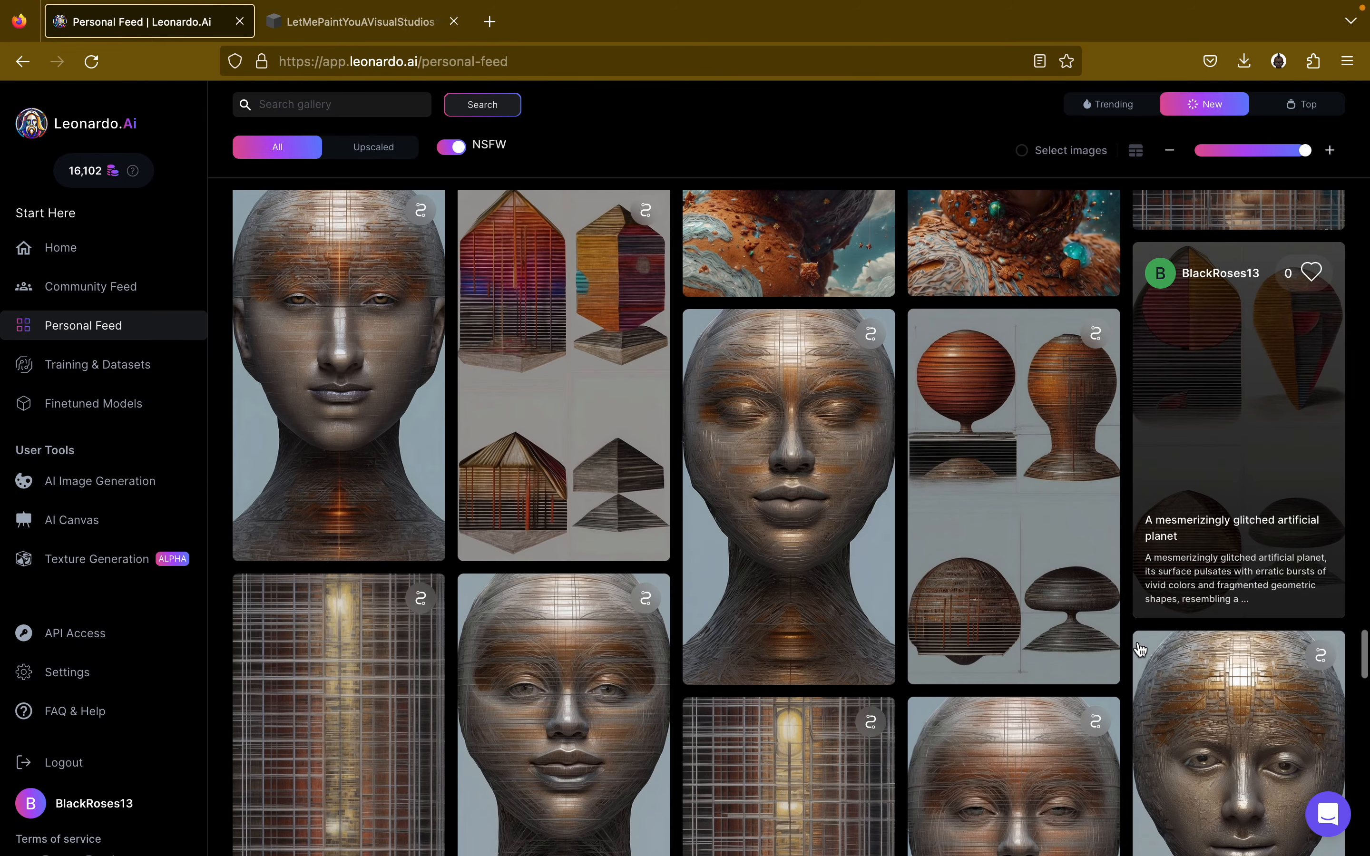
scroll(1141, 648, "down", 2)
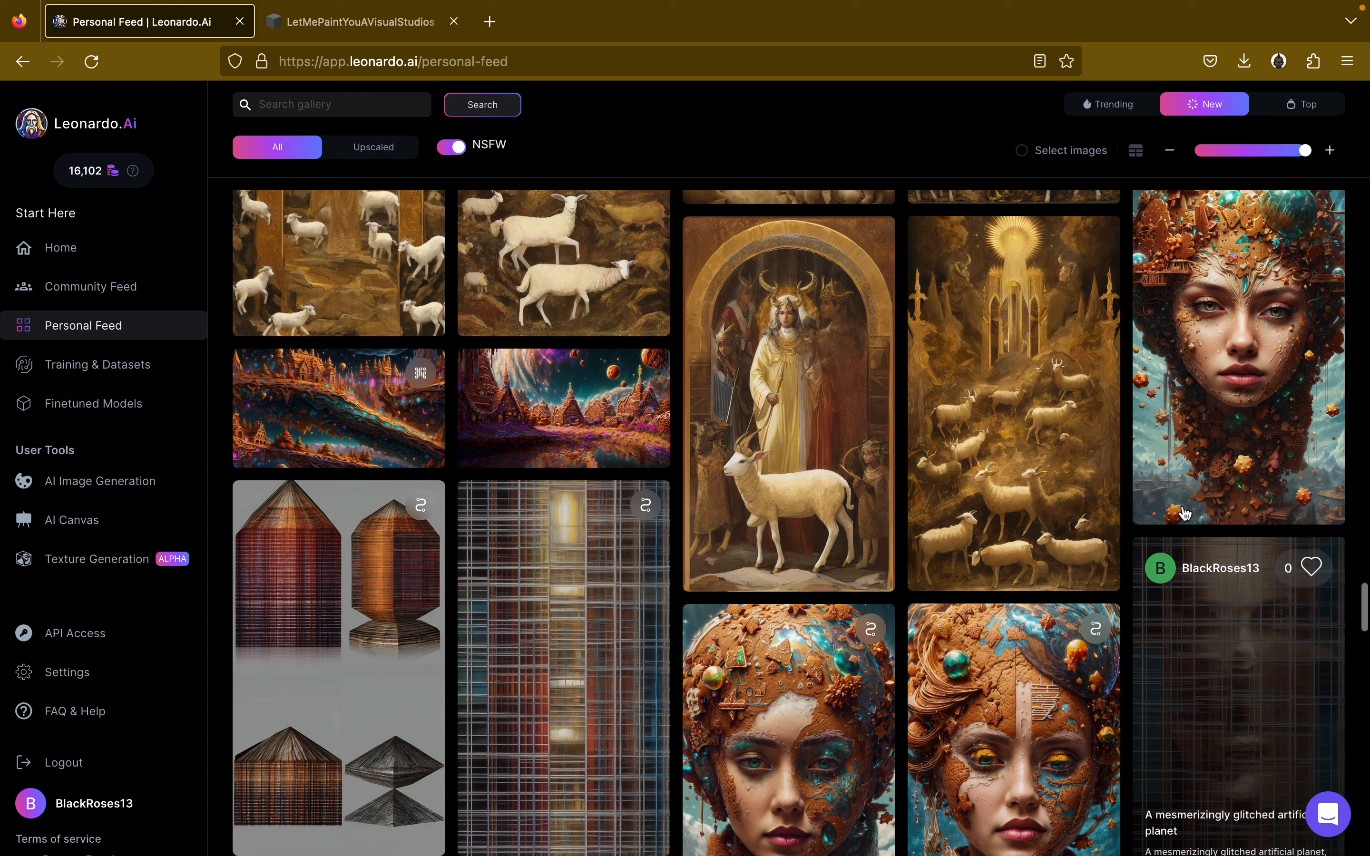
mouse_move(1248, 369)
left_click(1152, 388)
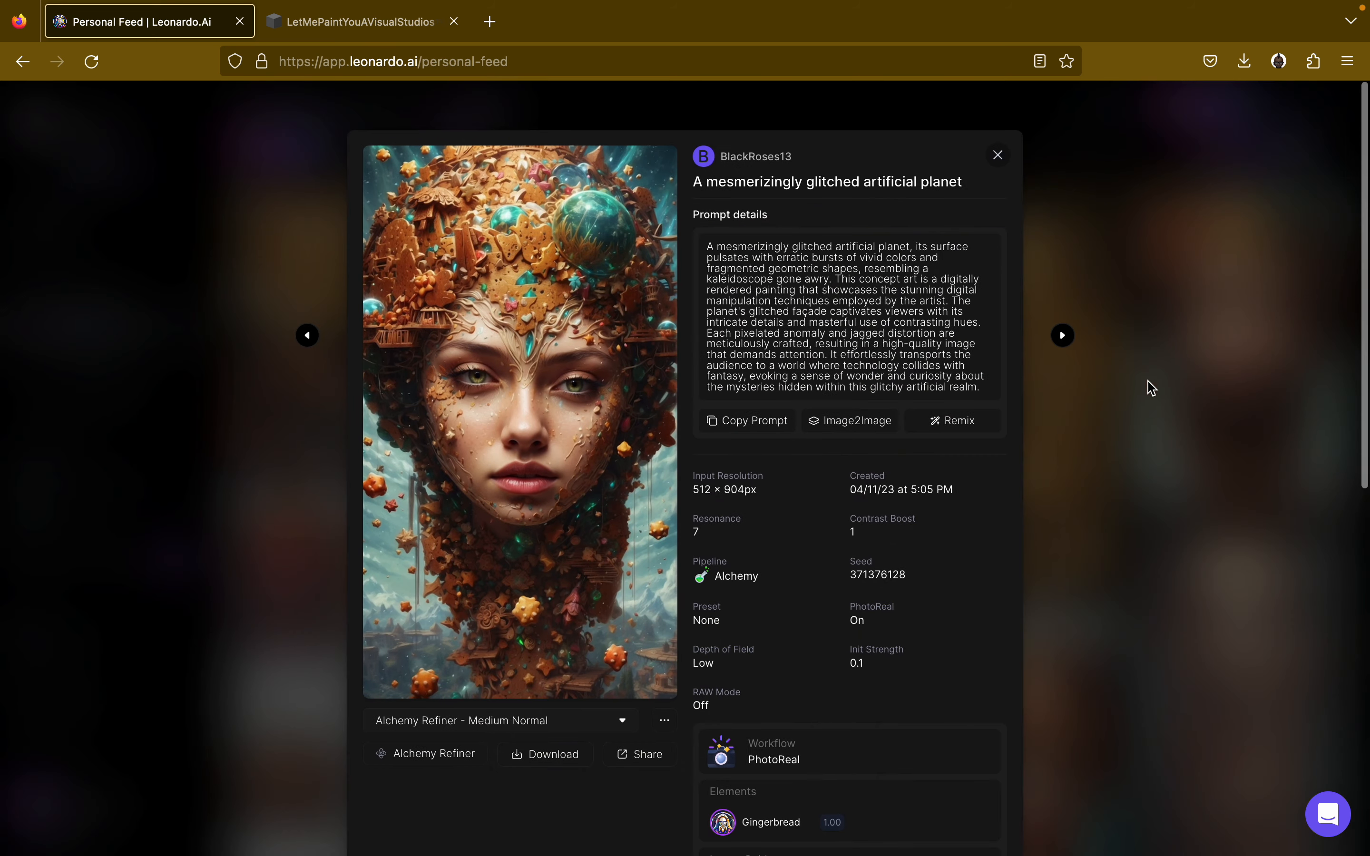
Review the face portrait's prompt and generation details, and remix it in AI Image Generation.
scroll(905, 688, "down", 6)
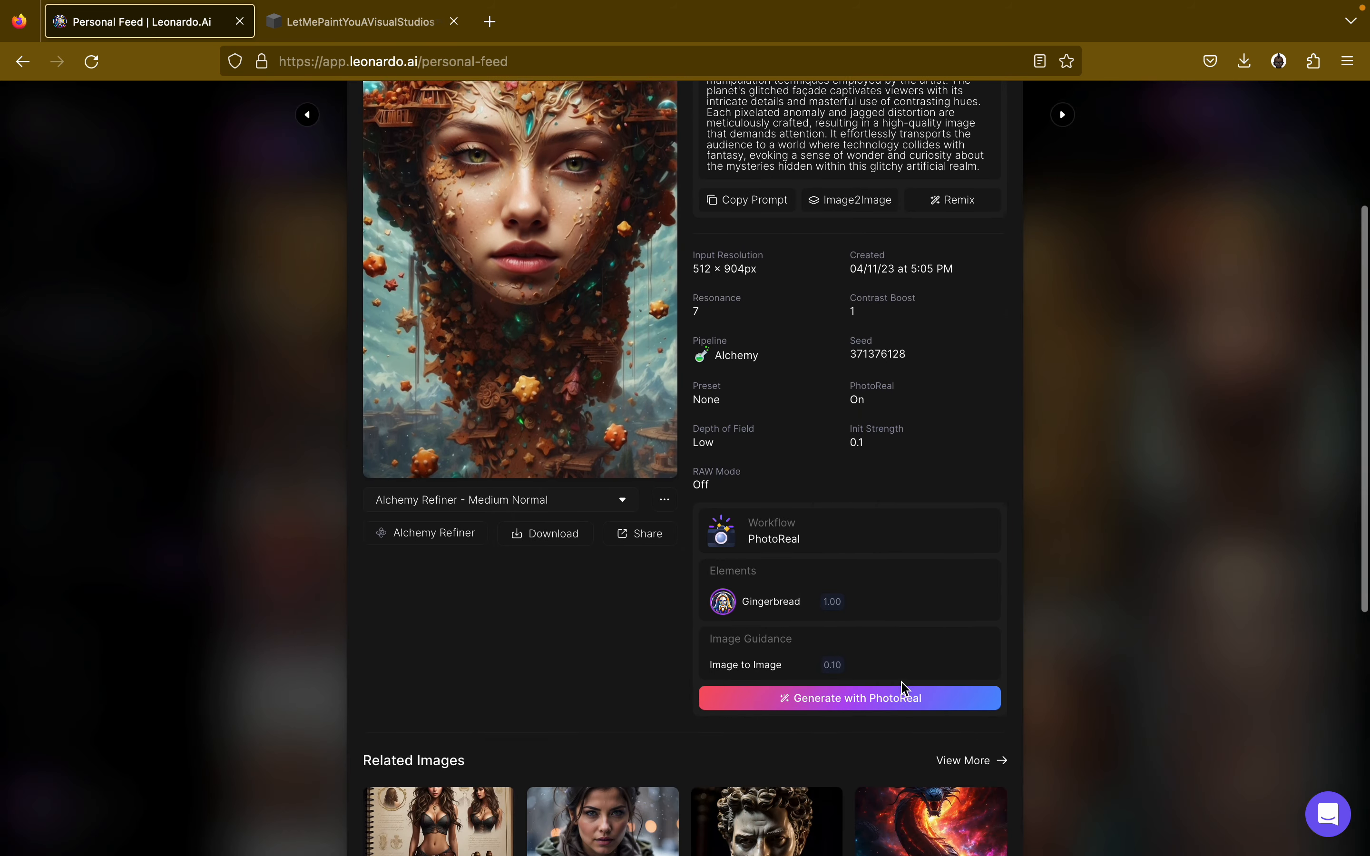
scroll(611, 530, "up", 5)
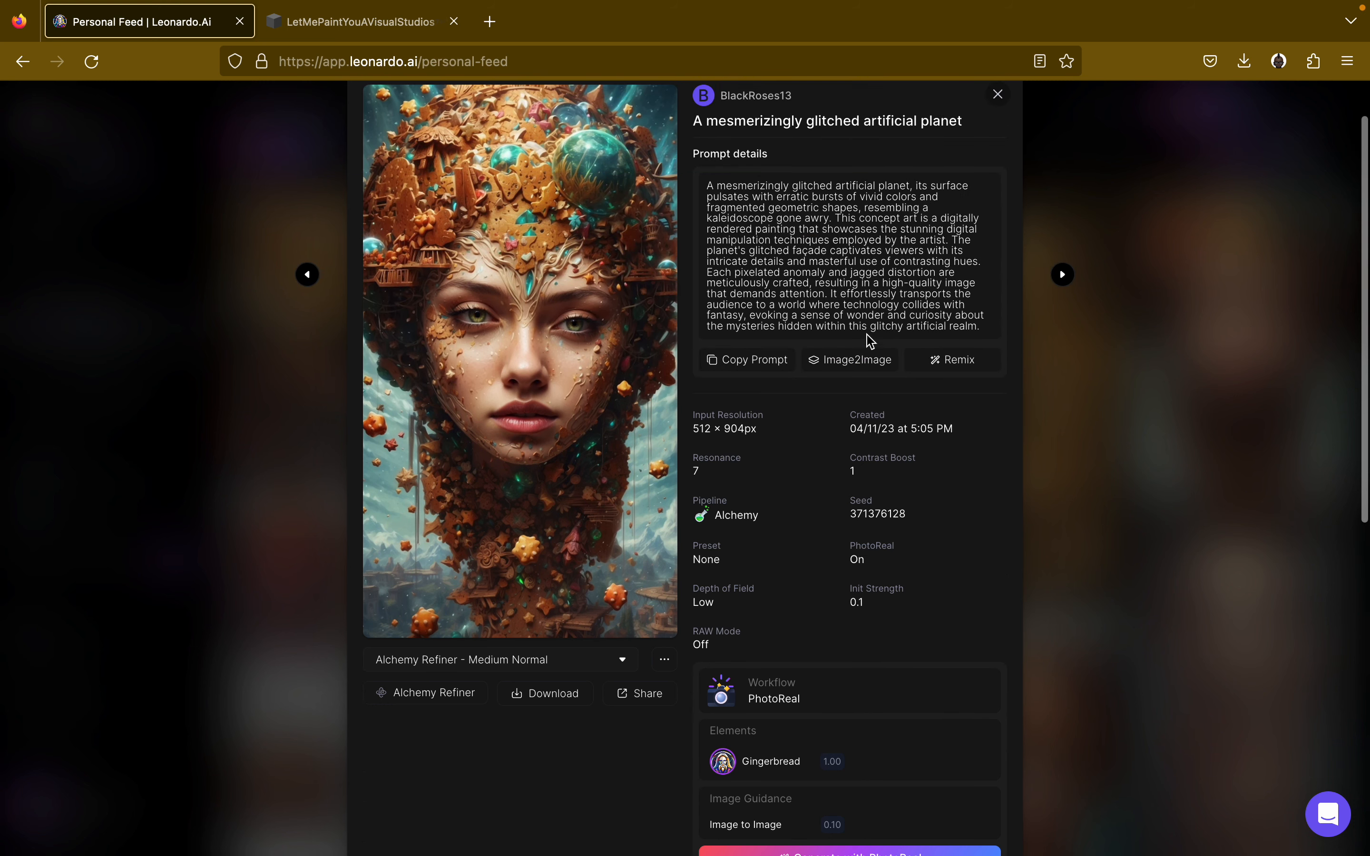
left_click(943, 364)
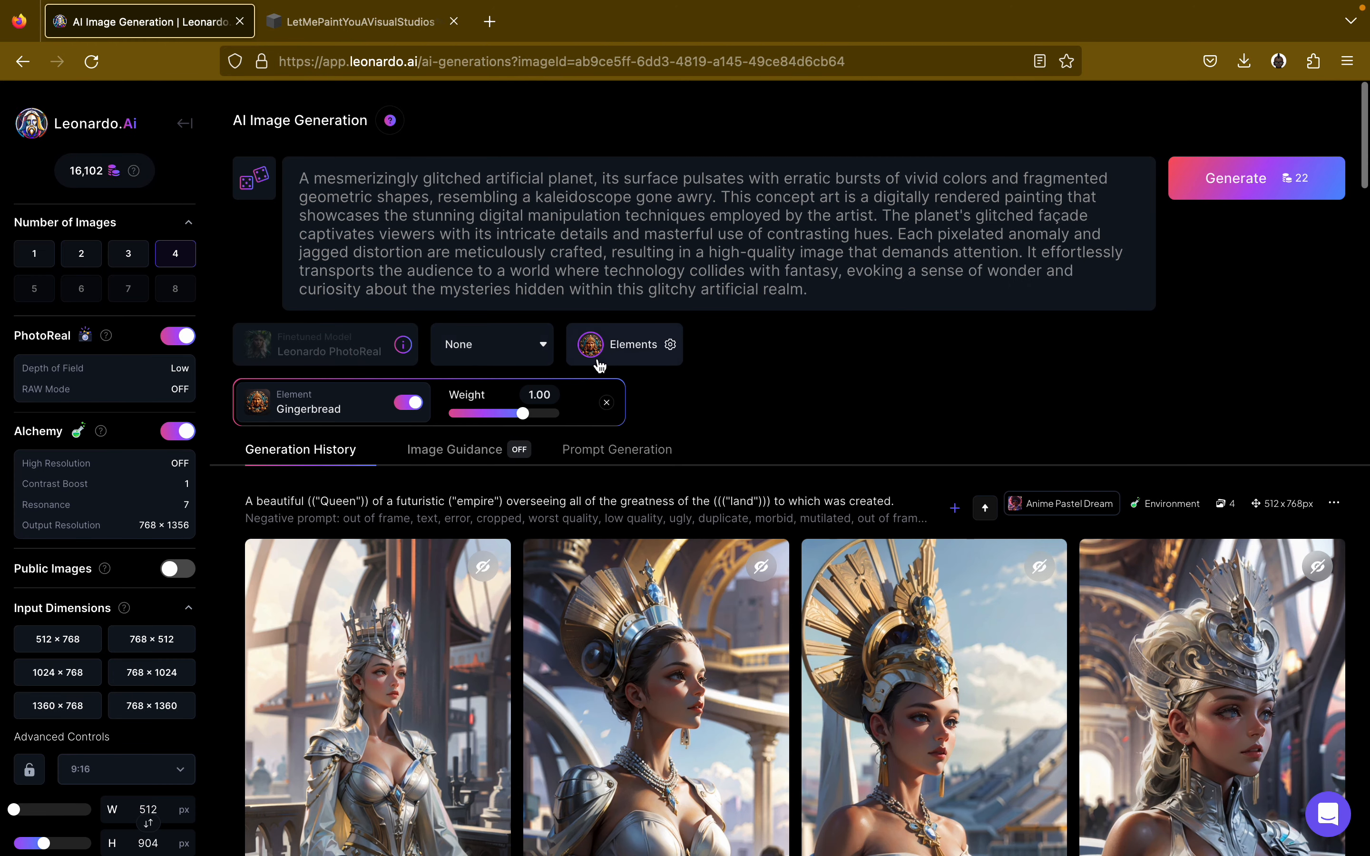
Set the PhotoReal style to Cinematic with a Medium depth of field and RAW mode on.
left_click(516, 360)
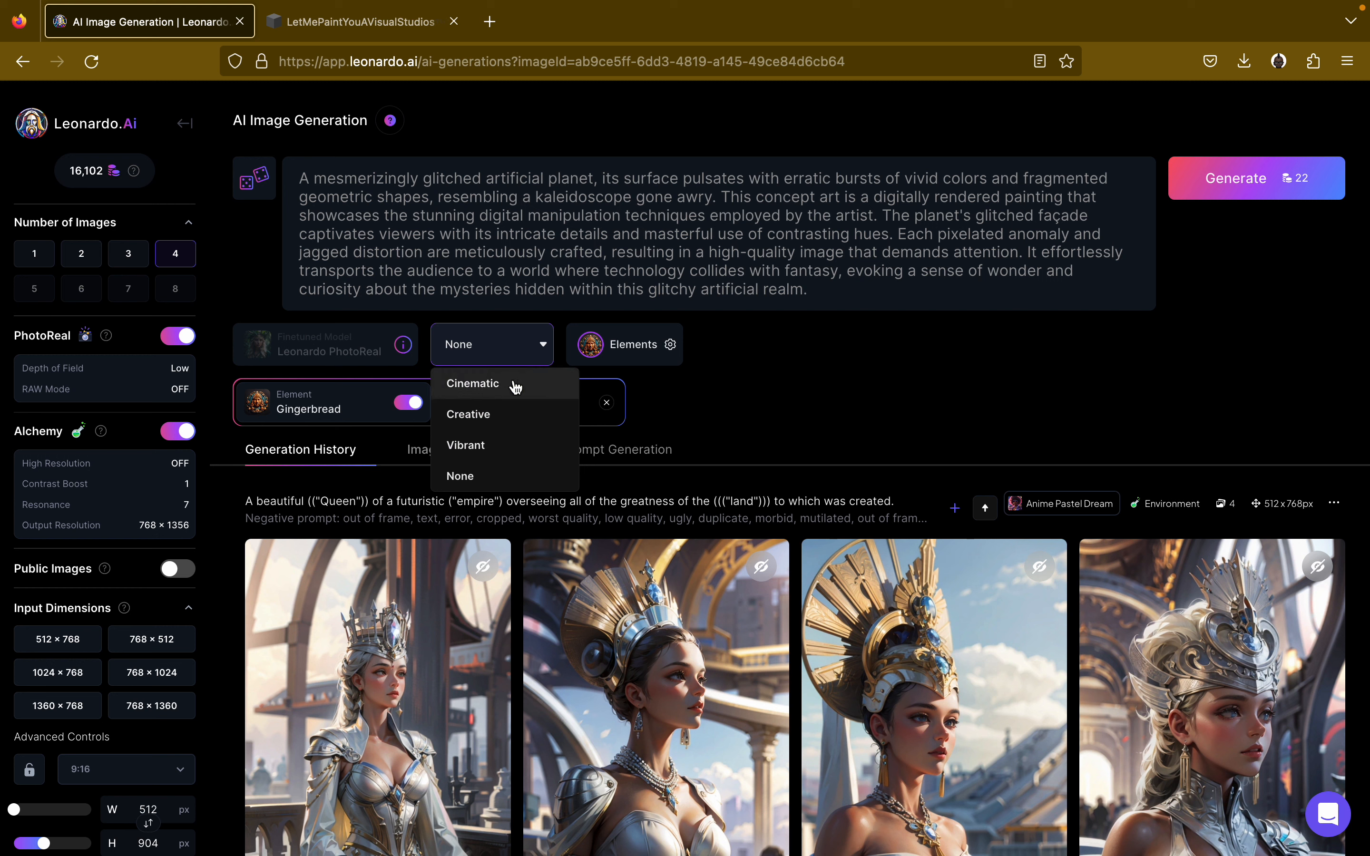
left_click(515, 387)
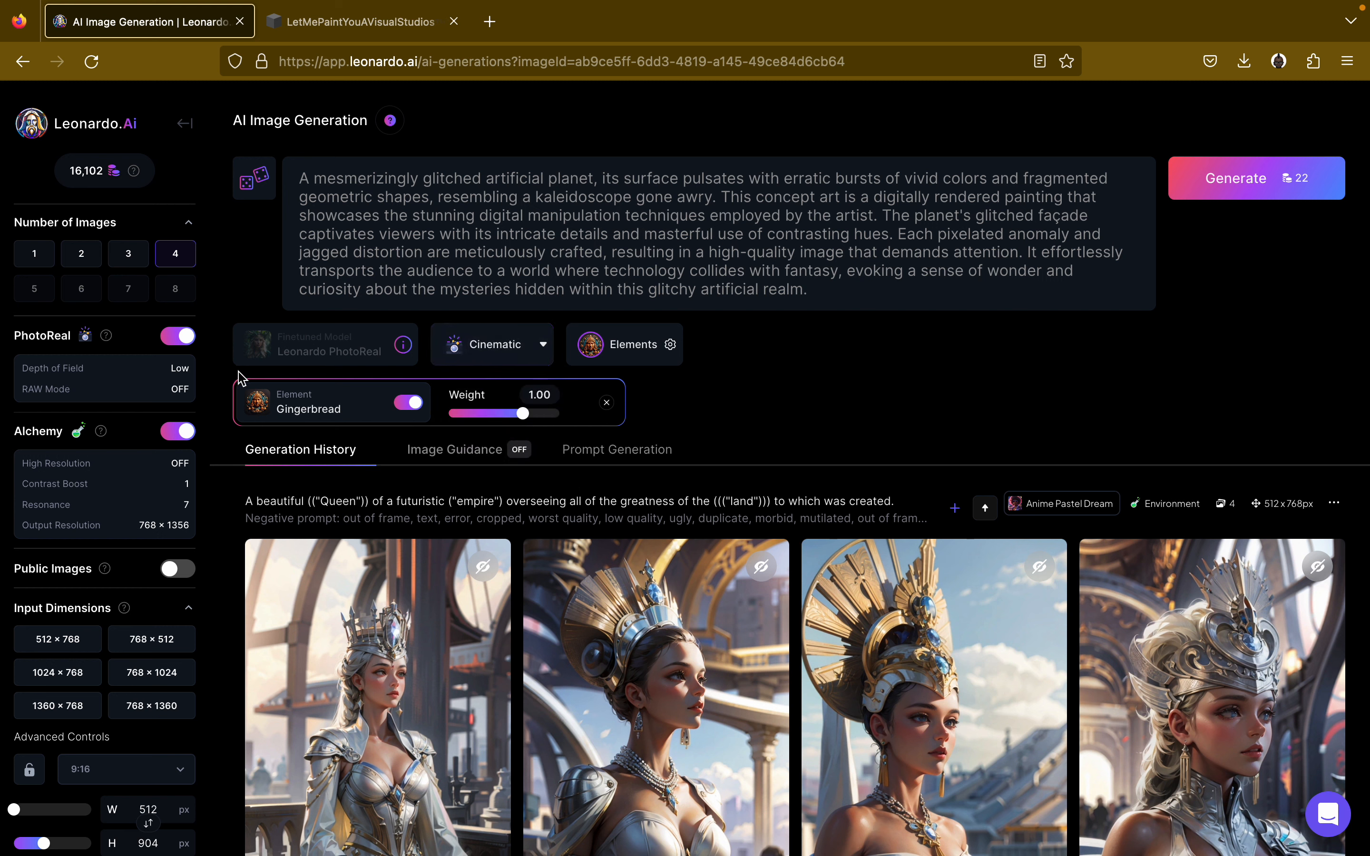
left_click(177, 372)
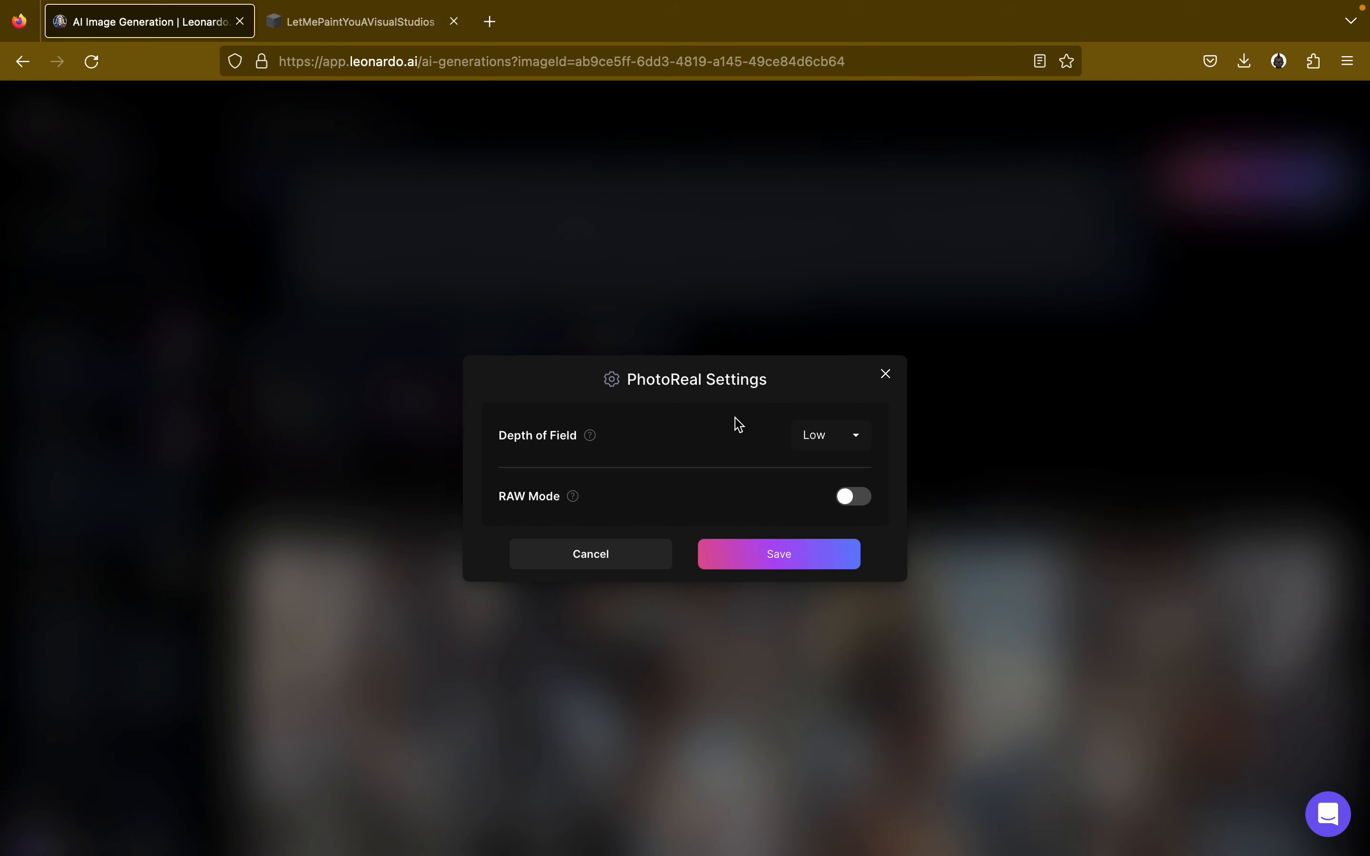
left_click(835, 437)
left_click(832, 410)
left_click(849, 501)
left_click(829, 549)
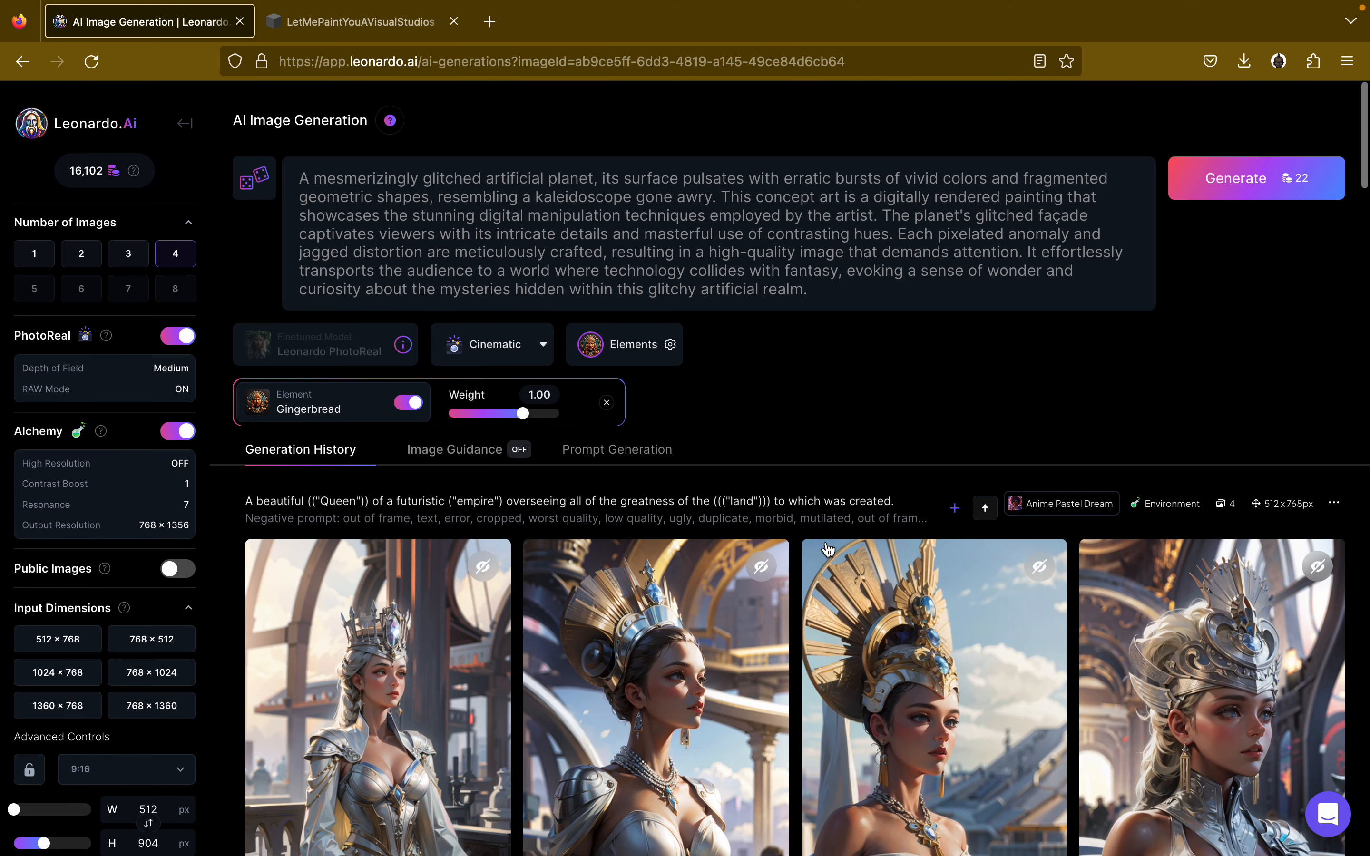
Add the Inferno and Ebony & Gold elements alongside Gingerbread.
left_click(622, 359)
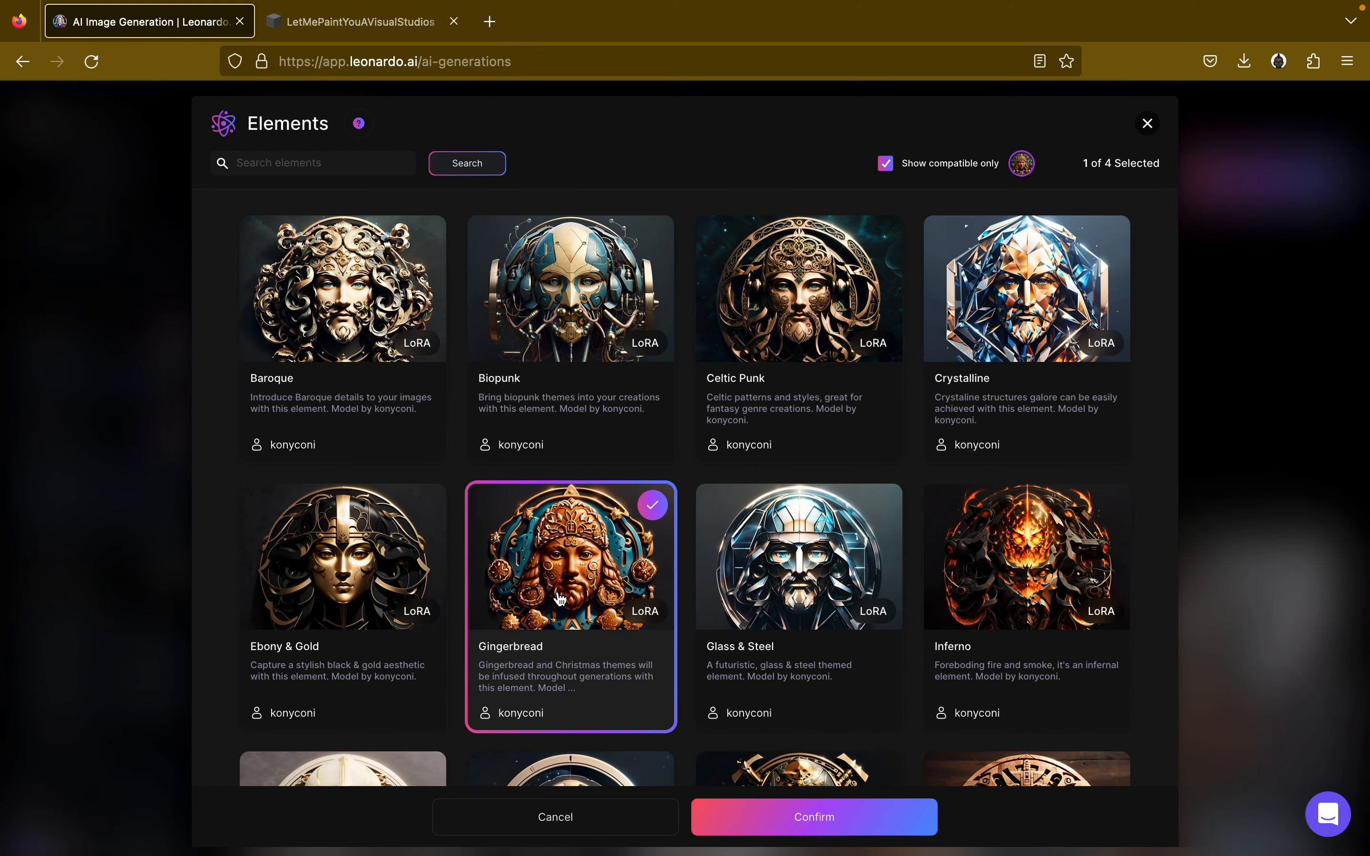
scroll(923, 649, "down", 3)
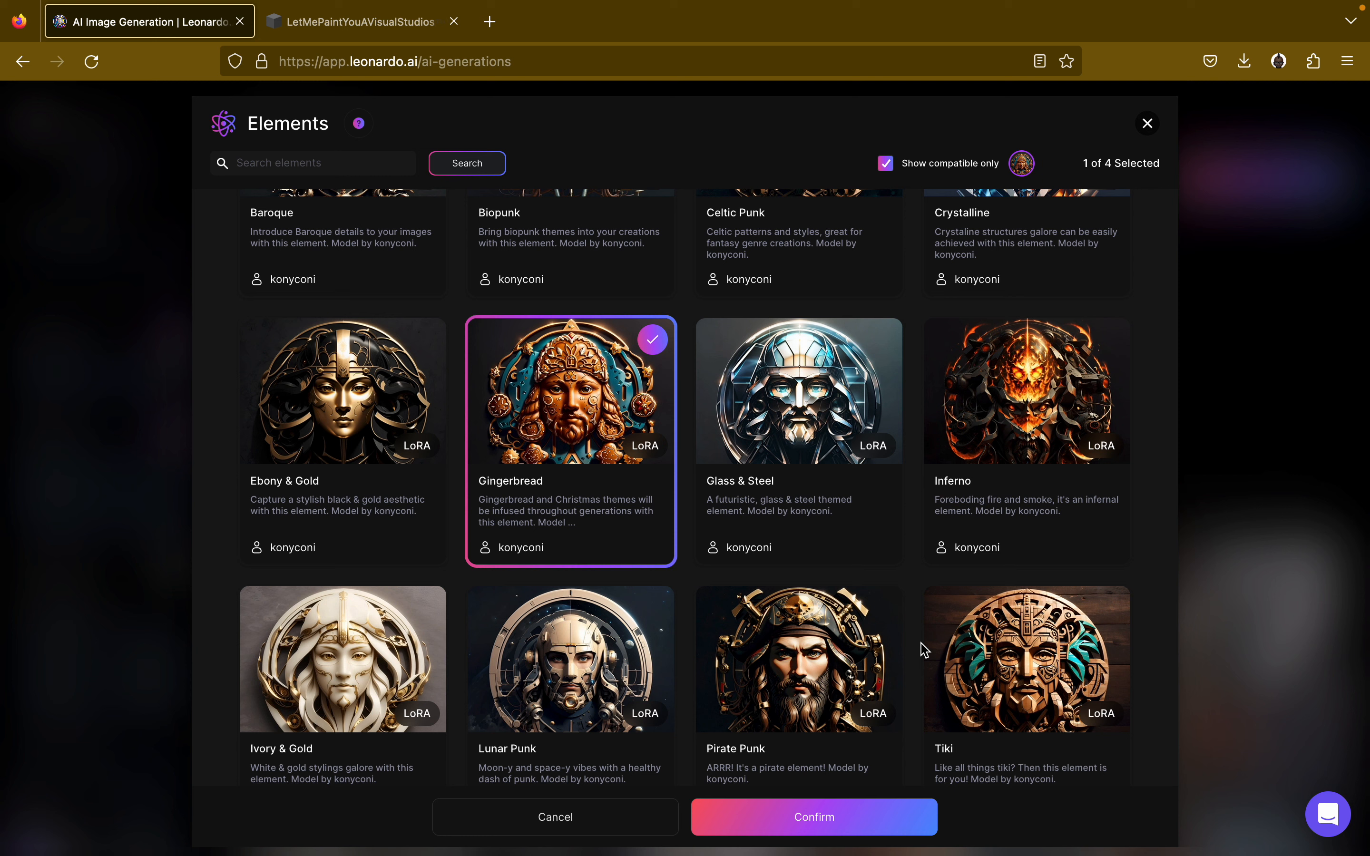
left_click(984, 432)
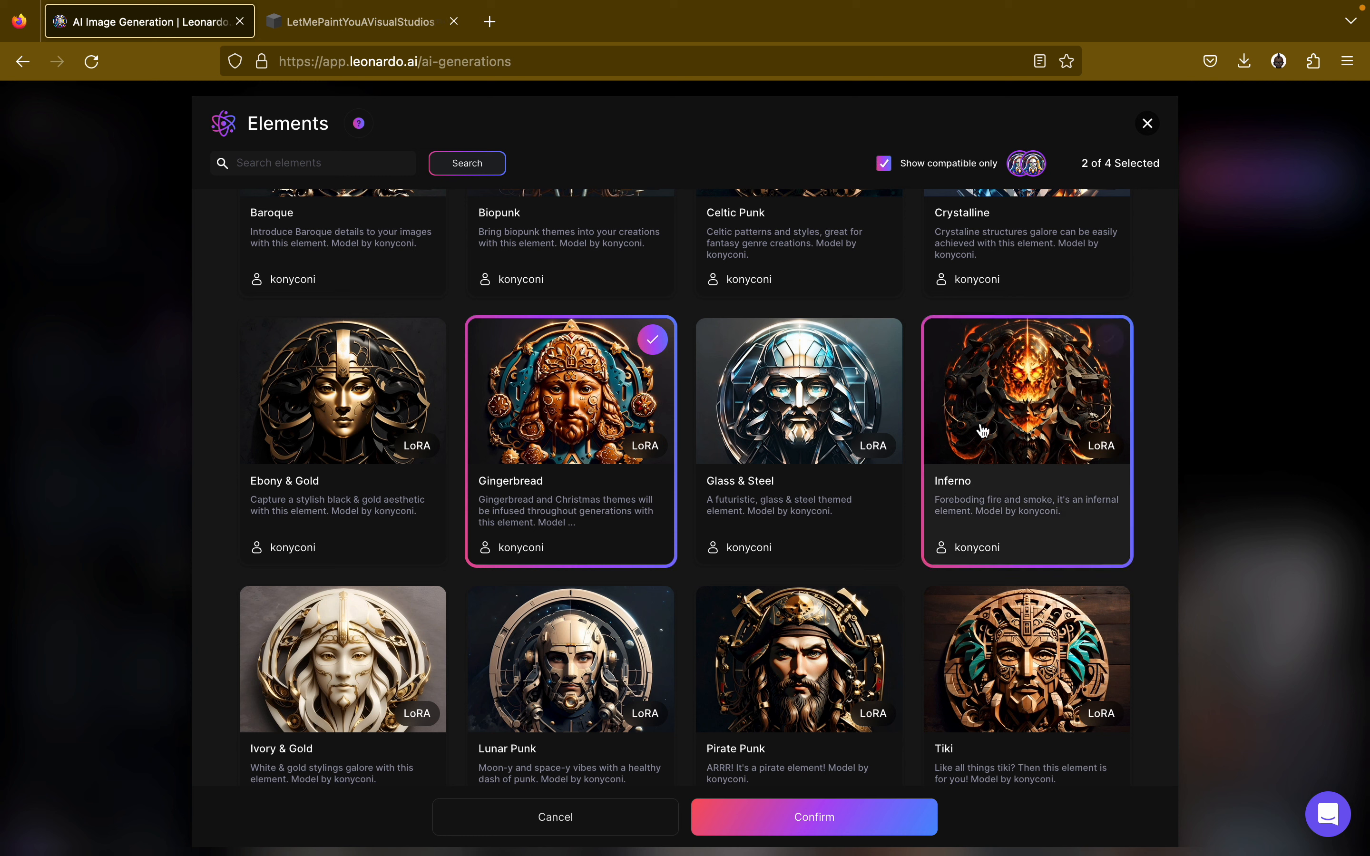
left_click(298, 461)
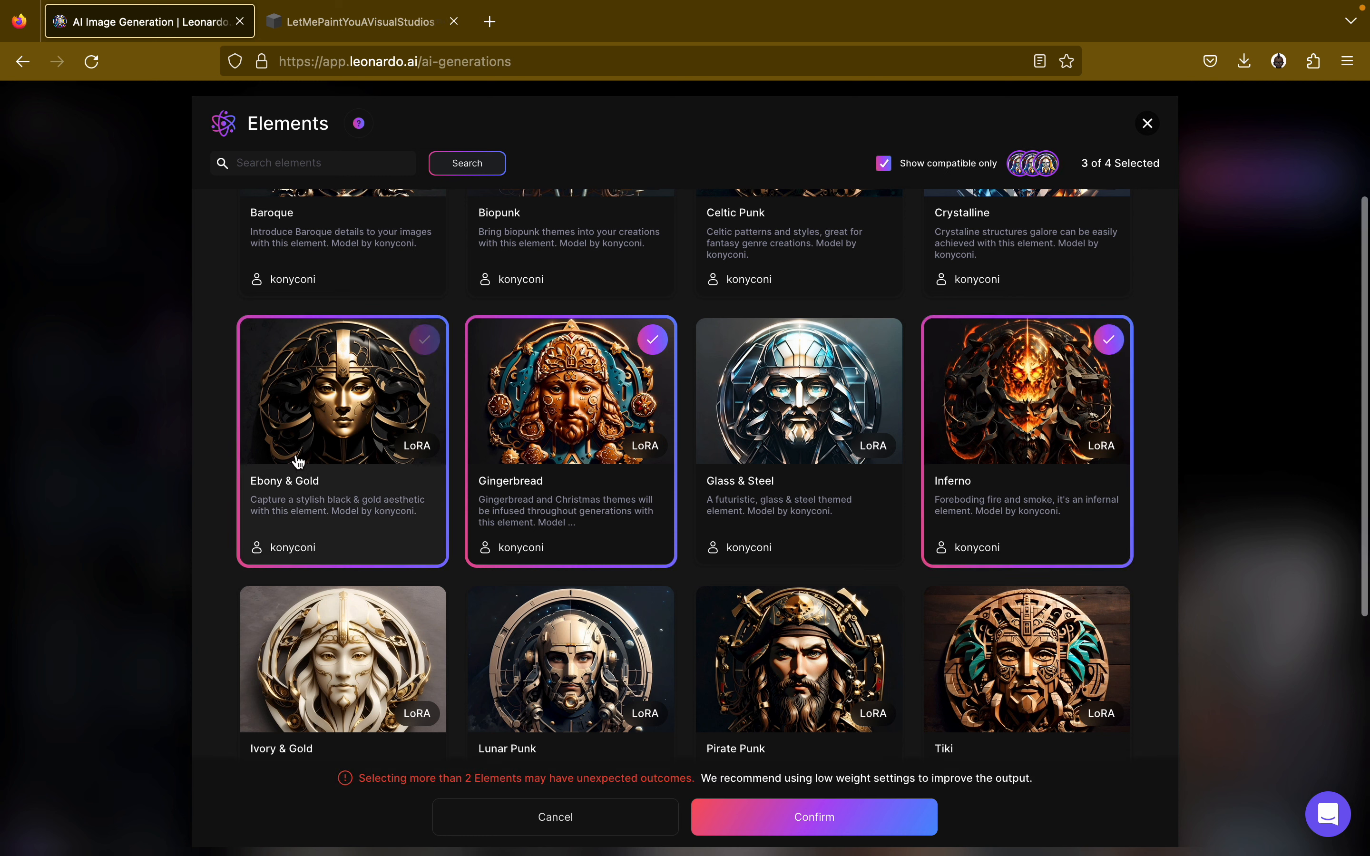
left_click(811, 817)
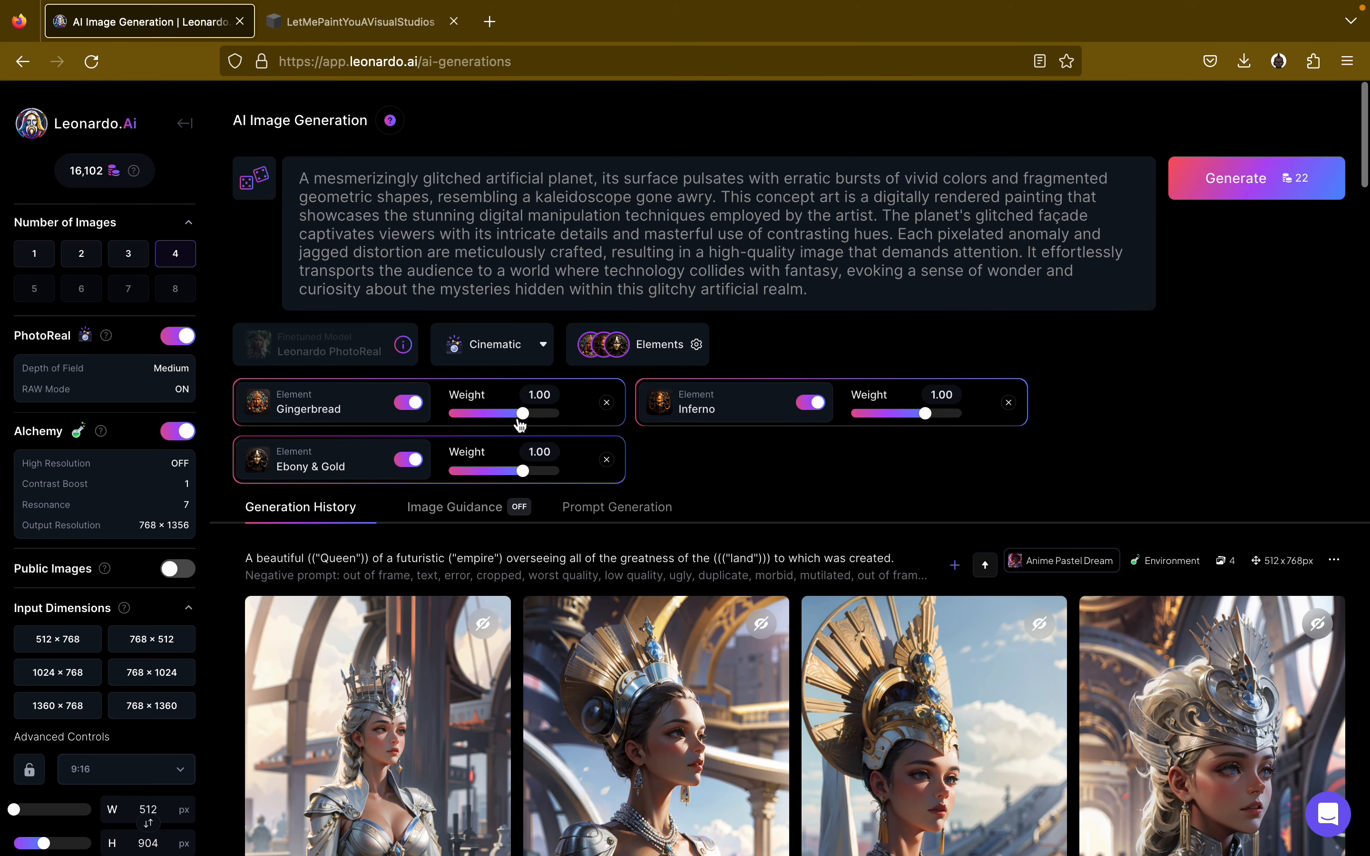
Set the Ebony & Gold weight to -0.50 and the Inferno weight to -0.30.
left_click_drag(523, 471, 468, 473)
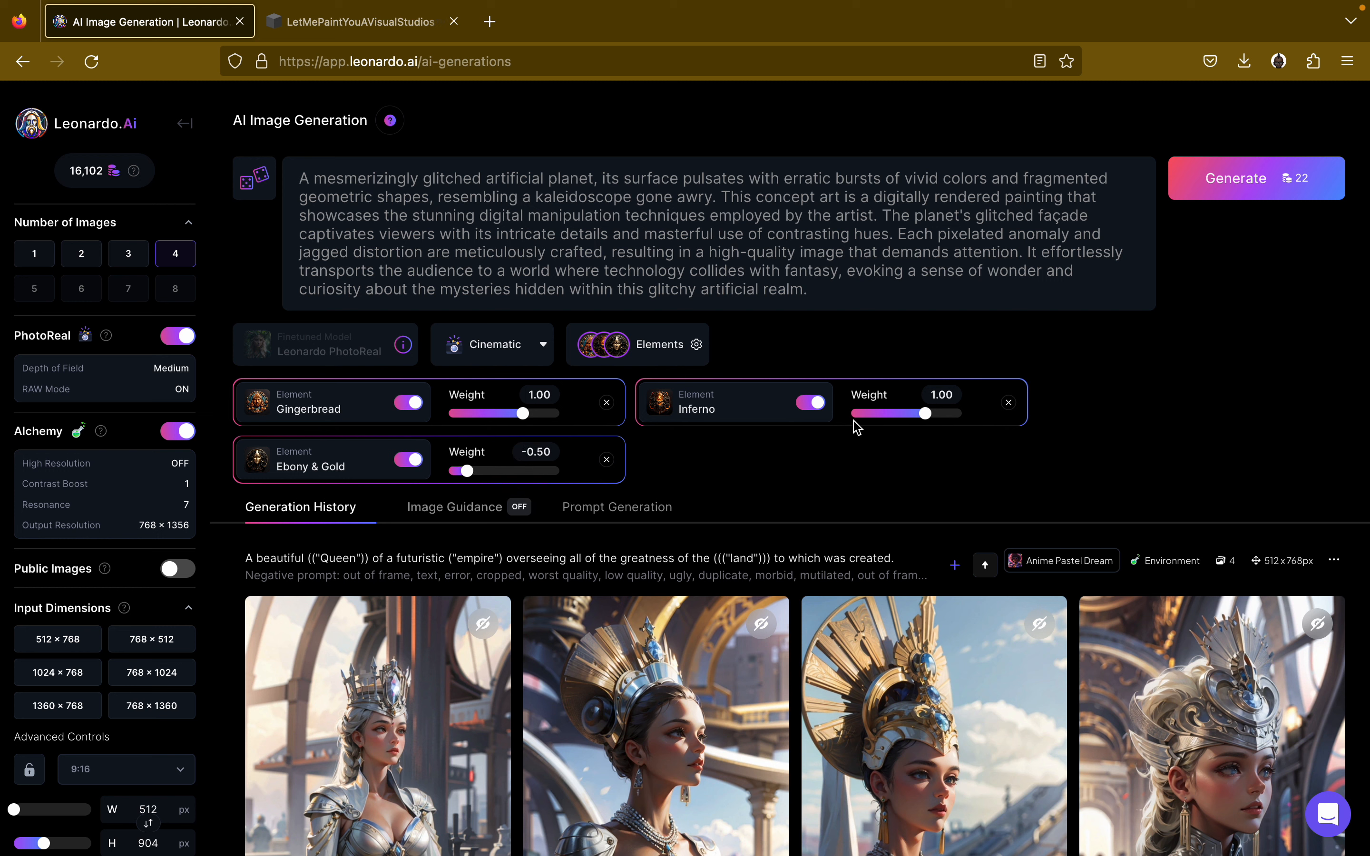
left_click_drag(924, 416, 878, 420)
scroll(1311, 351, "down", 8)
scroll(1308, 340, "up", 8)
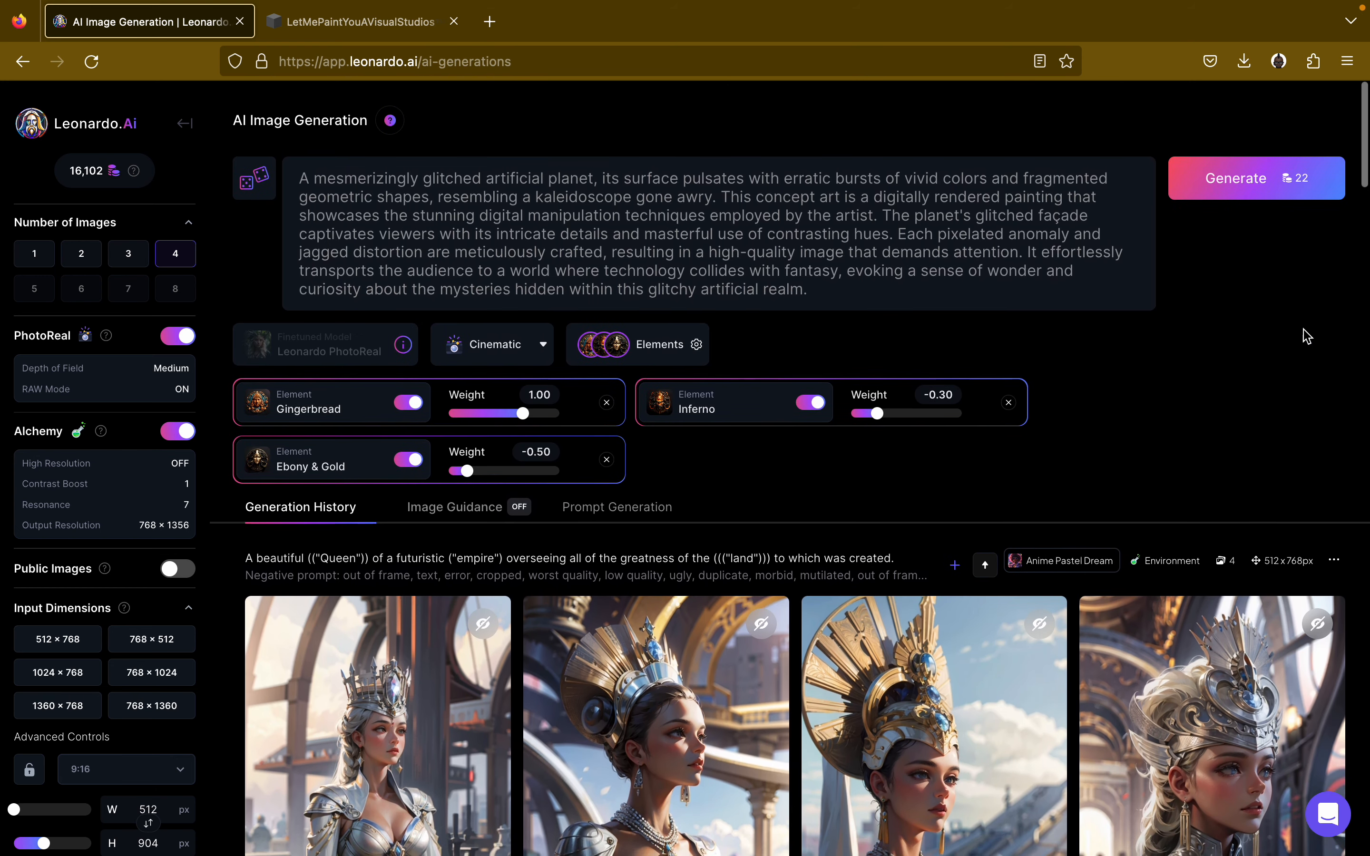
Generate four PhotoReal images from the glitched artificial planet prompt and review the results.
left_click(1279, 181)
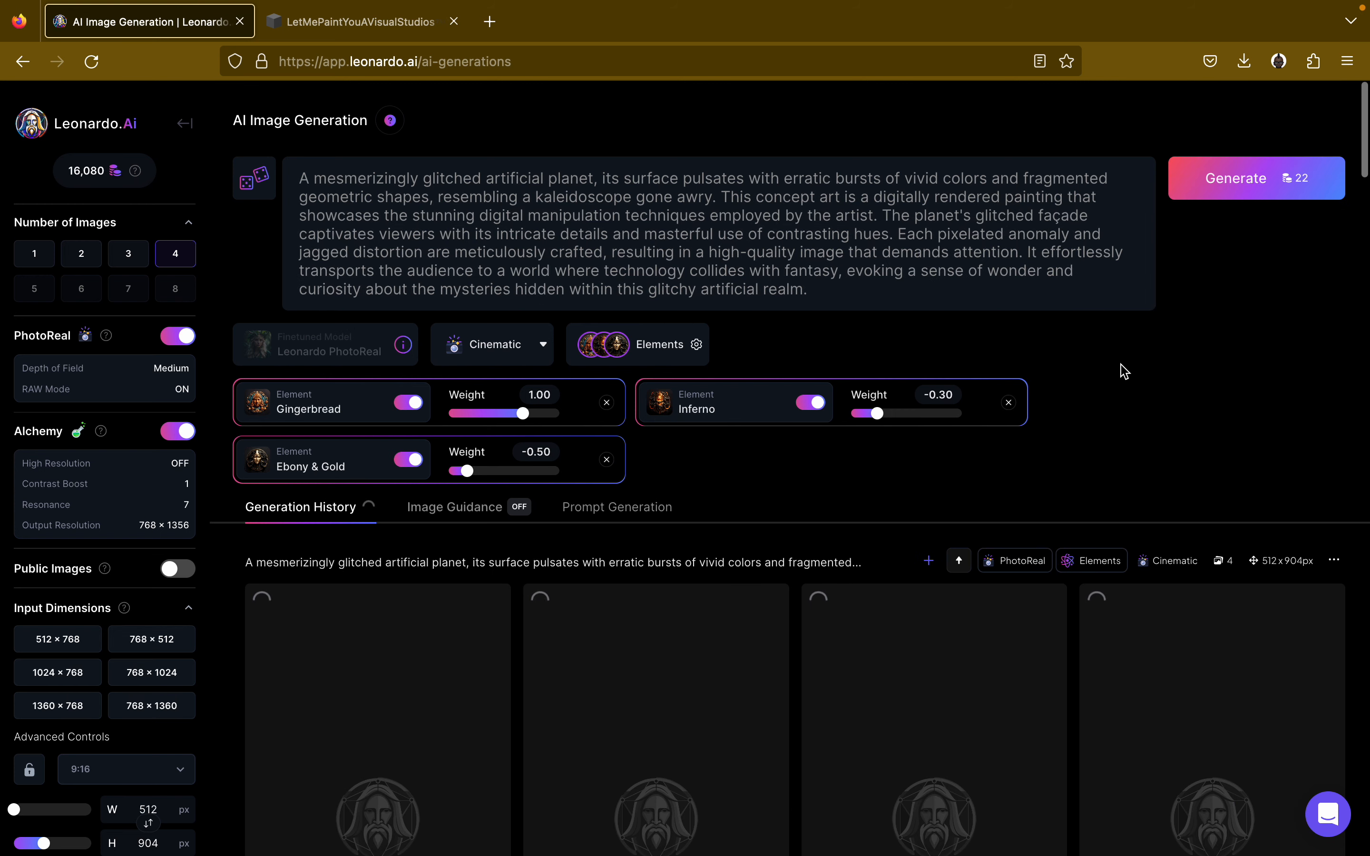
scroll(1126, 392, "down", 7)
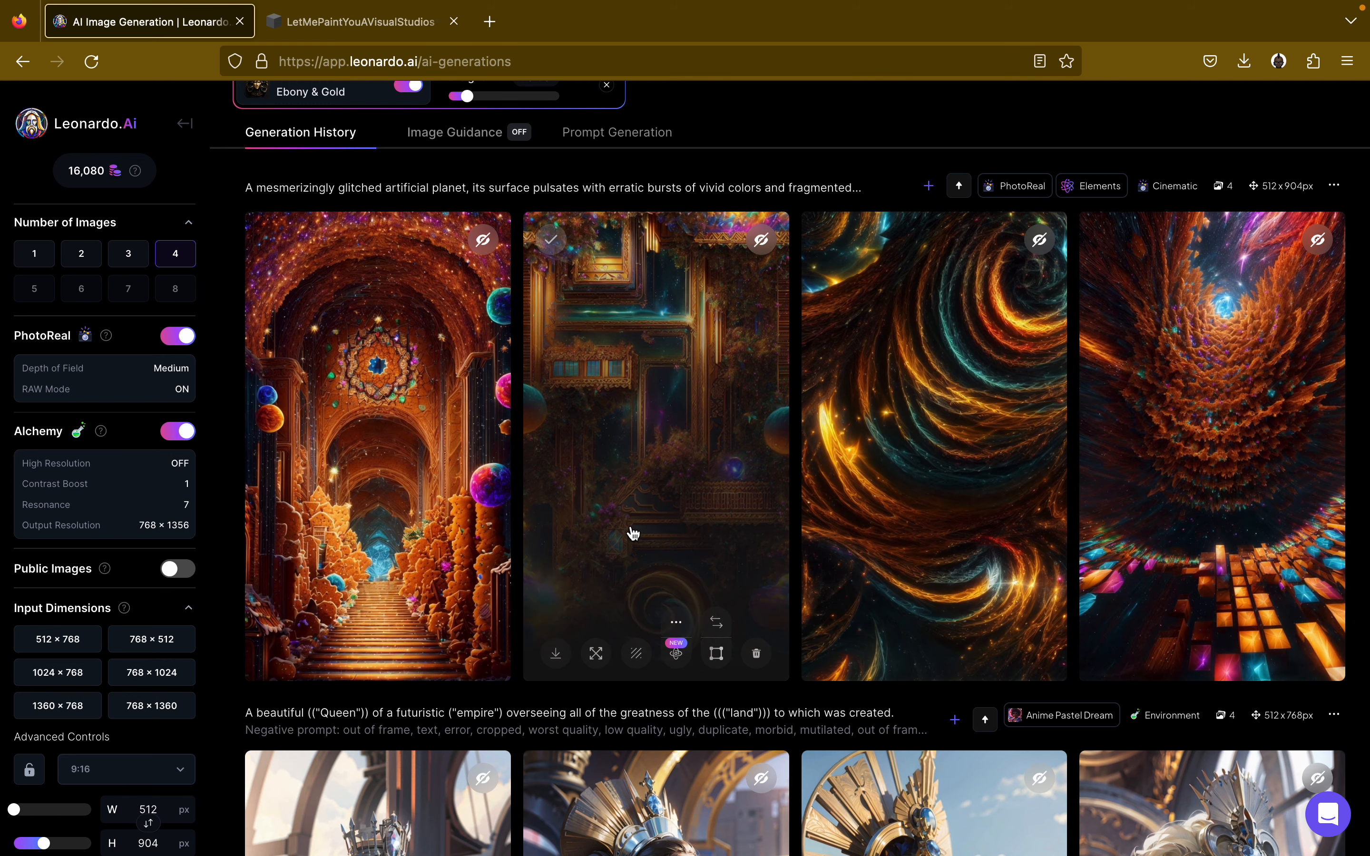
scroll(634, 534, "down", 12)
scroll(633, 534, "up", 15)
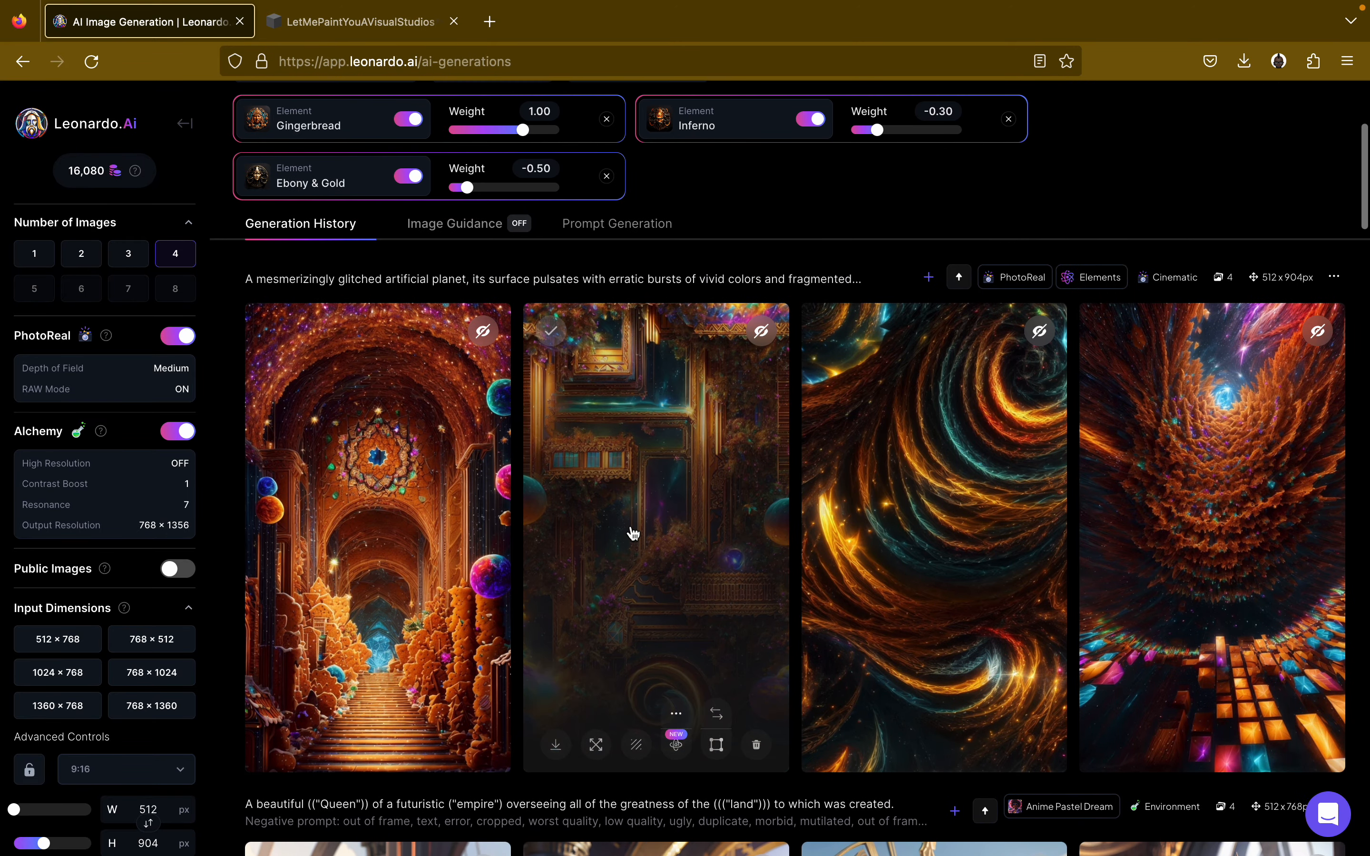
Upload the ornate face portrait JPEG ending in 11ae5c_0 from Downloads as the second image guidance source.
left_click(482, 224)
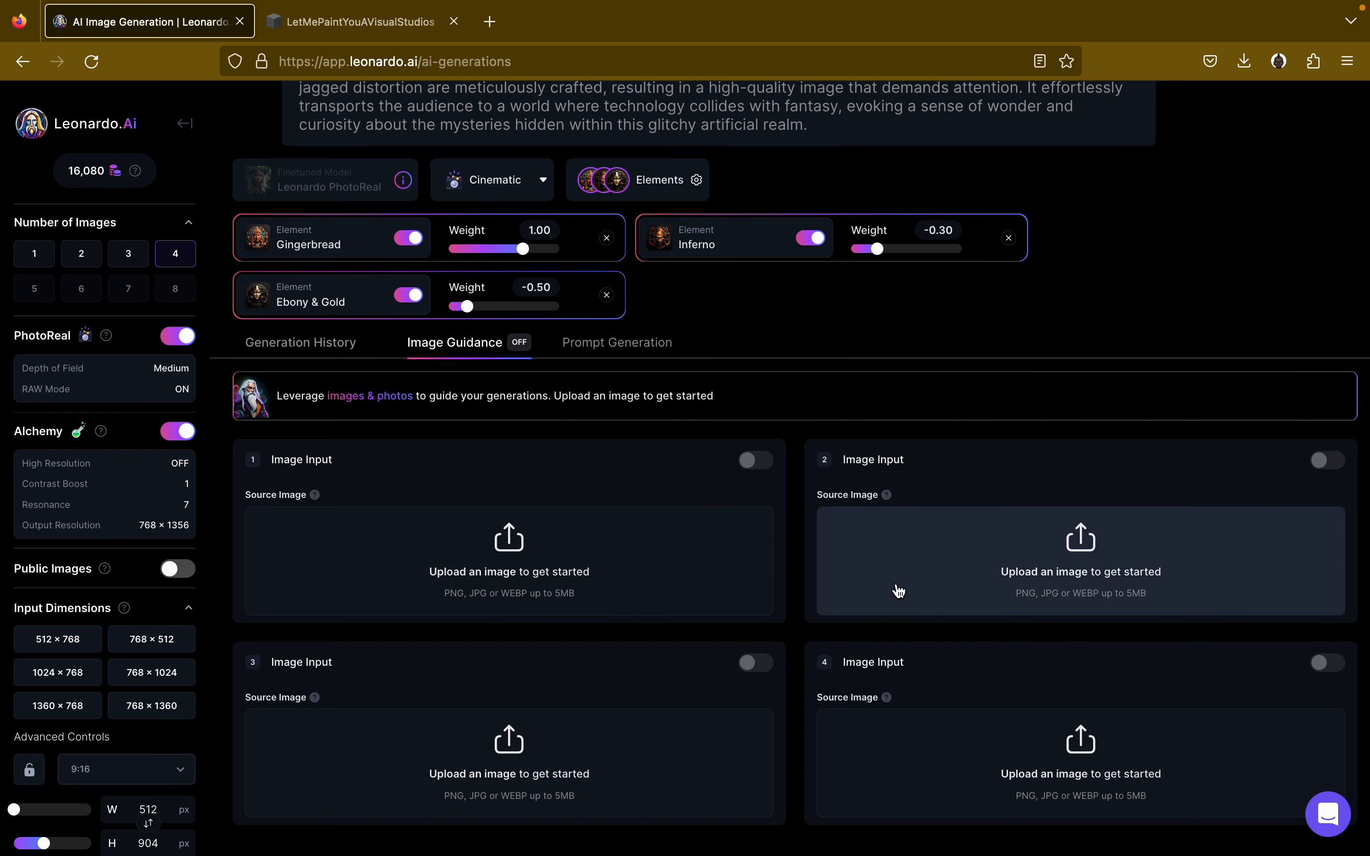
left_click(1077, 596)
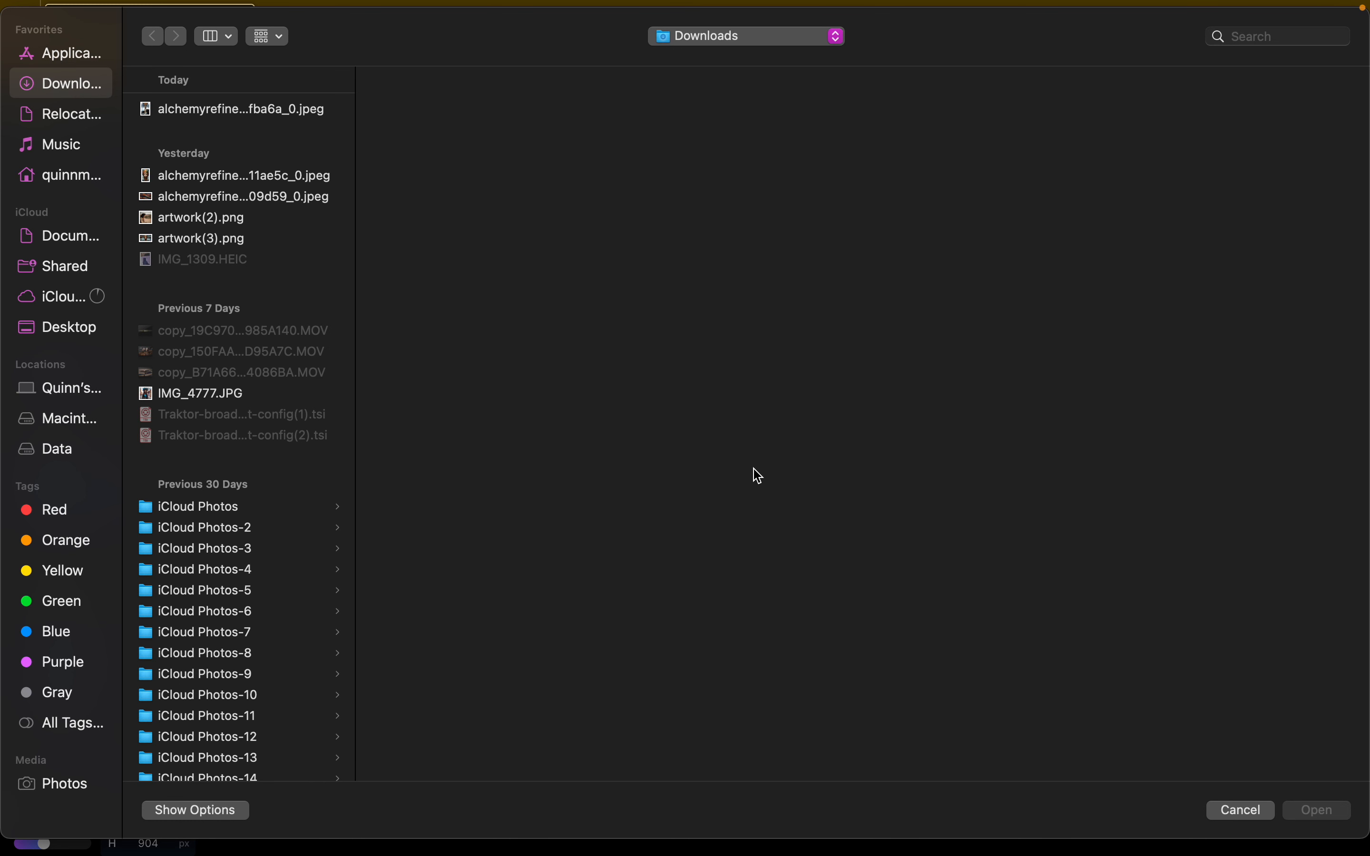
left_click(227, 176)
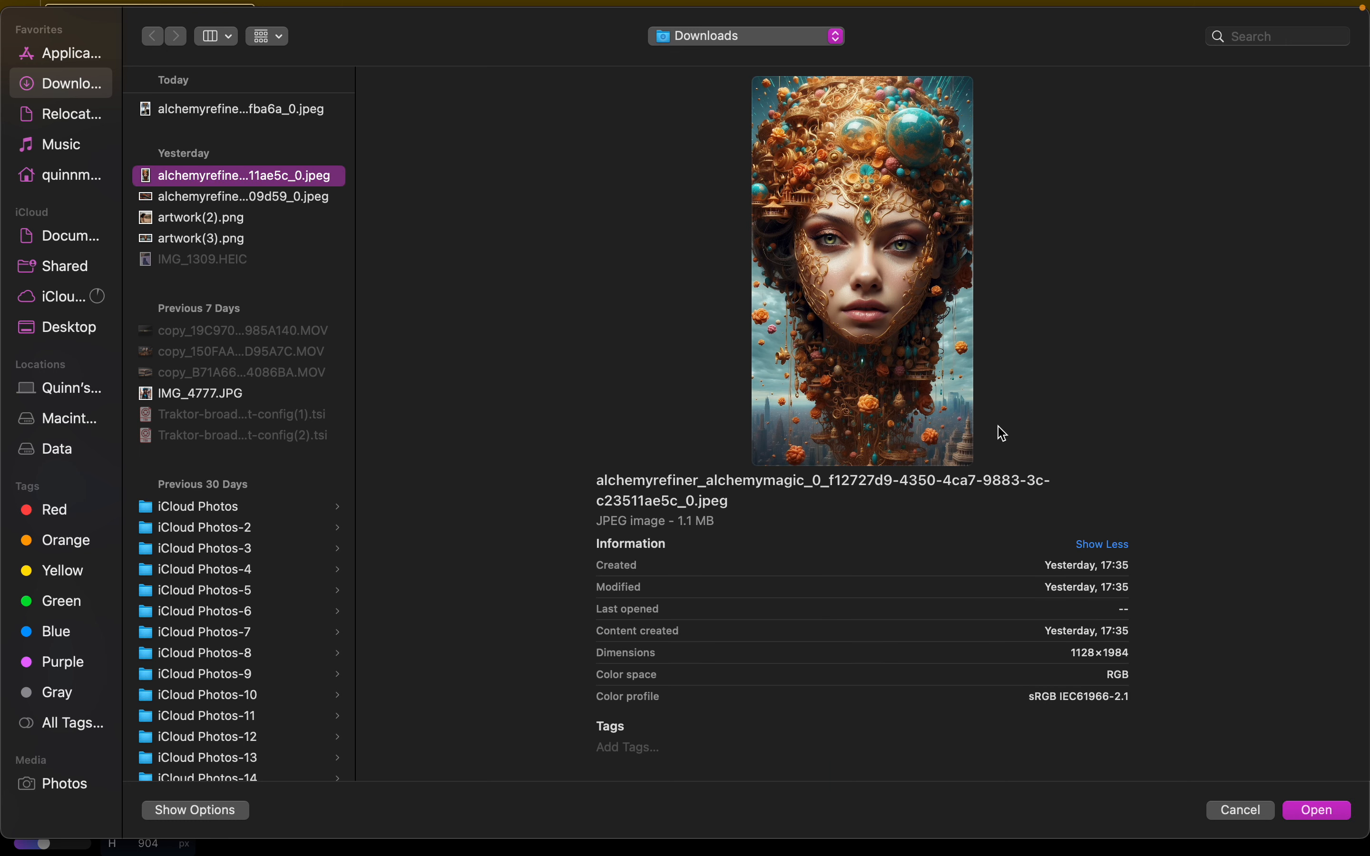
left_click(1308, 812)
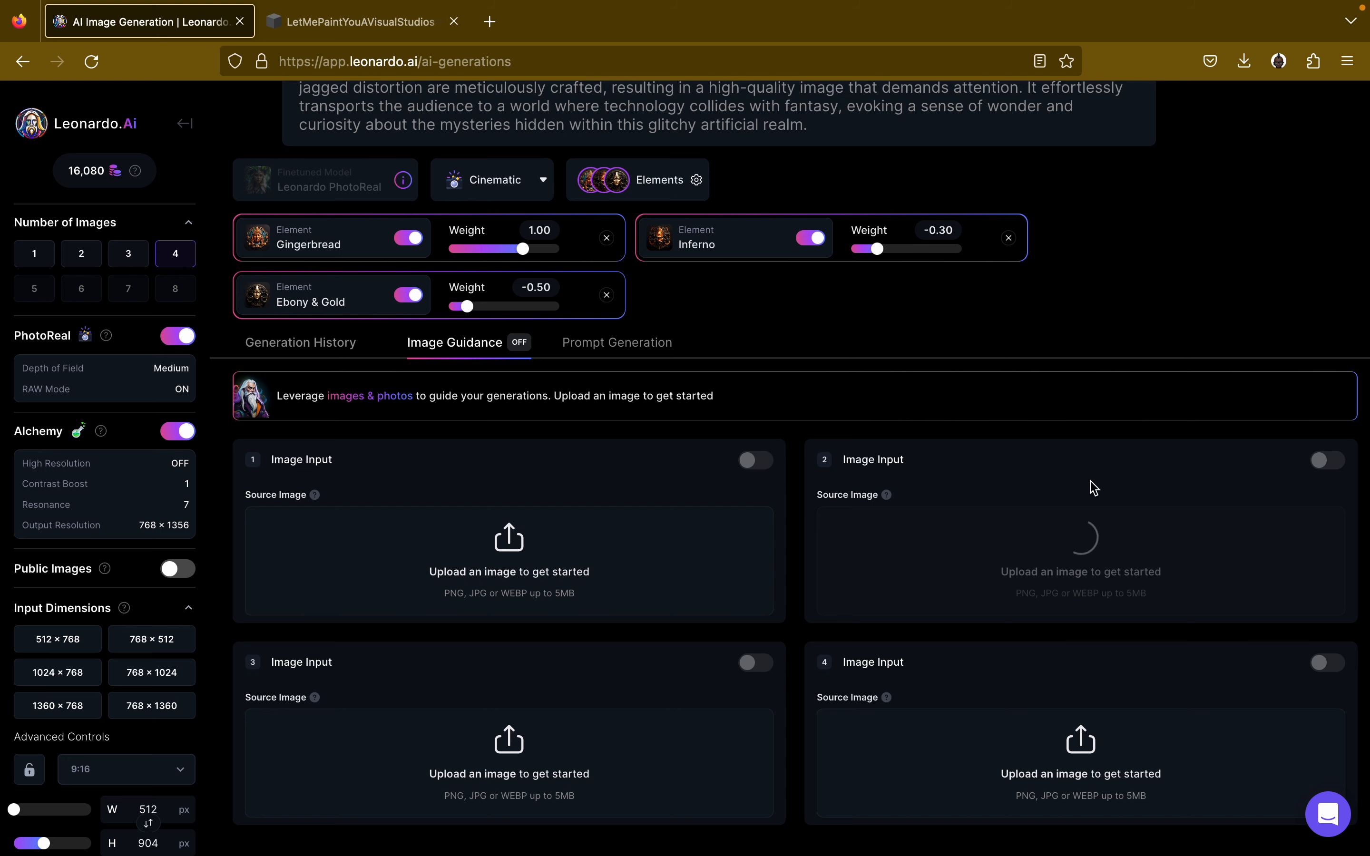
left_click(305, 344)
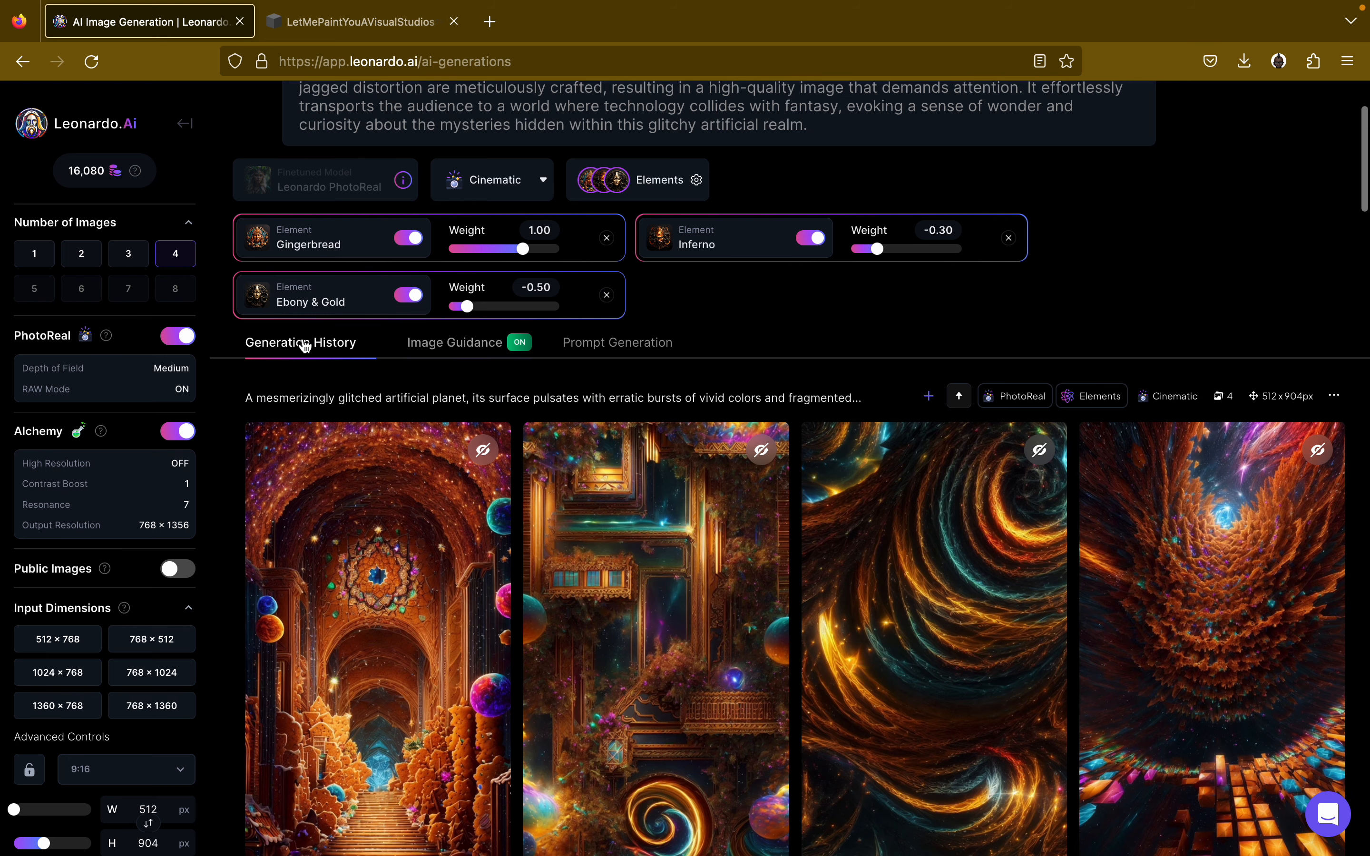
left_click(1335, 398)
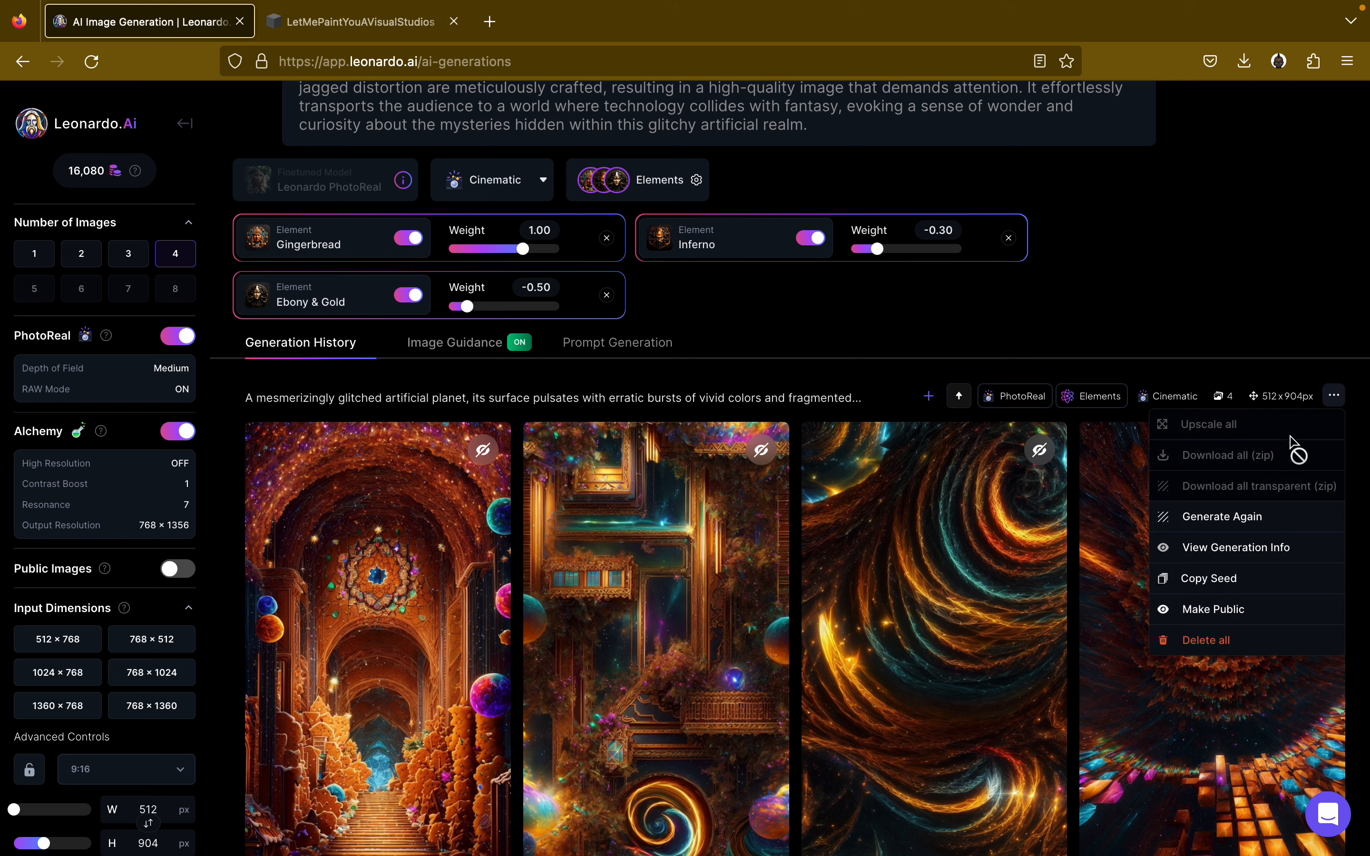
scroll(918, 612, "down", 2)
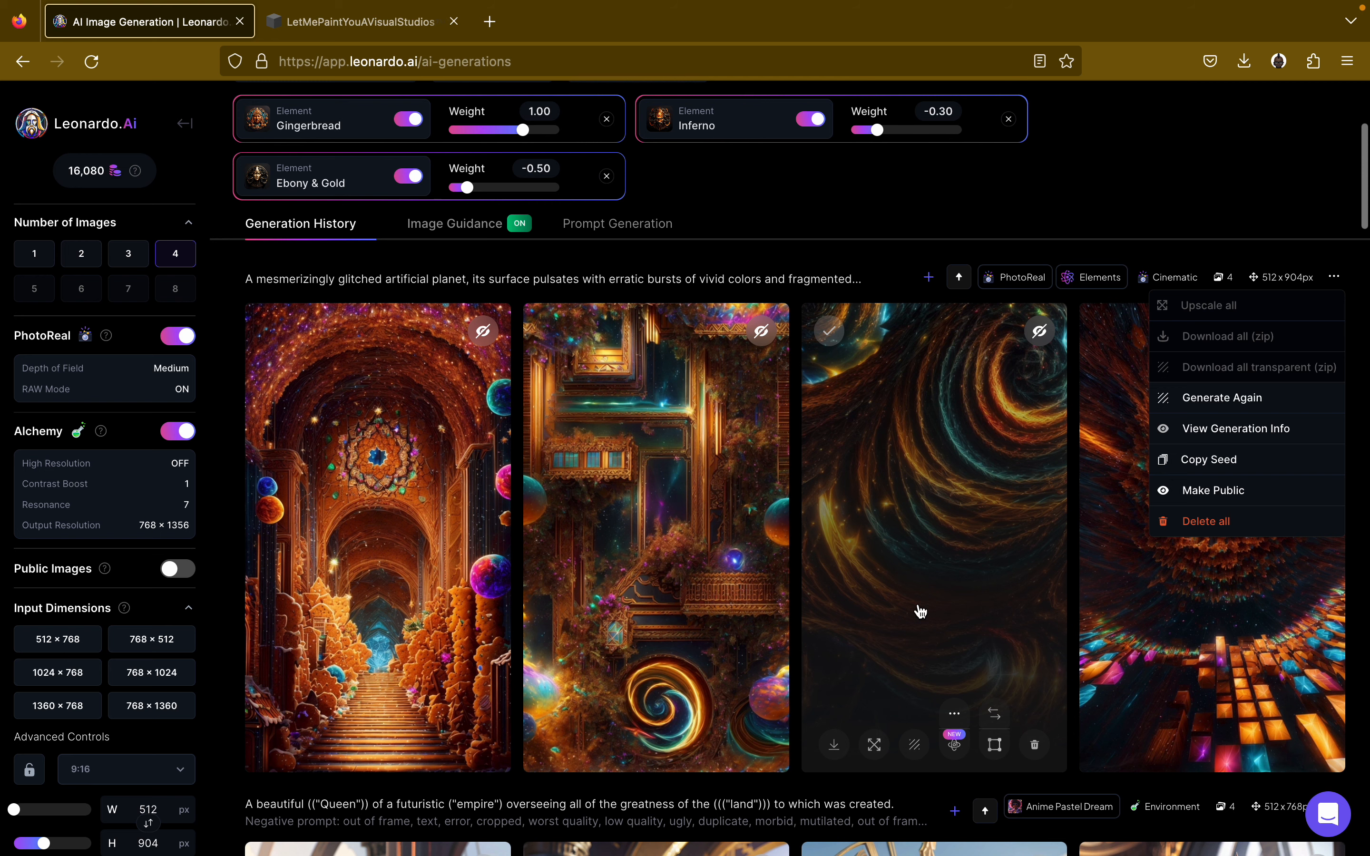
left_click(985, 245)
scroll(514, 264, "up", 2)
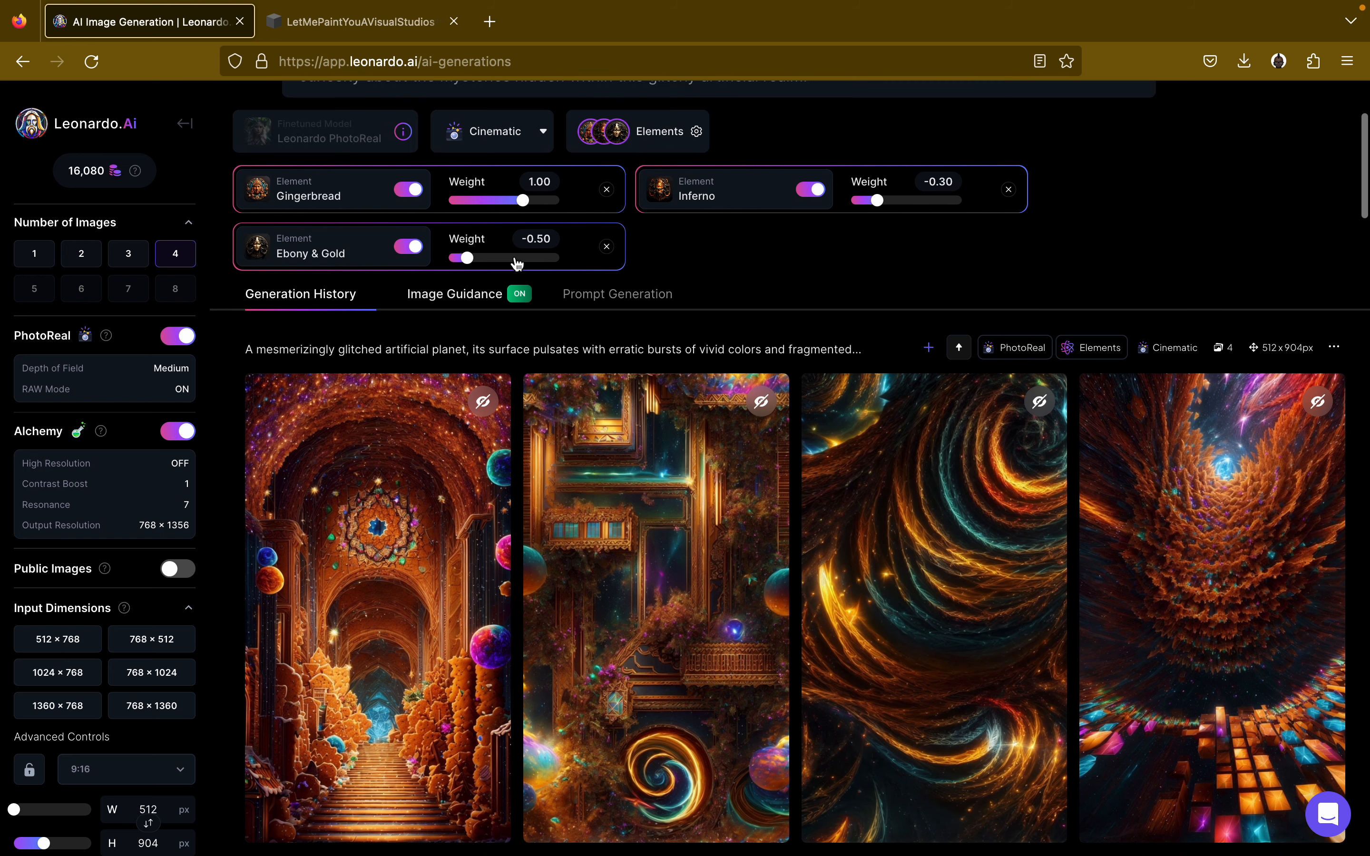
Set the face portrait's image guidance type to Pose to Image and match the output dimensions to its aspect ratio.
left_click(485, 325)
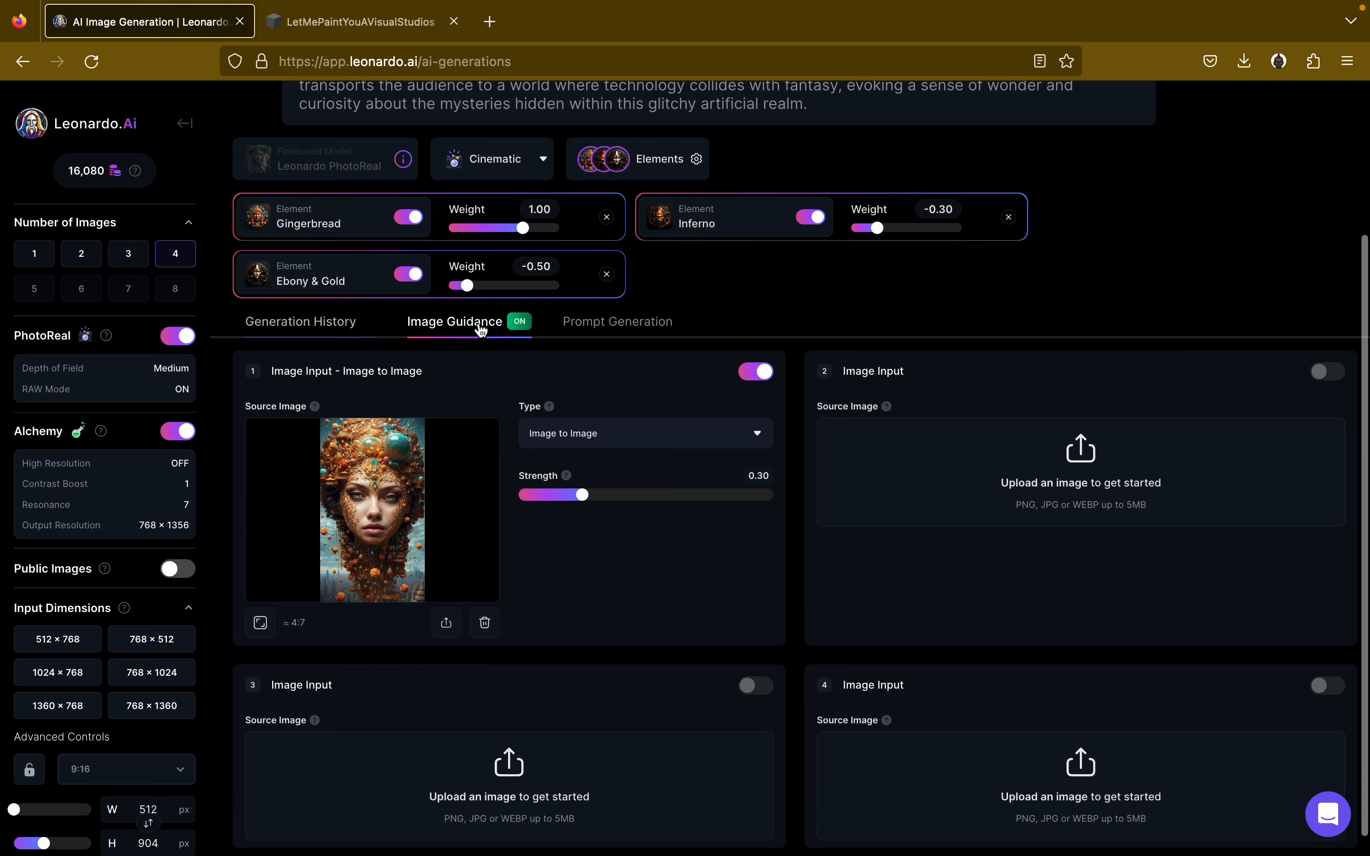
left_click(729, 444)
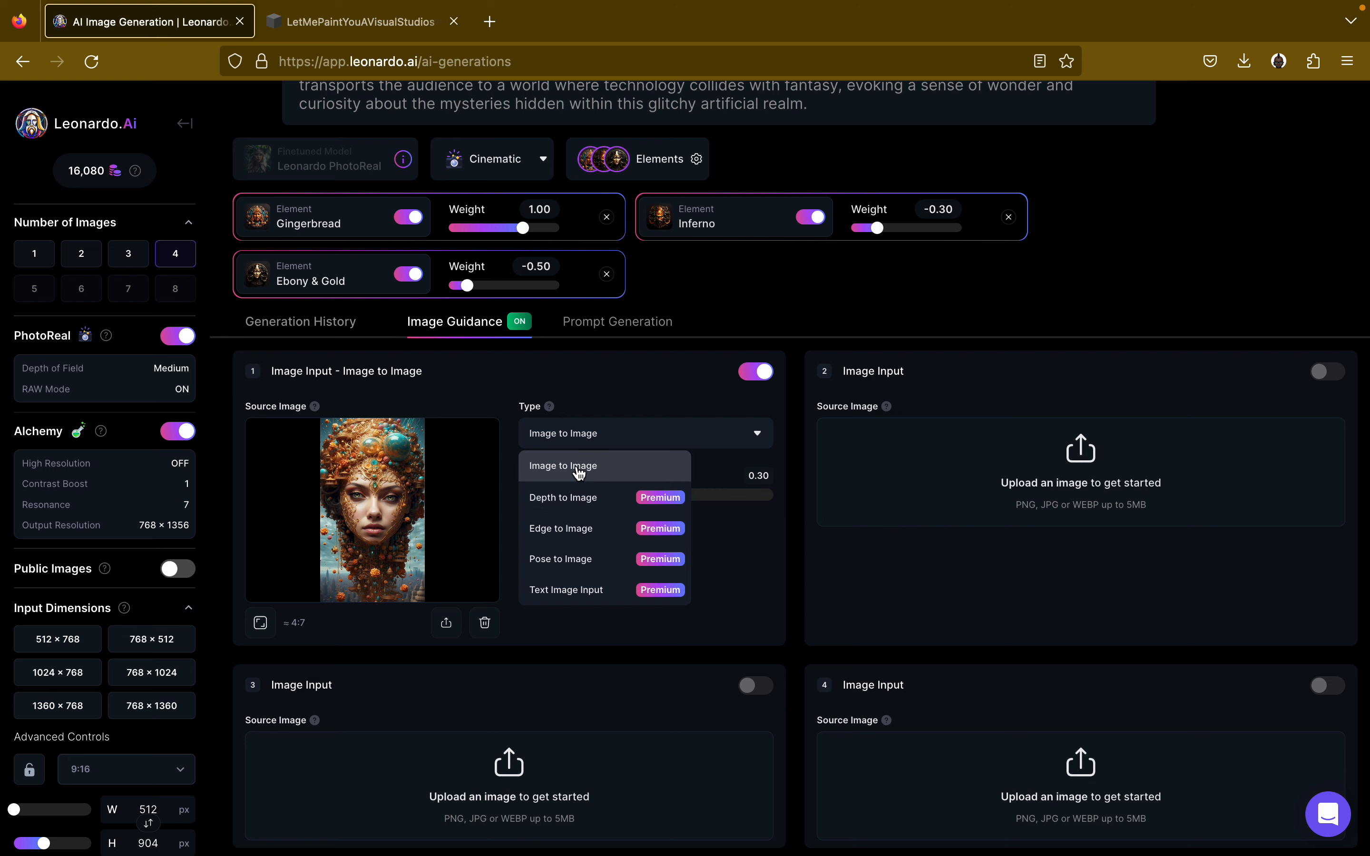
left_click(596, 561)
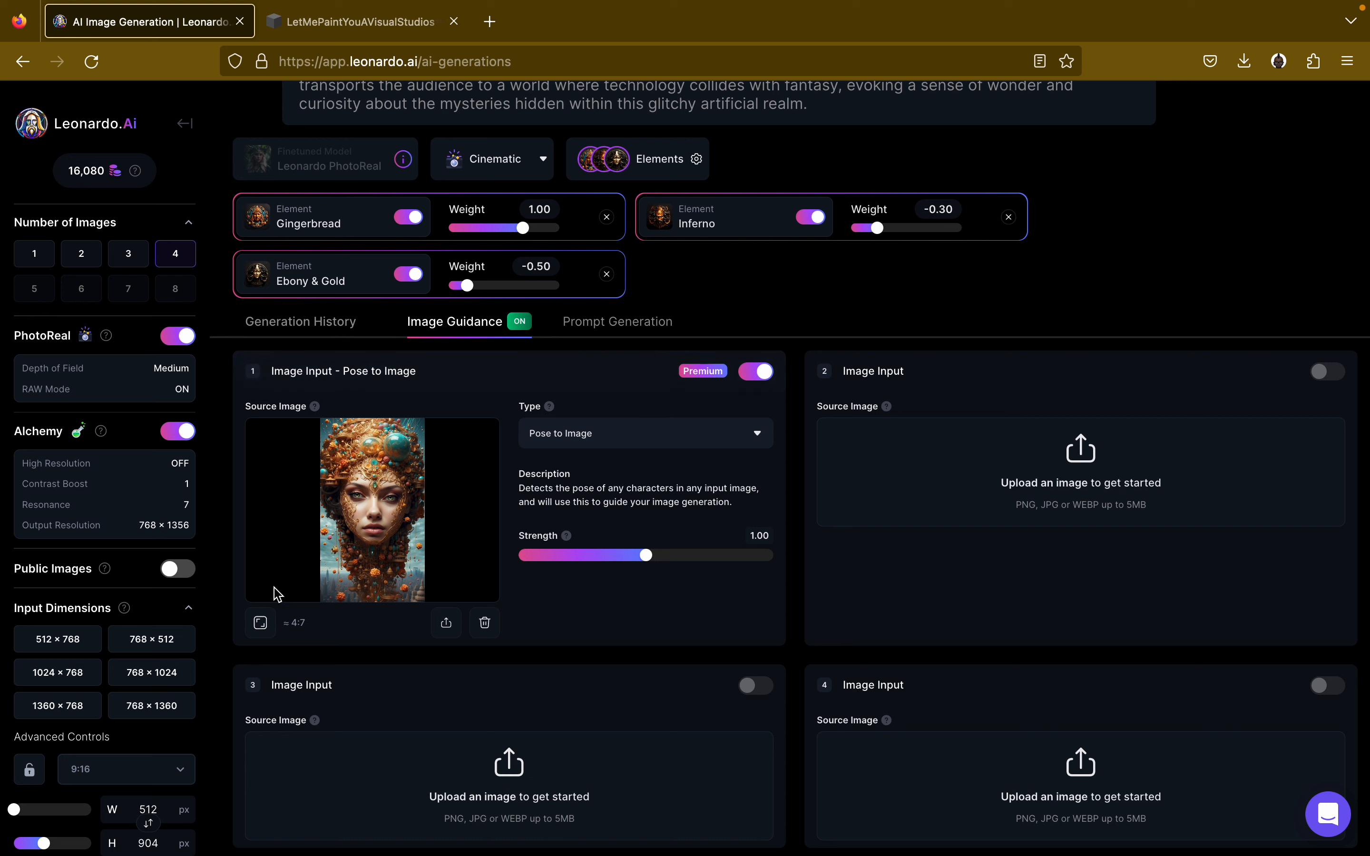
left_click(262, 624)
mouse_move(313, 617)
Generate four images of the glitched artificial planet prompt with Pose to Image guidance and show the batch in the generation history.
scroll(905, 212, "up", 3)
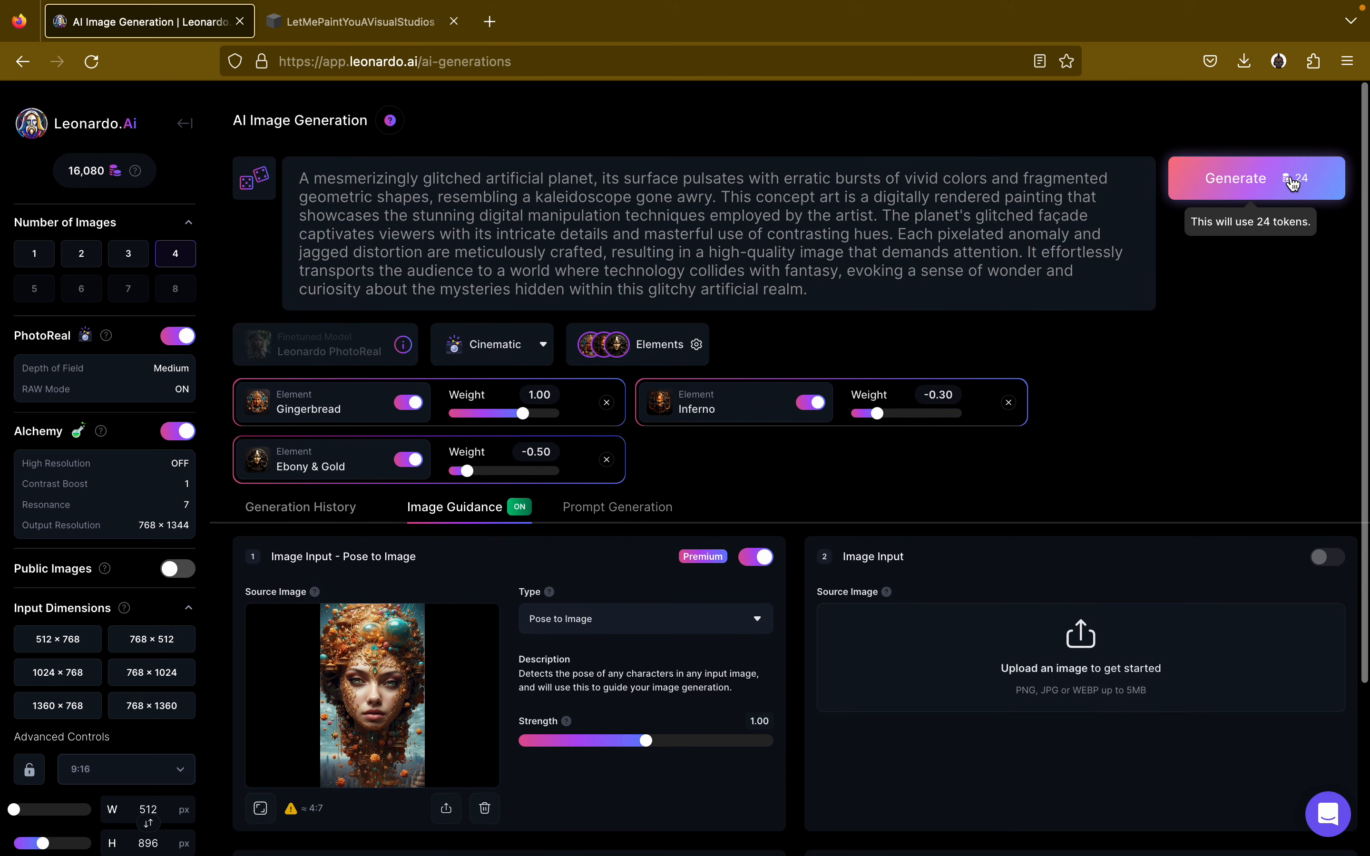
left_click(1289, 183)
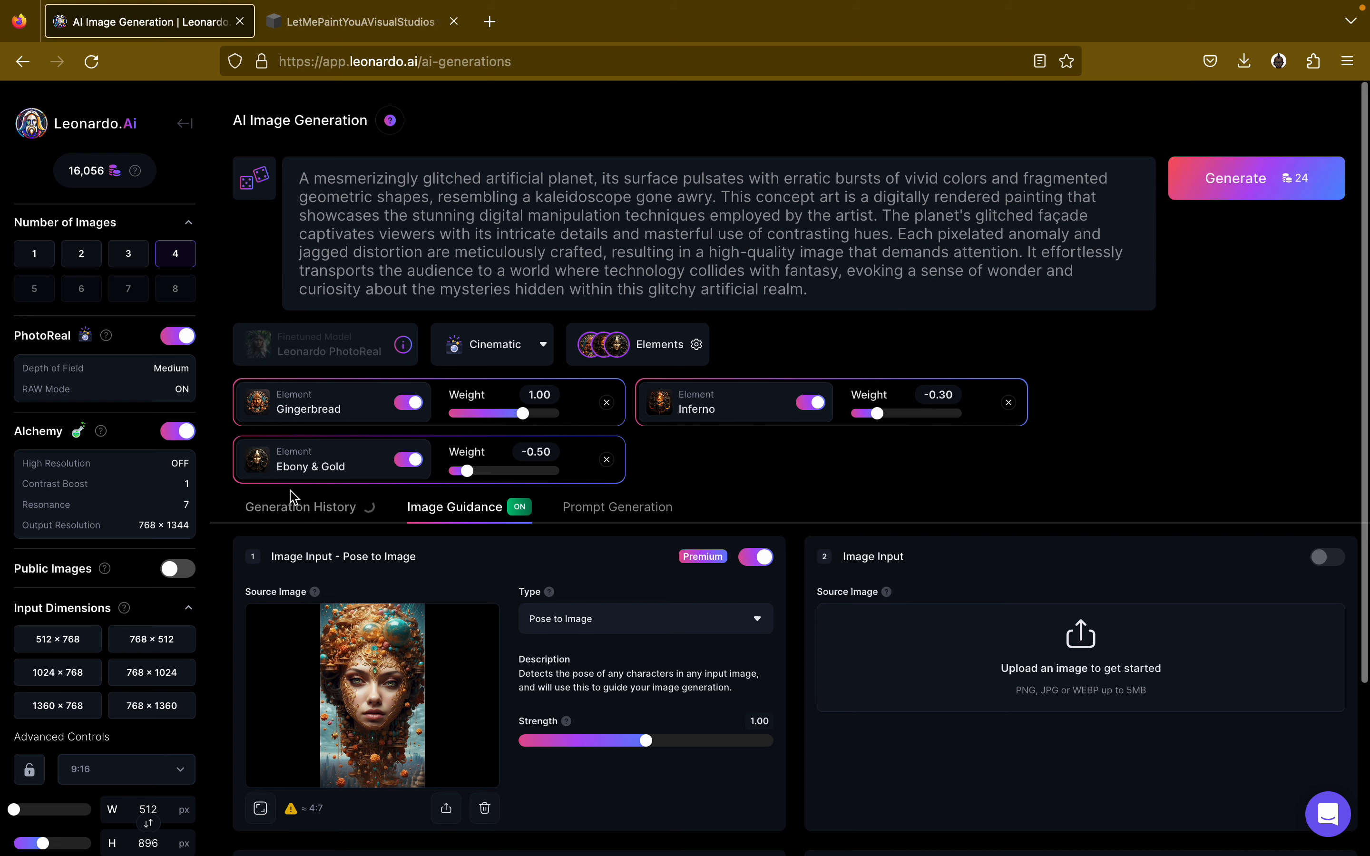
left_click(295, 508)
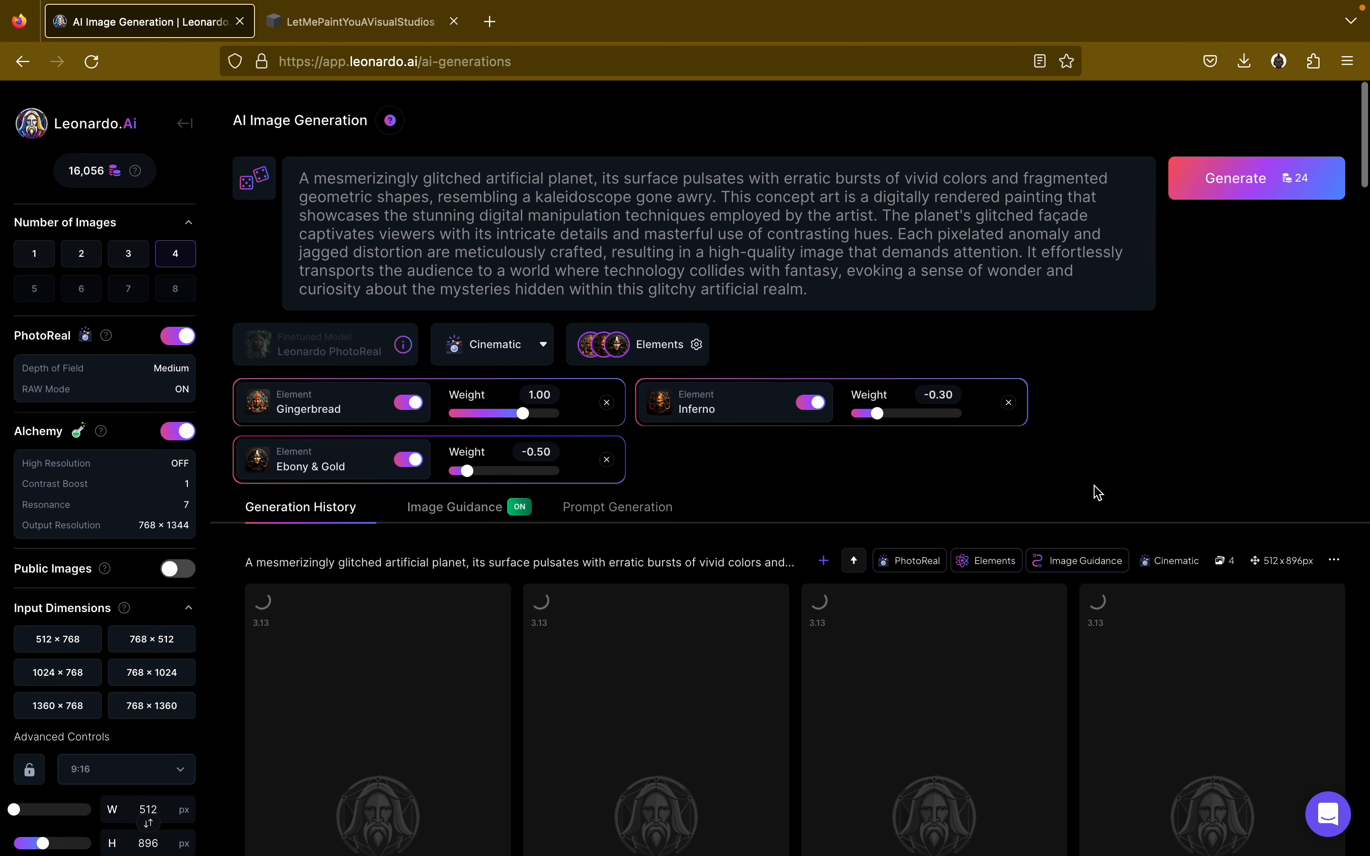
scroll(1097, 493, "down", 5)
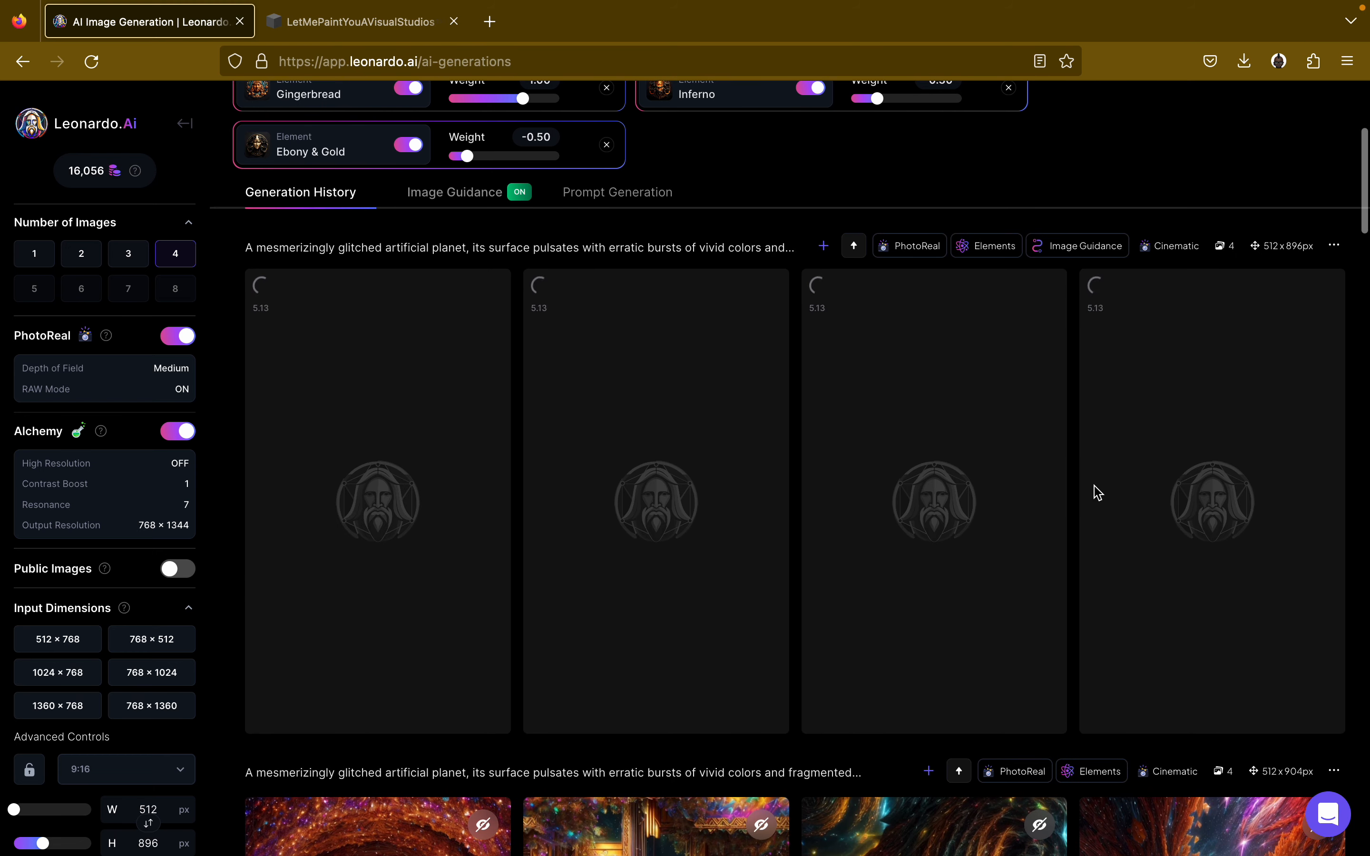
Compare the guidance and element settings of the two latest planet batches and examine the pose-guided images.
mouse_move(1079, 253)
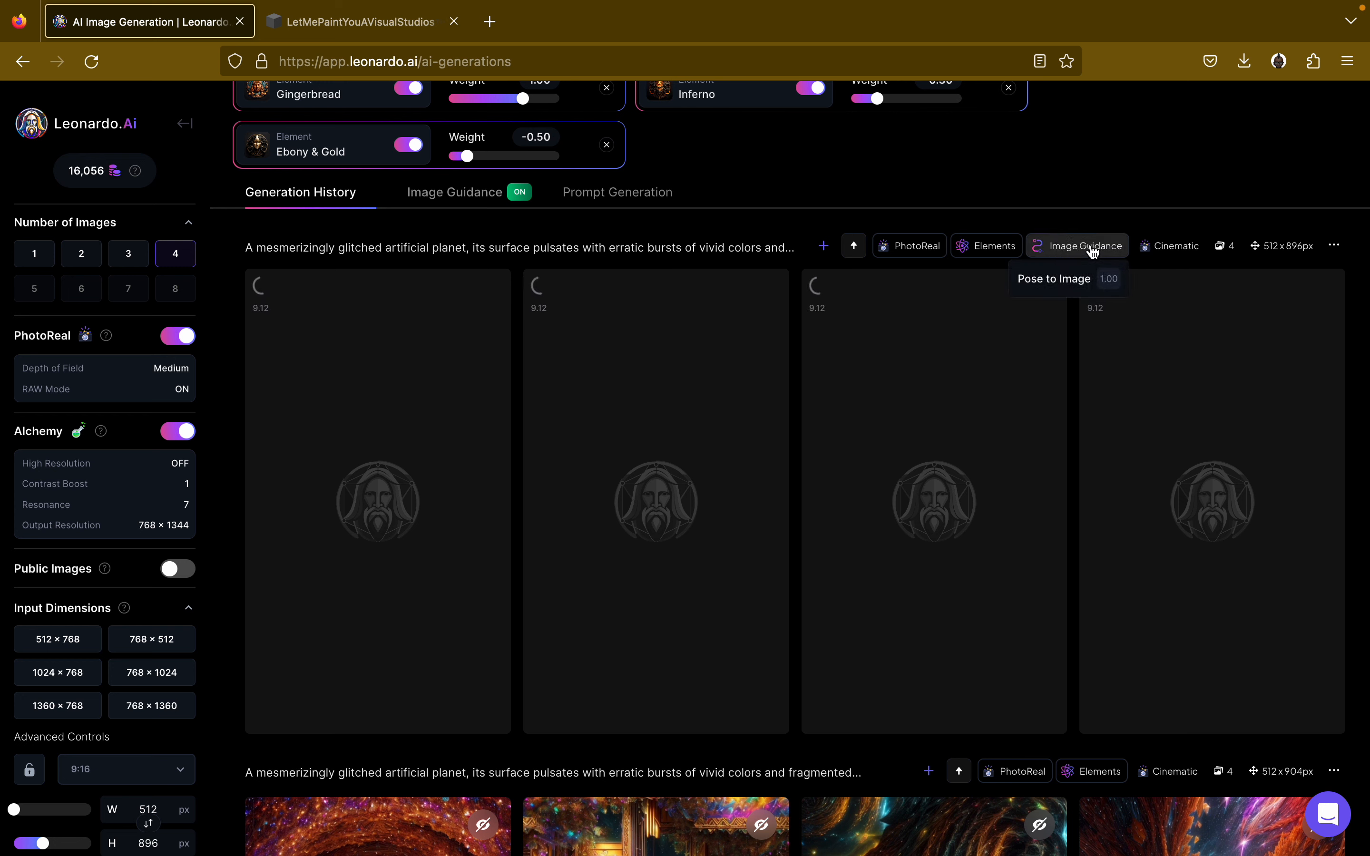
mouse_move(1087, 782)
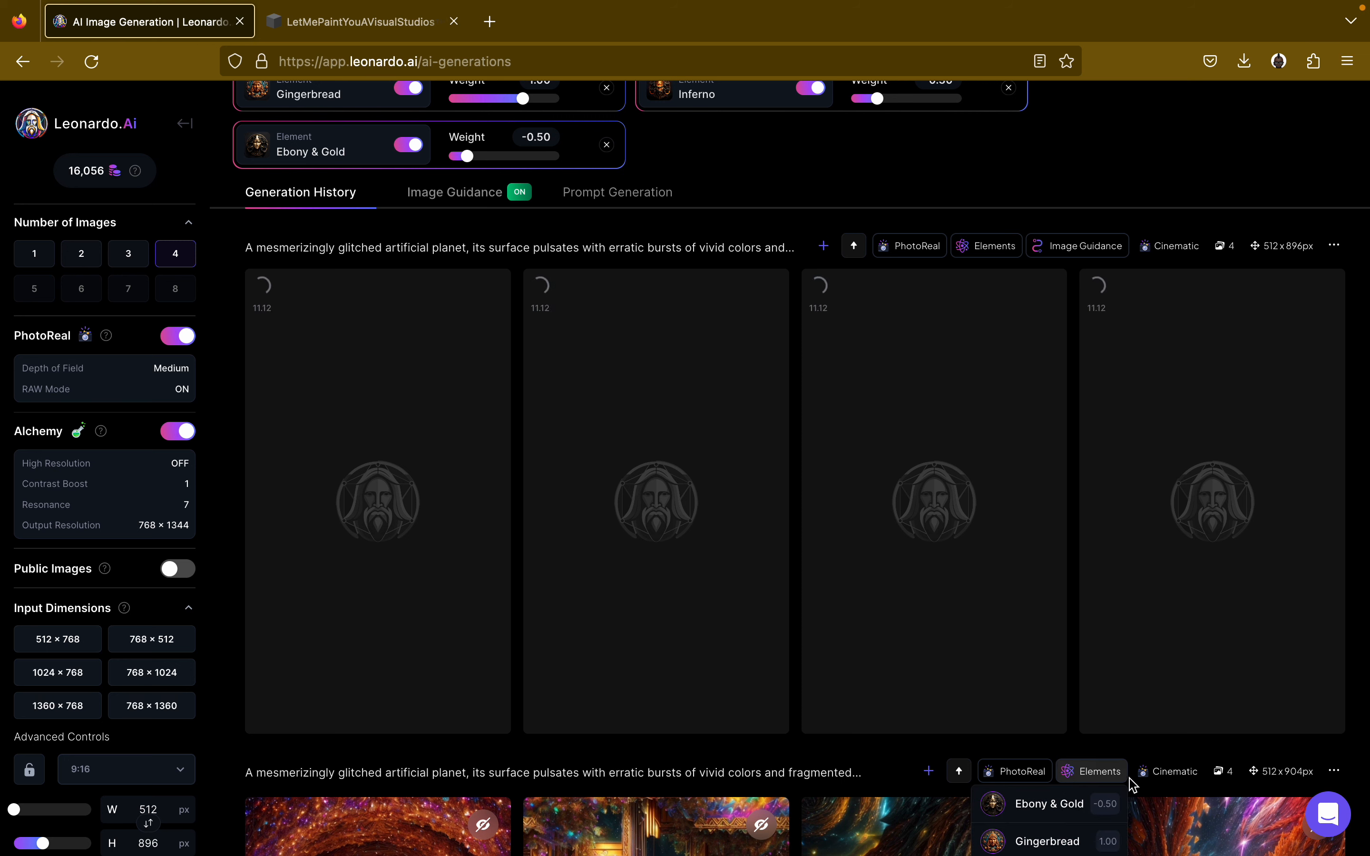
scroll(1130, 788, "down", 2)
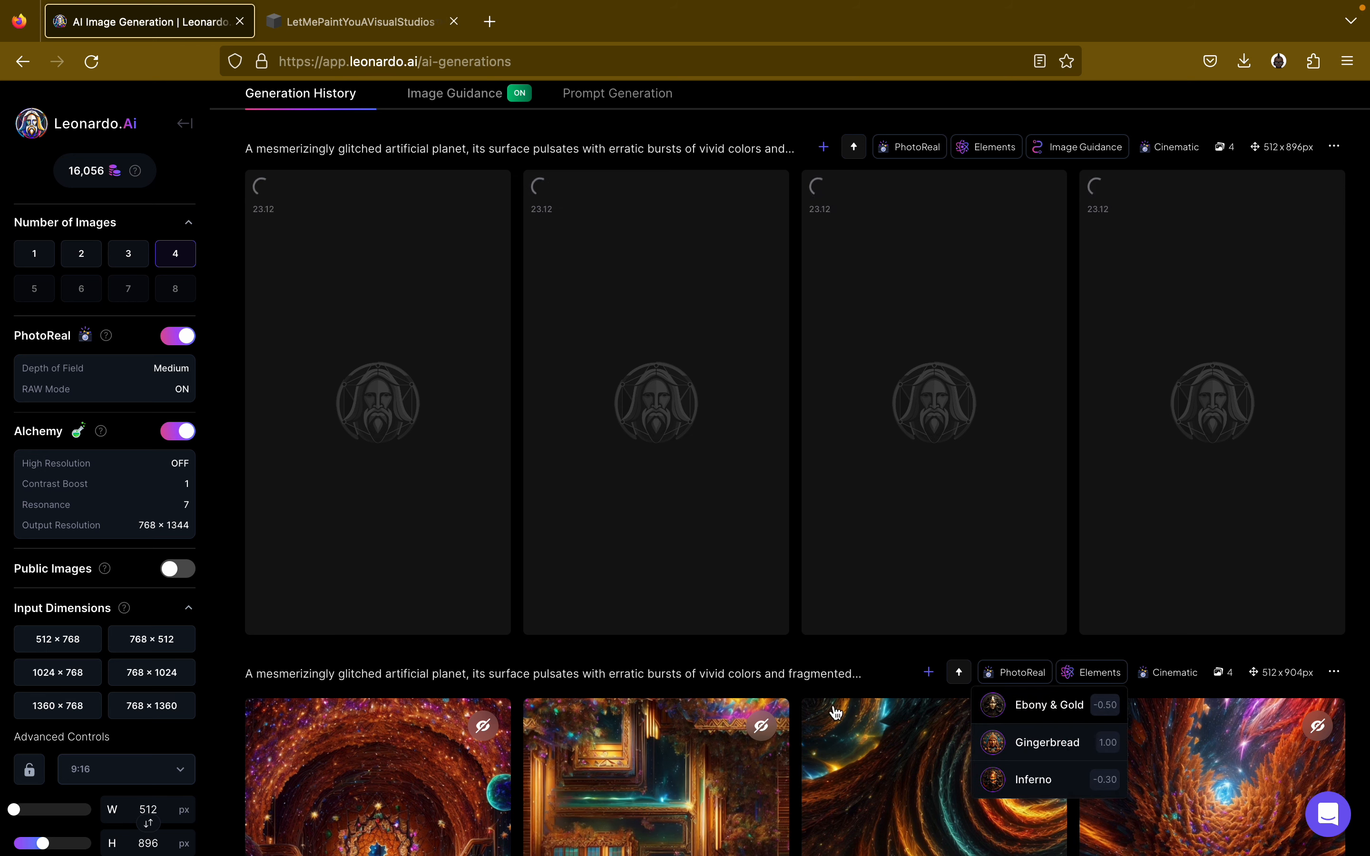
scroll(571, 728, "down", 3)
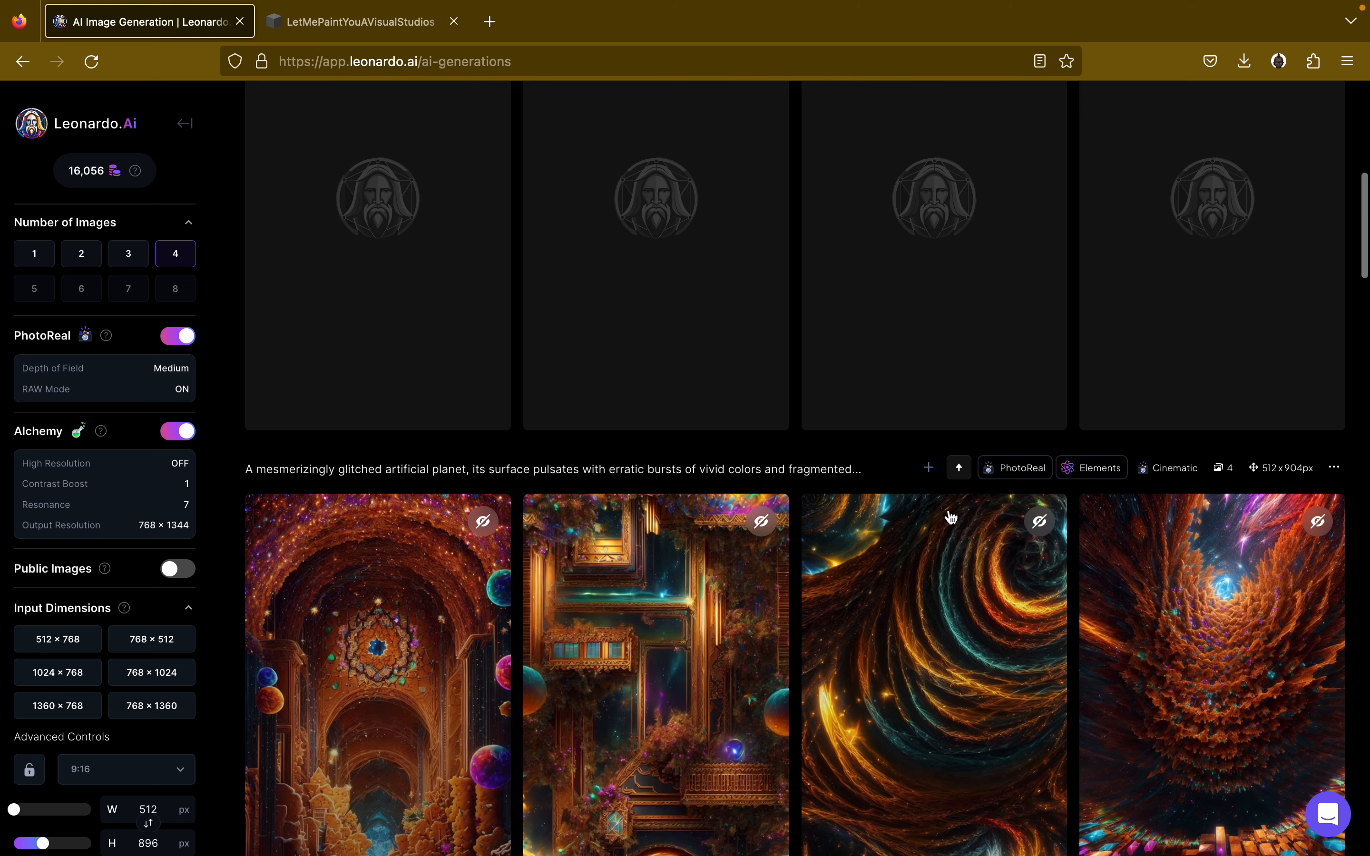
mouse_move(1078, 476)
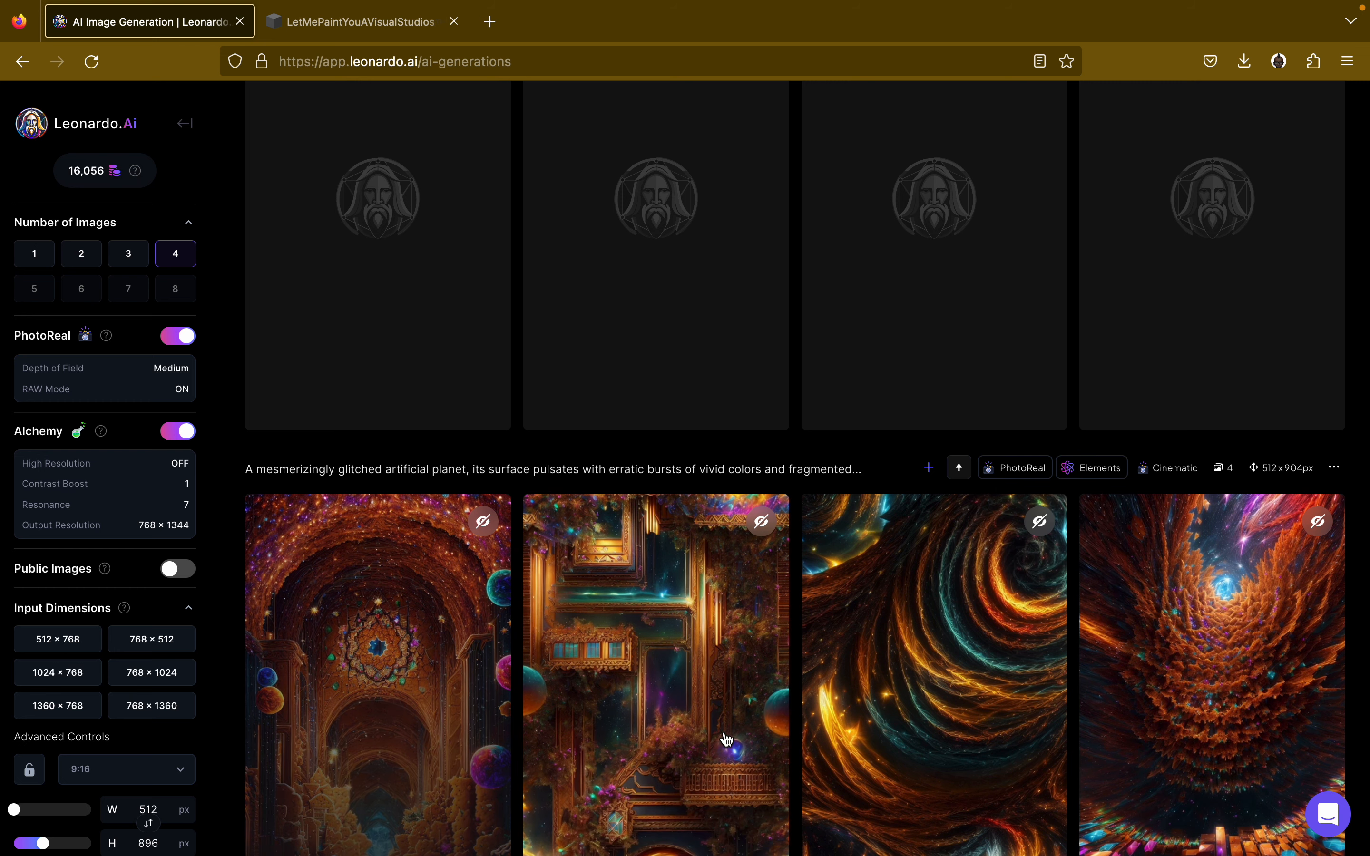
scroll(759, 741, "down", 2)
scroll(758, 741, "up", 10)
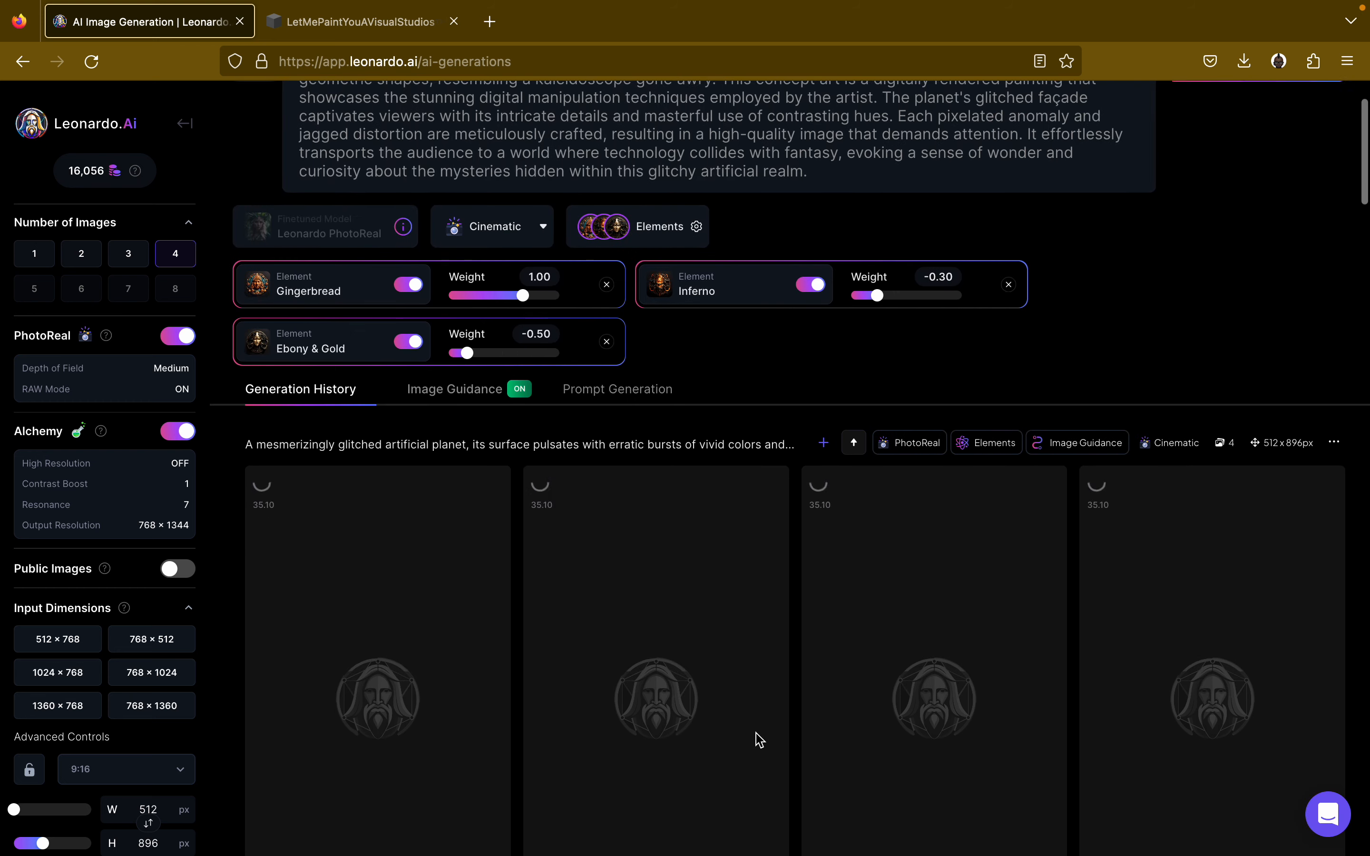
scroll(759, 741, "down", 1)
mouse_move(989, 274)
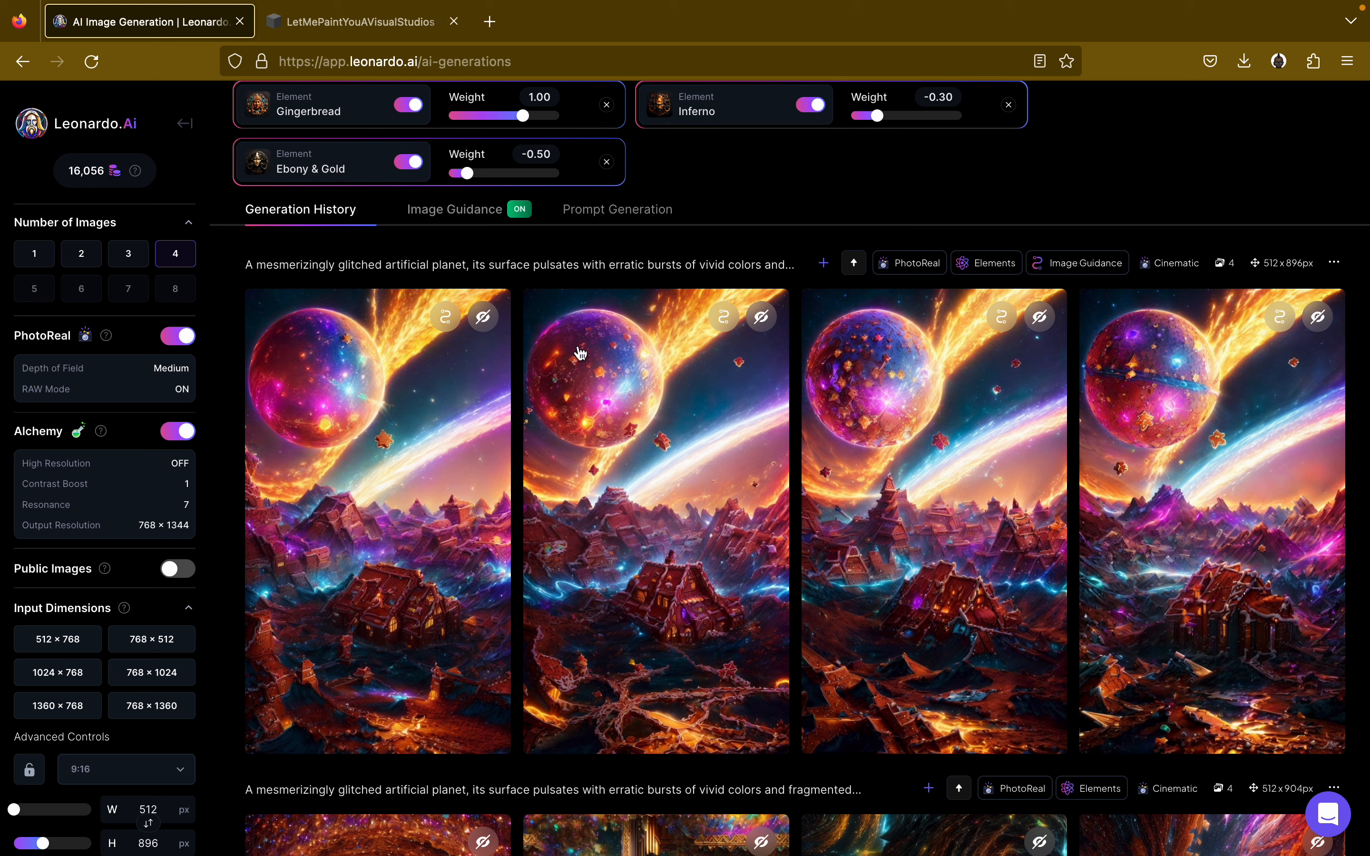
mouse_move(729, 570)
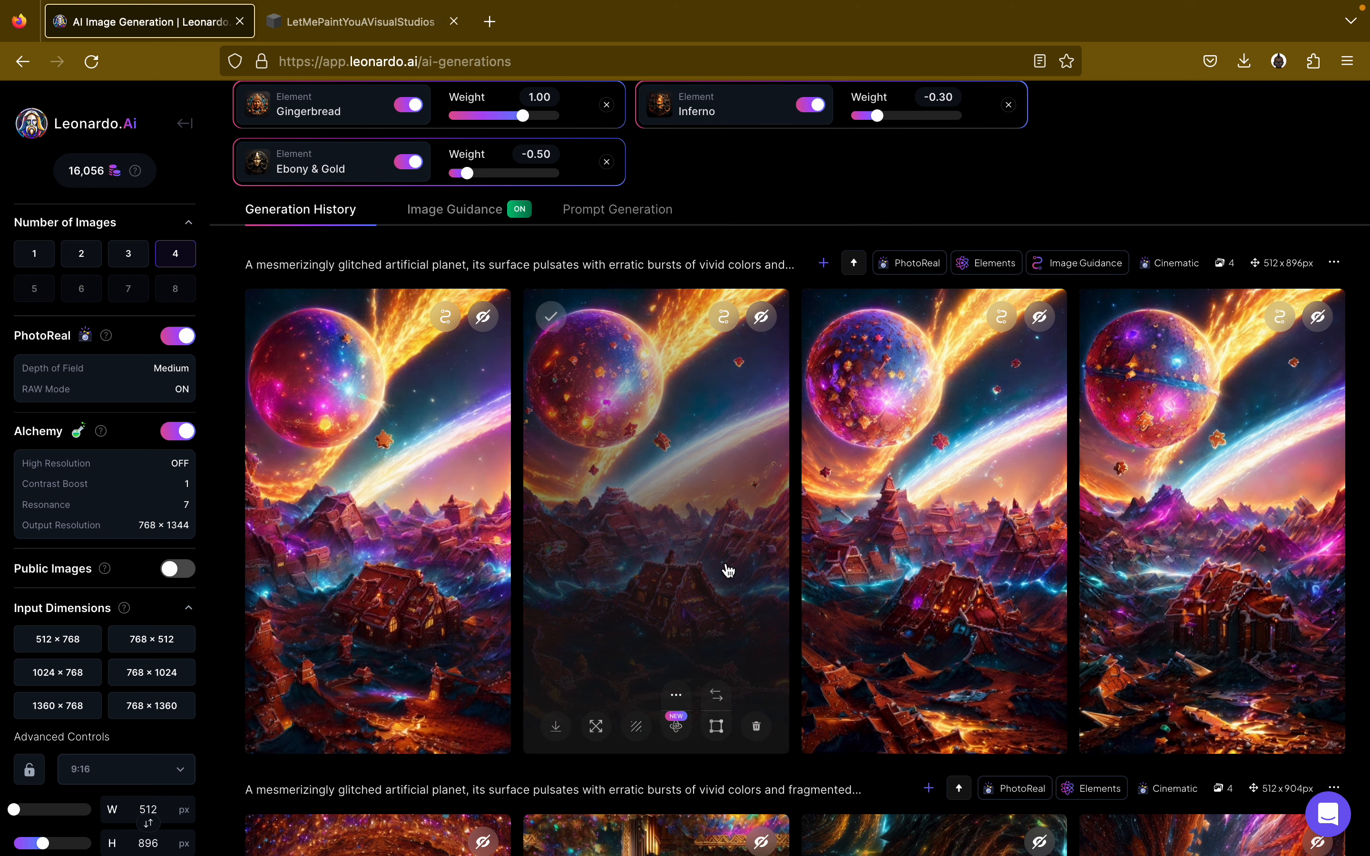
mouse_move(1271, 651)
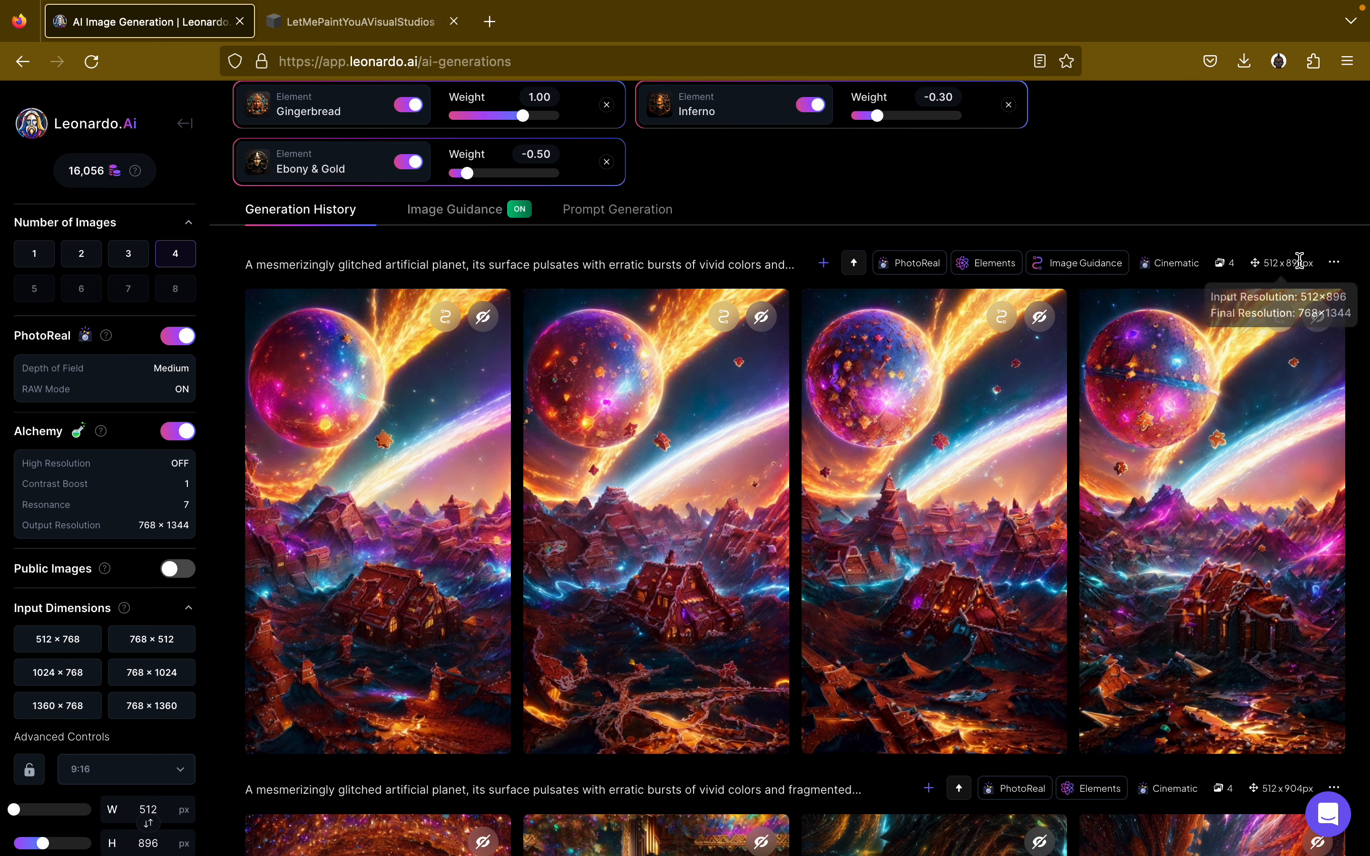
Make both the pose-guided batch and the unguided planet batch below it public.
left_click(1332, 264)
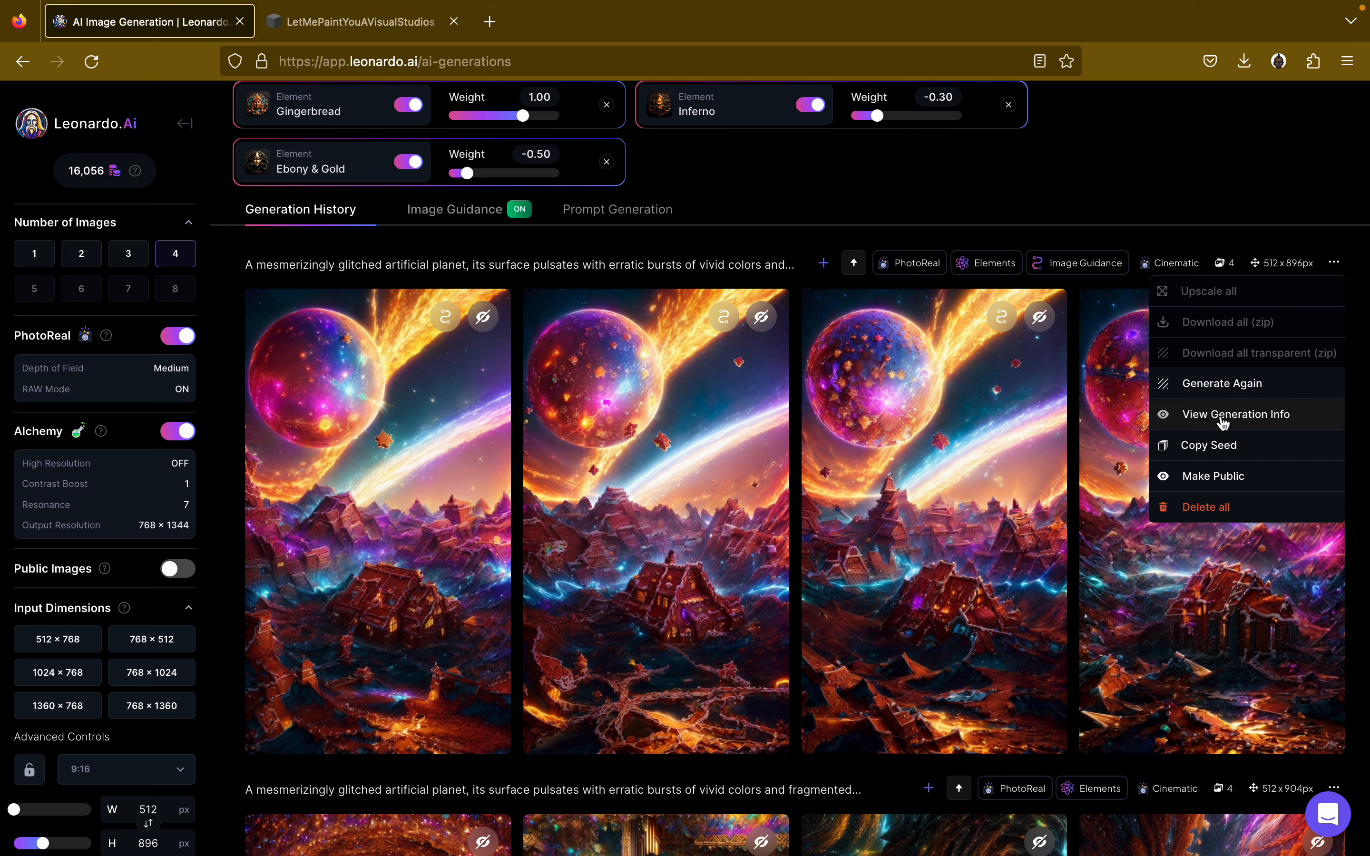
left_click(1215, 476)
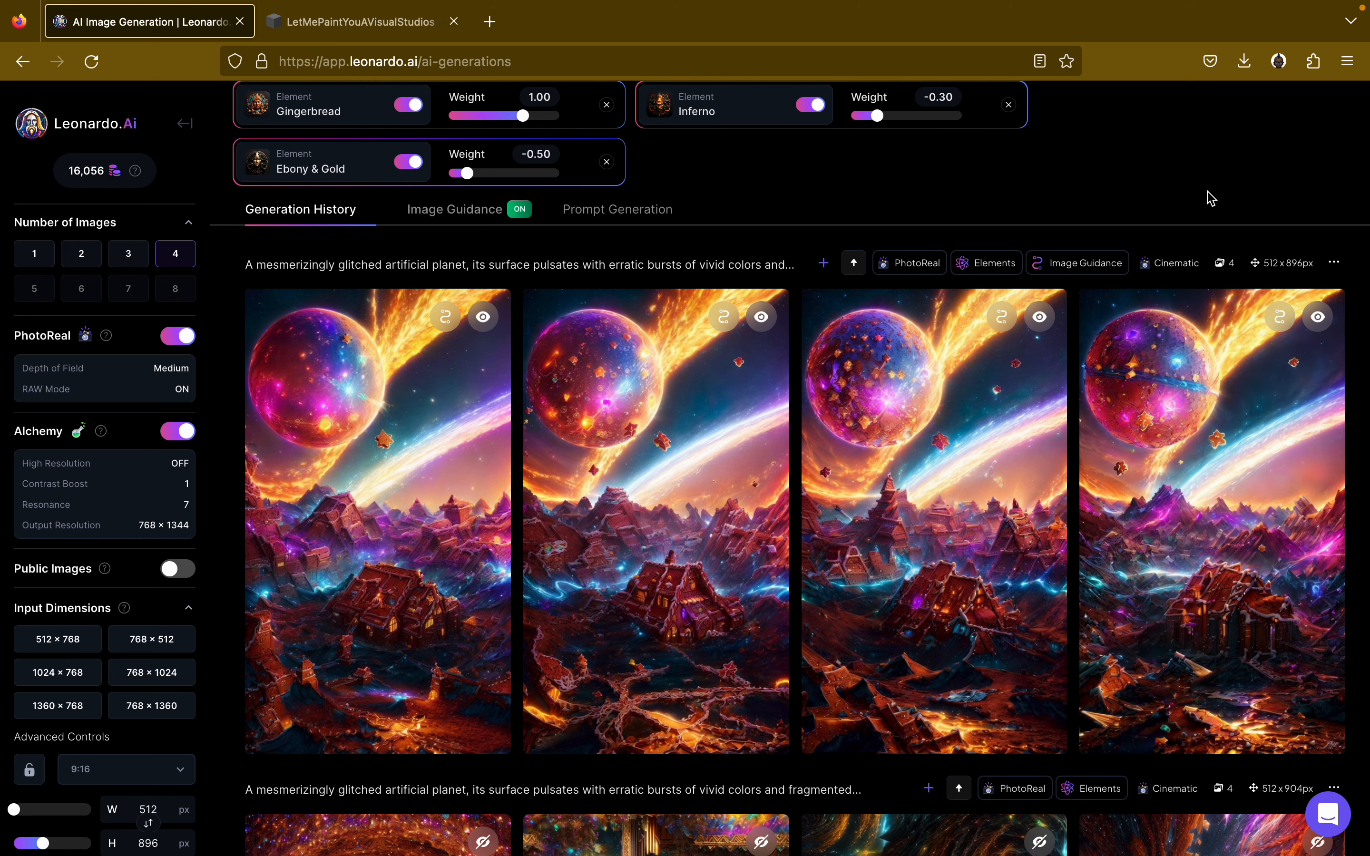
scroll(1239, 526, "down", 6)
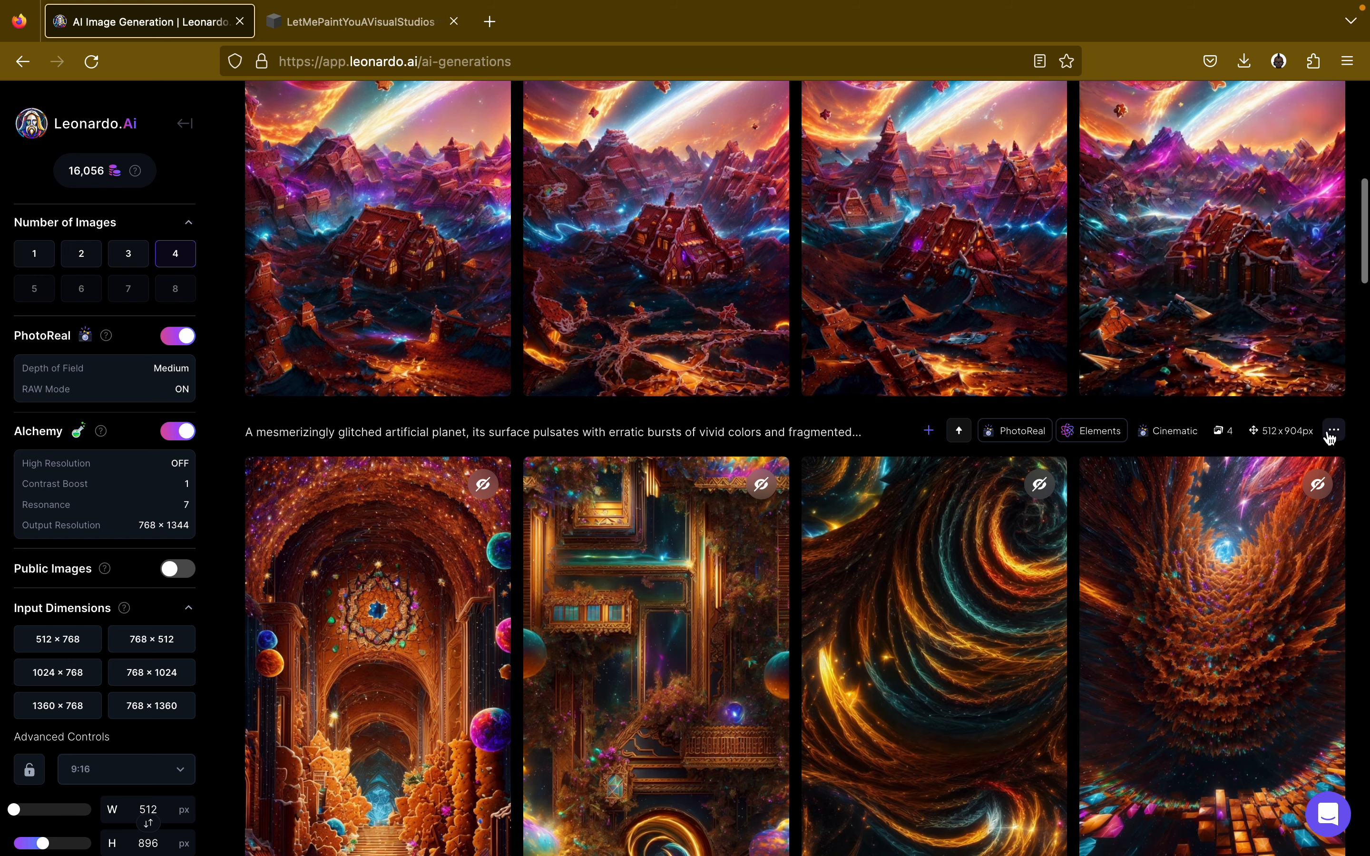
left_click(1334, 432)
left_click(1221, 646)
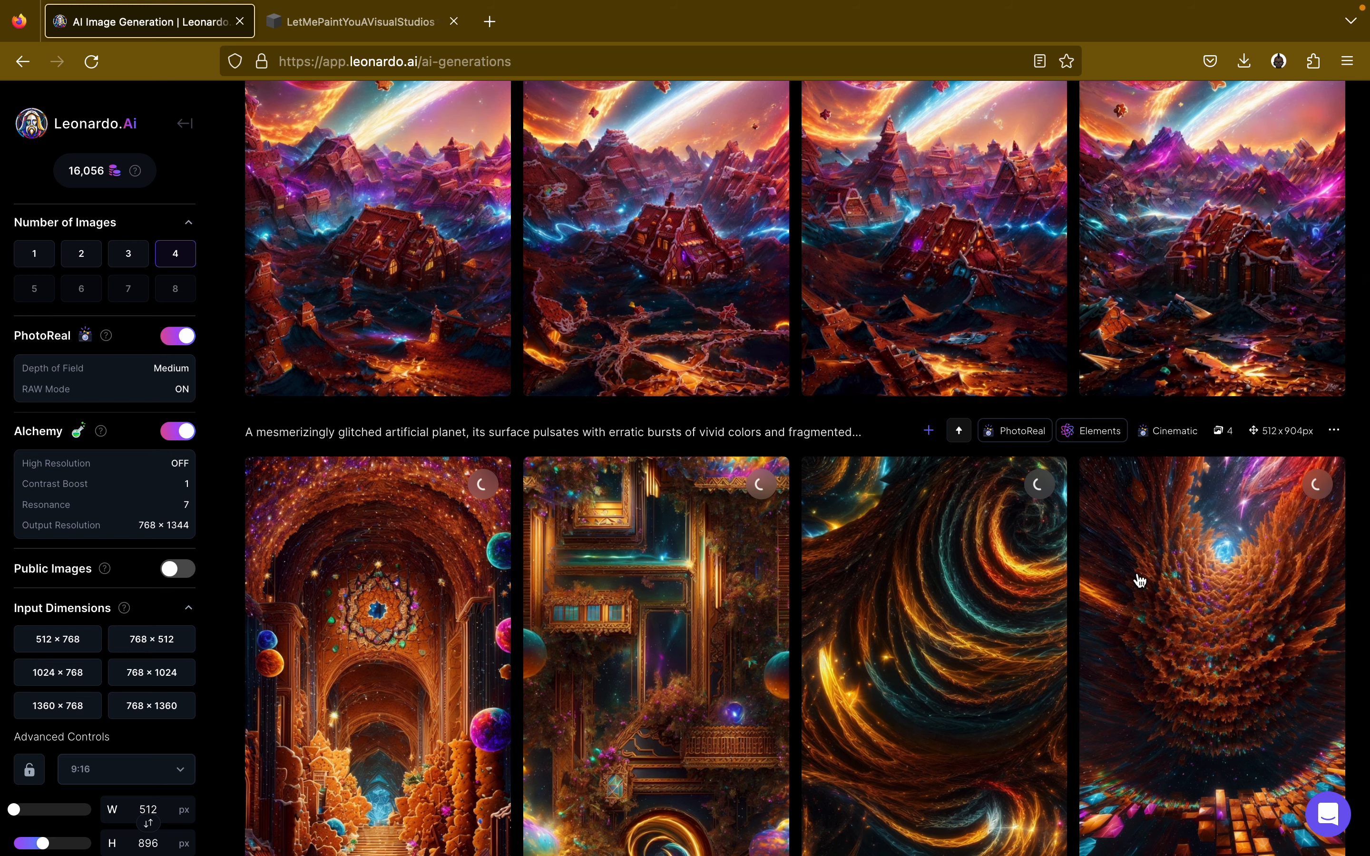
Reuse the unguided batch's prompt and set the face portrait's guidance to Image to Image with a strength of 0.90.
left_click(960, 431)
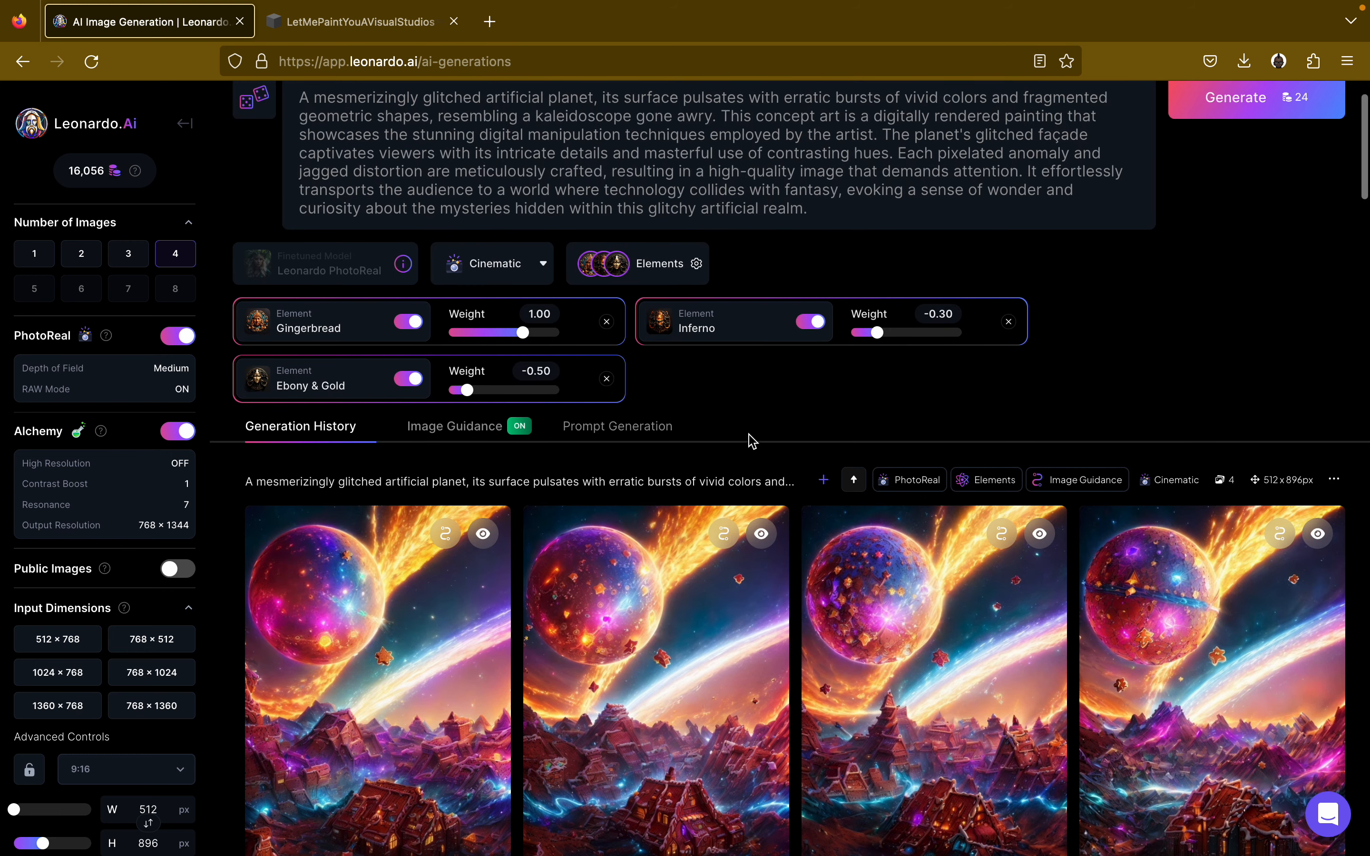
scroll(749, 437, "up", 2)
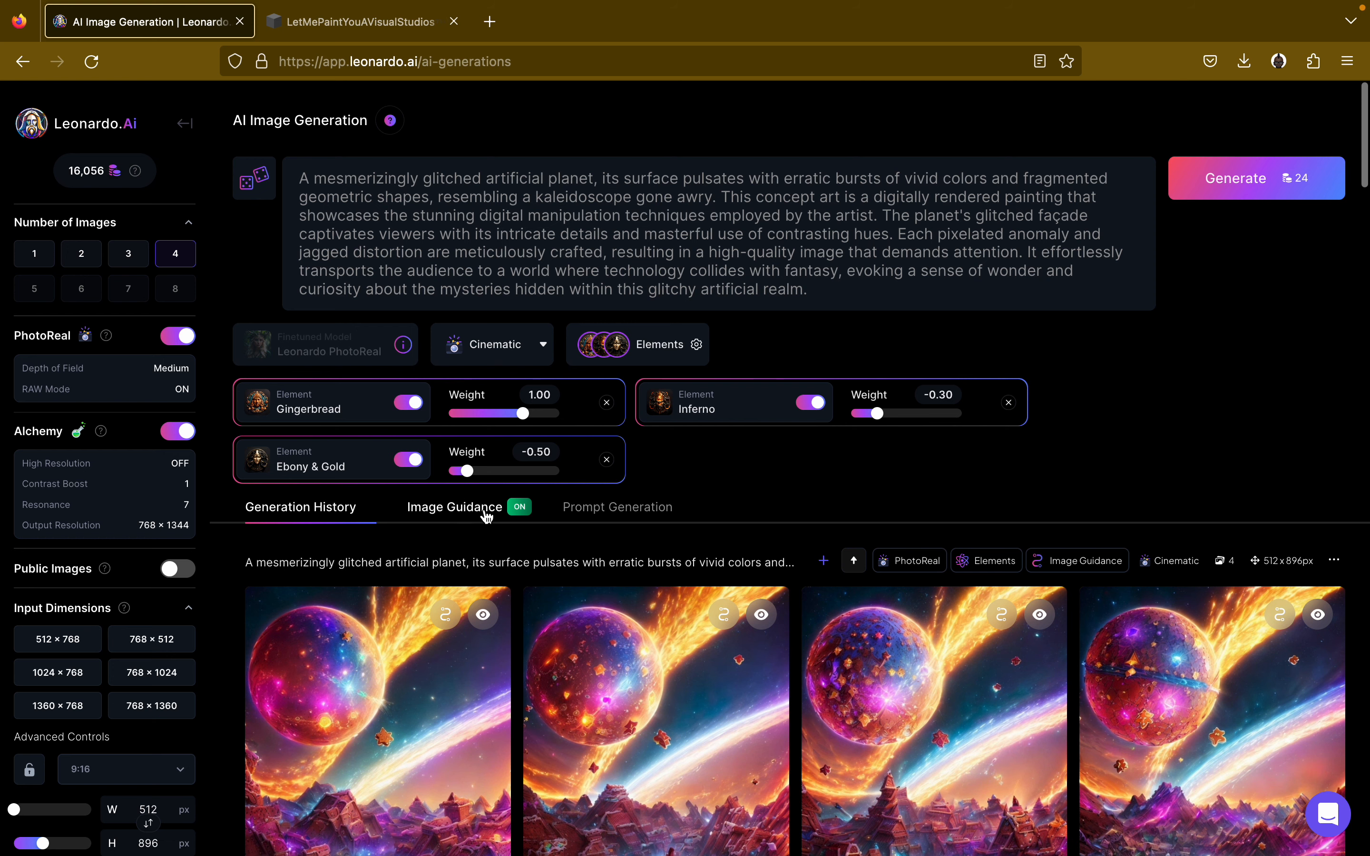
left_click(486, 512)
left_click(587, 622)
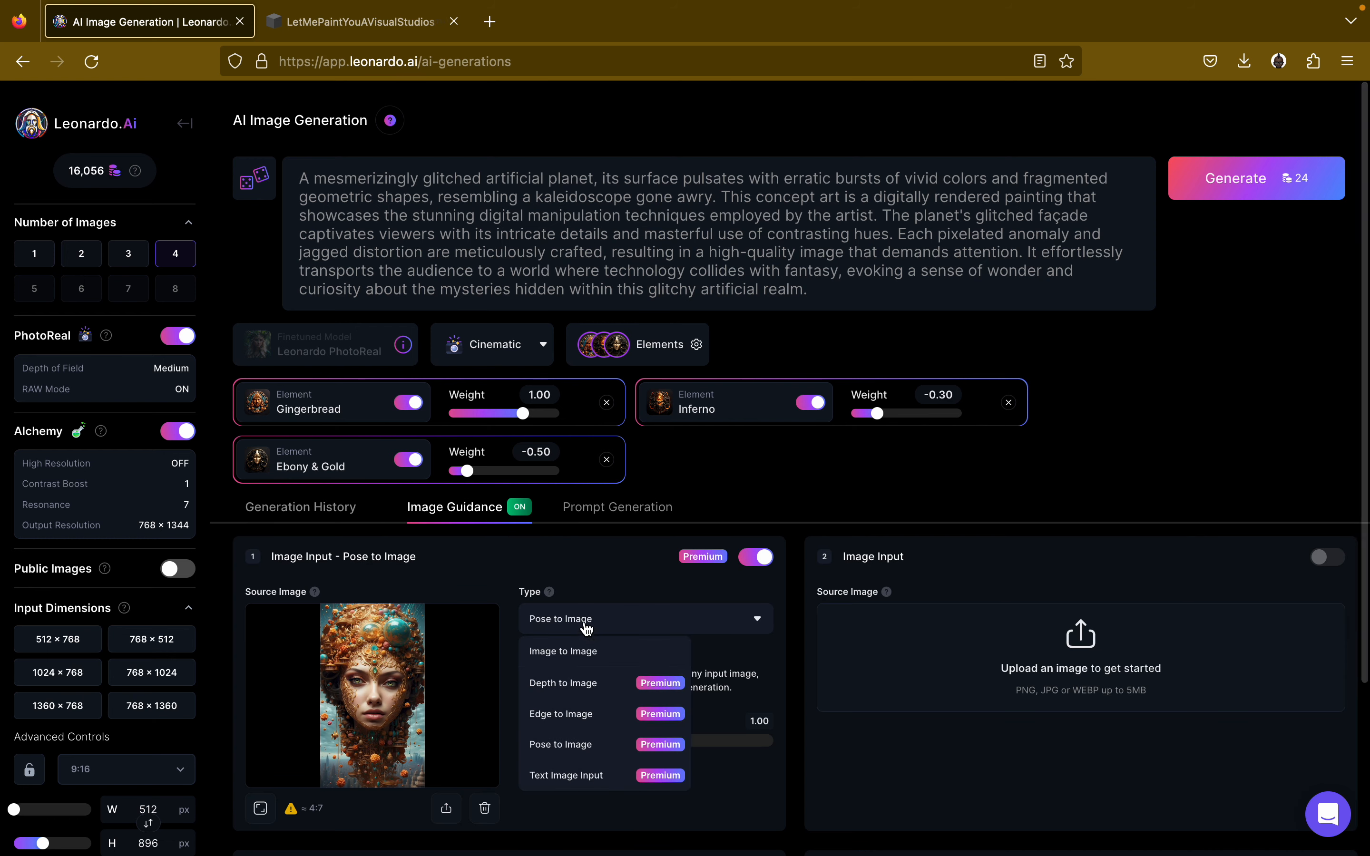
left_click(569, 651)
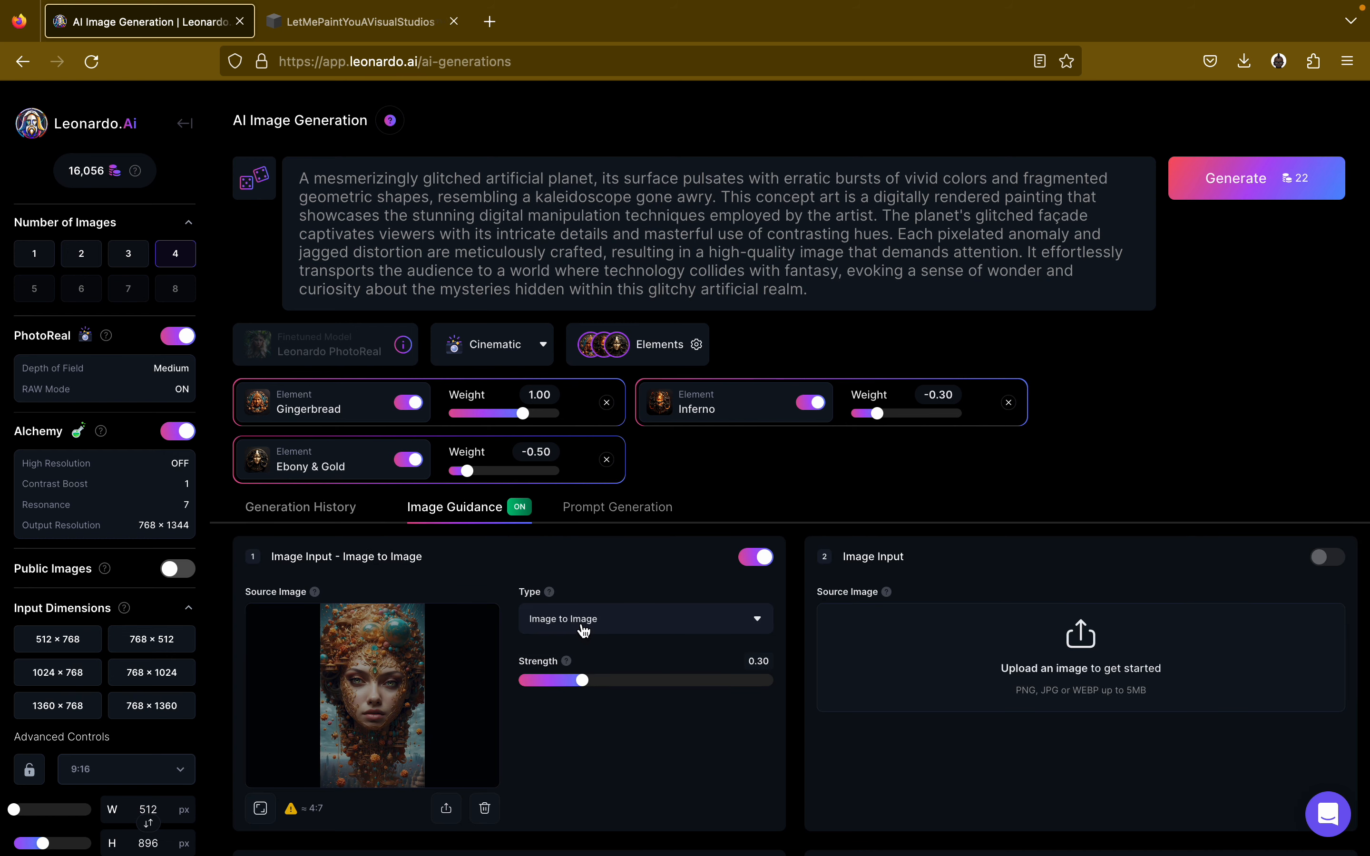
scroll(621, 560, "down", 2)
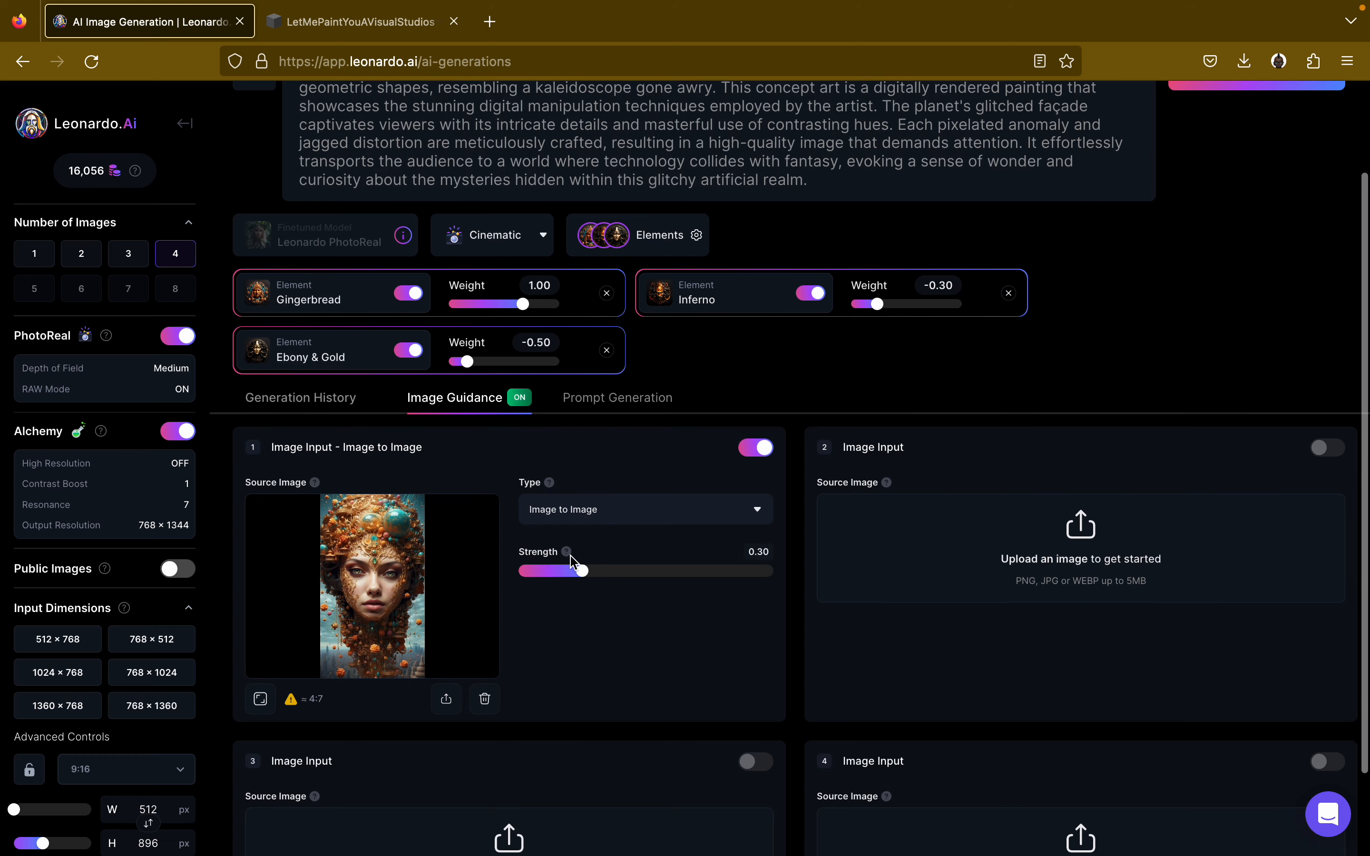
mouse_move(571, 558)
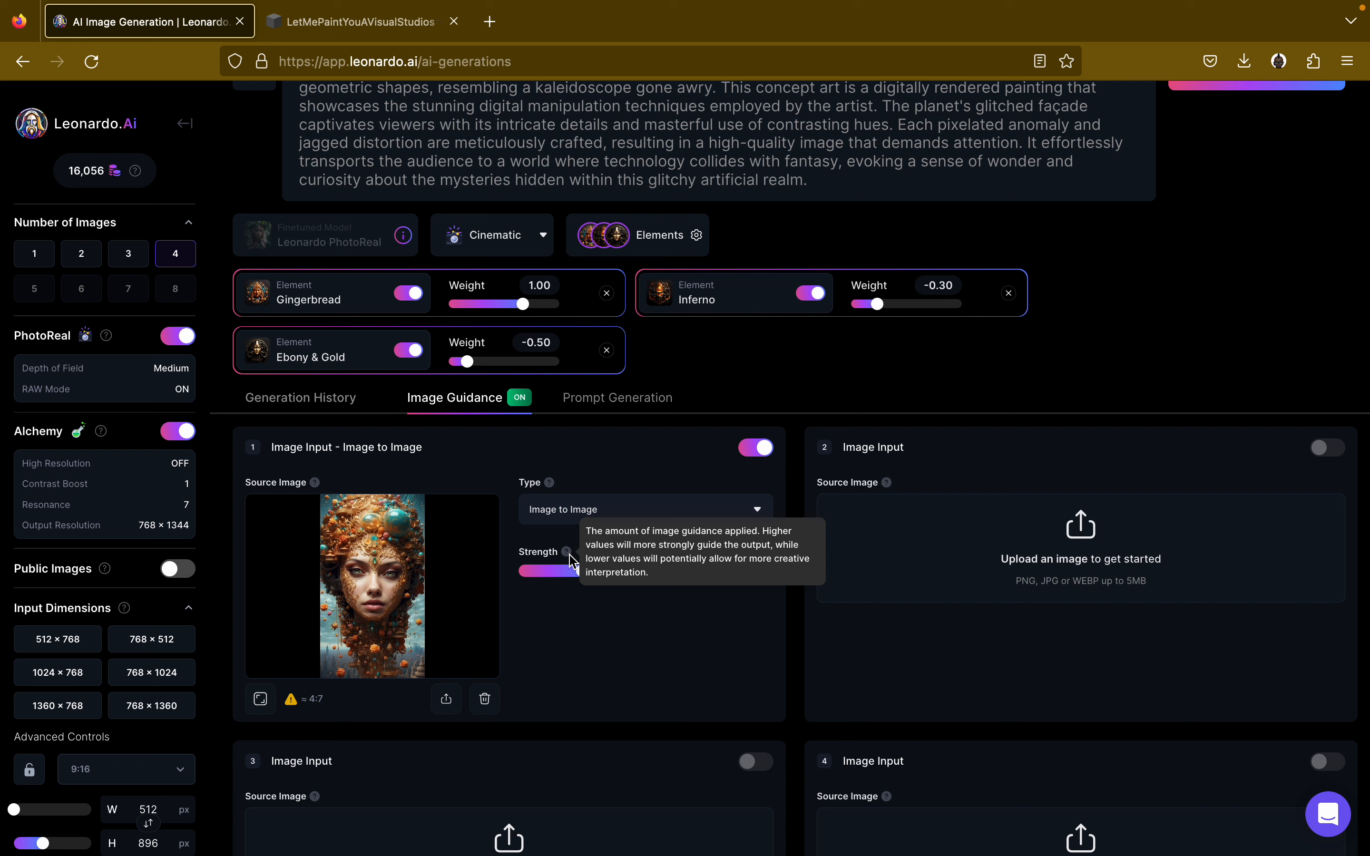
left_click_drag(583, 572, 850, 597)
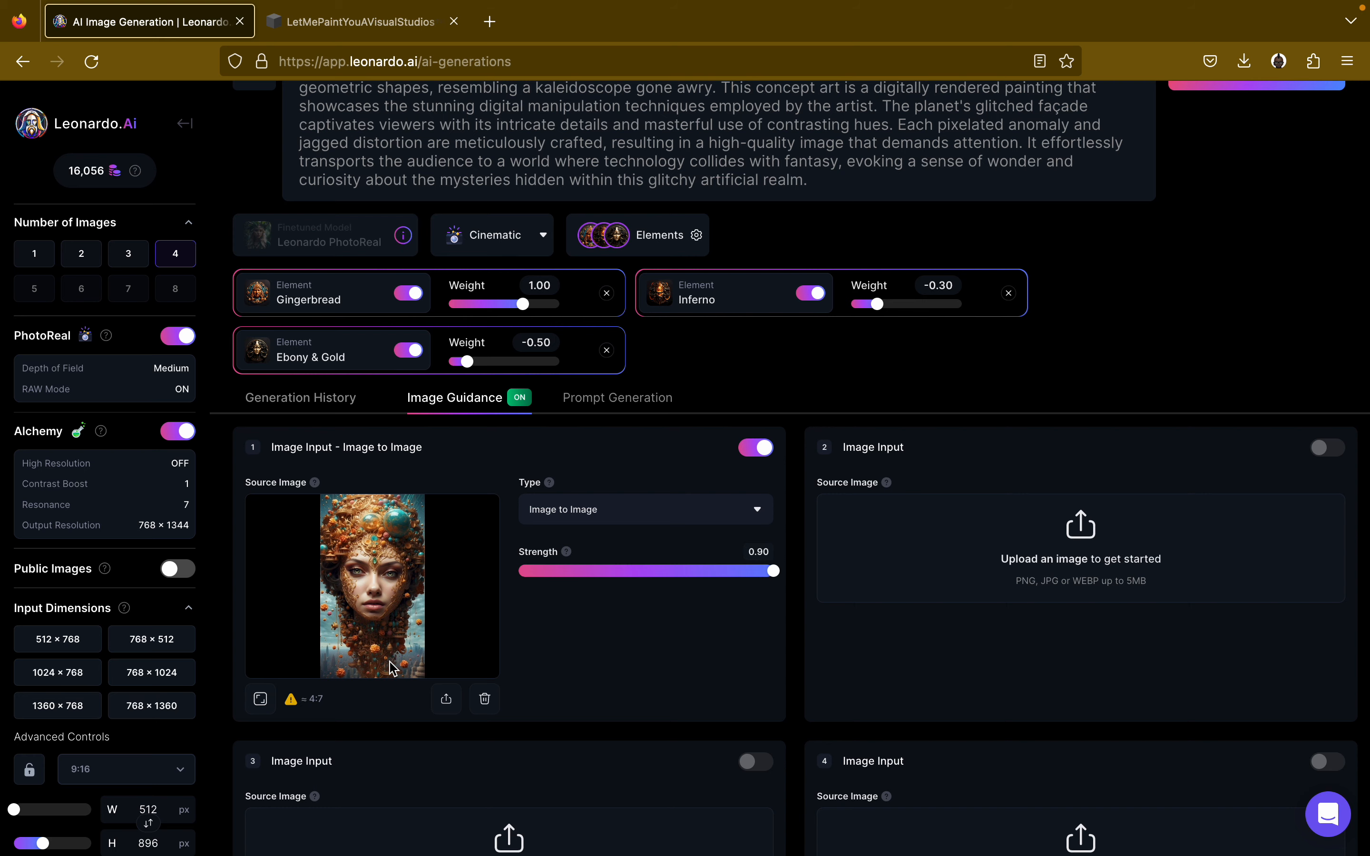
Generate four images with the Image to Image guidance and show the new batch in the generation history.
scroll(1125, 277, "up", 2)
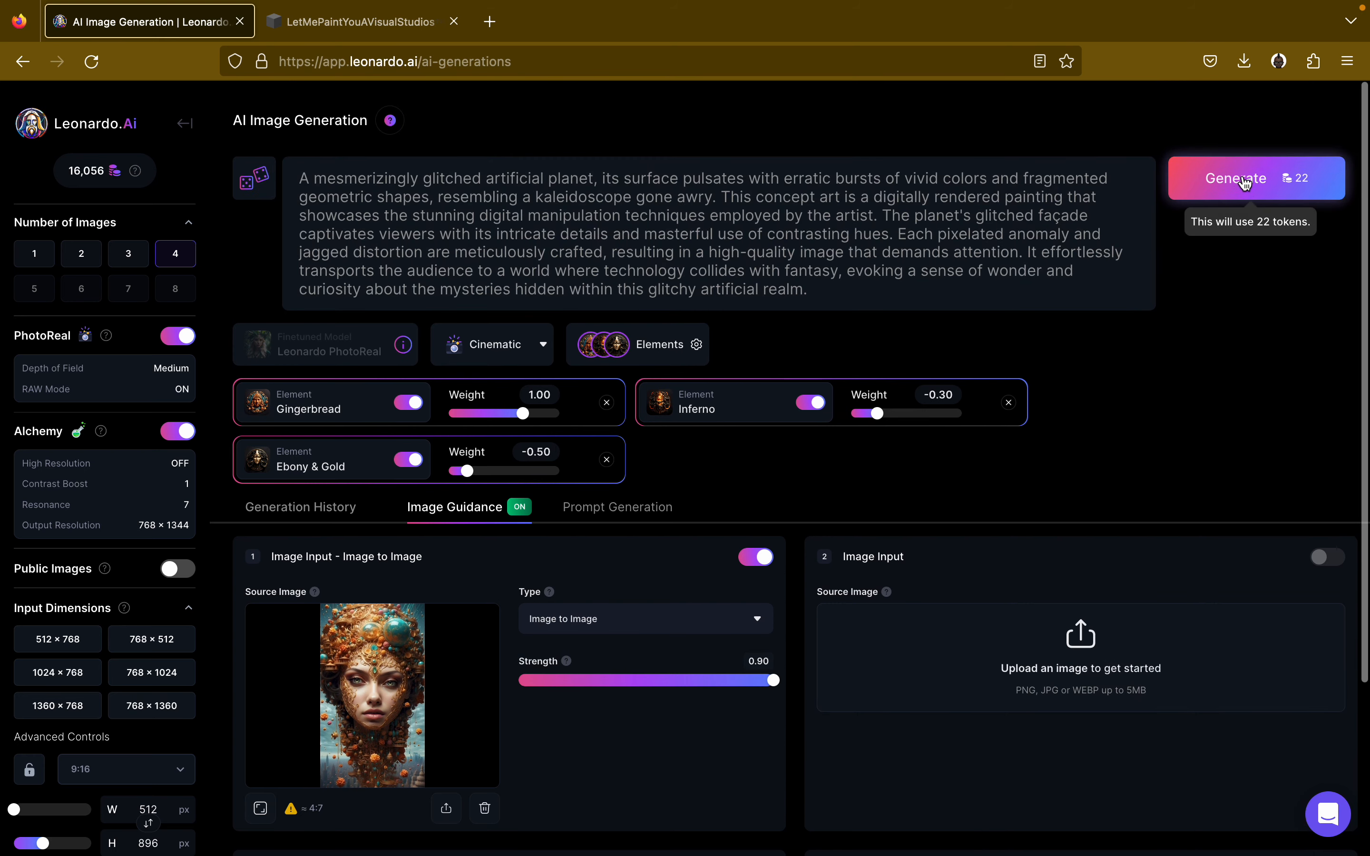
left_click(1221, 177)
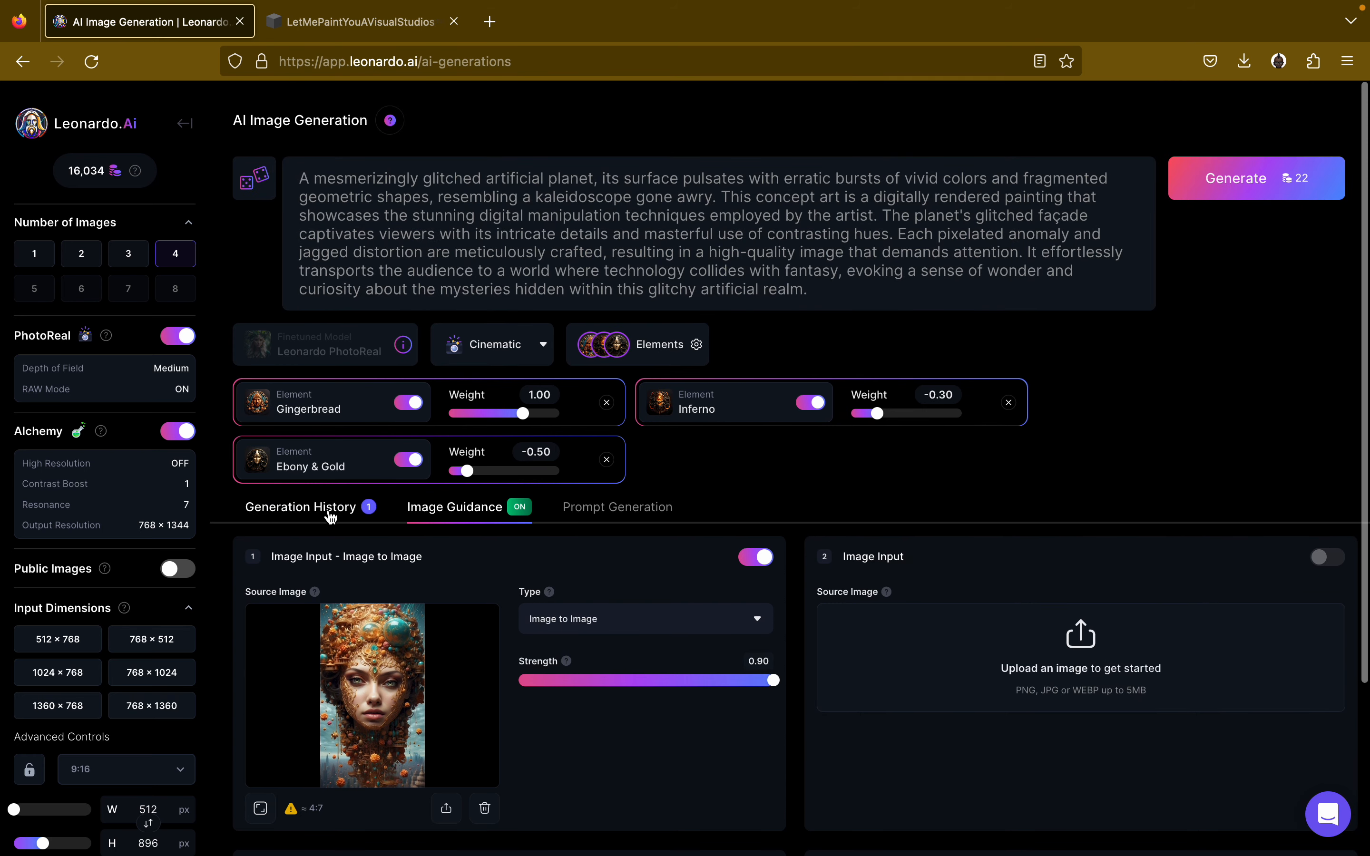
left_click(328, 508)
scroll(935, 490, "down", 7)
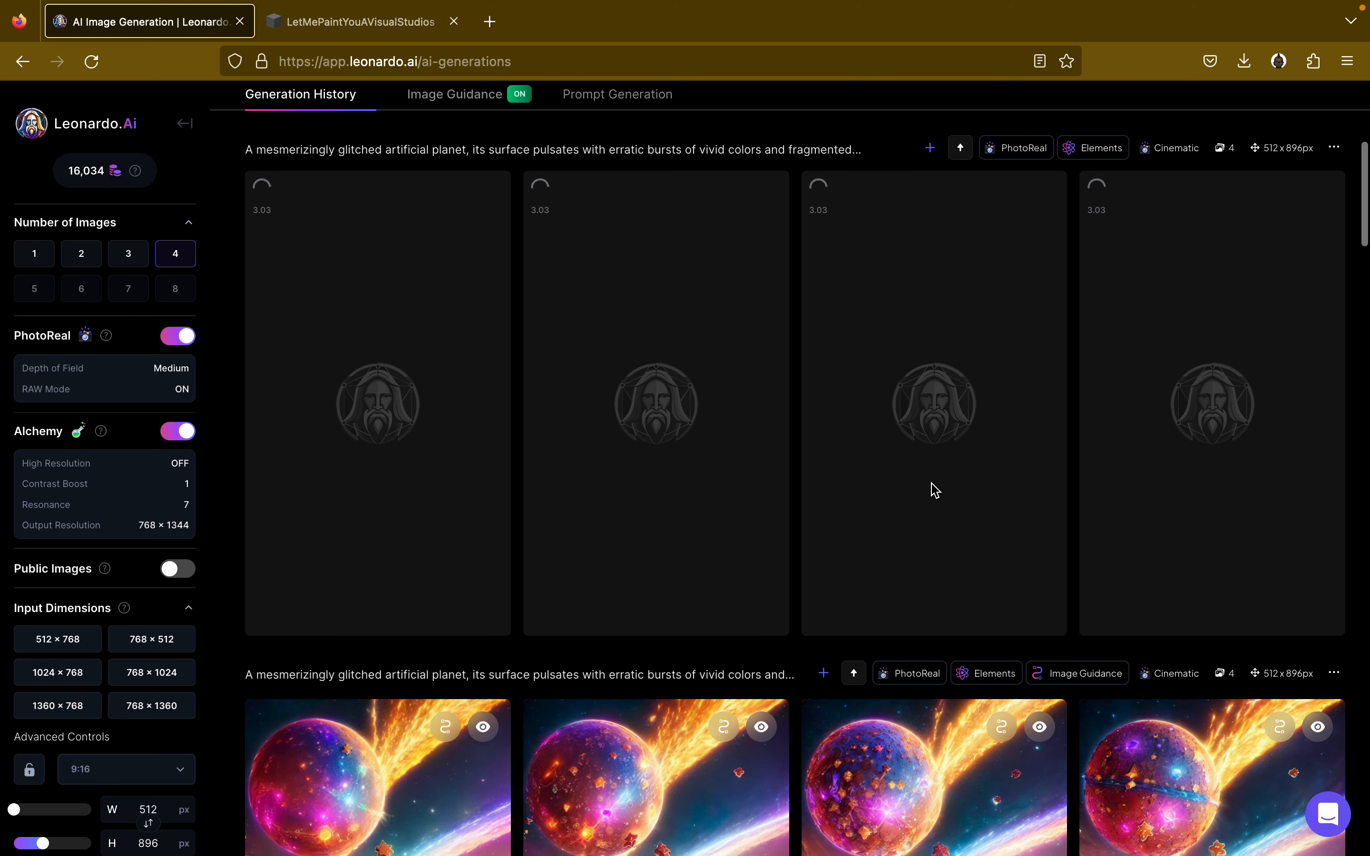
scroll(935, 490, "up", 1)
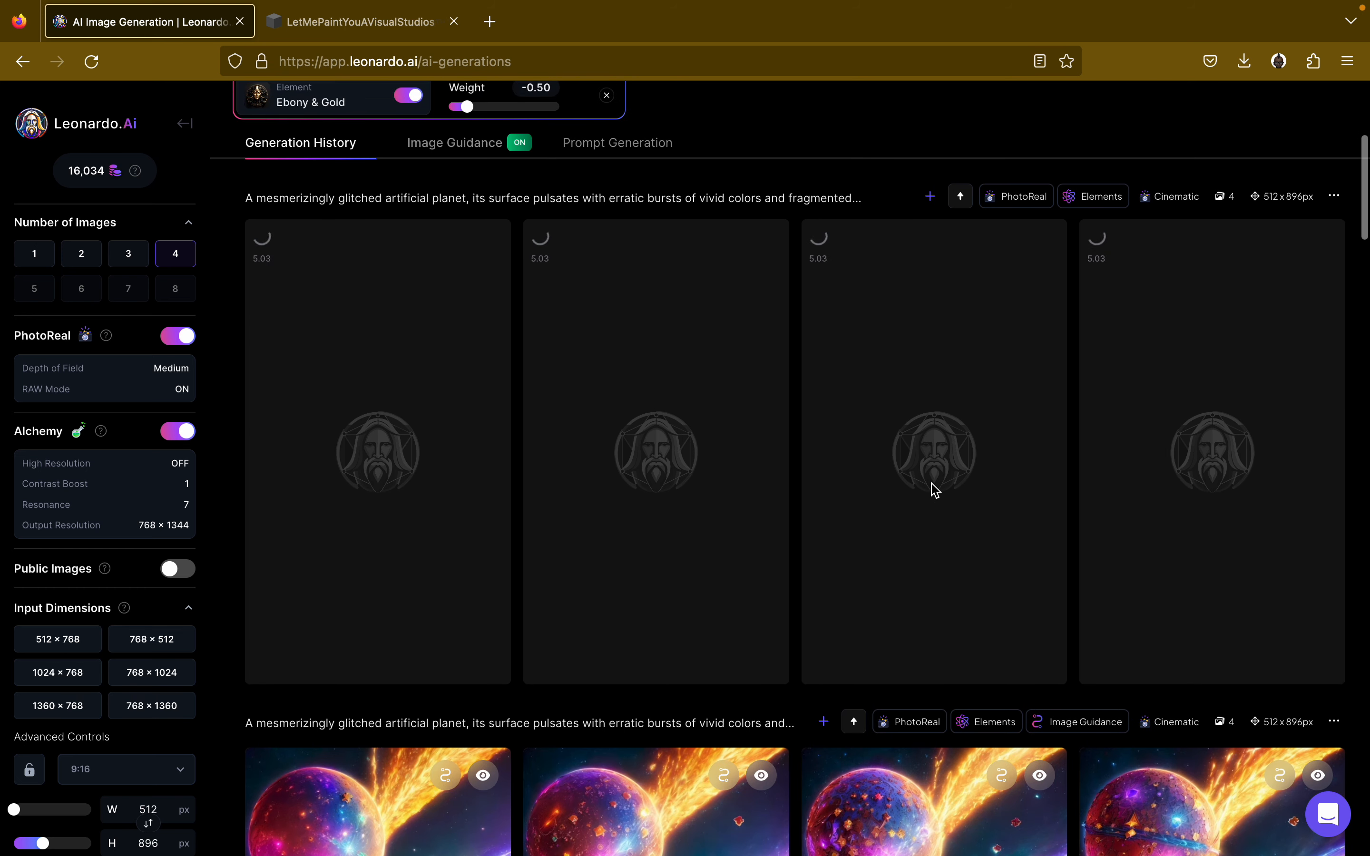
Look over the earlier pose-guided and unguided planet batches below the Image to Image batch in the generation history.
scroll(935, 490, "down", 5)
scroll(522, 535, "down", 3)
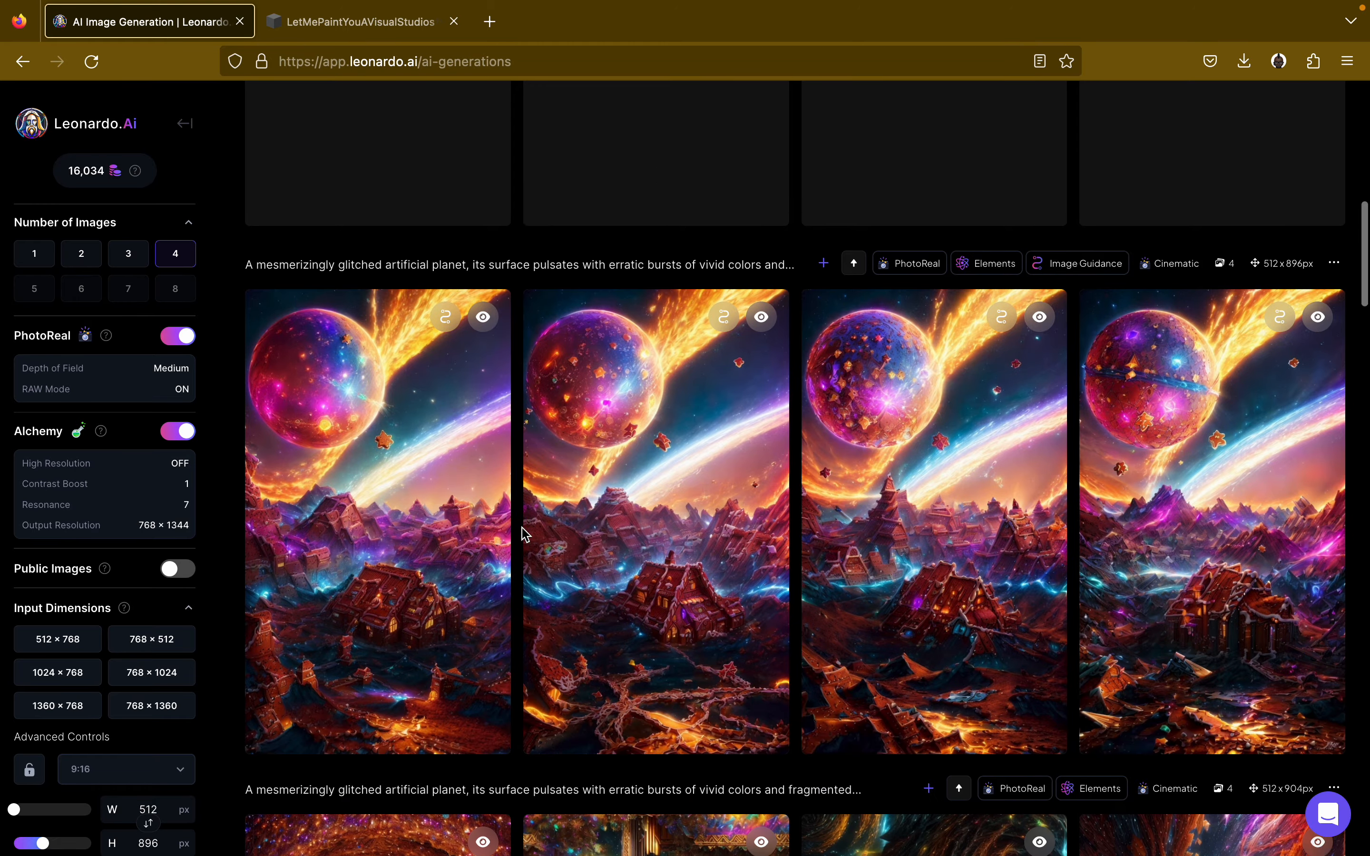
scroll(676, 633, "down", 5)
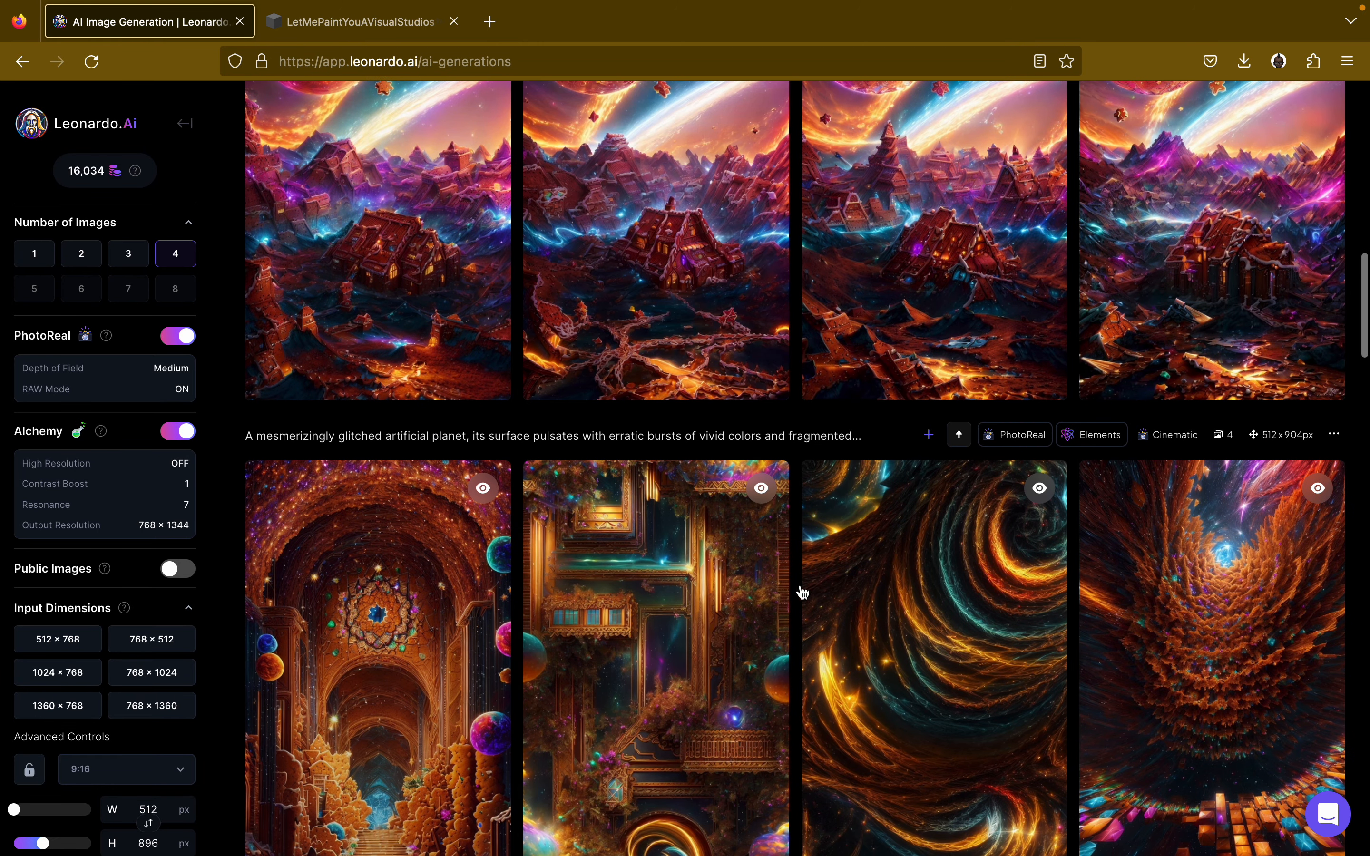
scroll(754, 396, "up", 2)
scroll(754, 396, "up", 13)
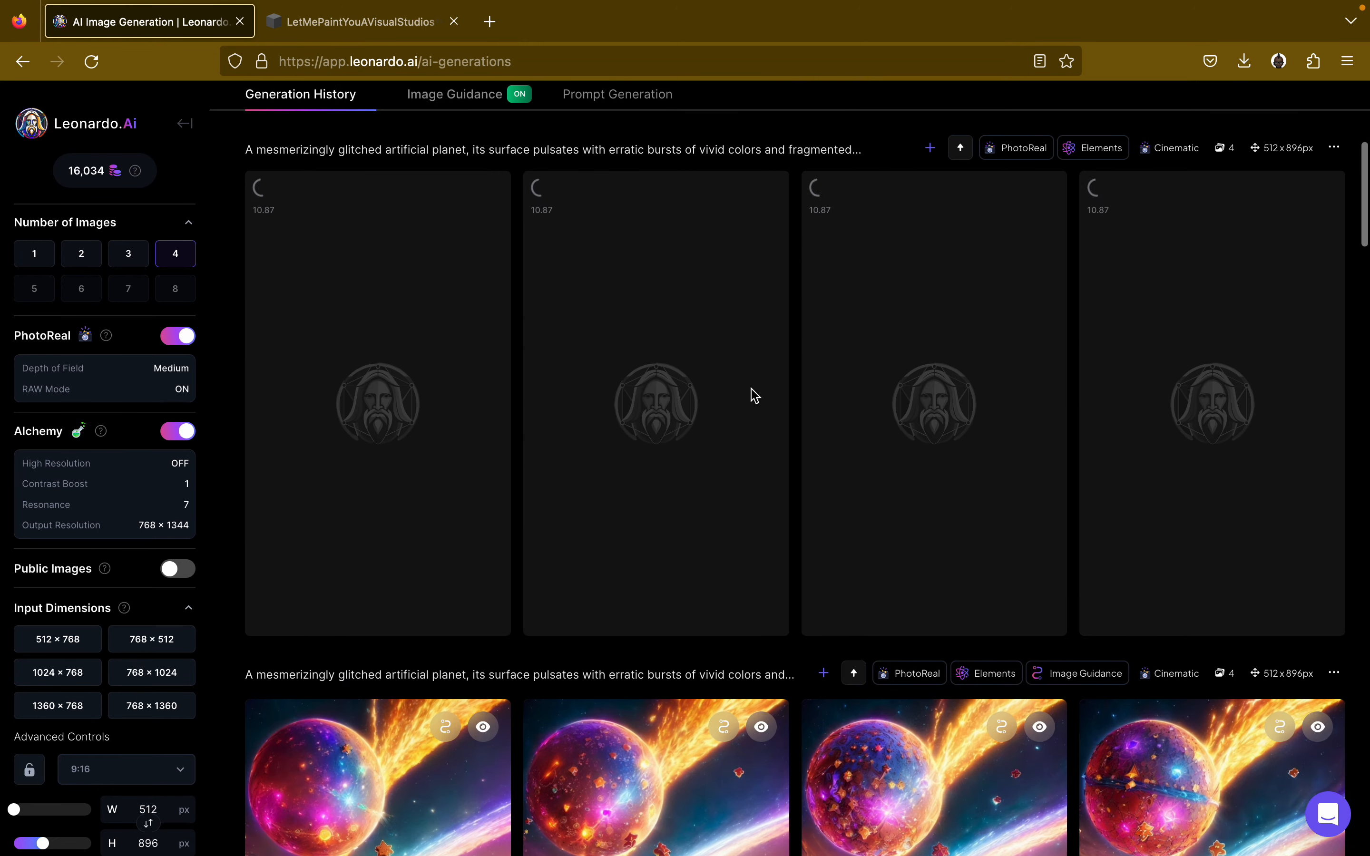
scroll(768, 170, "up", 1)
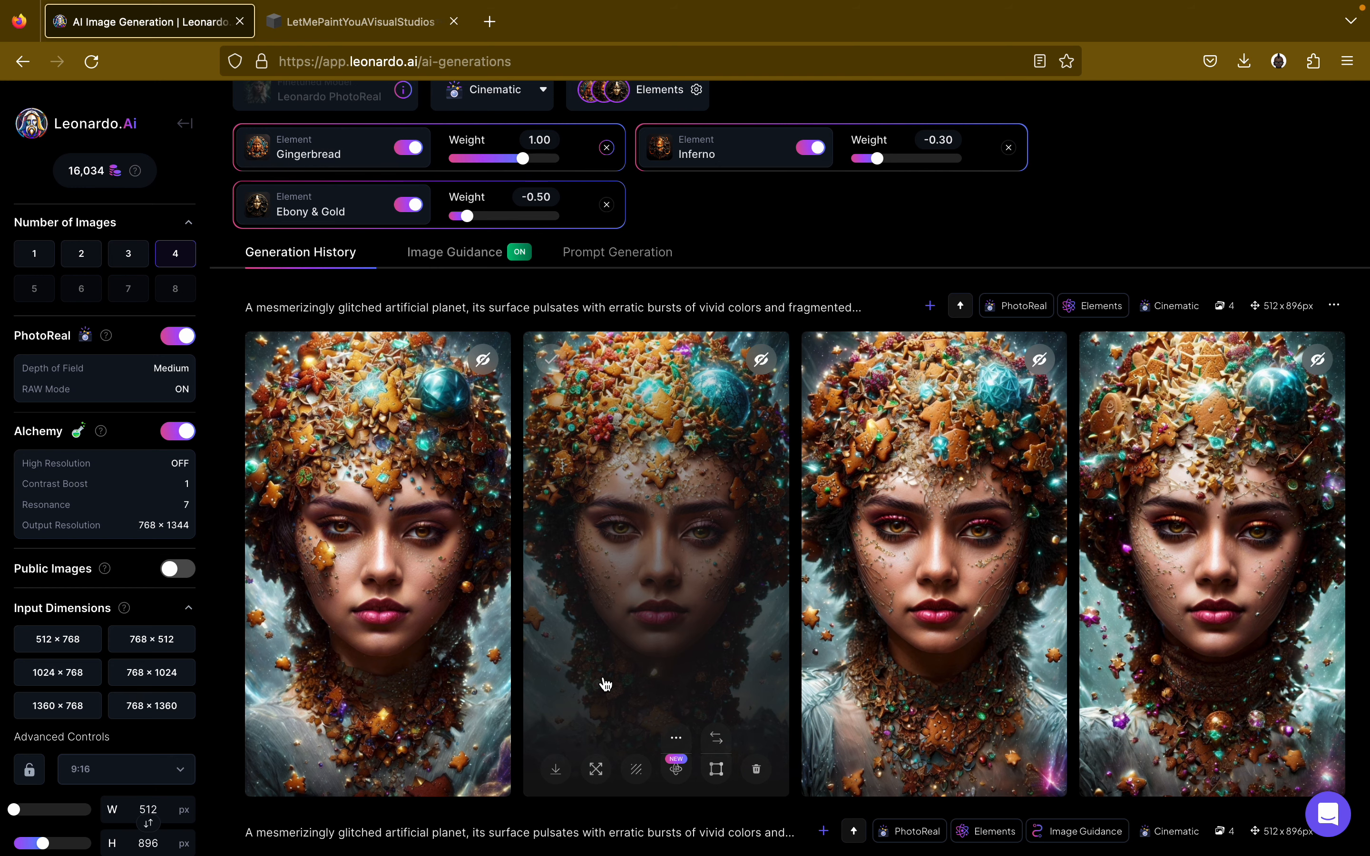
View the first portrait of the new Image to Image batch and examine the second one enlarged from headdress to collar.
left_click(391, 652)
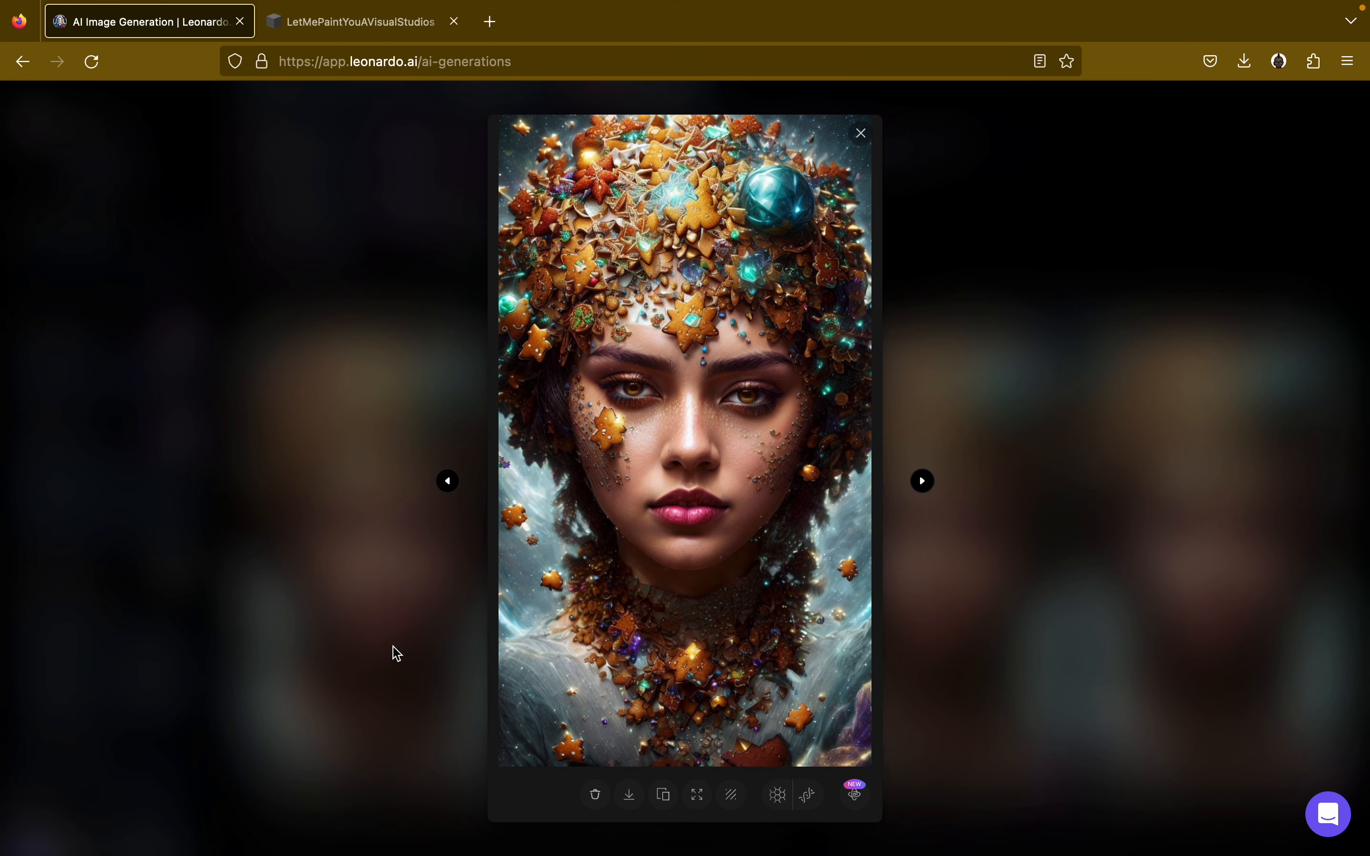
left_click(923, 482)
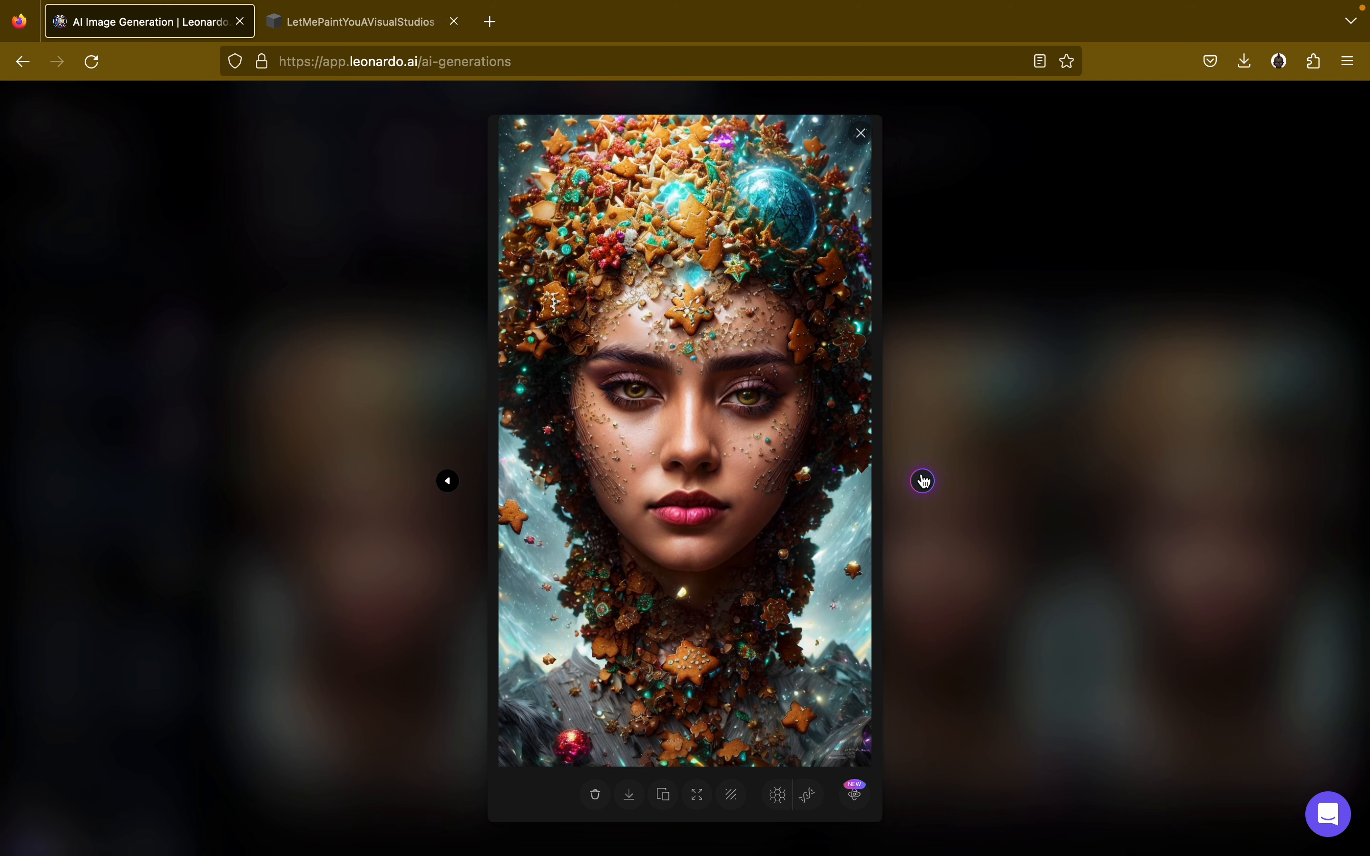
left_click(746, 416)
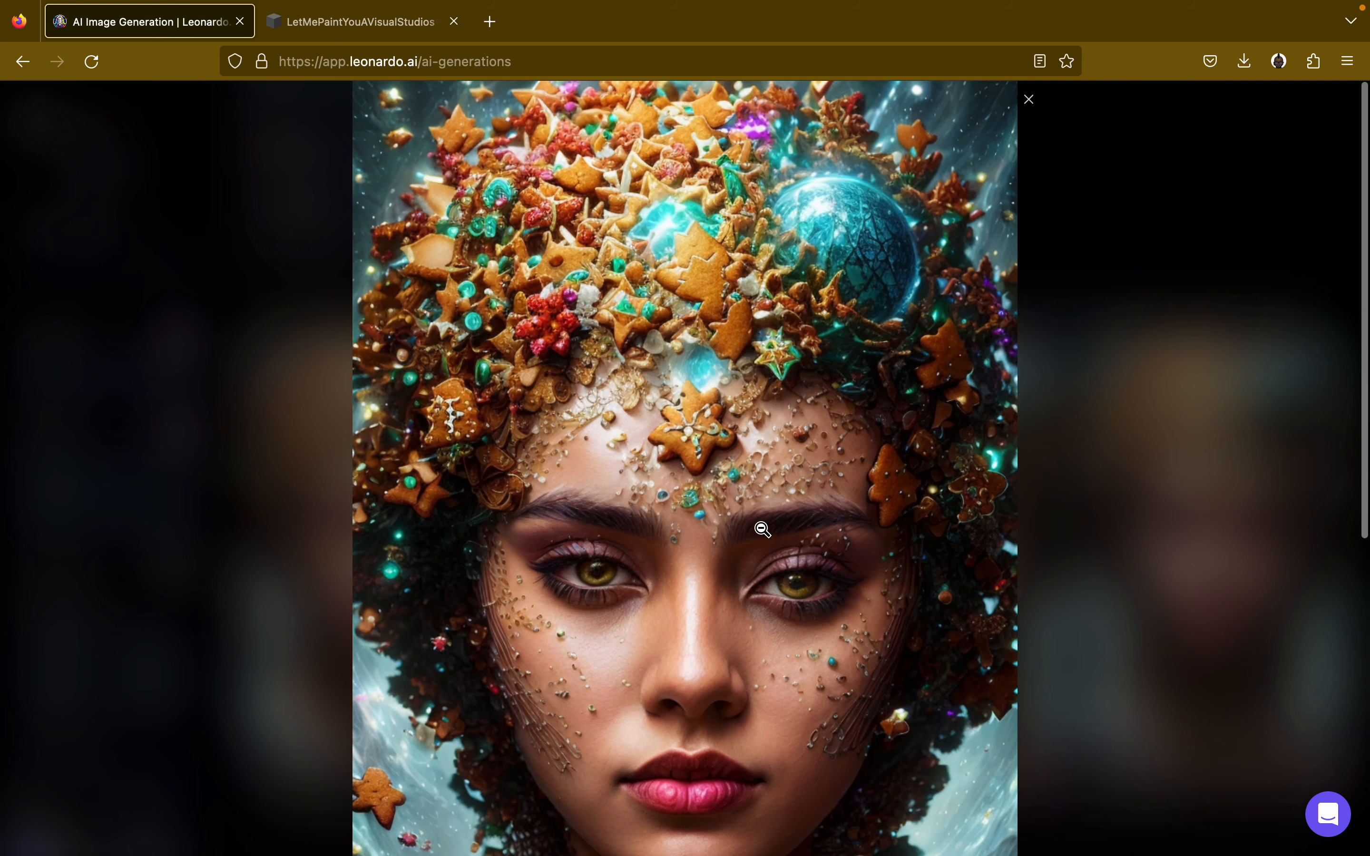
scroll(764, 550, "down", 1)
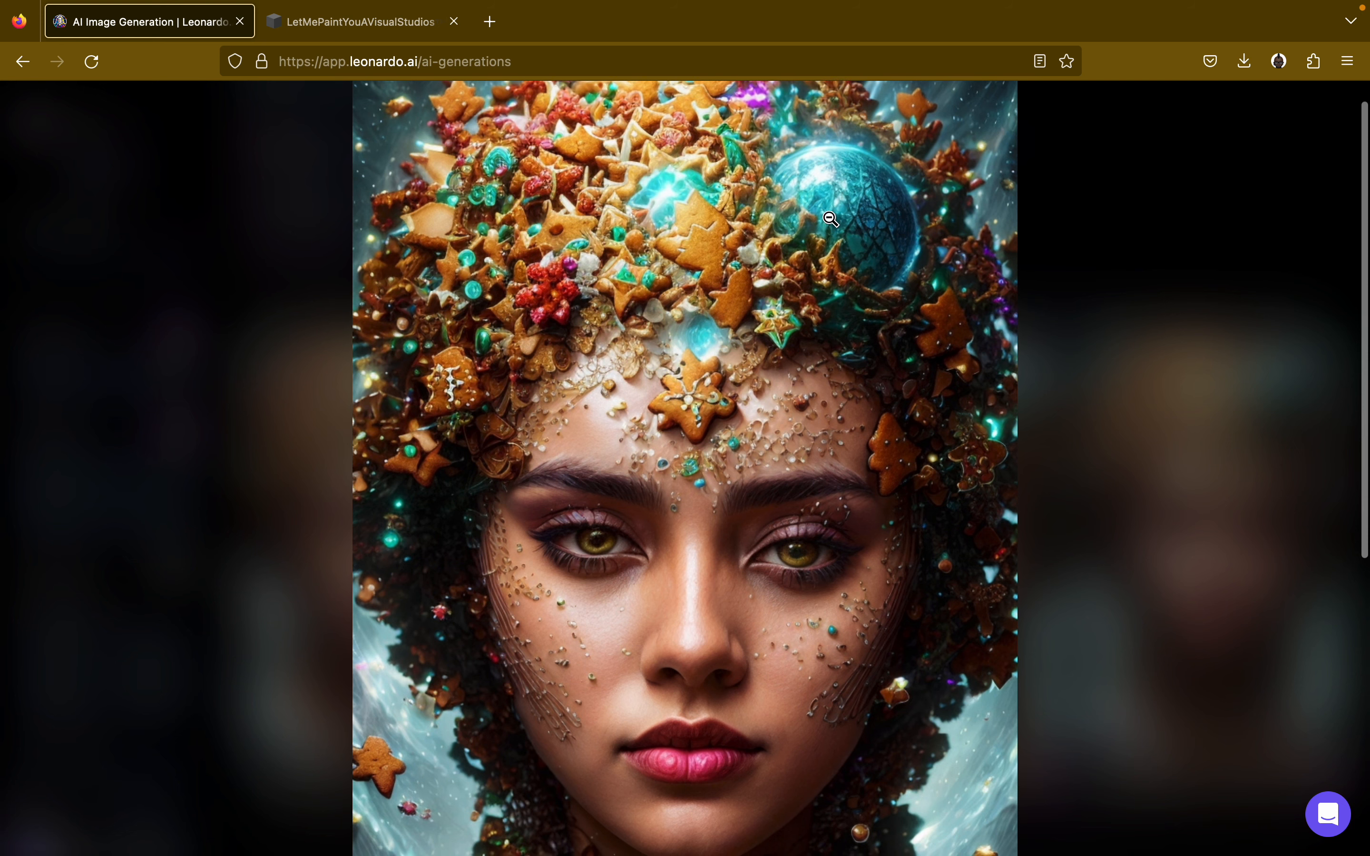
scroll(708, 218, "down", 2)
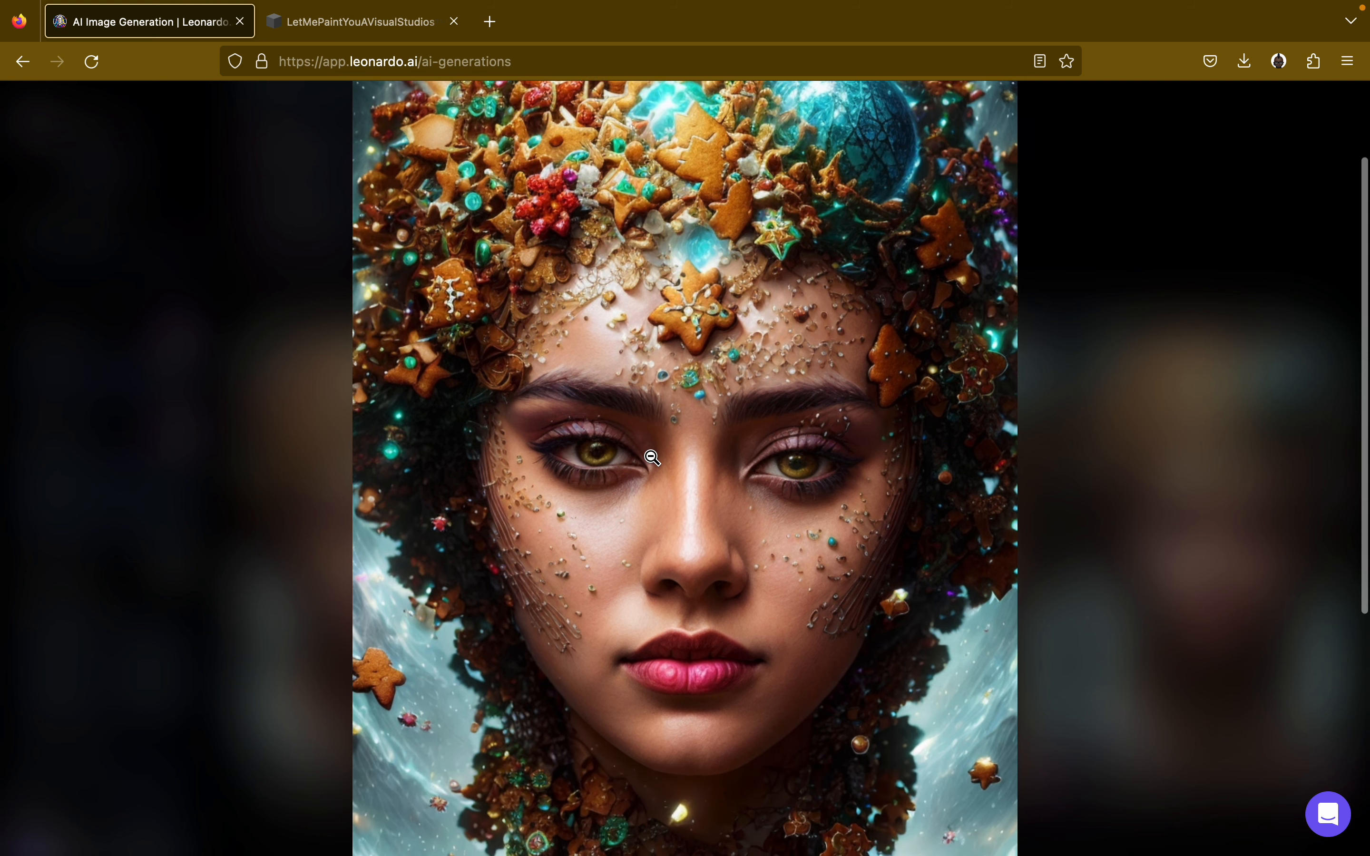
scroll(653, 458, "down", 6)
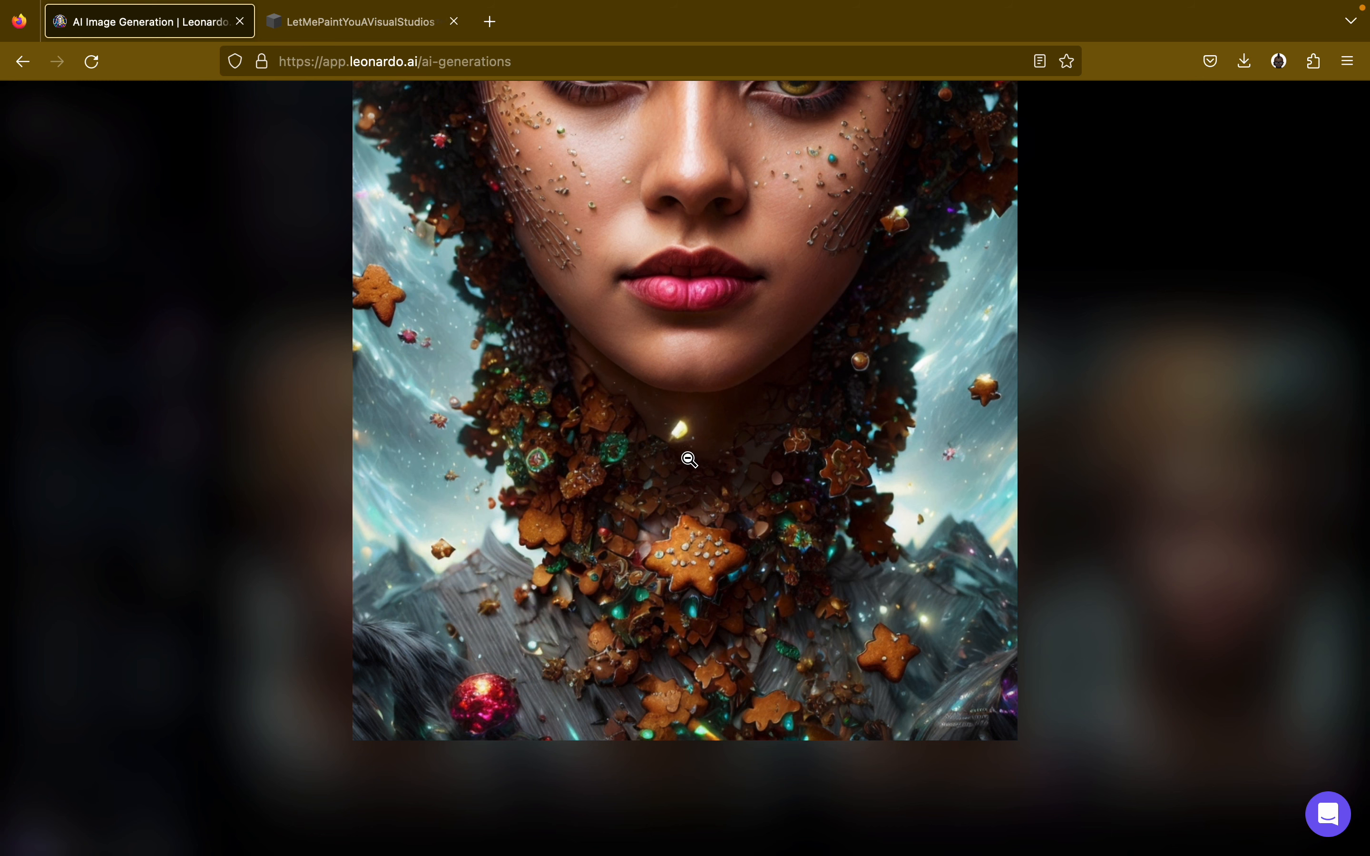
scroll(495, 528, "up", 8)
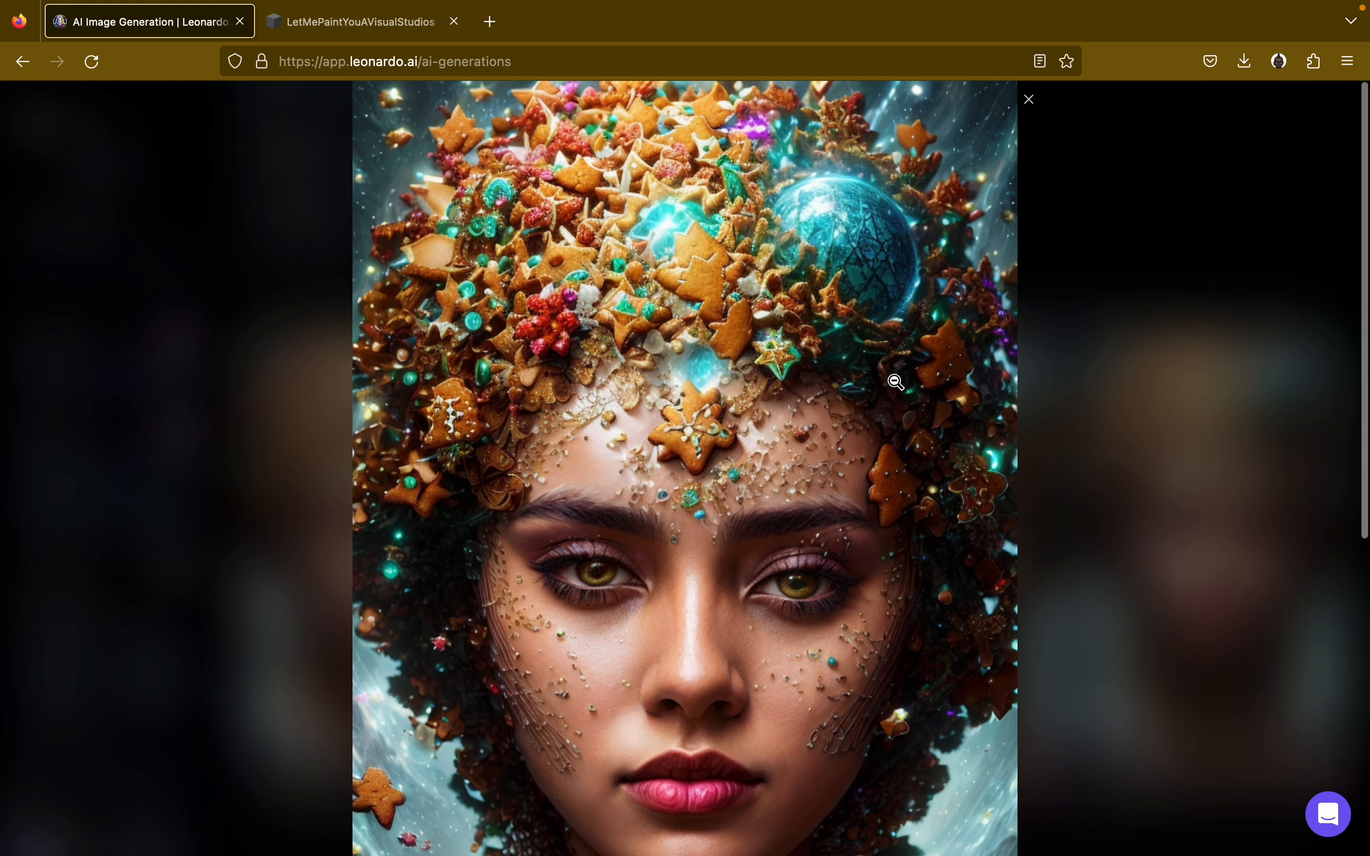
left_click(1028, 101)
Examine the third gingerbread portrait of the batch enlarged.
left_click(918, 502)
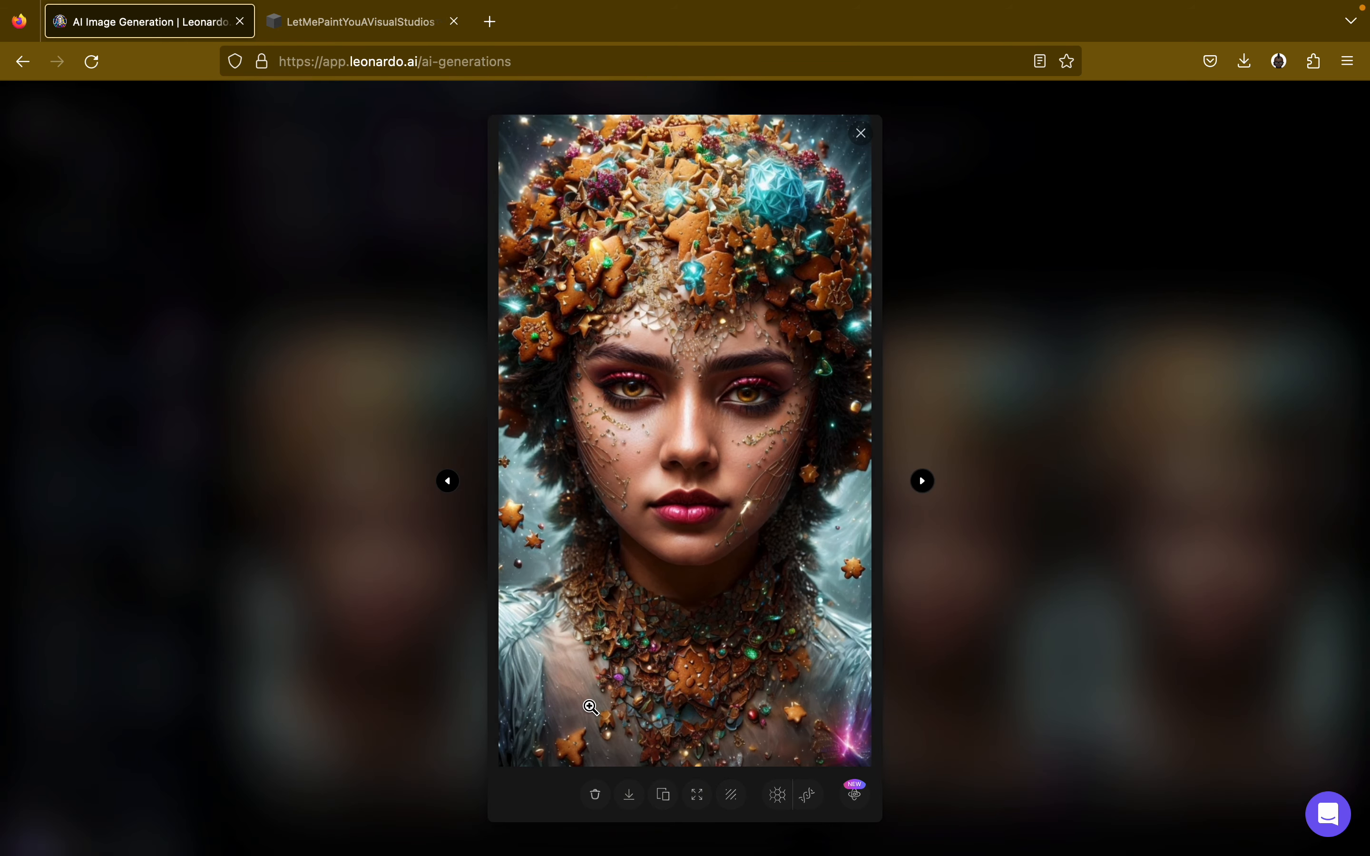
left_click(640, 632)
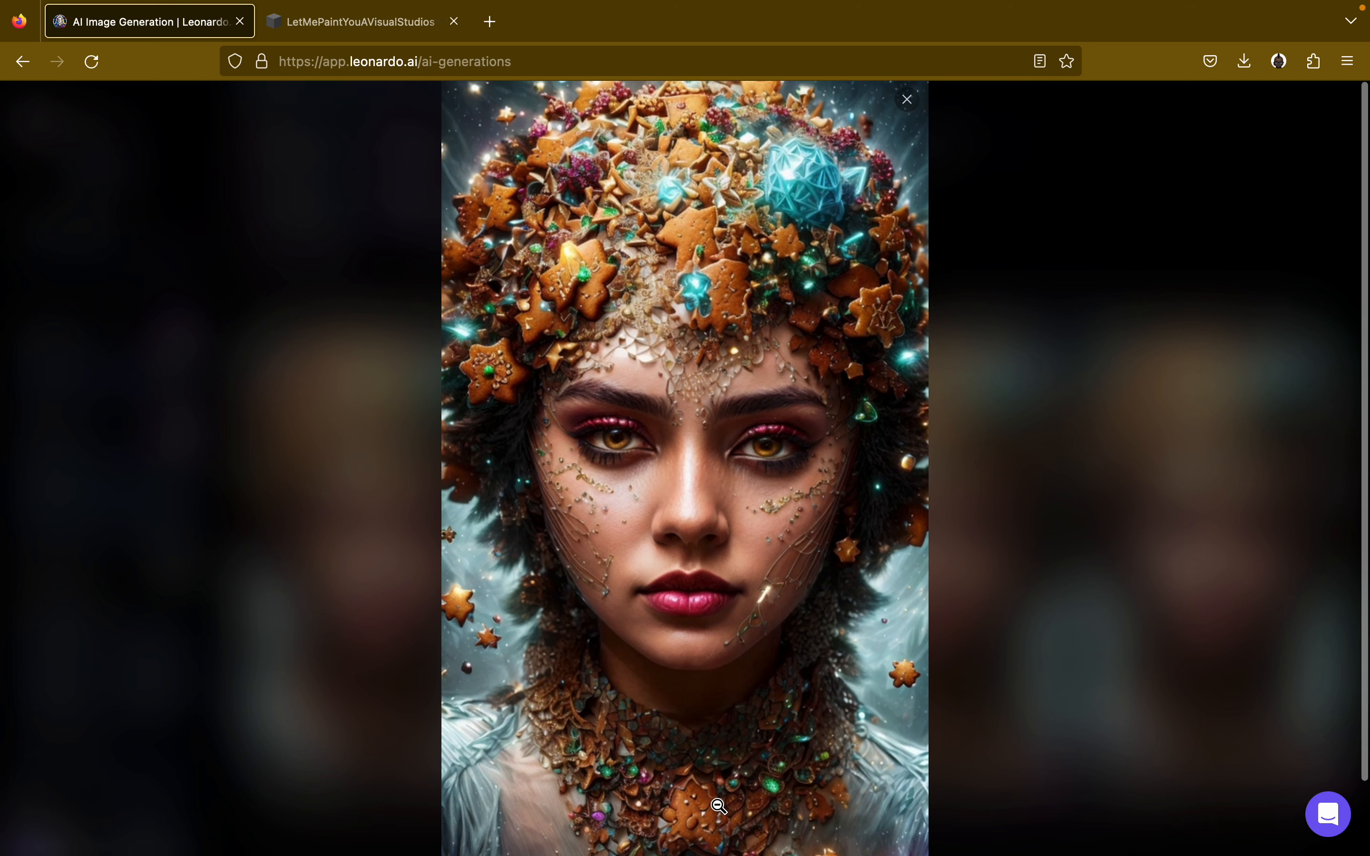
scroll(623, 645, "down", 2)
scroll(568, 621, "up", 2)
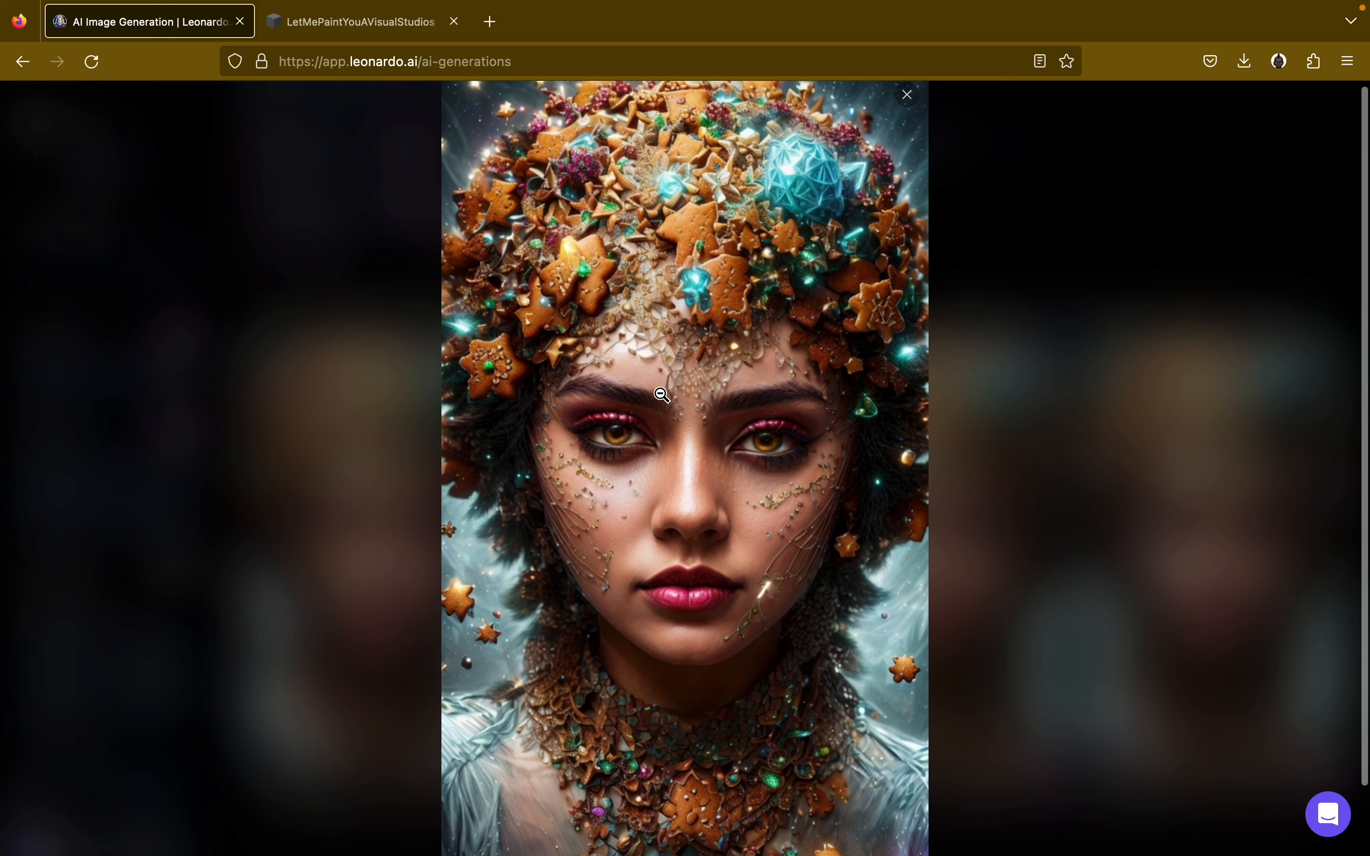
left_click(694, 526)
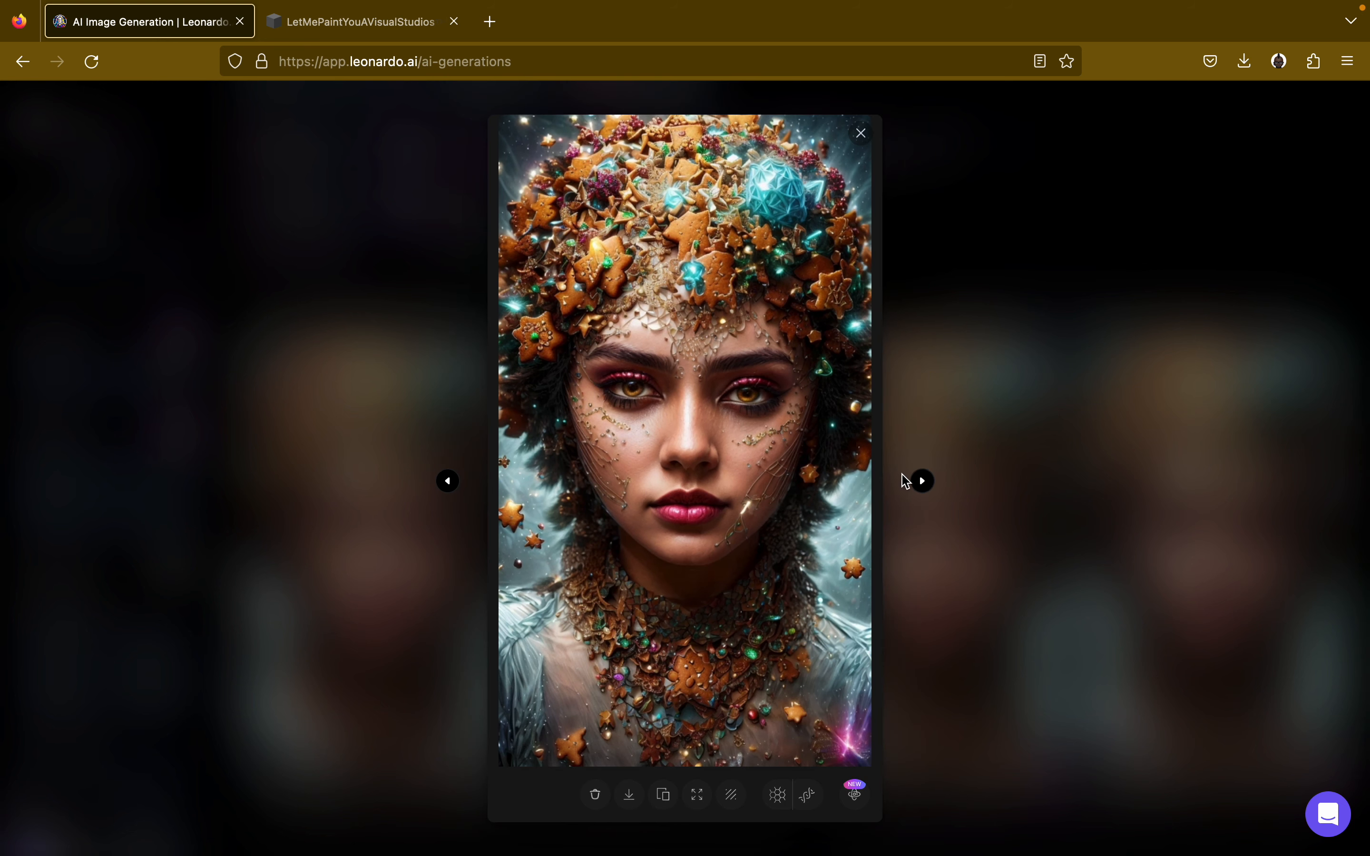
Compare all four gingerbread portraits of the batch in the viewer, ending on the third one with the pink eyeshadow.
left_click(921, 481)
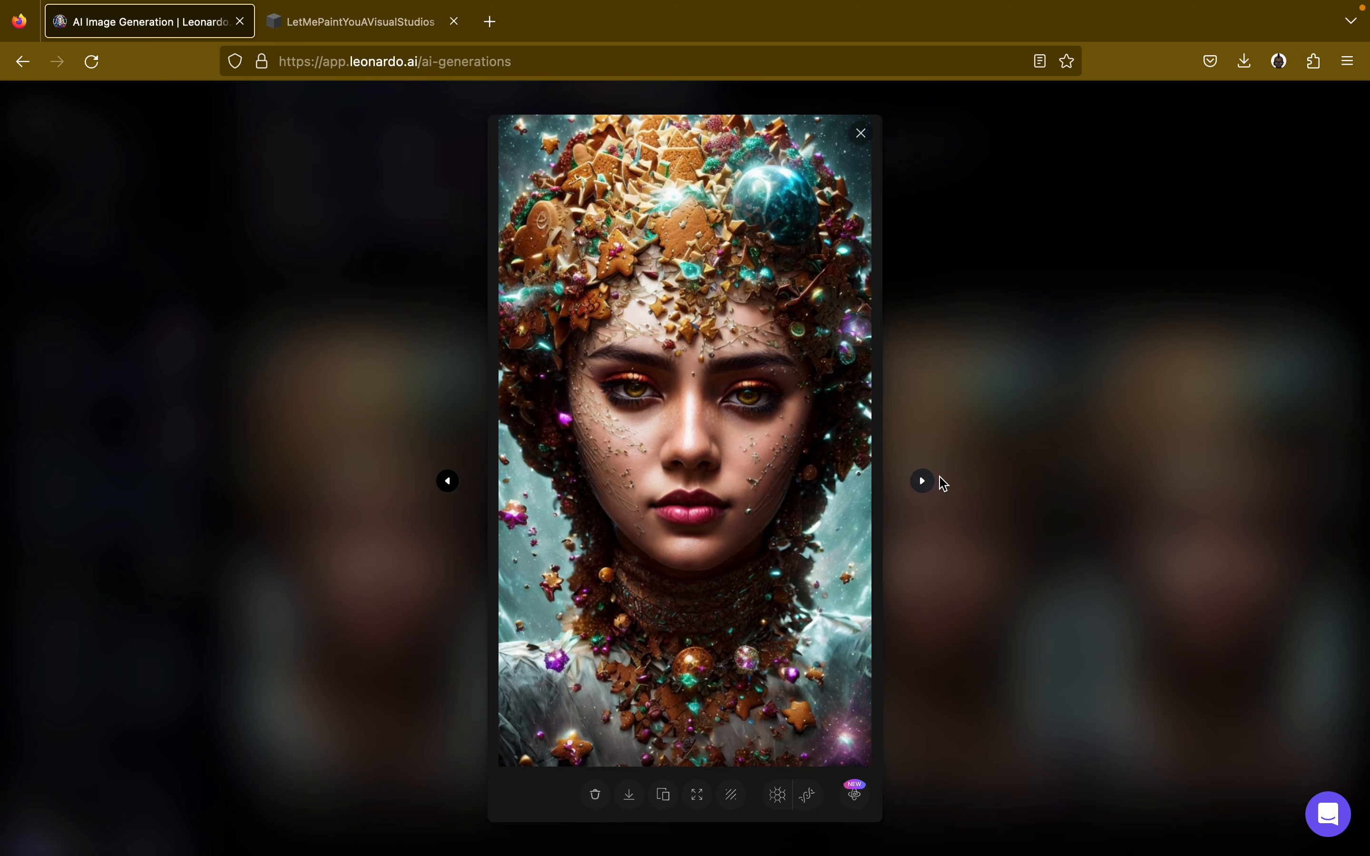
left_click(921, 481)
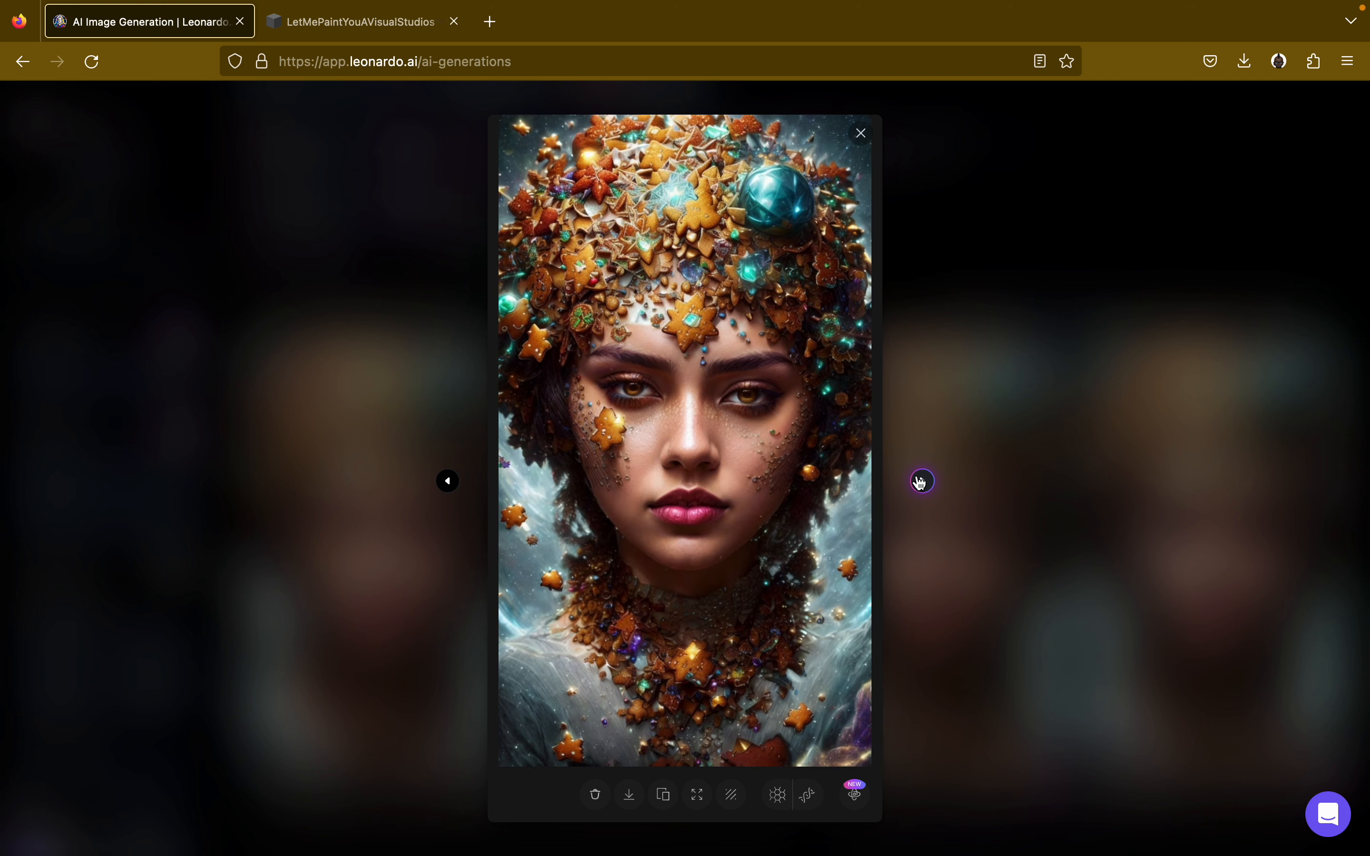
left_click(921, 482)
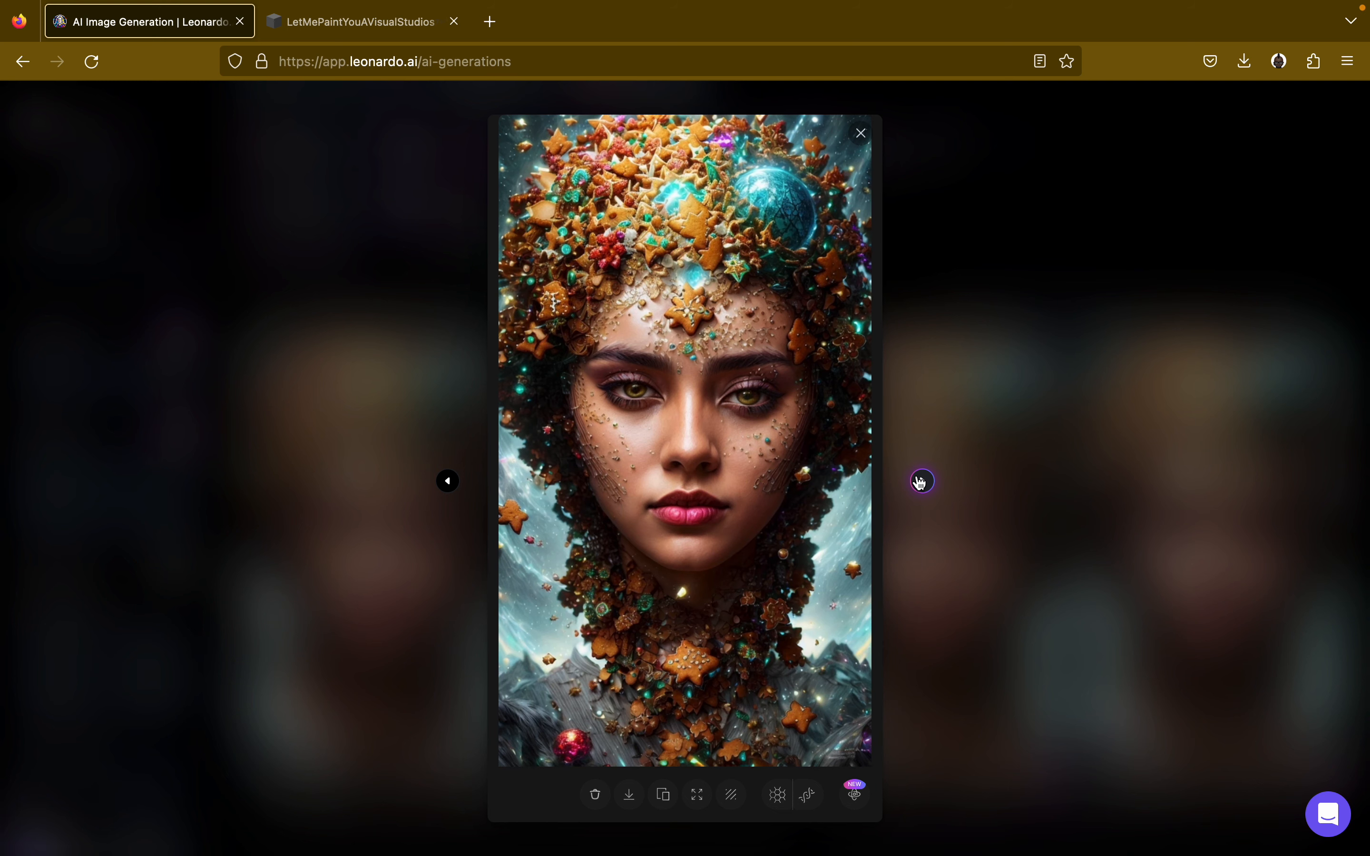
left_click(921, 481)
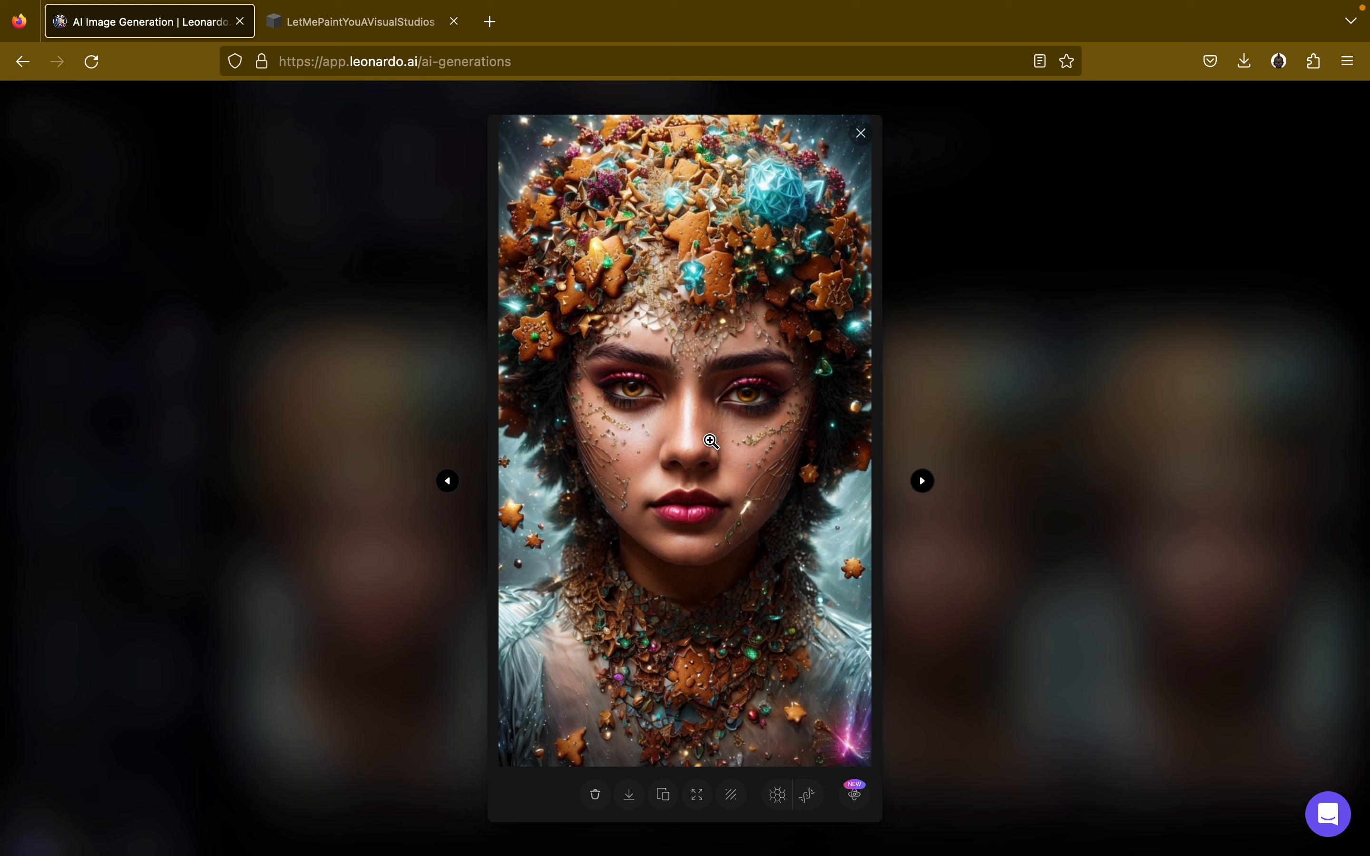
left_click(450, 481)
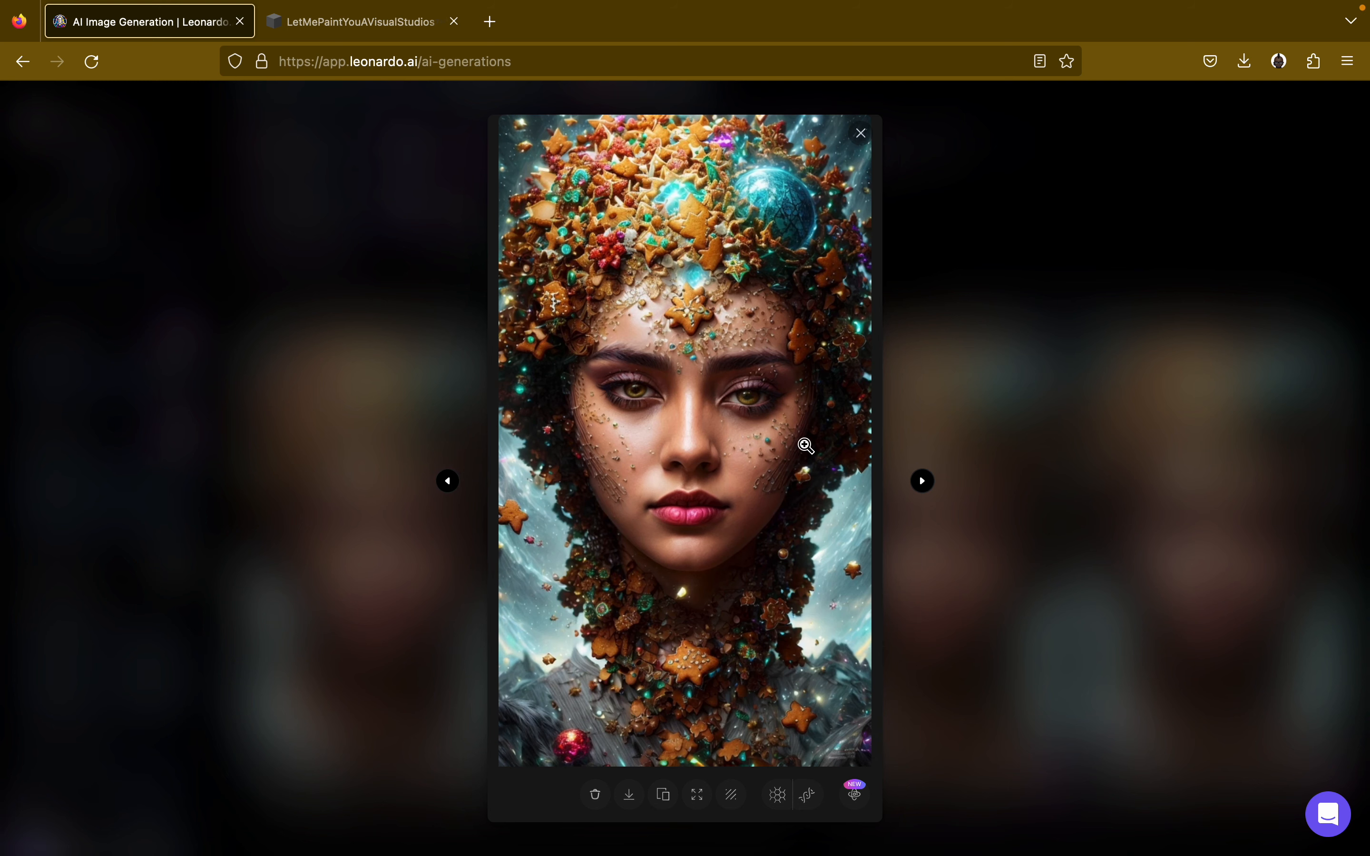
left_click(922, 481)
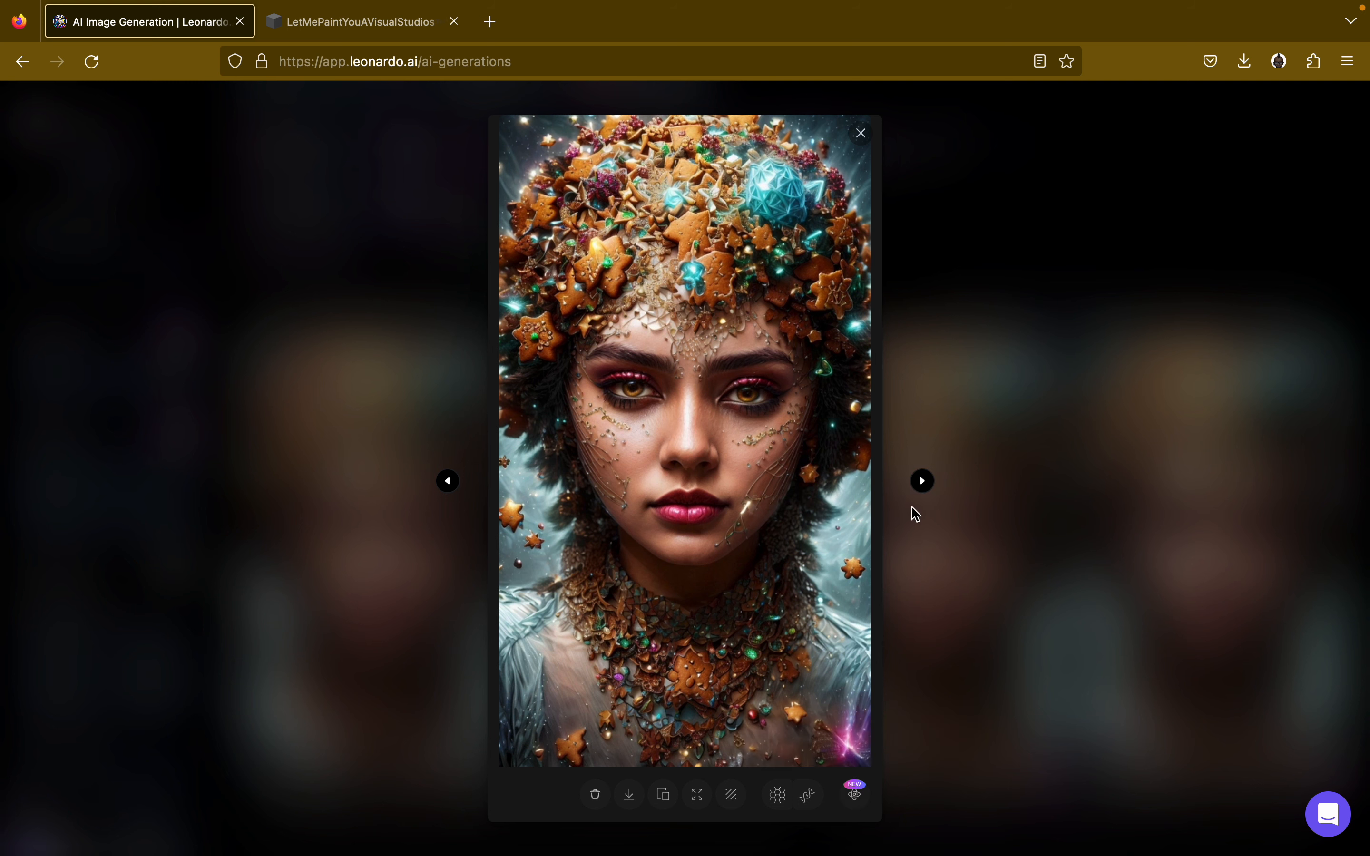
left_click(923, 482)
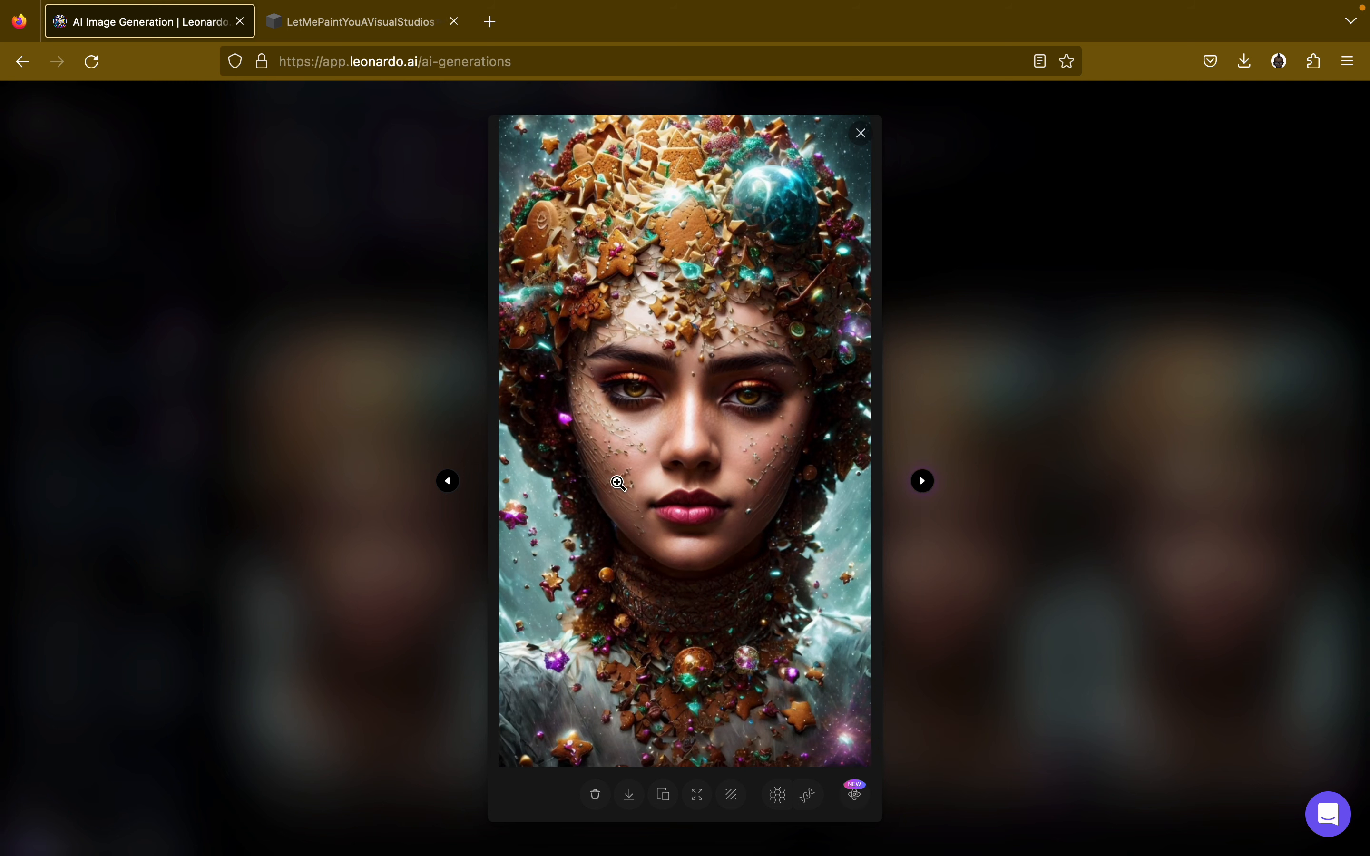
left_click(447, 481)
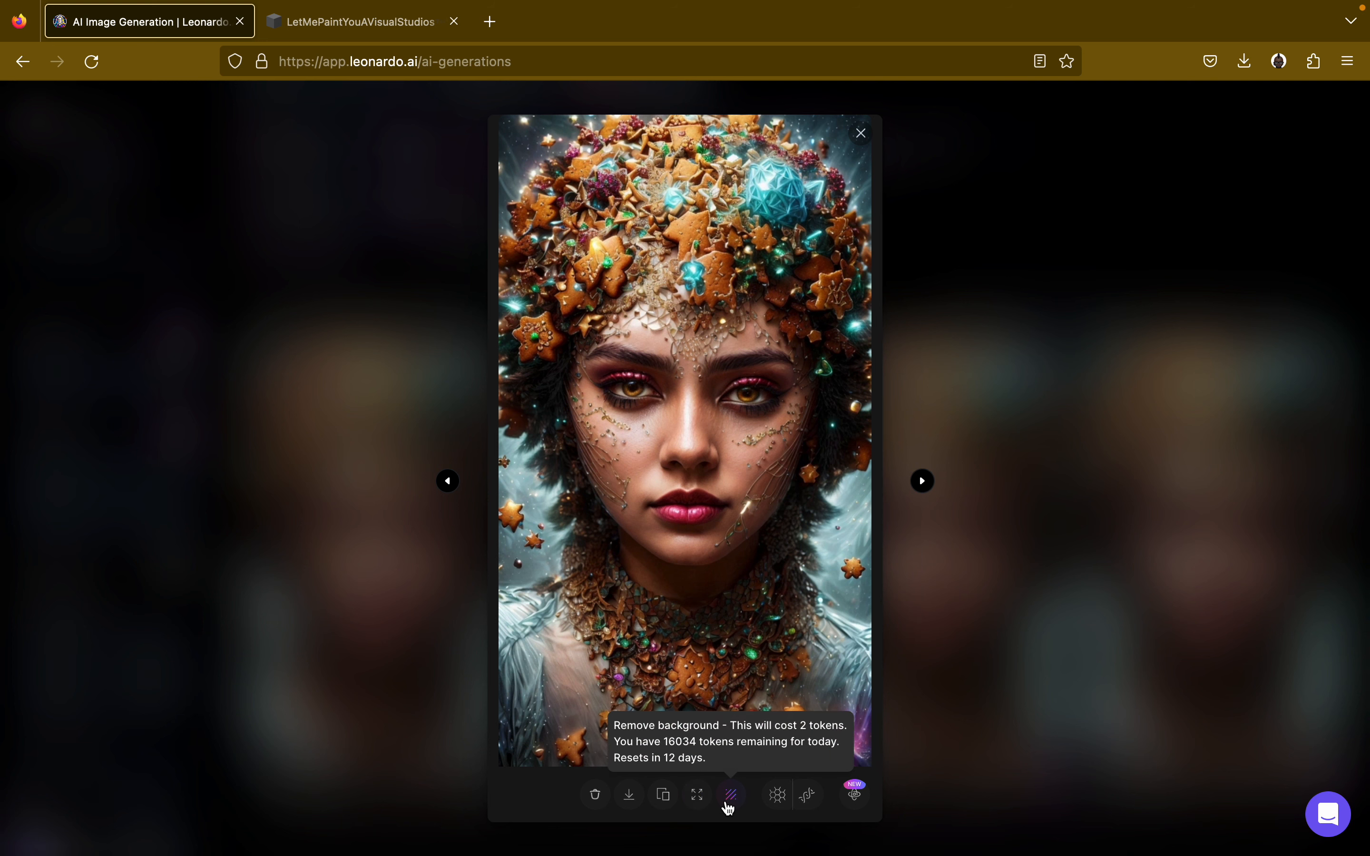
Unzoom the third portrait and compare the unzoomed version with the original, ending on the unzoomed one.
left_click(703, 802)
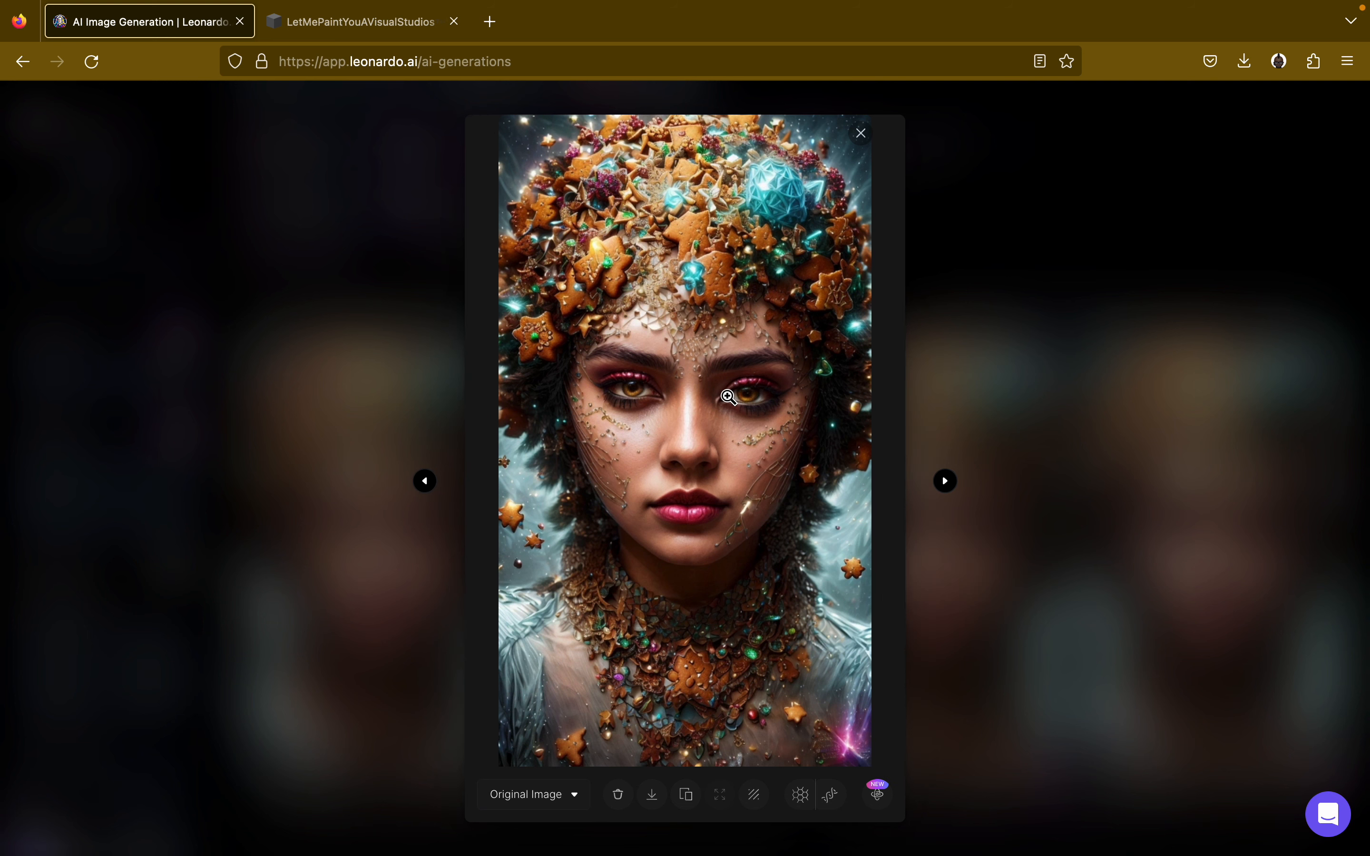
left_click(572, 787)
left_click(562, 771)
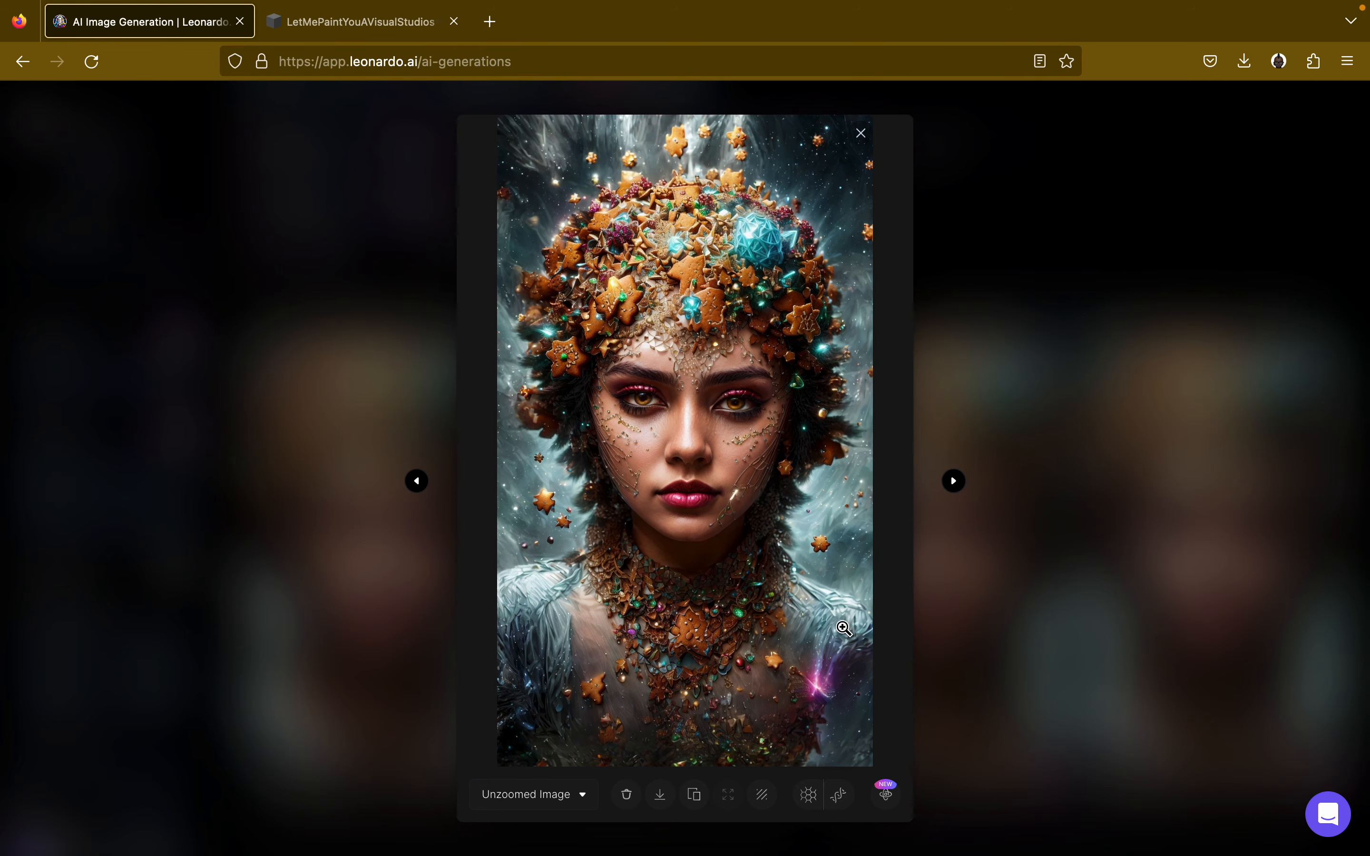
left_click(583, 795)
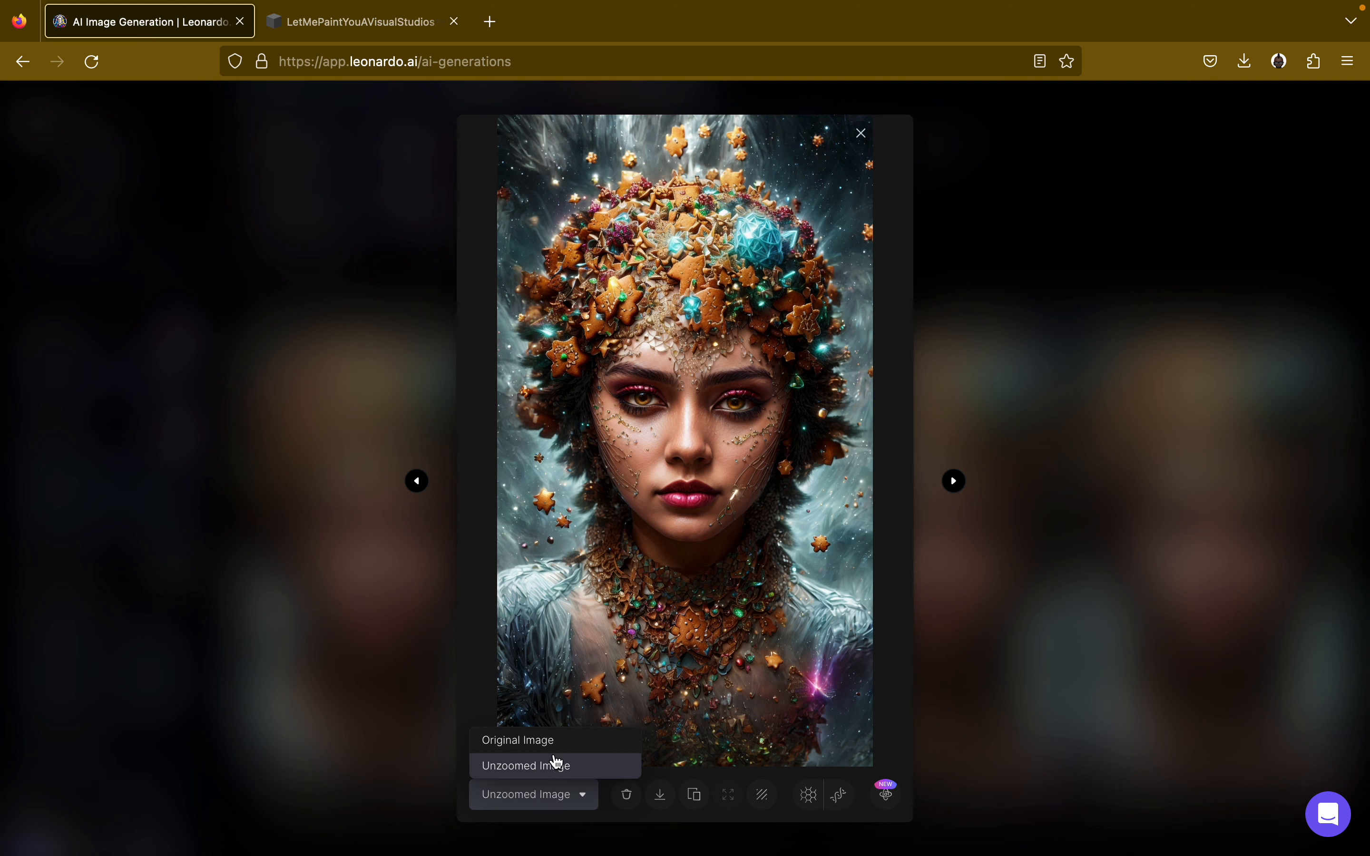
left_click(554, 740)
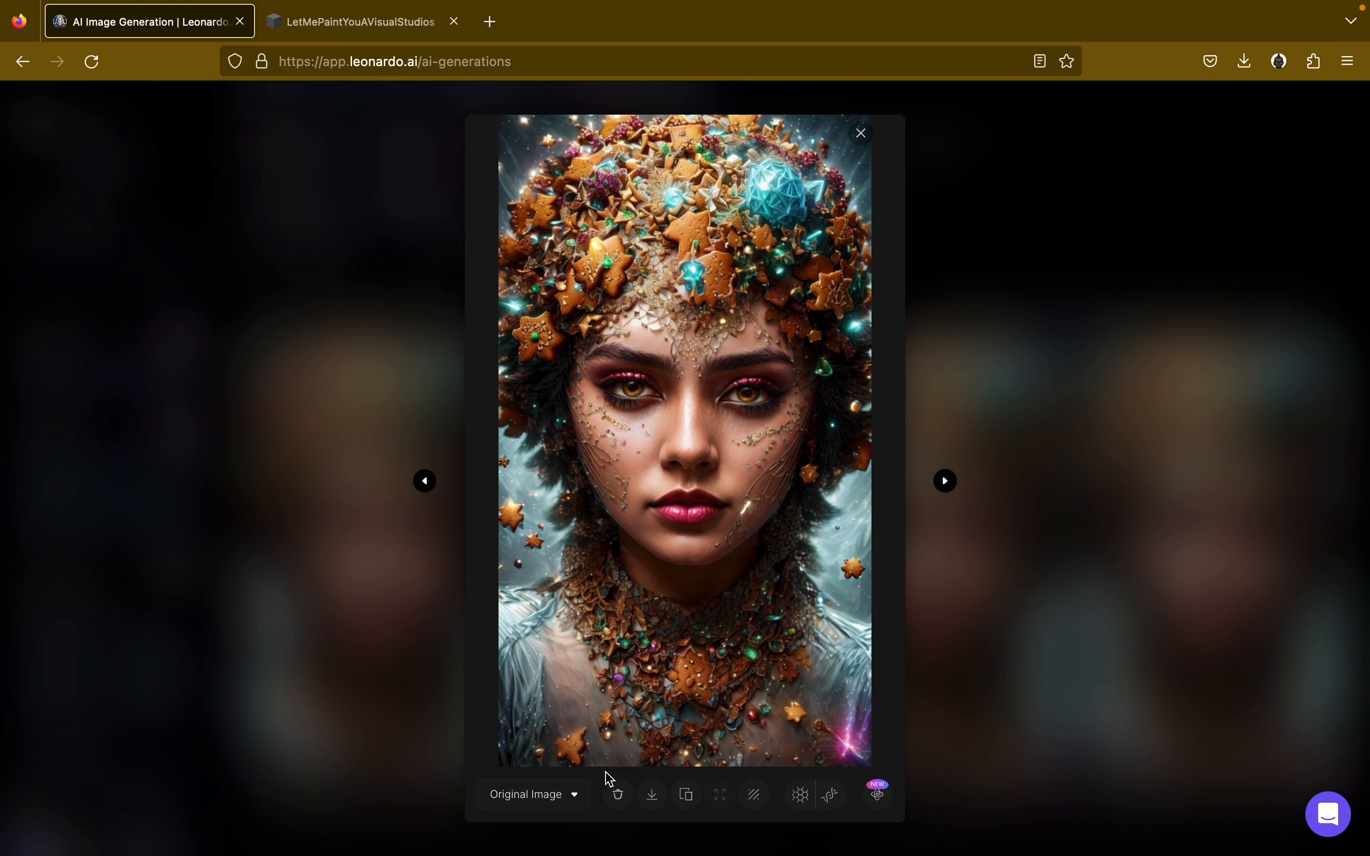
left_click(569, 797)
left_click(539, 766)
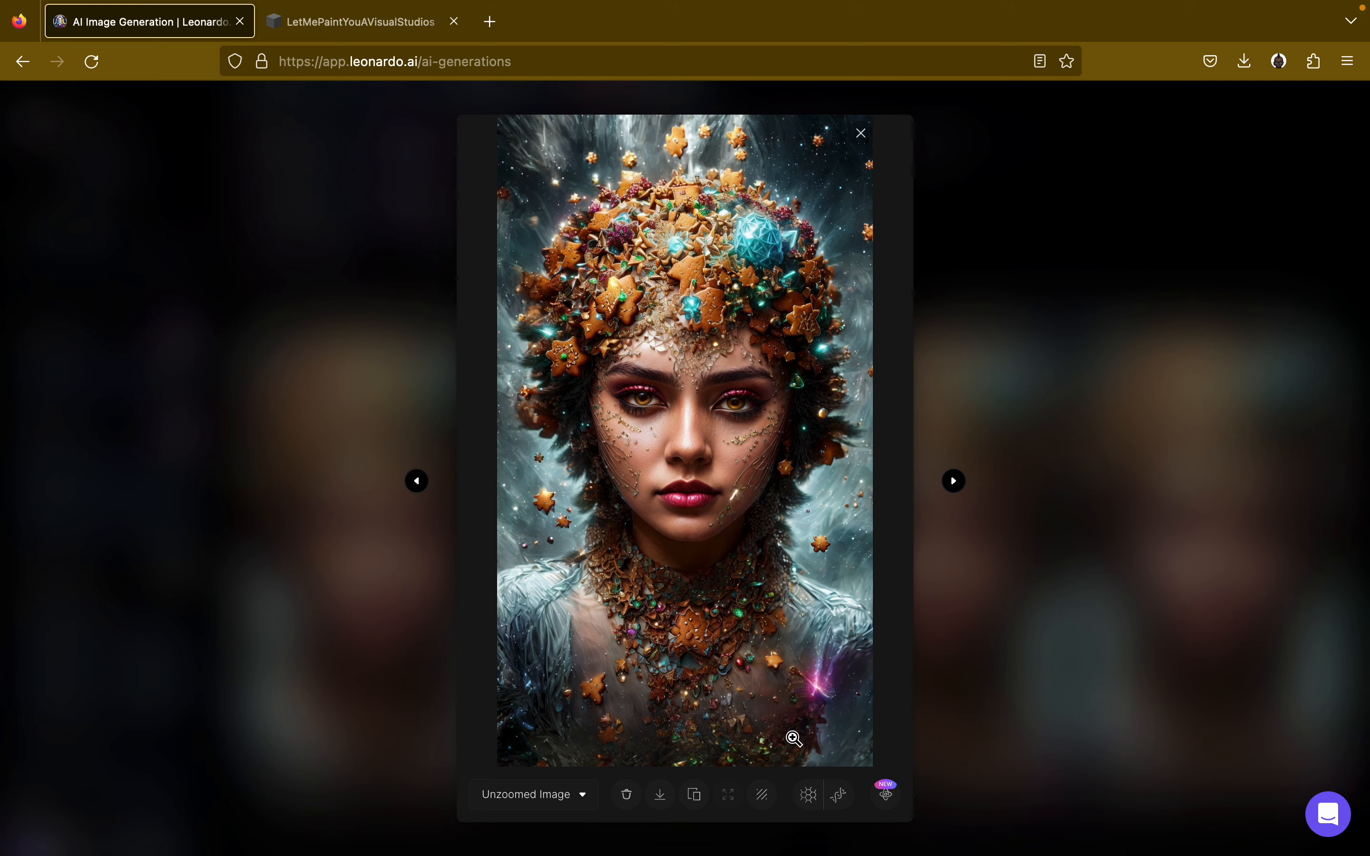
Refine the unzoomed portrait with Alchemy Refiner at High strength with Smooth Mode on, and close the refiner settings.
left_click(887, 796)
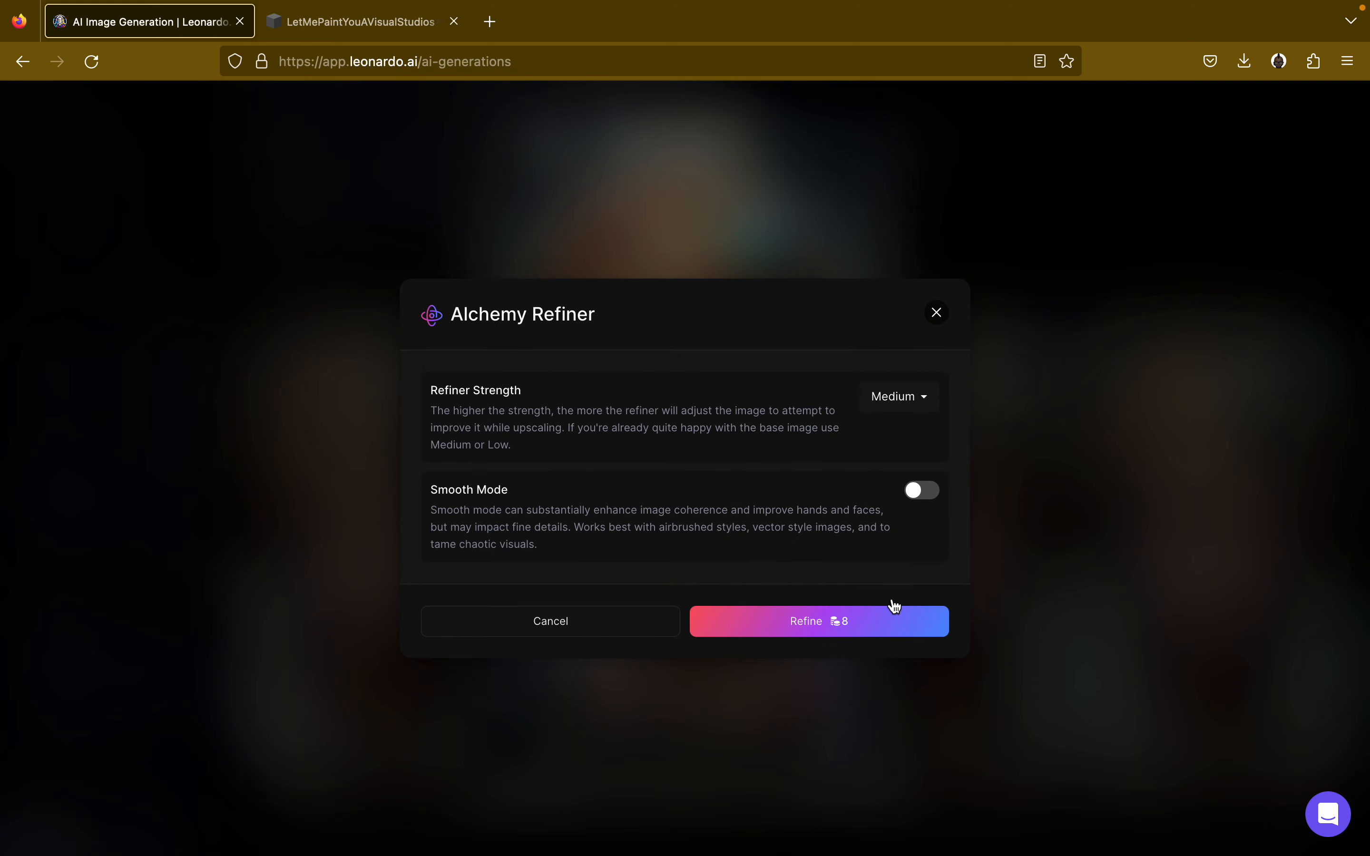
left_click(909, 403)
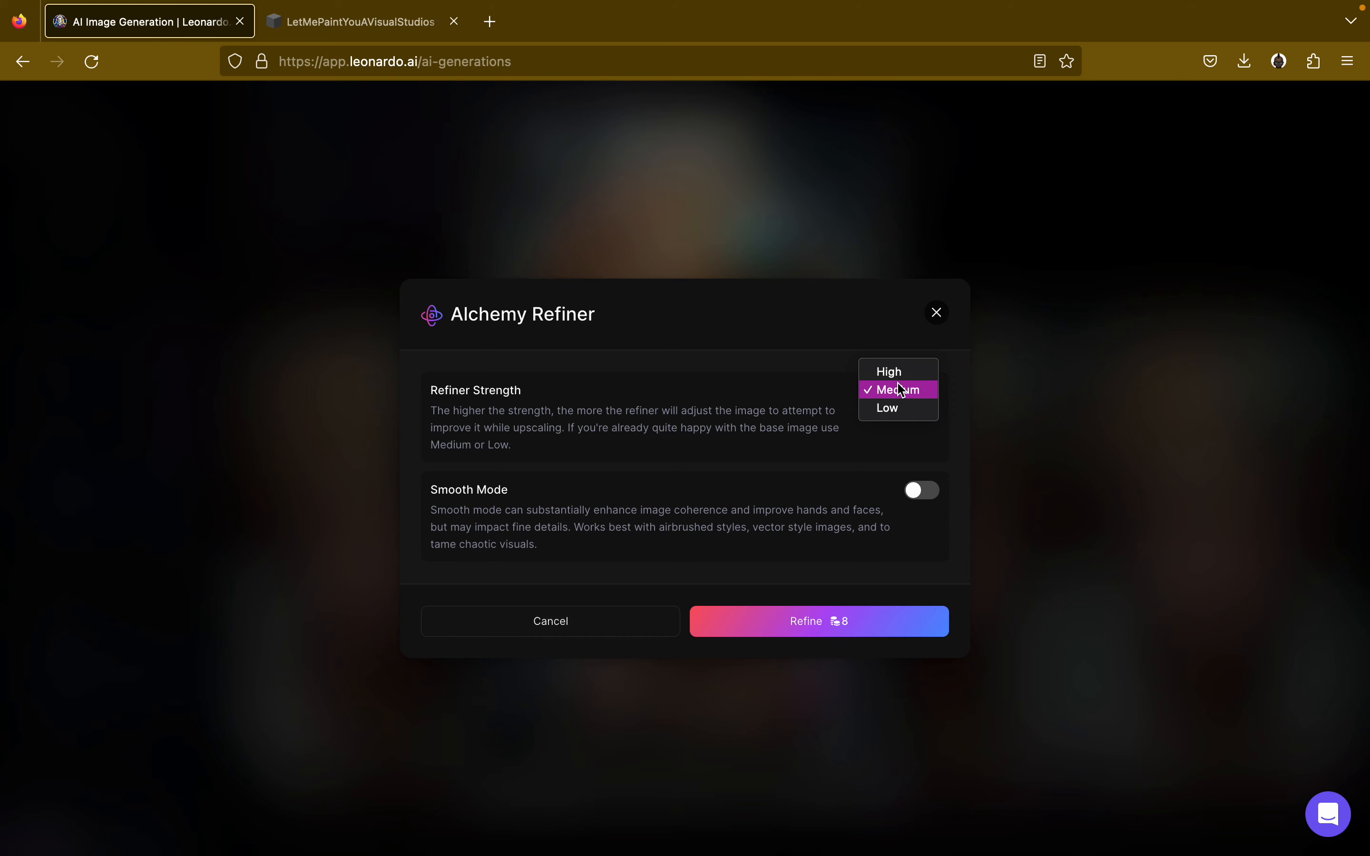
left_click(889, 372)
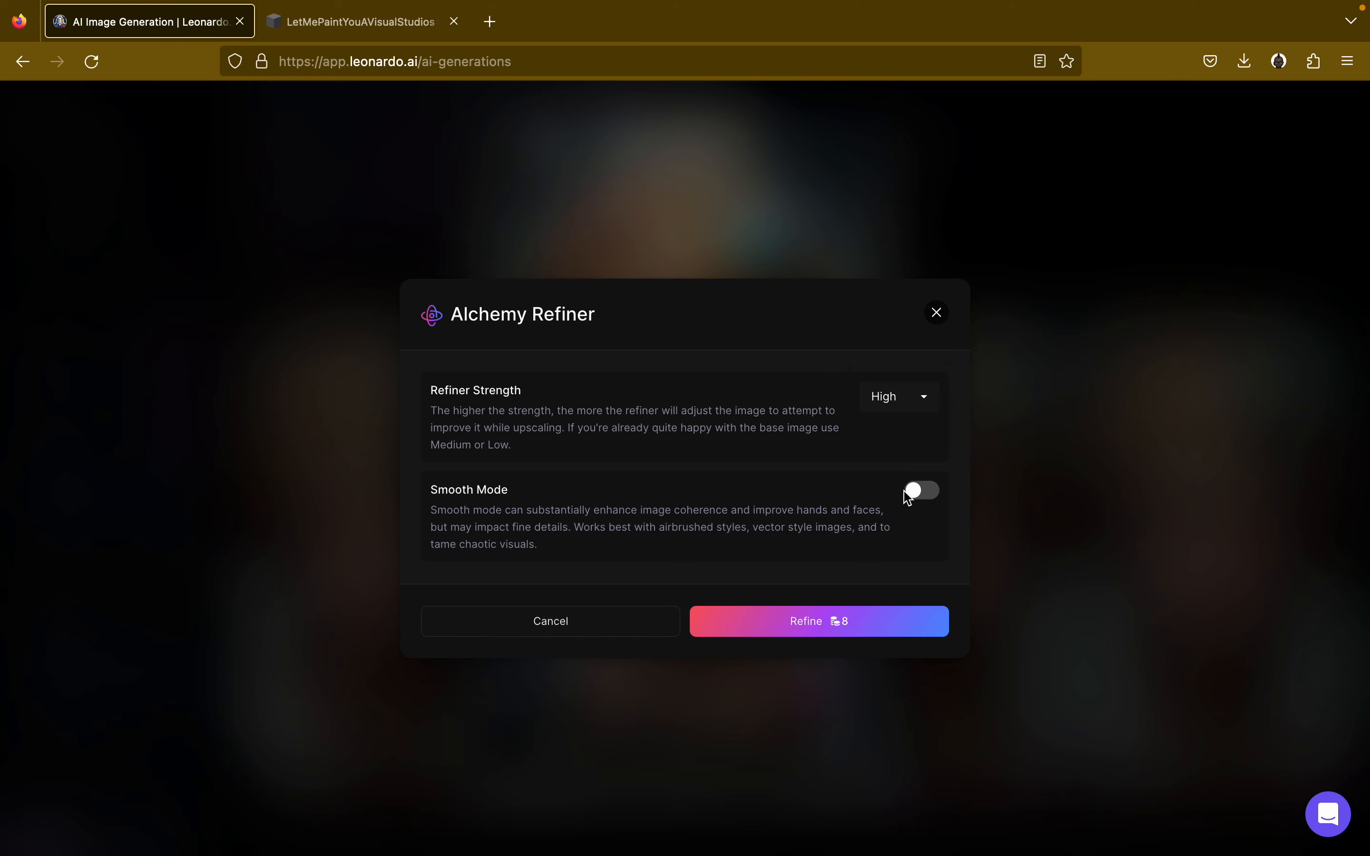
left_click(909, 494)
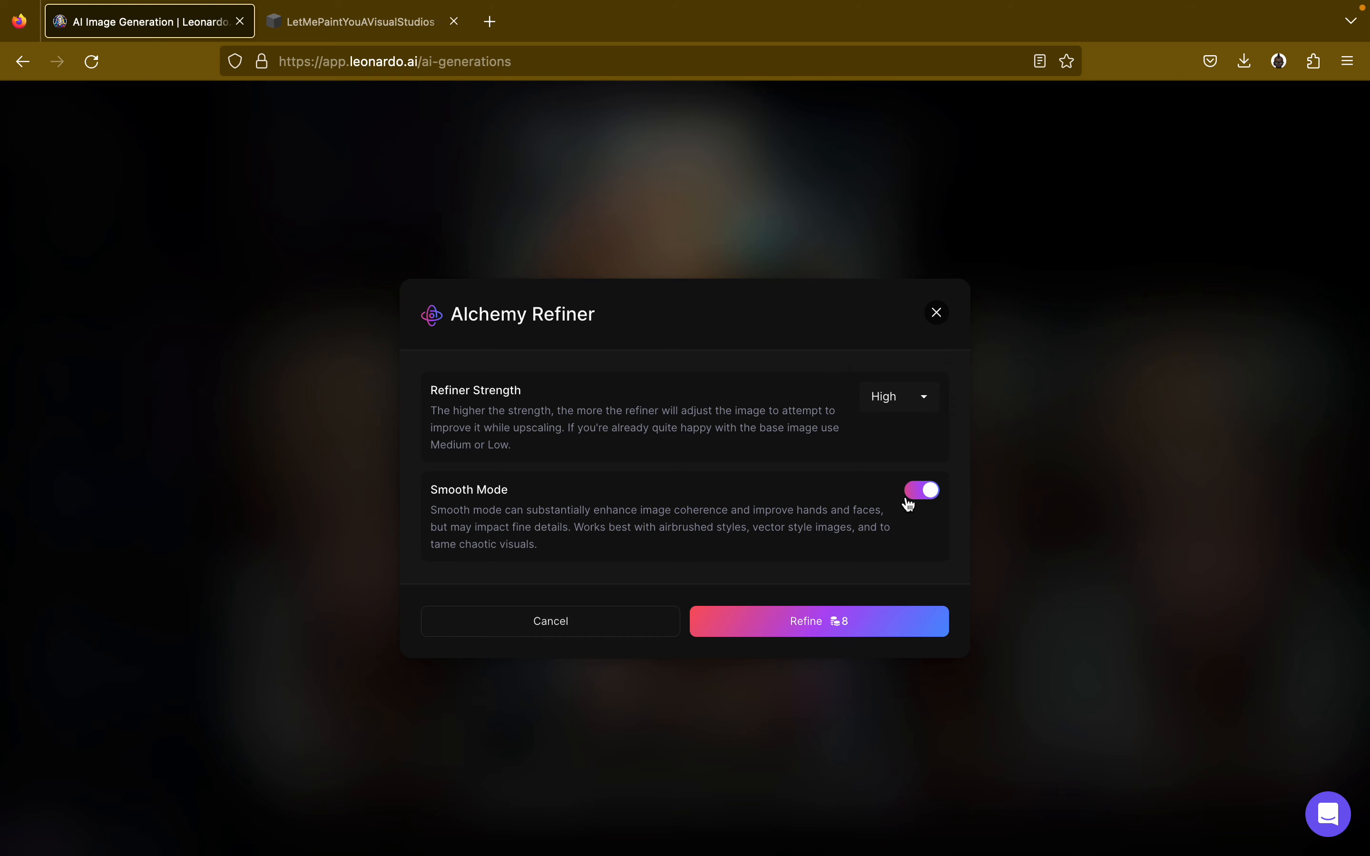
left_click(884, 627)
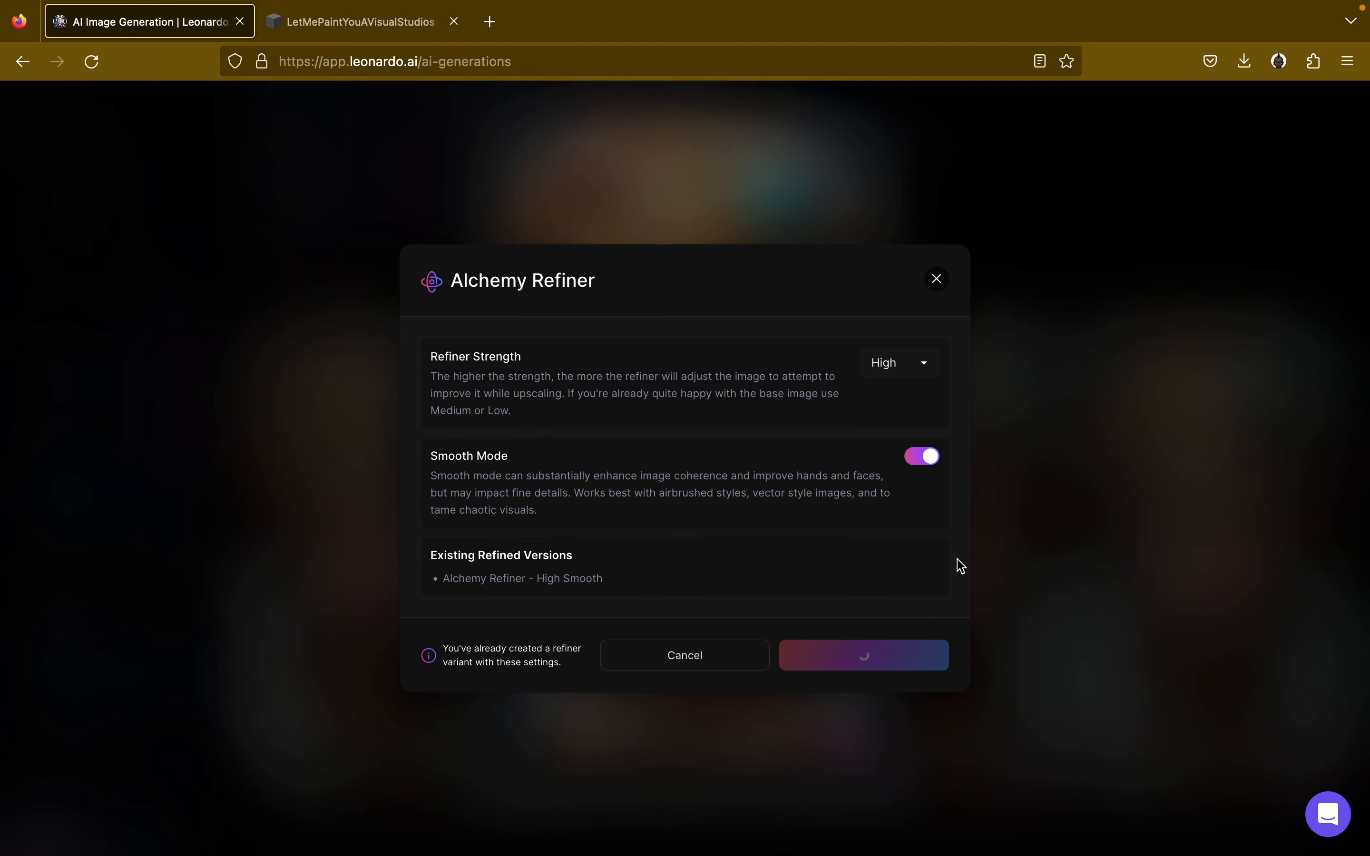
left_click(937, 278)
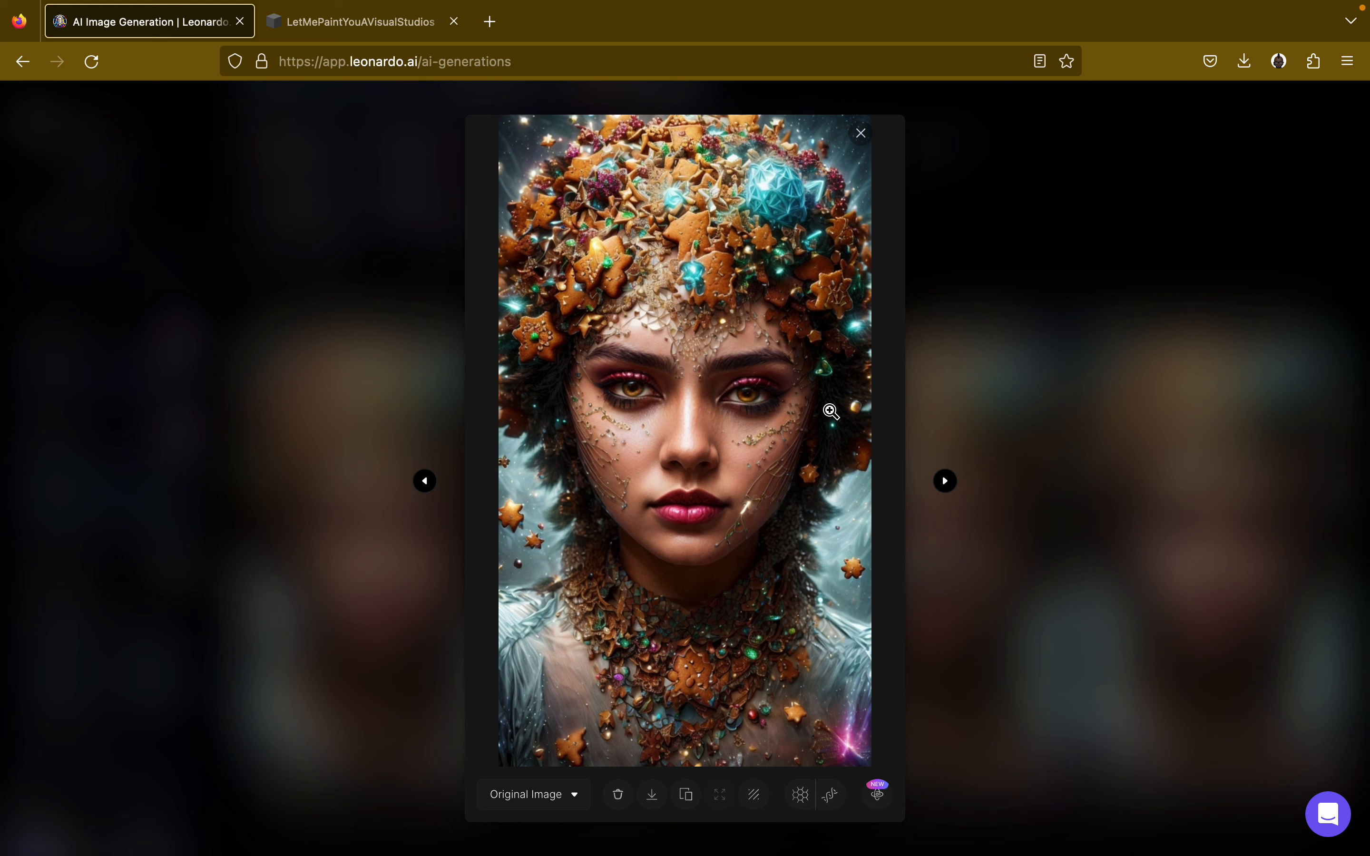
Compare the gingerbread portrait's unzoomed version with its original image, and close the preview.
left_click(577, 795)
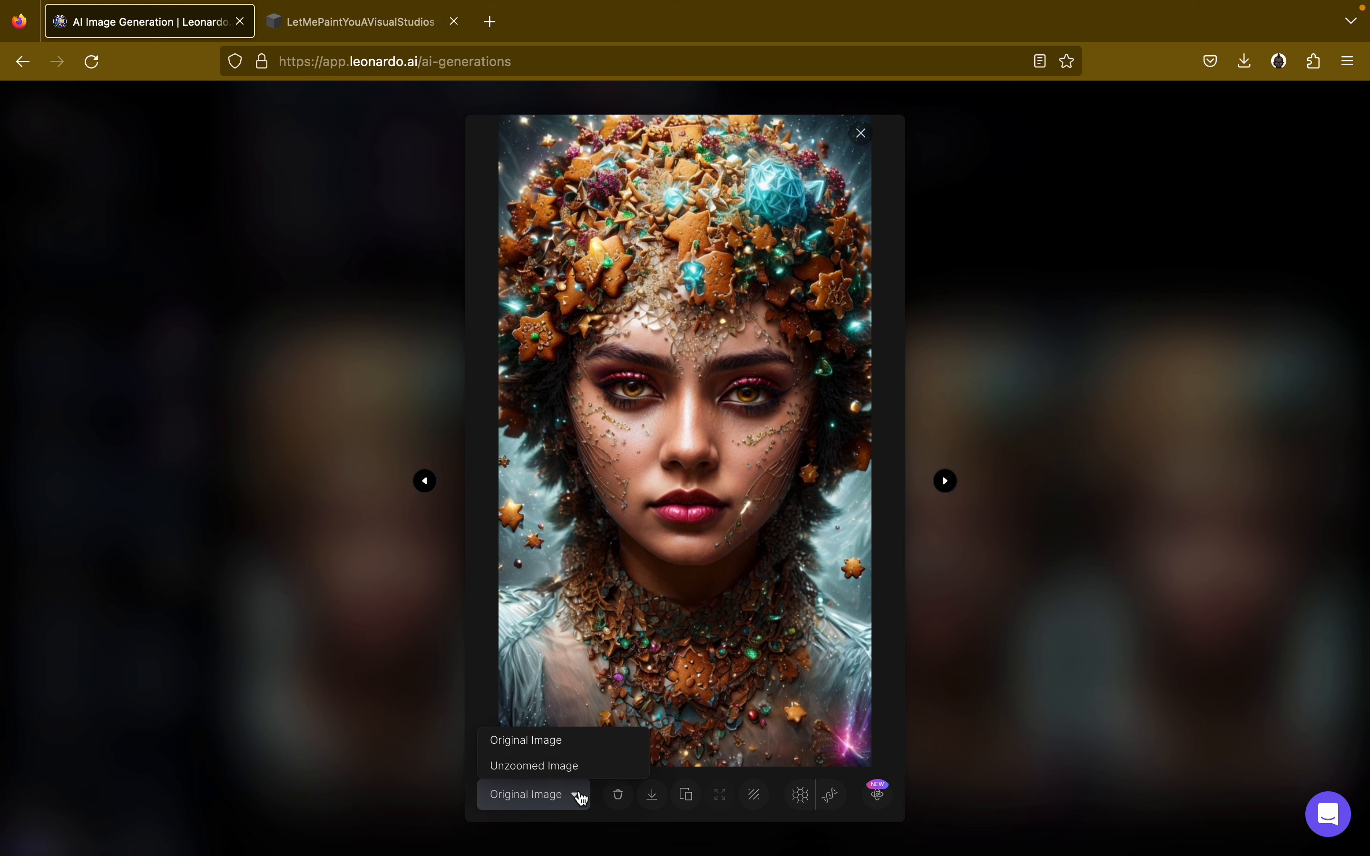
left_click(572, 768)
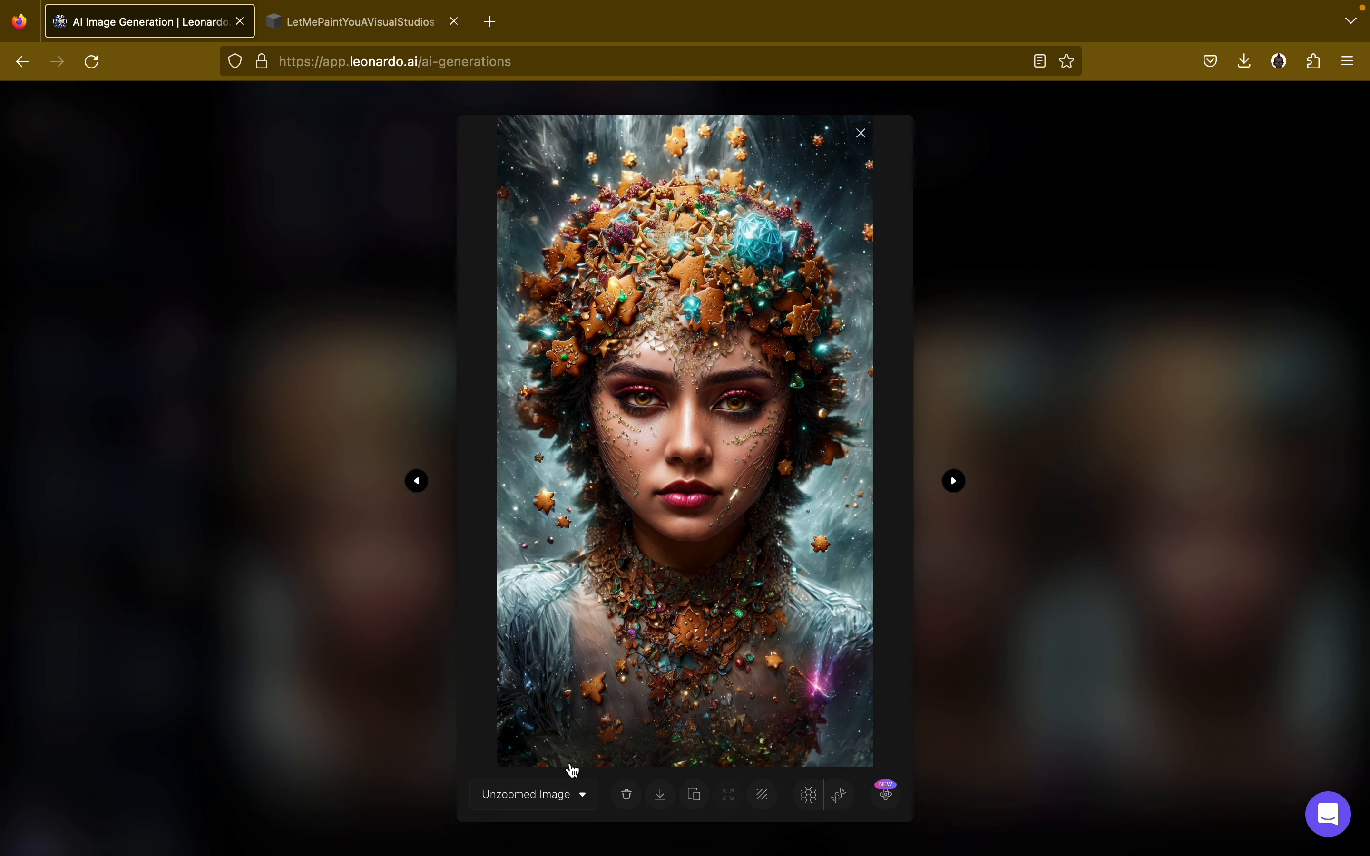
left_click(576, 797)
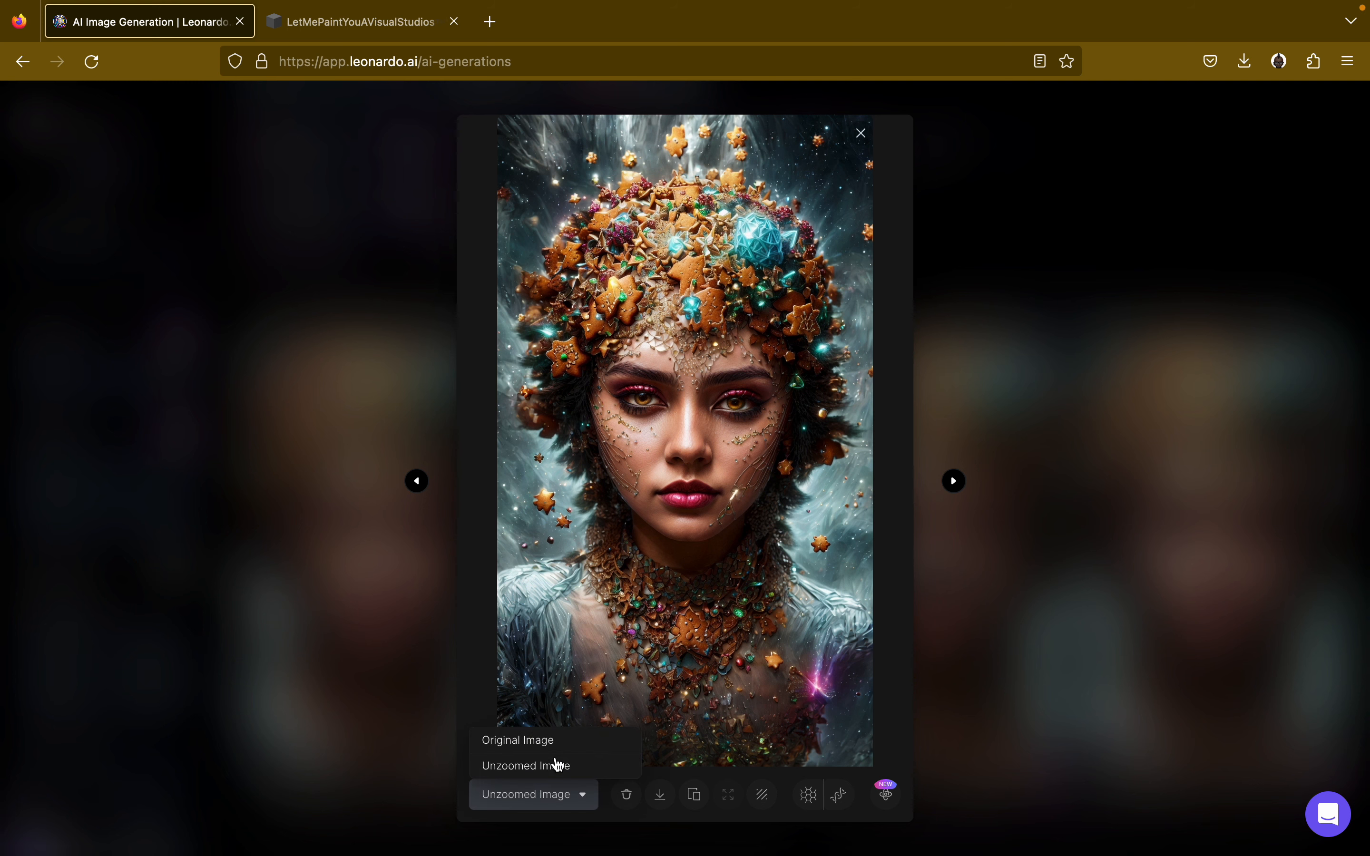
left_click(550, 743)
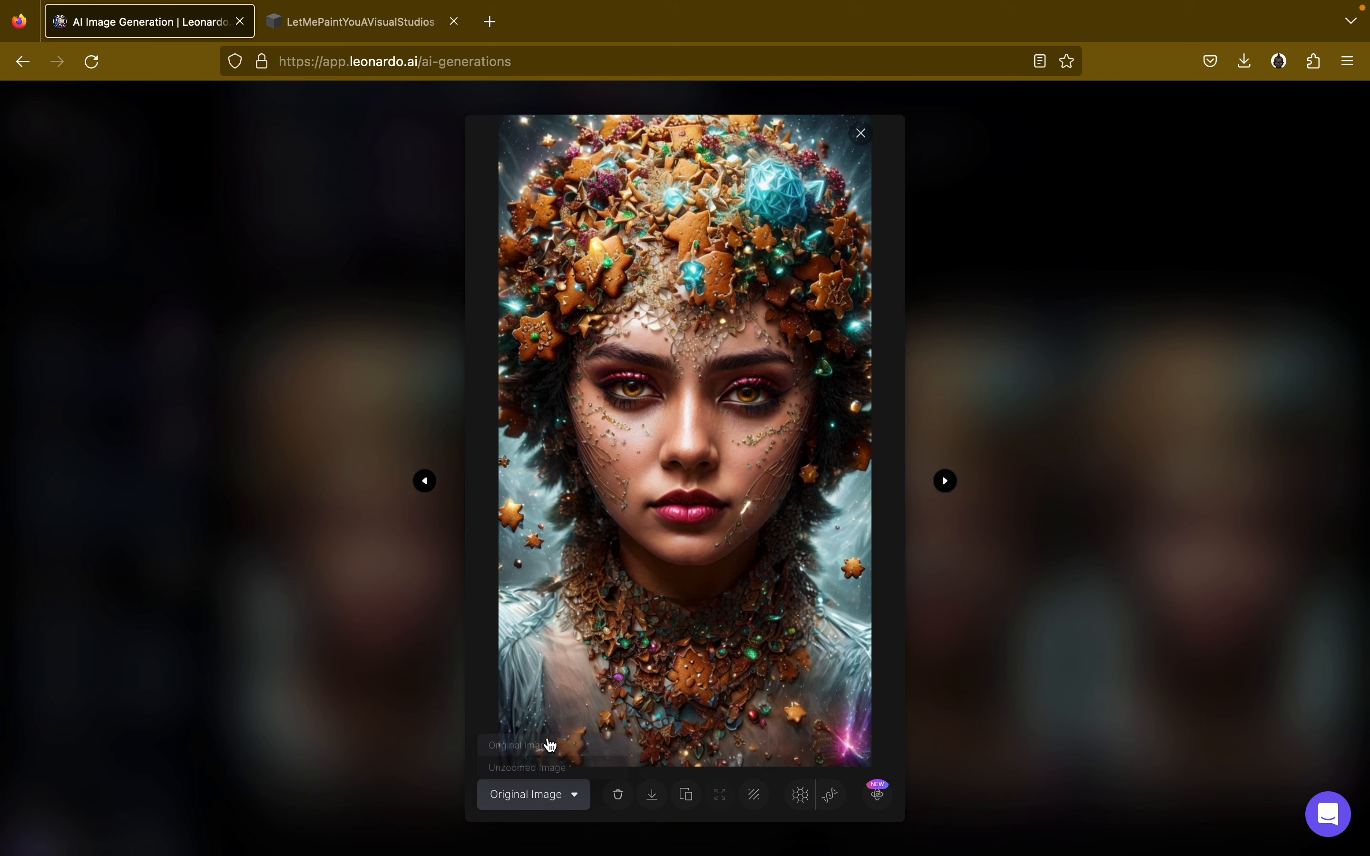
left_click(861, 136)
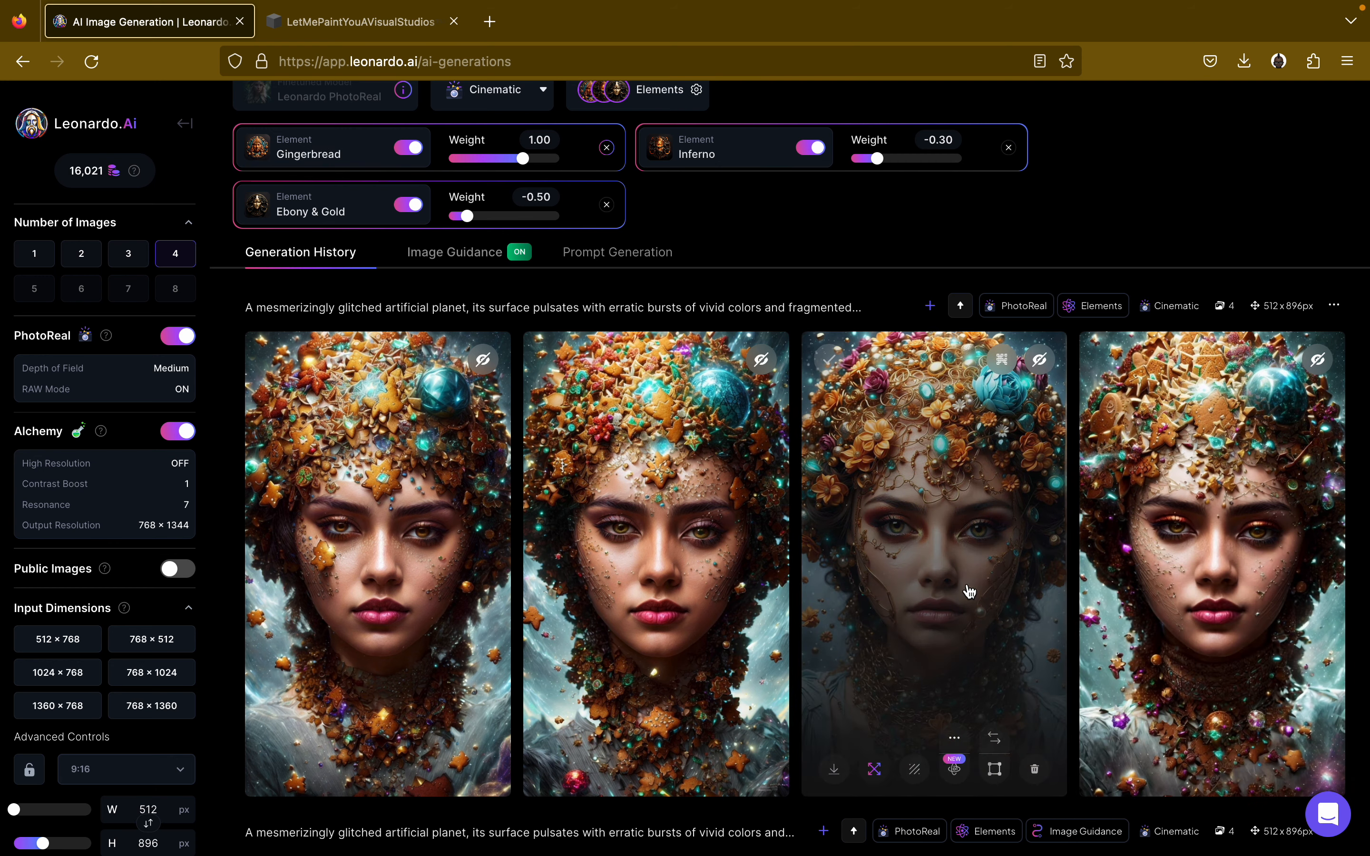
Examine the Alchemy Refiner - High Smooth version of the third portrait at full size, and close the preview.
left_click(971, 590)
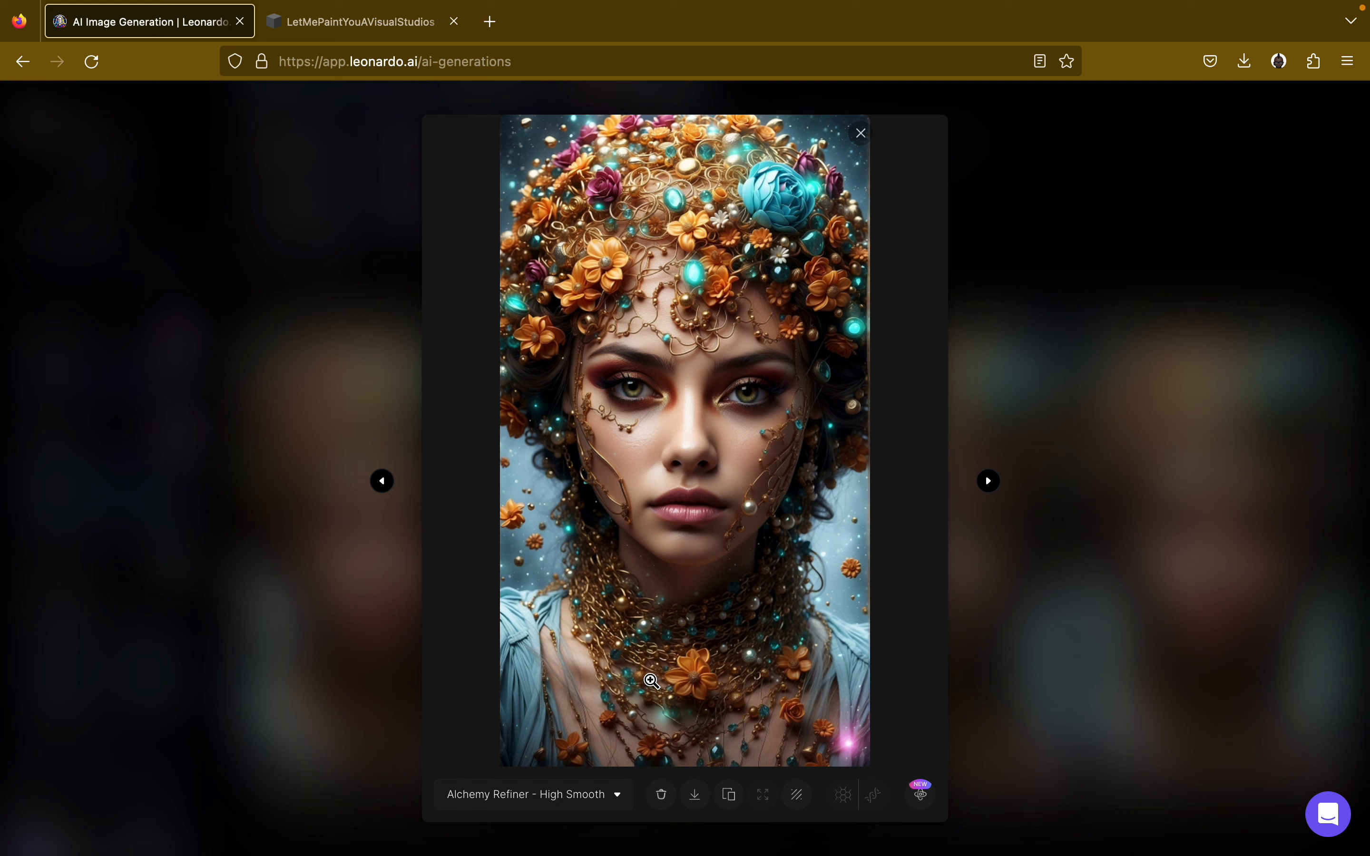
left_click(700, 494)
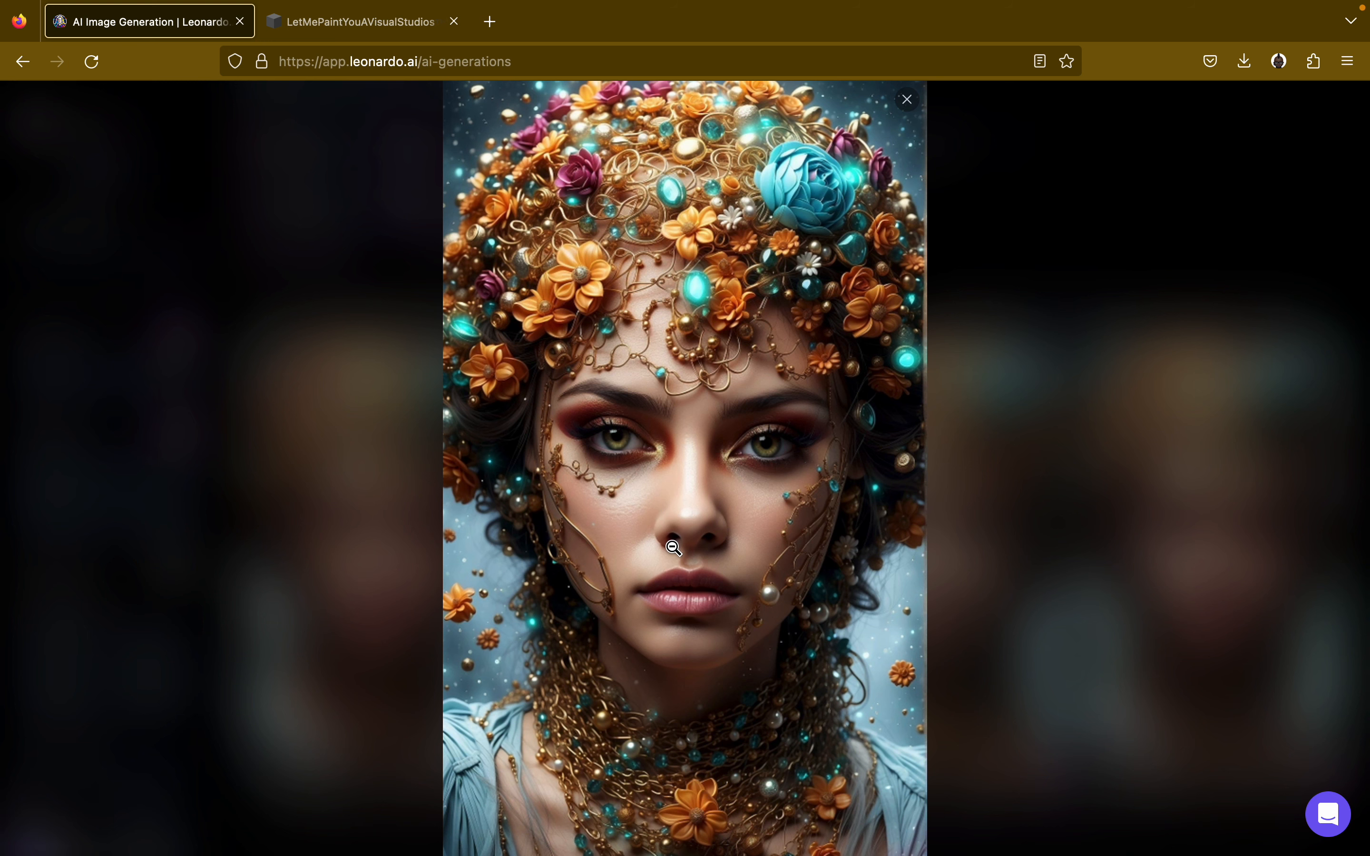
scroll(673, 548, "down", 3)
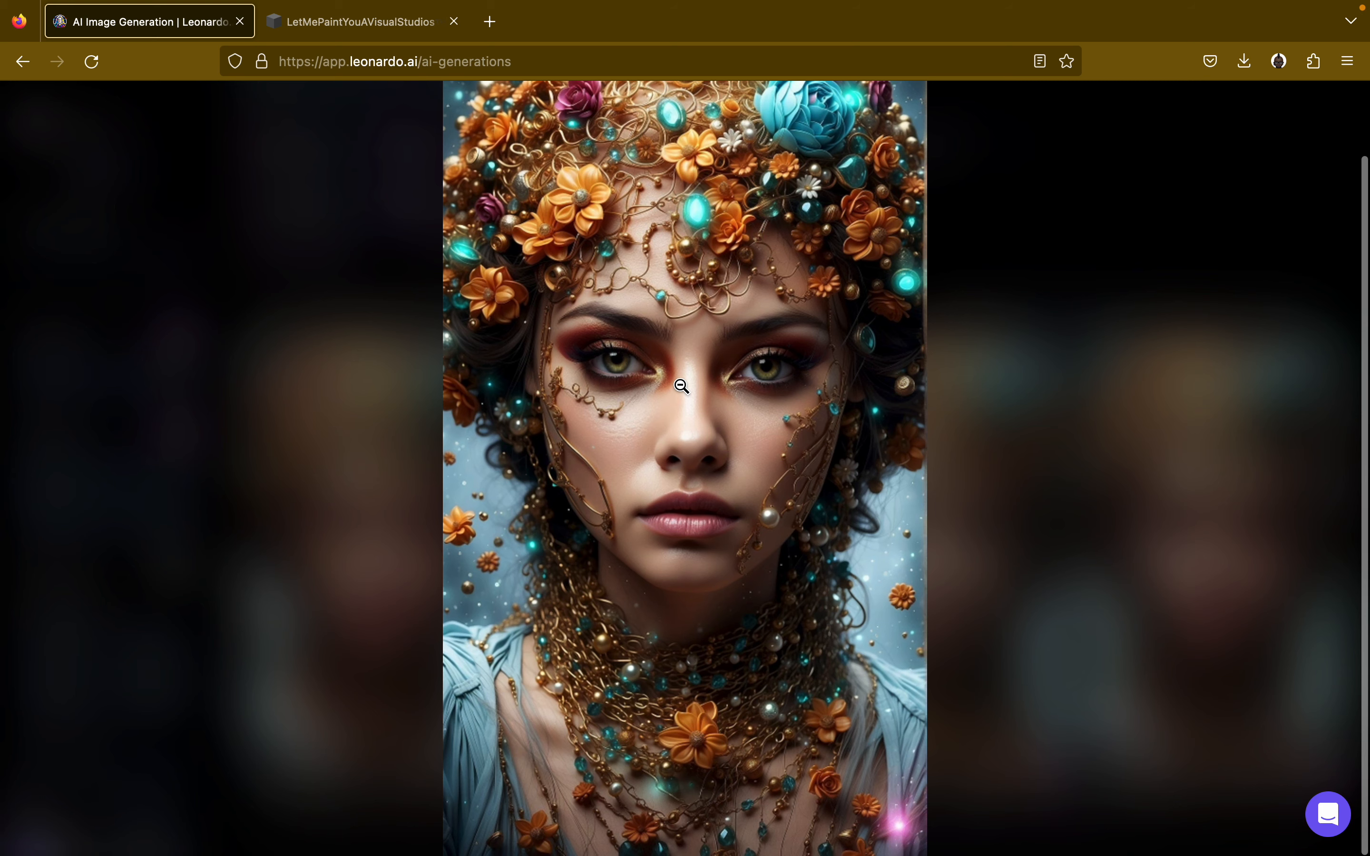
left_click(663, 530)
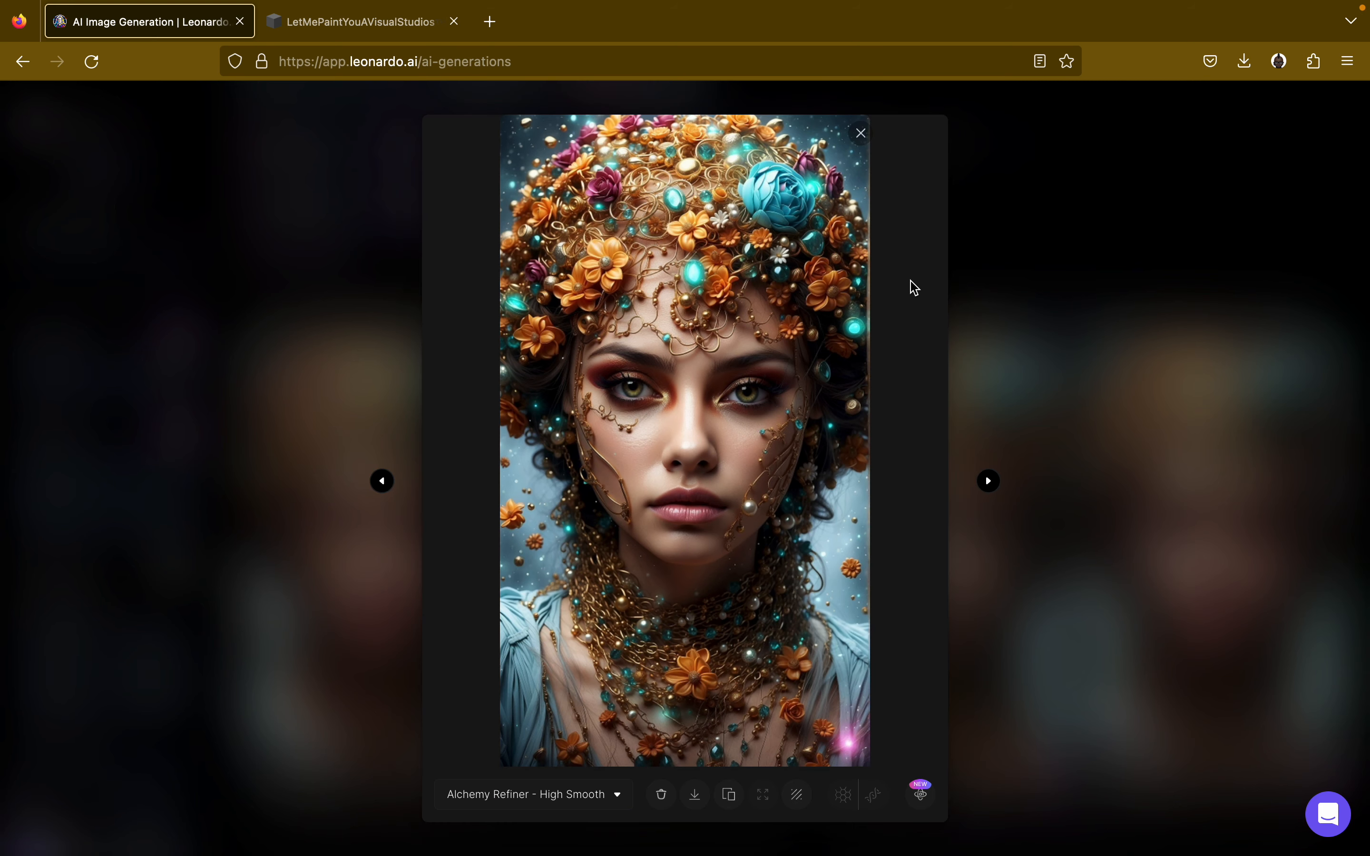
left_click(861, 134)
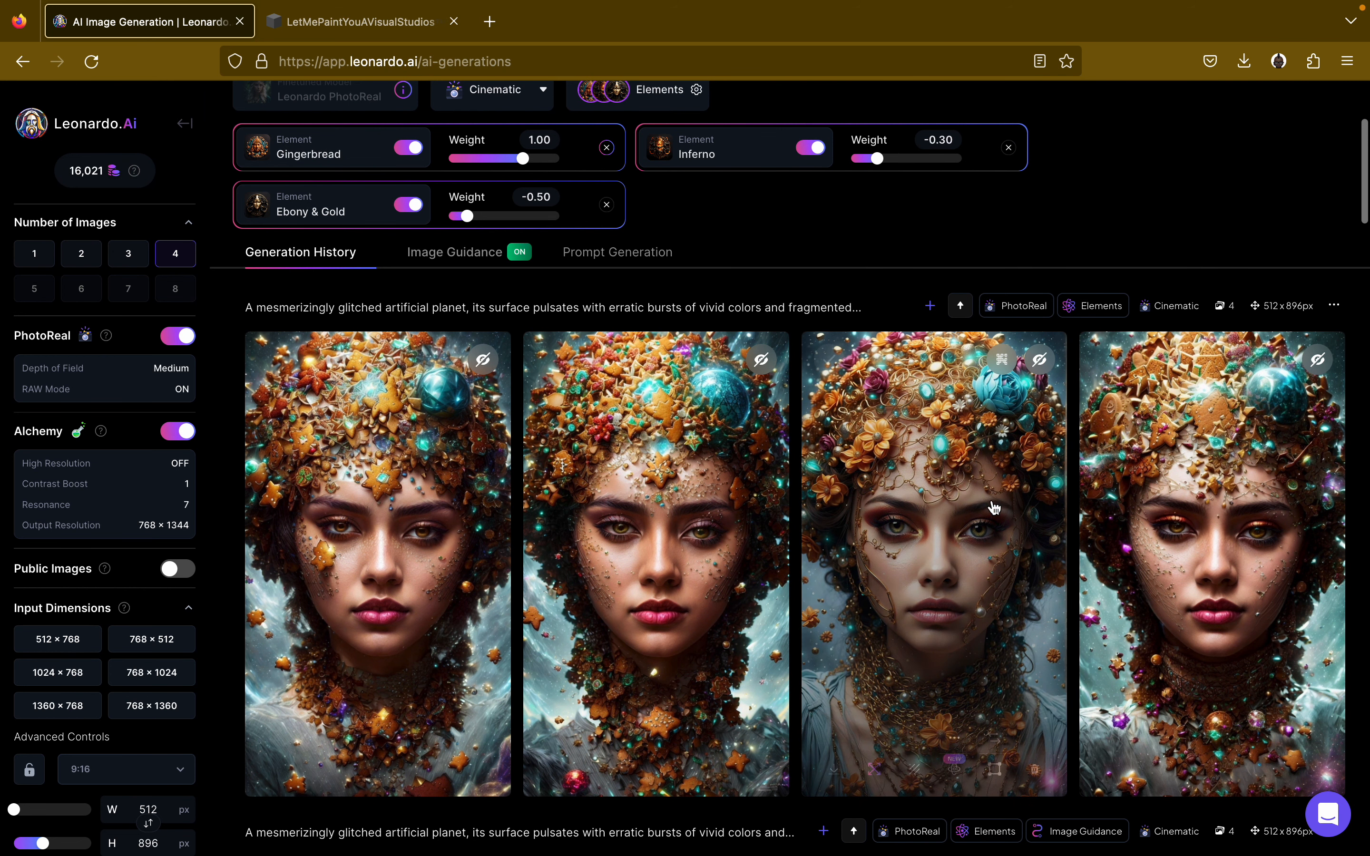
Open the third portrait, the one with the orange flowers, in the canvas editor.
mouse_move(987, 697)
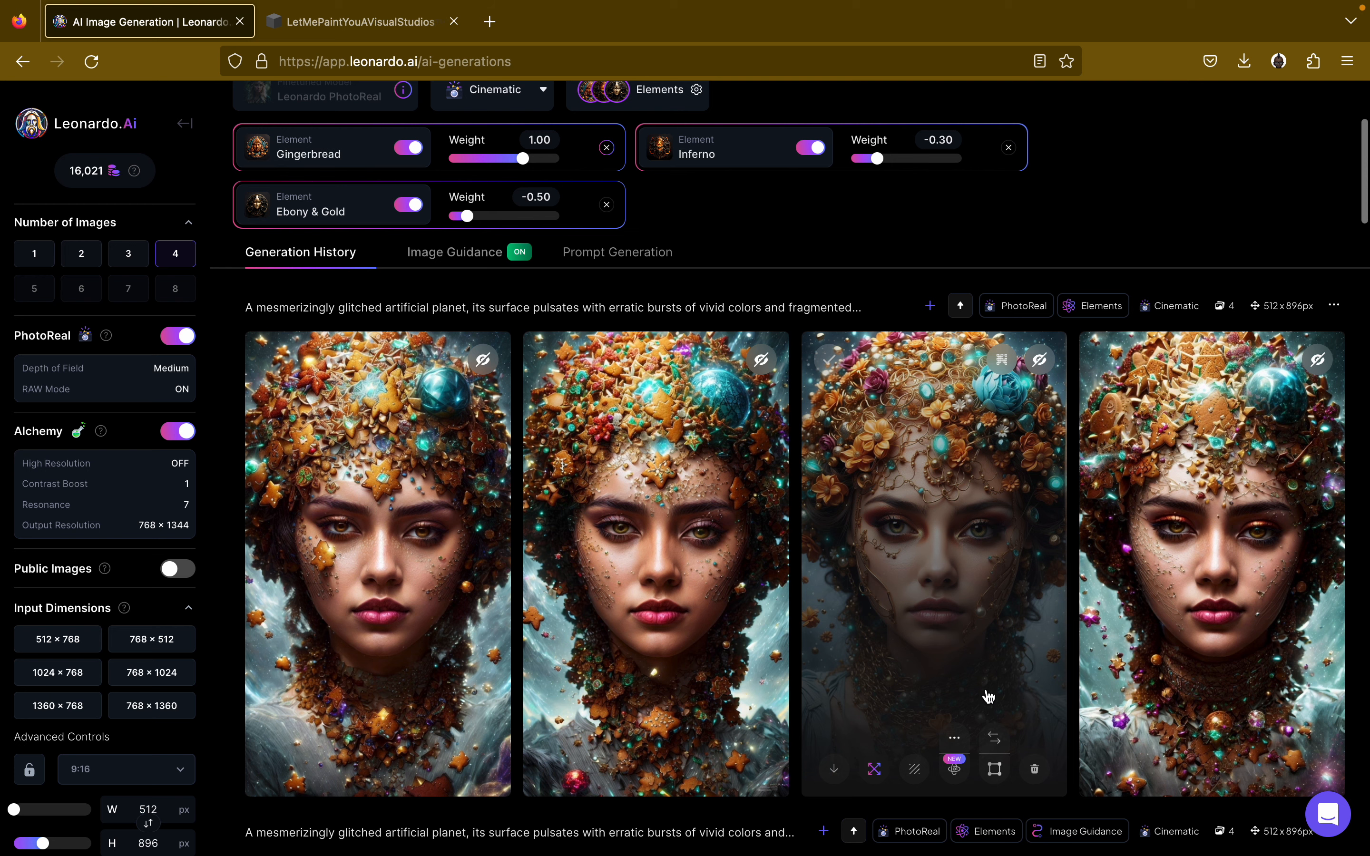
left_click(995, 777)
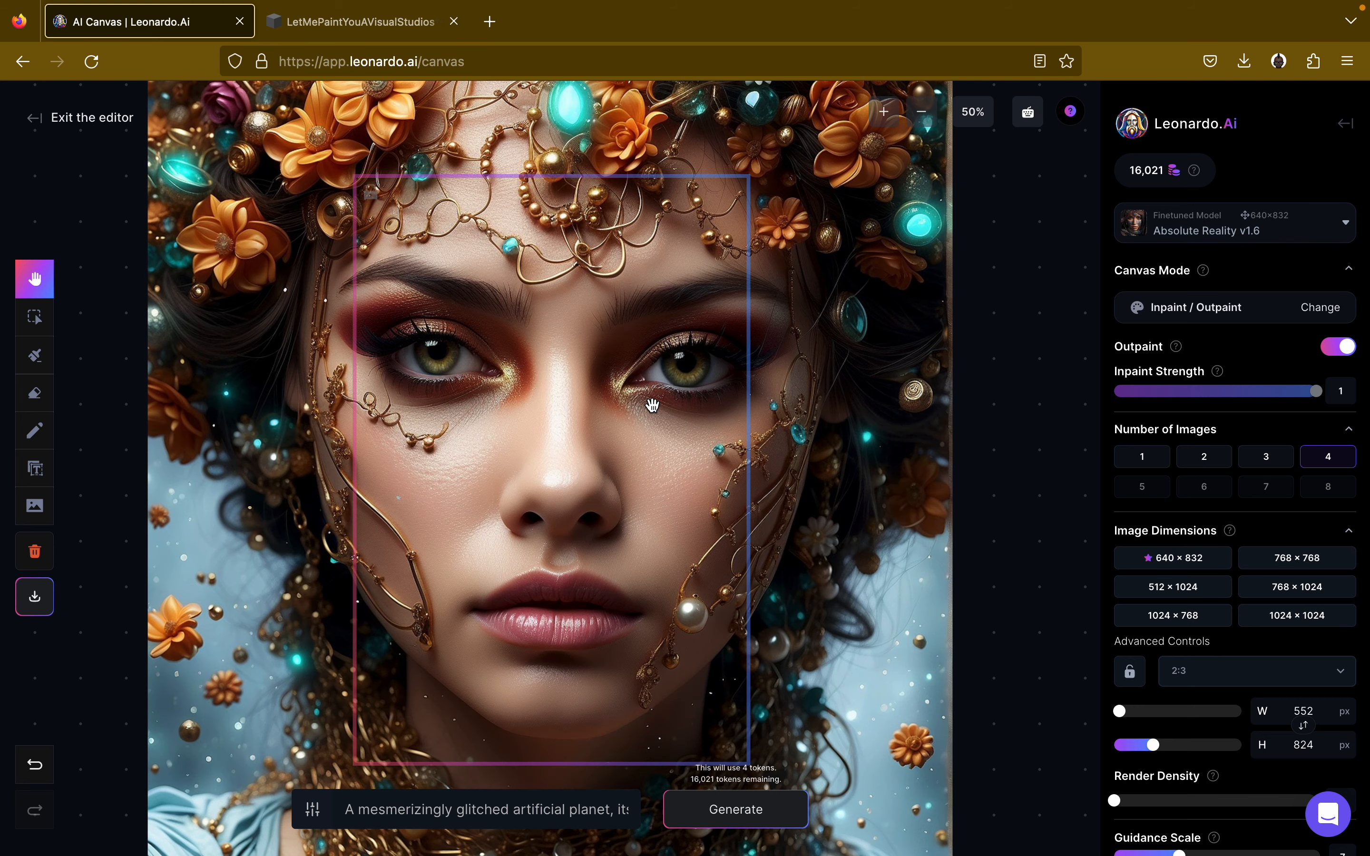
Inspect the portrait's skin and eye detail on the canvas at up to 300% magnification, and return to 50%.
left_click(882, 113)
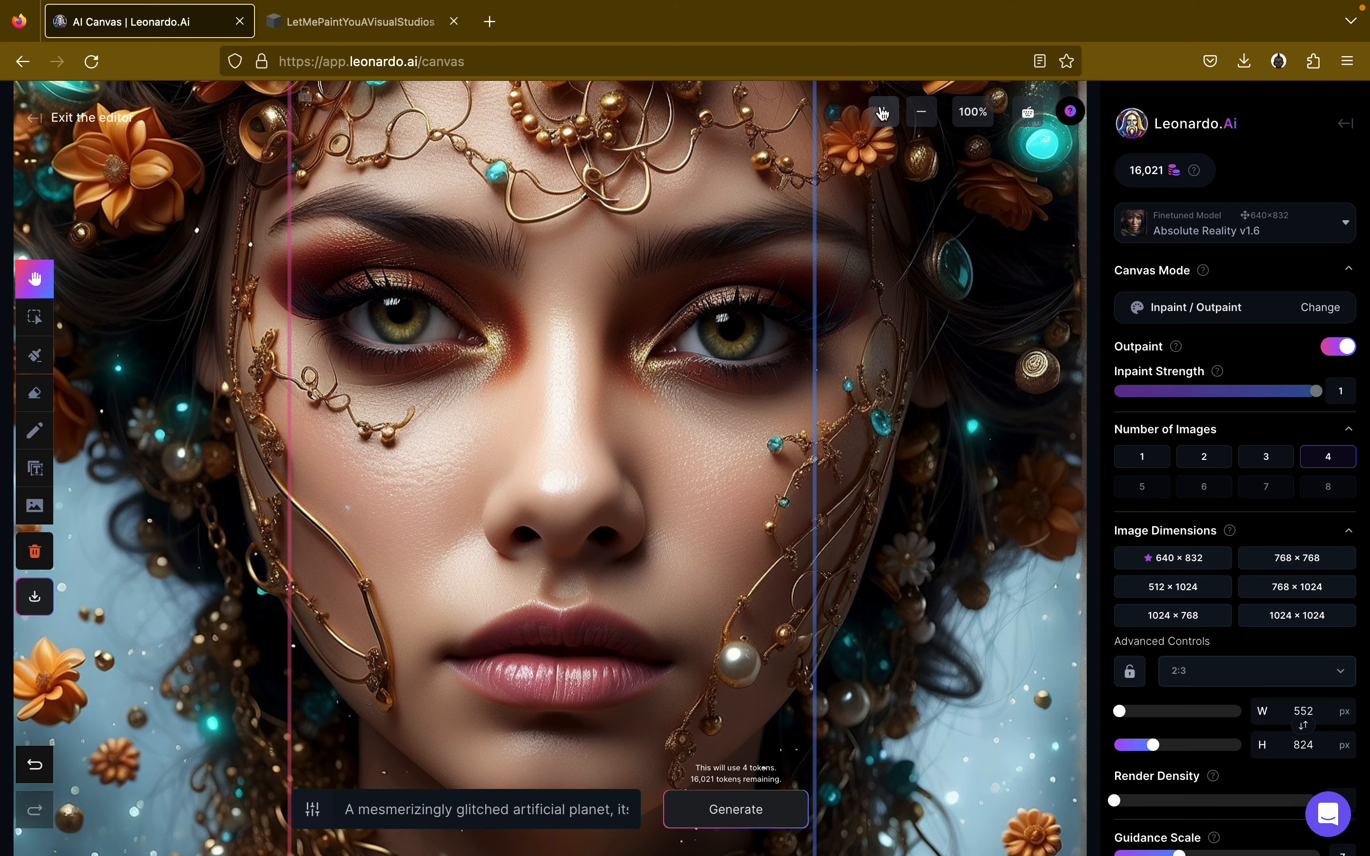
left_click(882, 113)
left_click(883, 113)
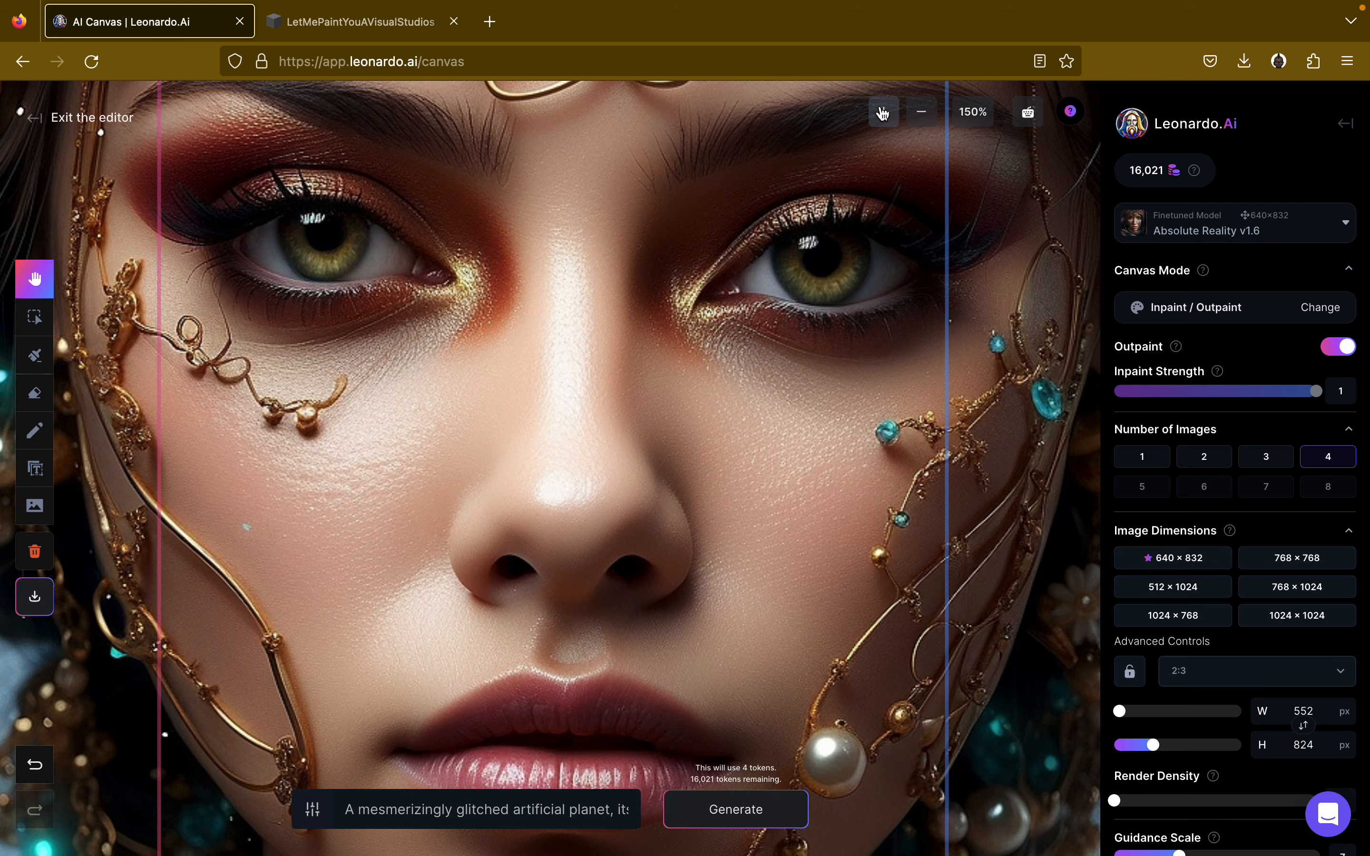
left_click(882, 113)
left_click(882, 113)
left_click(882, 113)
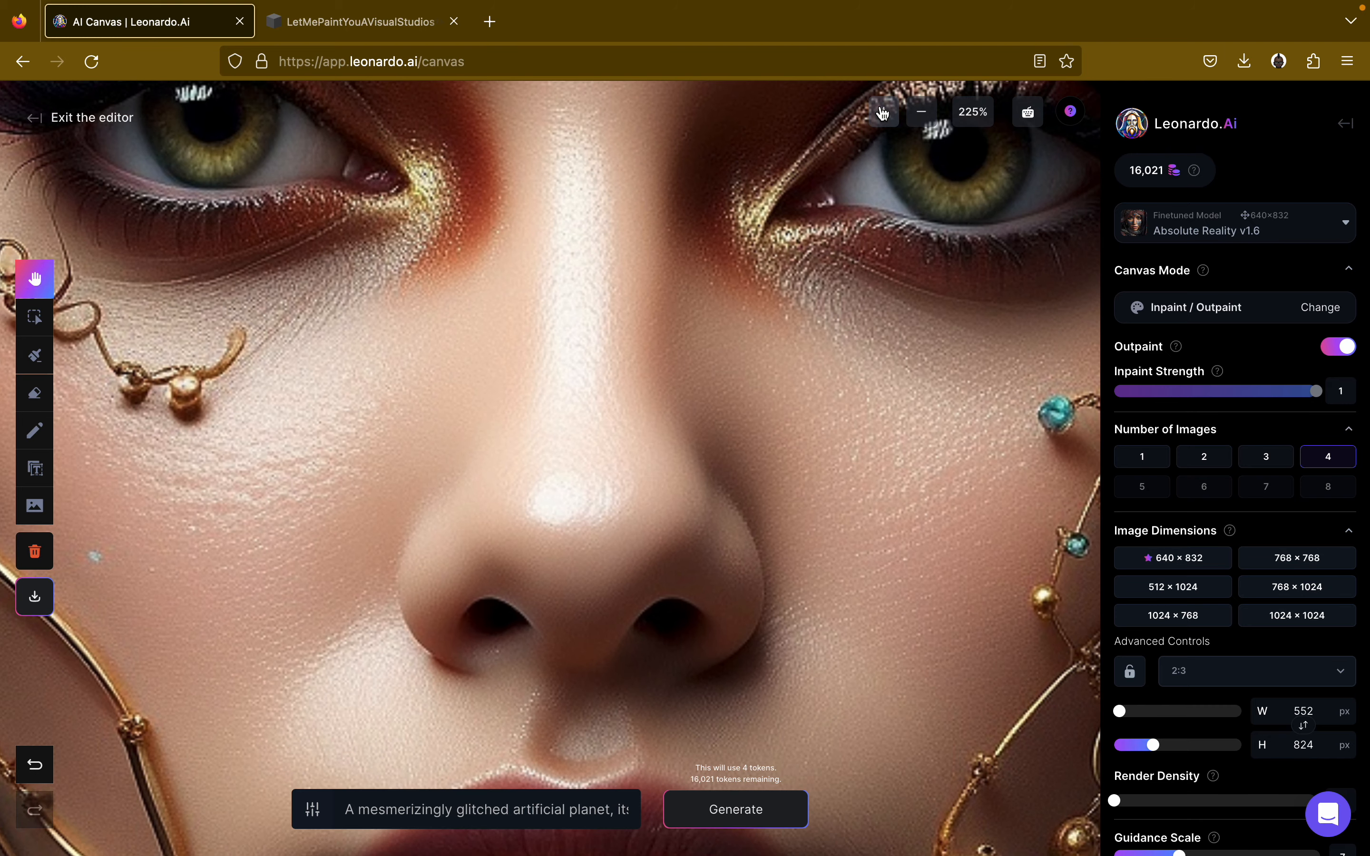
left_click(882, 113)
left_click(882, 113)
left_click(882, 114)
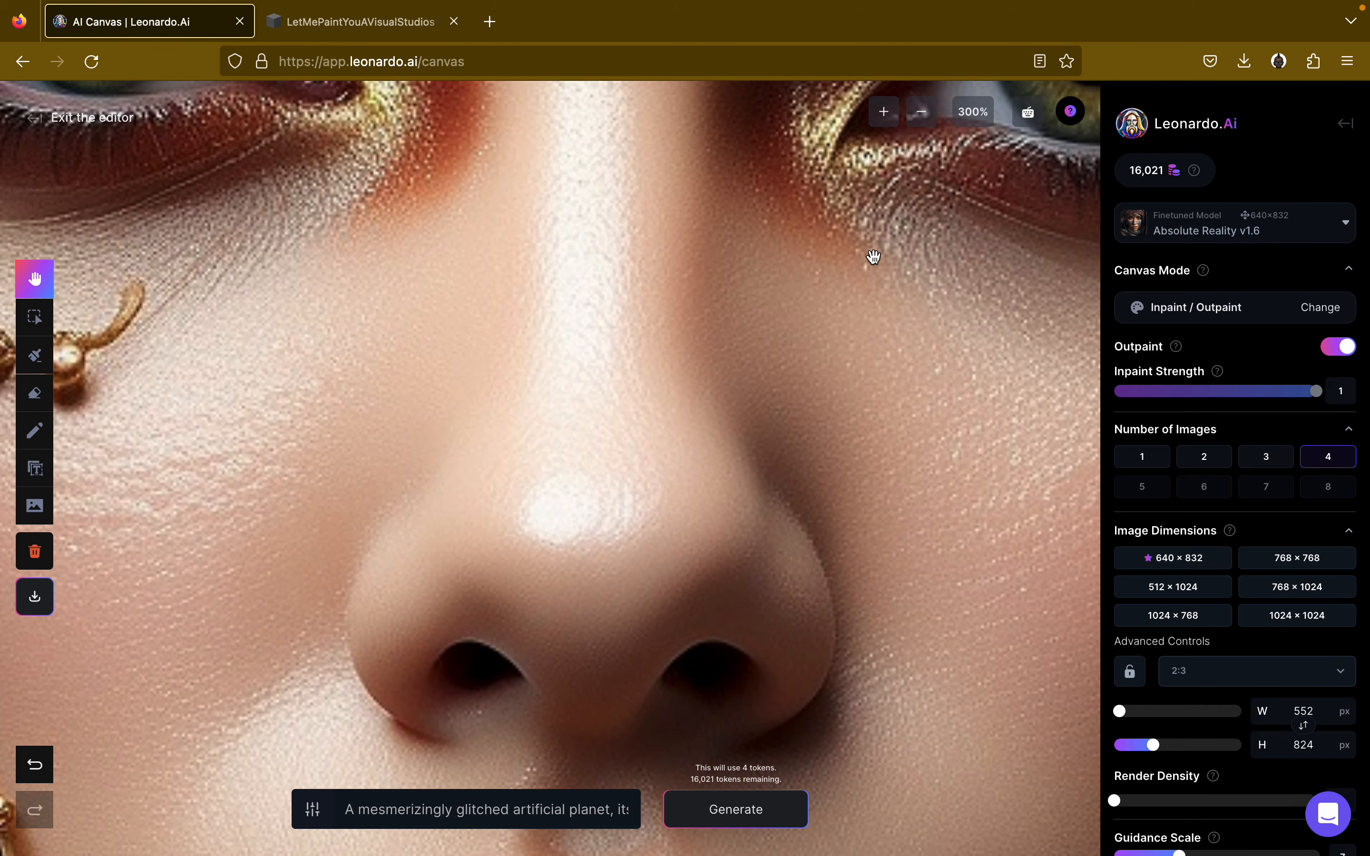
left_click_drag(873, 258, 411, 582)
left_click(883, 116)
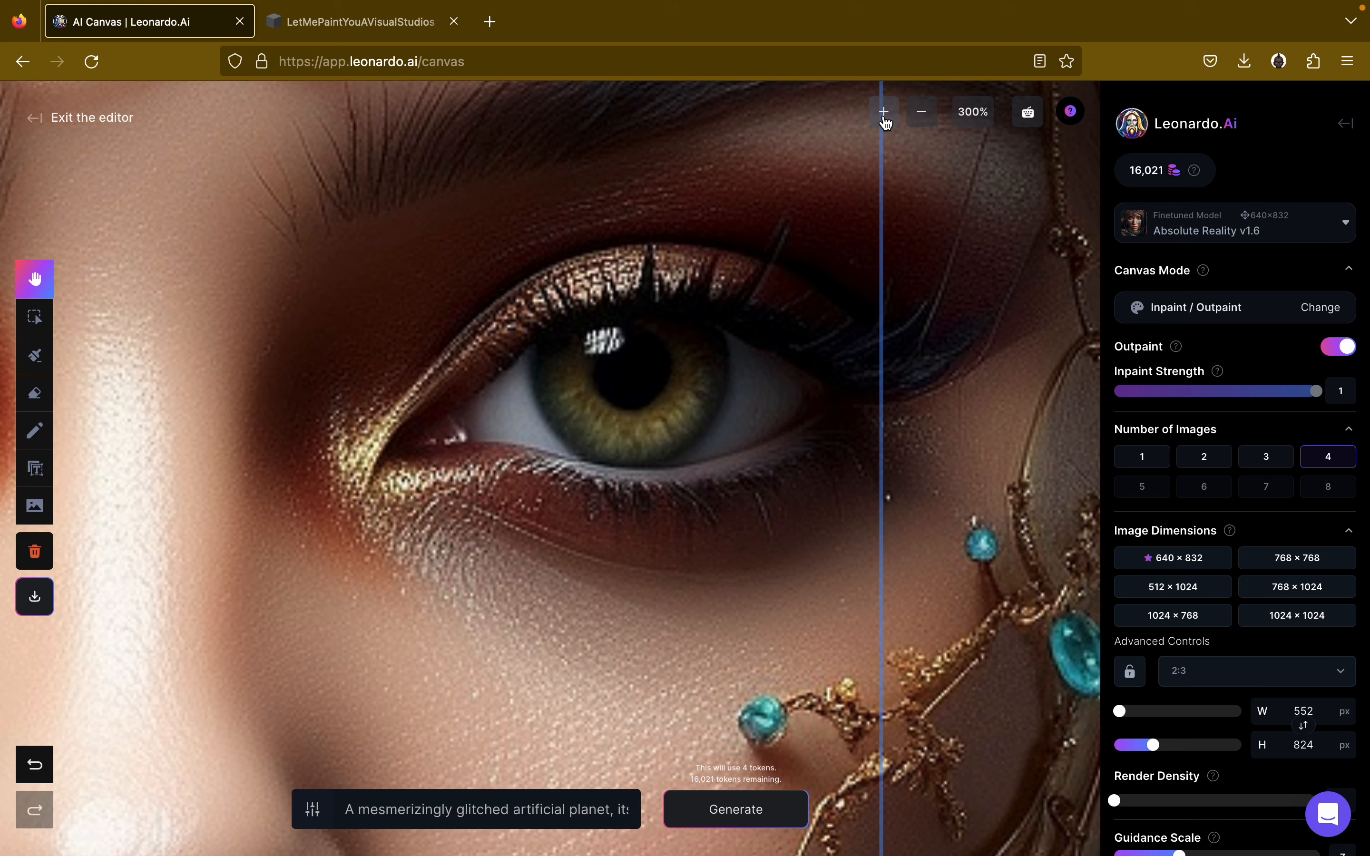
left_click(921, 113)
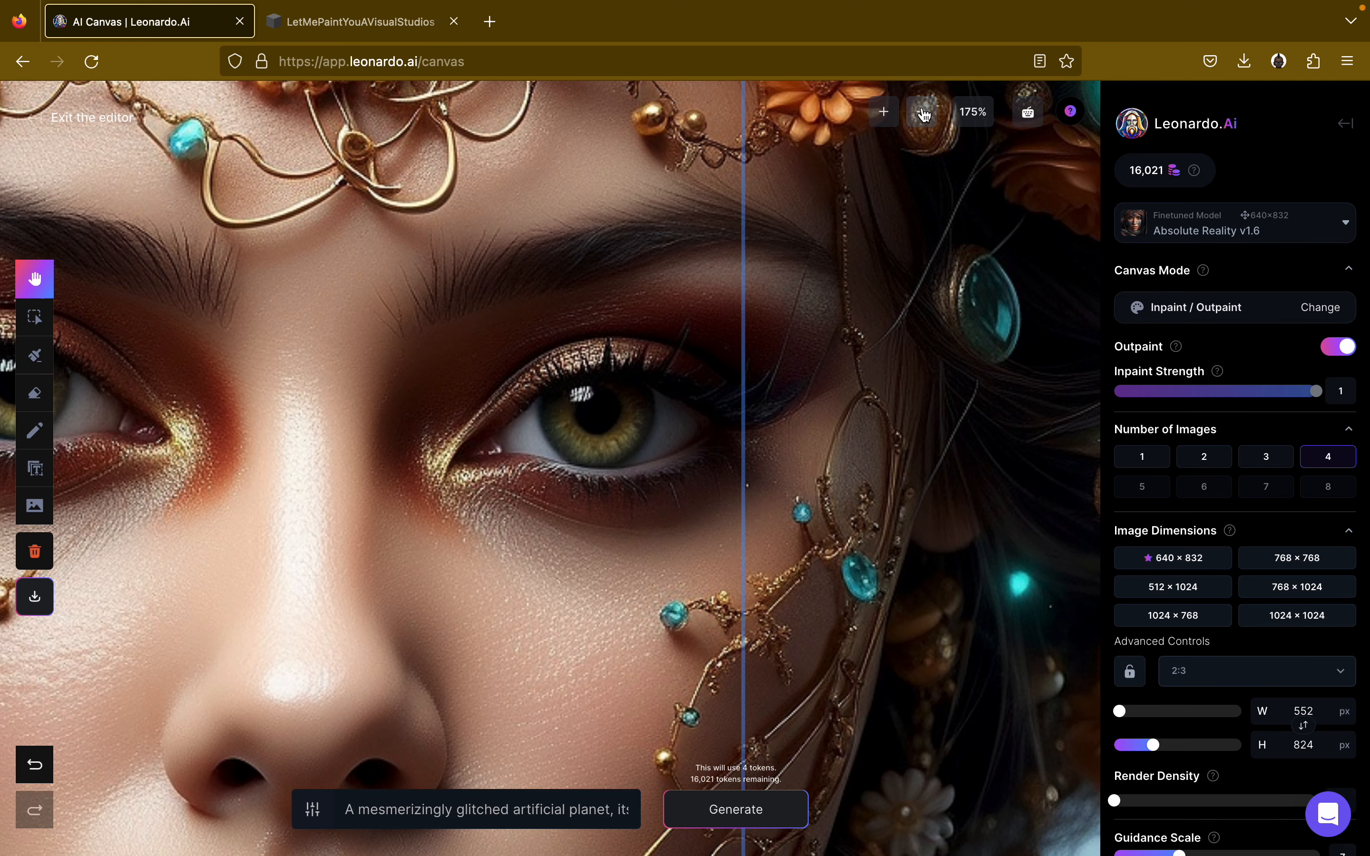
left_click(922, 113)
left_click(921, 113)
left_click(922, 113)
left_click(922, 113)
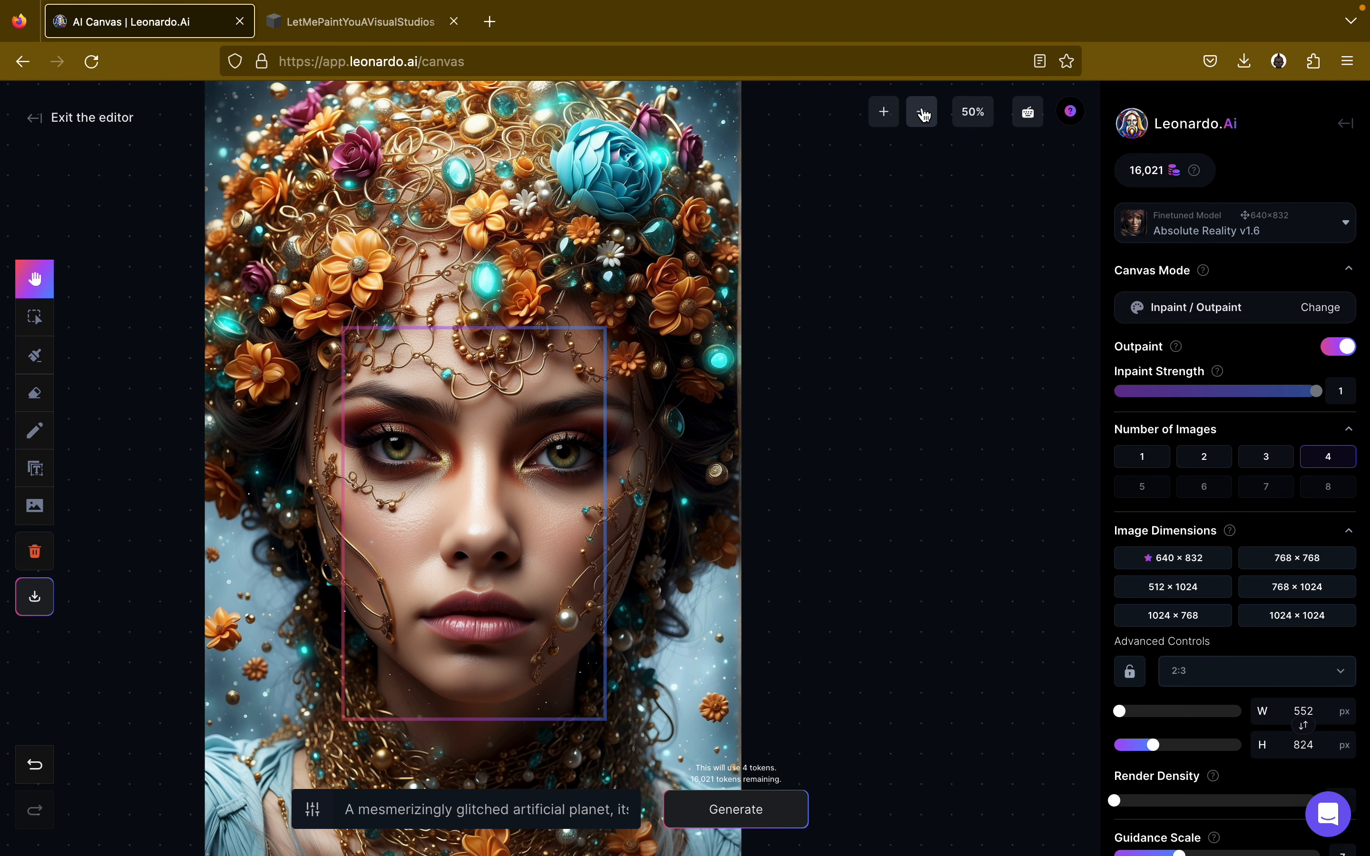
left_click(921, 113)
left_click(884, 112)
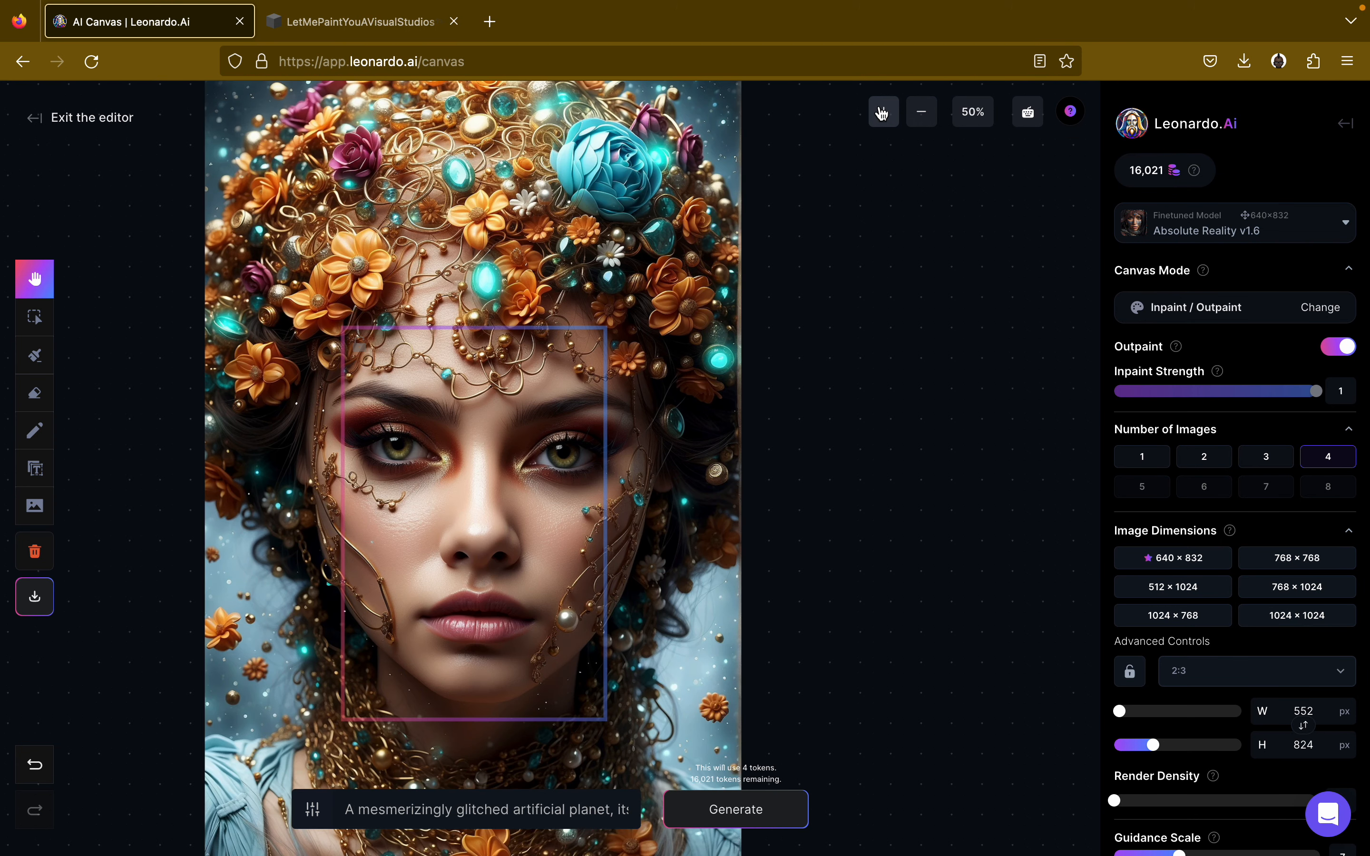
Place the generation frame beyond the portrait's upper right edge, slightly overlapping the image and aligned with its top.
scroll(859, 445, "down", 1)
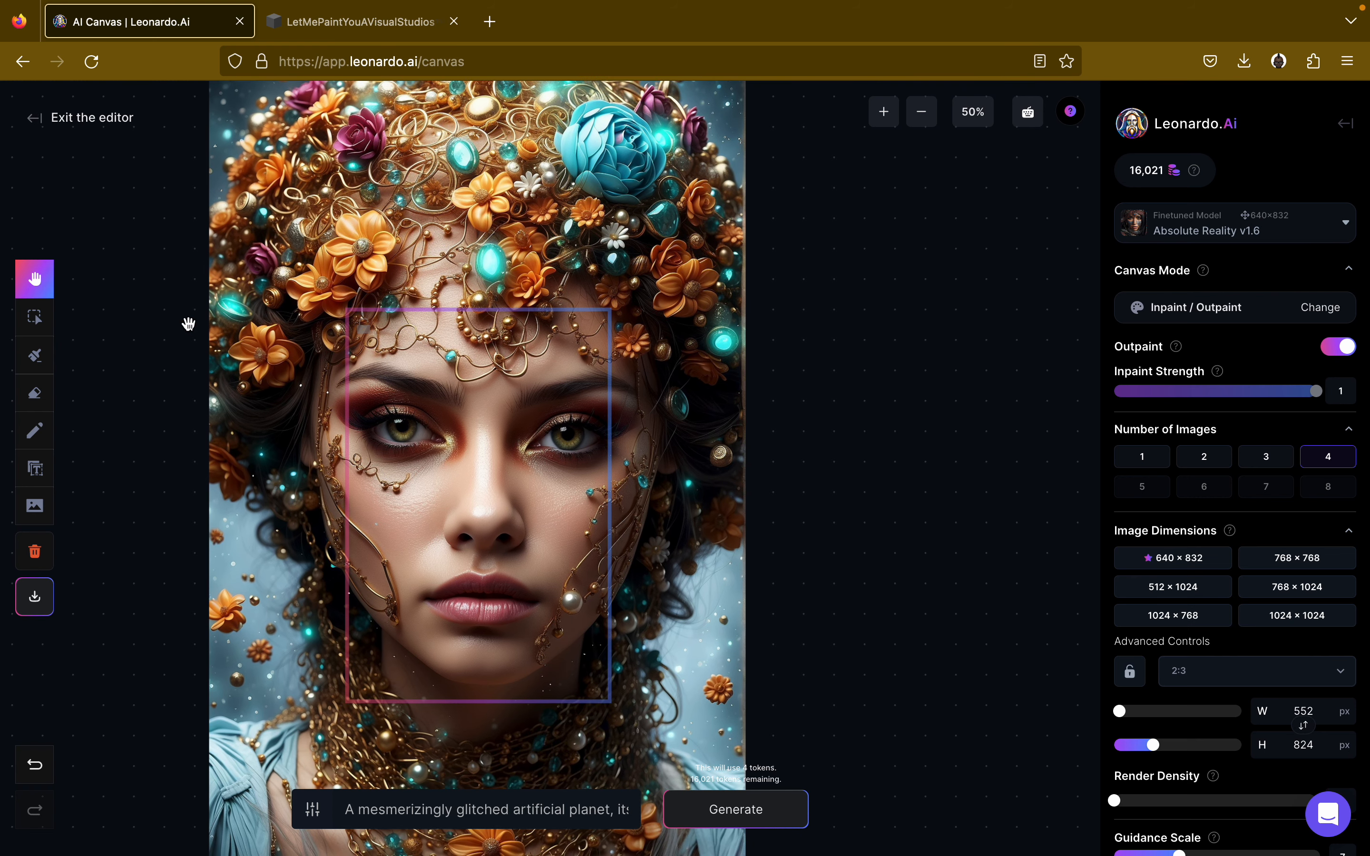
left_click(37, 319)
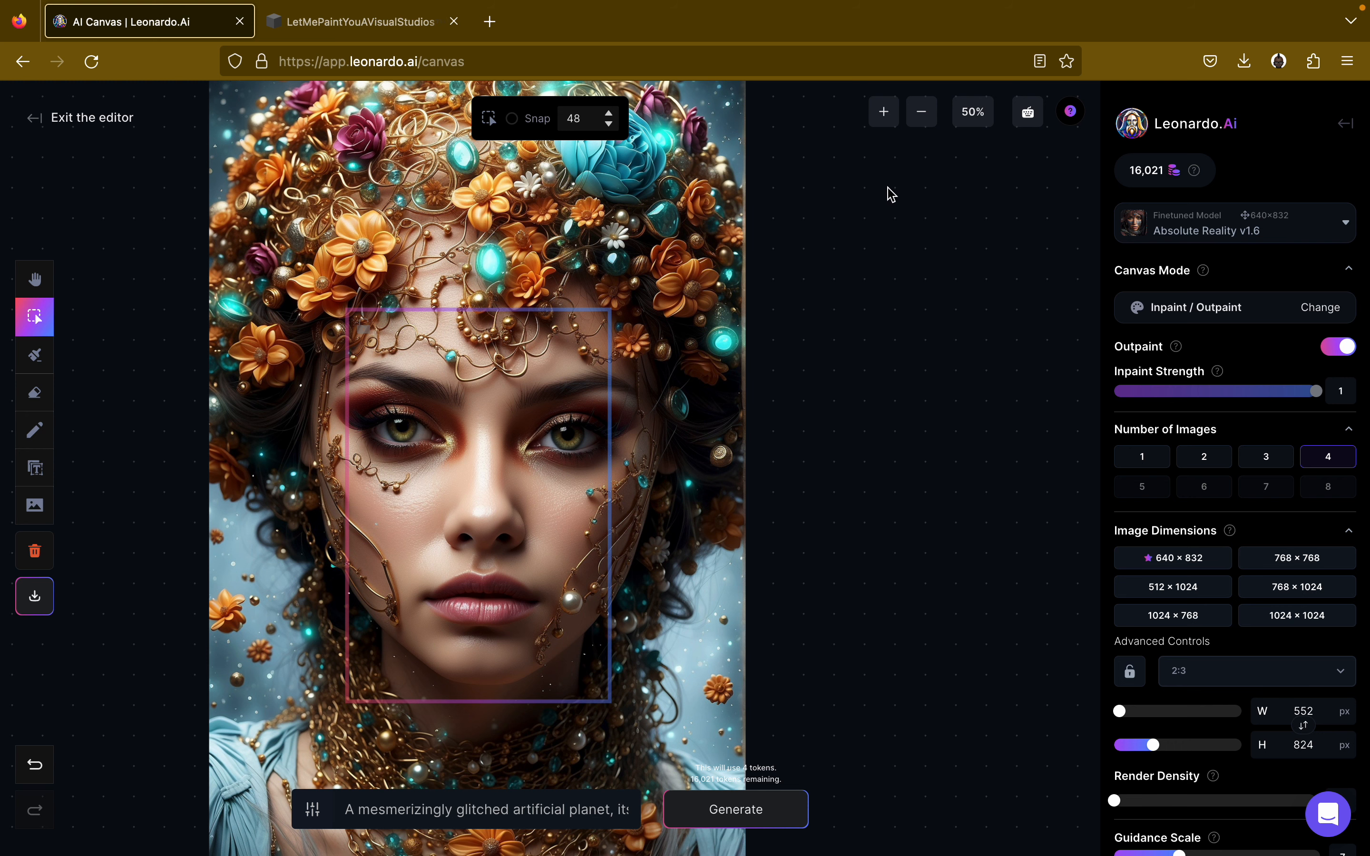
left_click(921, 113)
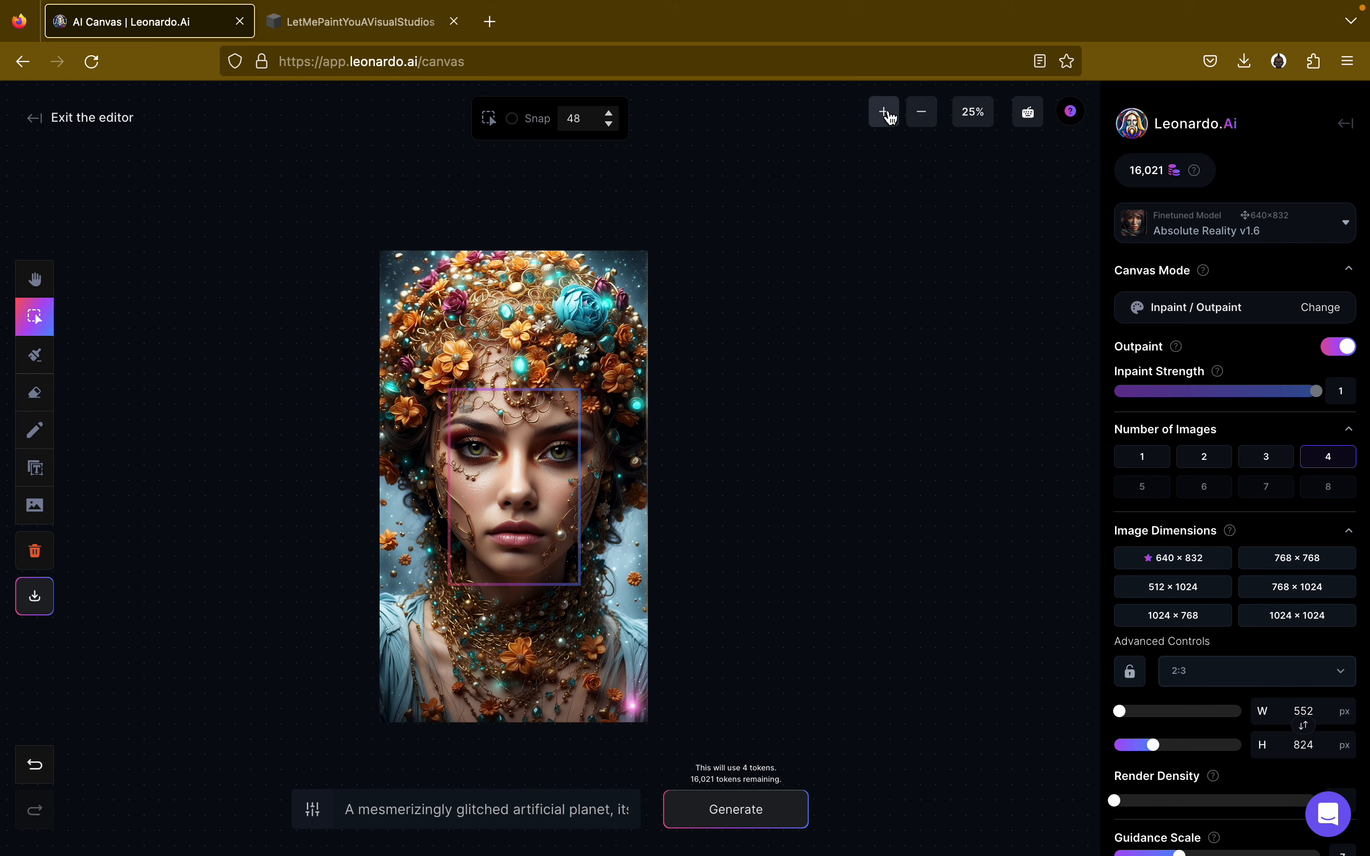
left_click_drag(551, 473, 727, 342)
left_click(885, 112)
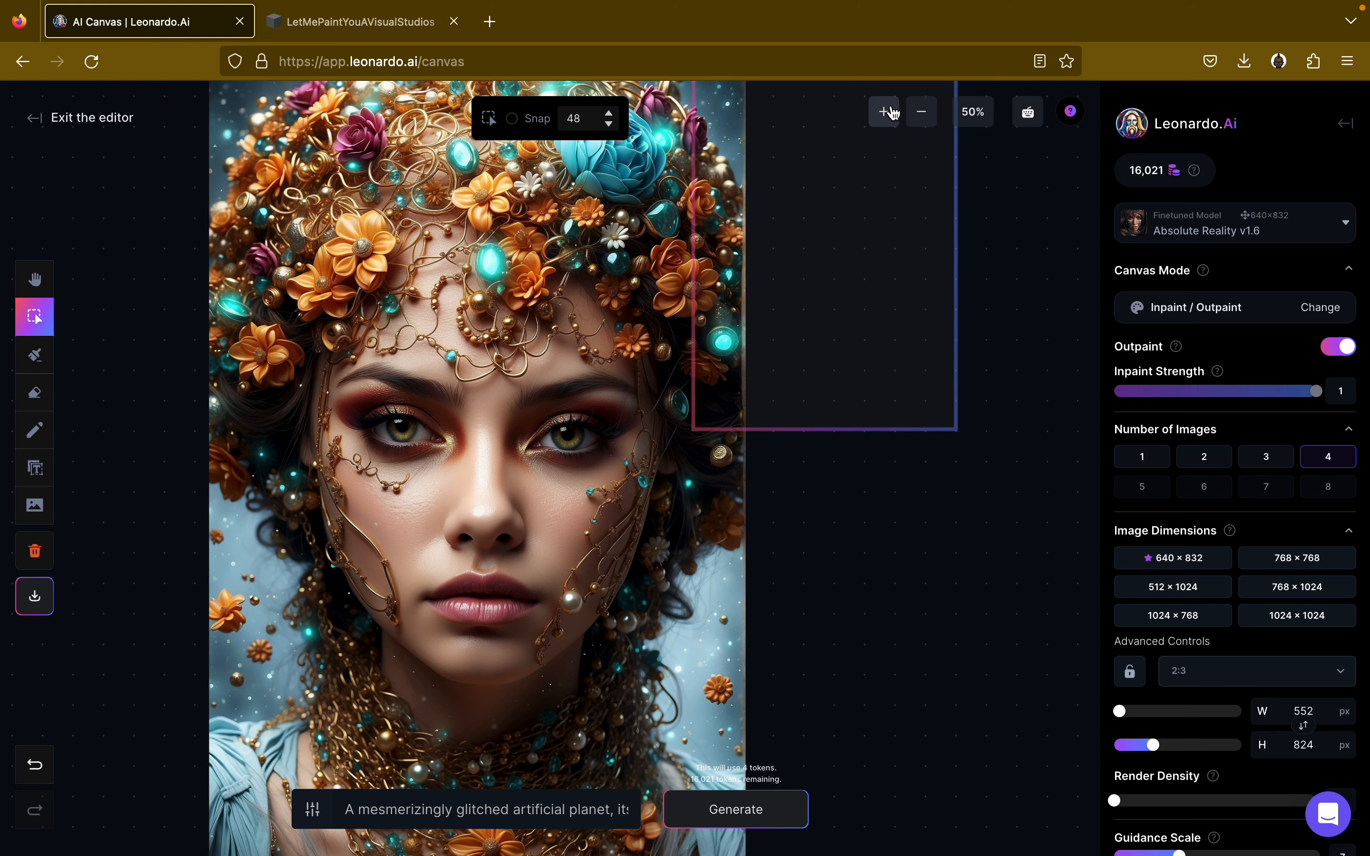
scroll(968, 369, "up", 3)
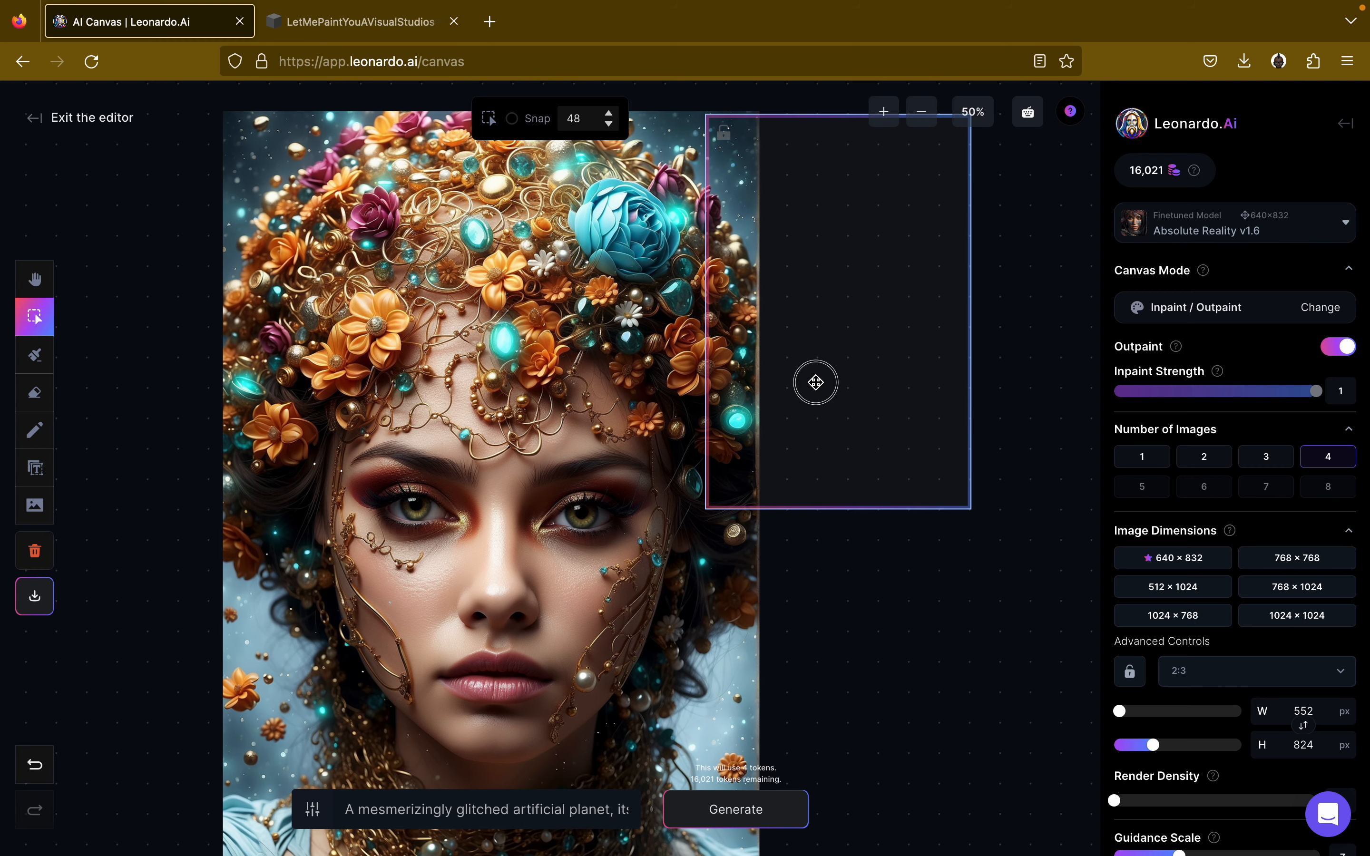
left_click_drag(816, 382, 815, 379)
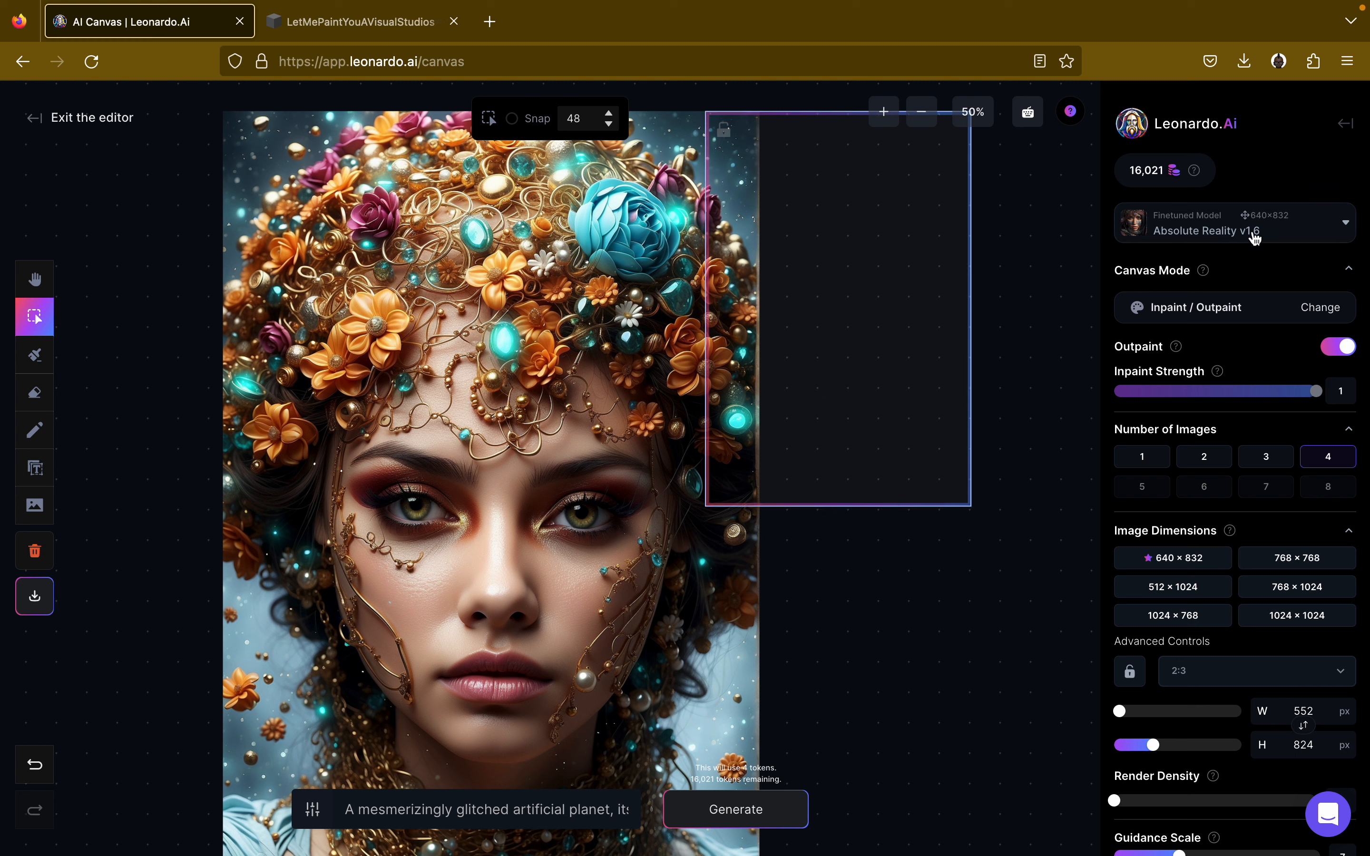
Change the finetuned model to DreamShaper v7 and the number of images to 3.
left_click(1296, 229)
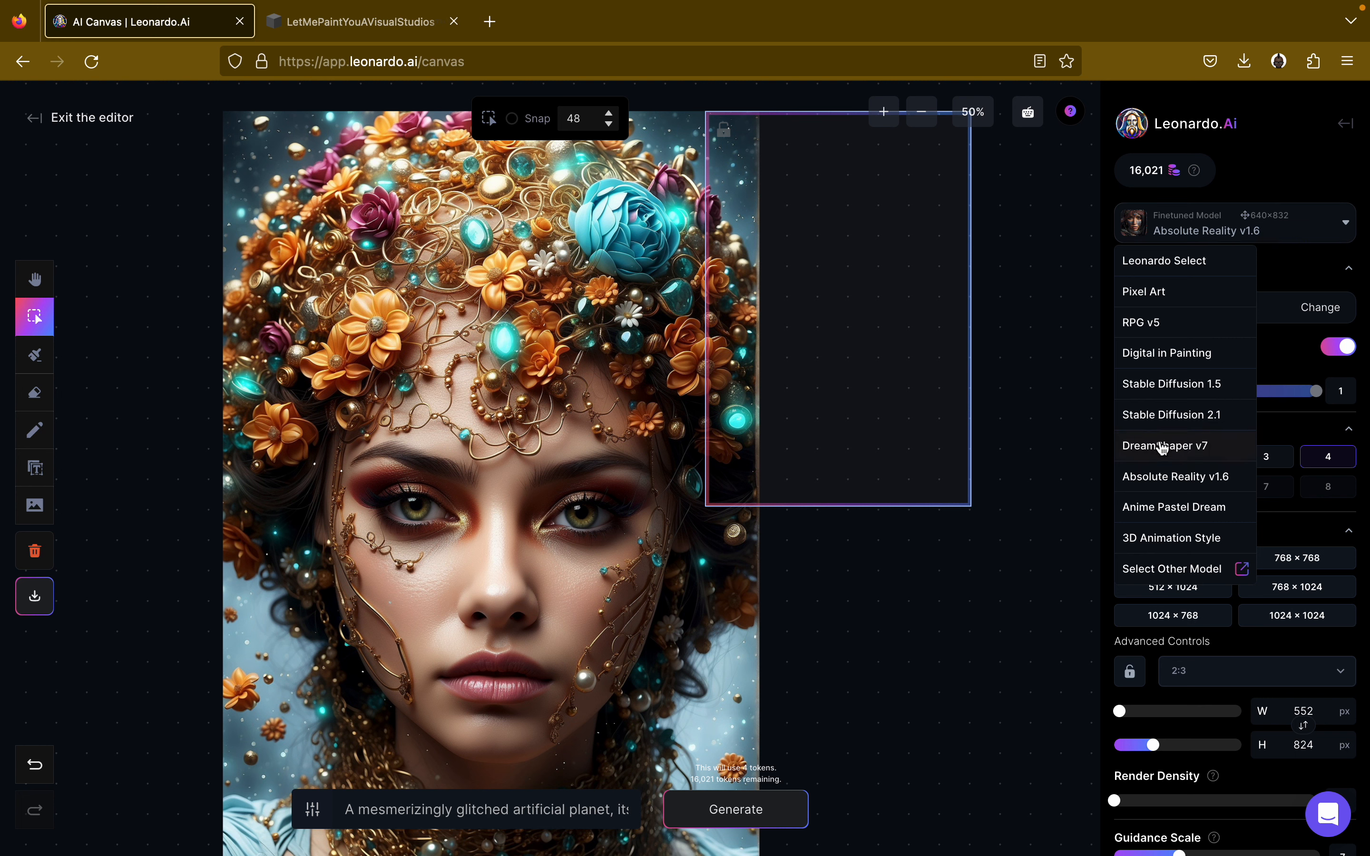
left_click(1162, 448)
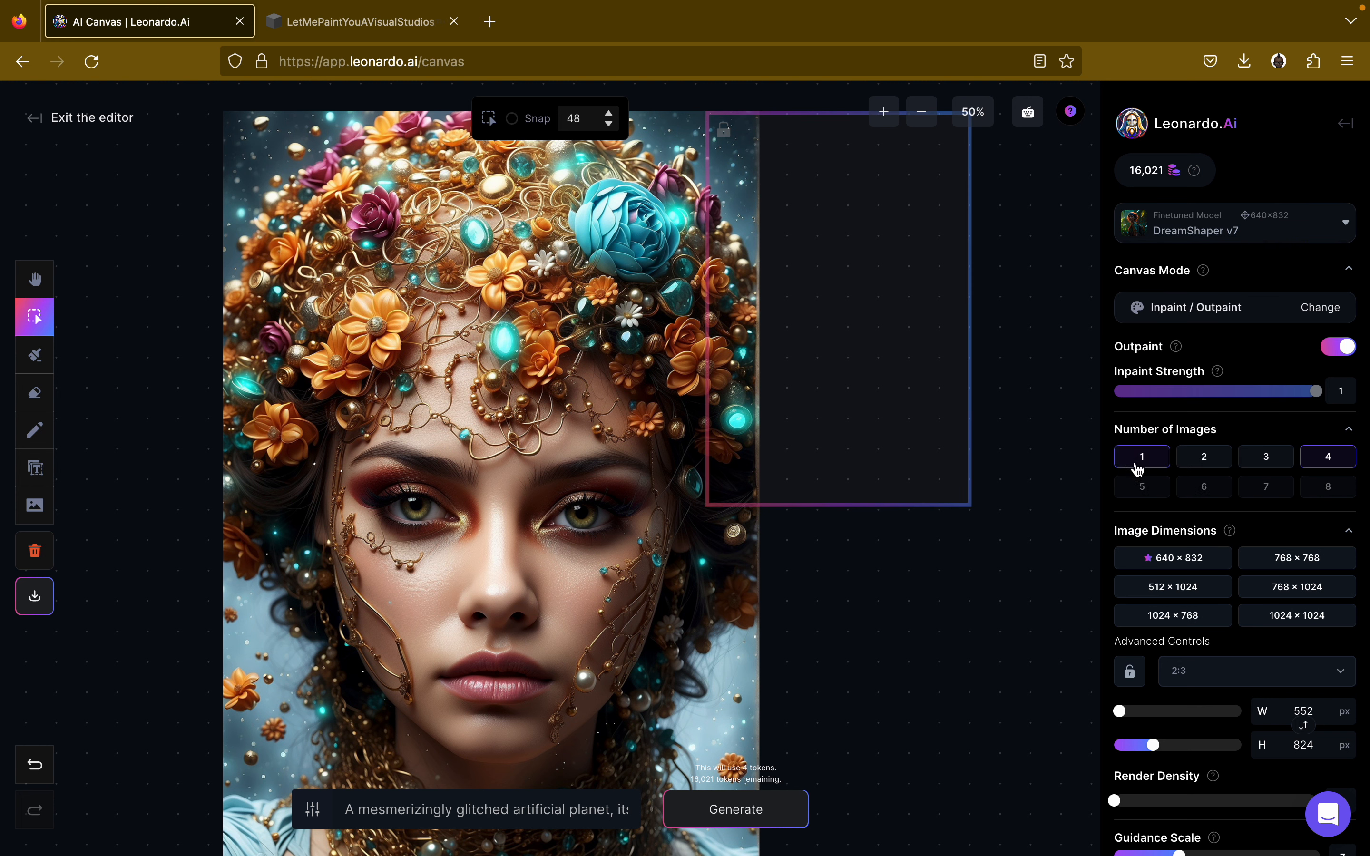
scroll(1144, 488, "down", 3)
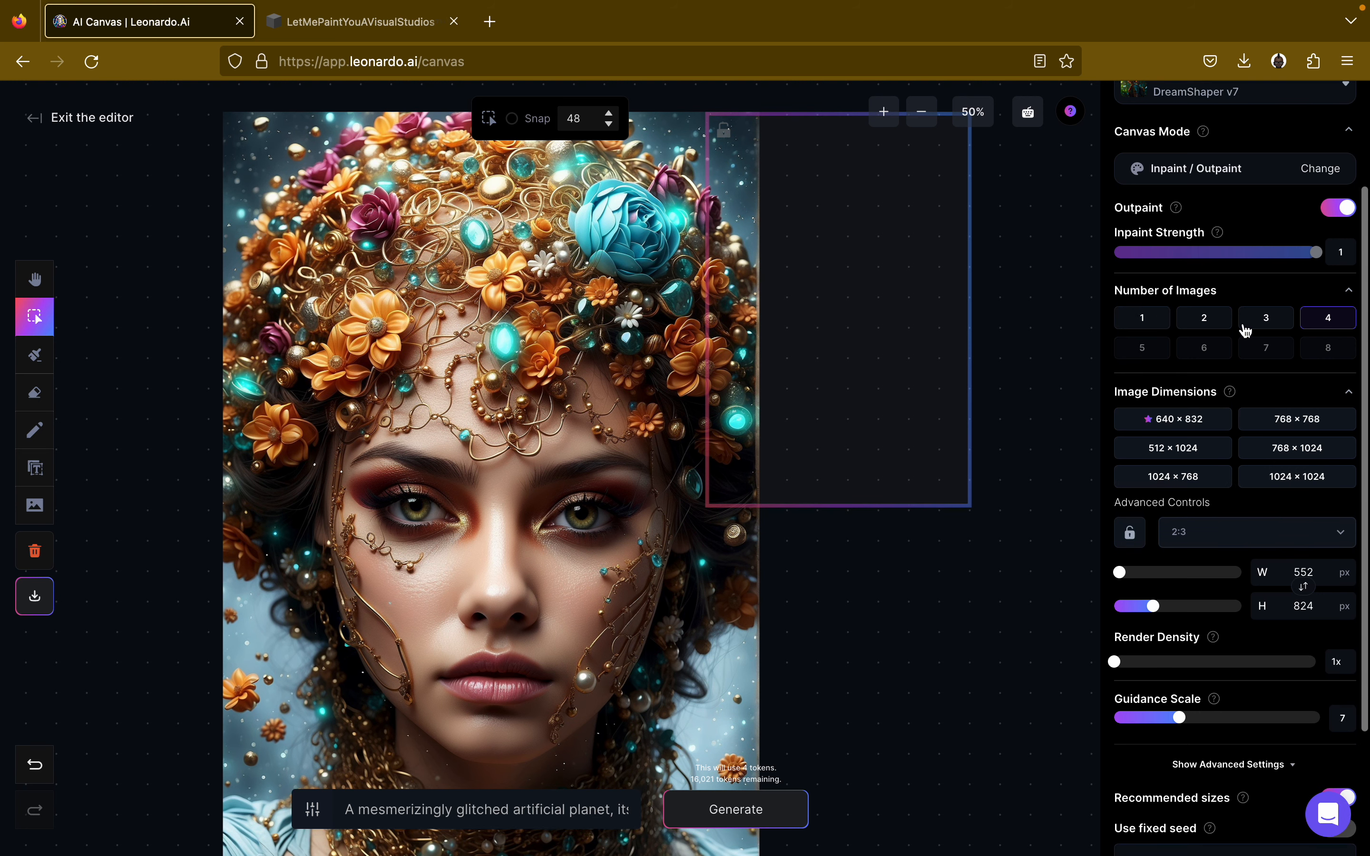
left_click(1253, 319)
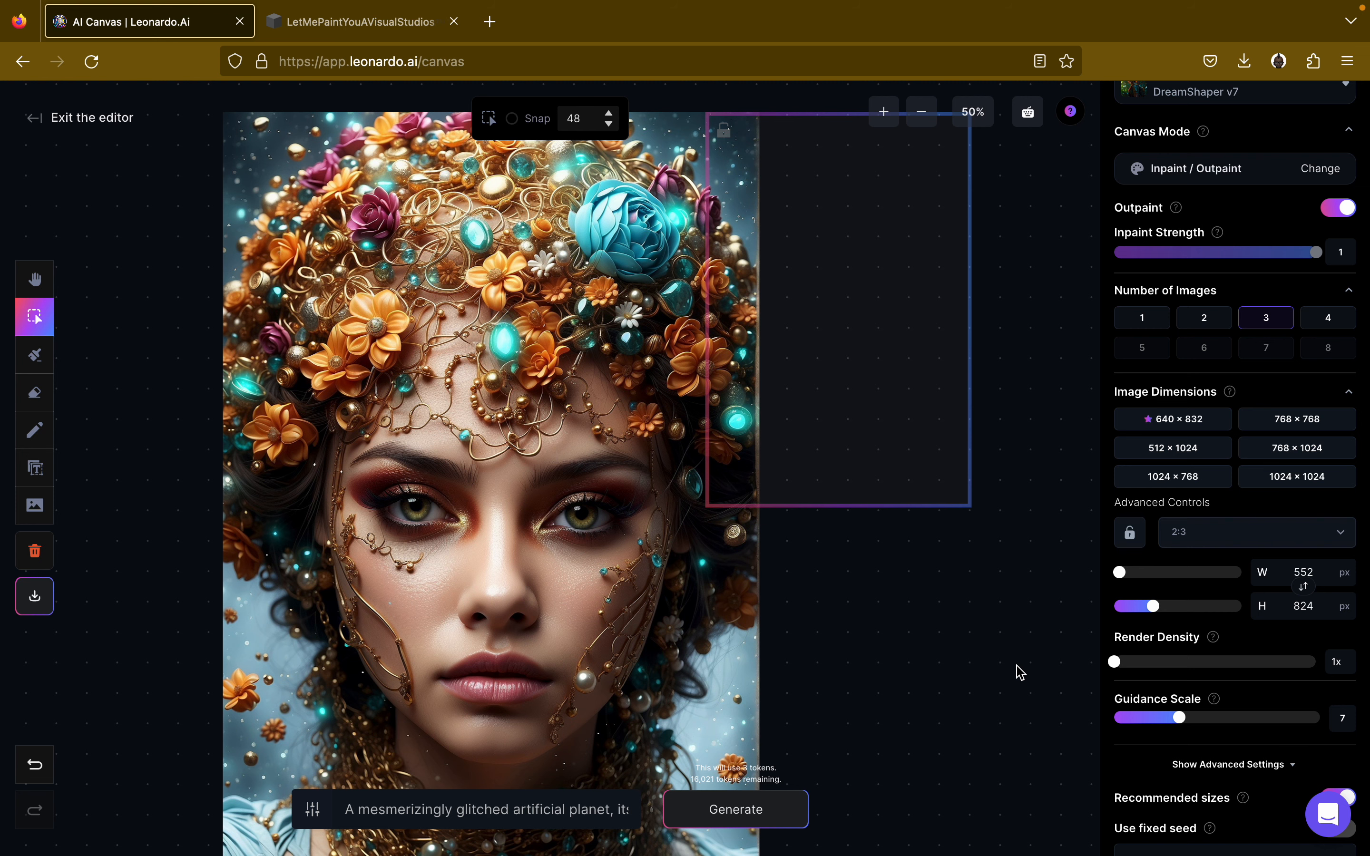
Check the help notes on guidance scale and render density, and set the render density to 4x.
scroll(1019, 673, "down", 1)
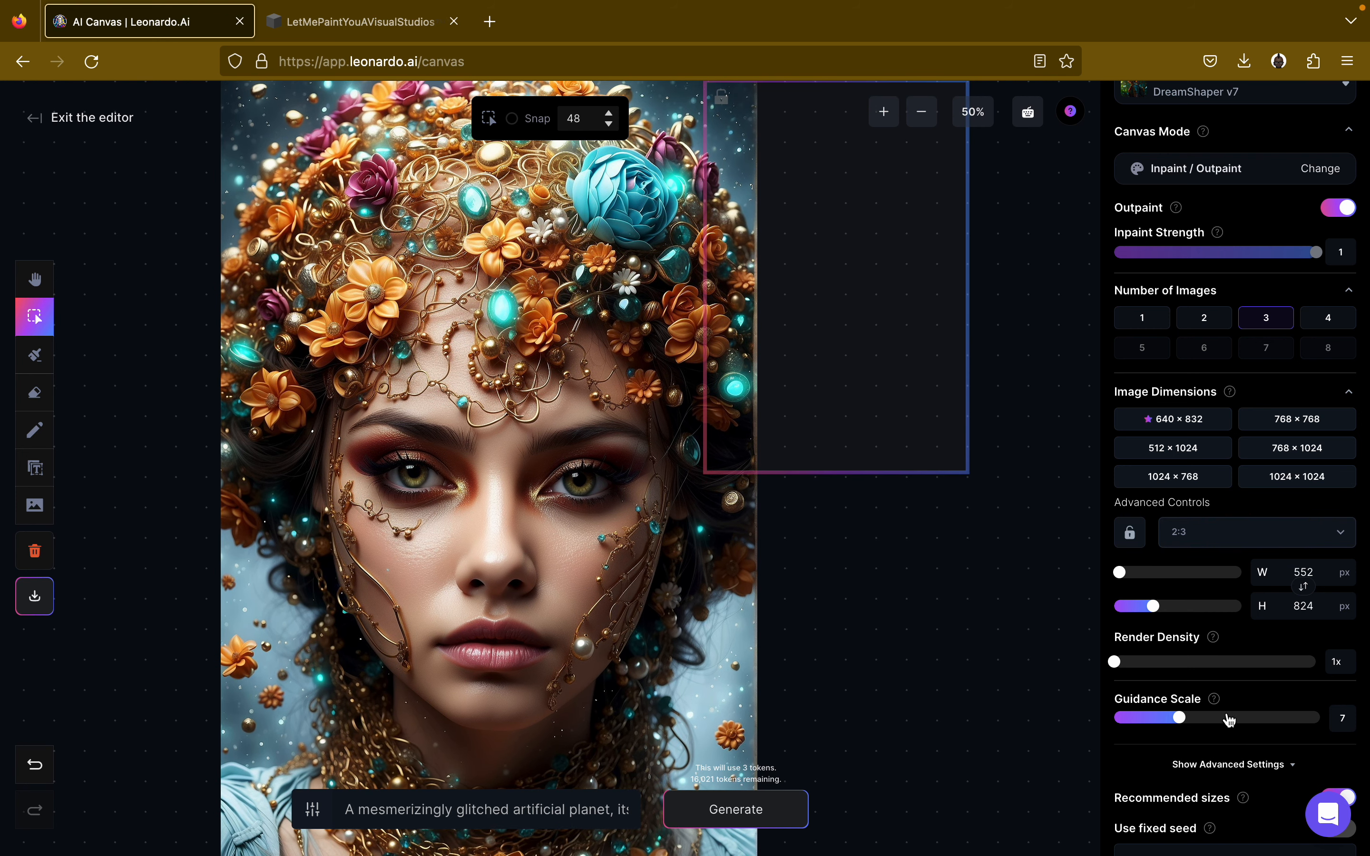
mouse_move(1216, 703)
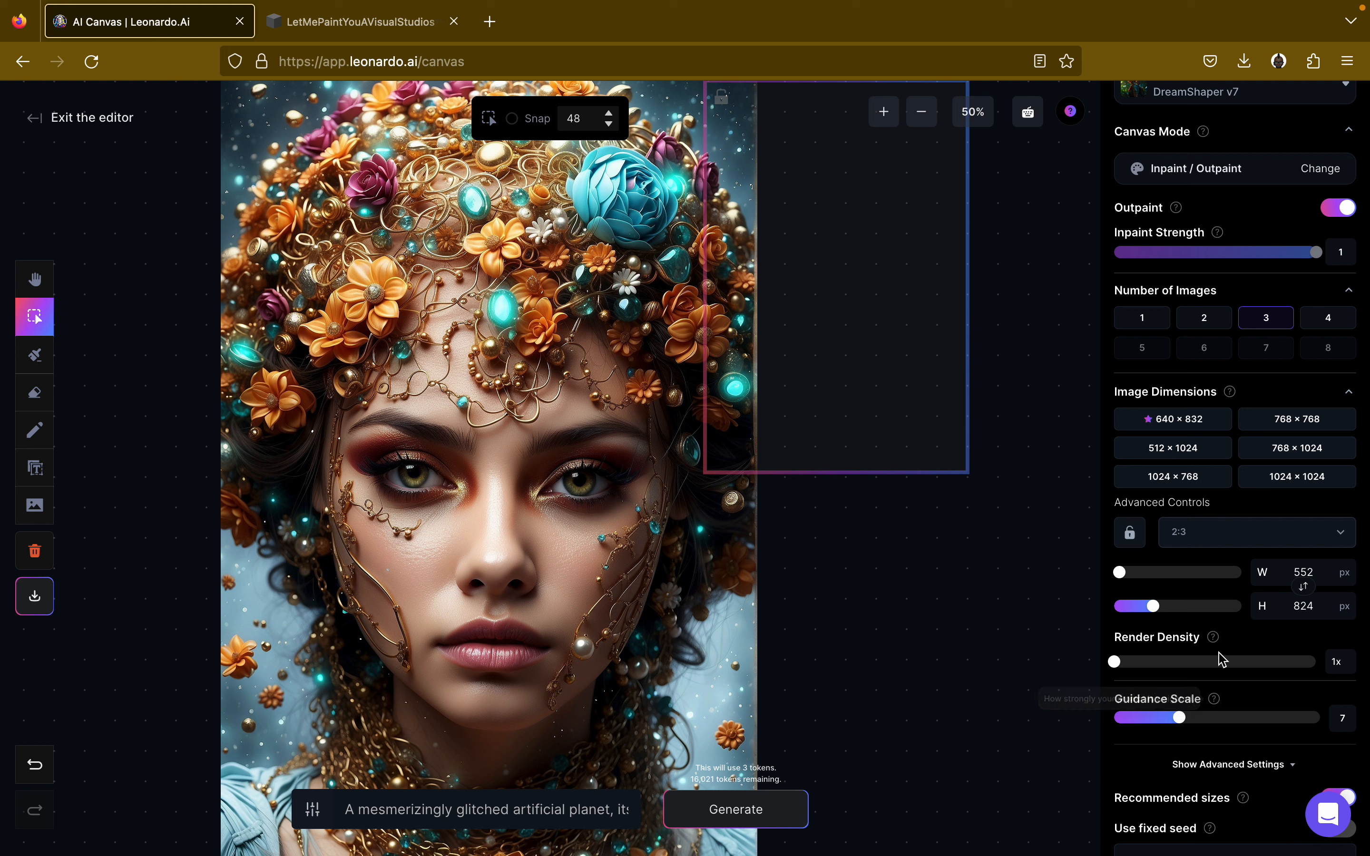
mouse_move(1215, 642)
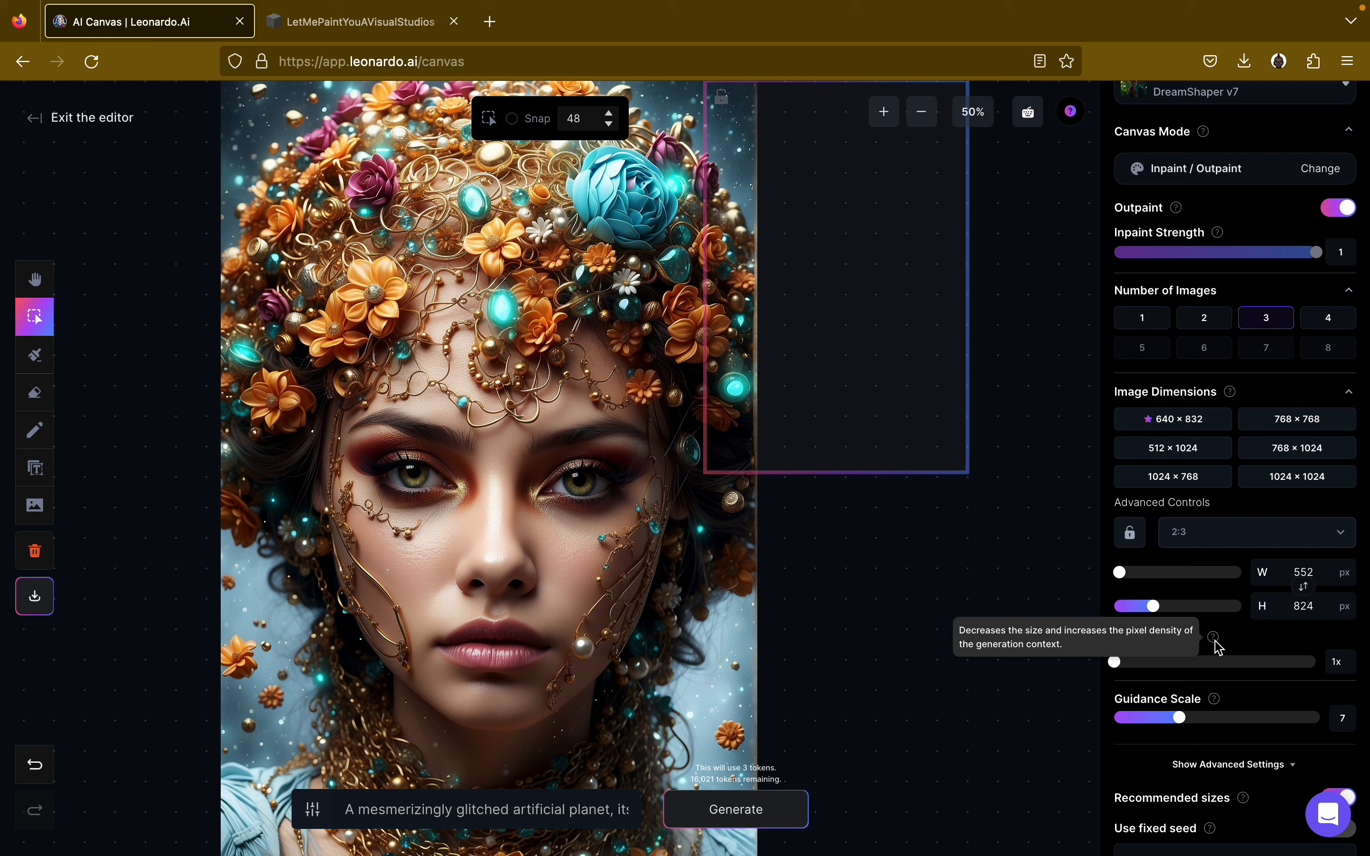
left_click_drag(1115, 666, 1305, 688)
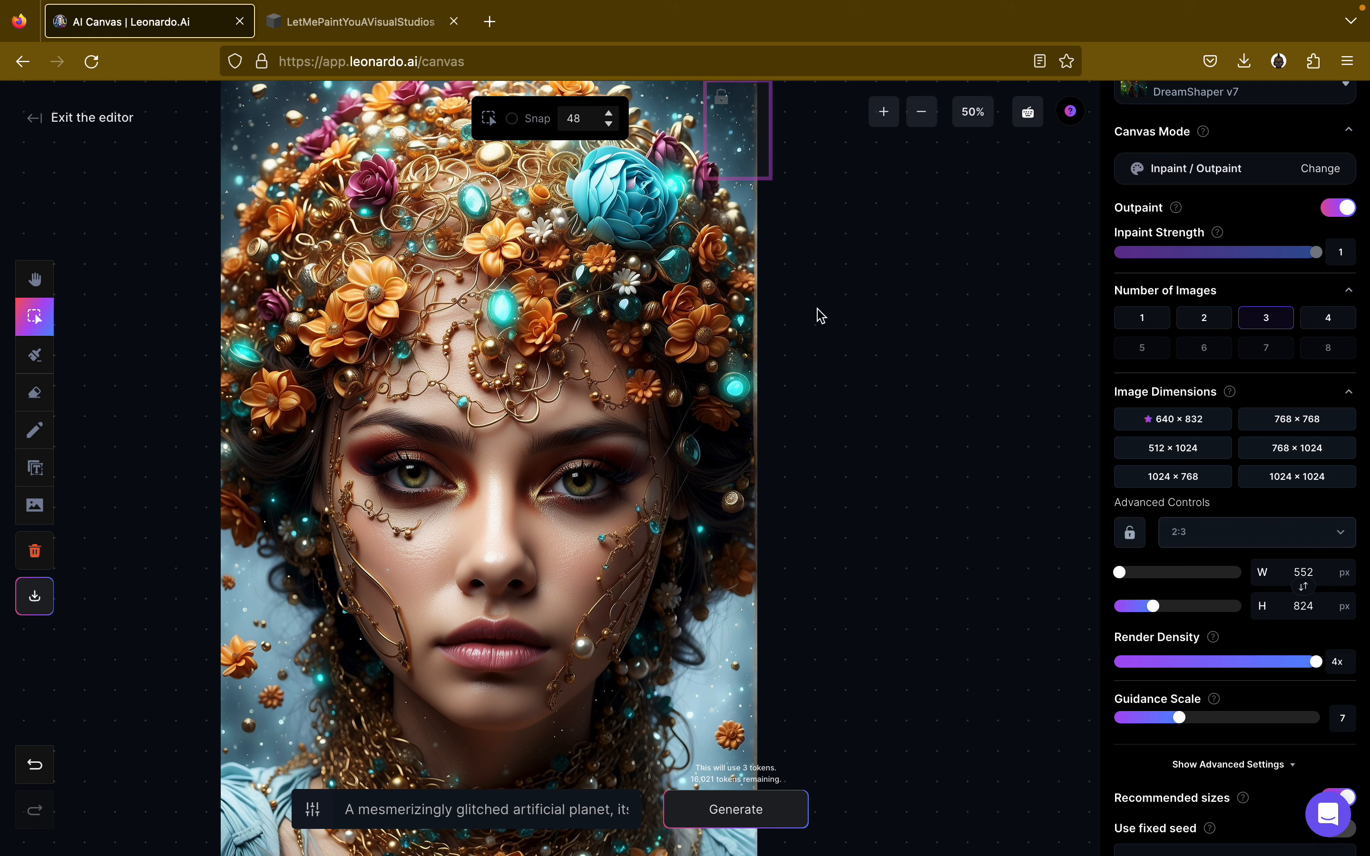
scroll(930, 591, "up", 1)
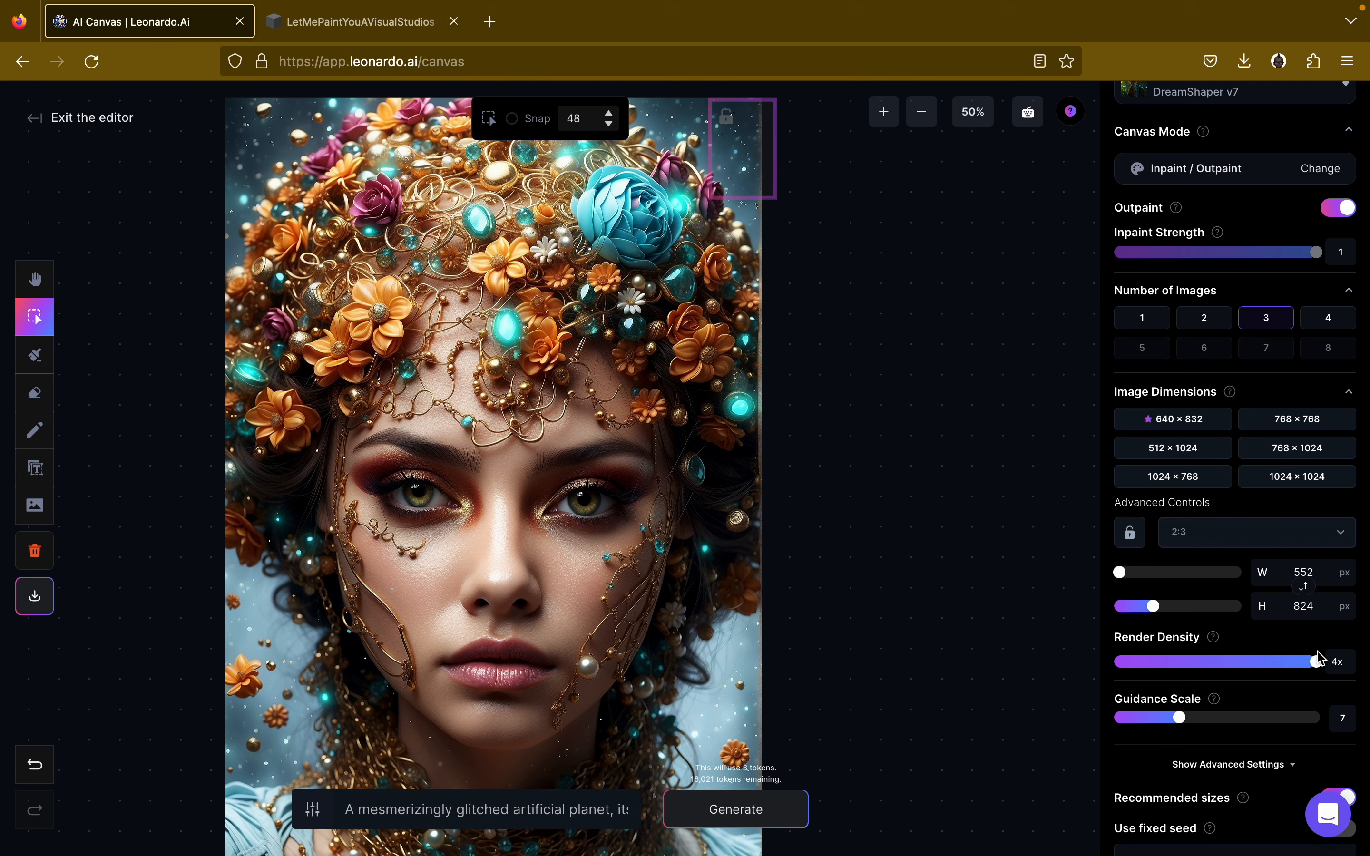
Set the render density to 1x and the generation frame's aspect ratio to 9:16.
left_click_drag(1314, 661, 1085, 667)
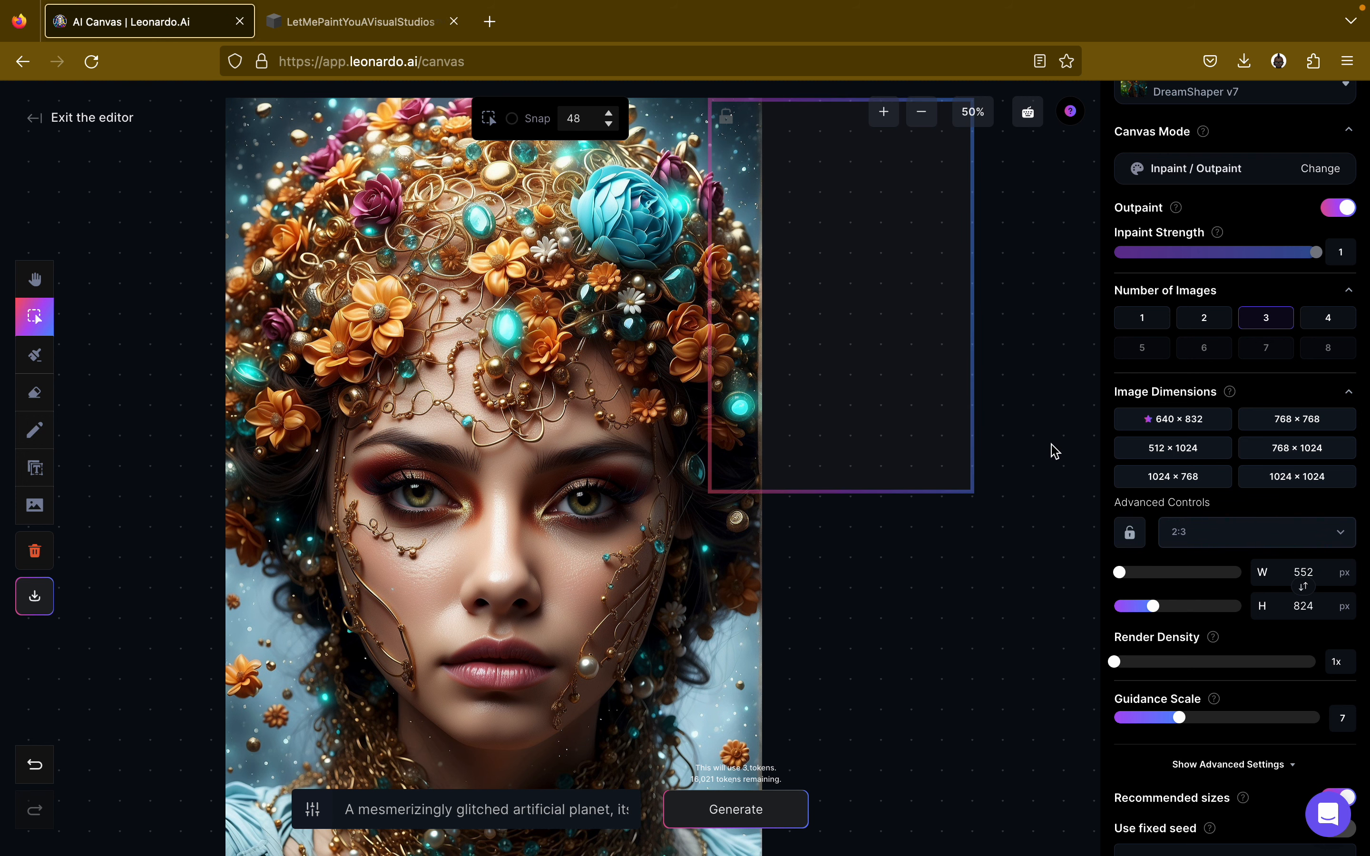
scroll(1037, 559, "down", 2)
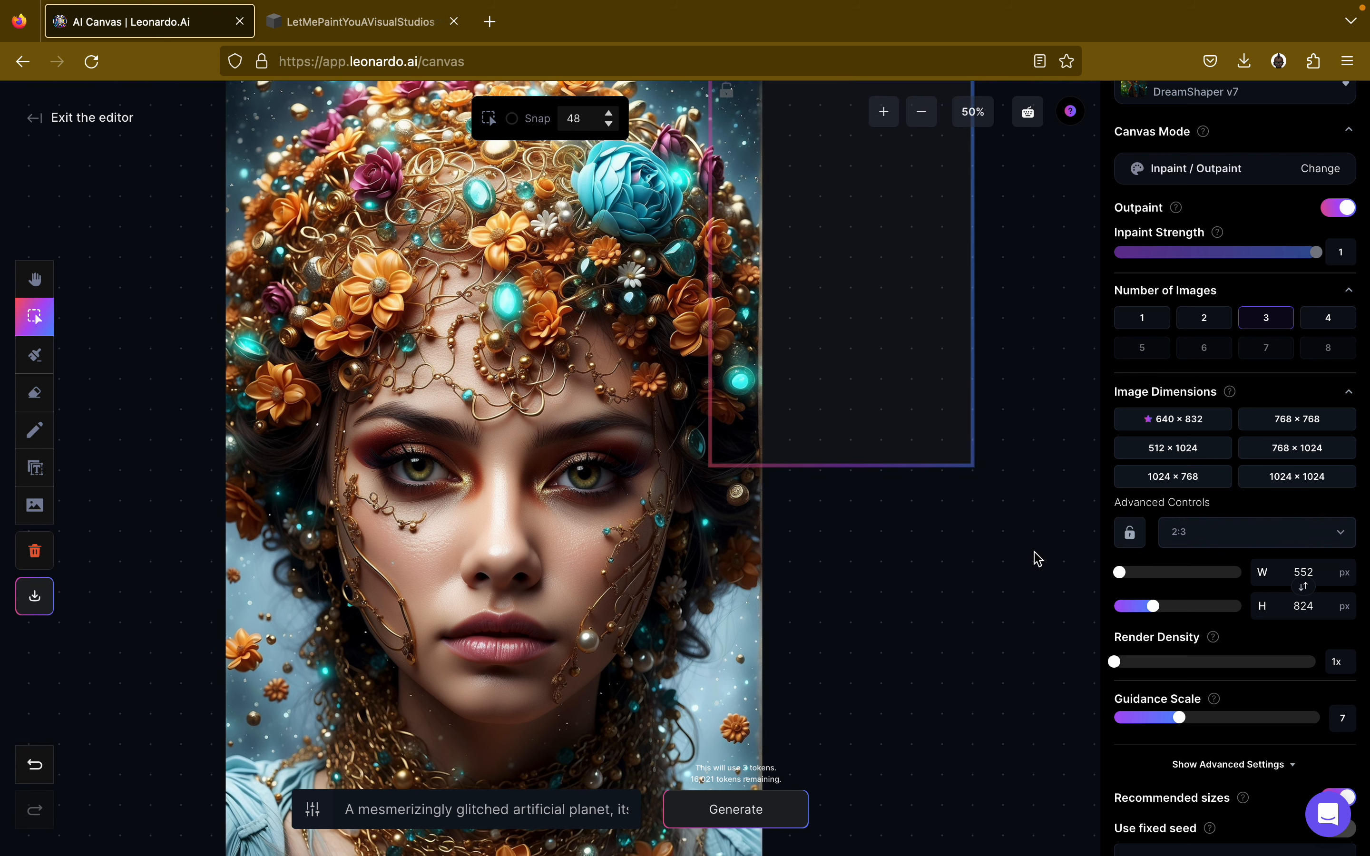
left_click(1211, 544)
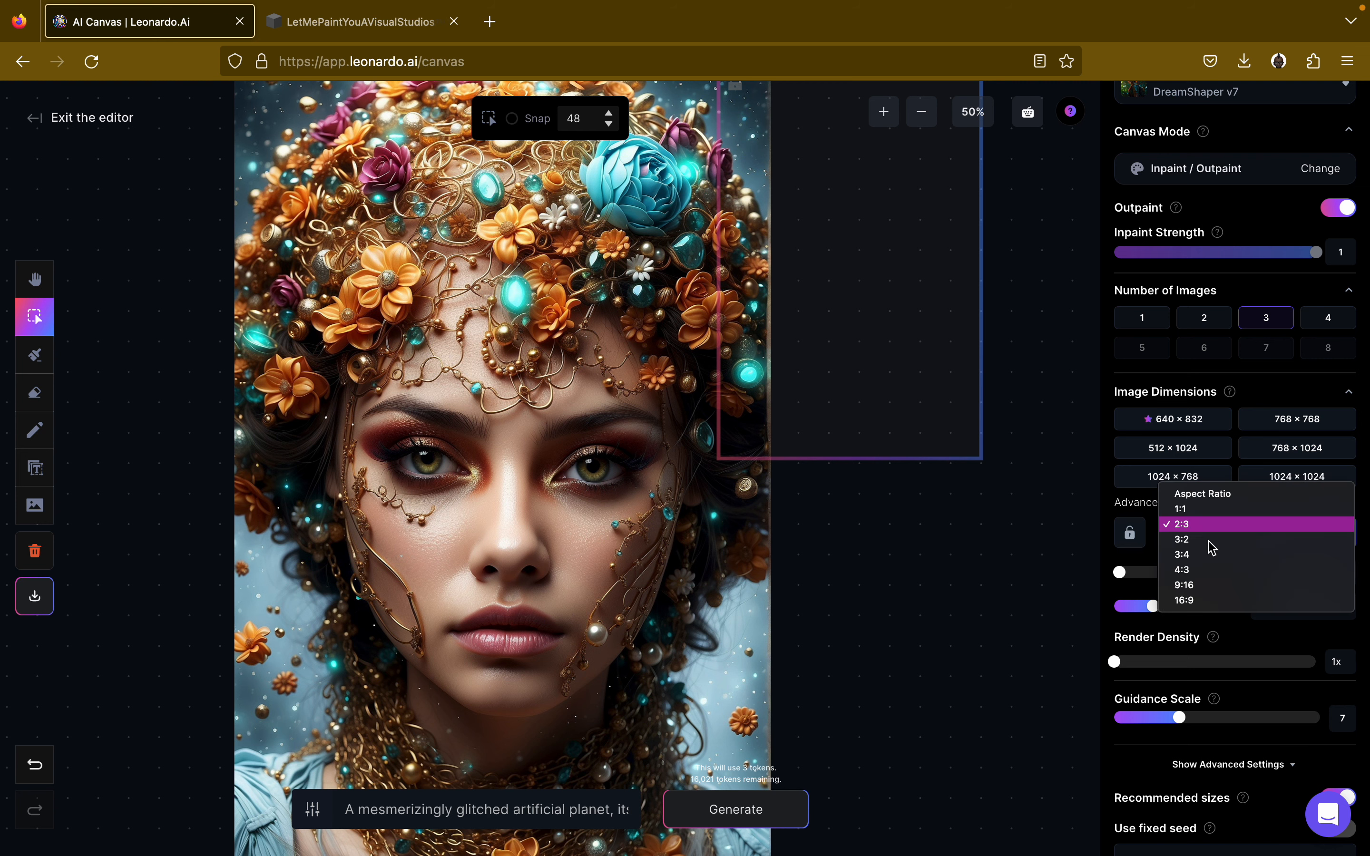
left_click(1209, 587)
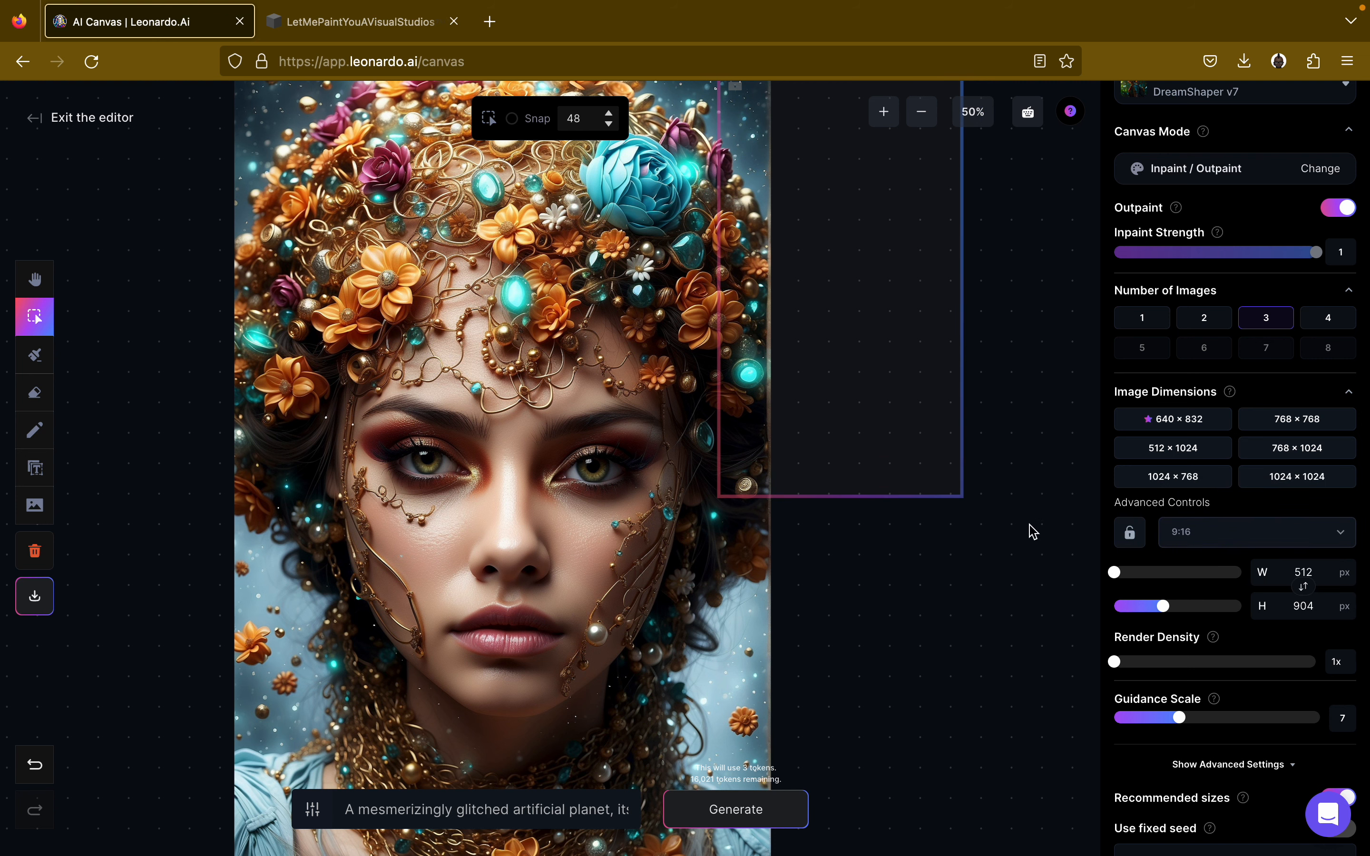
scroll(1034, 531, "up", 2)
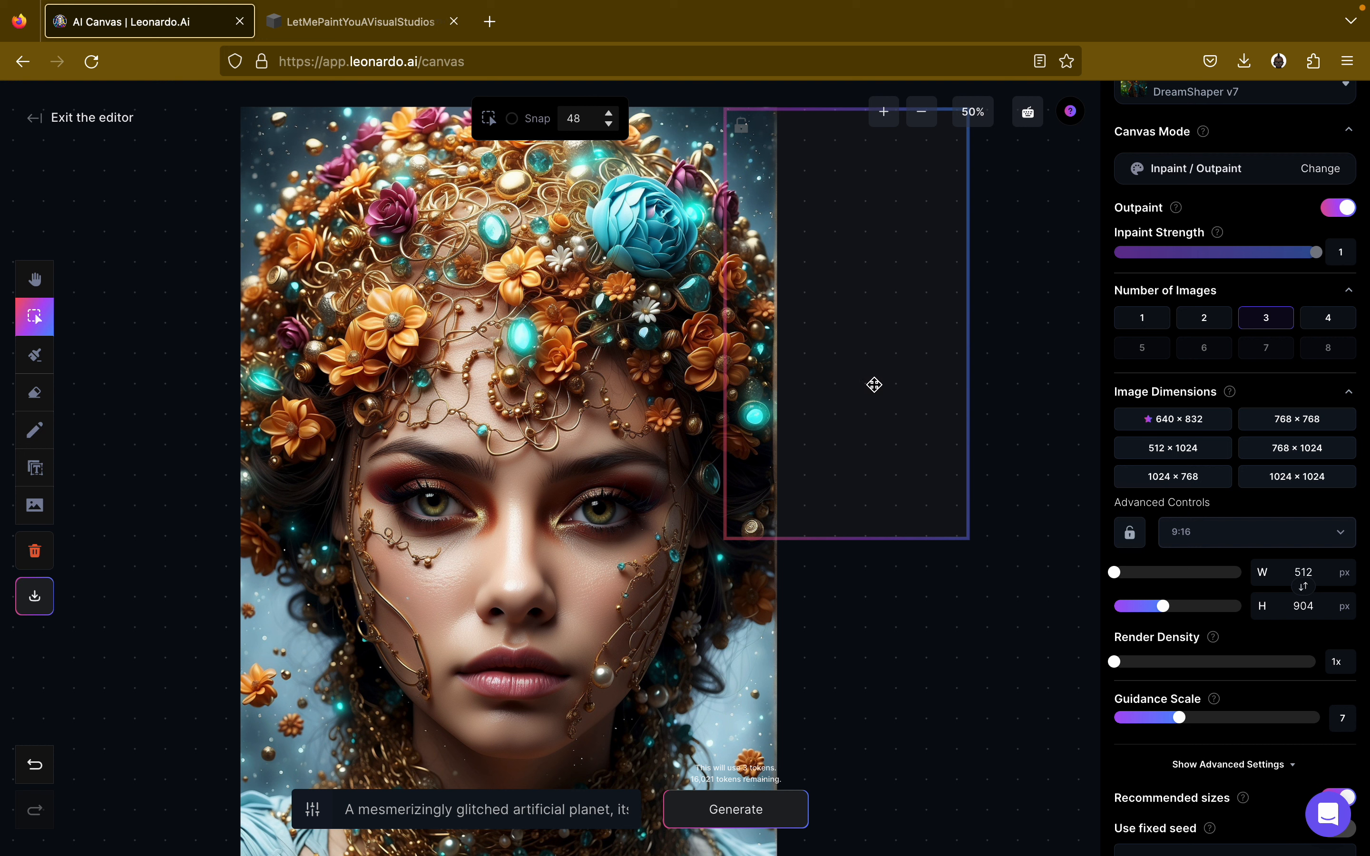
Move the generation frame outward until it barely overlaps the portrait's right edge, keeping its top aligned with the image.
left_click_drag(874, 384, 924, 387)
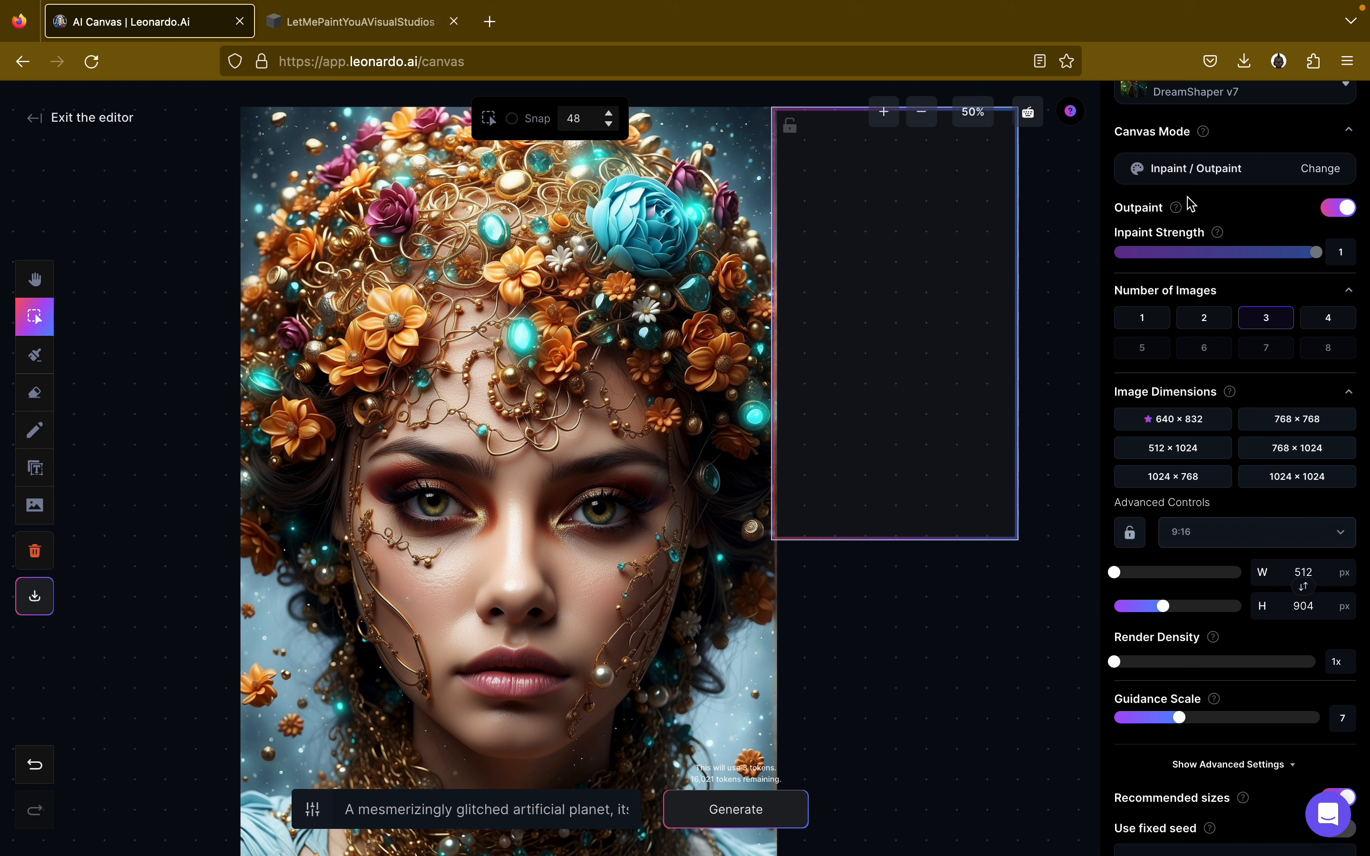
scroll(1191, 204, "up", 3)
scroll(1060, 348, "down", 3)
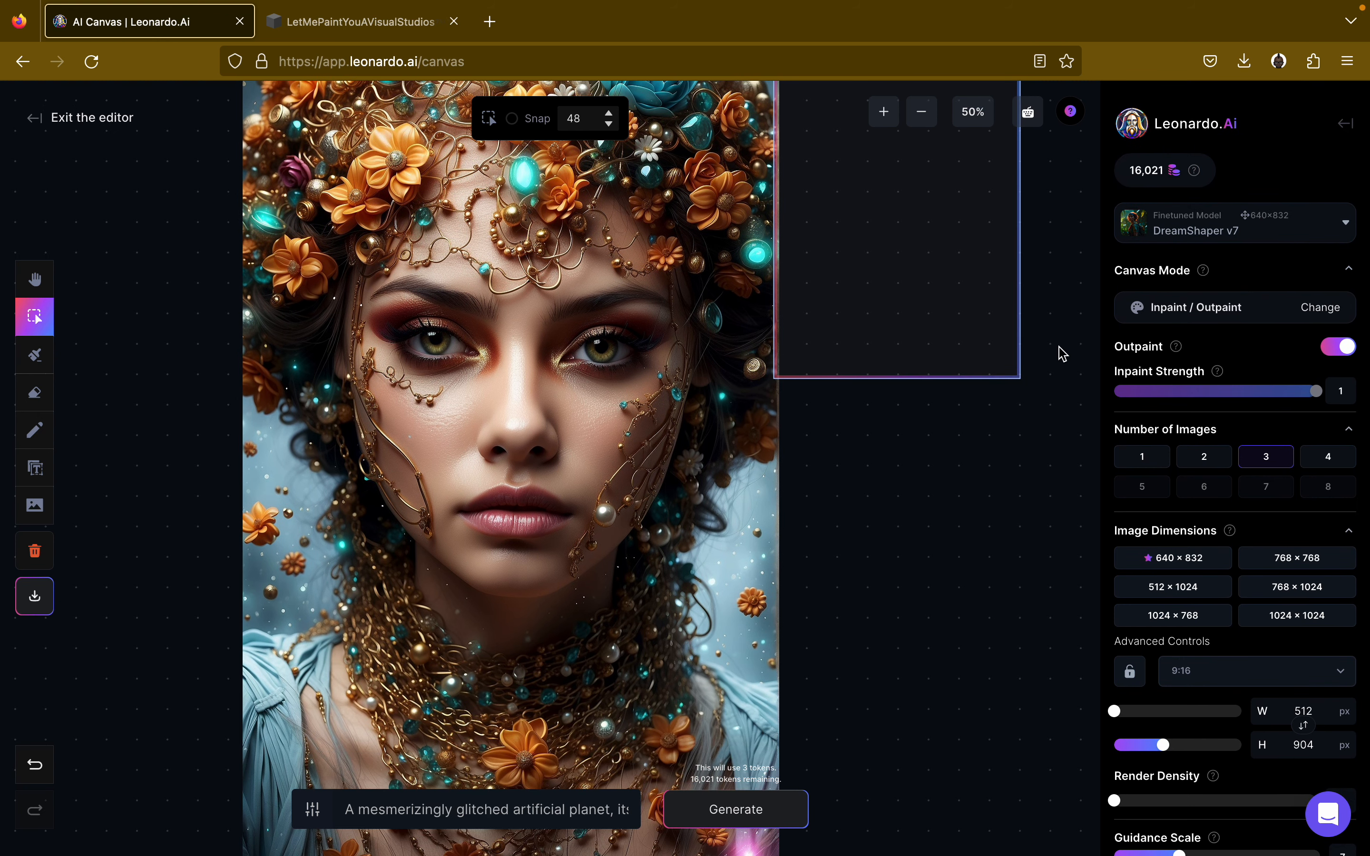
scroll(1061, 348, "down", 1)
scroll(1060, 348, "up", 1)
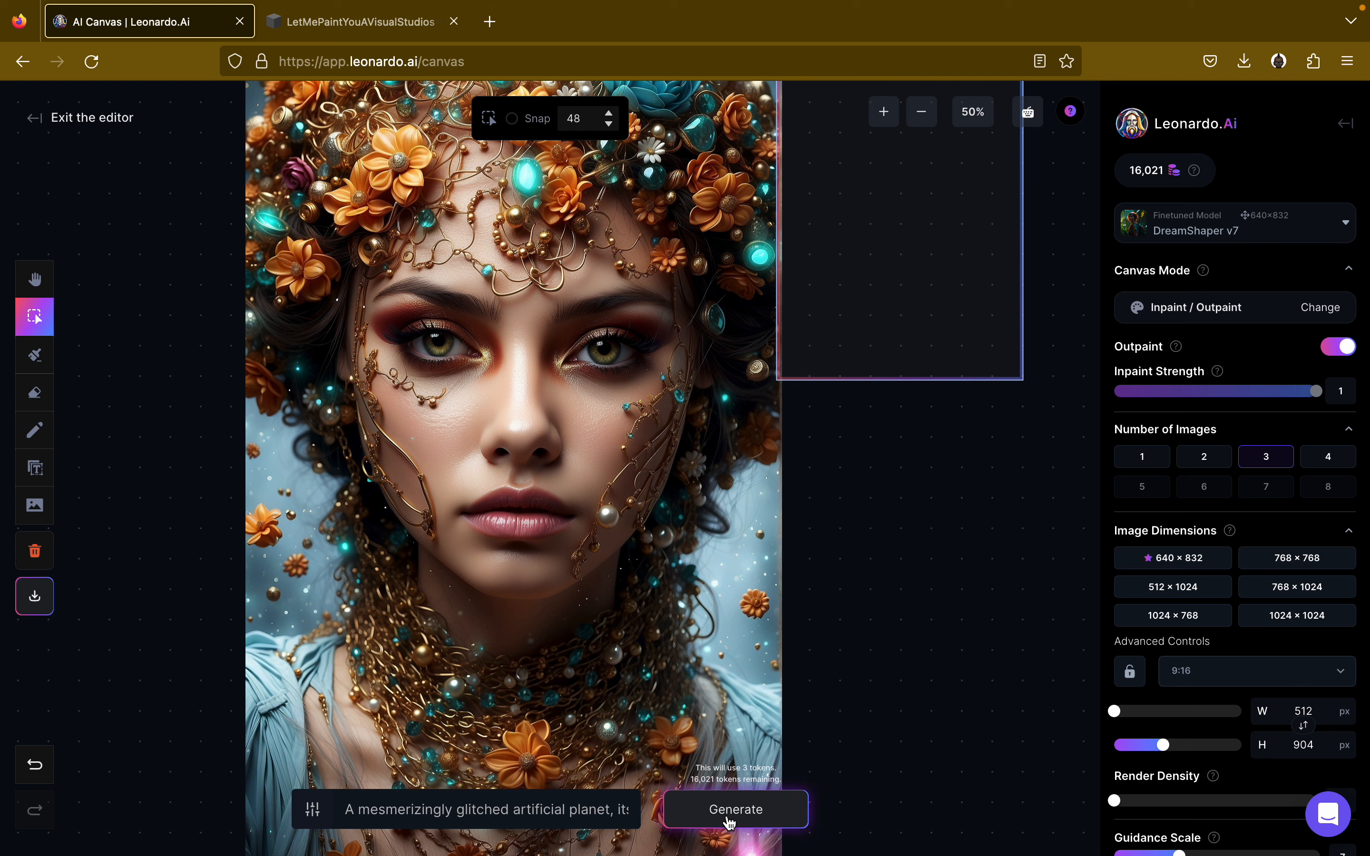
Generate three outpainted variants with DreamShaper v7 in the frame, browse through all of them, and discard them.
left_click(730, 822)
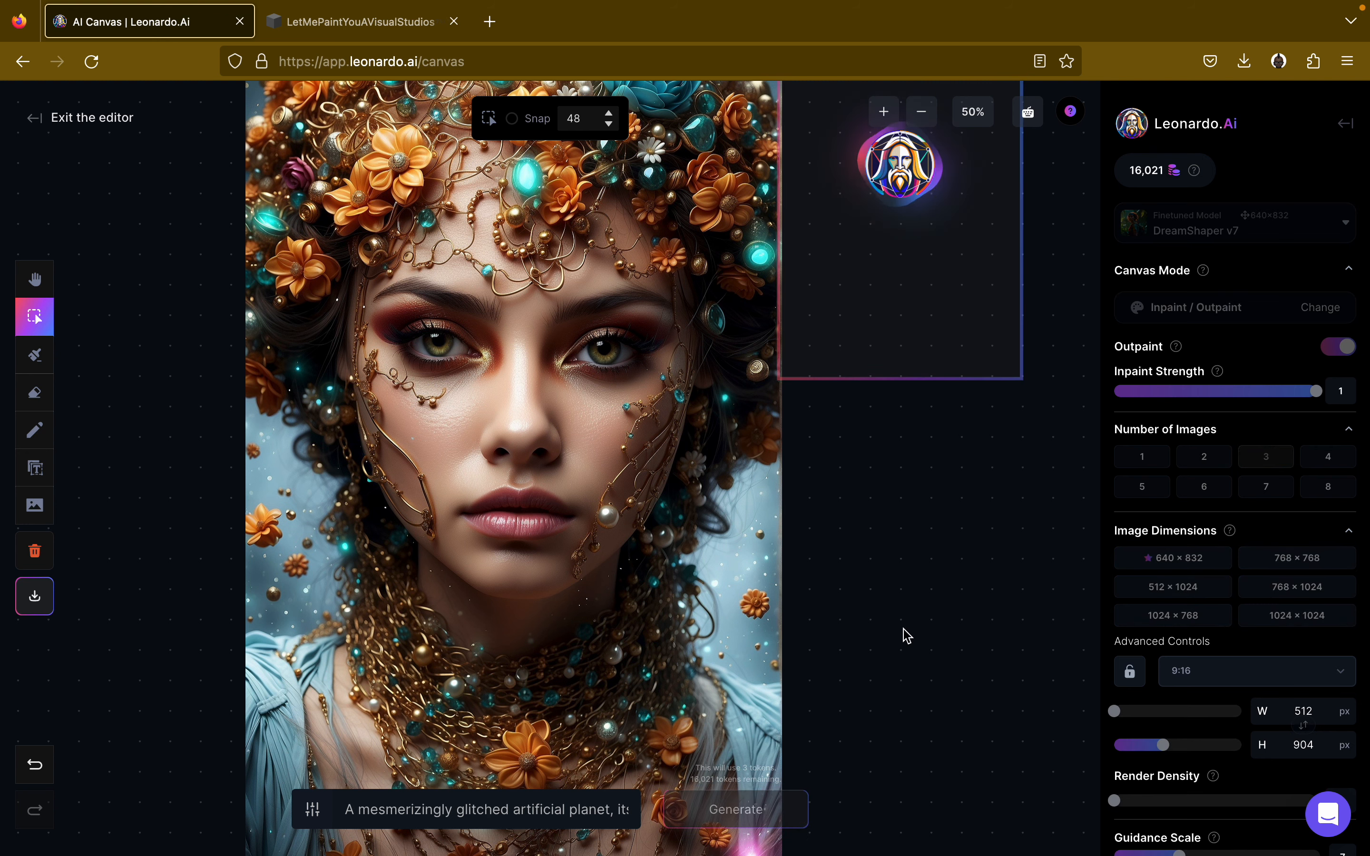
scroll(903, 630, "up", 2)
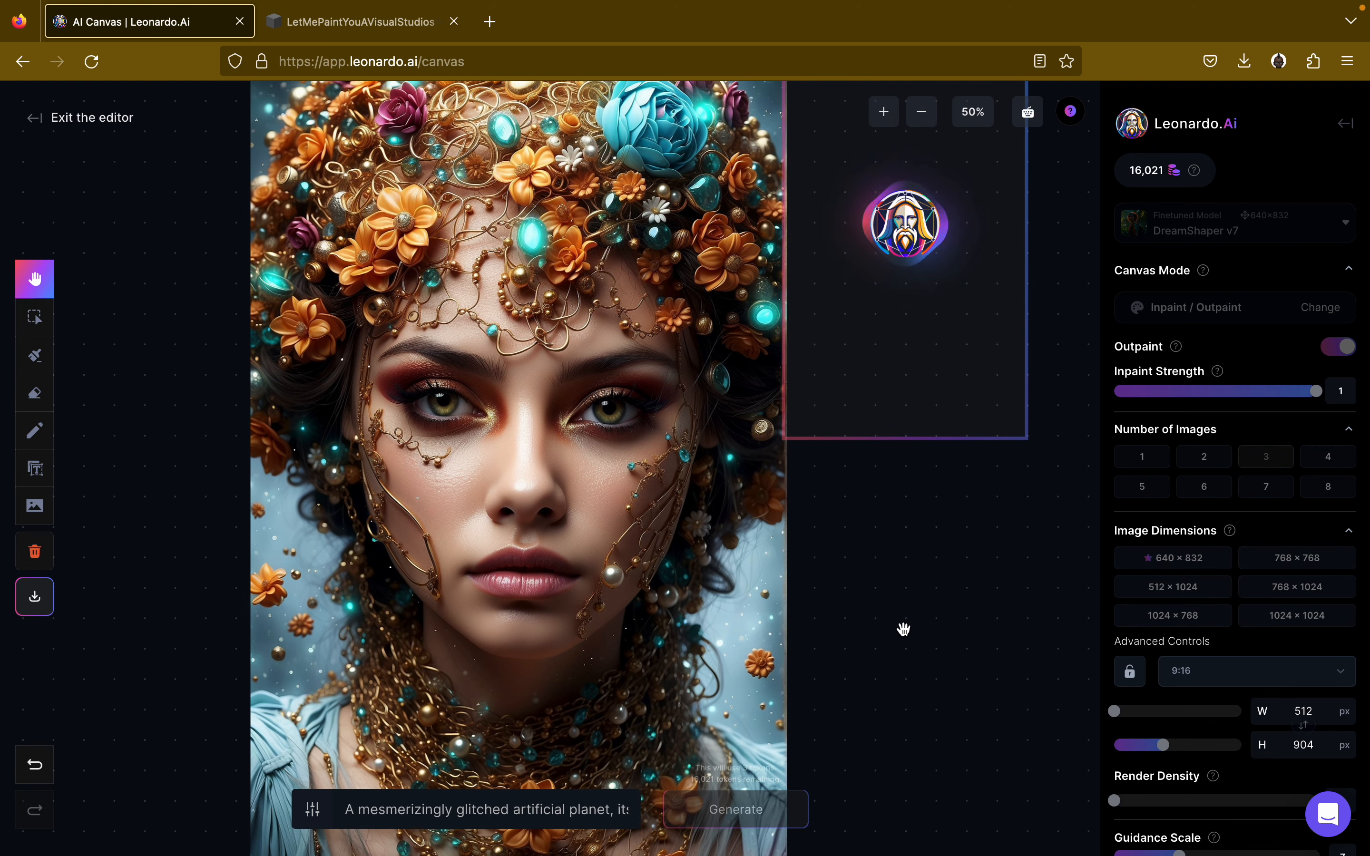
scroll(904, 630, "up", 3)
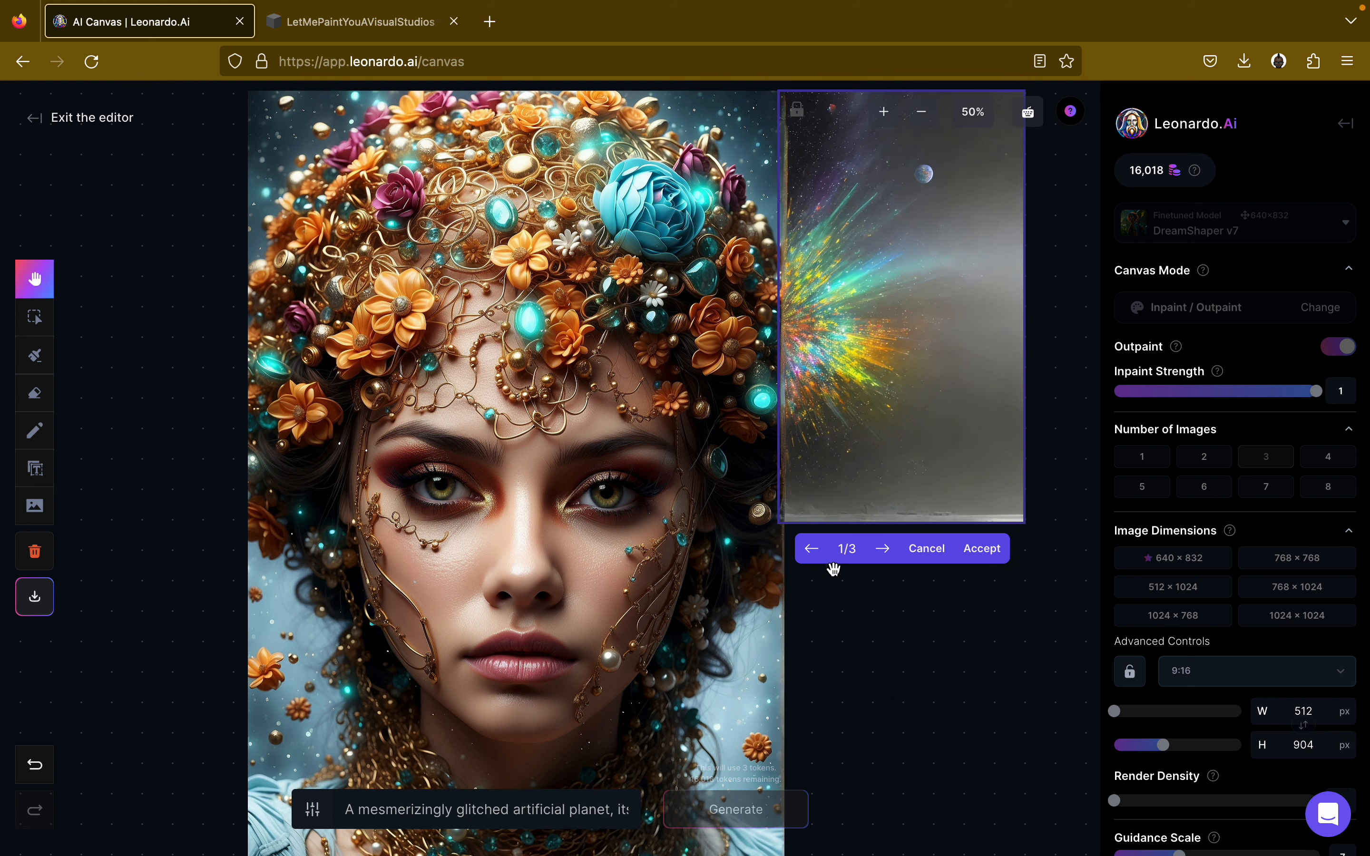
left_click(887, 557)
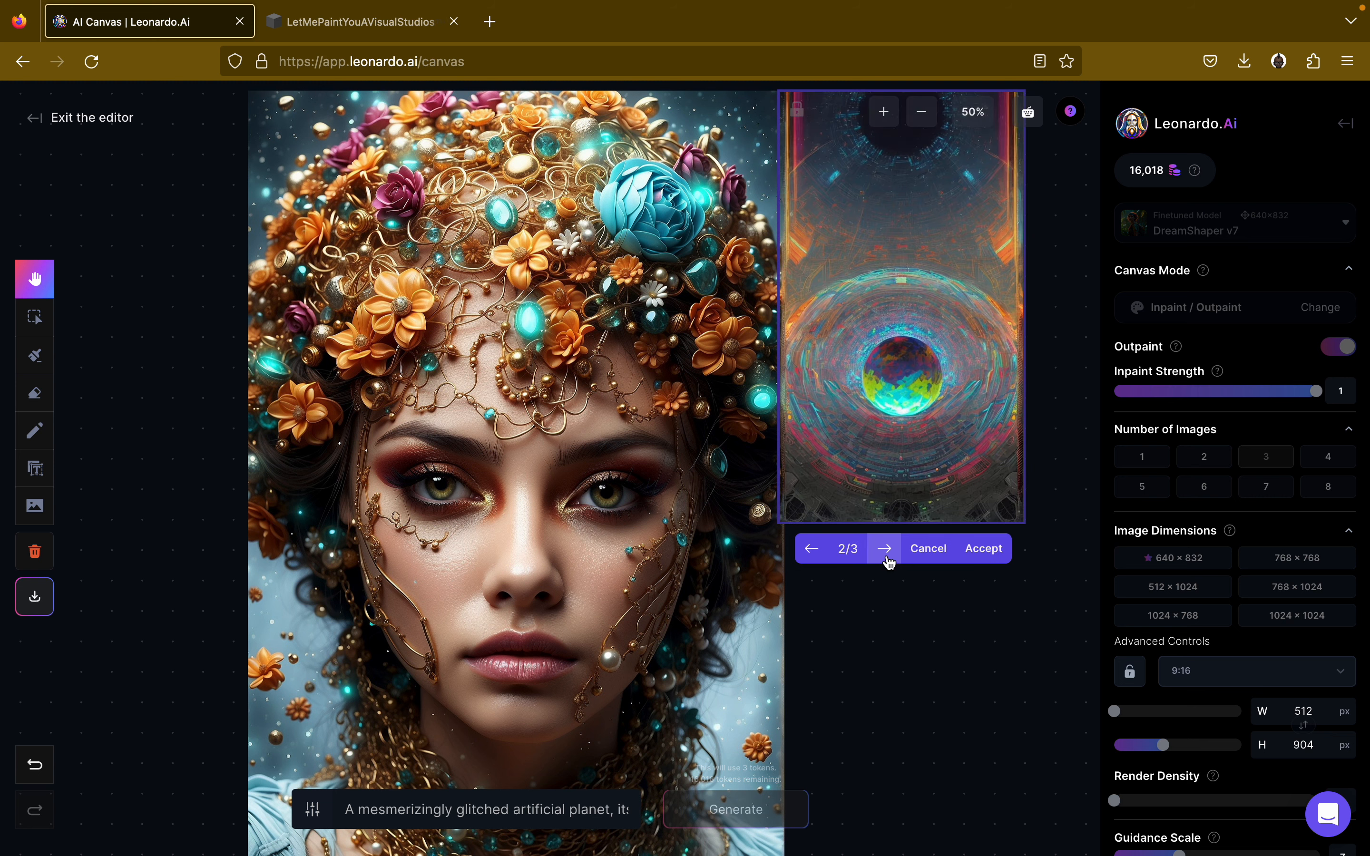
left_click(887, 550)
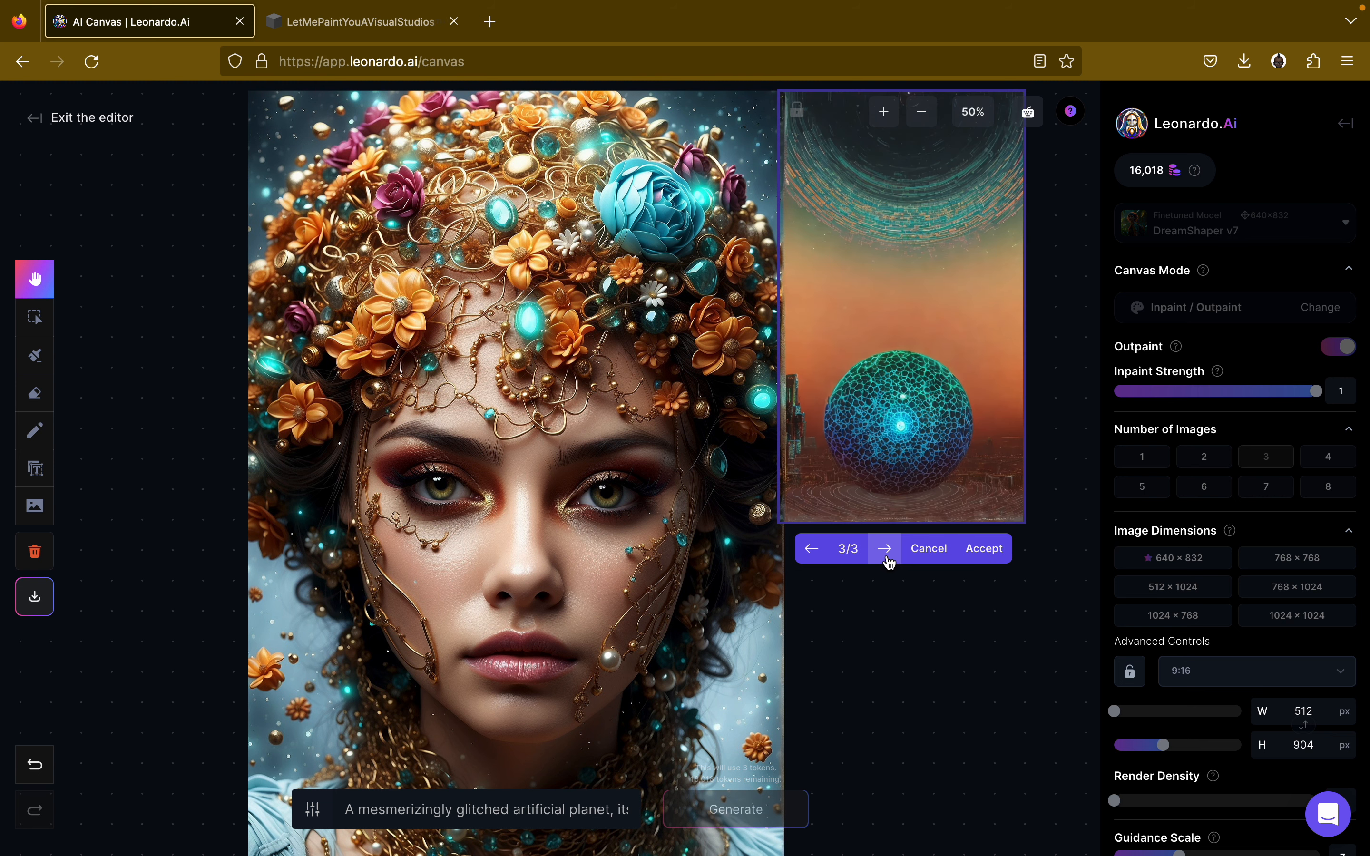
left_click(925, 548)
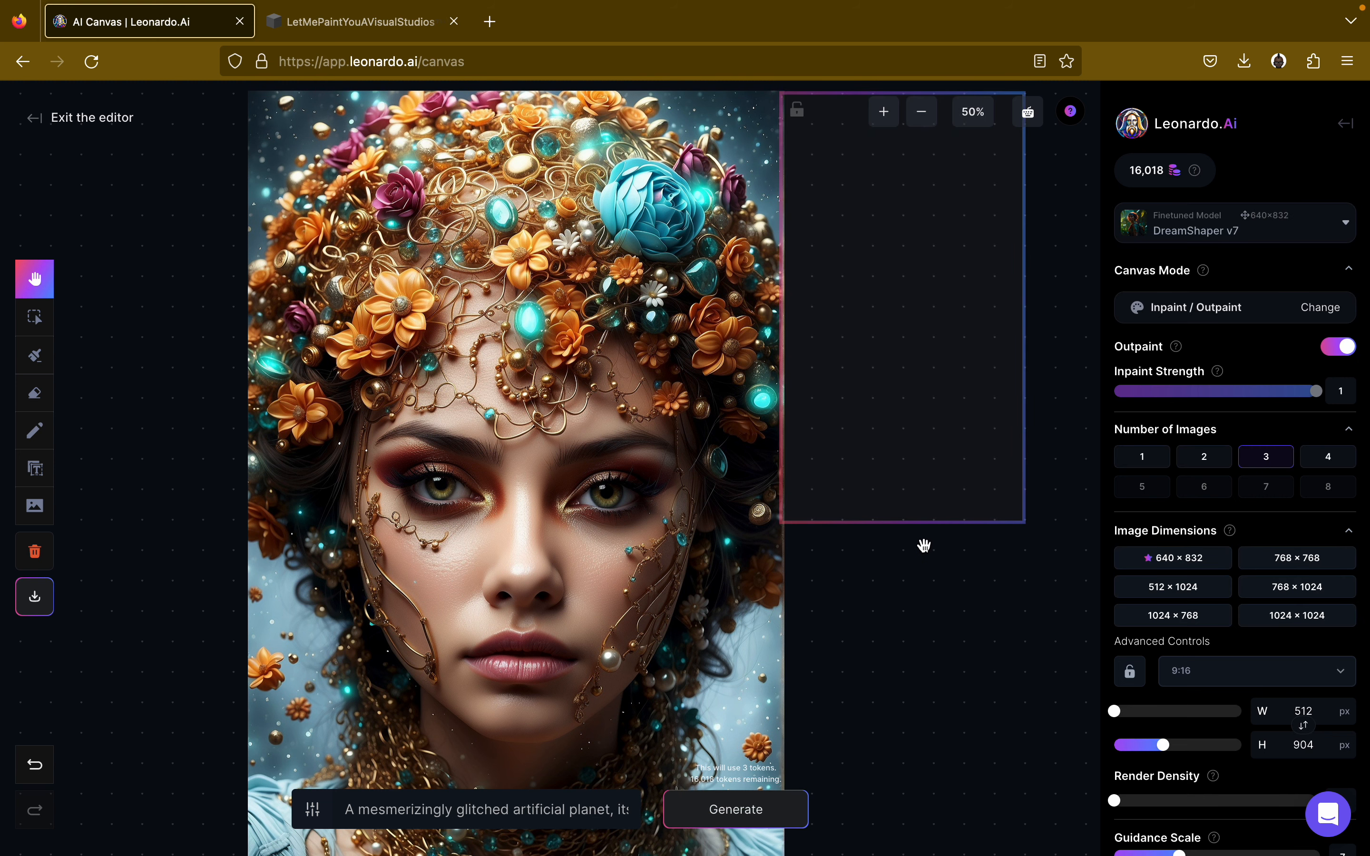
Review the available canvas modes without changing the mode, and check the help notes on Outpaint and Inpaint Strength.
left_click(1285, 310)
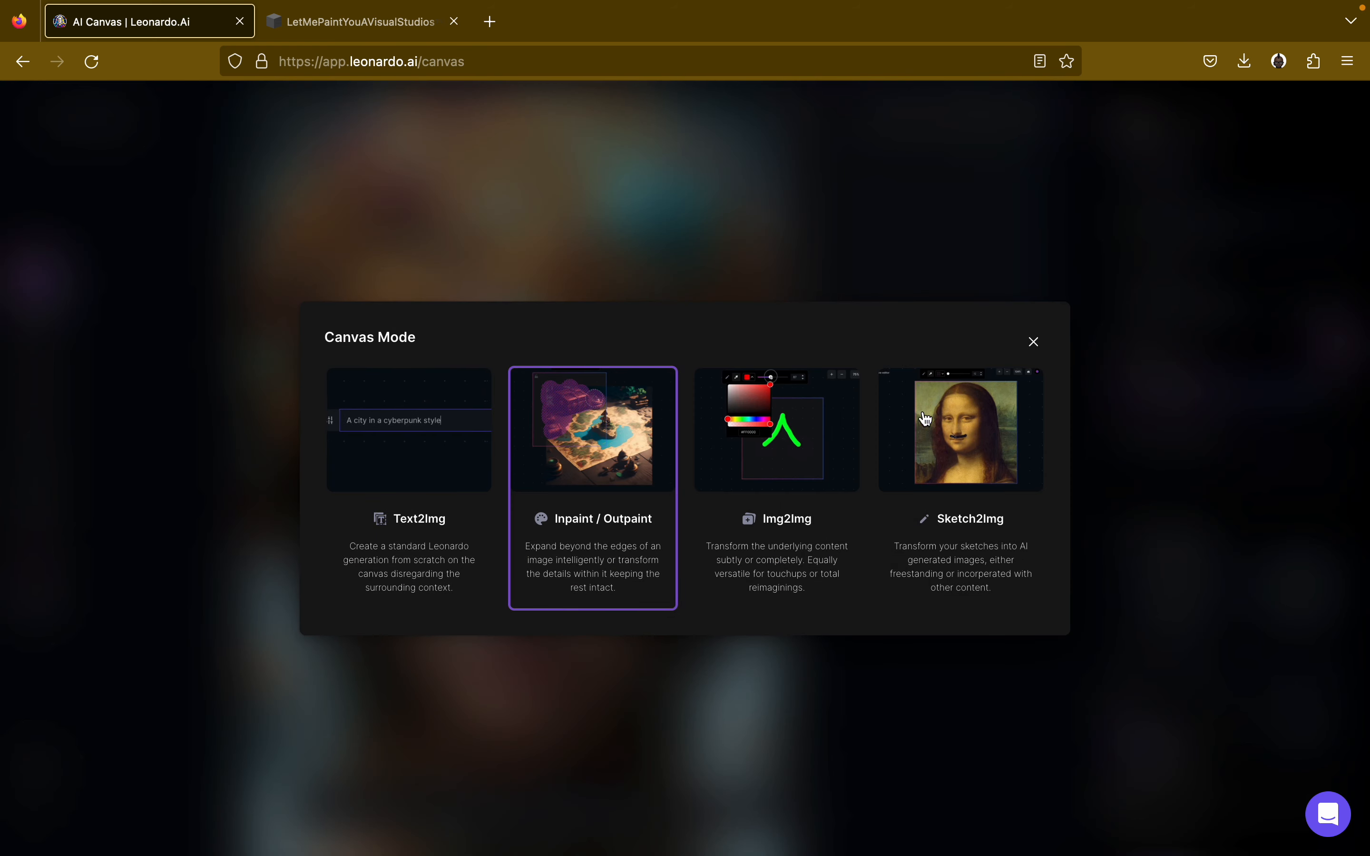
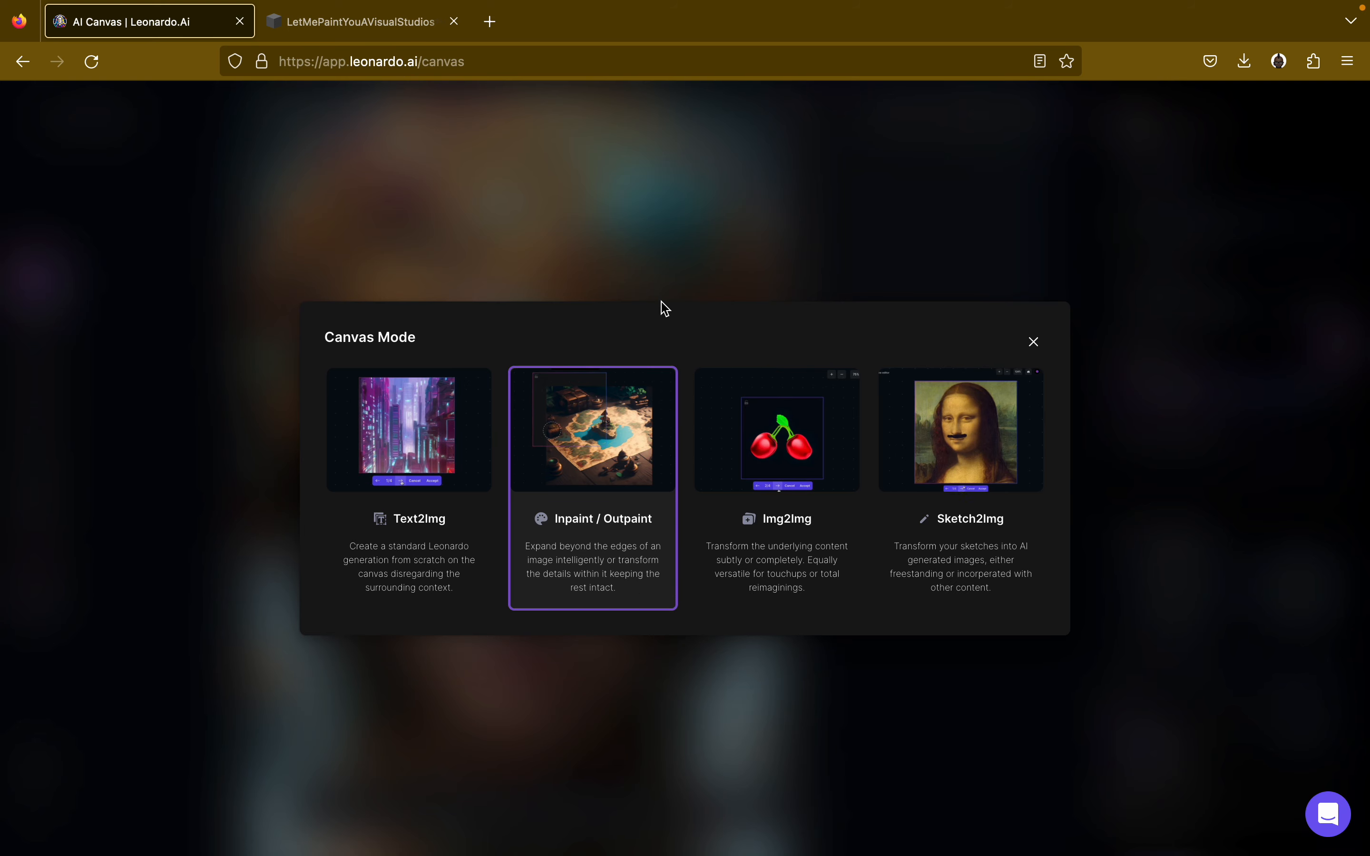
left_click(663, 238)
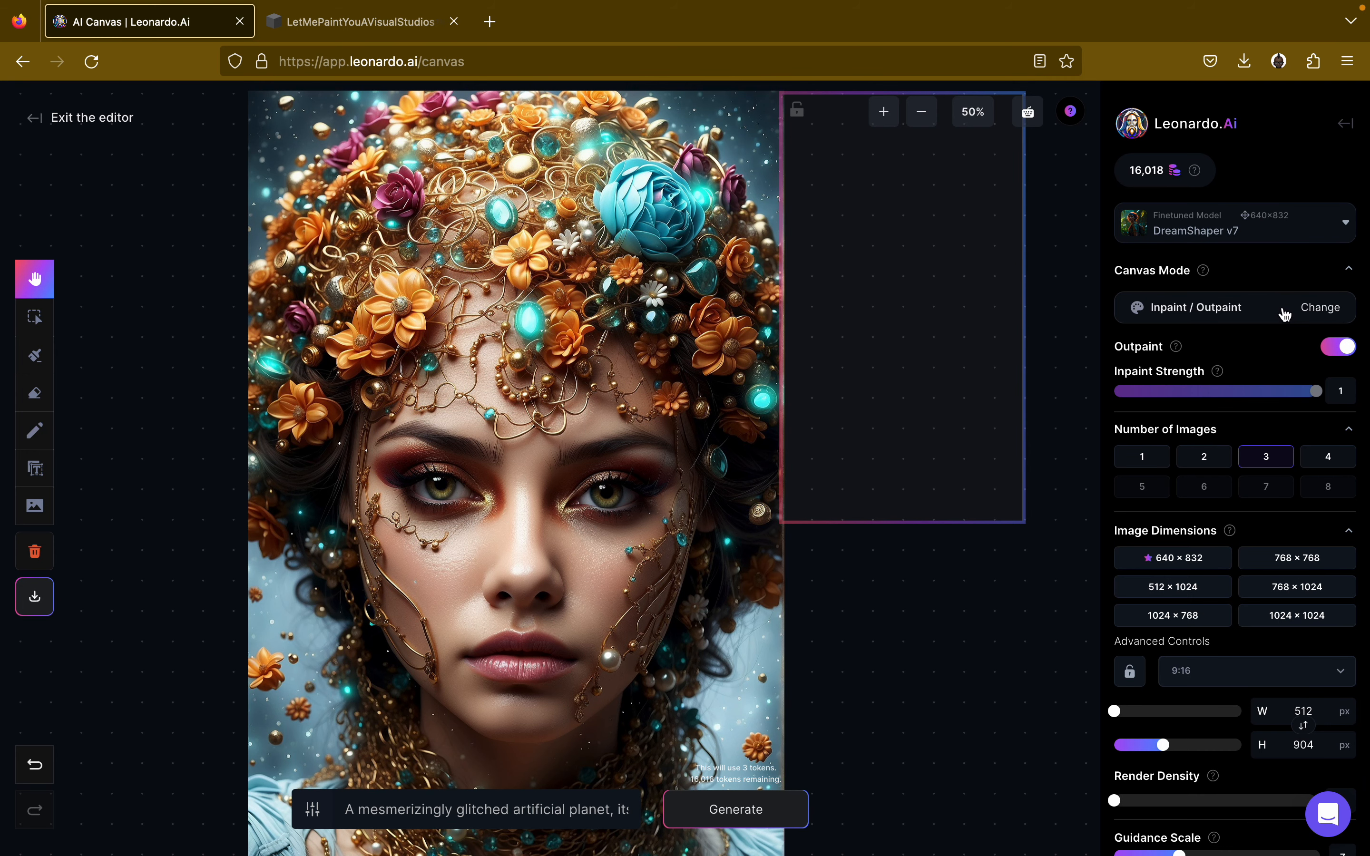
mouse_move(1183, 350)
mouse_move(1217, 372)
Turn off Outpaint with the inpaint strength at 0.2, and change the finetuned model to Absolute Reality v1.6.
left_click(1339, 355)
left_click(1317, 397)
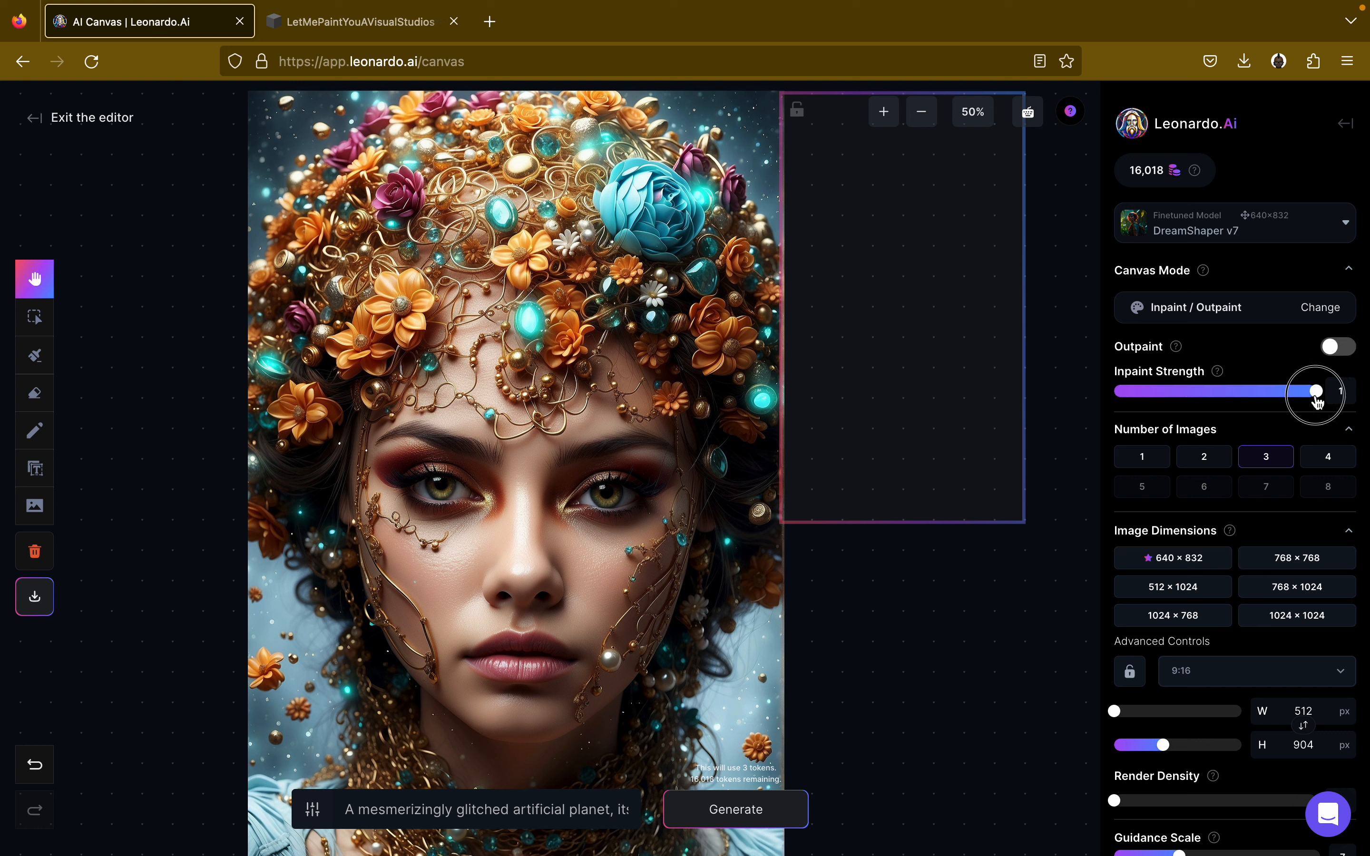
left_click_drag(1318, 399, 1114, 404)
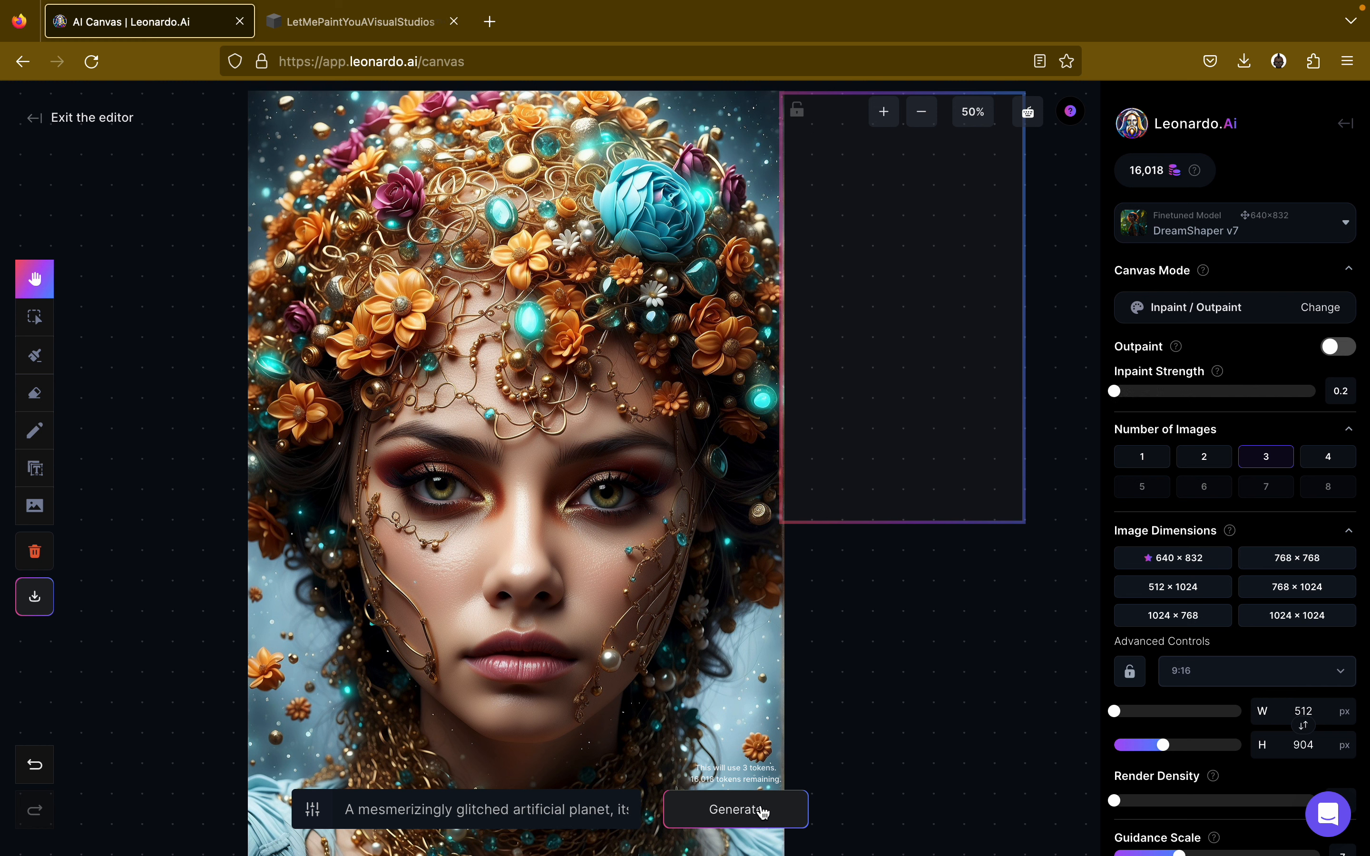
left_click(1331, 226)
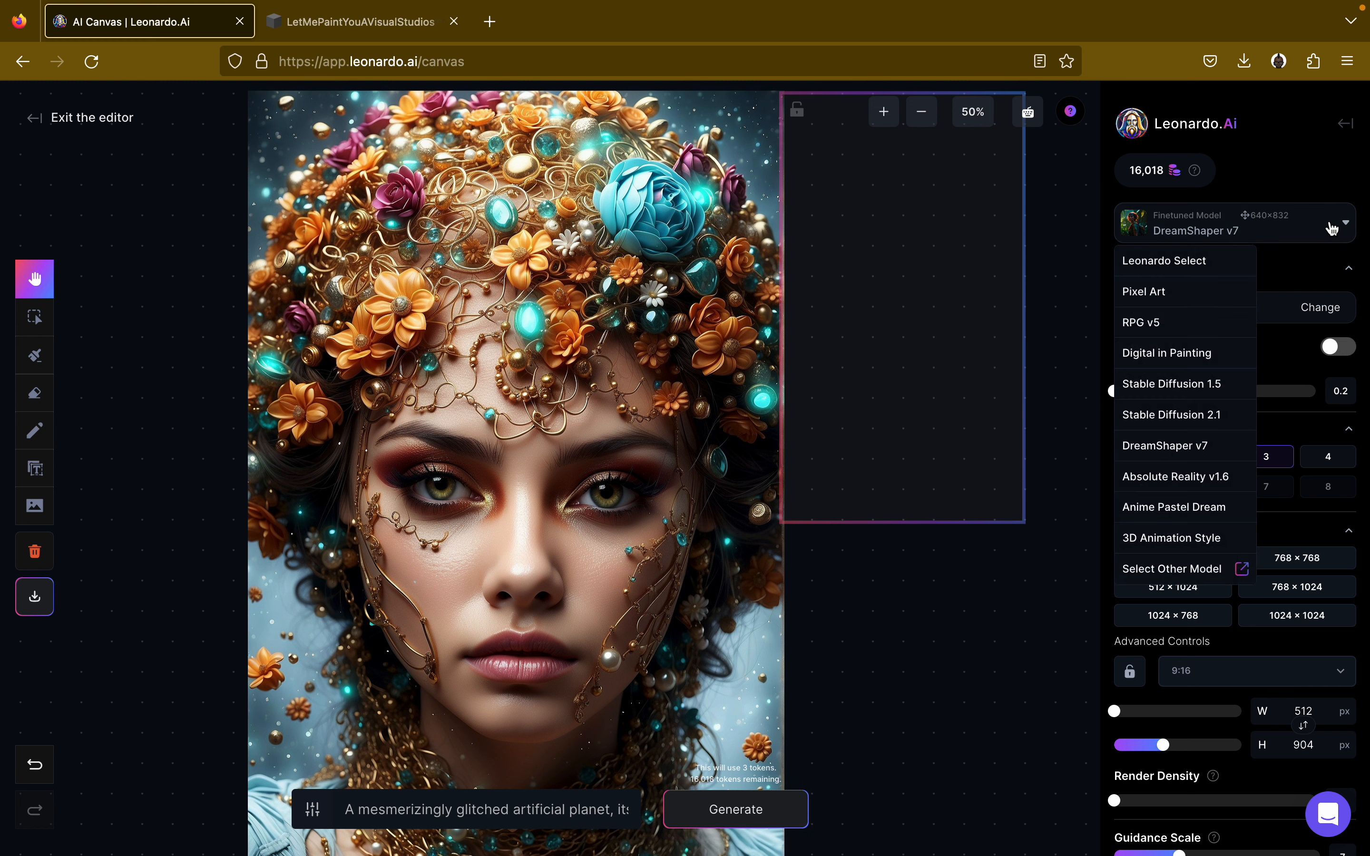
left_click(1190, 478)
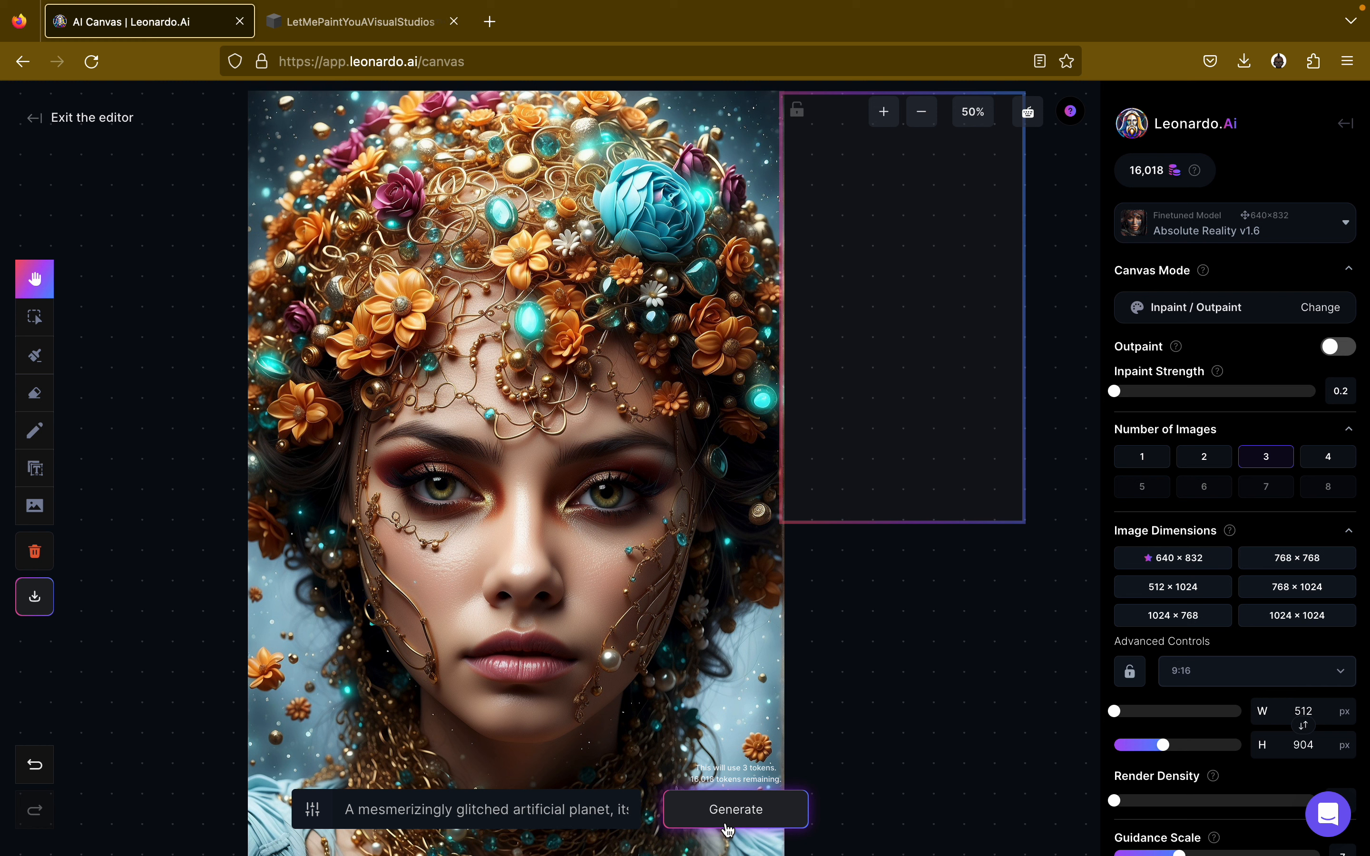
Generate three variants with Absolute Reality v1.6 in the frame beside the portrait, browse through them, and discard them.
left_click(736, 810)
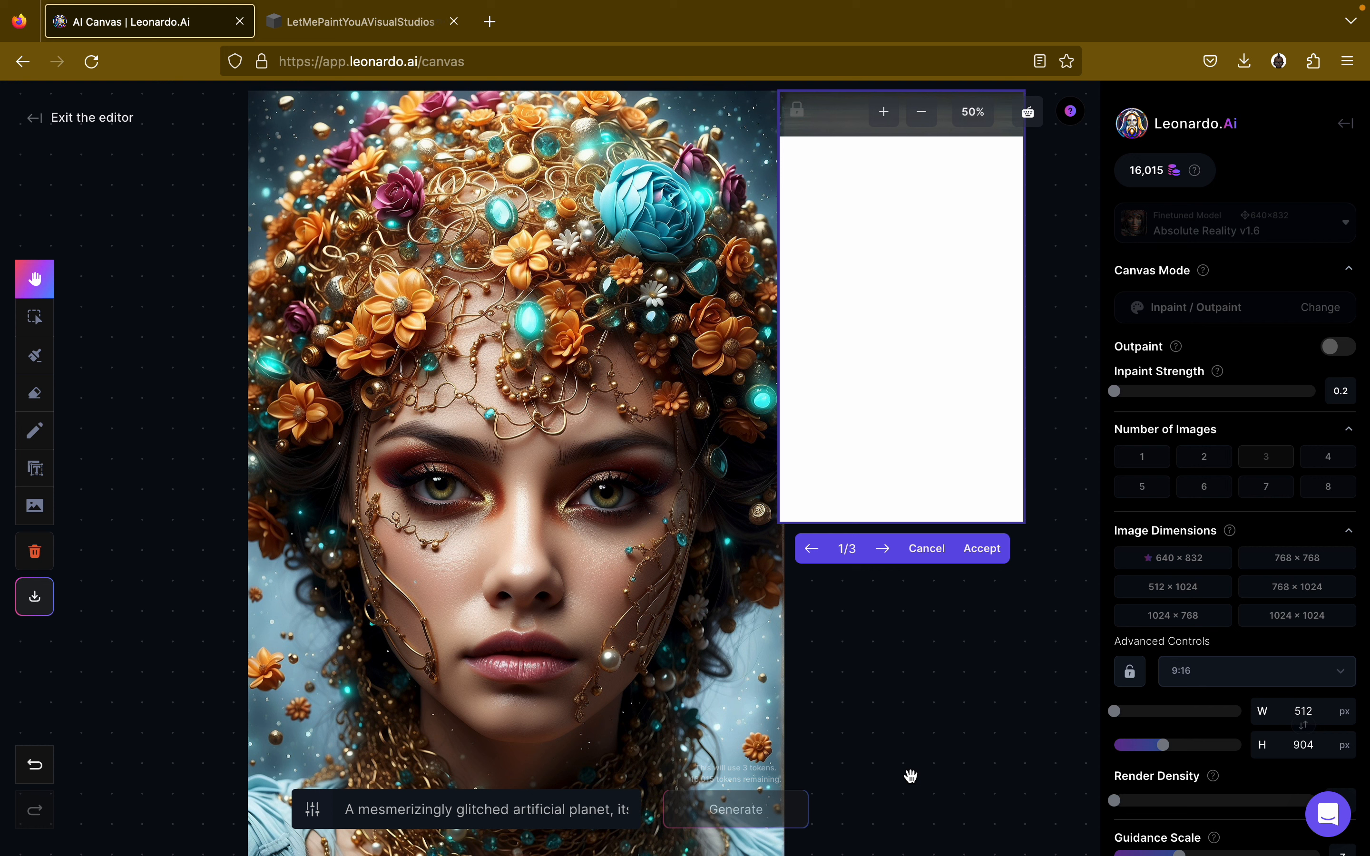
left_click(885, 549)
left_click(886, 556)
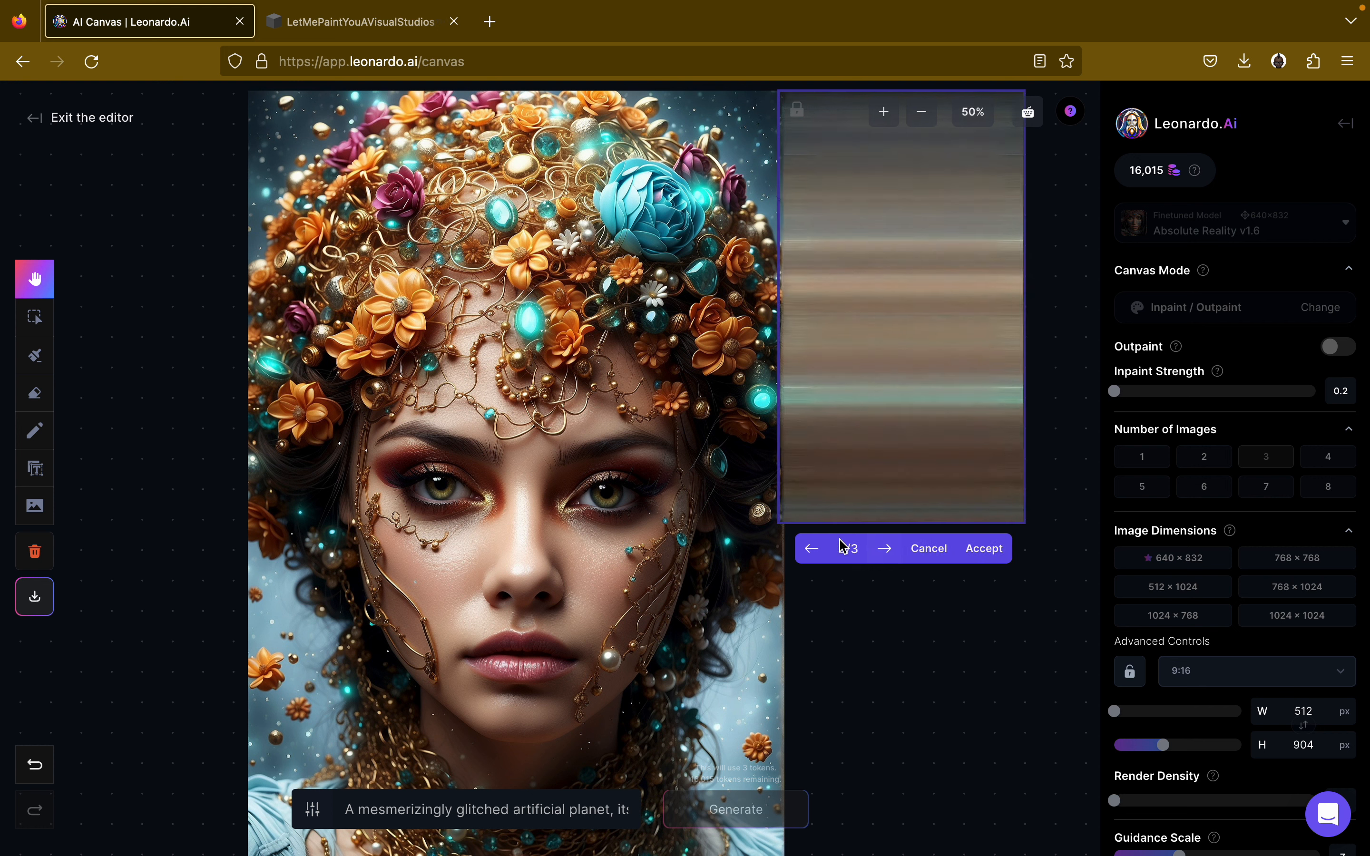
left_click(929, 550)
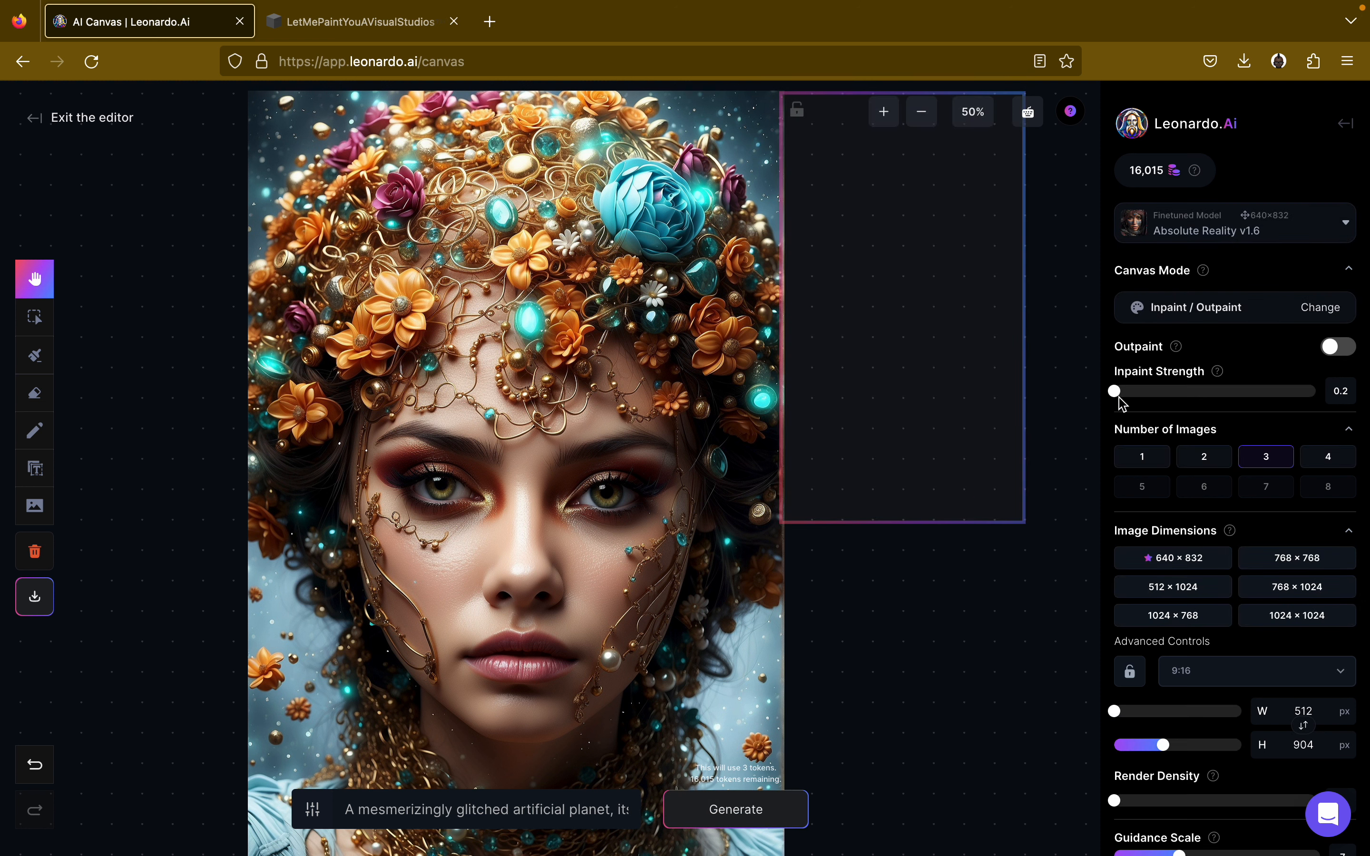
Set the inpaint strength to 0.55, generate new variants in the frame, and discard them.
left_click_drag(1118, 397, 1205, 396)
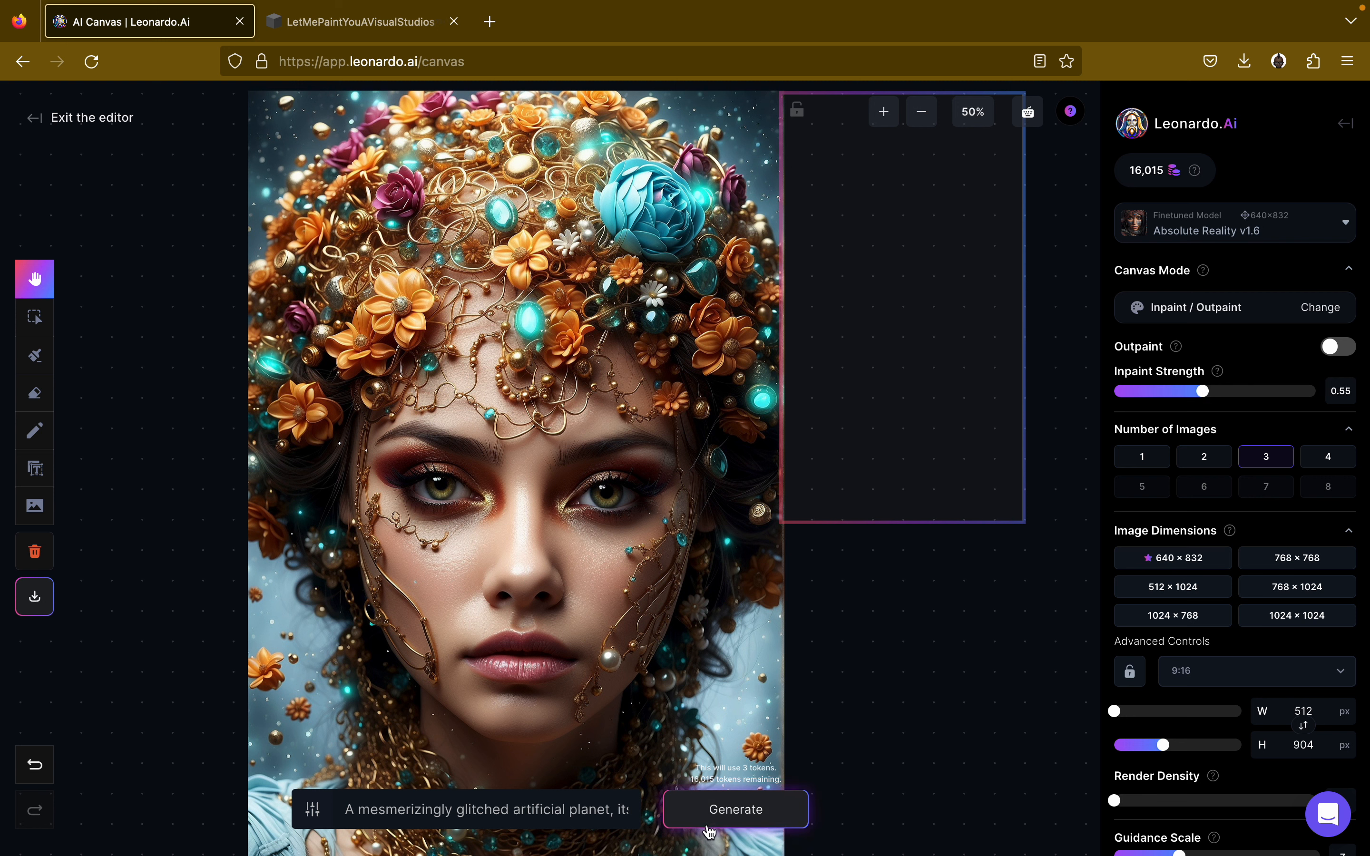
left_click(722, 822)
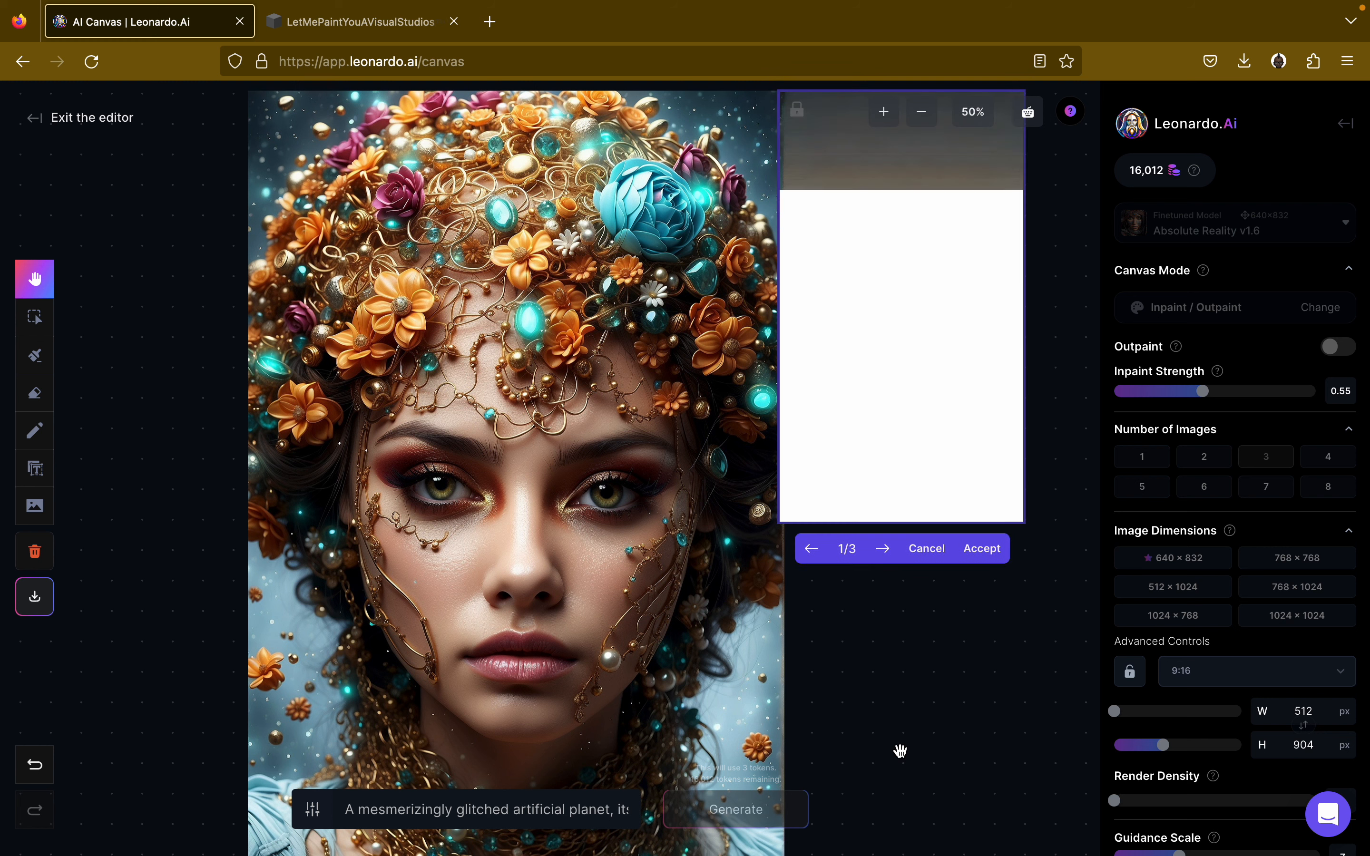
left_click(934, 558)
Set the inpaint strength to 1, generate three more variants, browse through them, and discard them.
left_click_drag(1203, 395, 1367, 401)
left_click(736, 809)
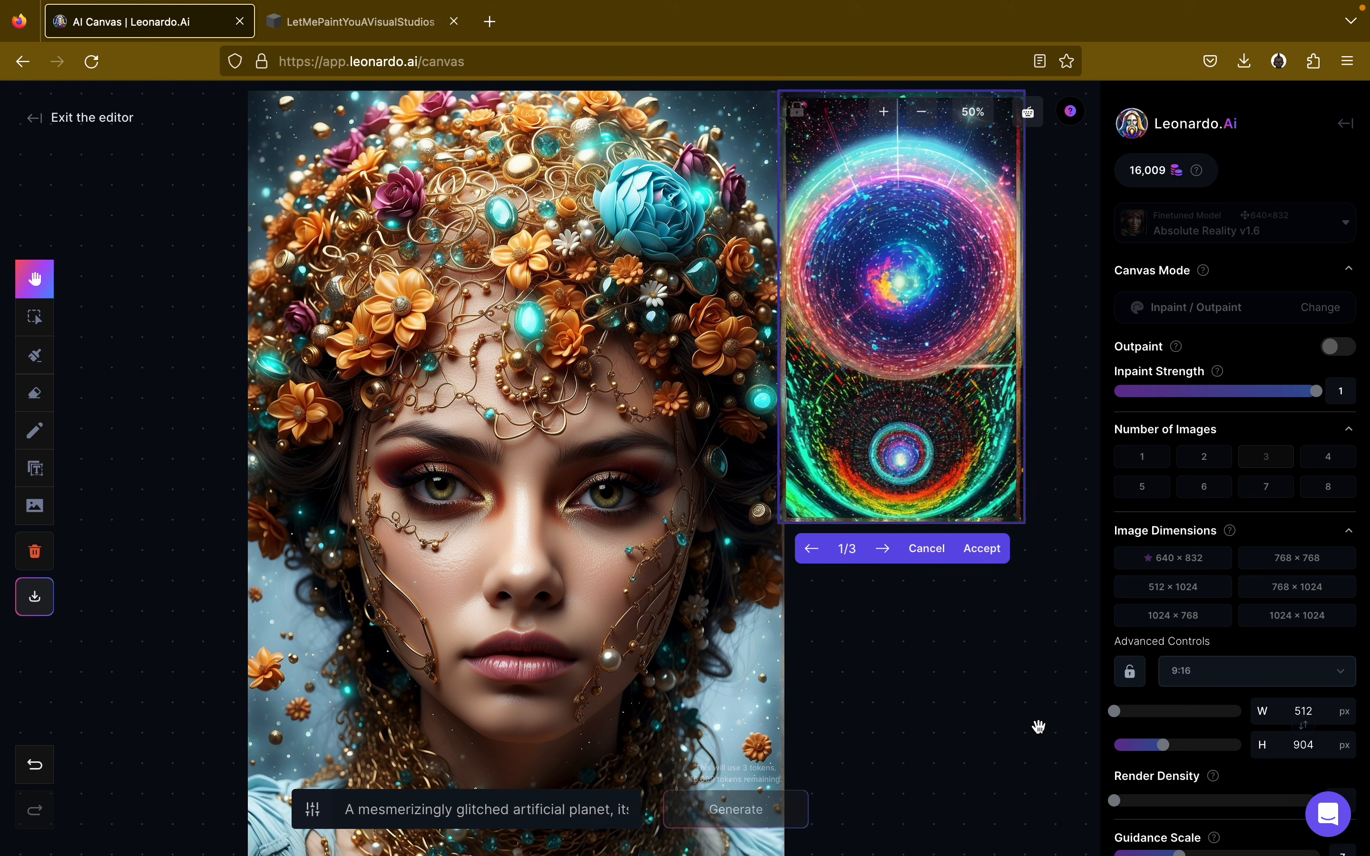
left_click(819, 556)
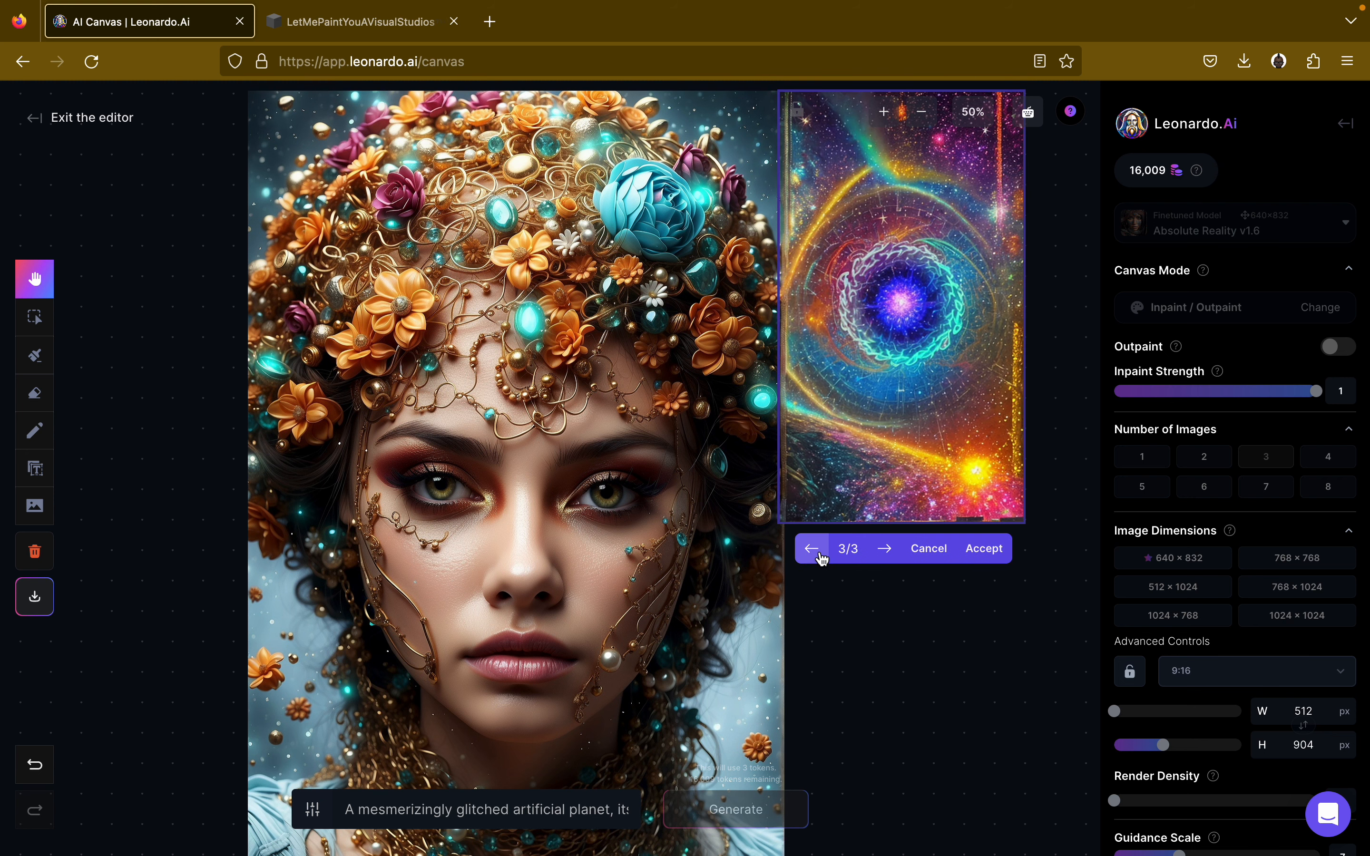
left_click(822, 560)
left_click(822, 559)
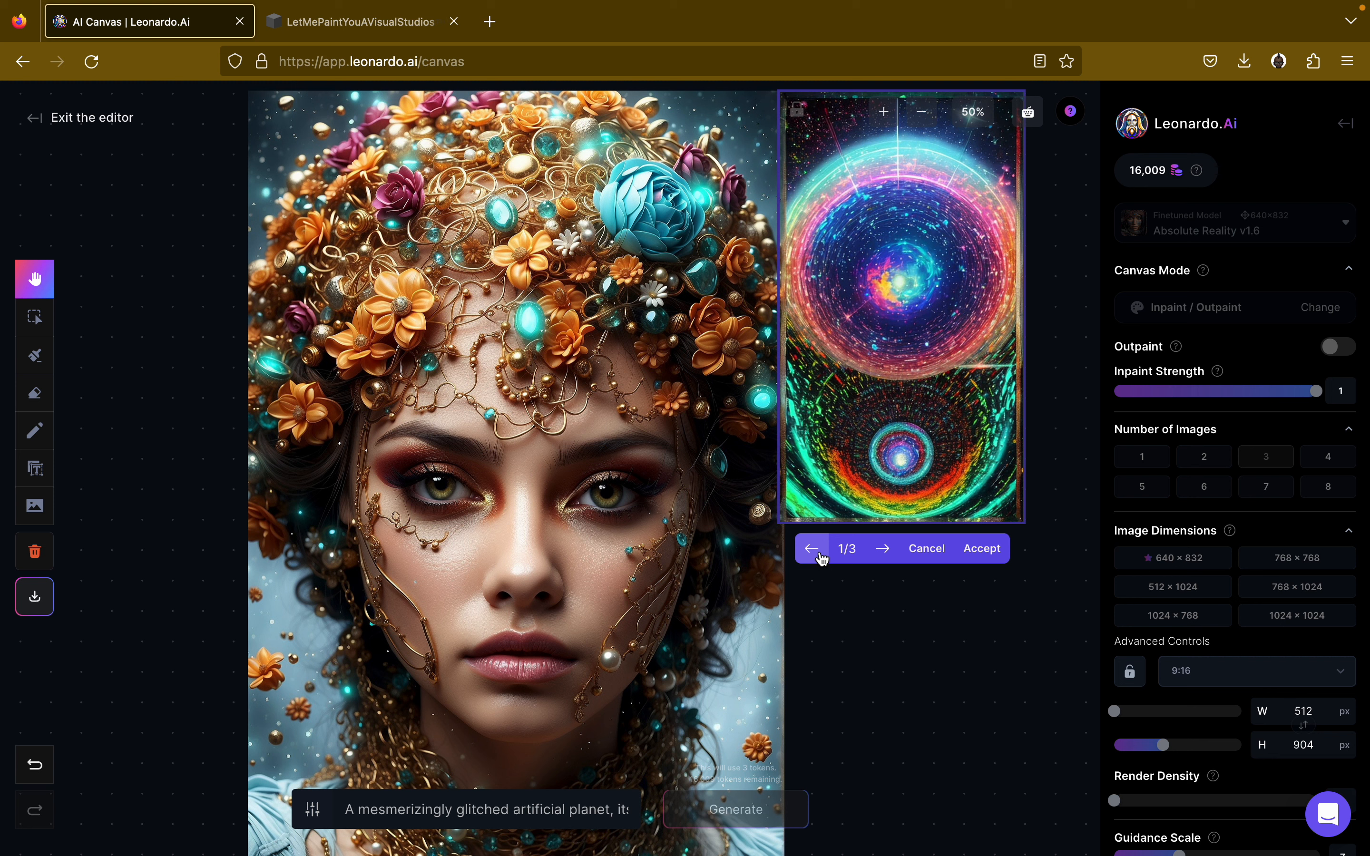
left_click(931, 549)
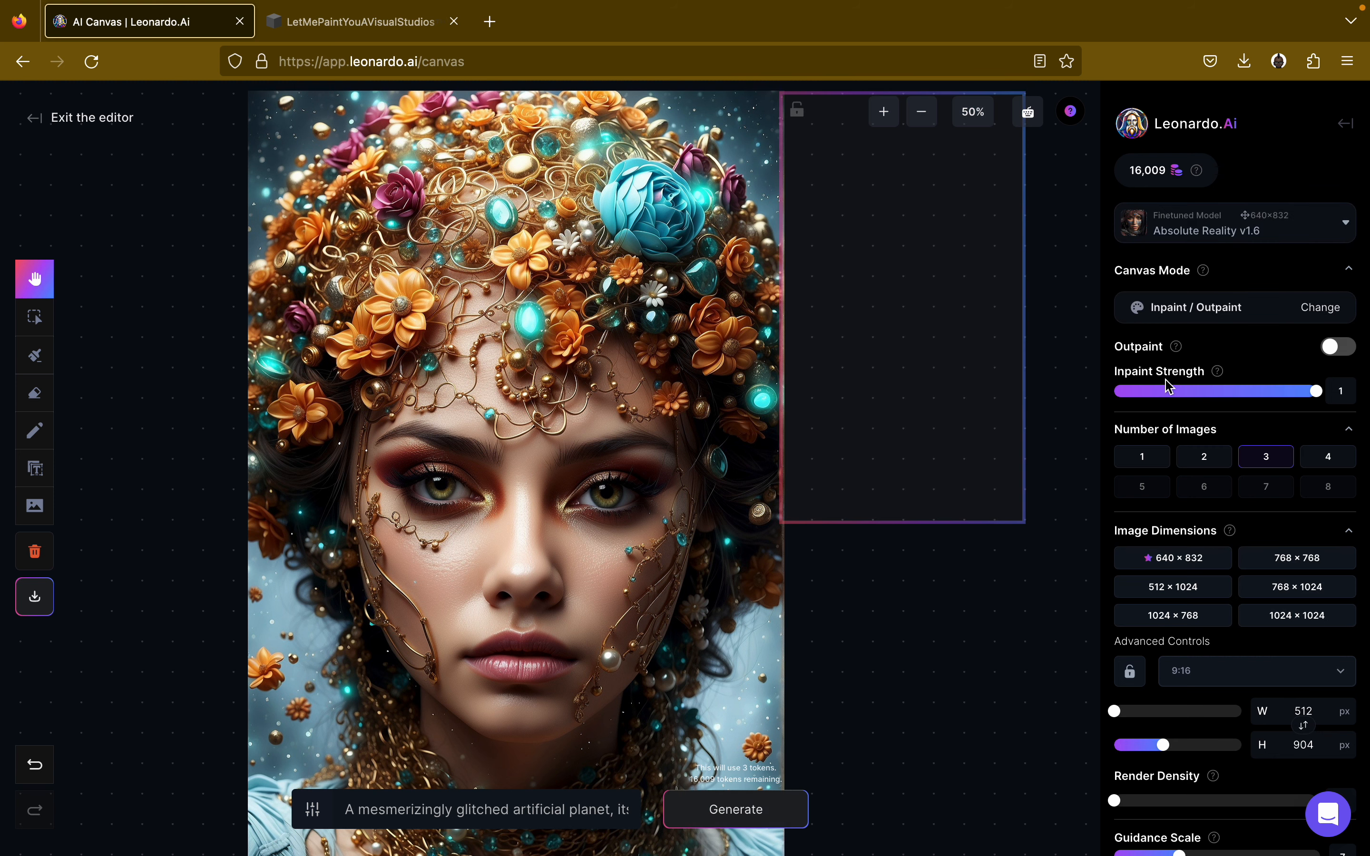
Set the inpaint strength to 0.2, turn Outpaint back on, and generate another set of variants.
left_click_drag(1317, 391, 1052, 389)
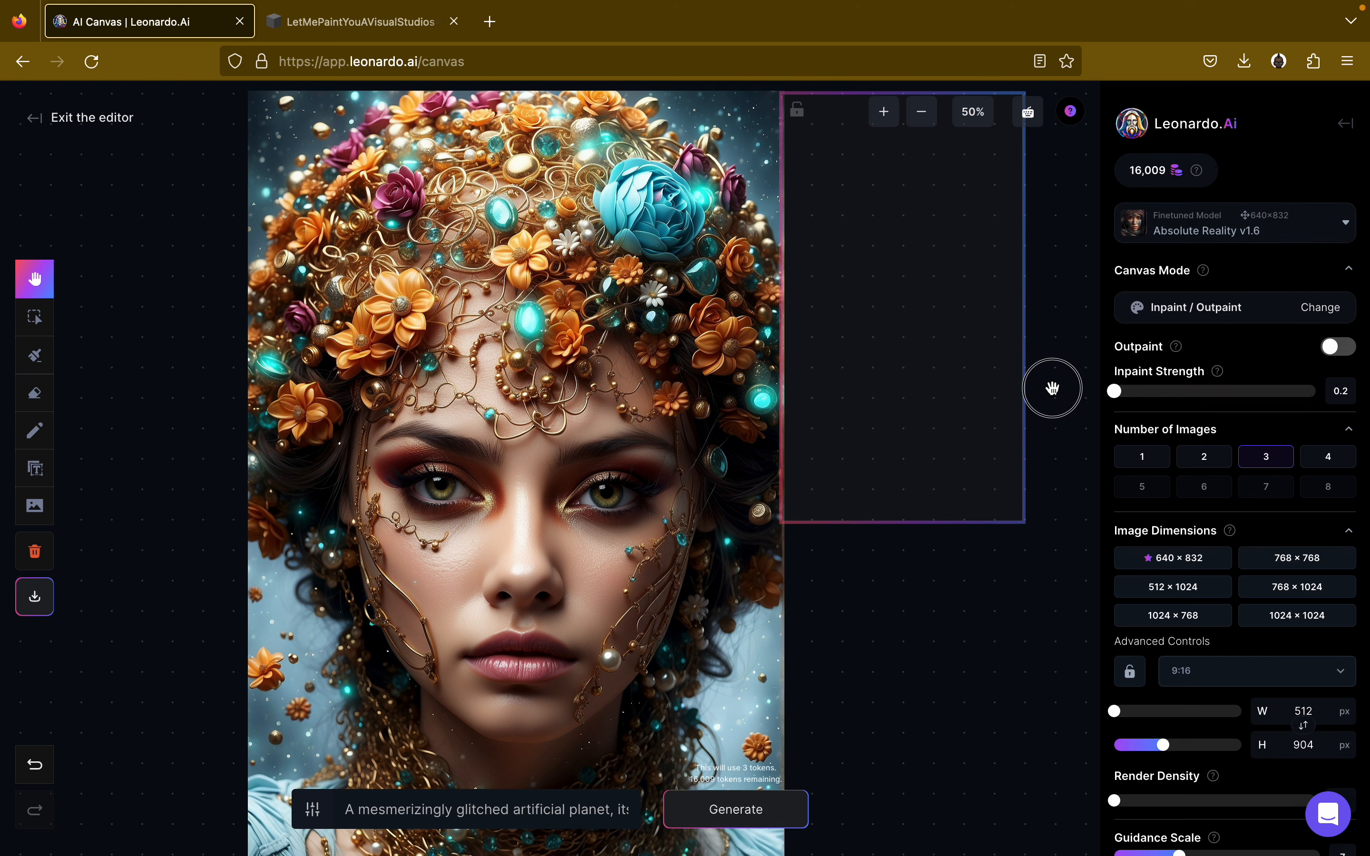
left_click(1334, 351)
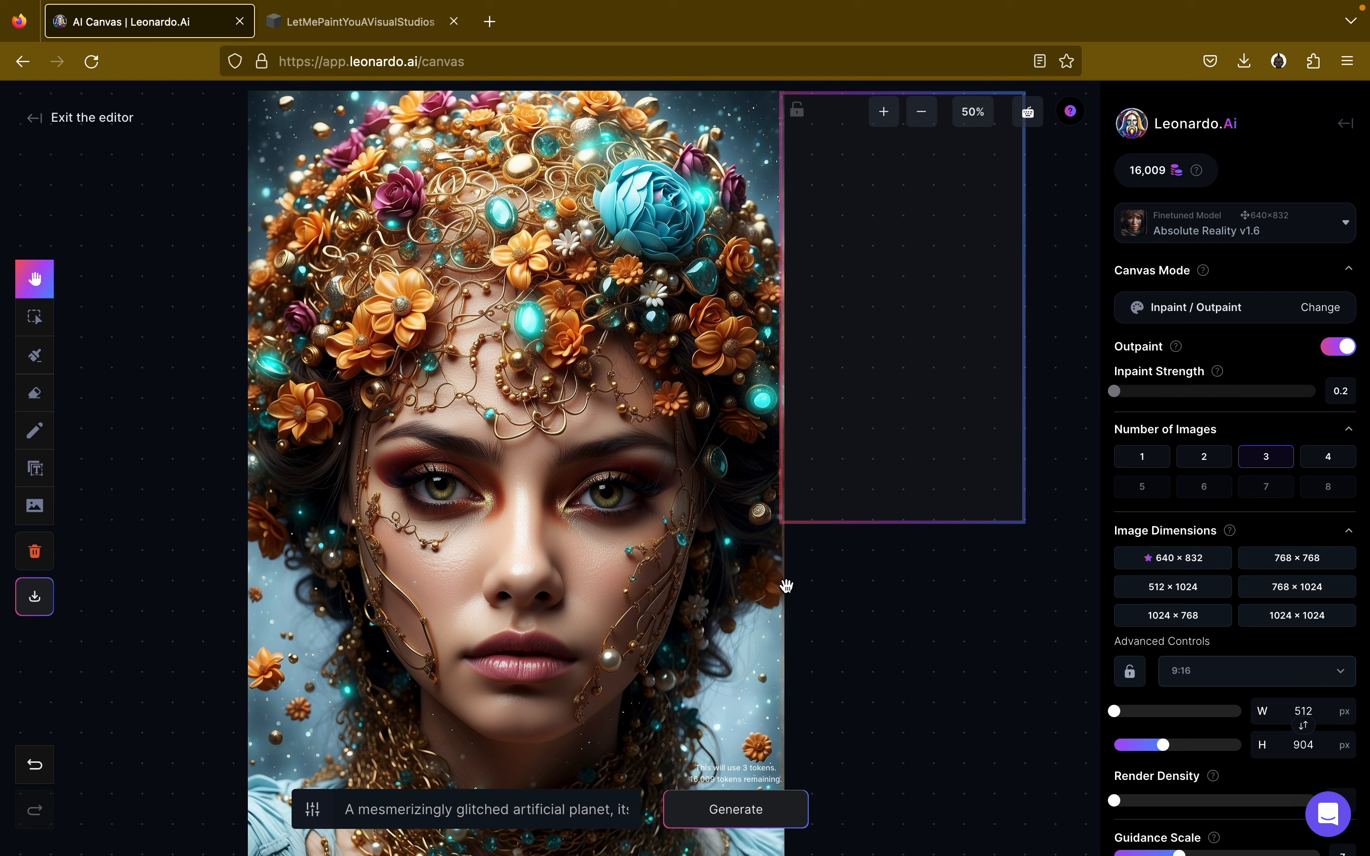
left_click(739, 810)
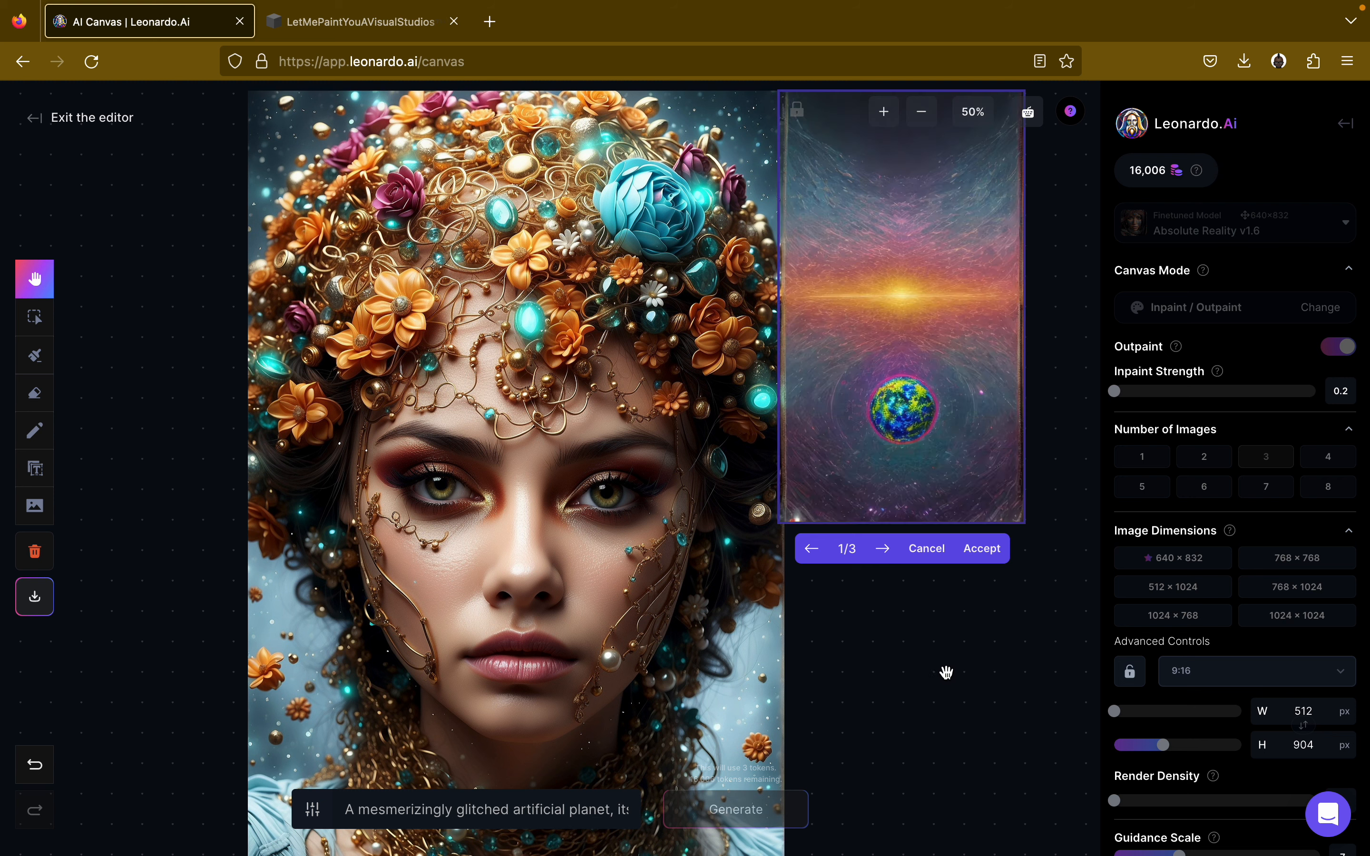
Browse through the new outpainted variants beside the portrait and discard them.
left_click(887, 554)
left_click(887, 554)
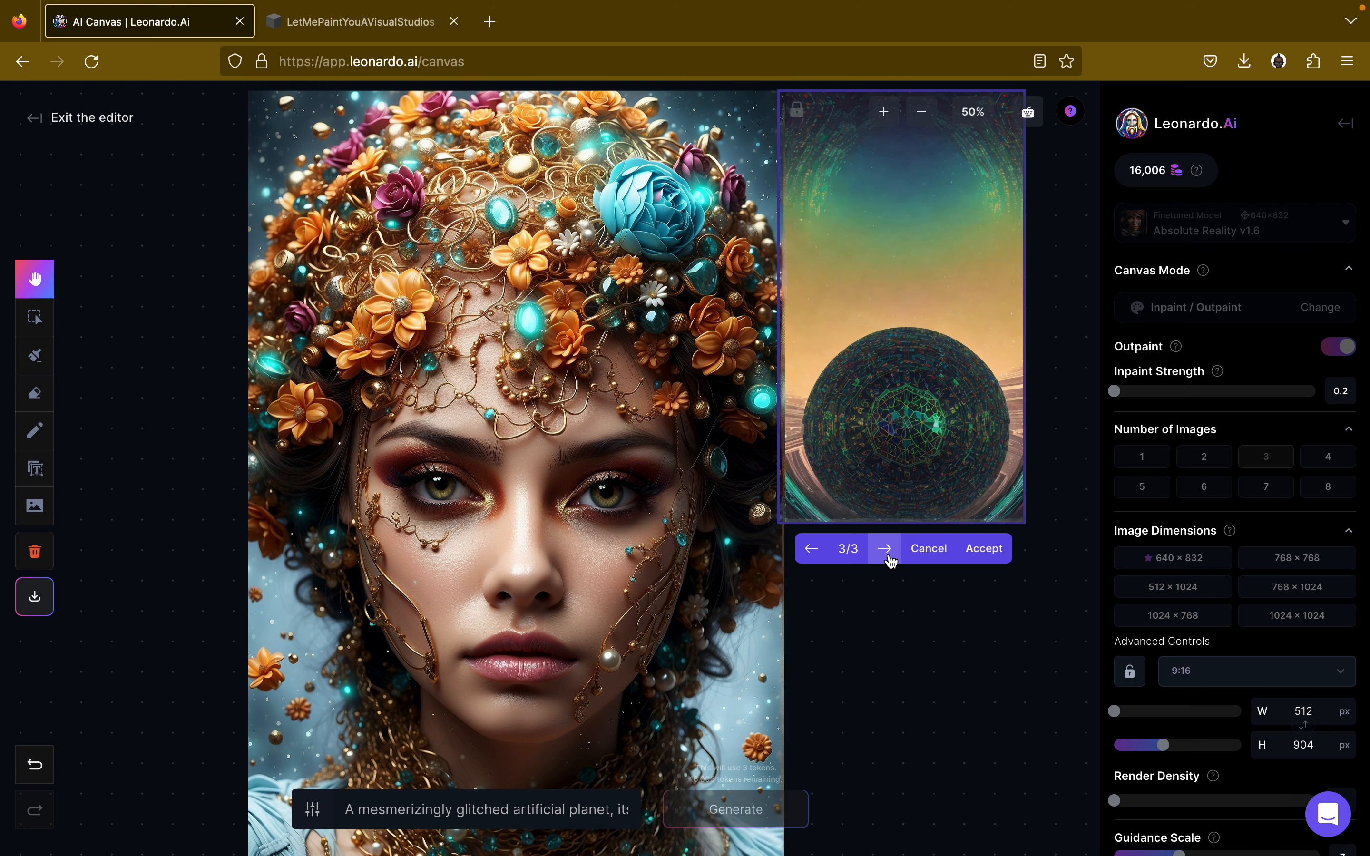
left_click(921, 558)
left_click_drag(858, 288, 863, 288)
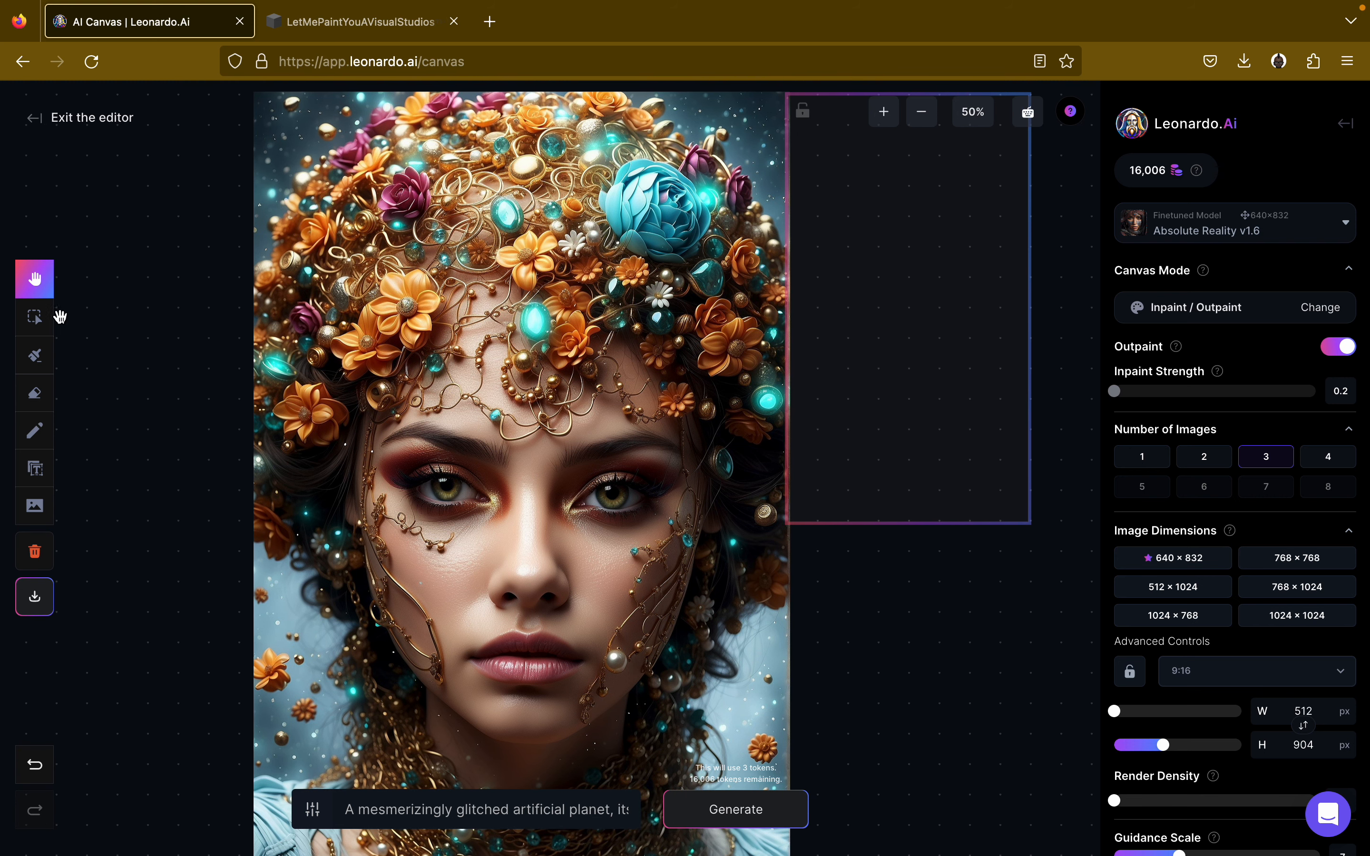
Move the generation frame so it overlaps a narrow strip of the portrait's right edge.
left_click(34, 318)
left_click_drag(836, 363, 820, 369)
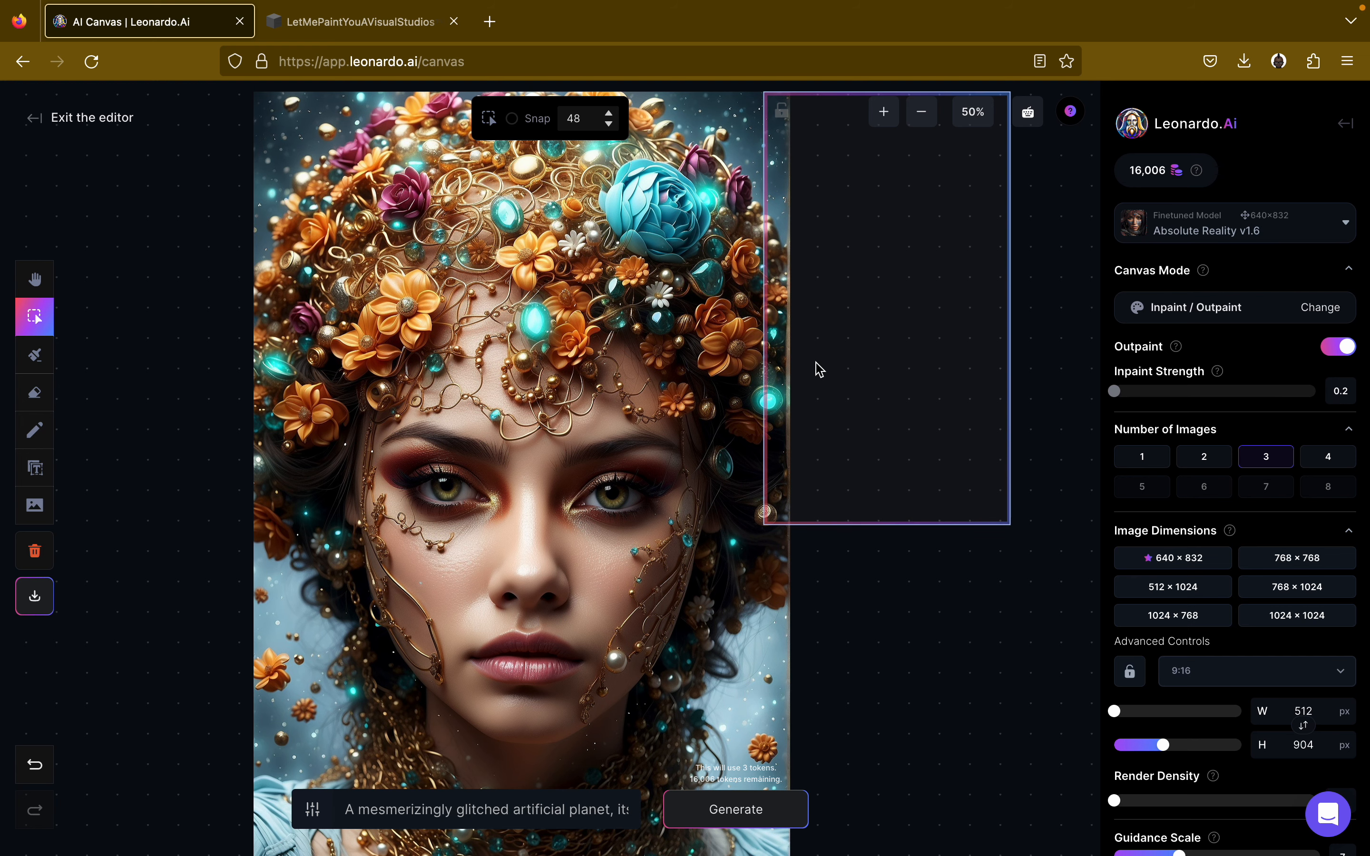
Try to apply the Leonardo Vision XL platform model to the canvas.
left_click(1231, 237)
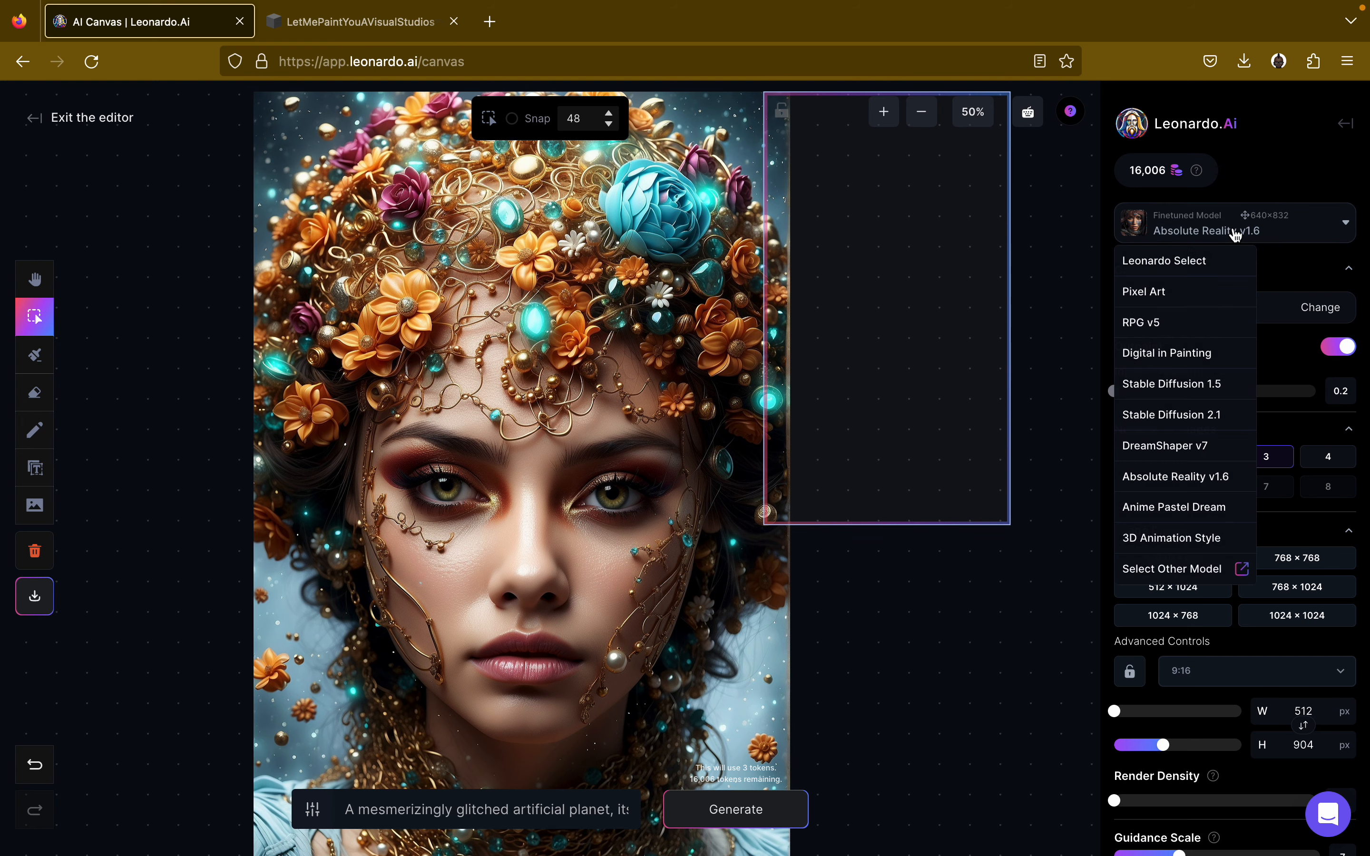
left_click(1186, 569)
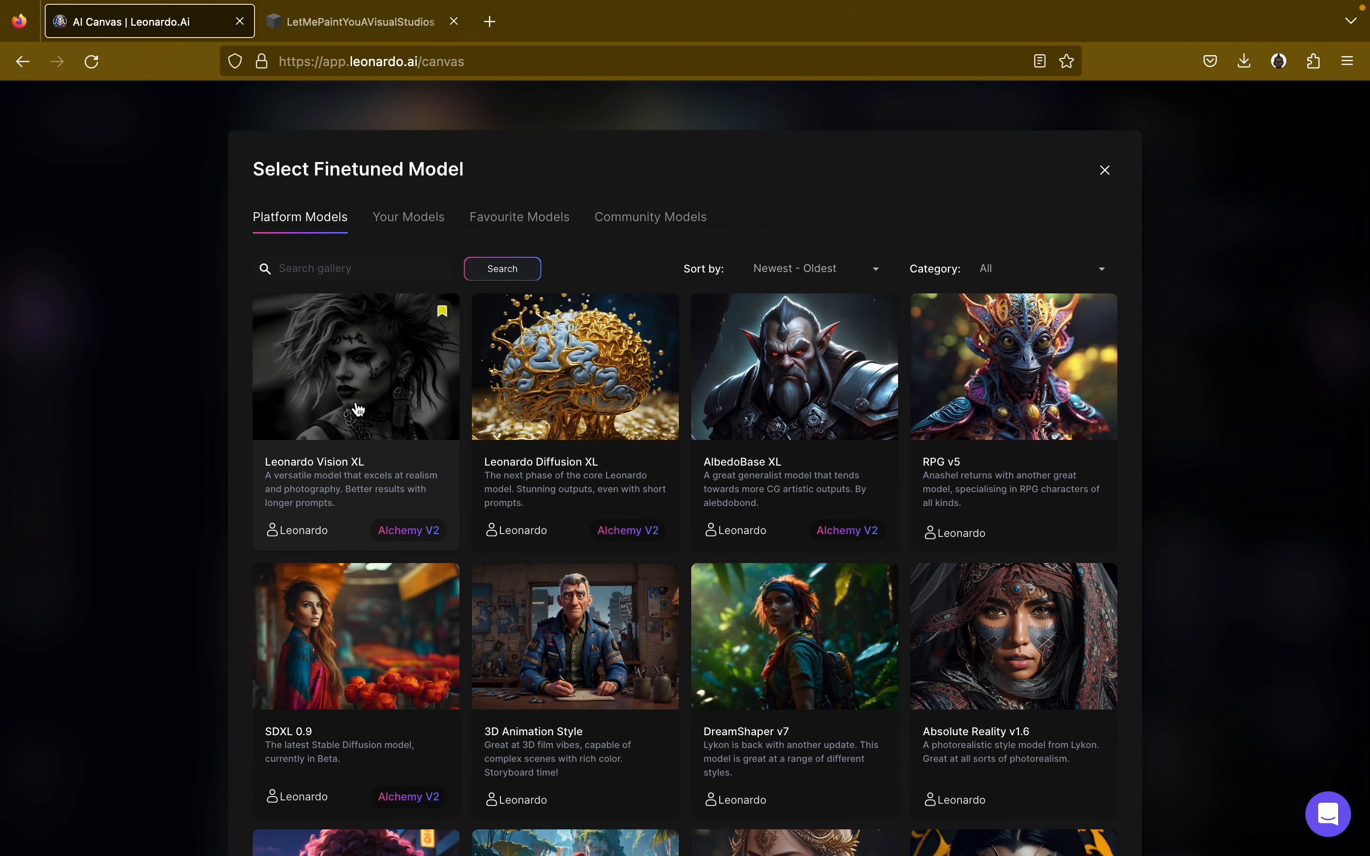
left_click(357, 410)
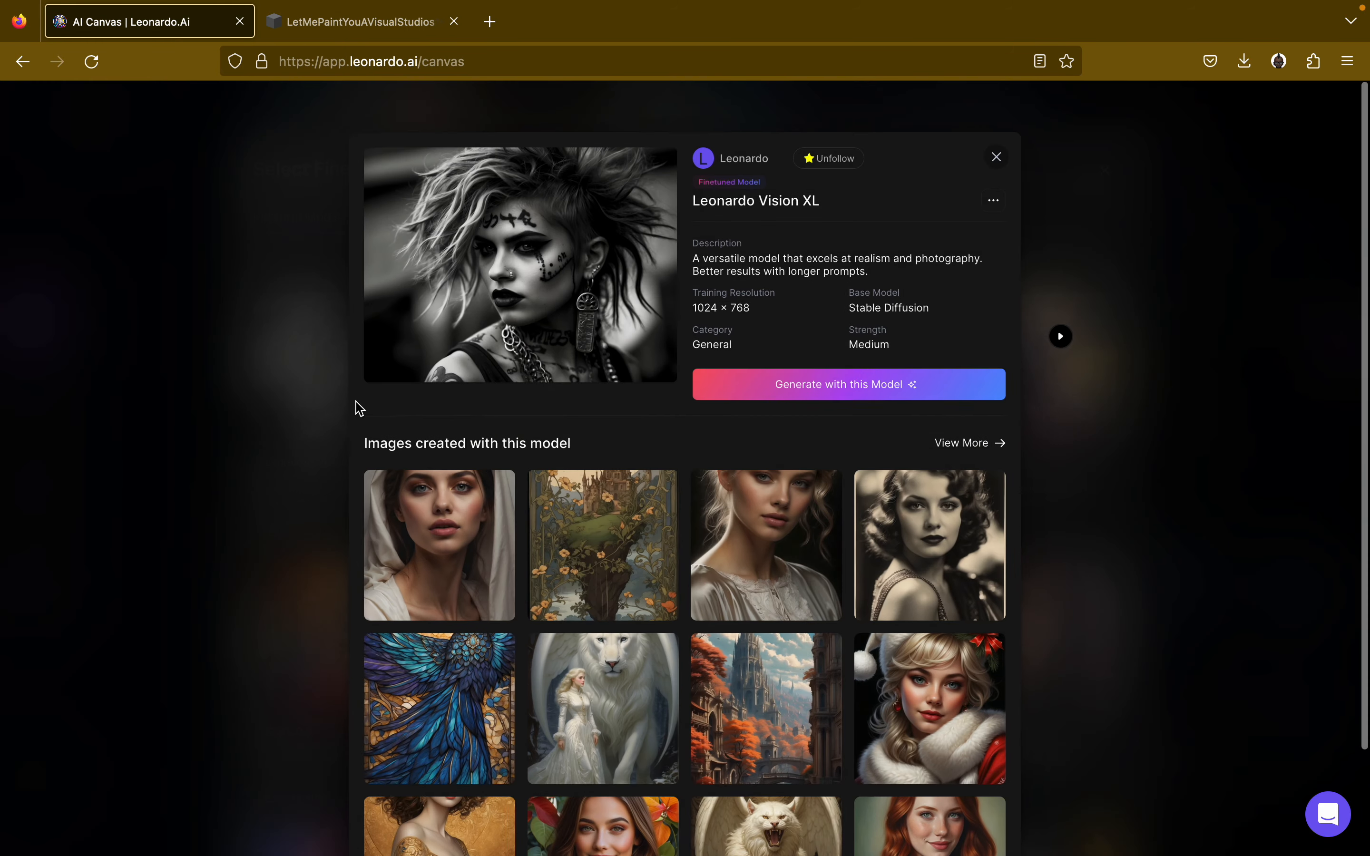
left_click(834, 398)
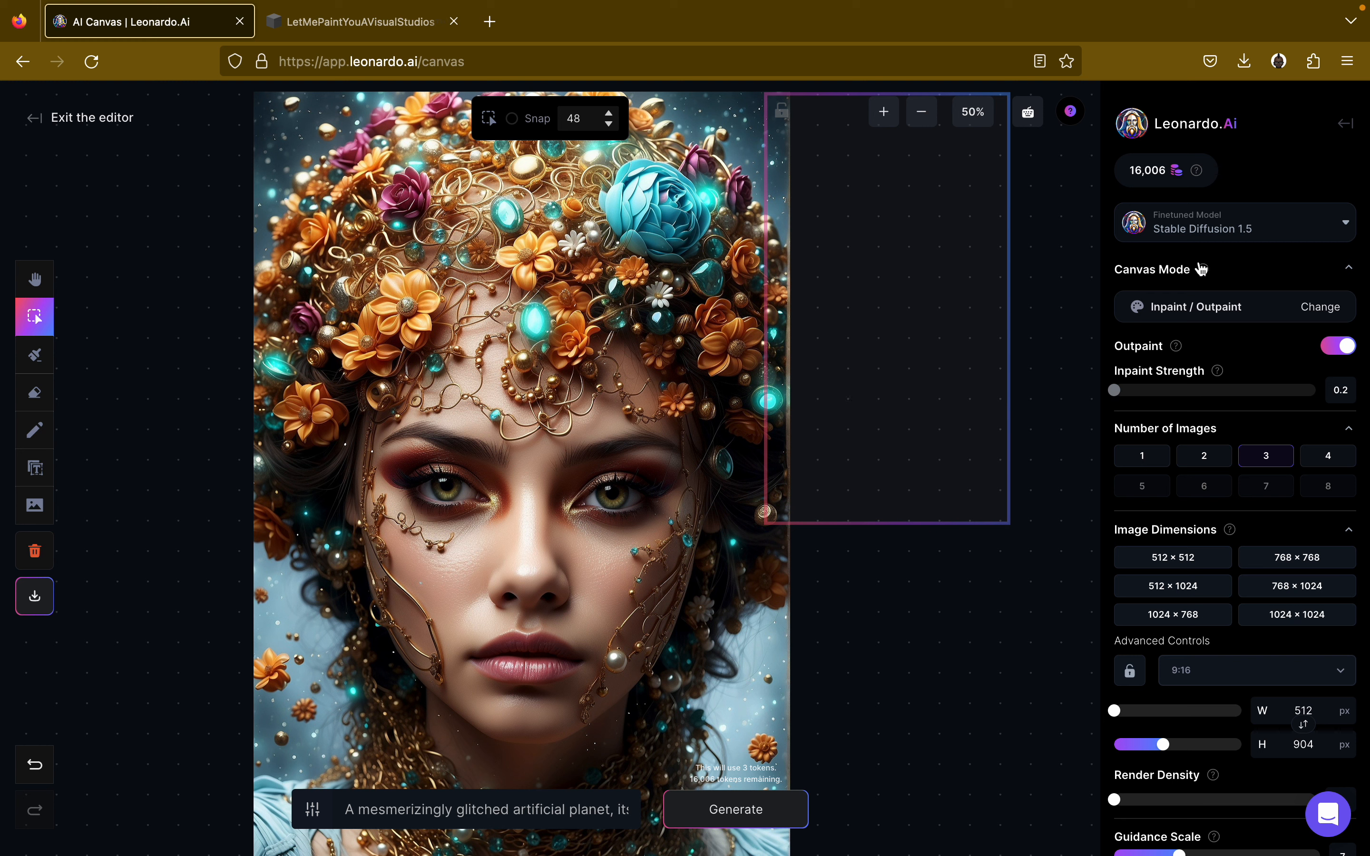
Switch the canvas model to Stable Diffusion 2.1 and generate three outpainted variants in the frame.
left_click(1237, 235)
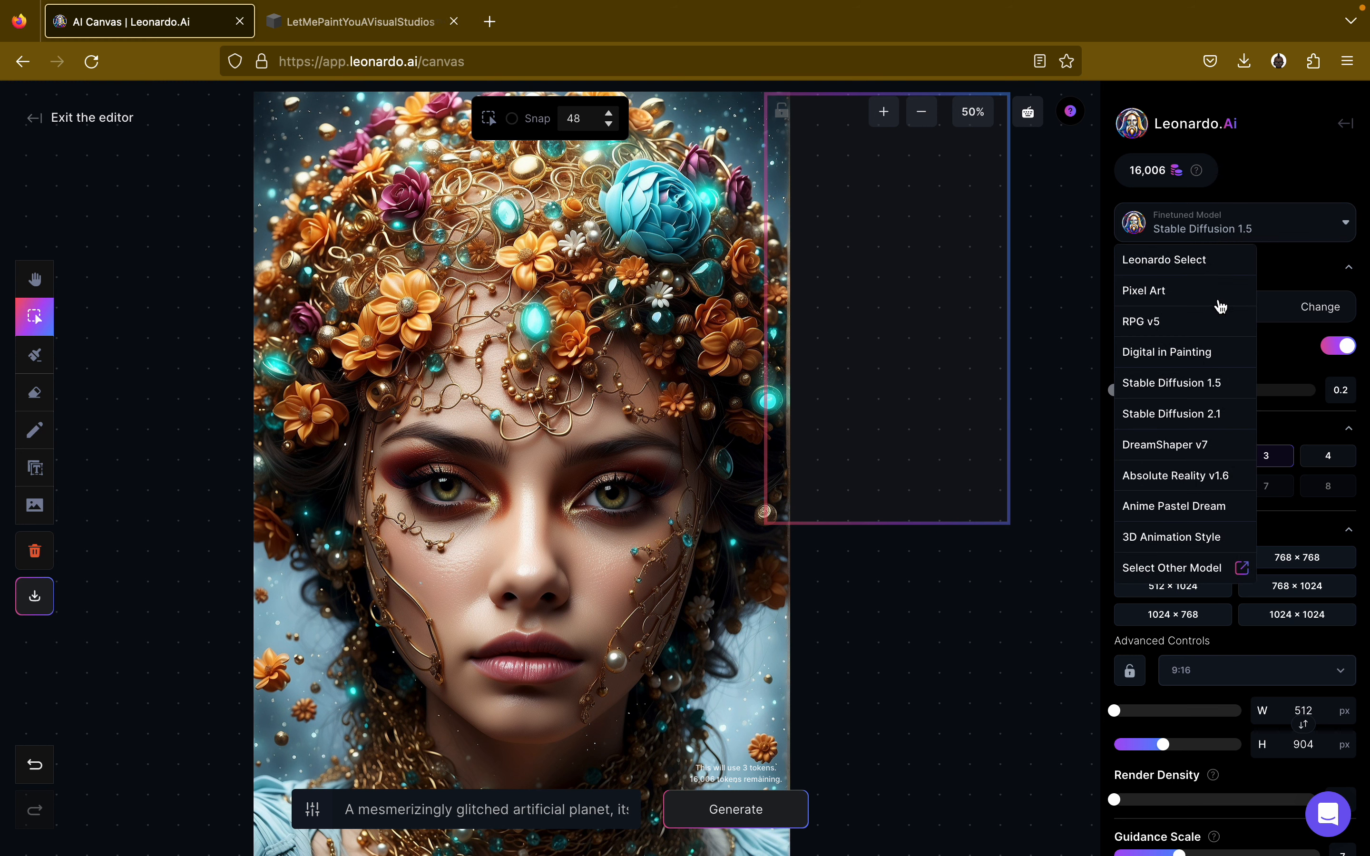
left_click(1189, 415)
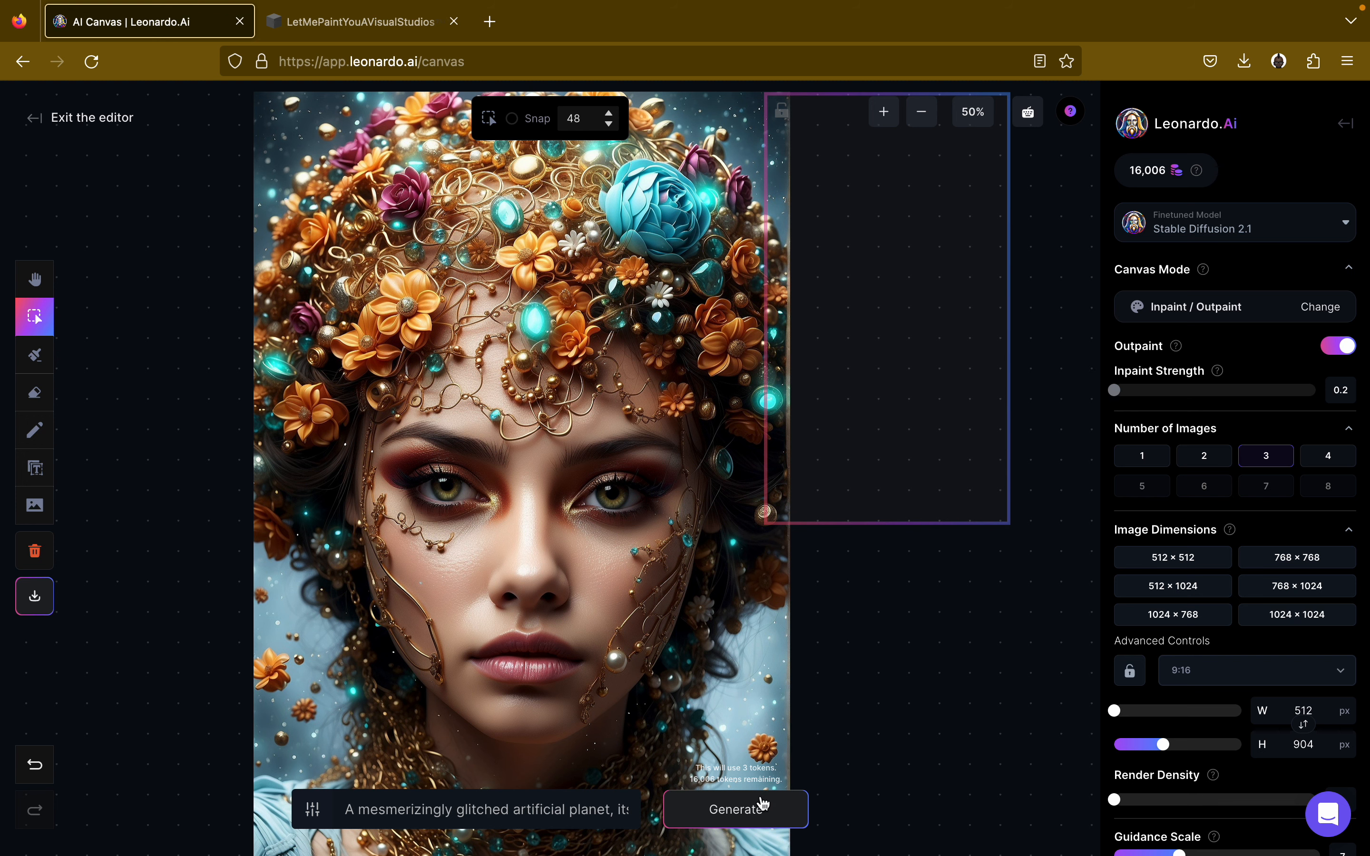
left_click(763, 806)
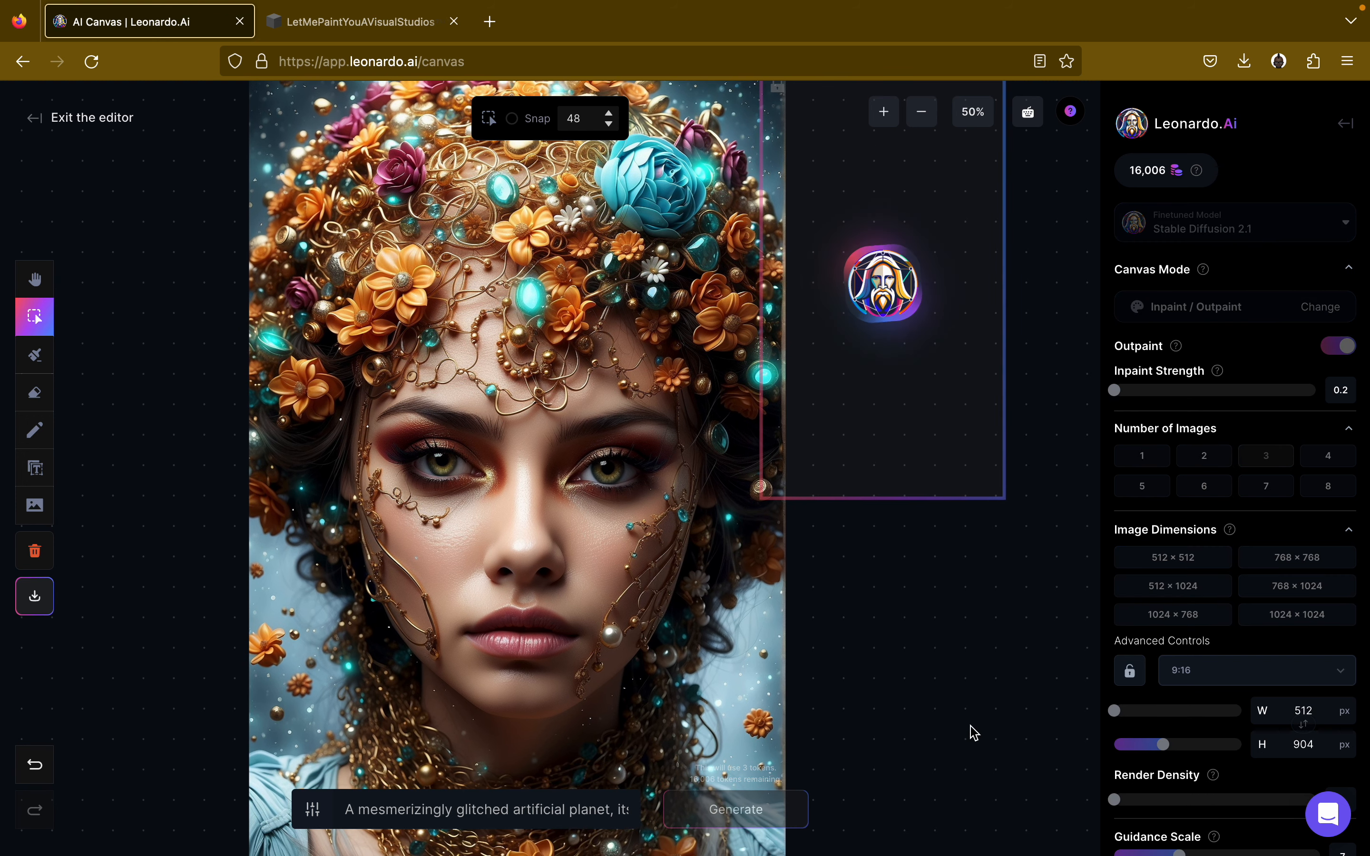
key("h")
scroll(970, 727, "down", 3)
scroll(971, 727, "up", 1)
scroll(971, 726, "up", 1)
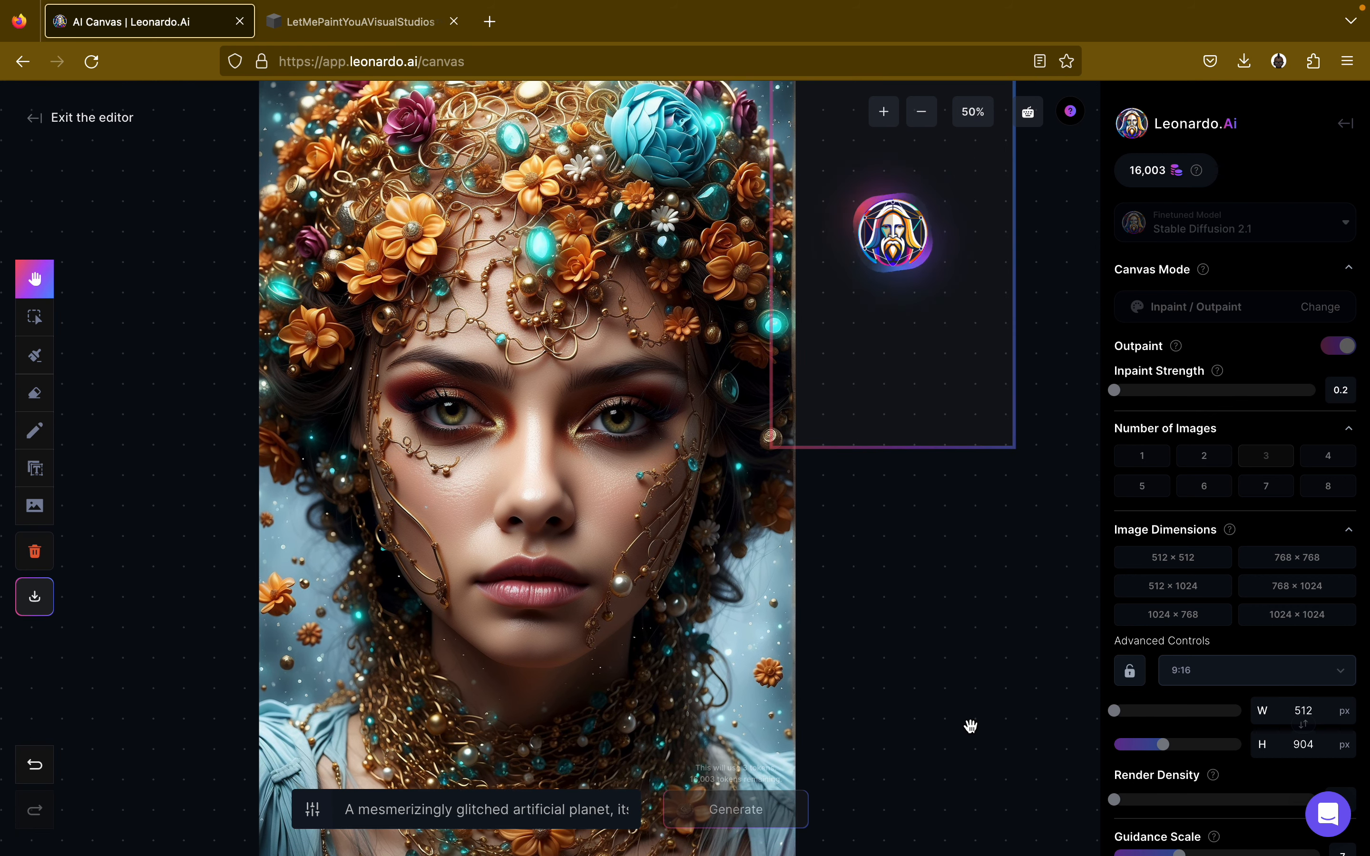
scroll(970, 727, "up", 3)
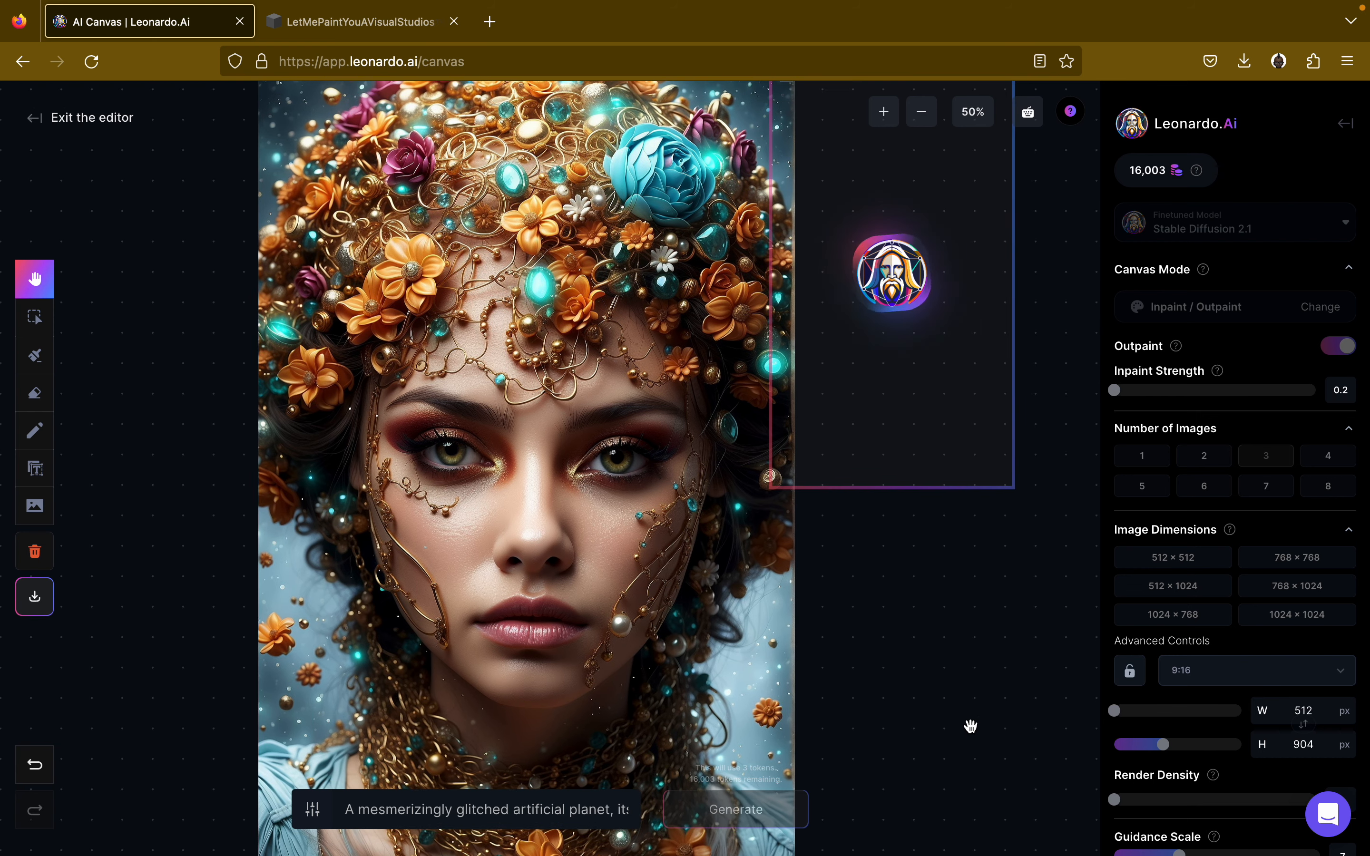
scroll(970, 726, "up", 1)
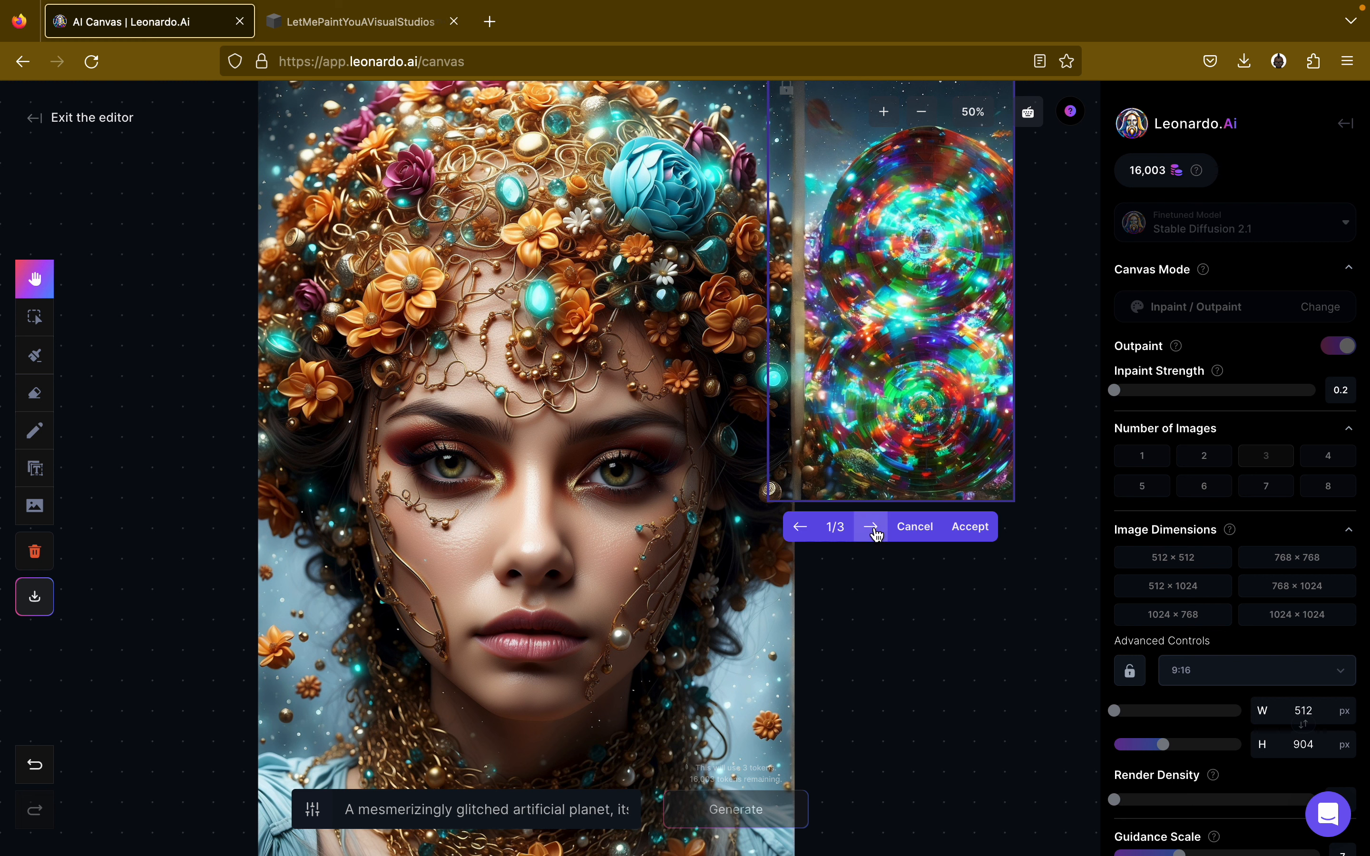
Browse through the three Stable Diffusion 2.1 variants and discard them.
left_click(873, 527)
left_click(874, 527)
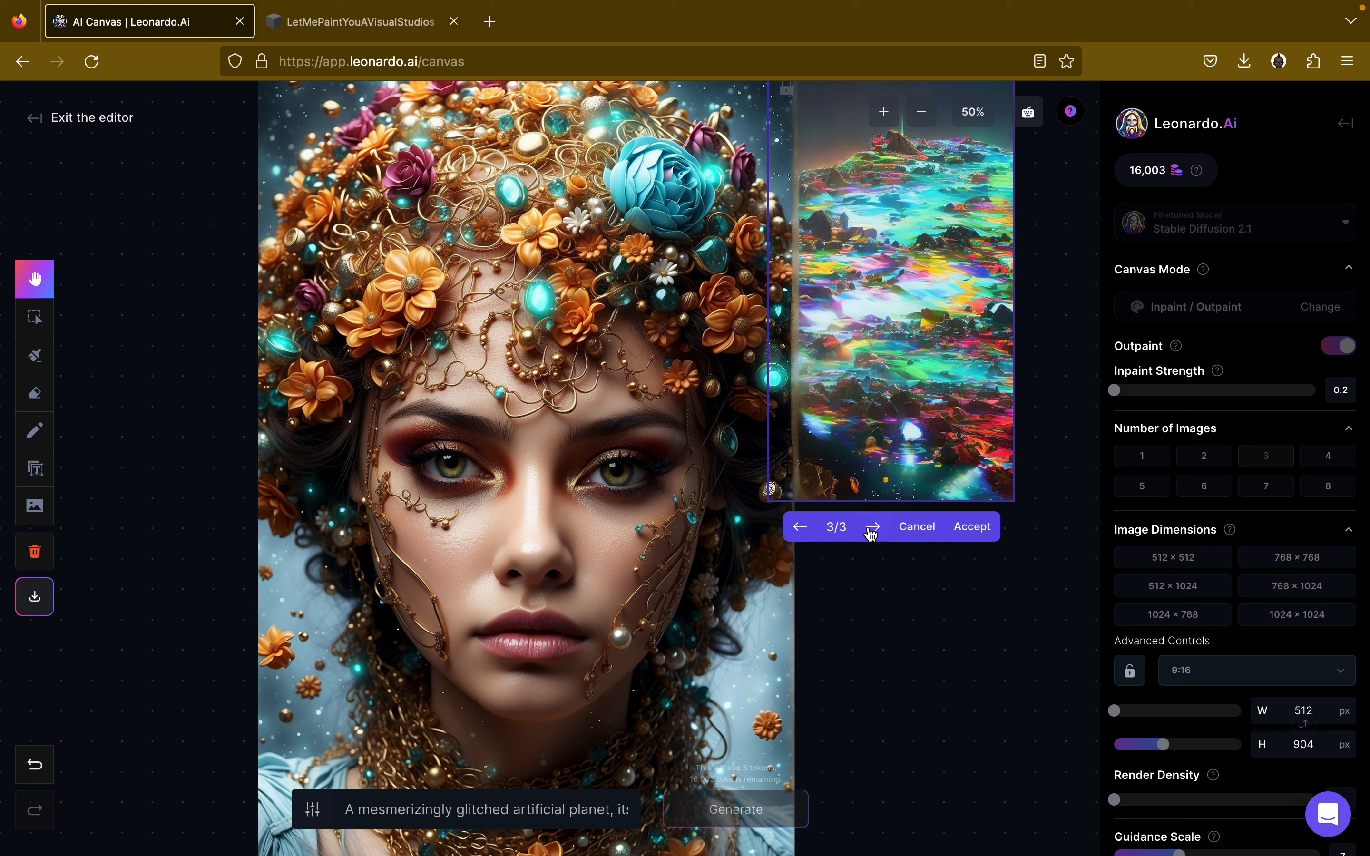
left_click(905, 529)
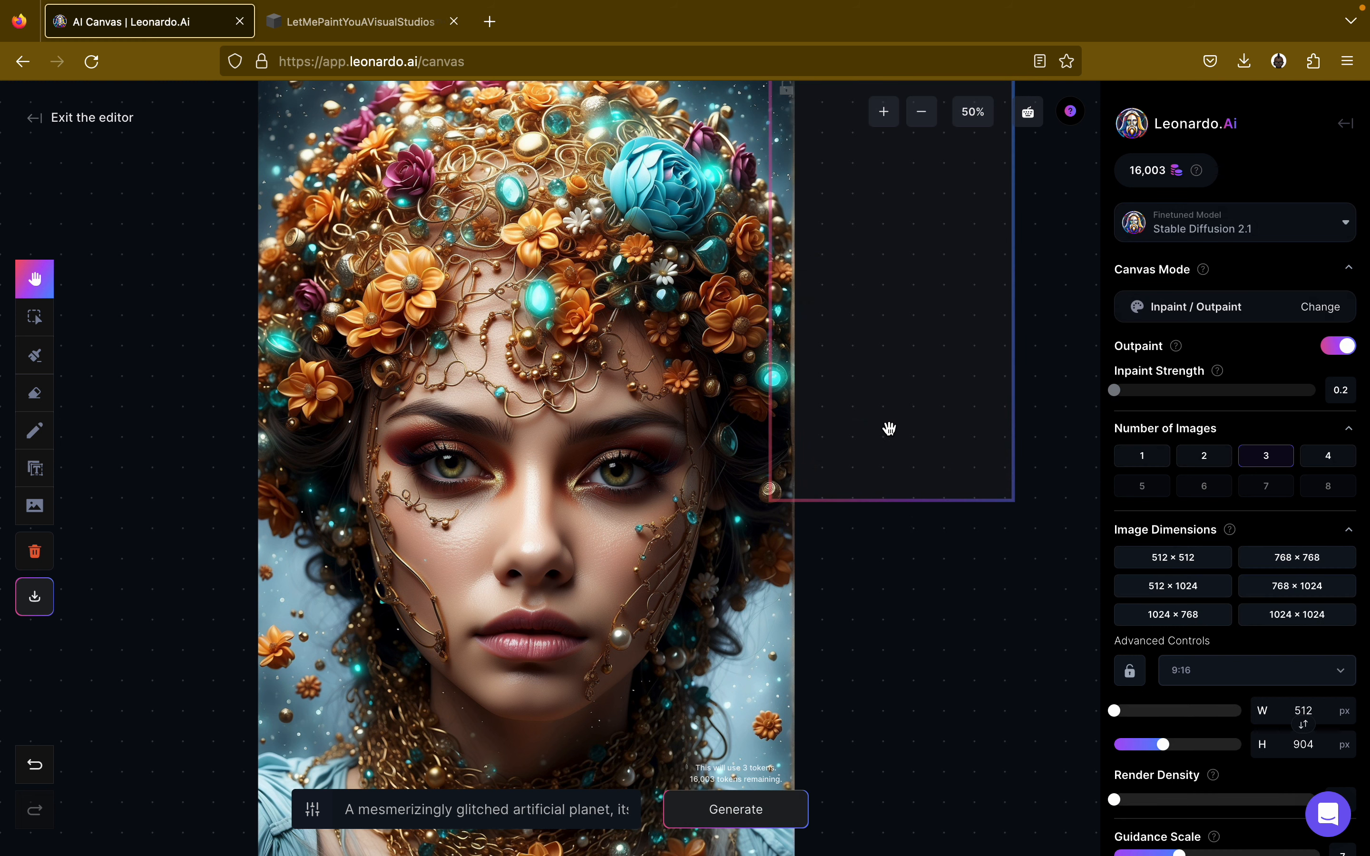
Shift the generation frame slightly outward, leaving a thinner overlap with the portrait's right edge.
left_click_drag(887, 426, 890, 430)
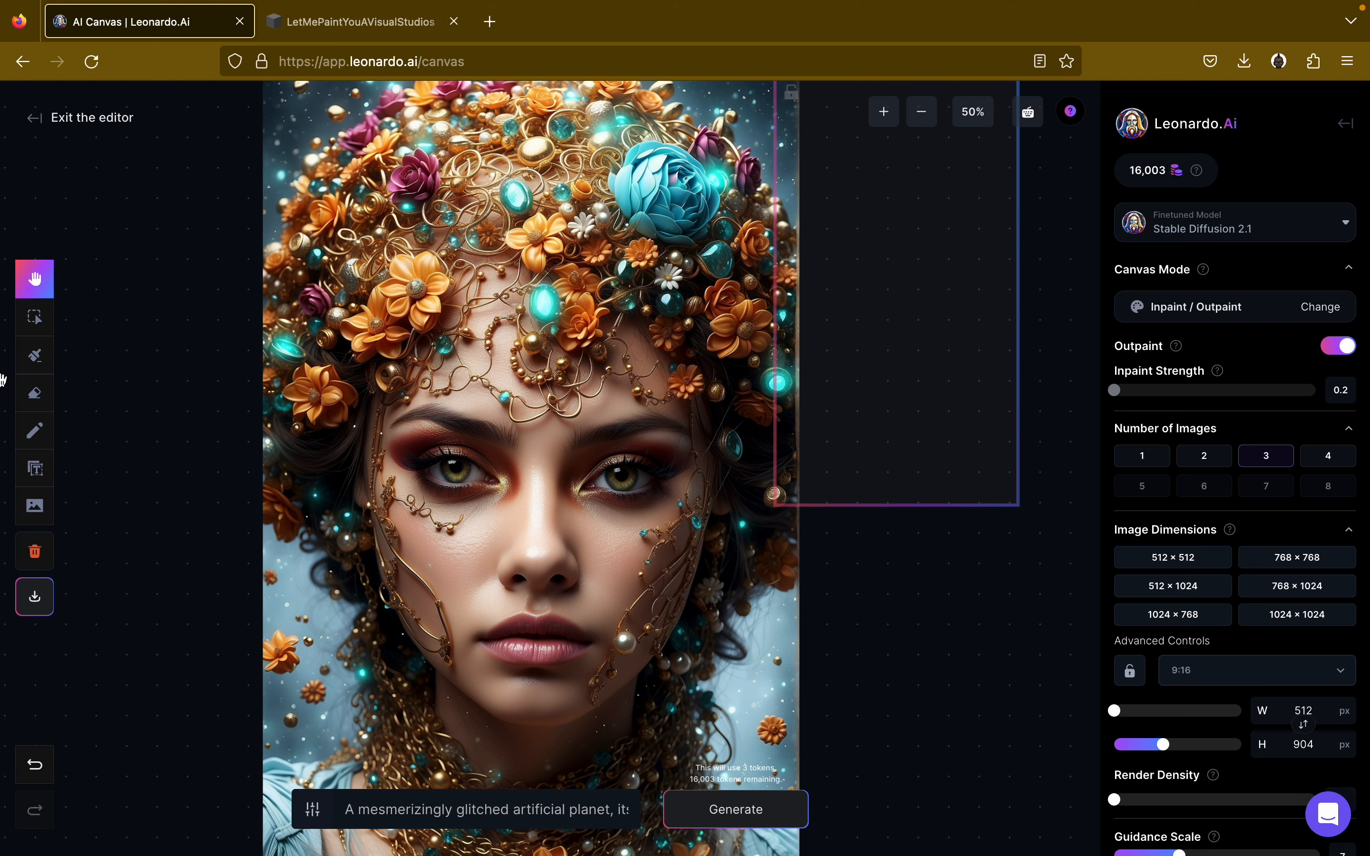
left_click(34, 316)
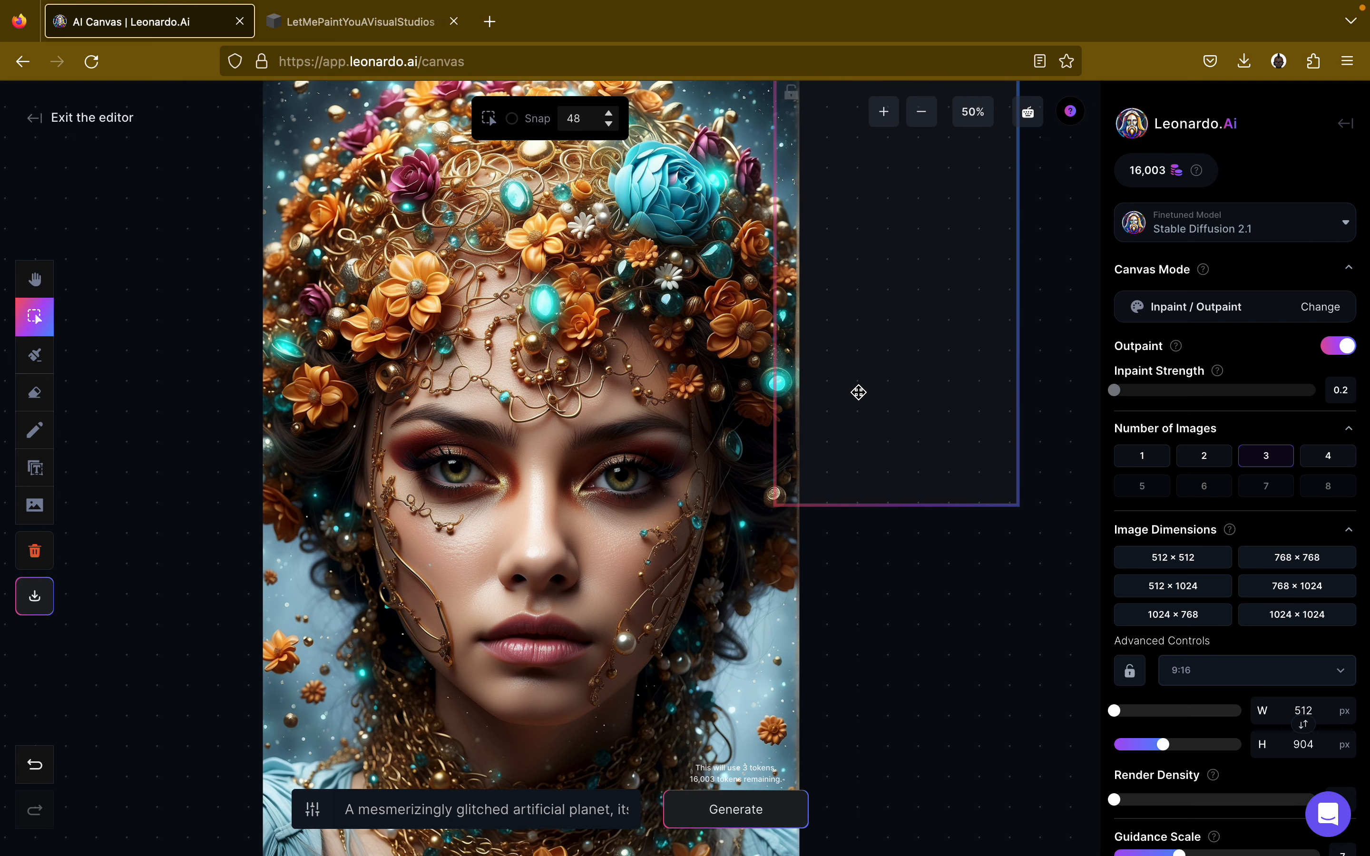
left_click_drag(858, 392, 867, 393)
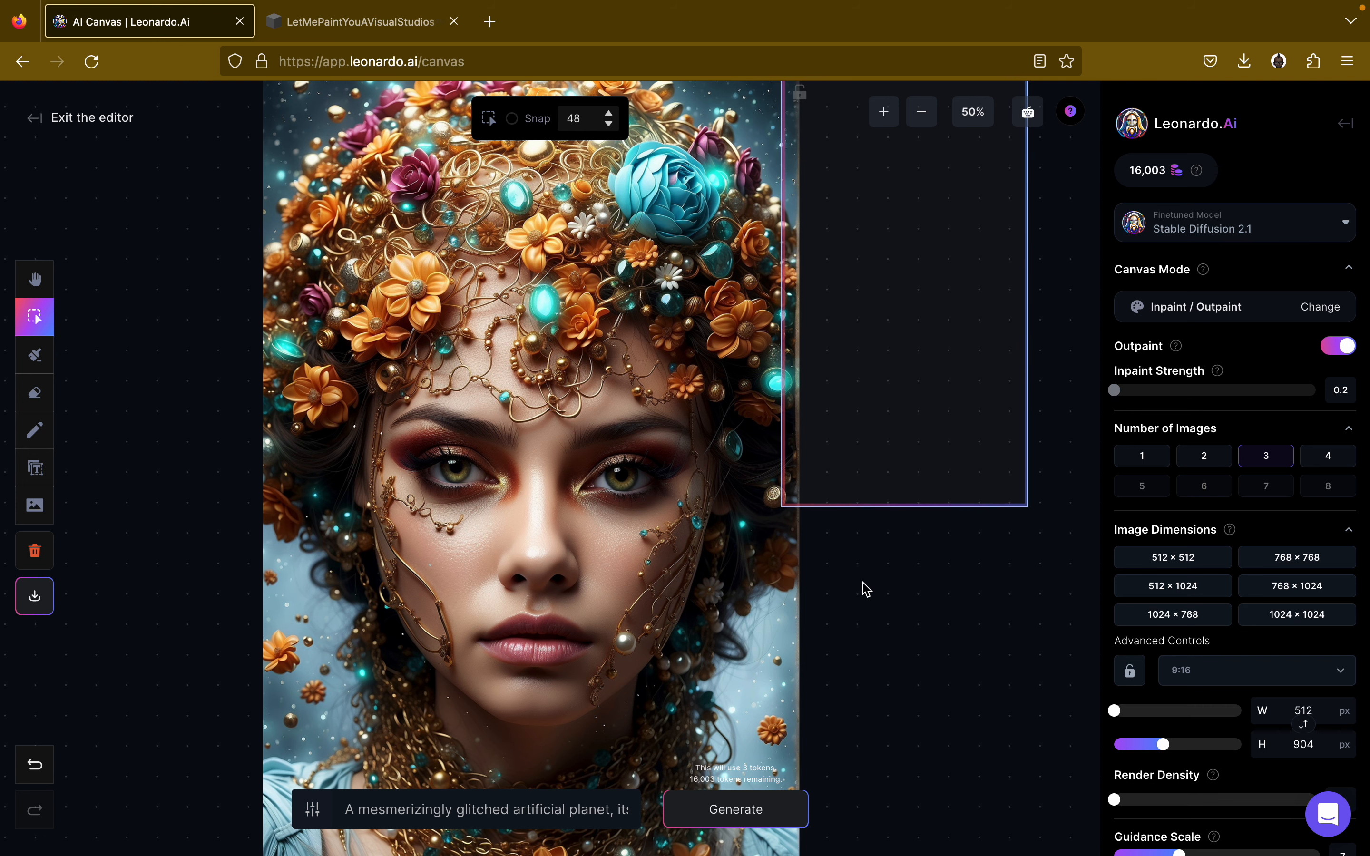
scroll(863, 583, "up", 1)
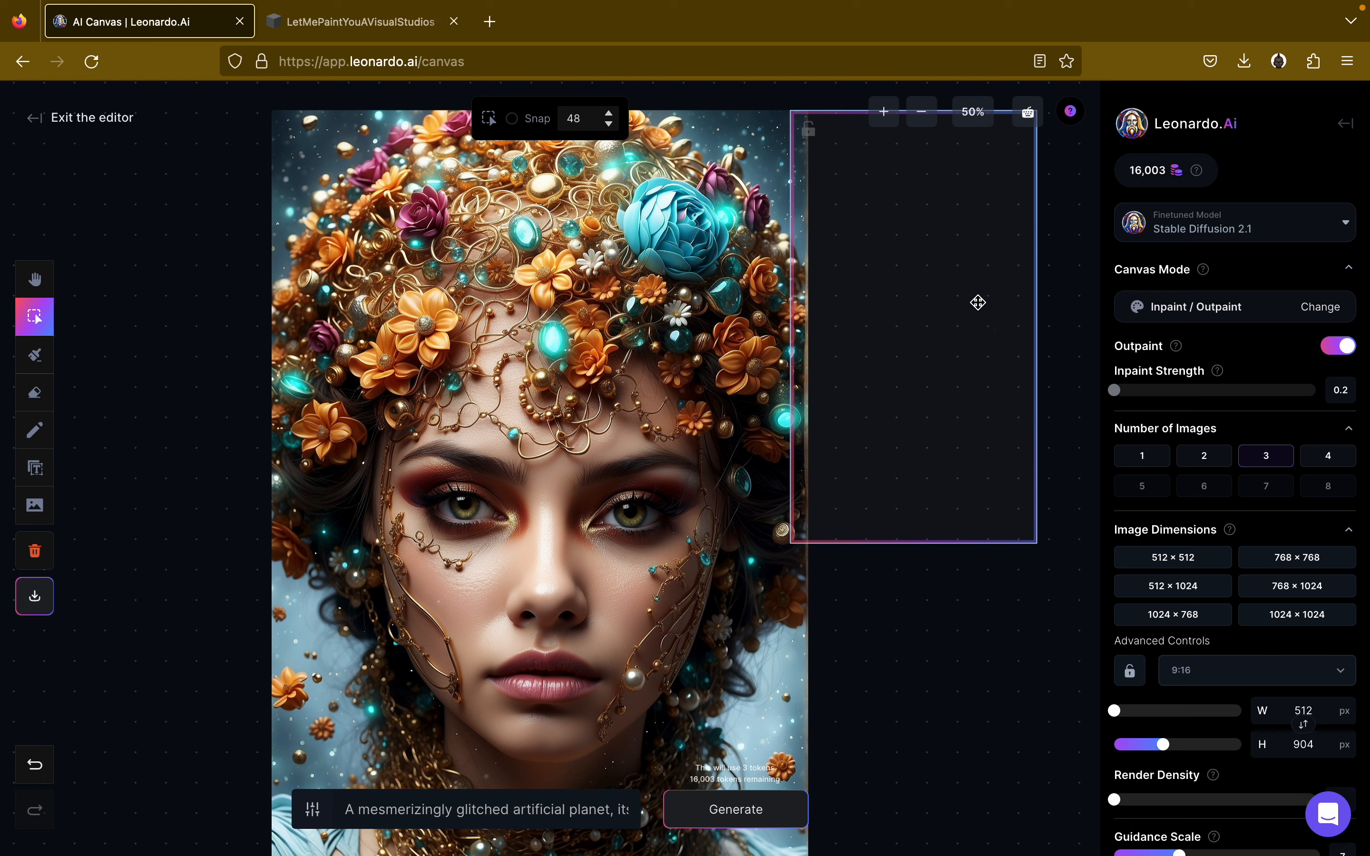
left_click(1208, 237)
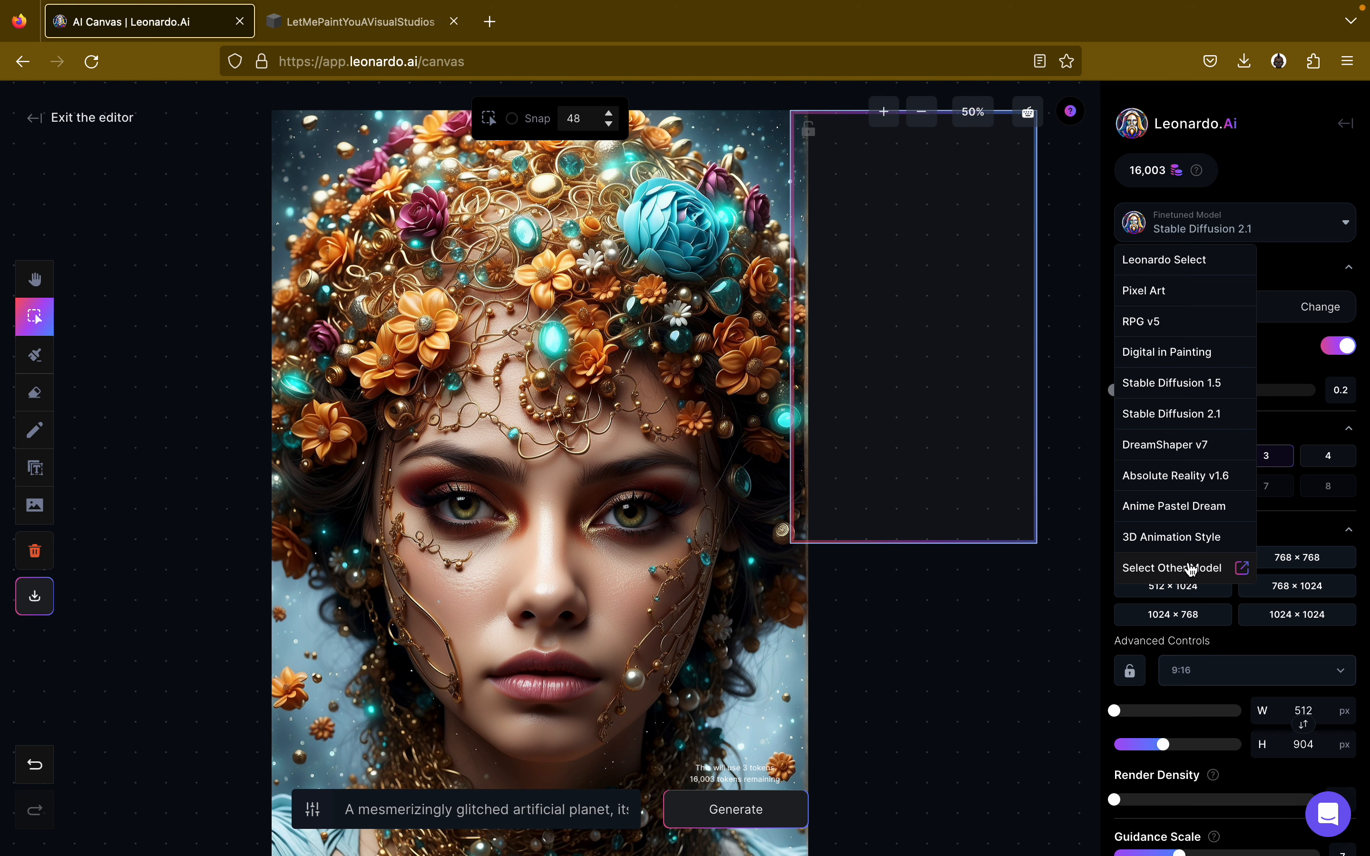
left_click(1065, 651)
scroll(1204, 714, "down", 5)
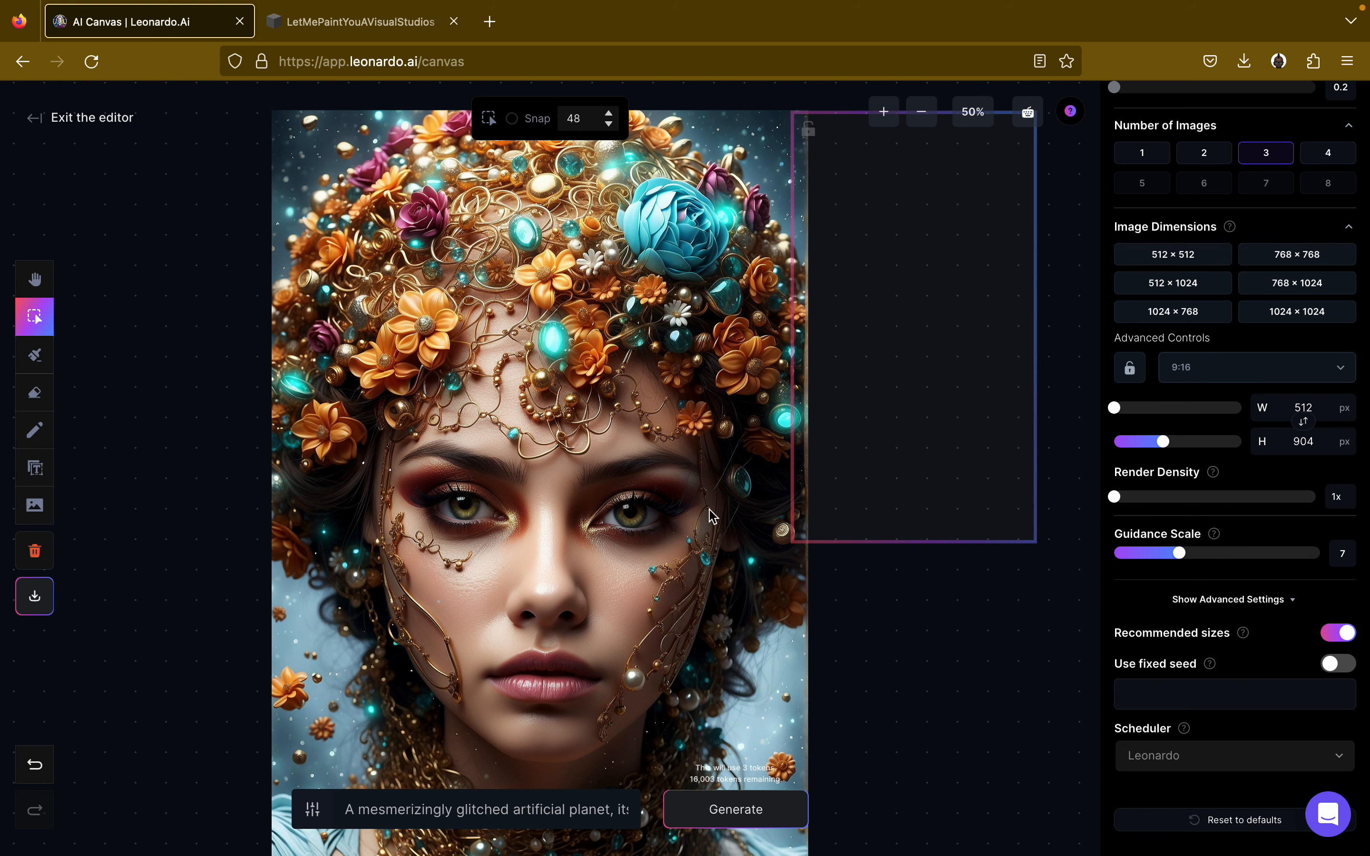
Leave the canvas editor for AI Image Generation and copy the seed of the glitched planet generation with the flower-crowned portraits.
left_click(34, 122)
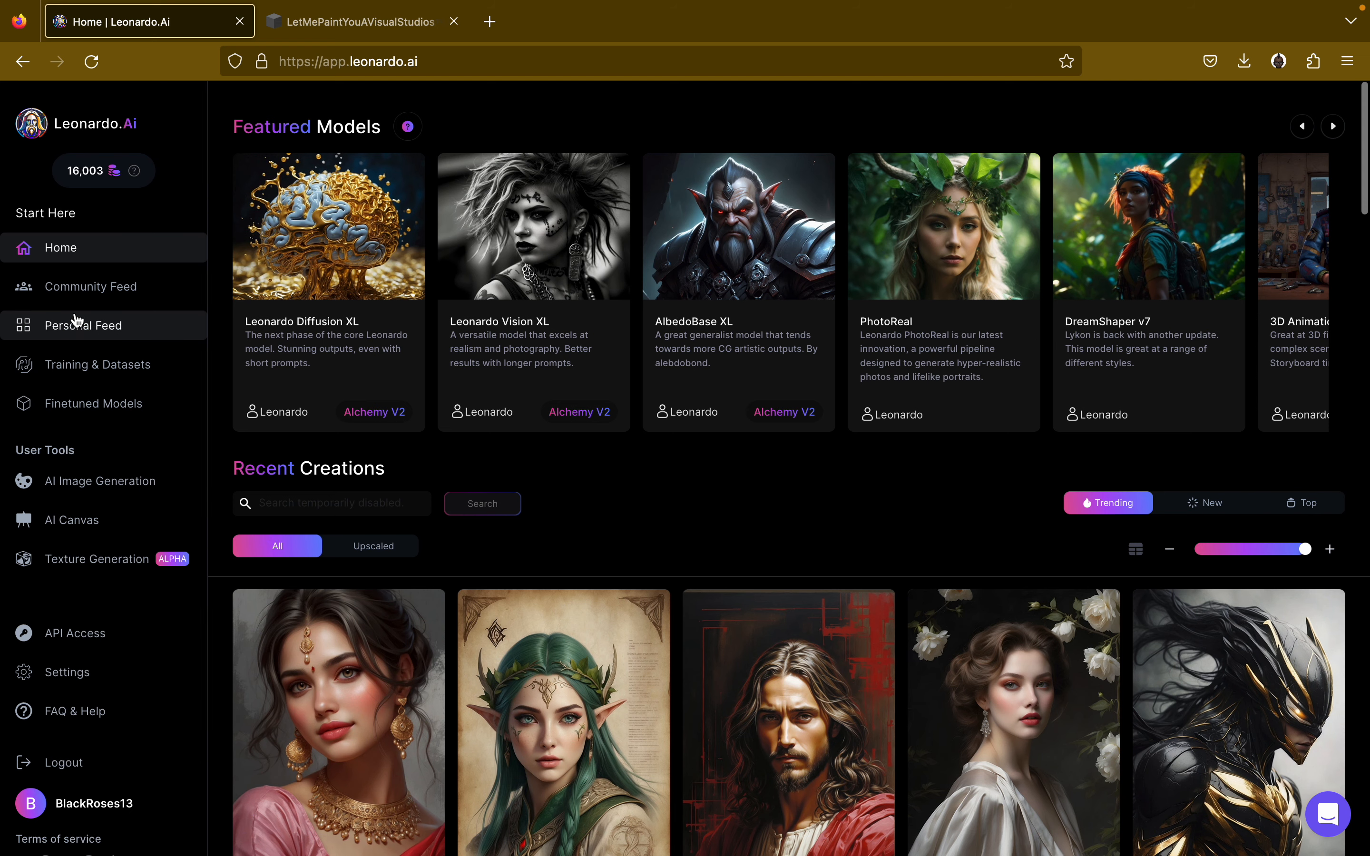
left_click(105, 485)
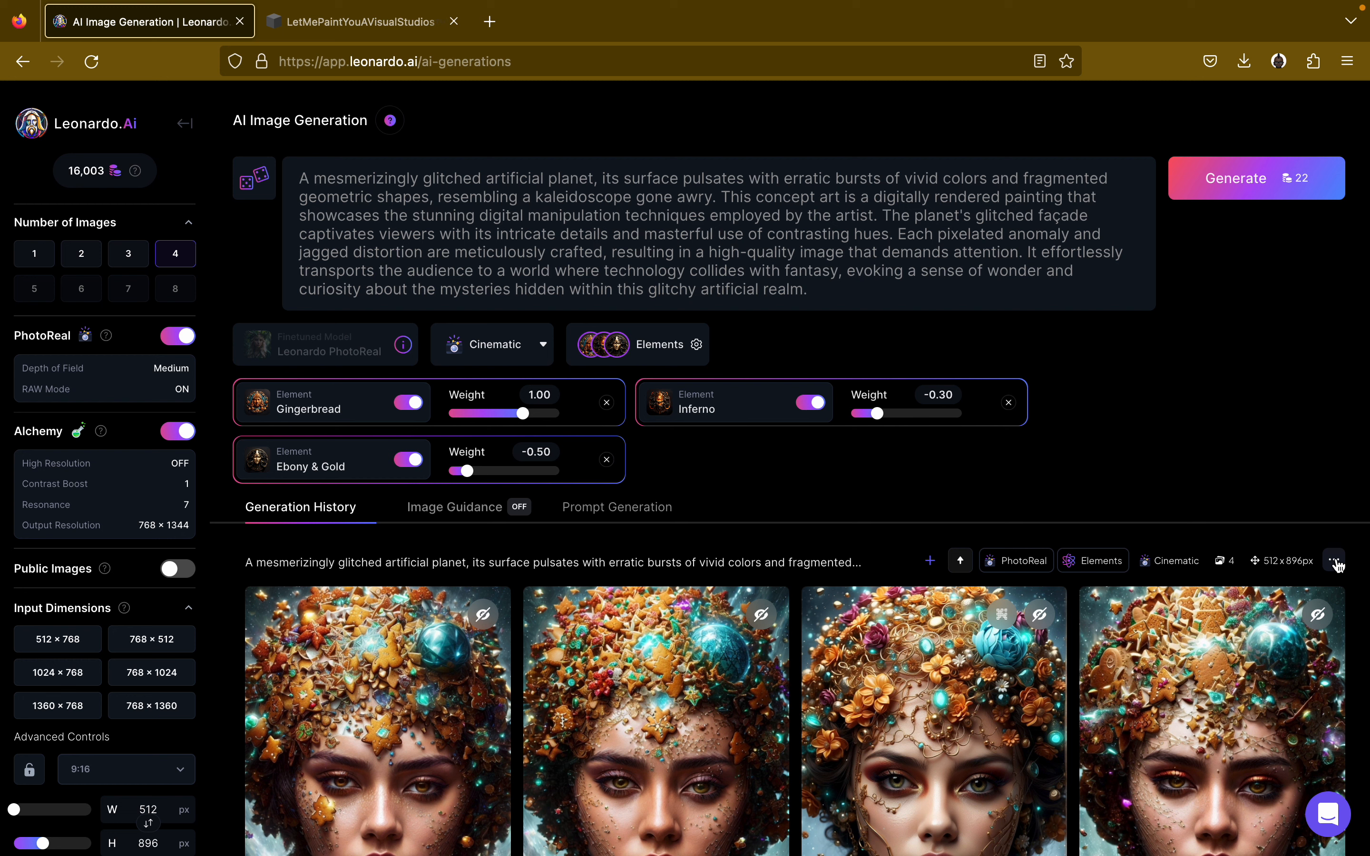
left_click(1334, 561)
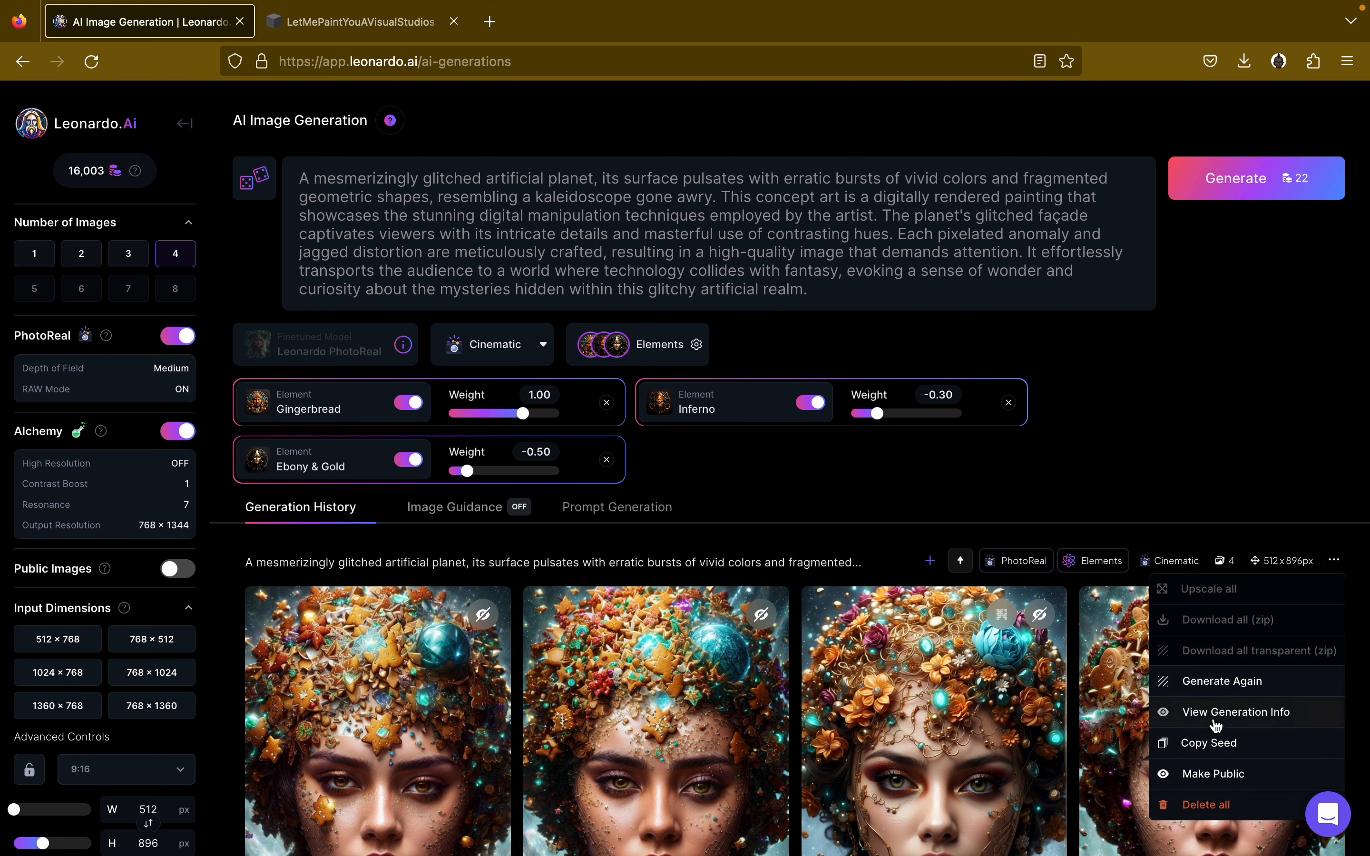
left_click(1212, 743)
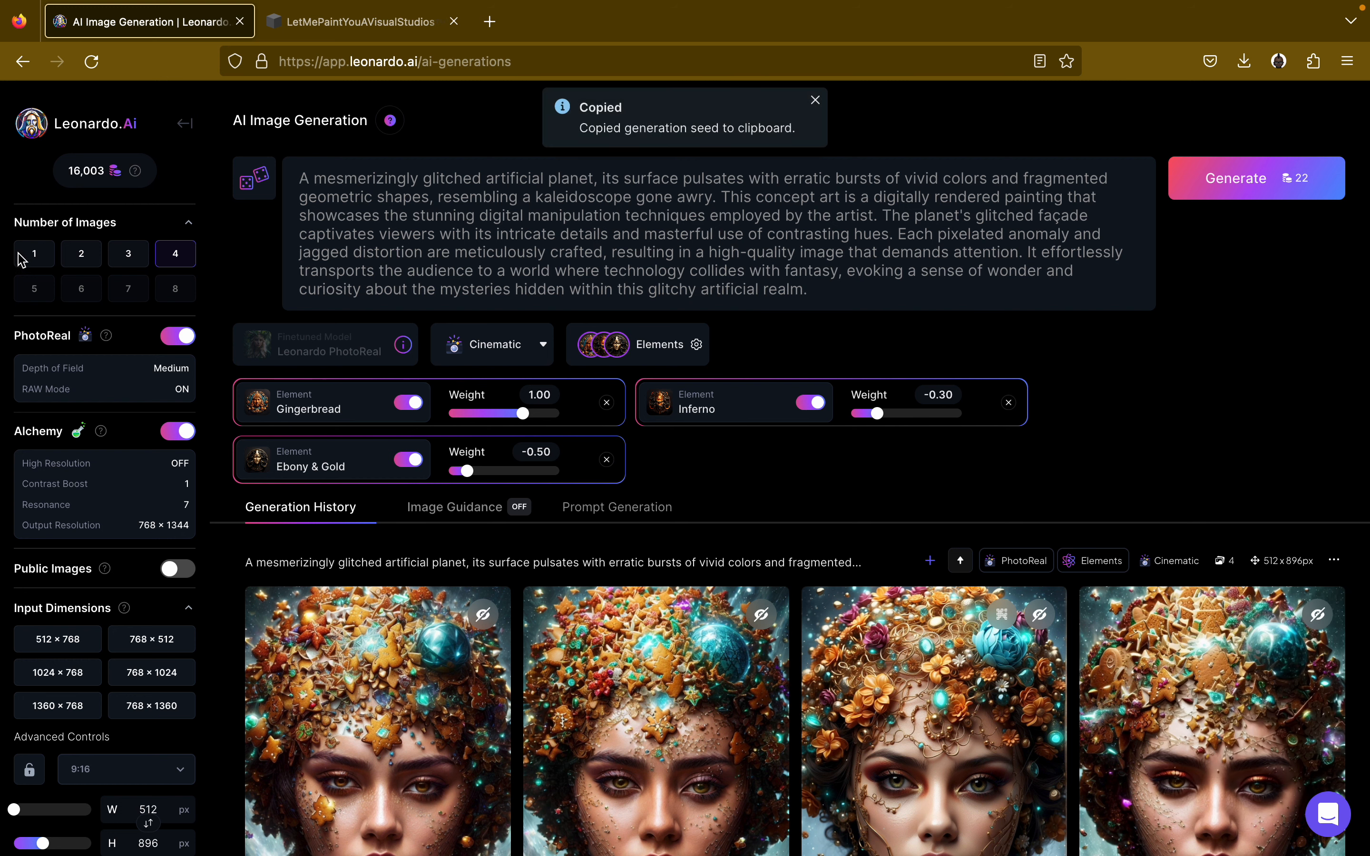
Return to AI Canvas, paste the copied seed 952810240, and turn on the fixed seed option.
left_click(183, 124)
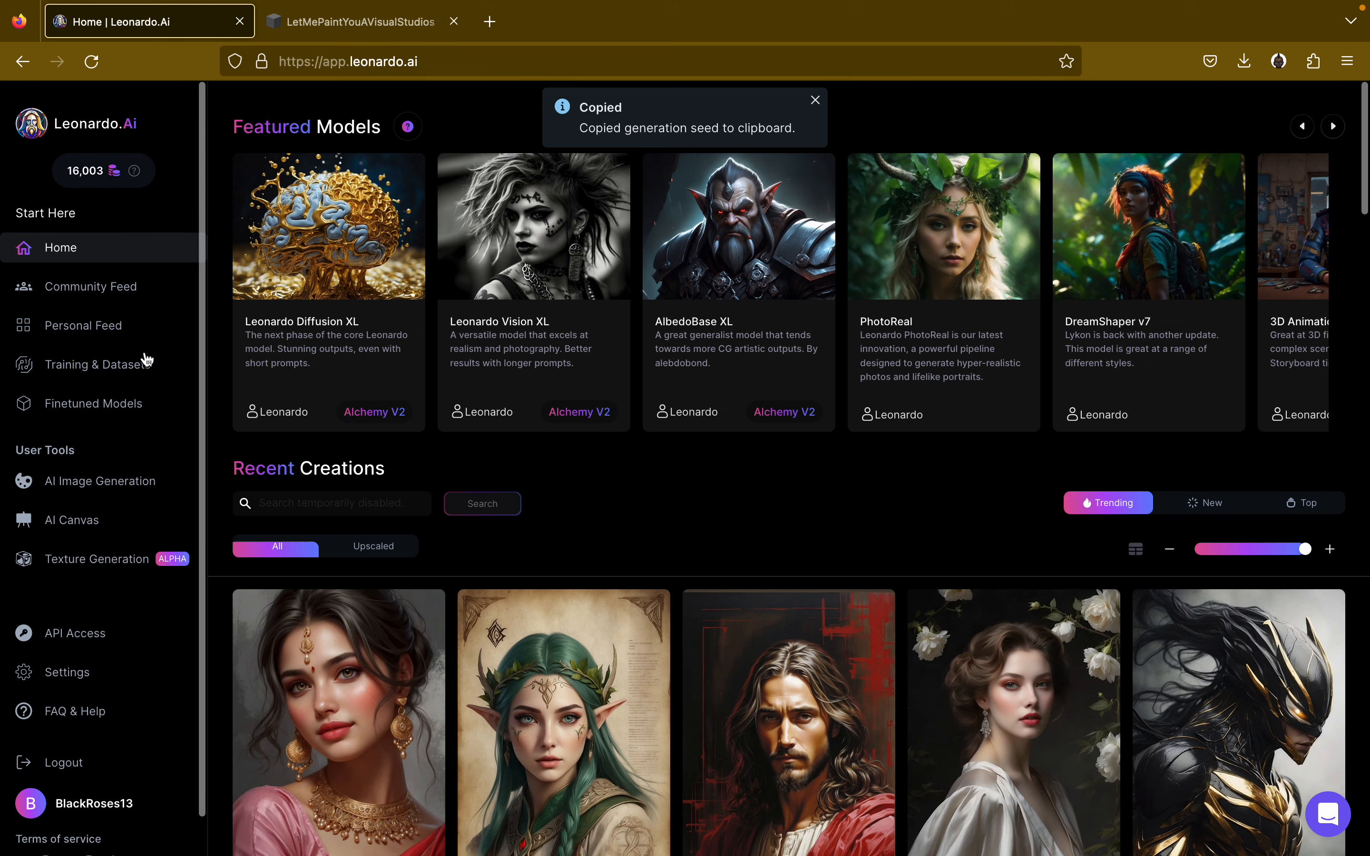
left_click(77, 529)
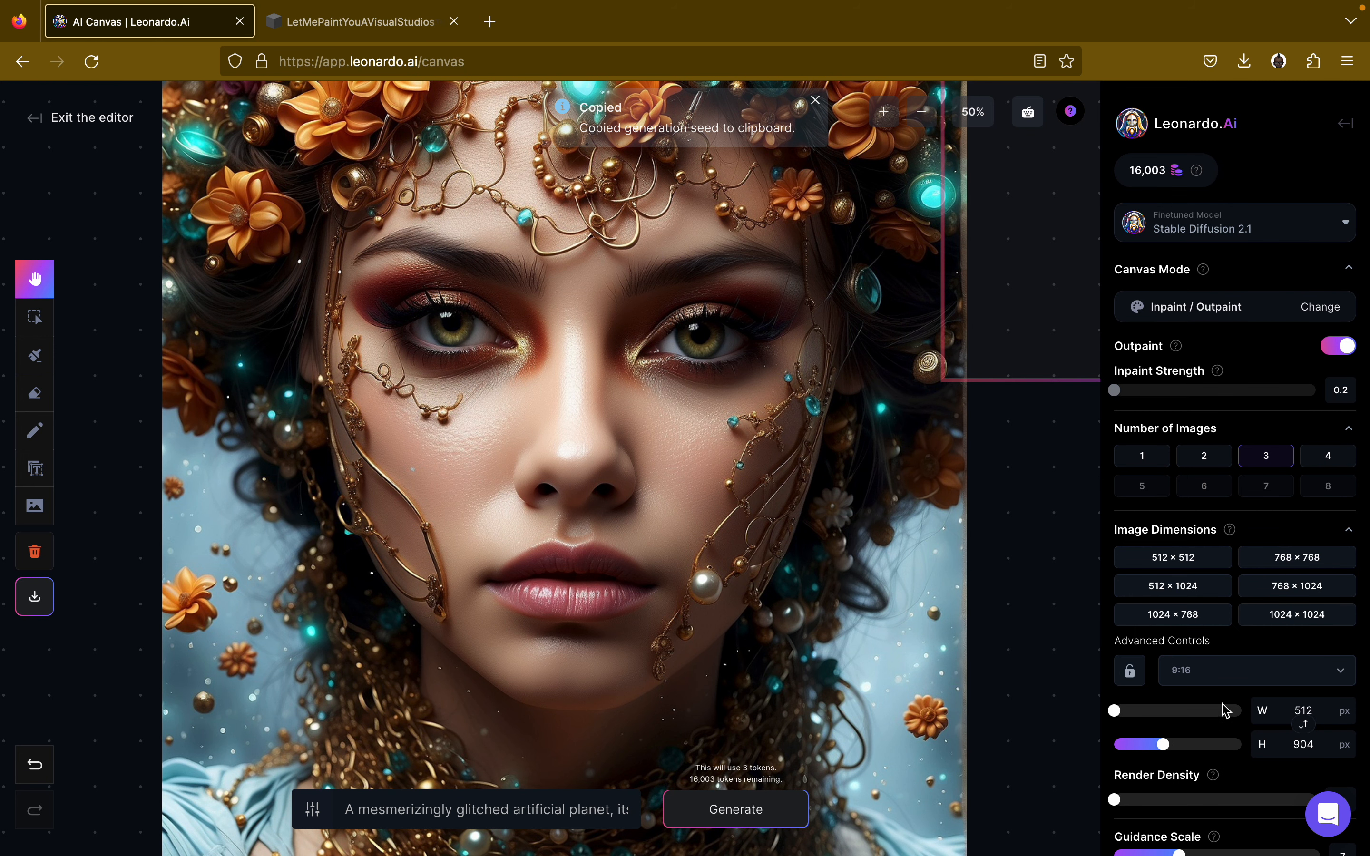
scroll(1223, 711, "down", 10)
left_click(1202, 687)
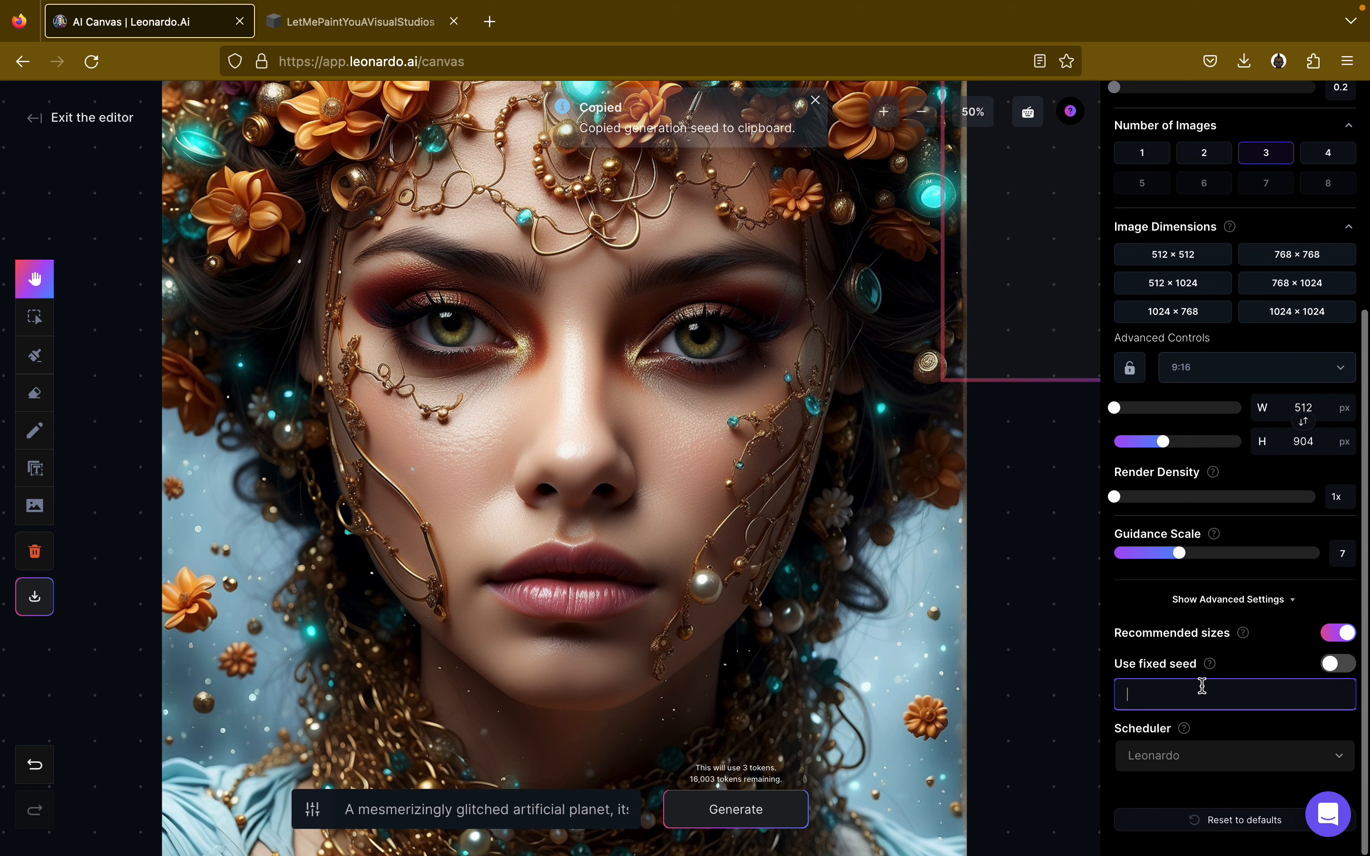
key("super+v")
left_click(1333, 666)
Bring the portrait and generation frame fully into view and switch the canvas model to RPG v5.
scroll(1068, 580, "up", 5)
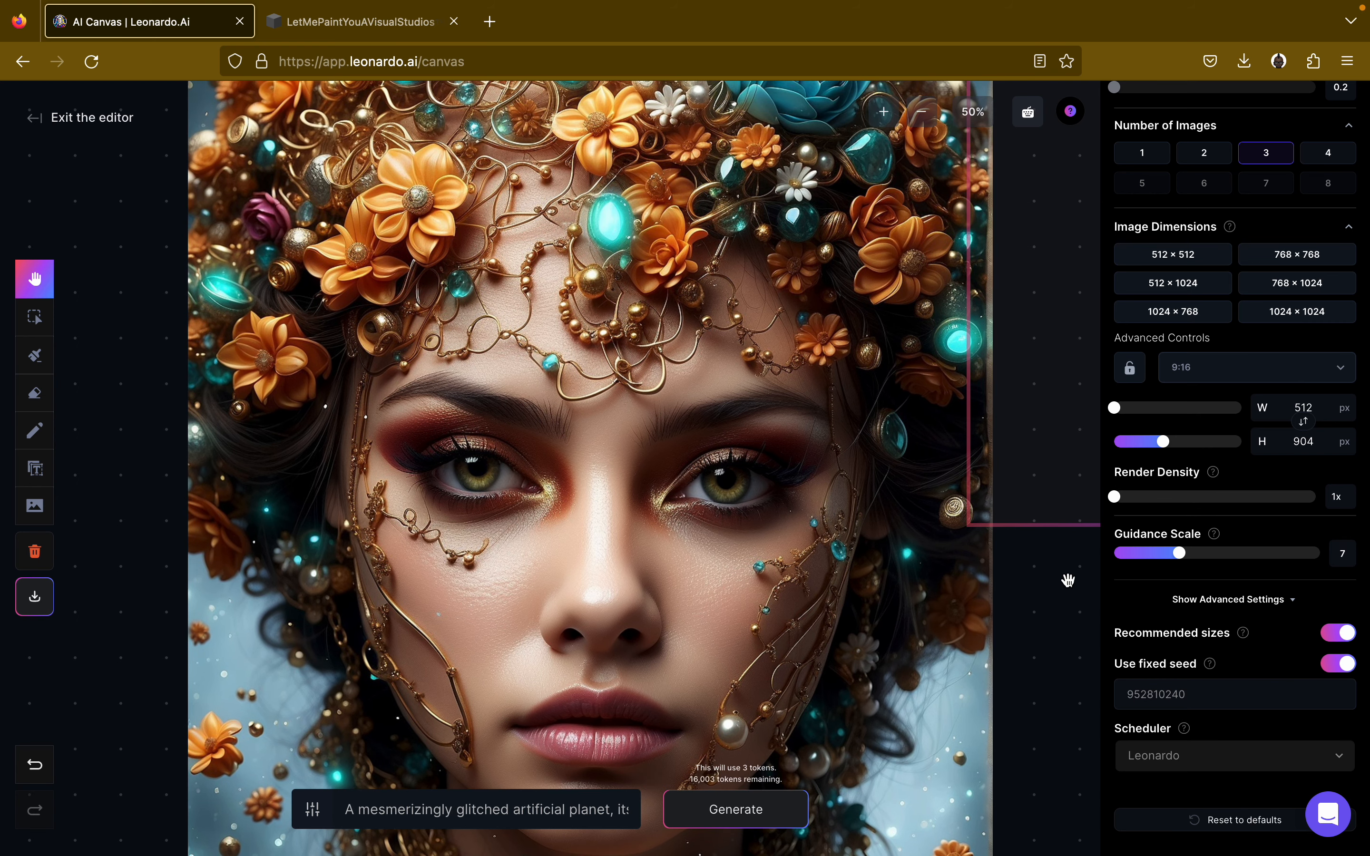
scroll(1227, 458, "up", 8)
scroll(950, 478, "right", 2)
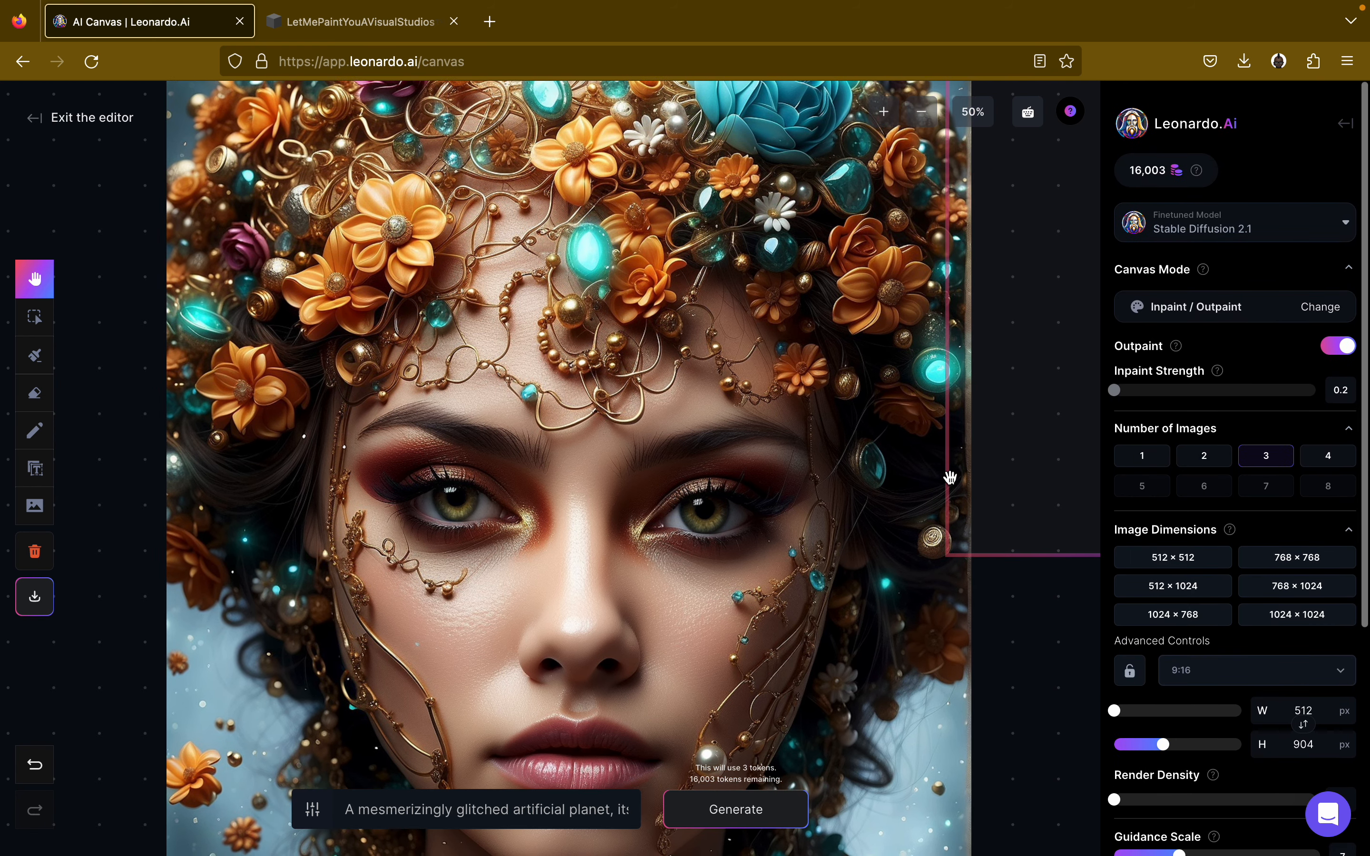
left_click(921, 112)
left_click(884, 112)
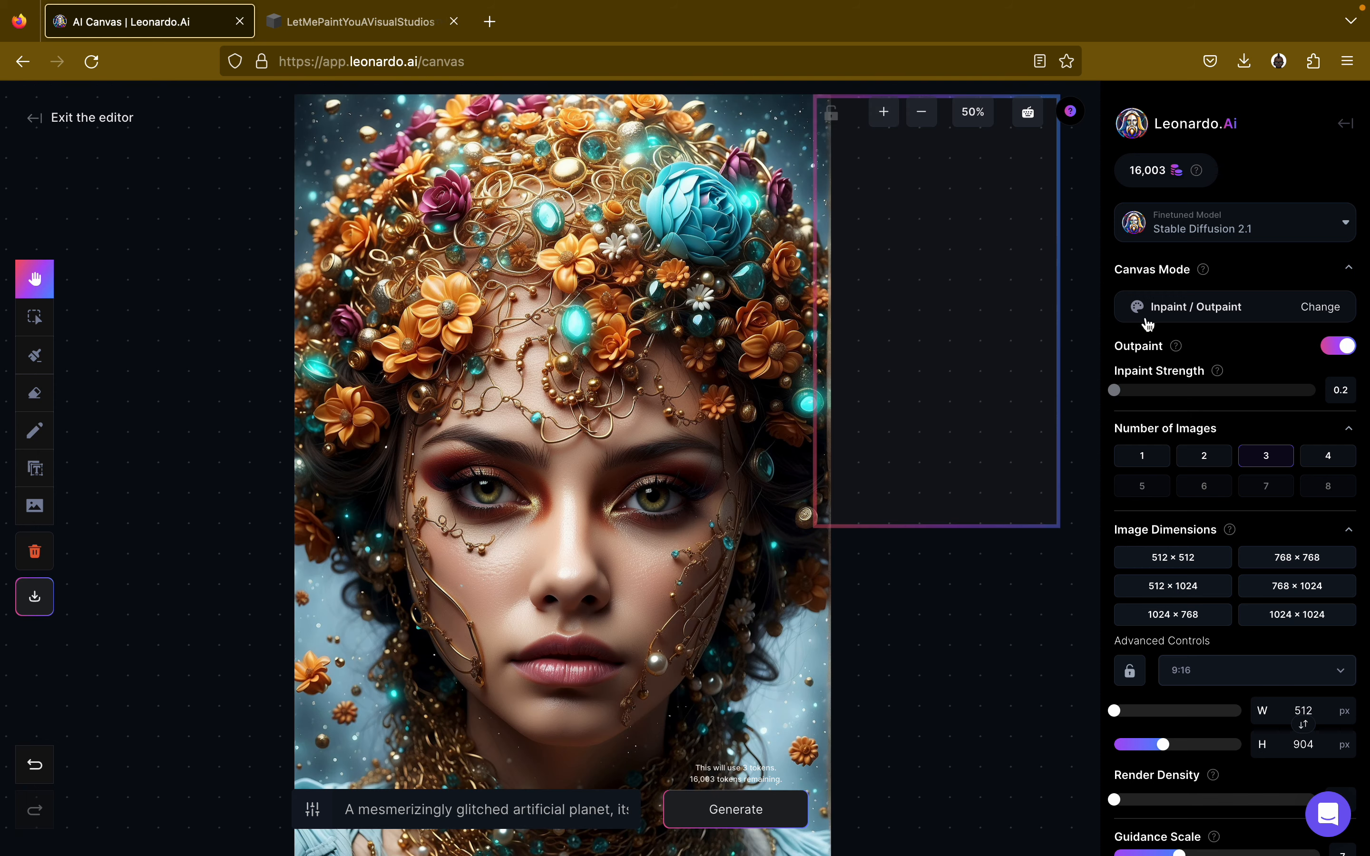
left_click(1231, 223)
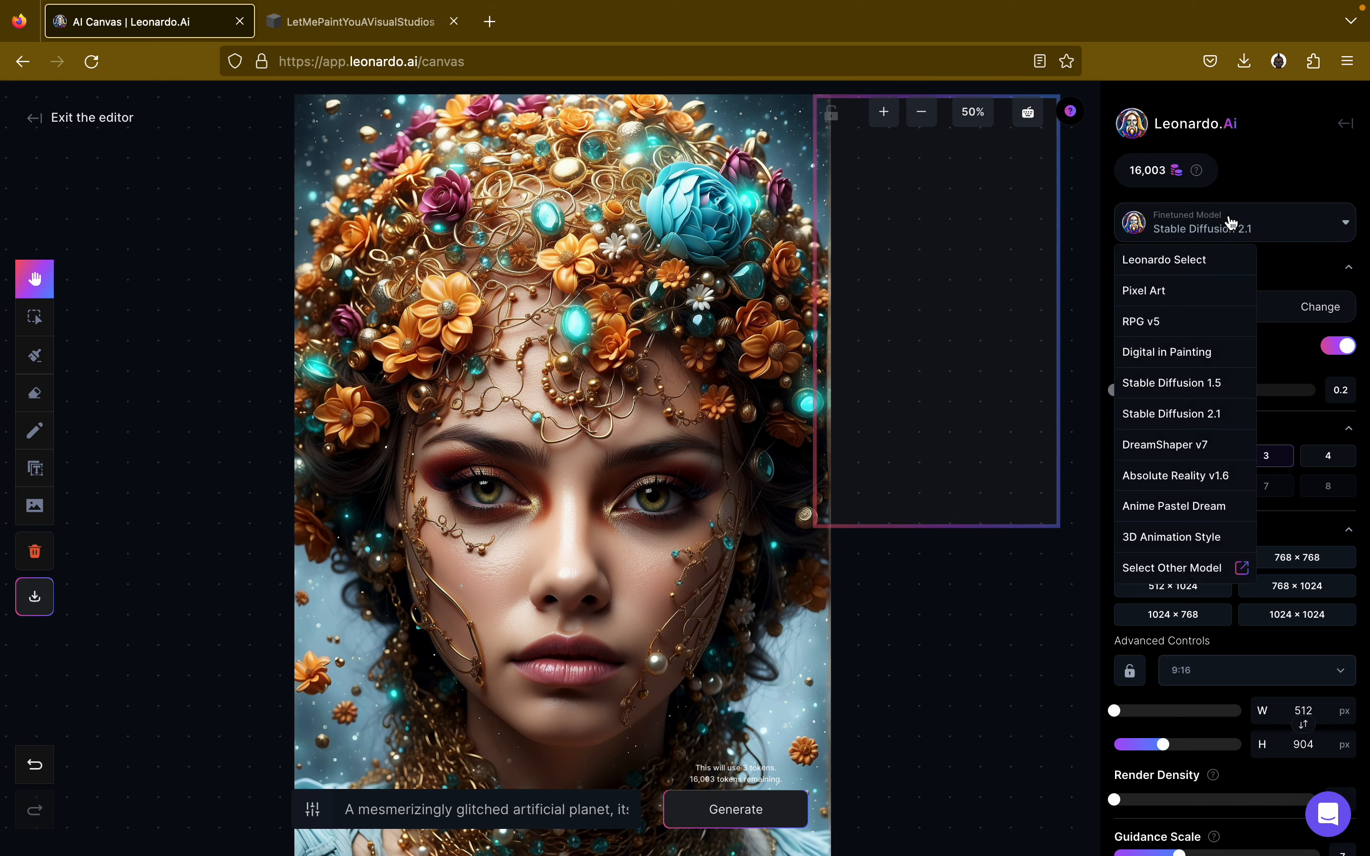
left_click(1188, 320)
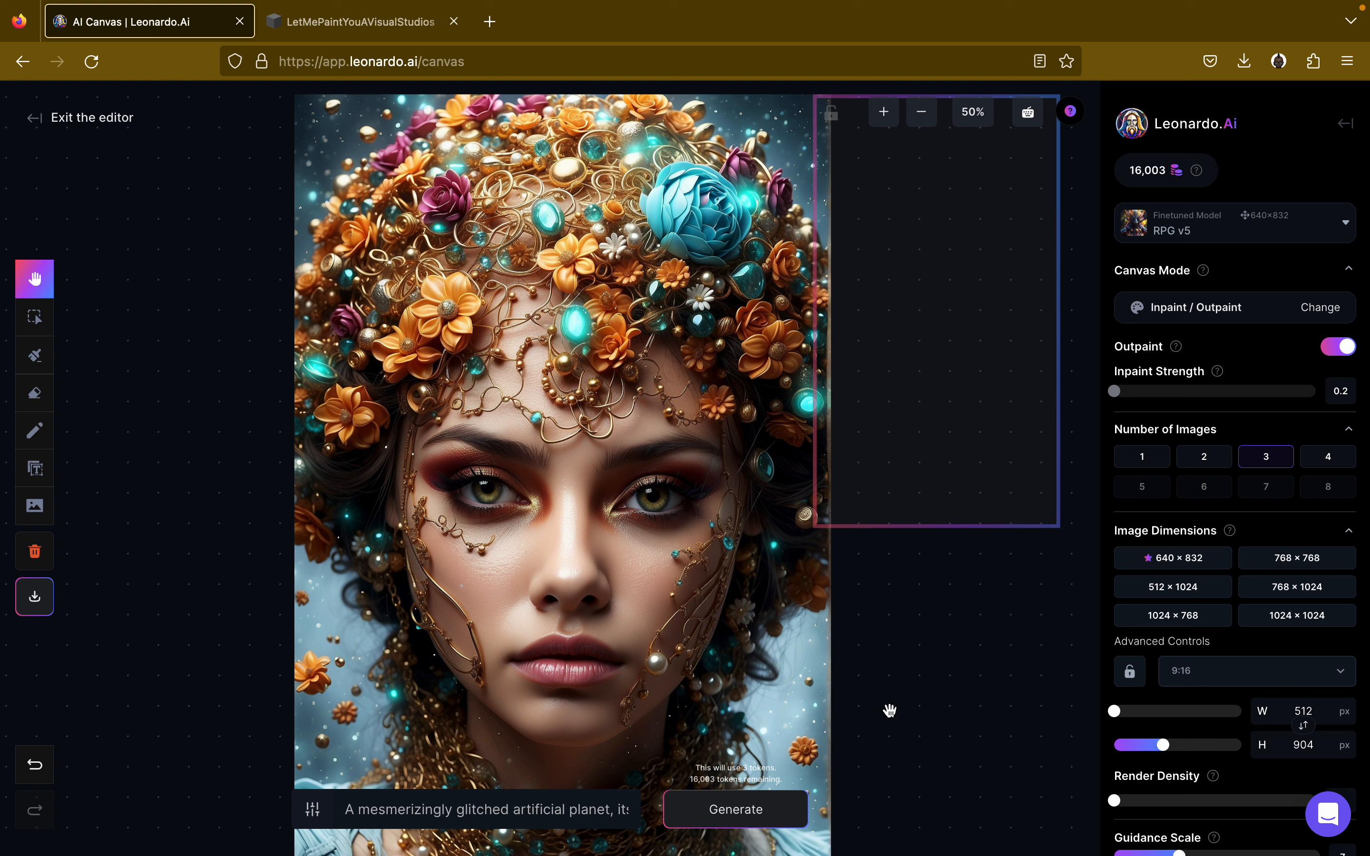
Set the inpaint strength to 1, turn Outpaint back on, and generate three variants with RPG v5.
left_click(1353, 347)
left_click_drag(1122, 395, 1359, 399)
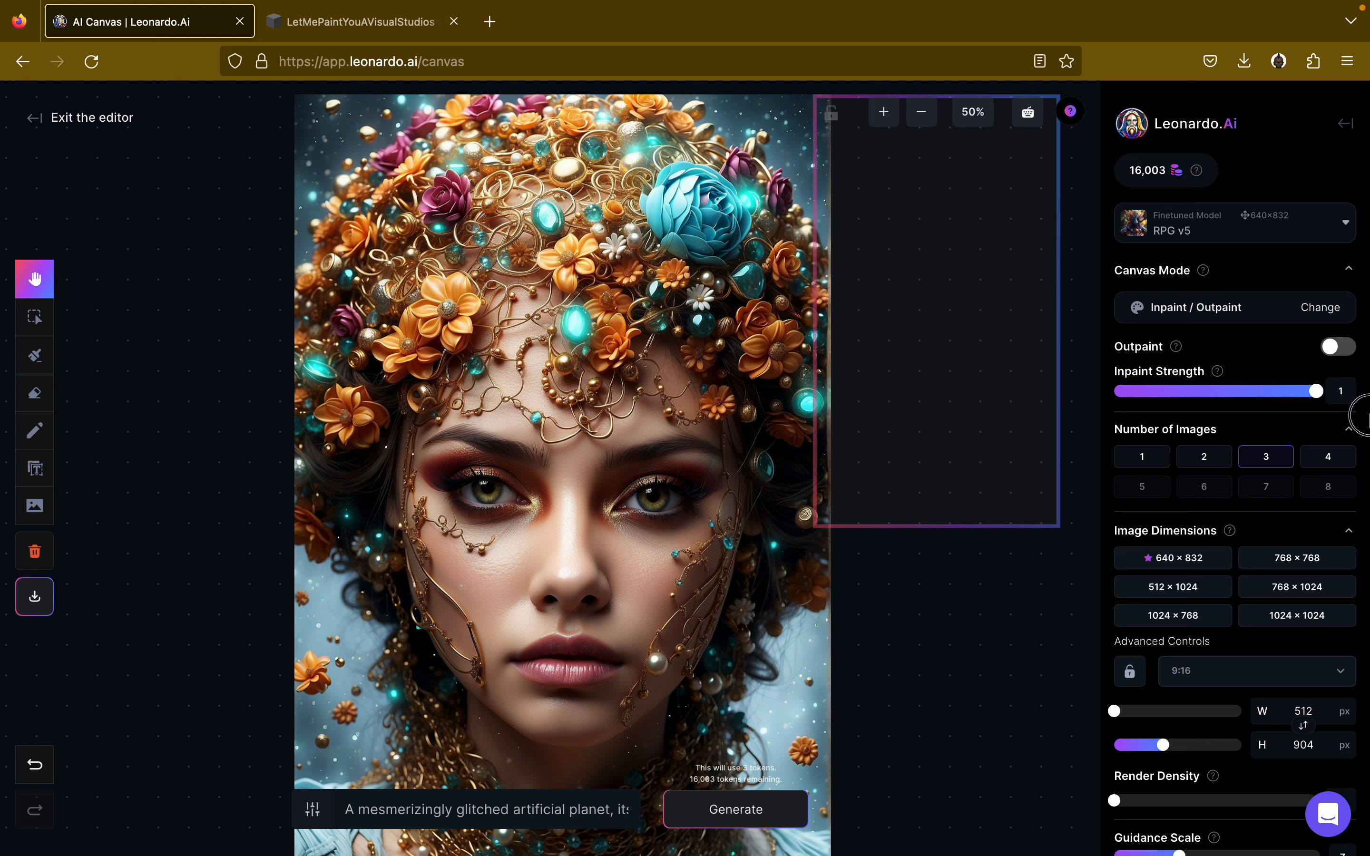
left_click(1337, 348)
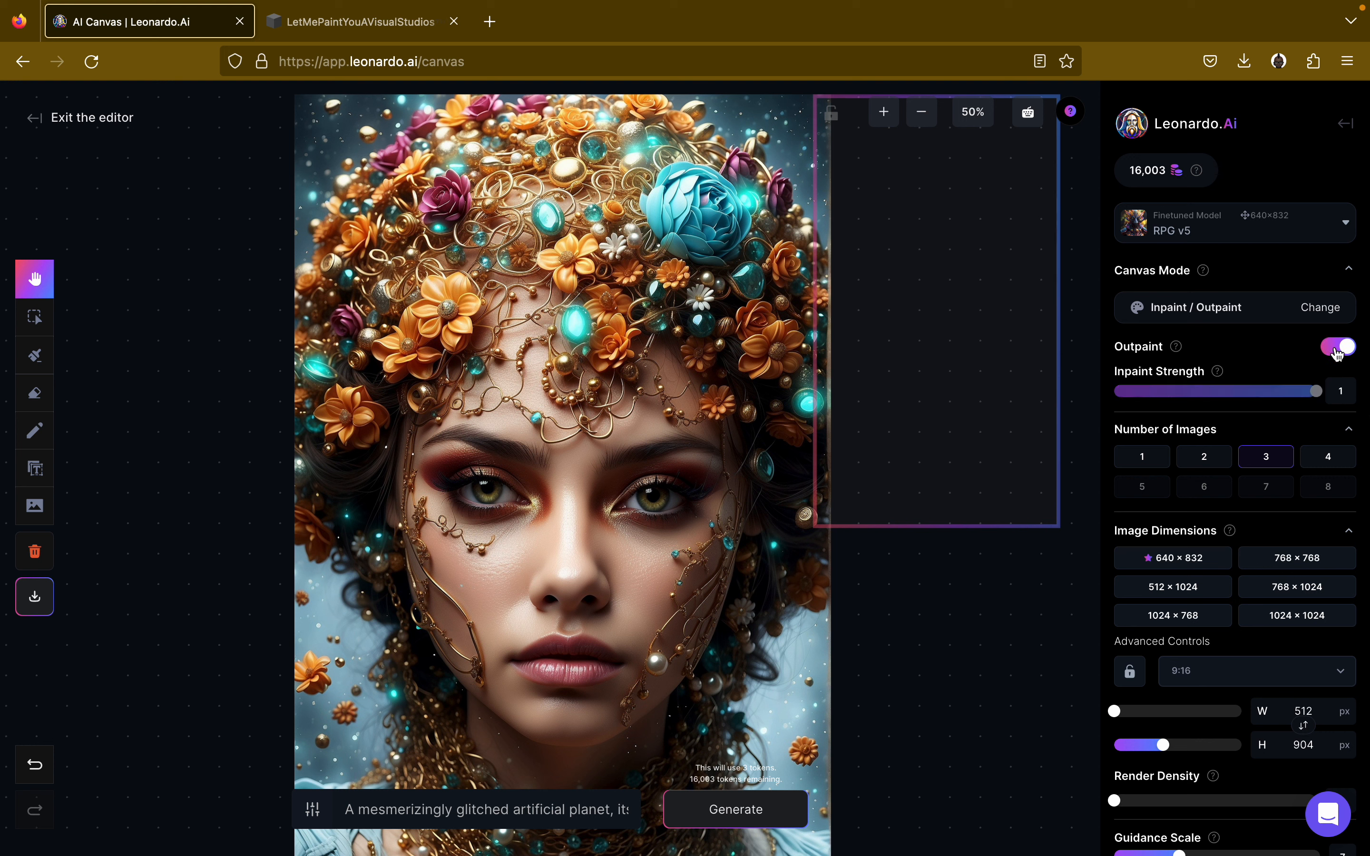
left_click(762, 811)
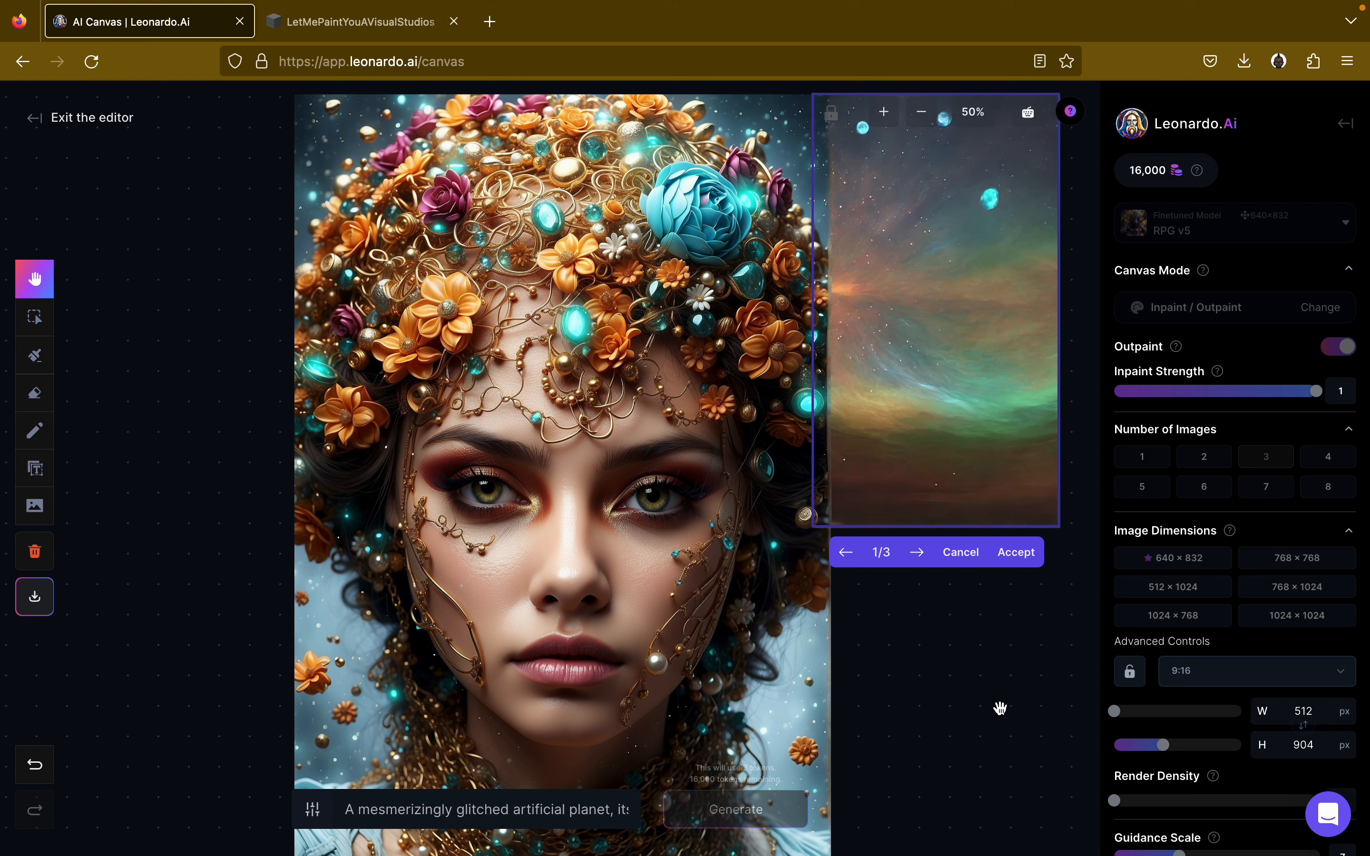
Review the three RPG v5 outpaint variants beside the portrait and discard them.
left_click(918, 552)
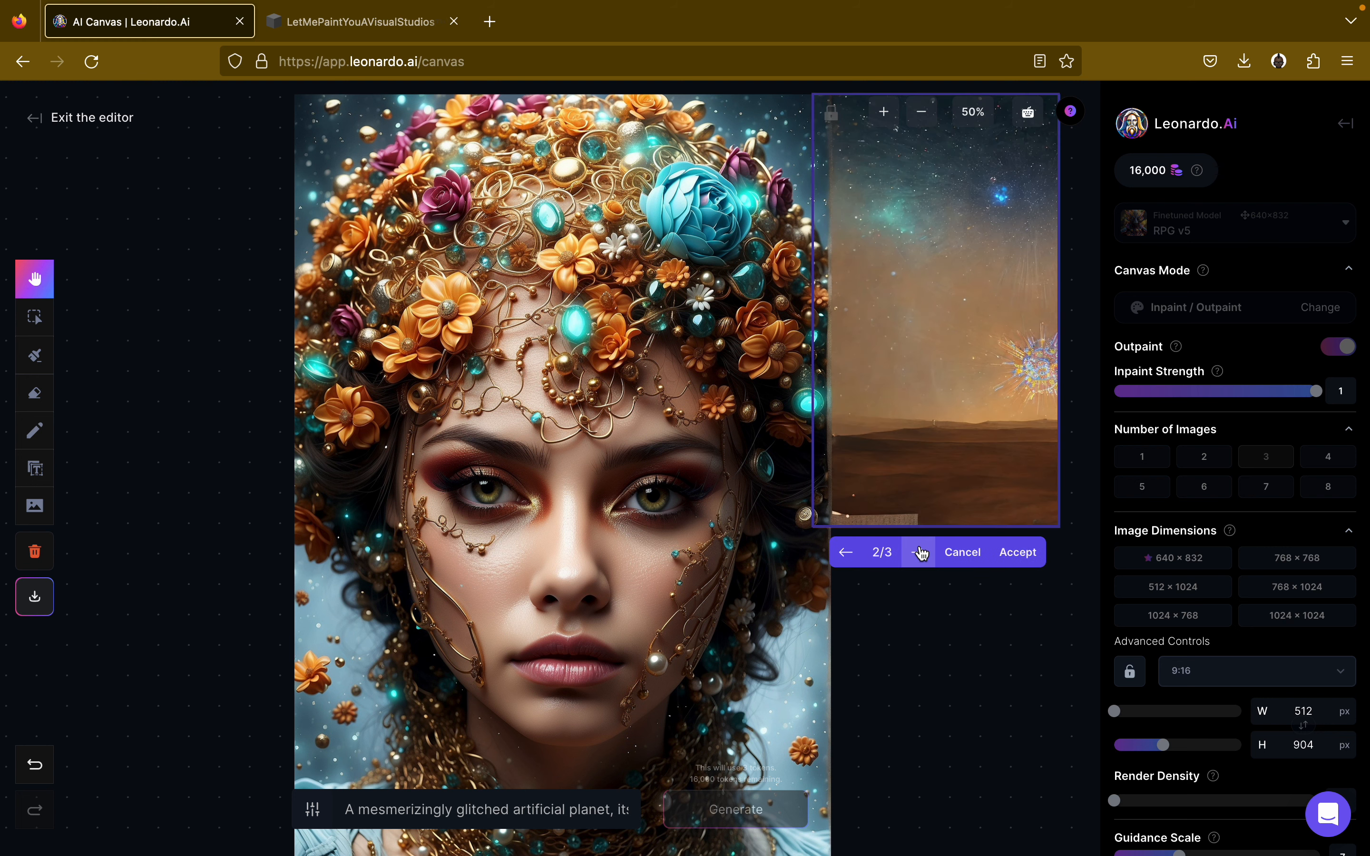
left_click(920, 552)
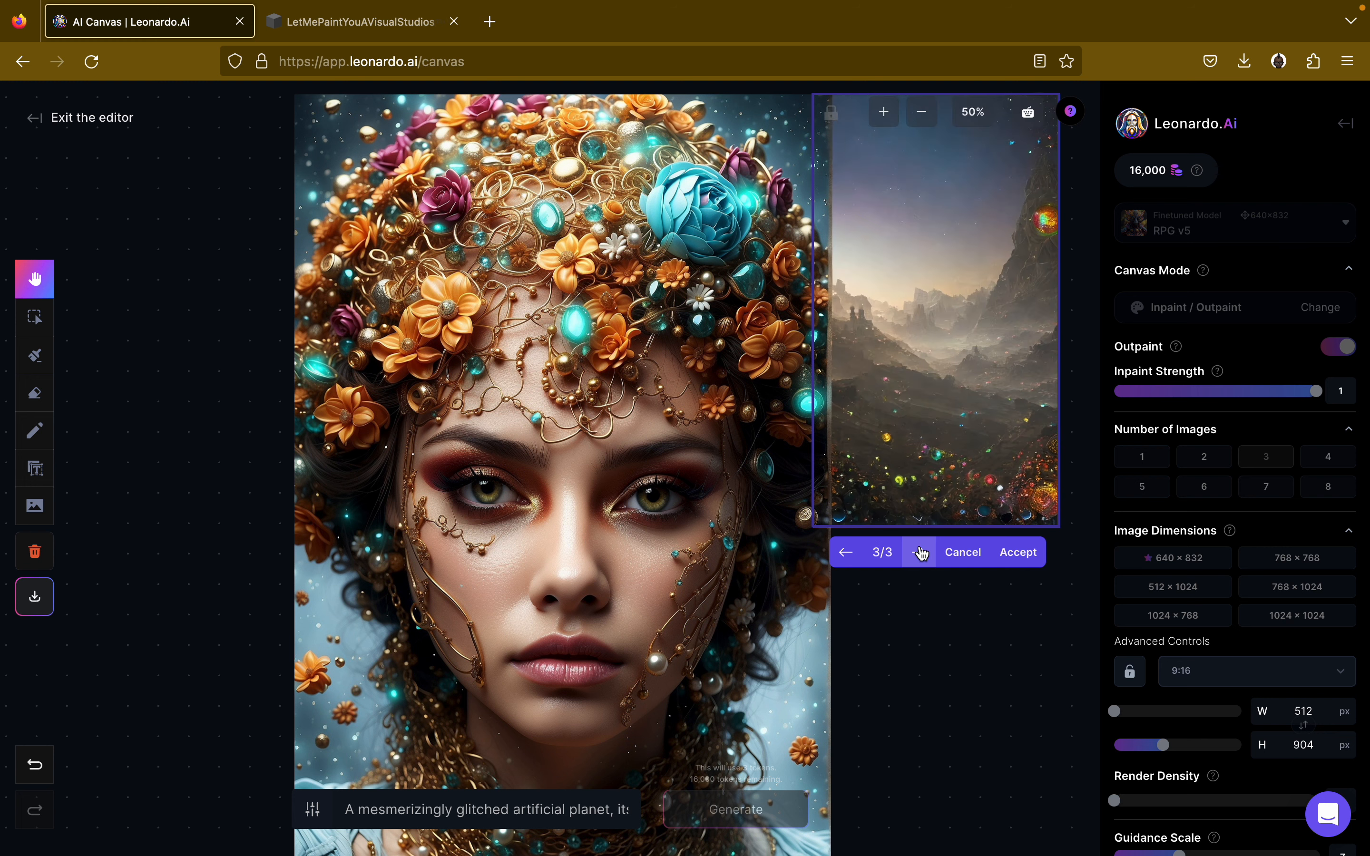
left_click(919, 553)
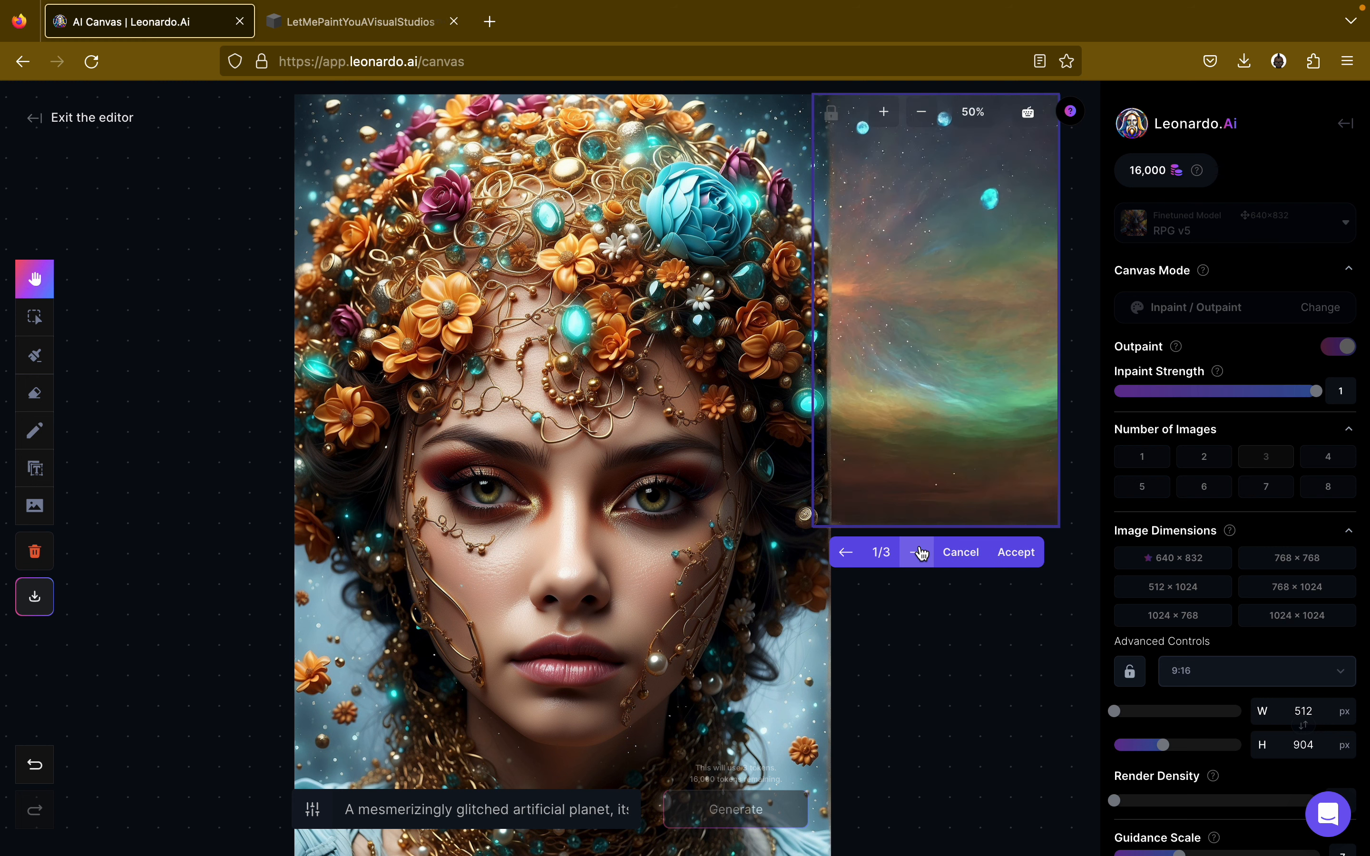
left_click(953, 553)
Turn off the fixed seed option and set the scheduler to Euler Ancestral.
scroll(1119, 627, "down", 2)
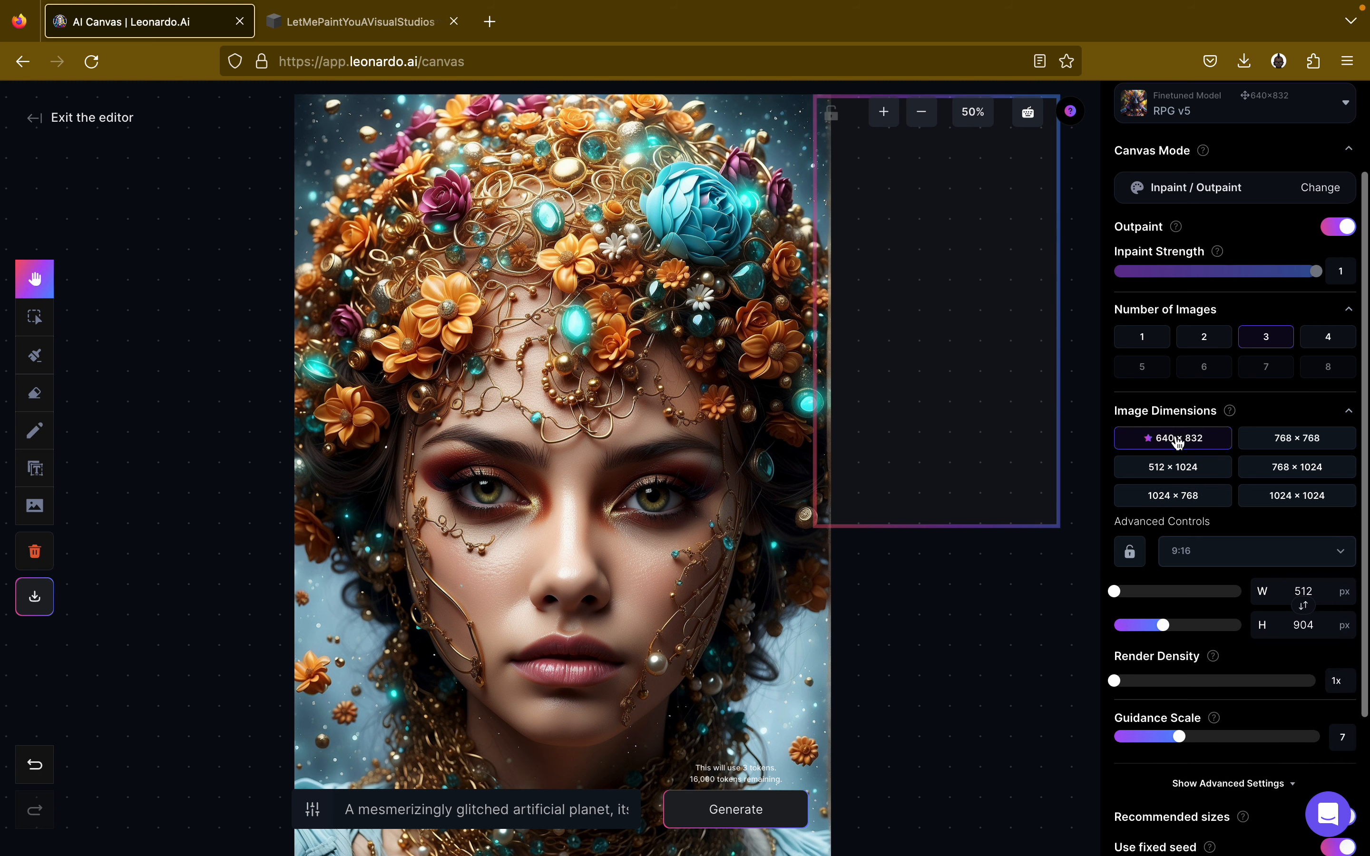
scroll(1236, 793, "down", 3)
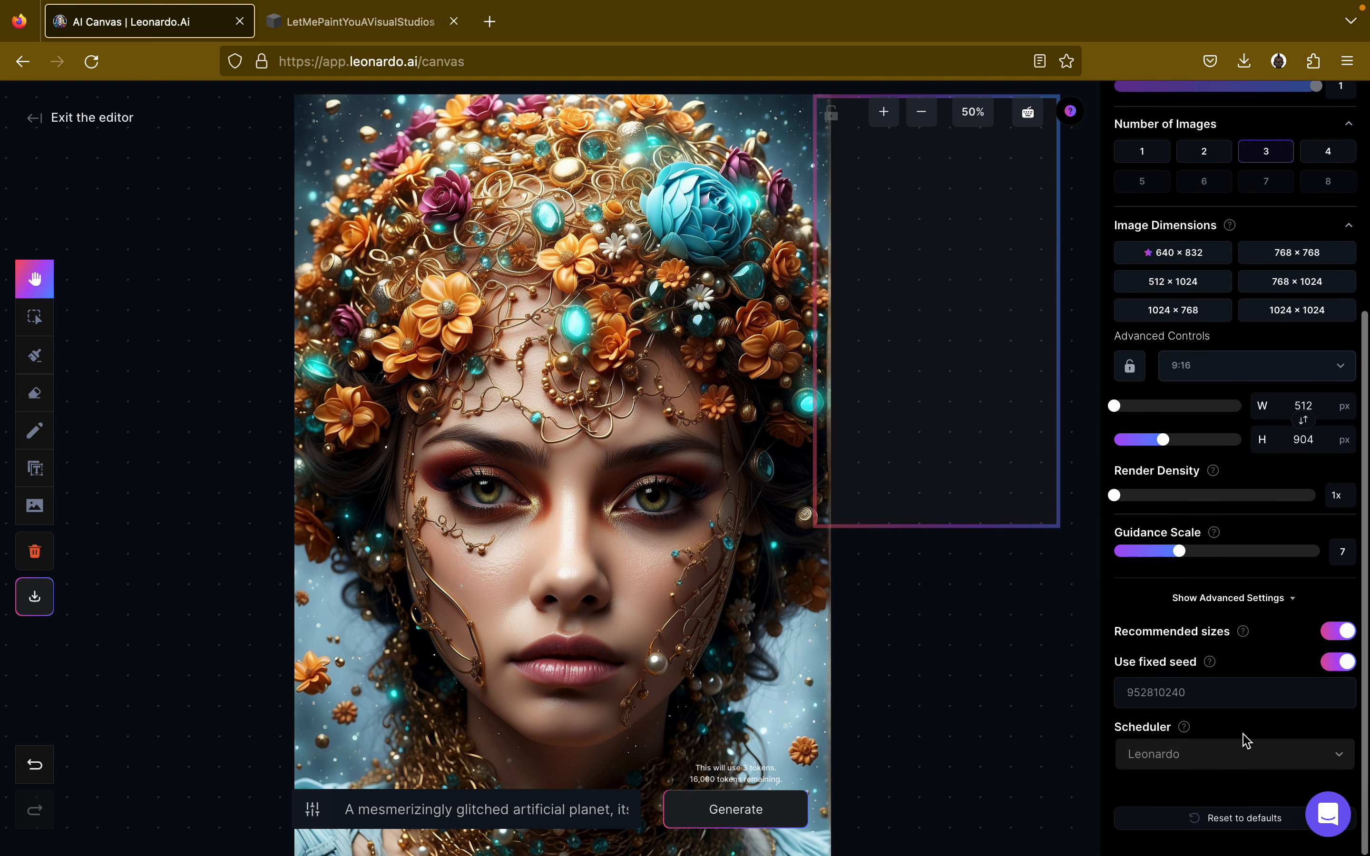
left_click(1339, 667)
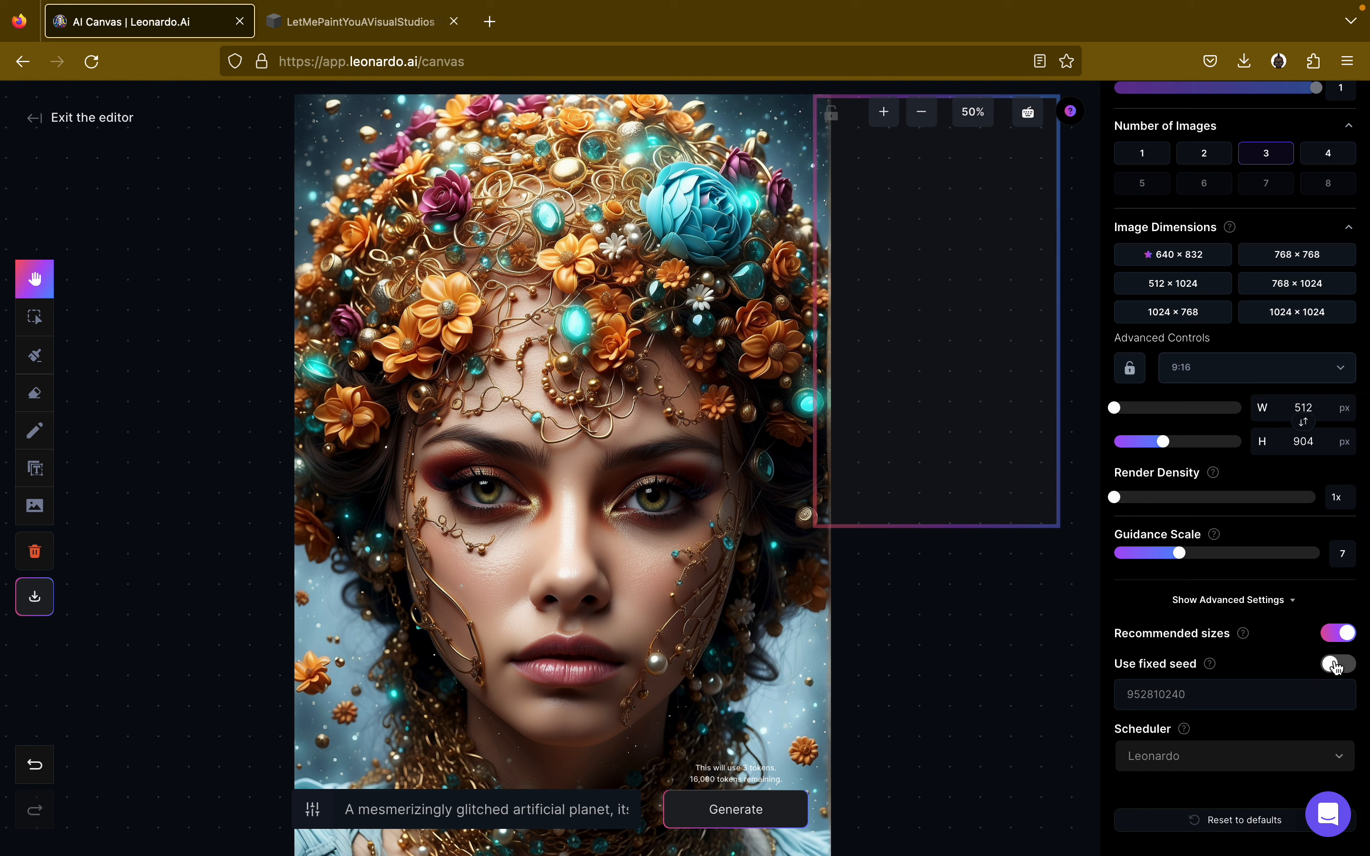
left_click(1227, 760)
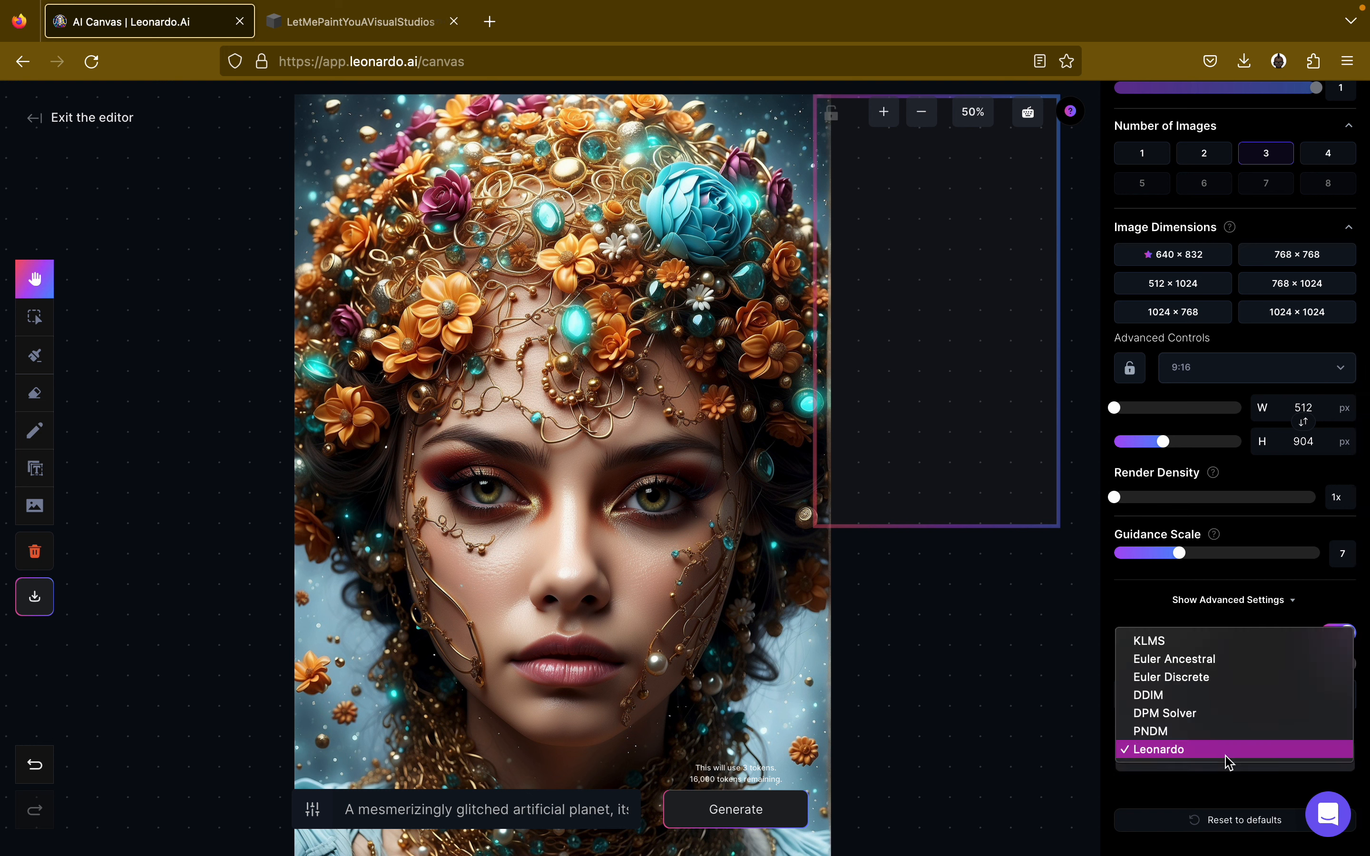
left_click(1218, 659)
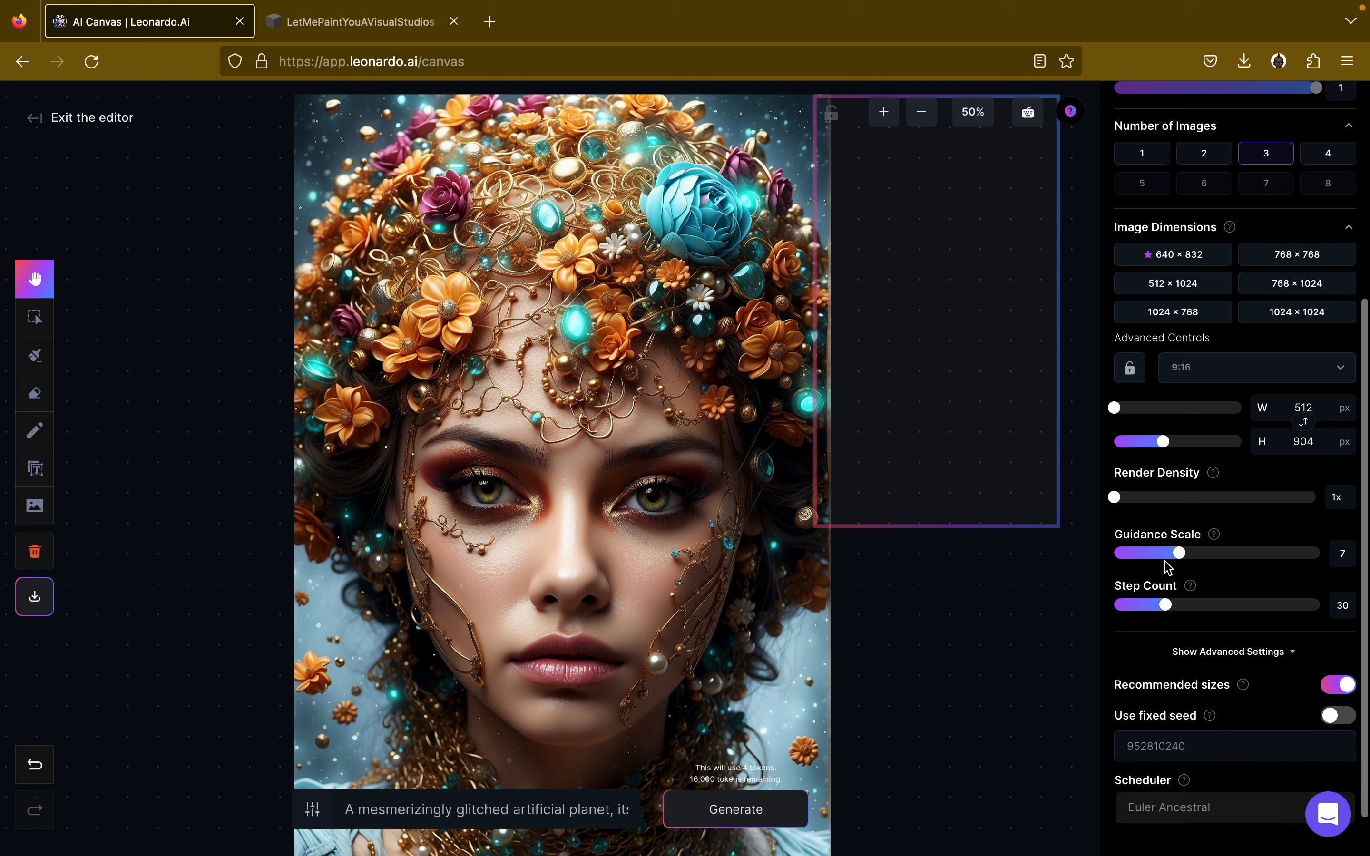
Clear the seed value and generate three new outpaint variants in the frame beside the portrait.
mouse_move(1189, 589)
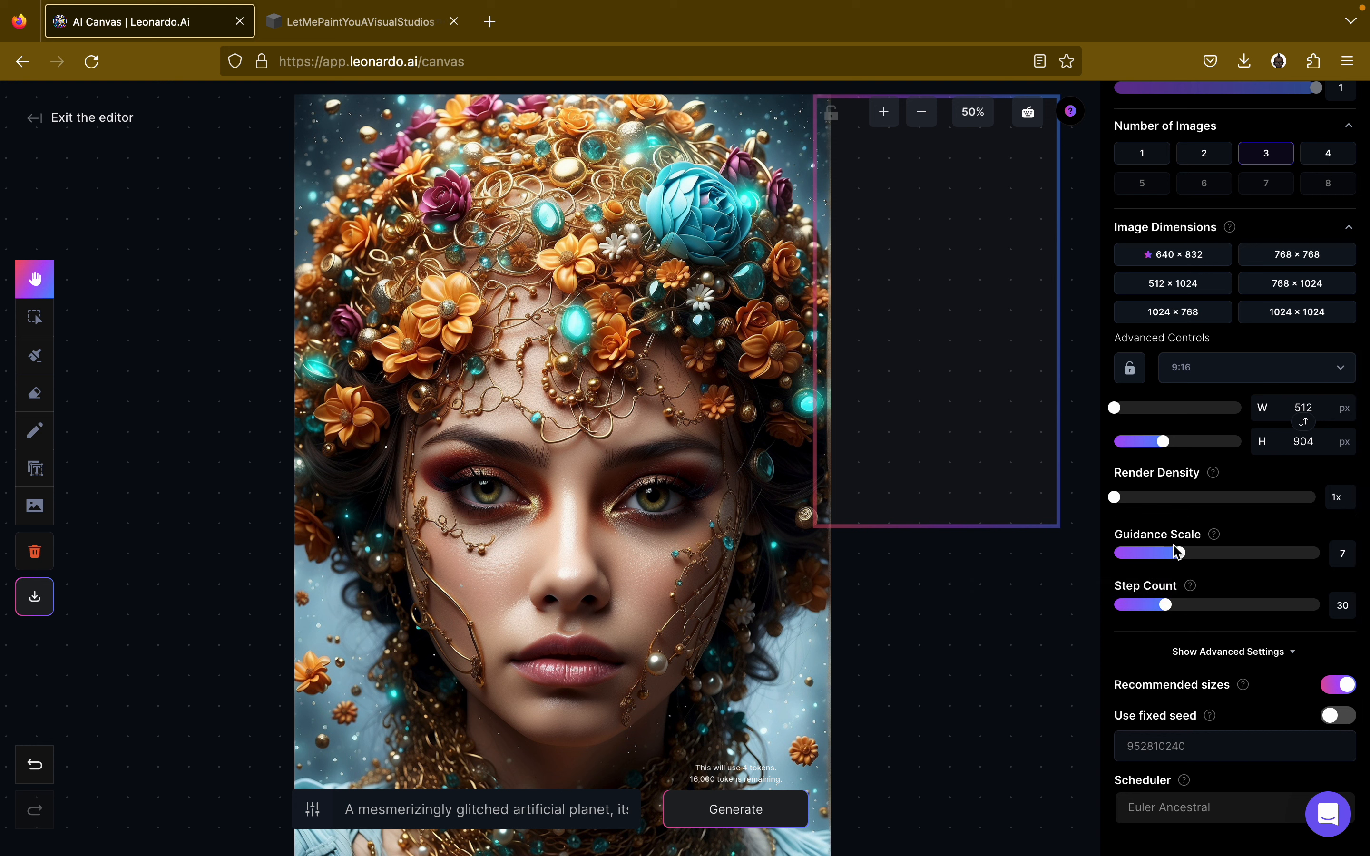
mouse_move(1212, 541)
double_click(1184, 746)
key("BackSpace")
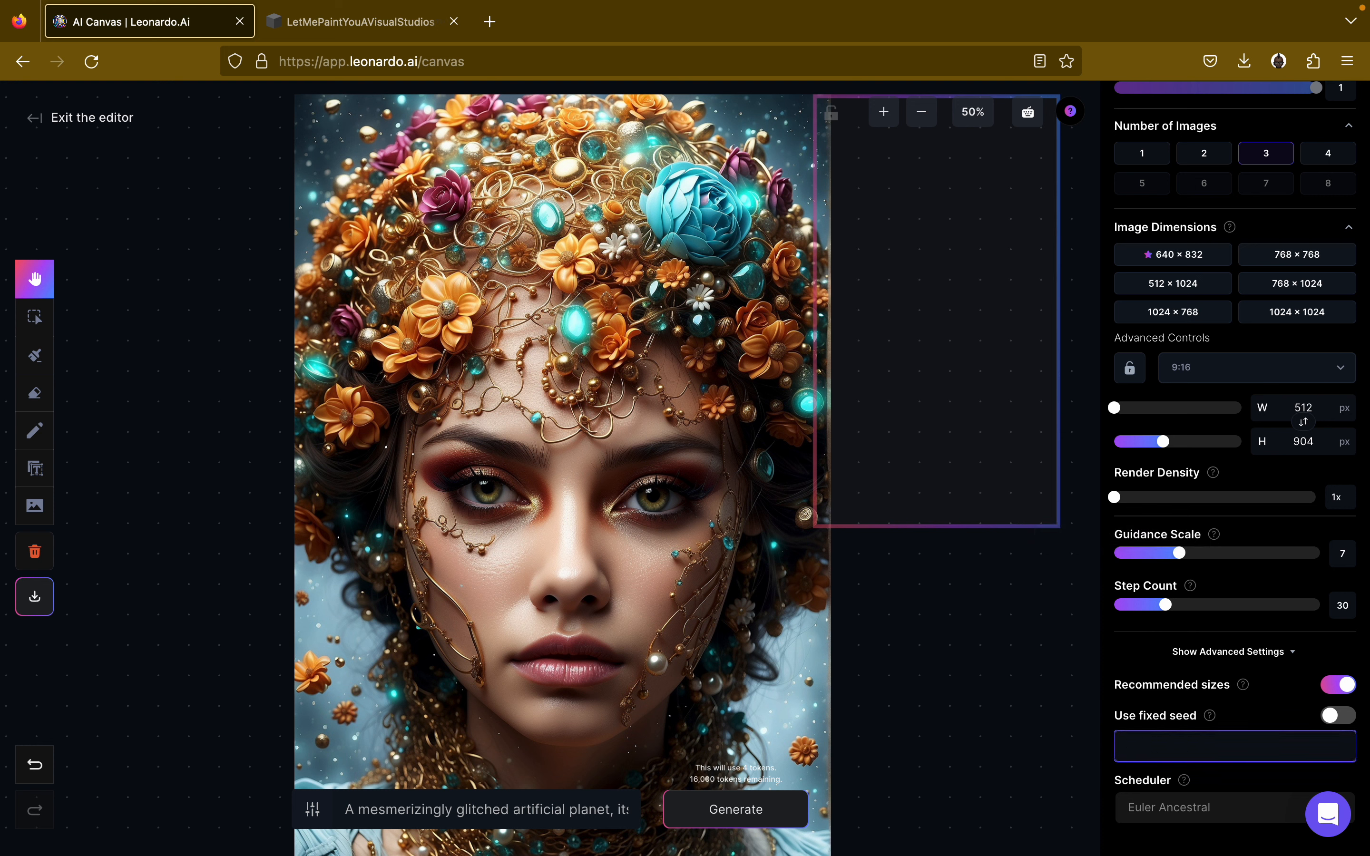
scroll(1108, 549, "up", 2)
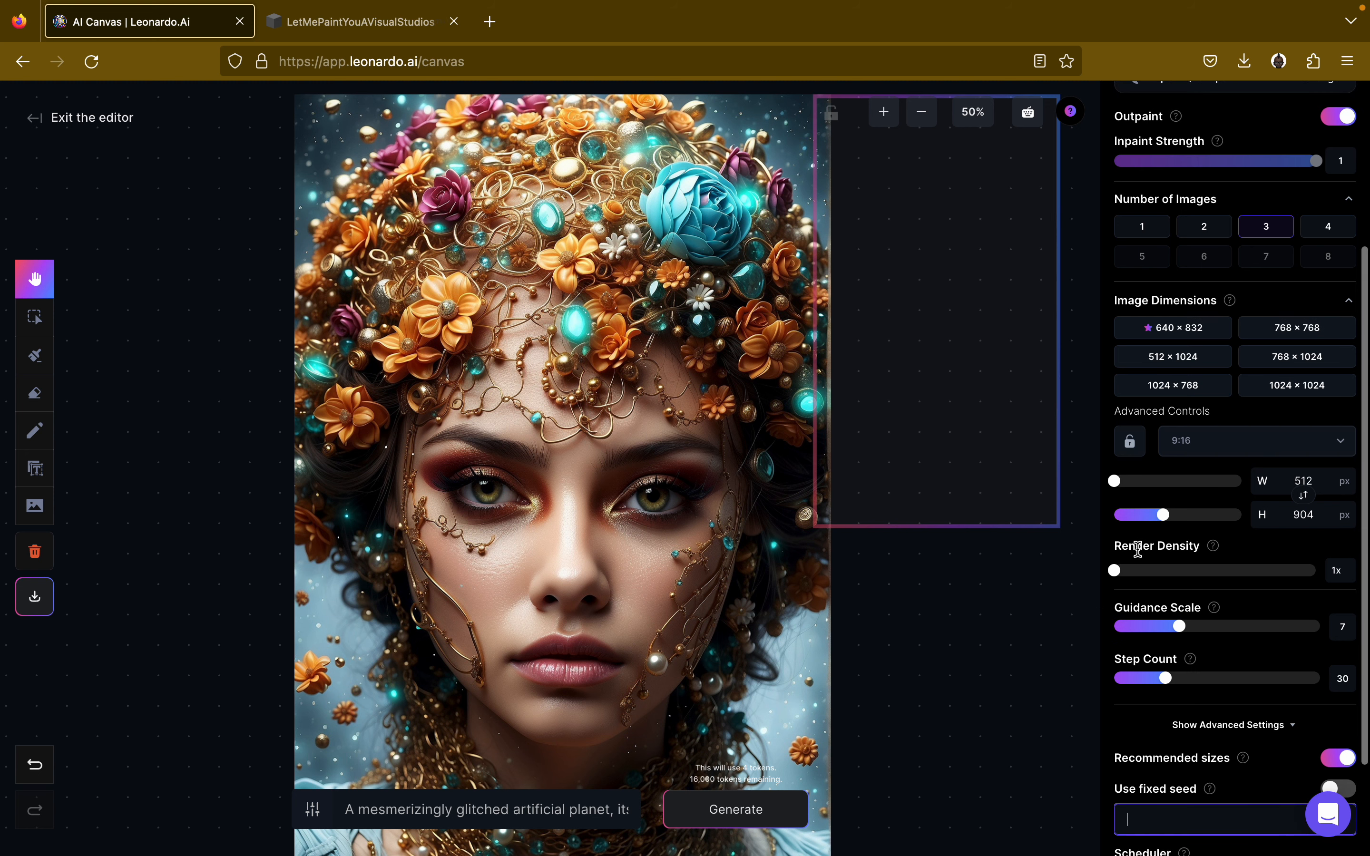
mouse_move(1212, 548)
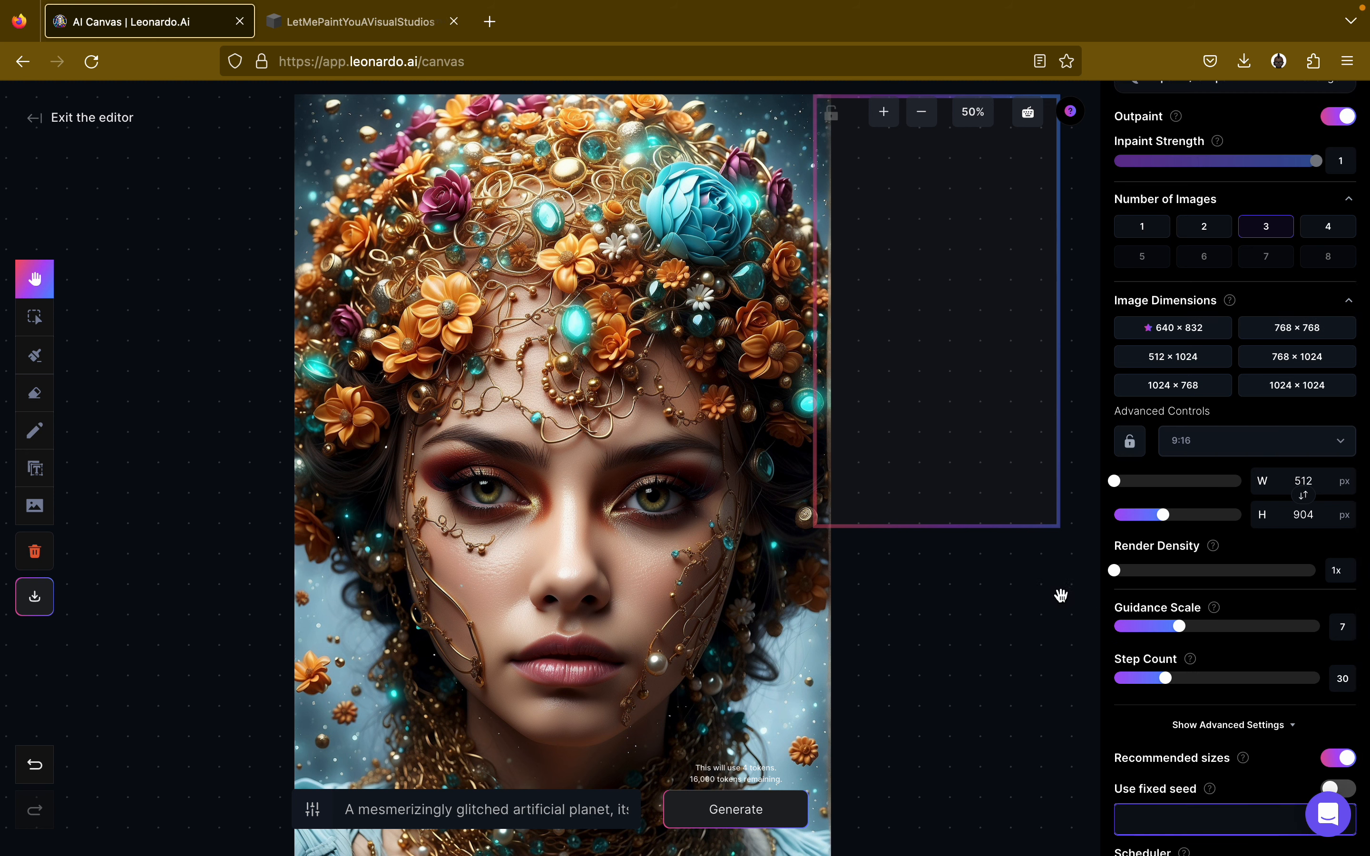
scroll(1061, 595, "up", 2)
scroll(976, 683, "down", 1)
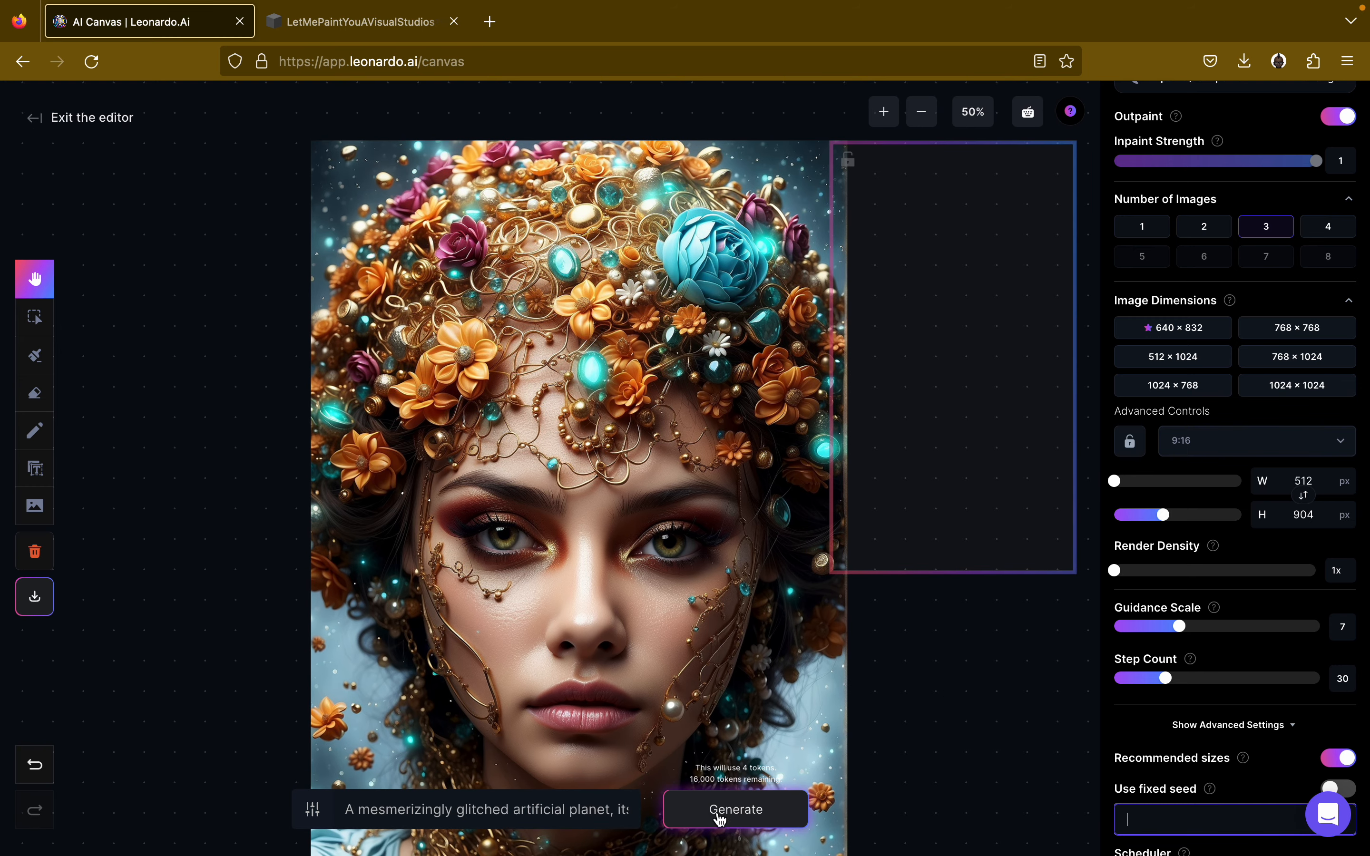
left_click(712, 816)
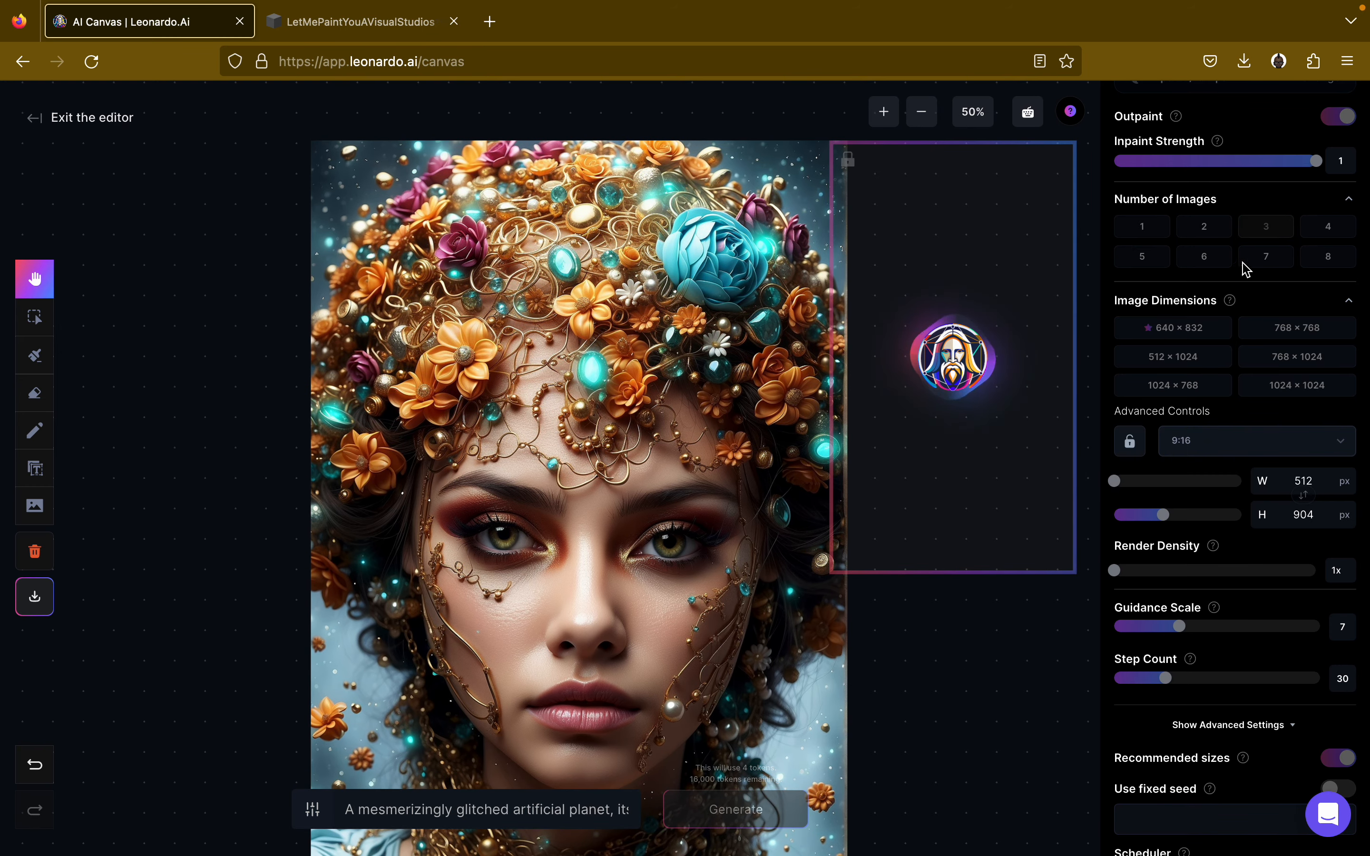
Review the three Euler Ancestral variants beside the portrait and discard them.
scroll(1245, 269, "up", 3)
scroll(1245, 269, "up", 2)
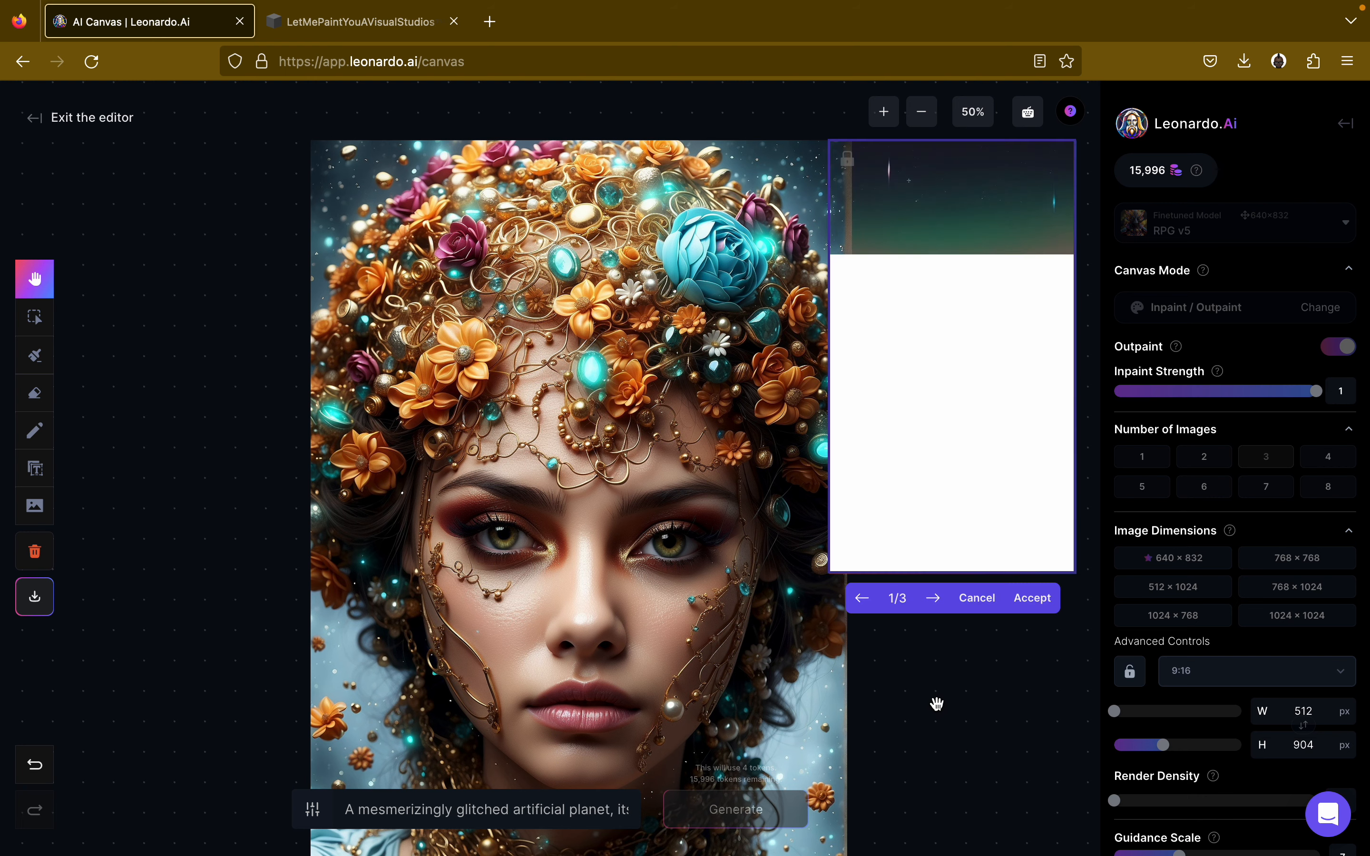
key("ctrl+Up")
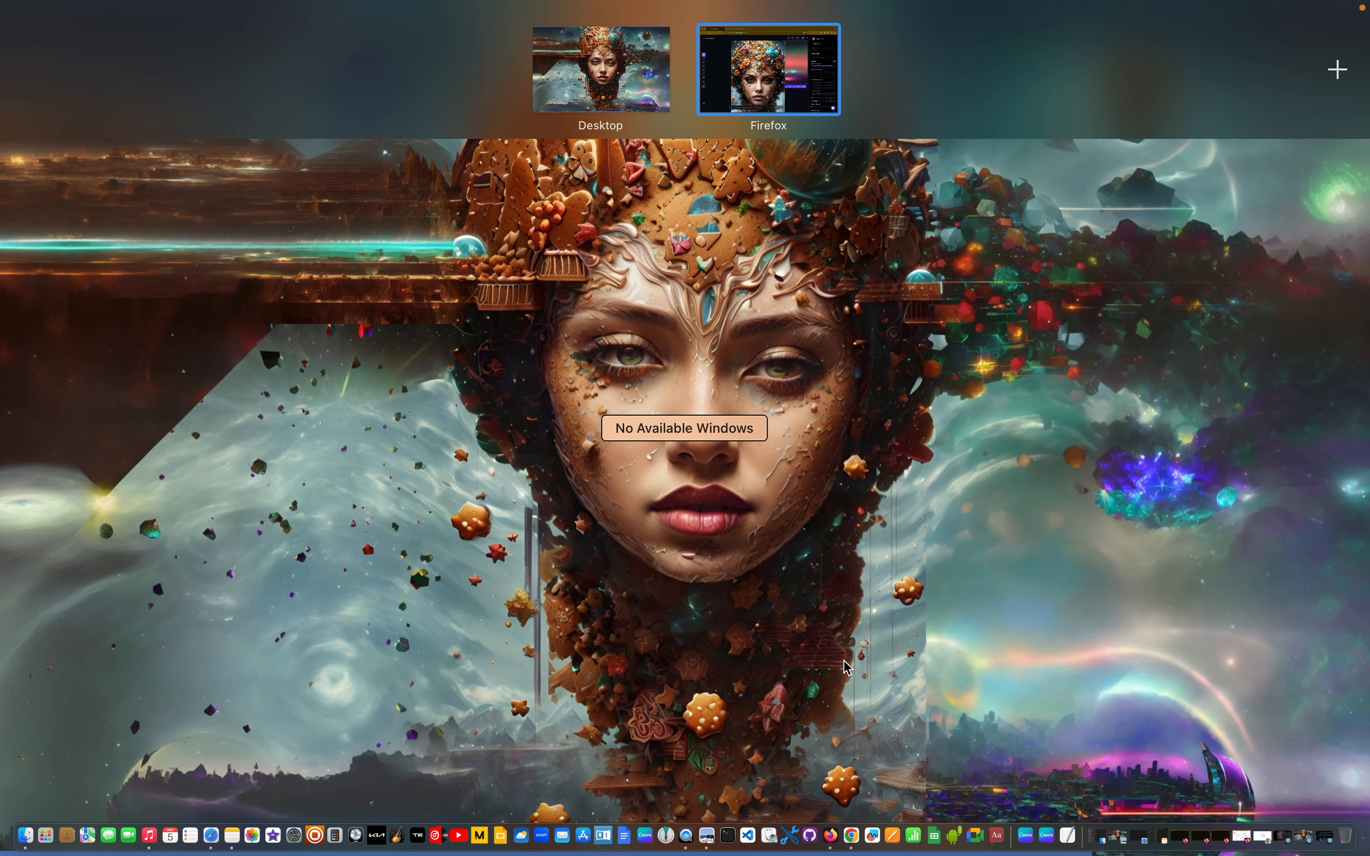
left_click(755, 59)
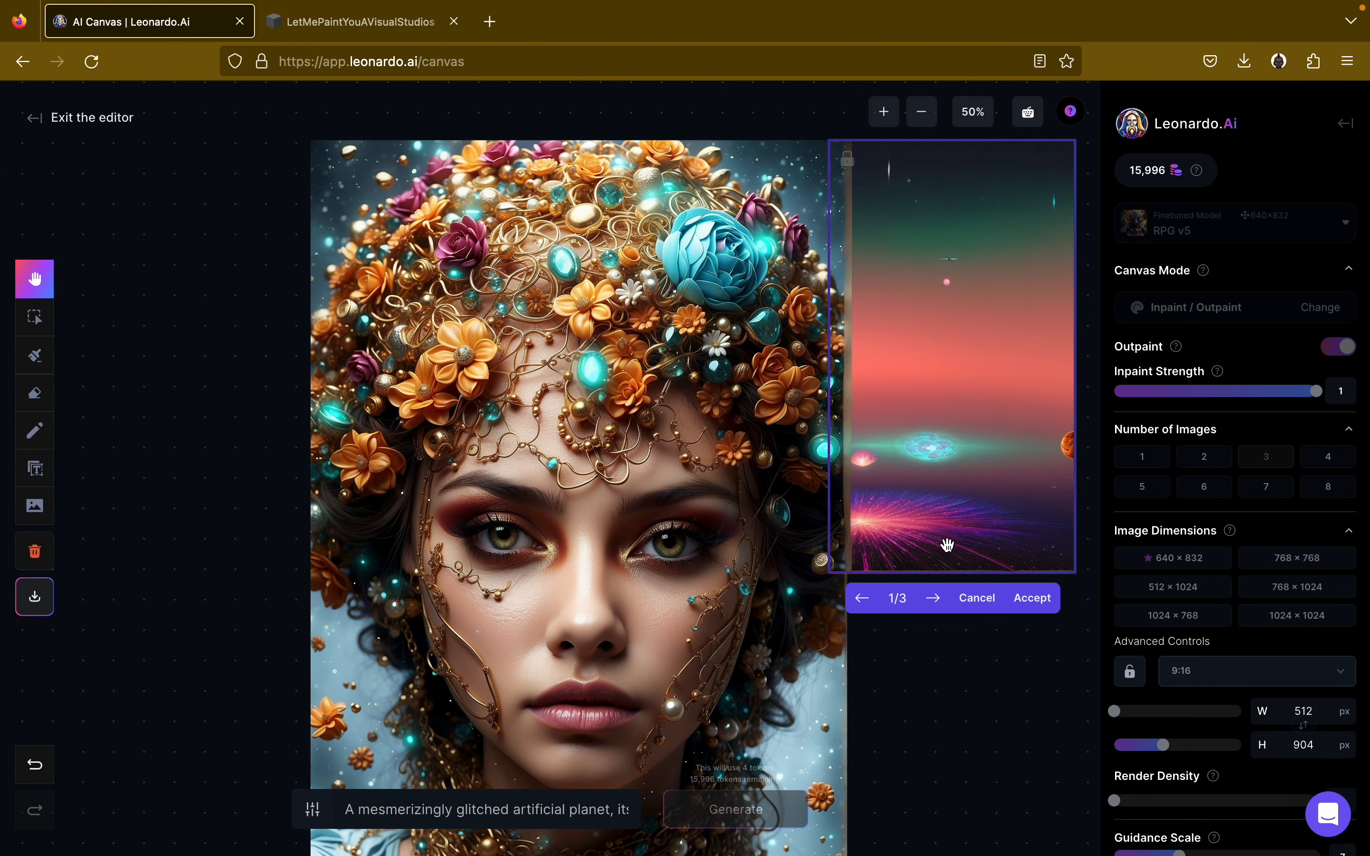
left_click(936, 600)
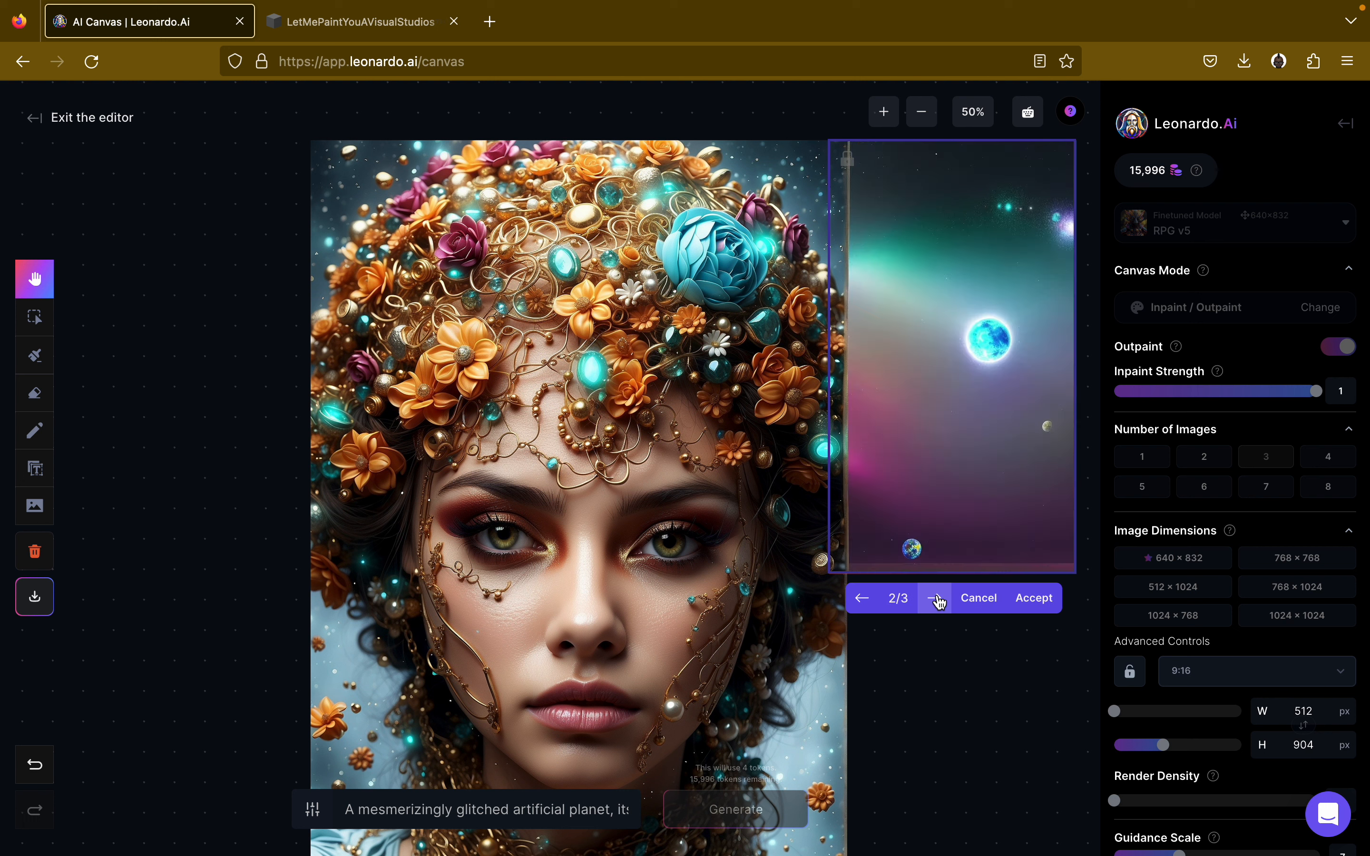
left_click(935, 600)
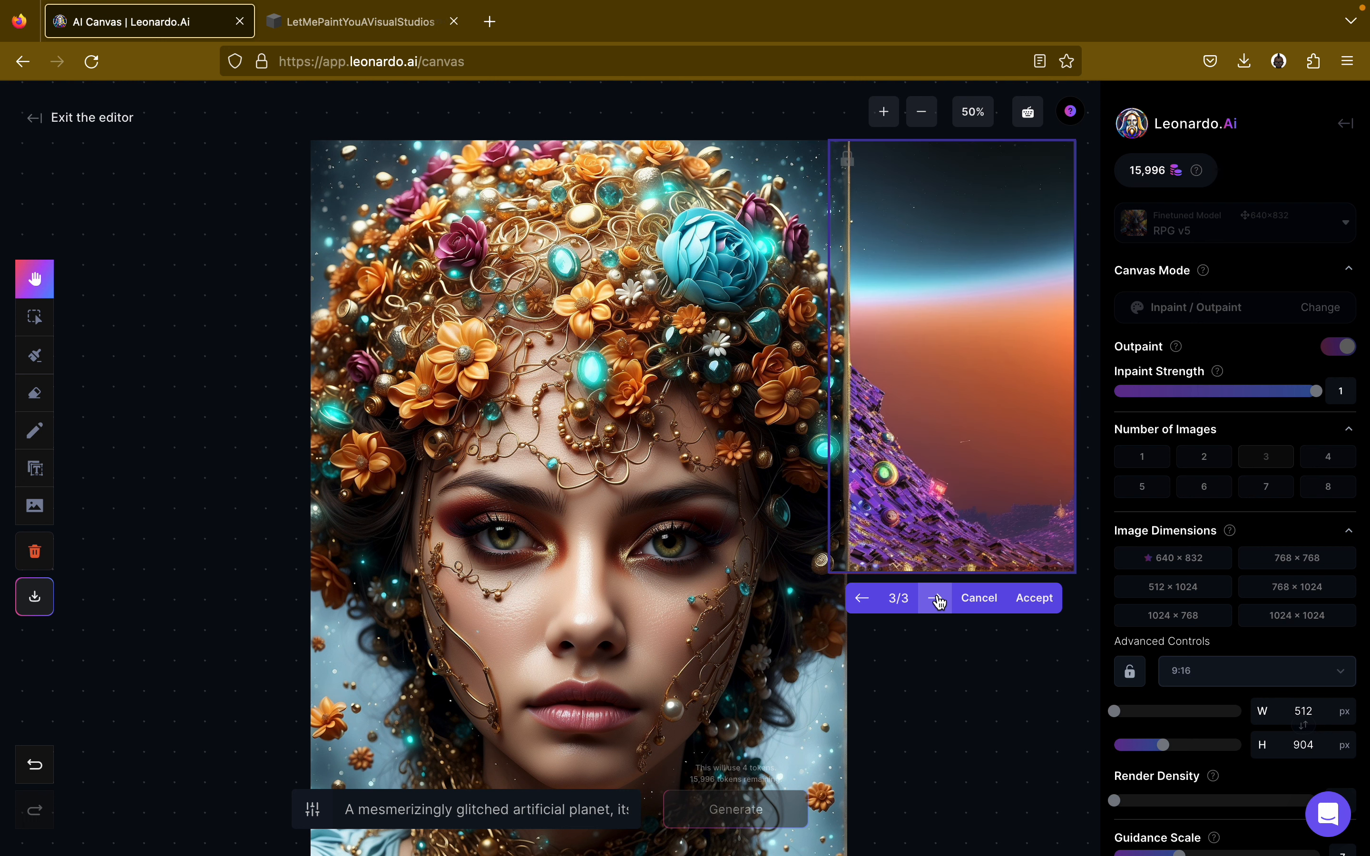
left_click(936, 600)
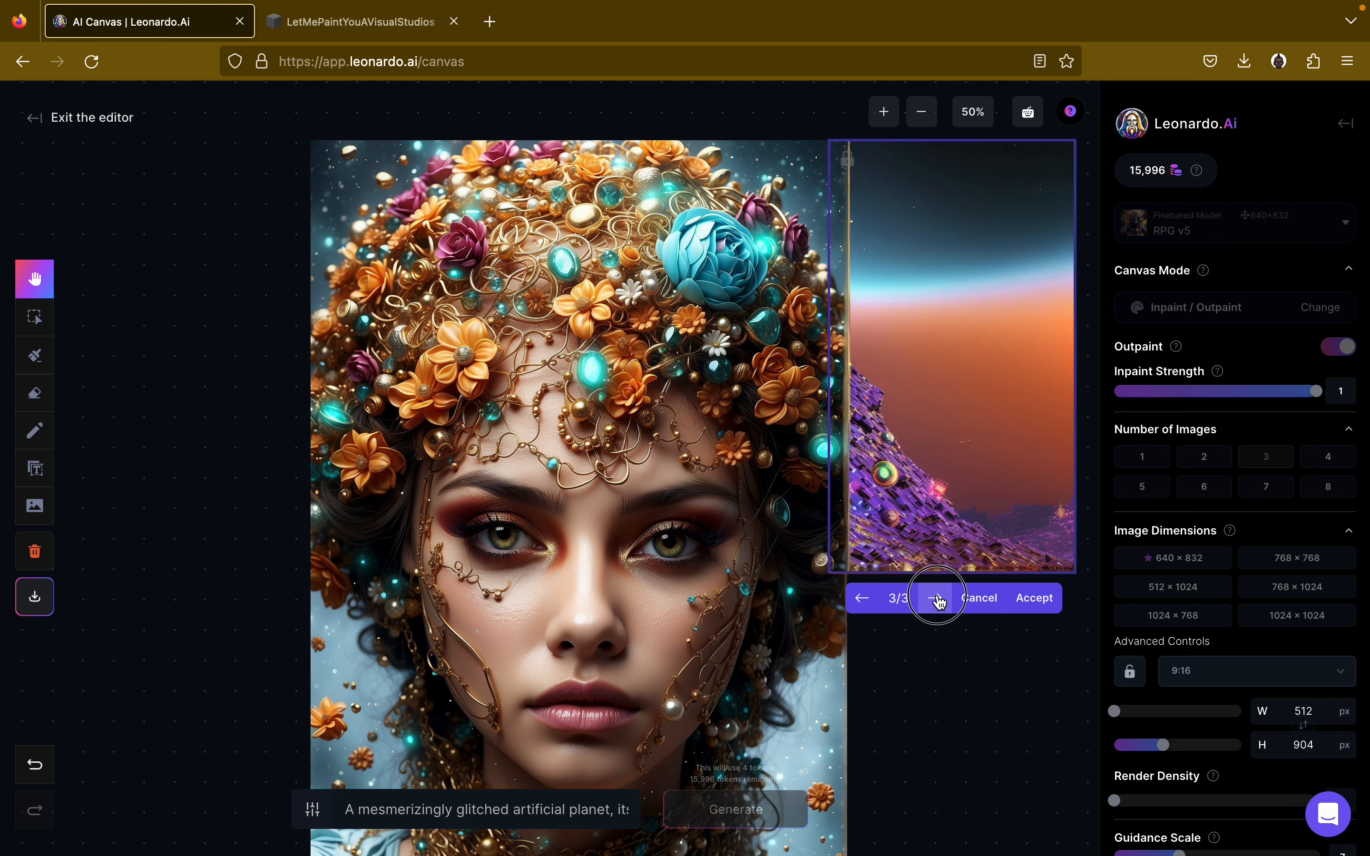
left_click(993, 600)
Open the selection of other finetuned models and browse the platform, own, favourite and community models.
left_click(1269, 226)
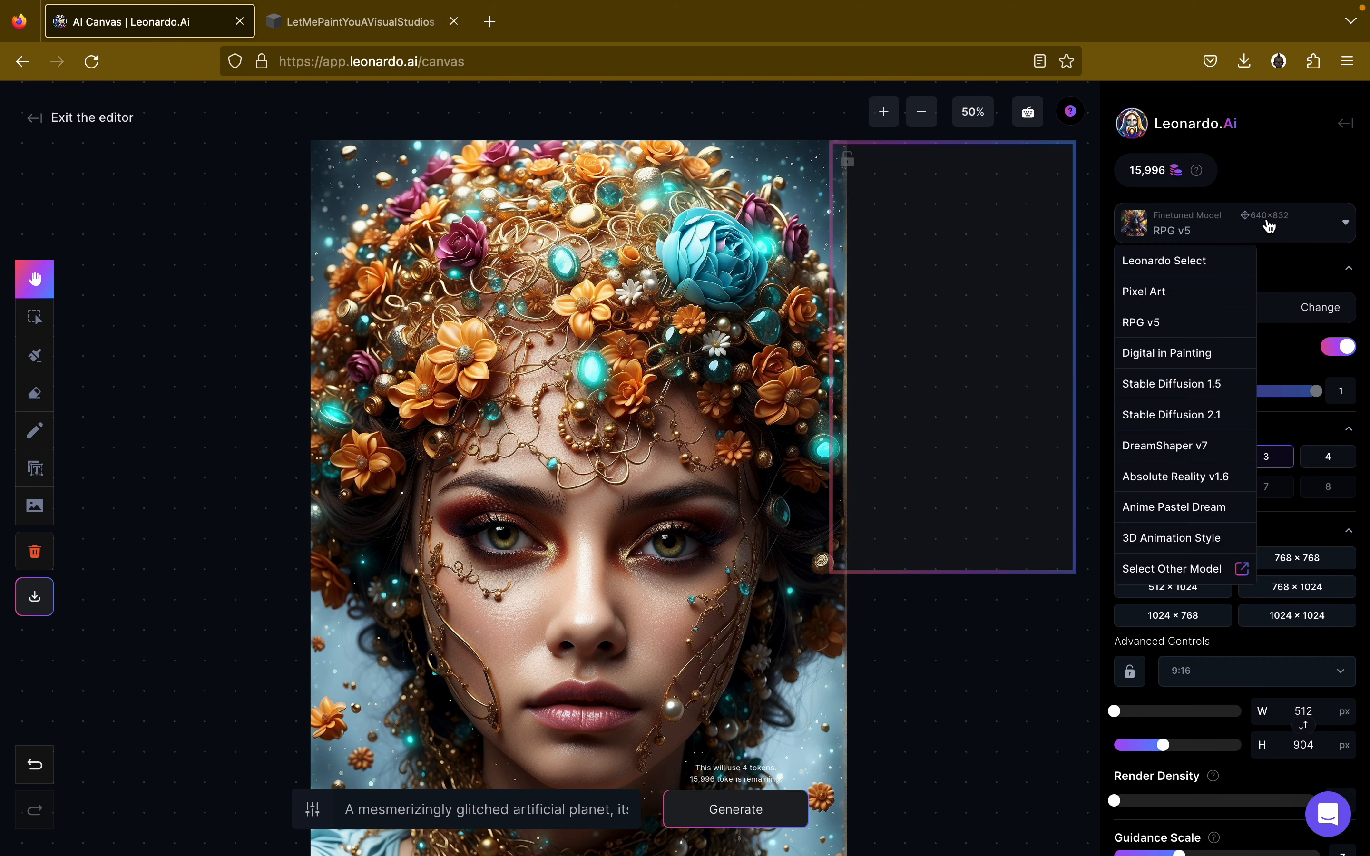
left_click(1176, 571)
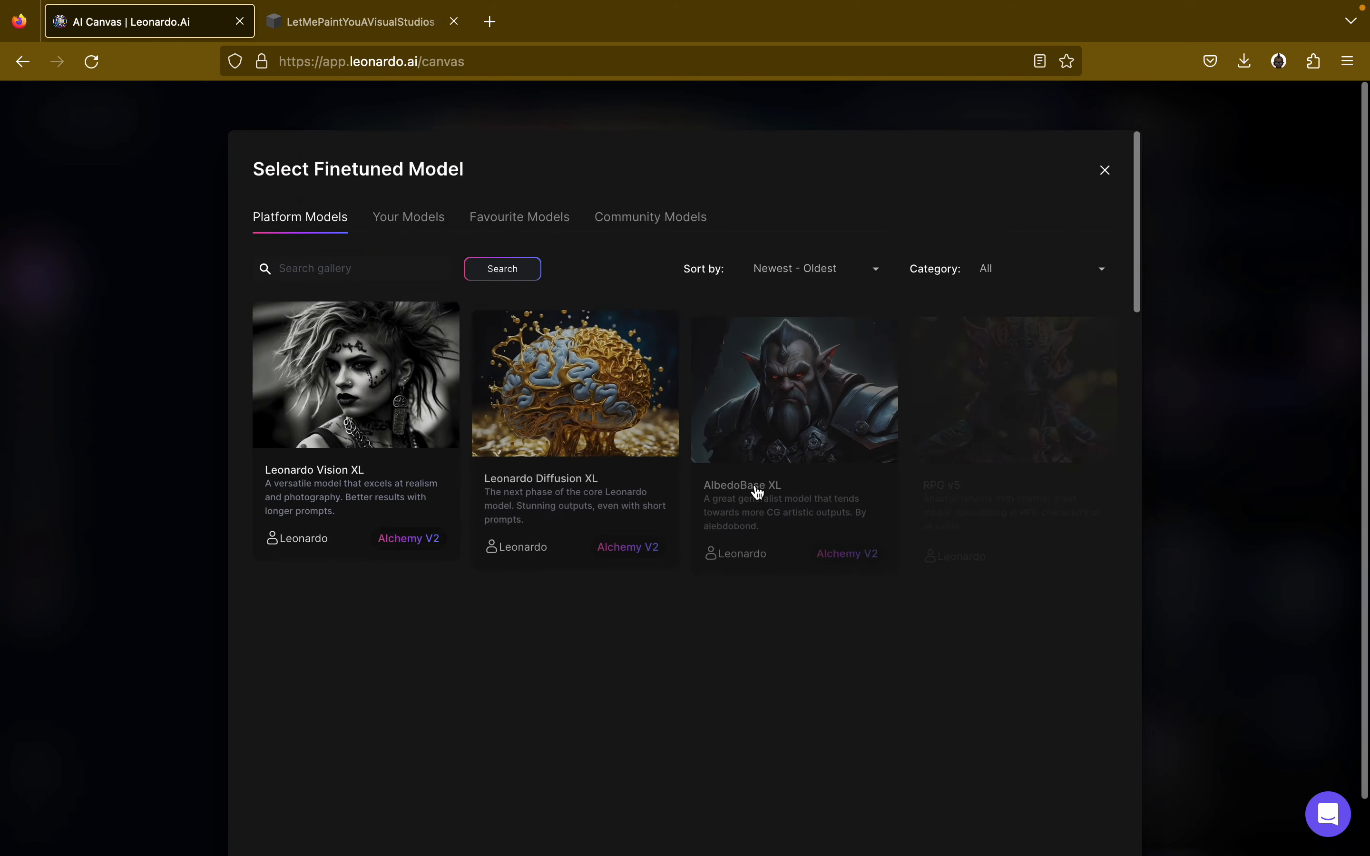
scroll(762, 375, "down", 6)
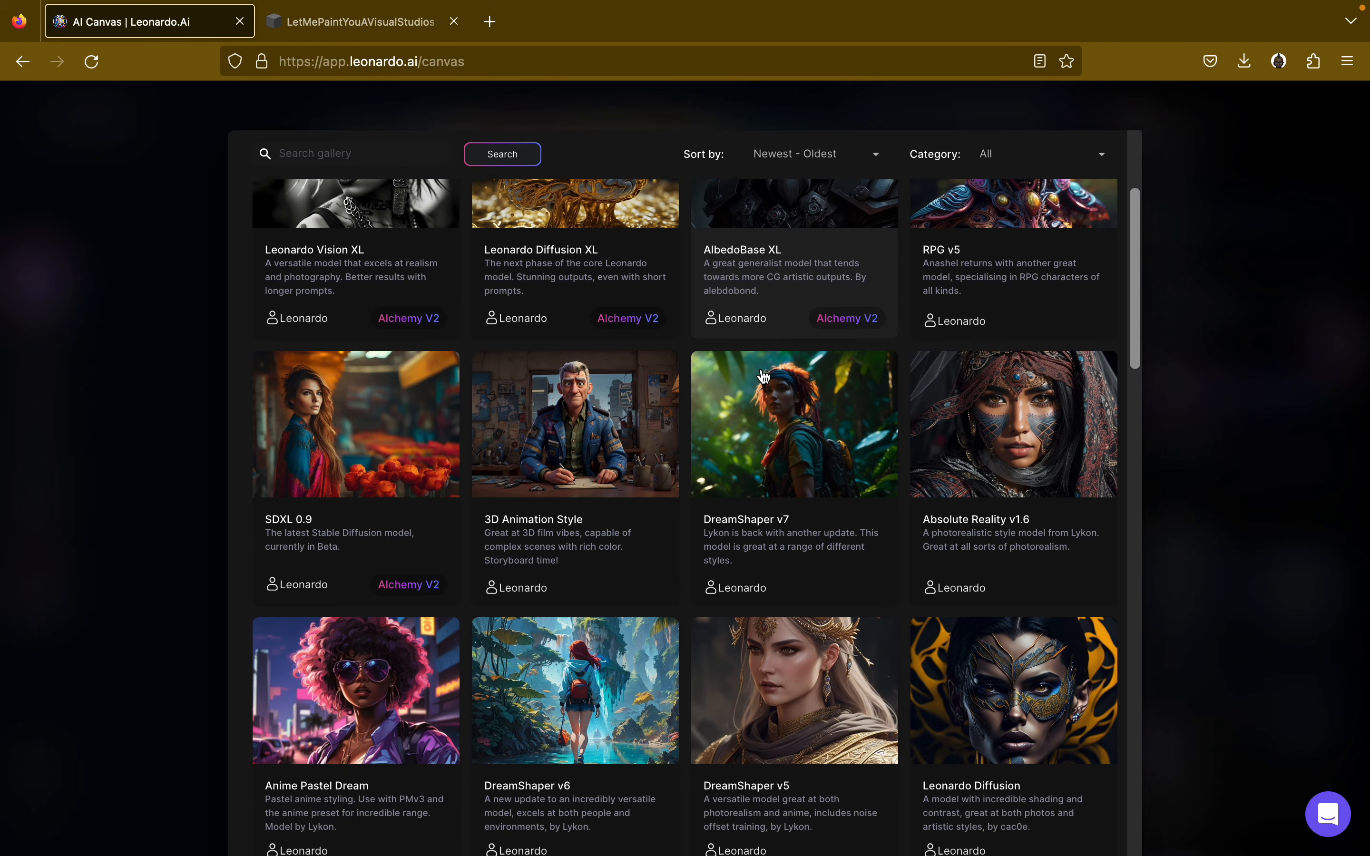
scroll(763, 376, "down", 11)
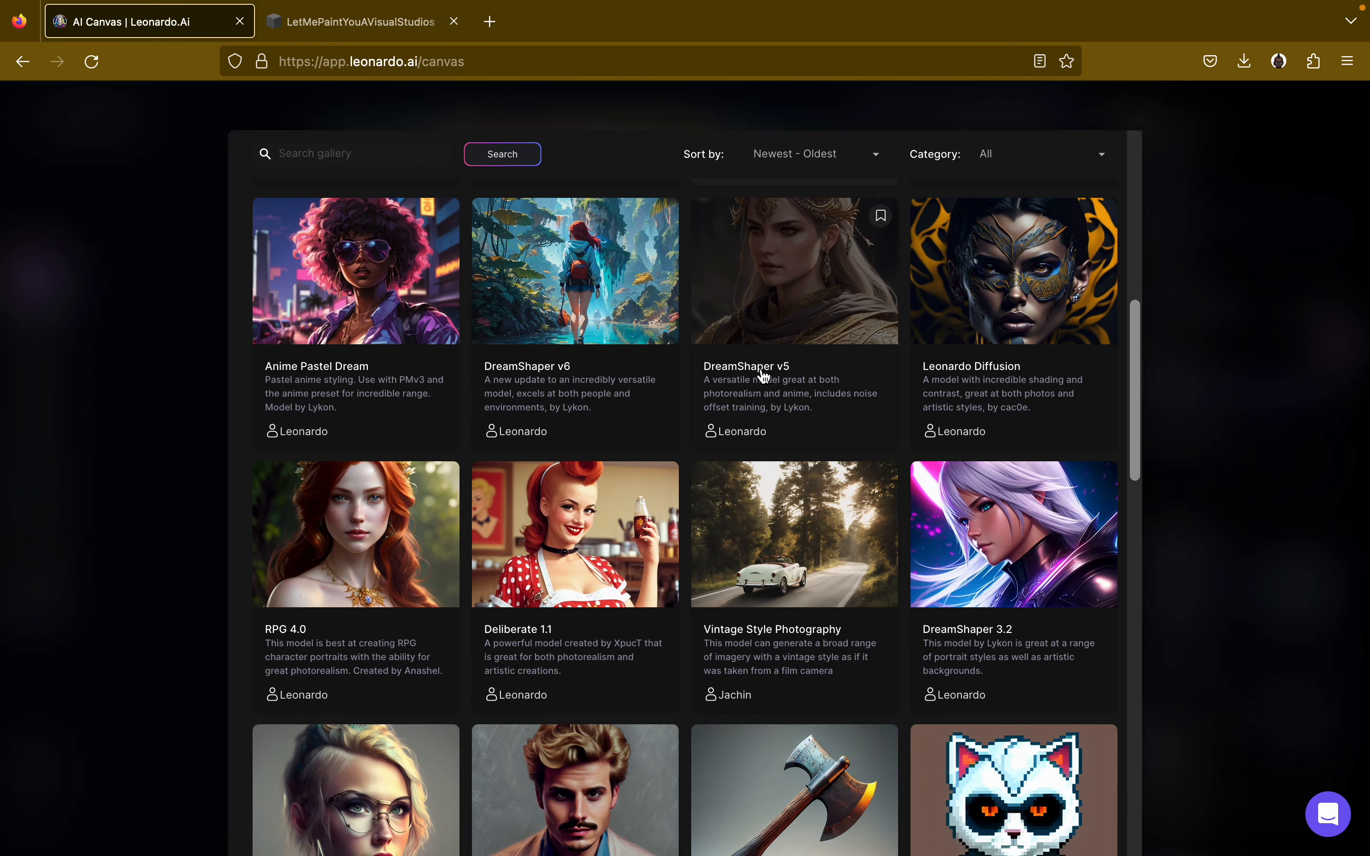
scroll(763, 376, "down", 18)
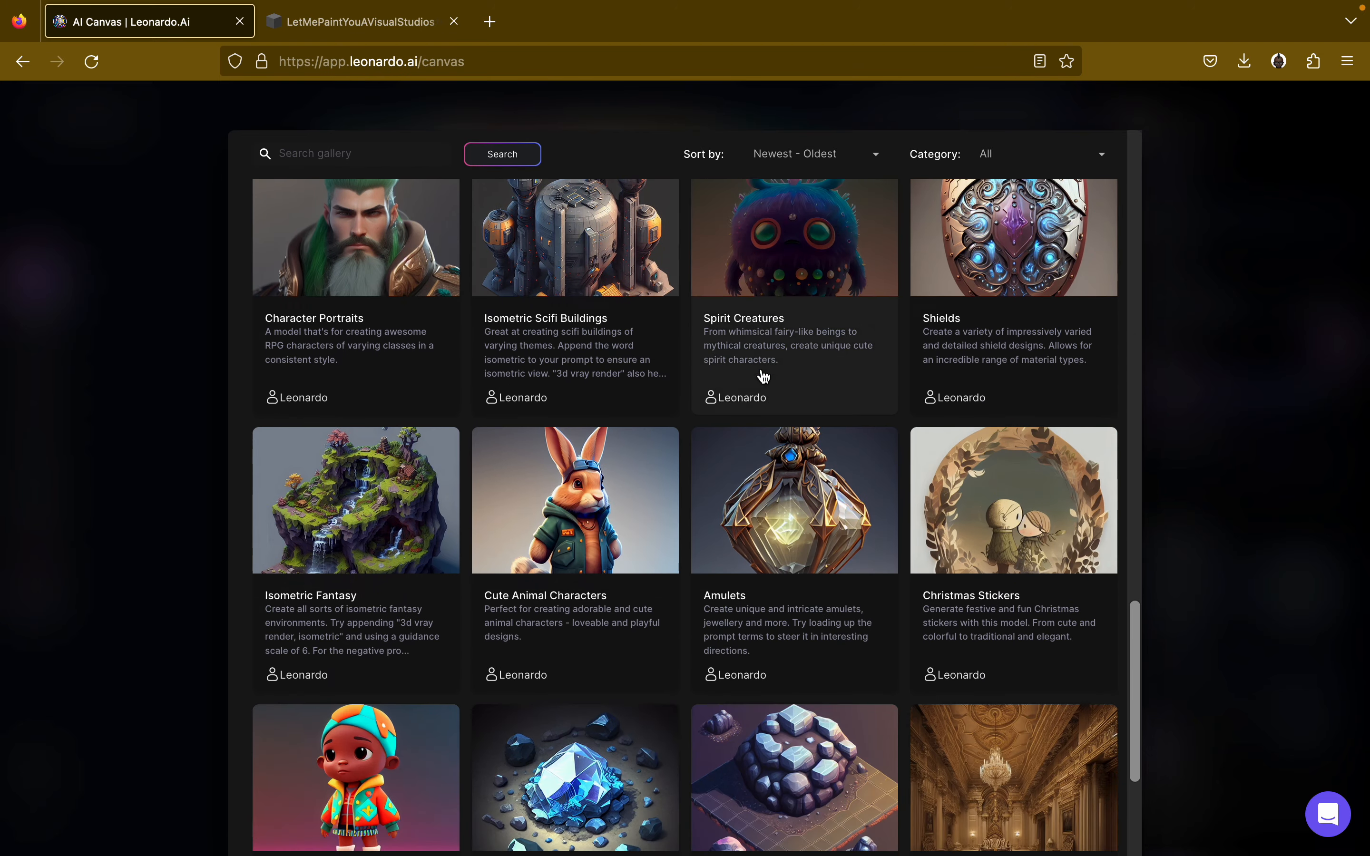
scroll(763, 376, "up", 20)
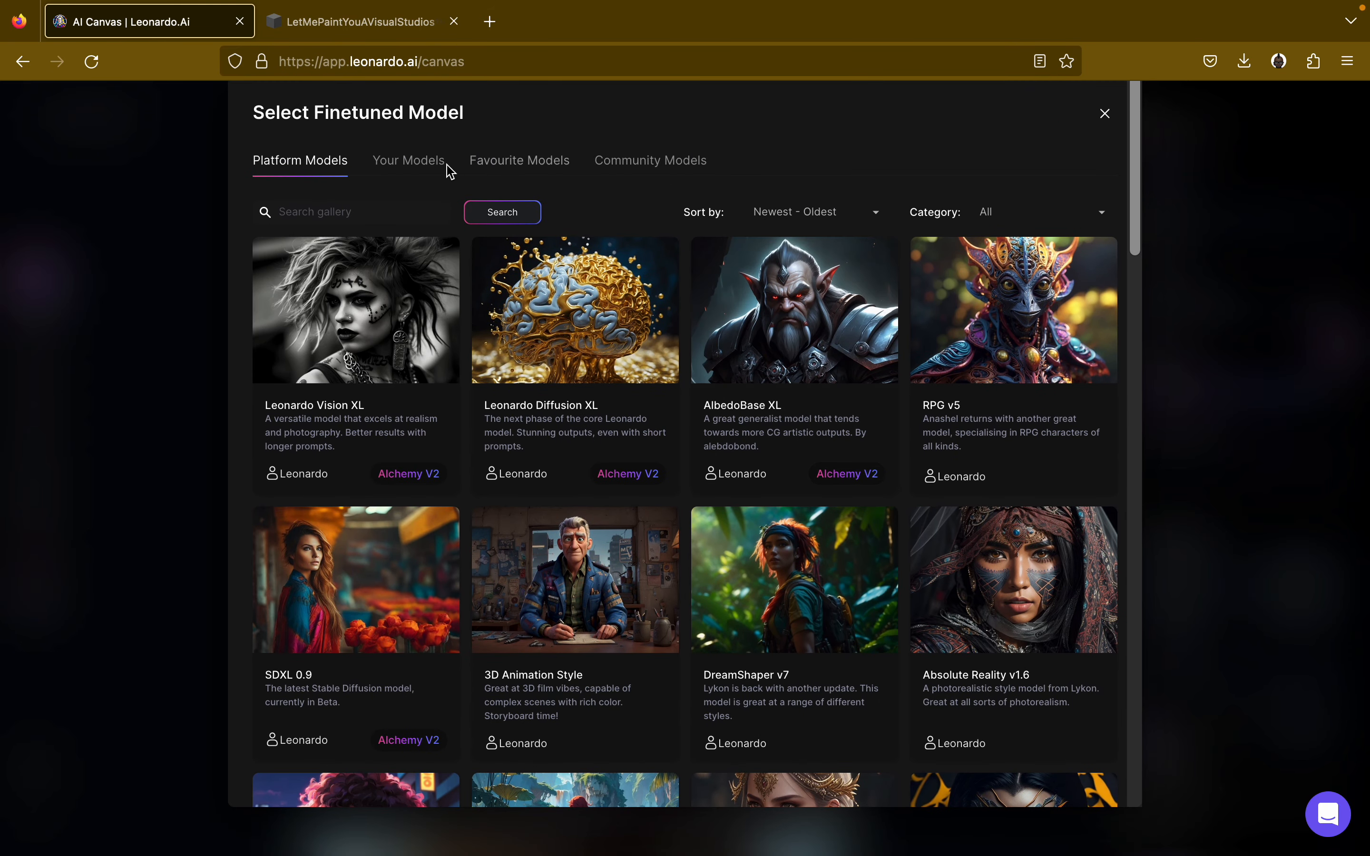
left_click(424, 166)
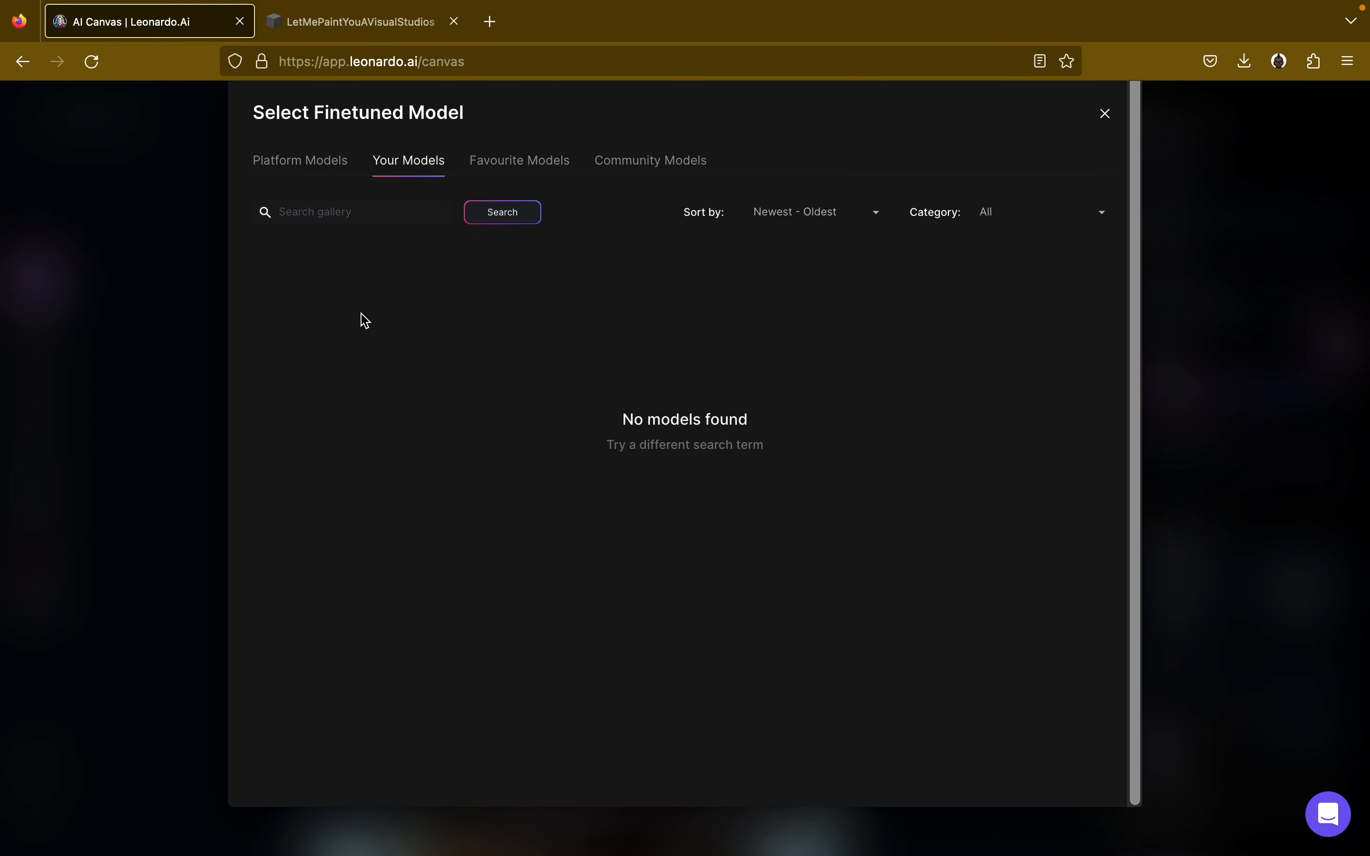
left_click(532, 160)
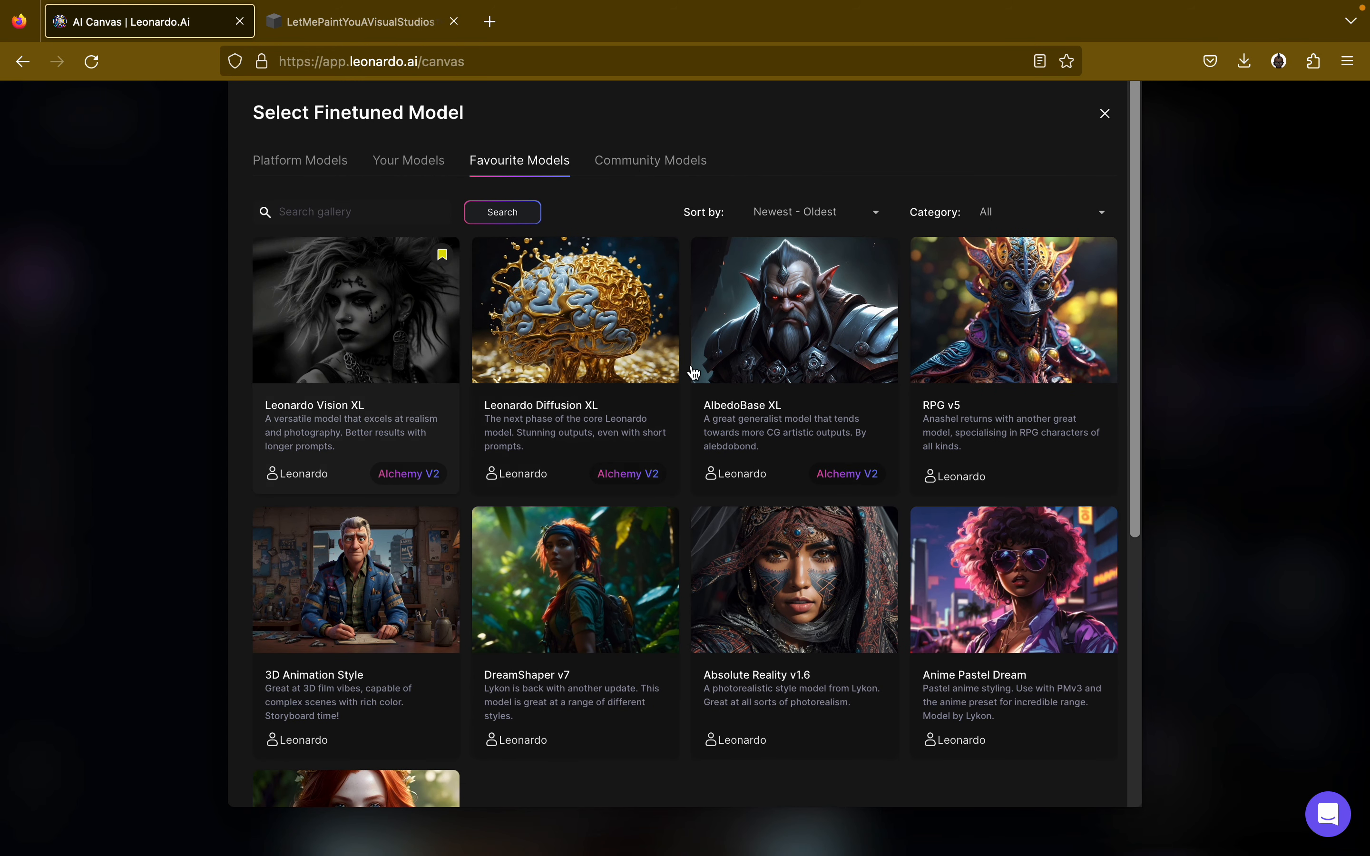
scroll(723, 379, "down", 2)
scroll(724, 379, "up", 2)
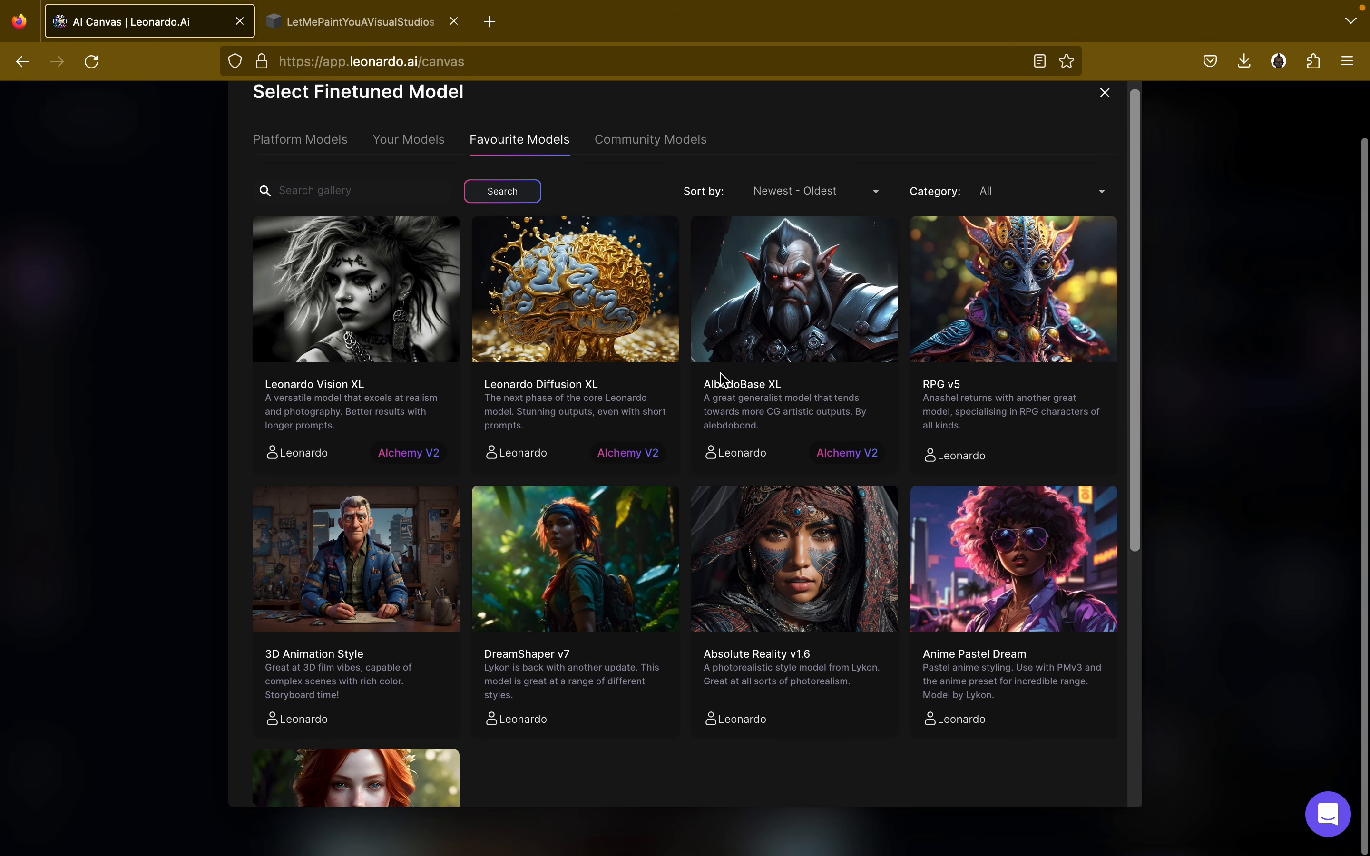
left_click(646, 152)
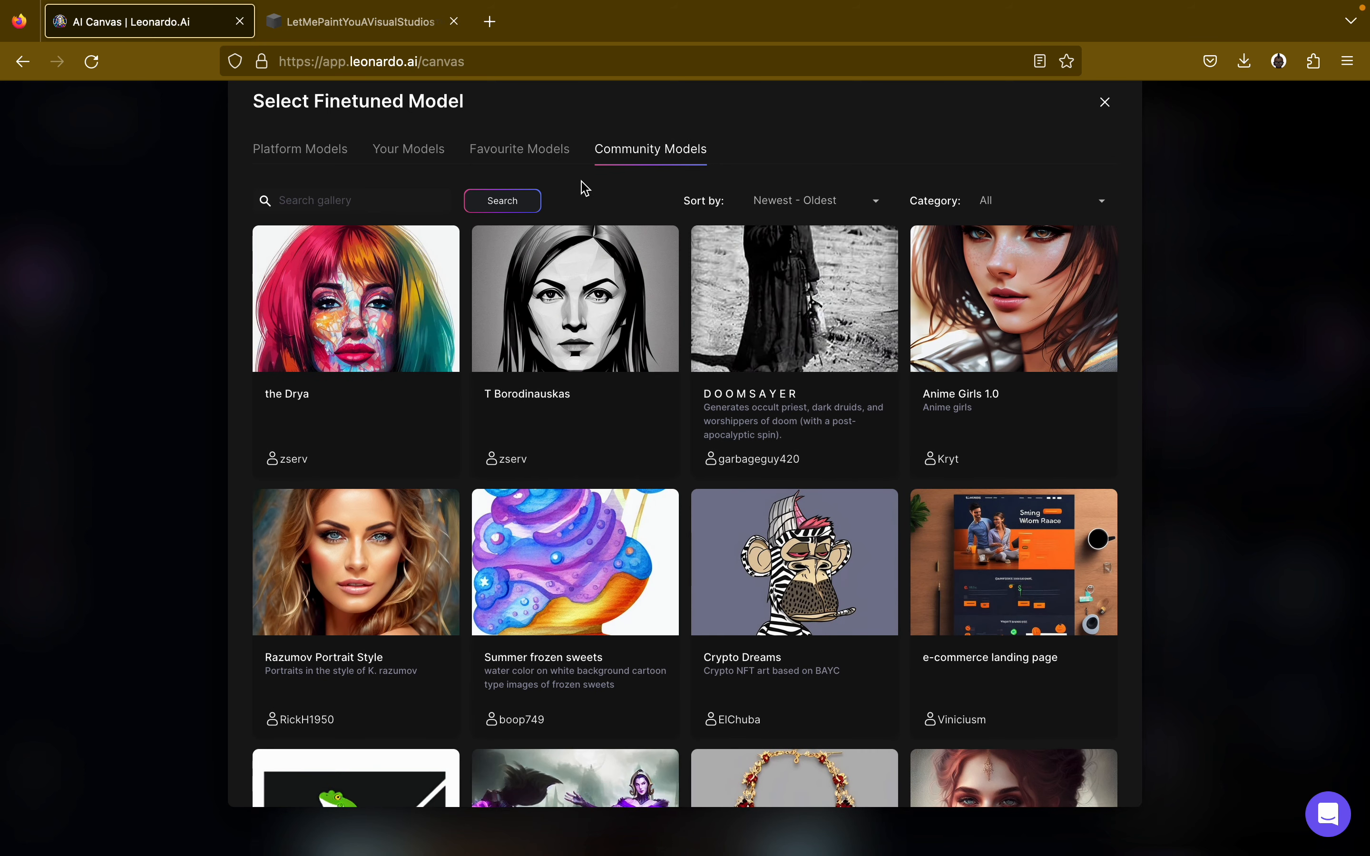
Choose Anime Pastel Dream from the favourite models as the canvas model.
left_click(551, 152)
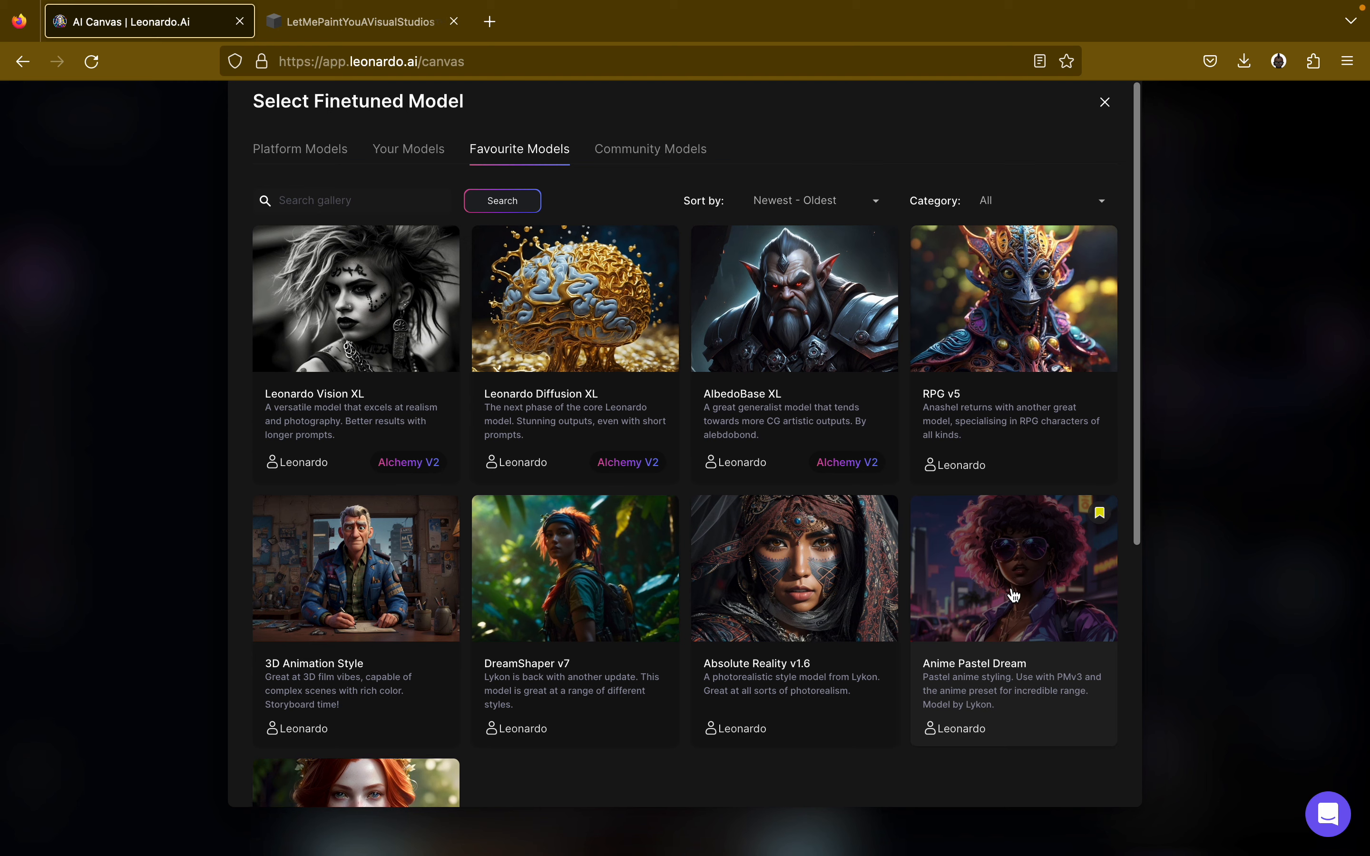
left_click(1013, 595)
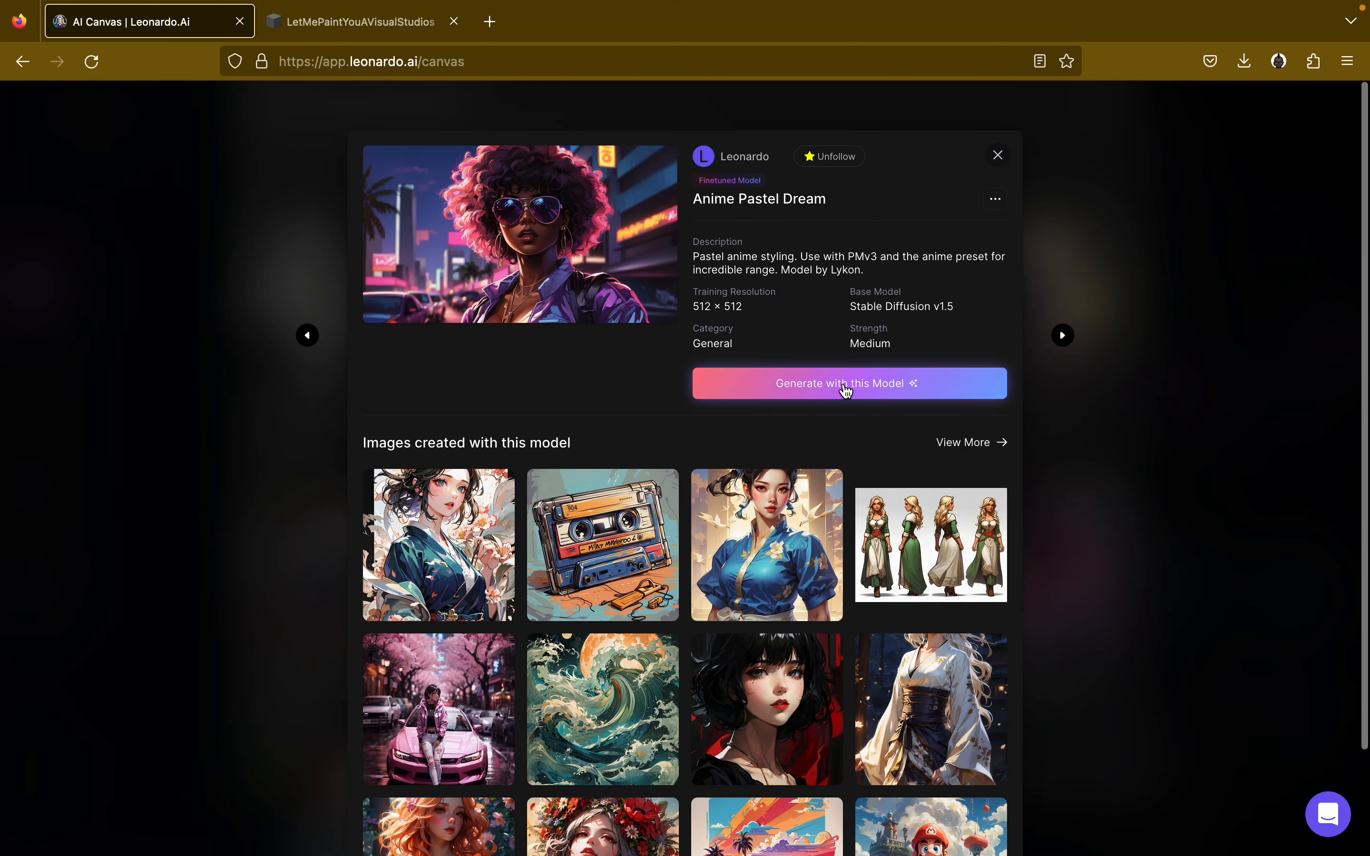
left_click(846, 391)
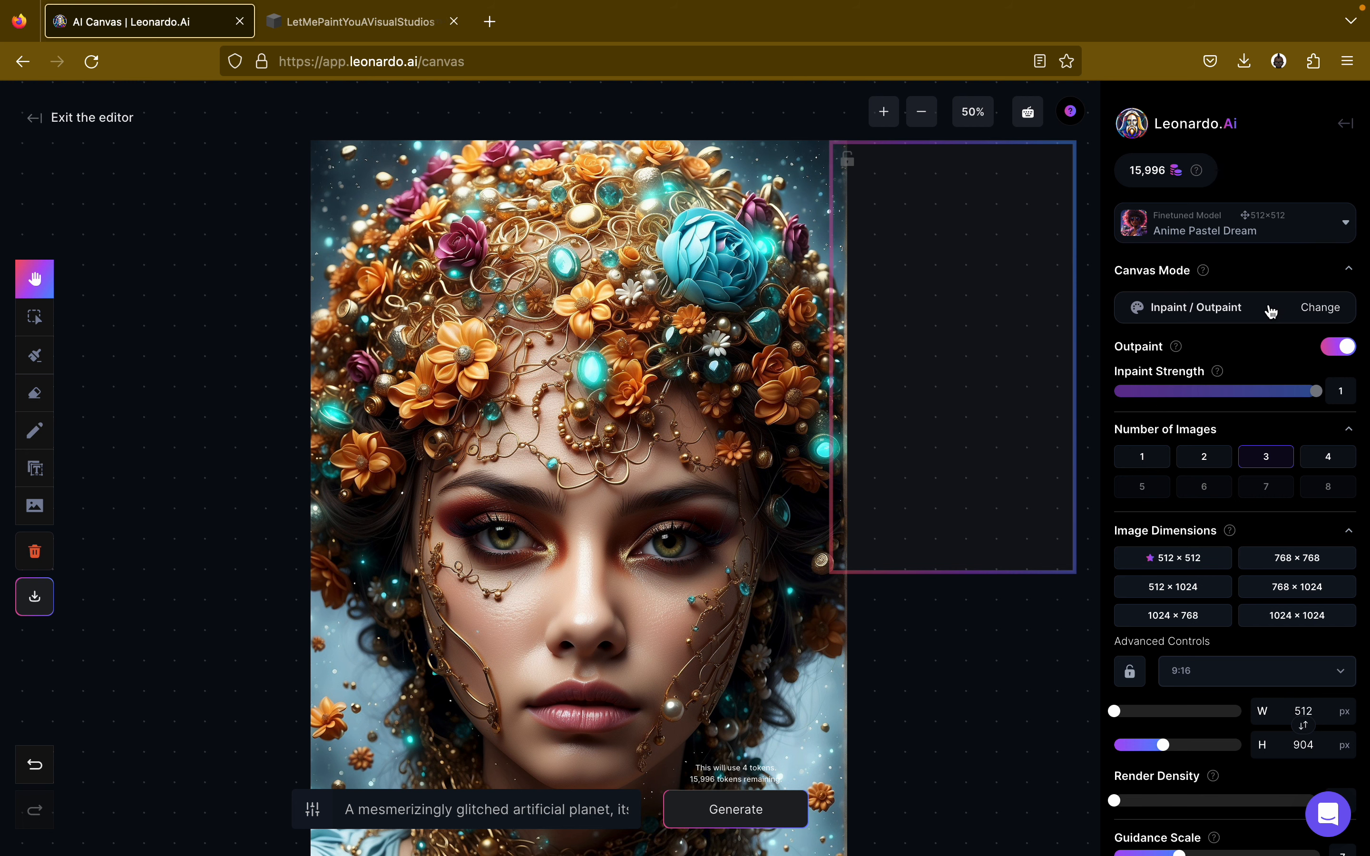
scroll(888, 799, "down", 1)
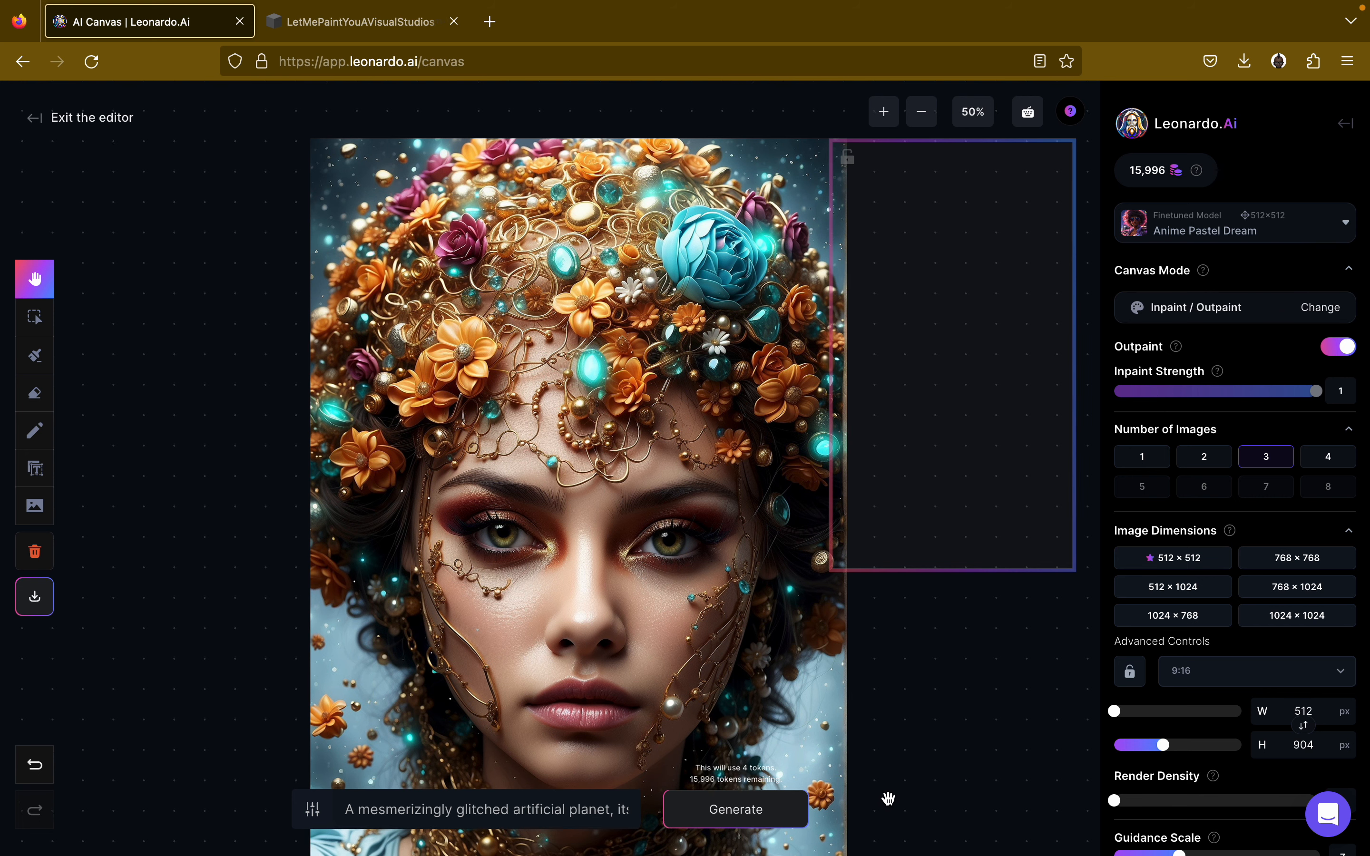
scroll(888, 799, "down", 2)
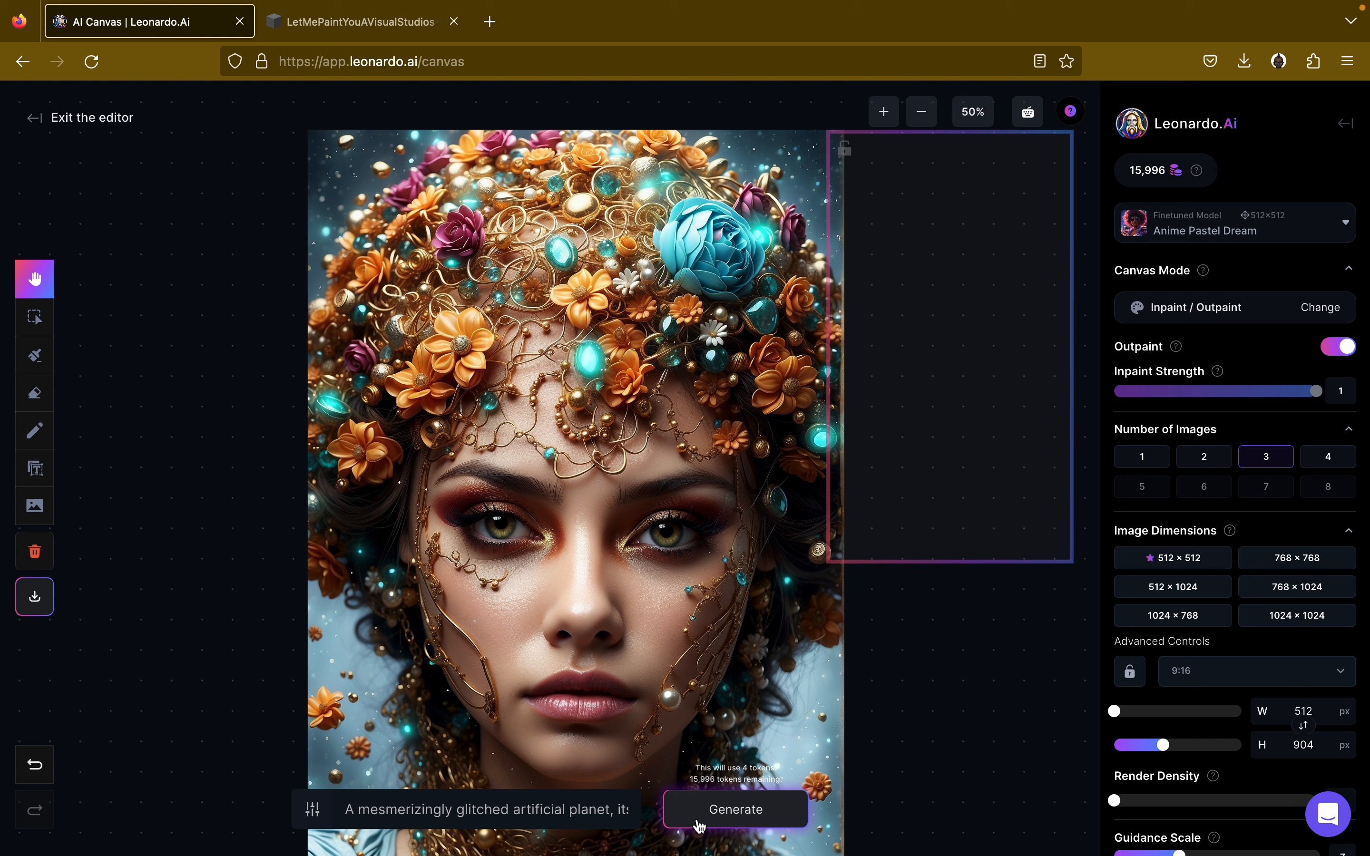
Shift the generation frame slightly outward from the portrait's edge and generate three outpaint variants with Anime Pastel Dream.
mouse_move(900, 515)
left_mouse_down()
mouse_move(929, 511)
mouse_move(894, 518)
left_mouse_up()
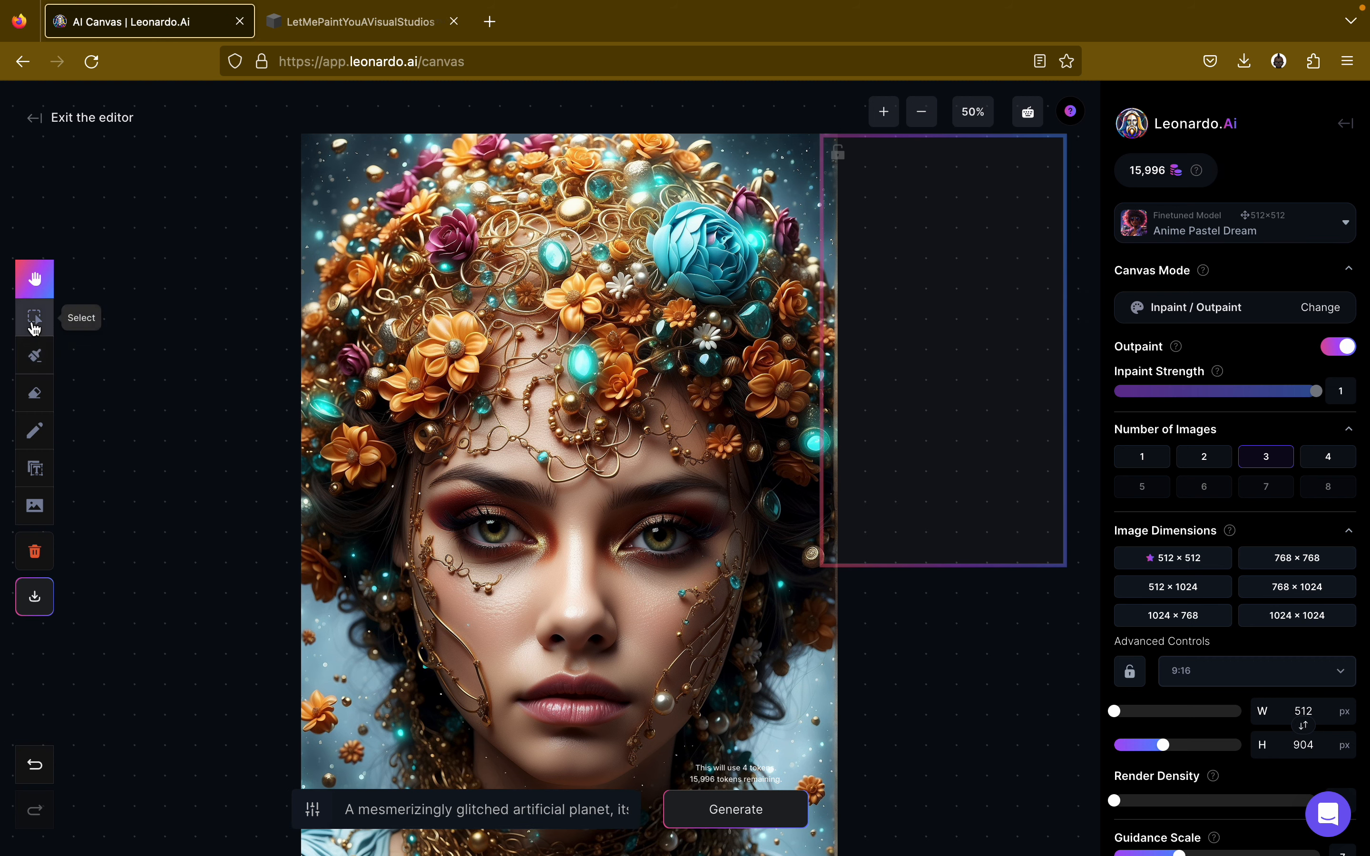
left_click(34, 317)
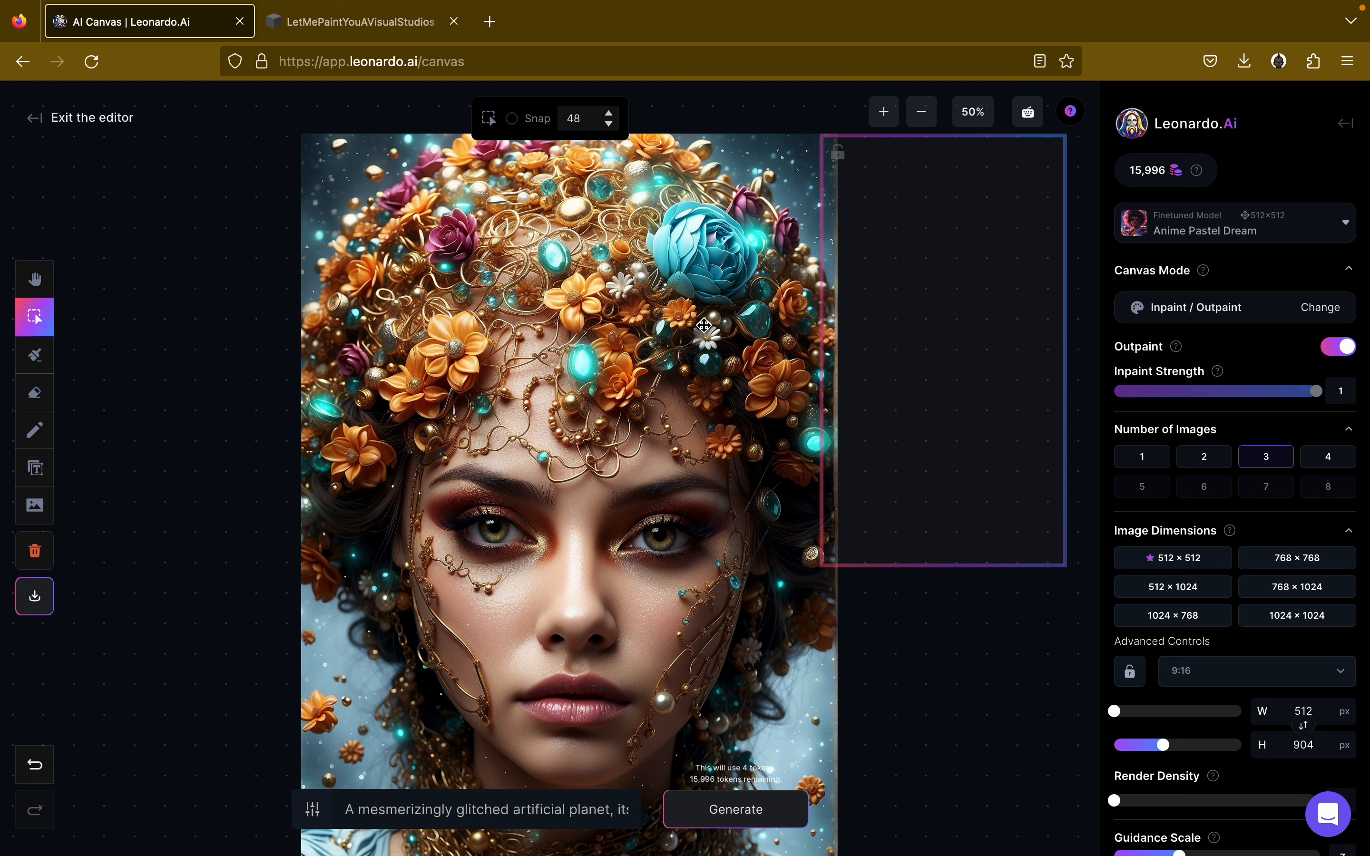
mouse_move(923, 358)
left_mouse_down()
mouse_move(951, 363)
mouse_move(934, 358)
left_mouse_up()
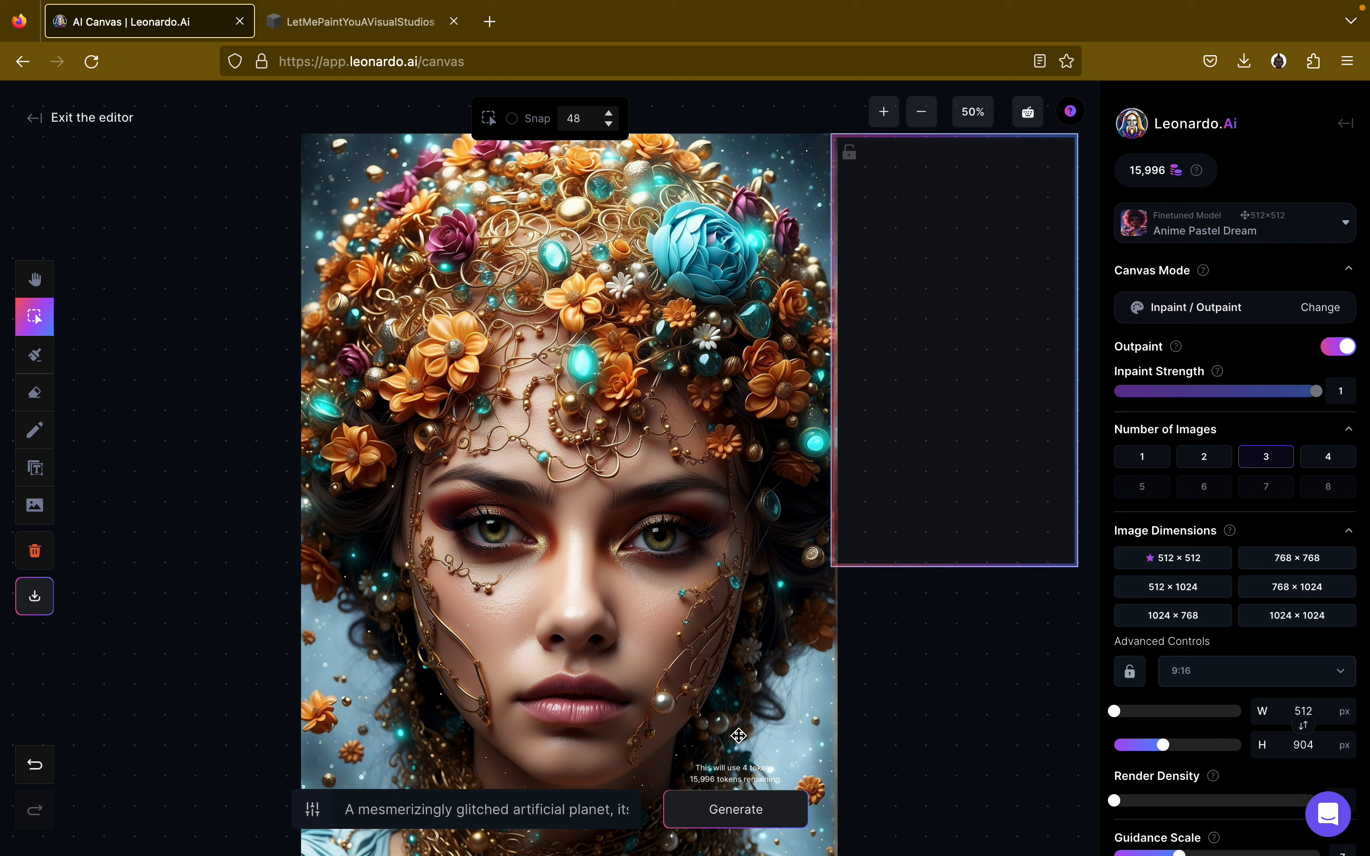
left_click(736, 810)
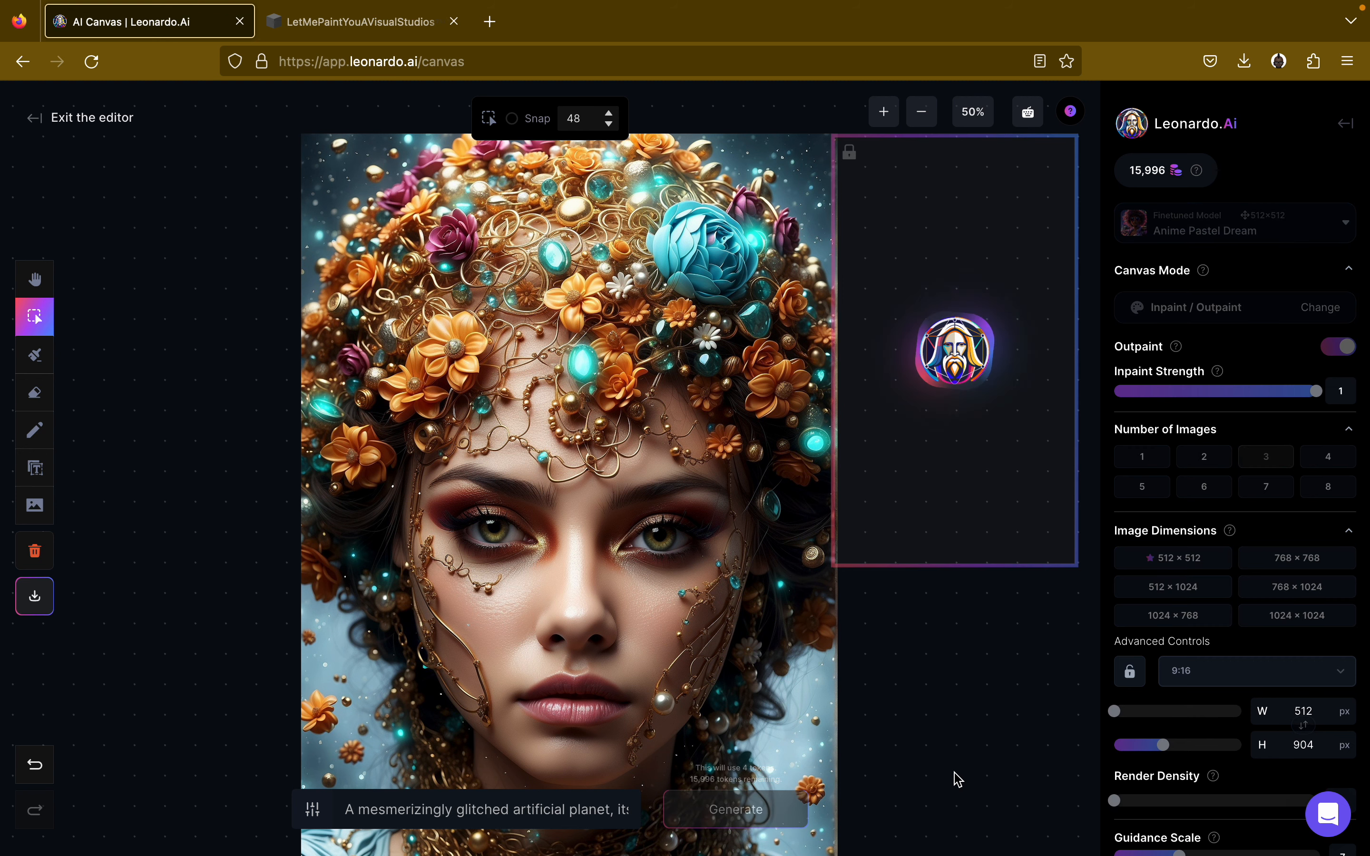
Review the three Anime Pastel Dream variants beside the portrait and discard them.
key("h")
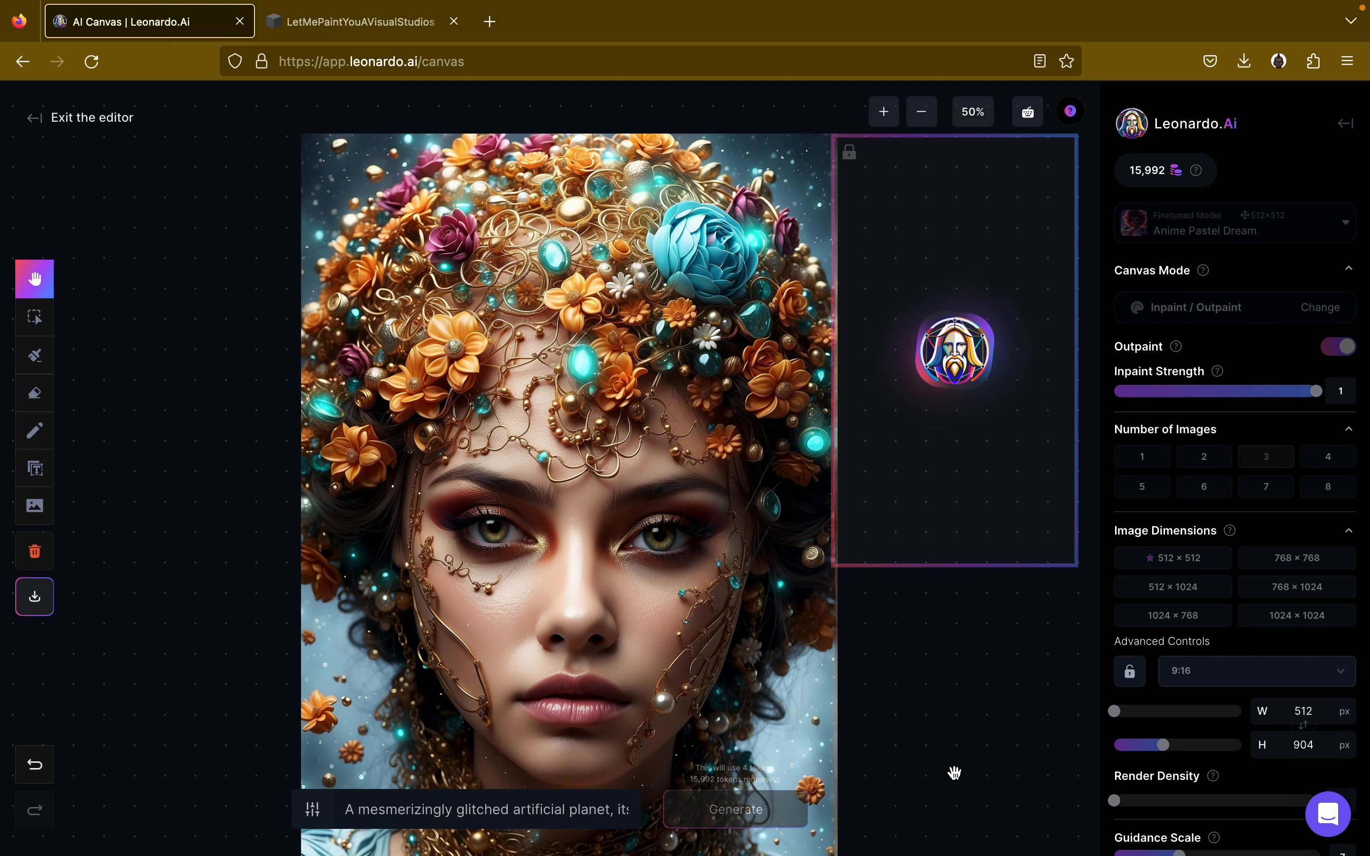
scroll(955, 773, "down", 1)
scroll(954, 773, "down", 1)
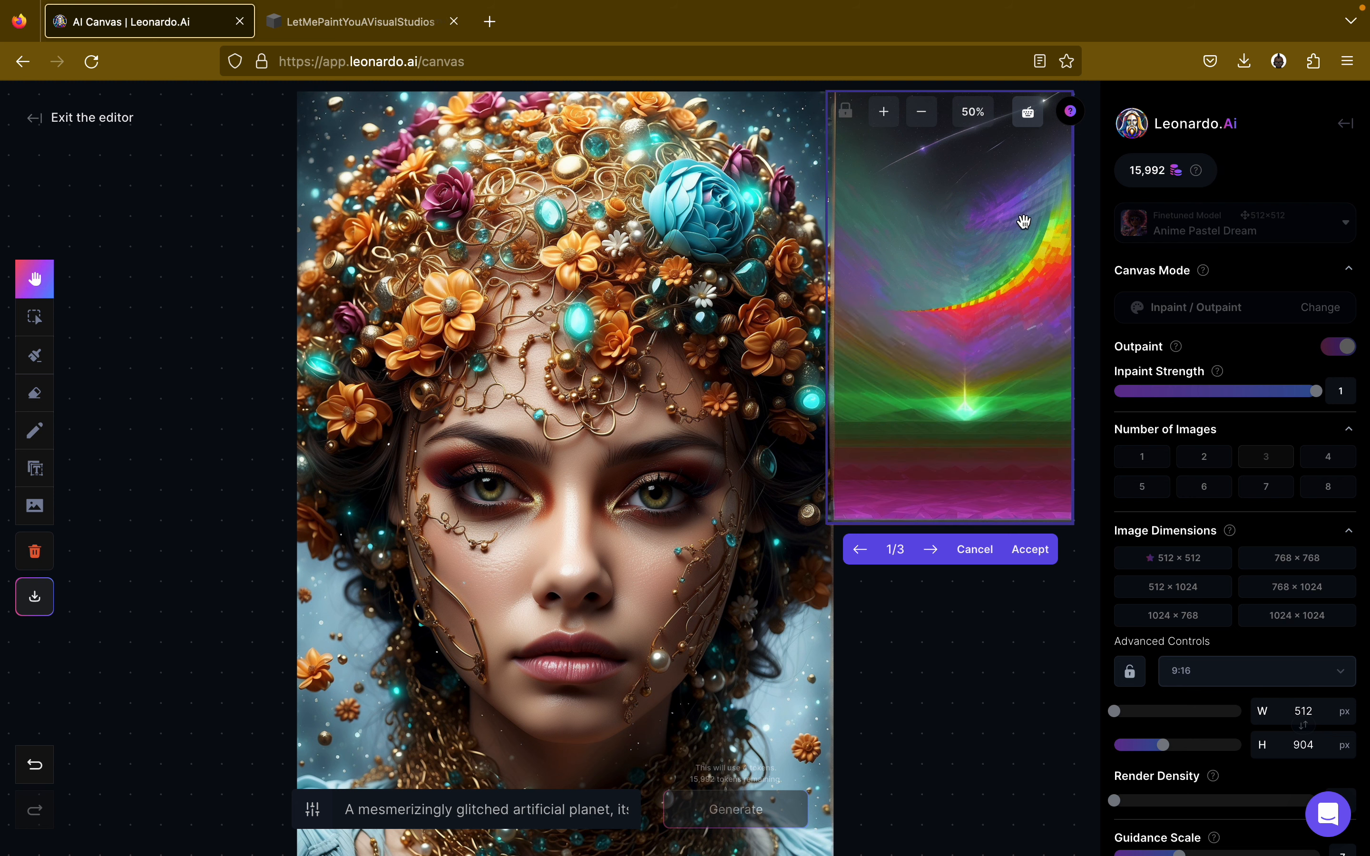
left_click(932, 550)
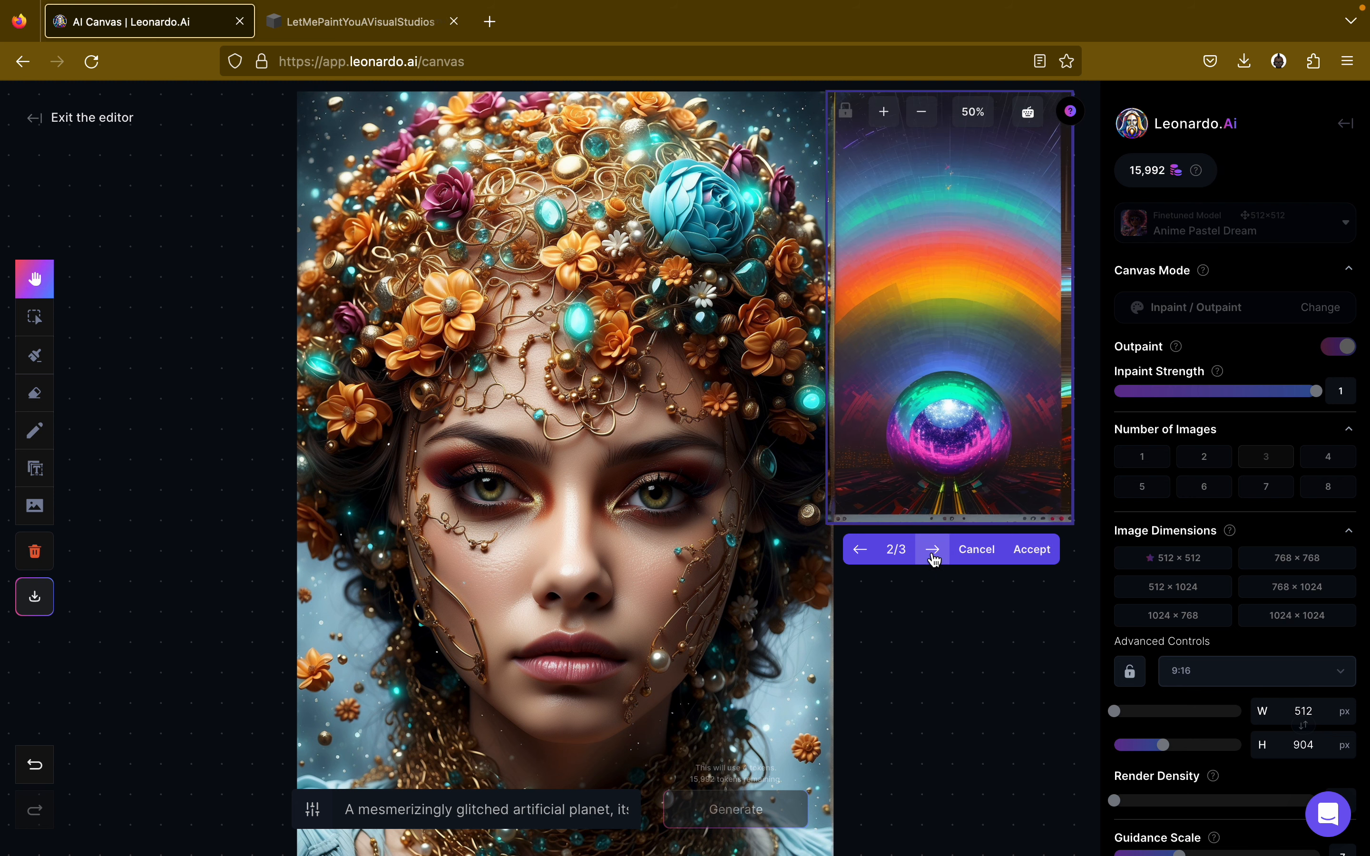
left_click(933, 551)
left_click(933, 550)
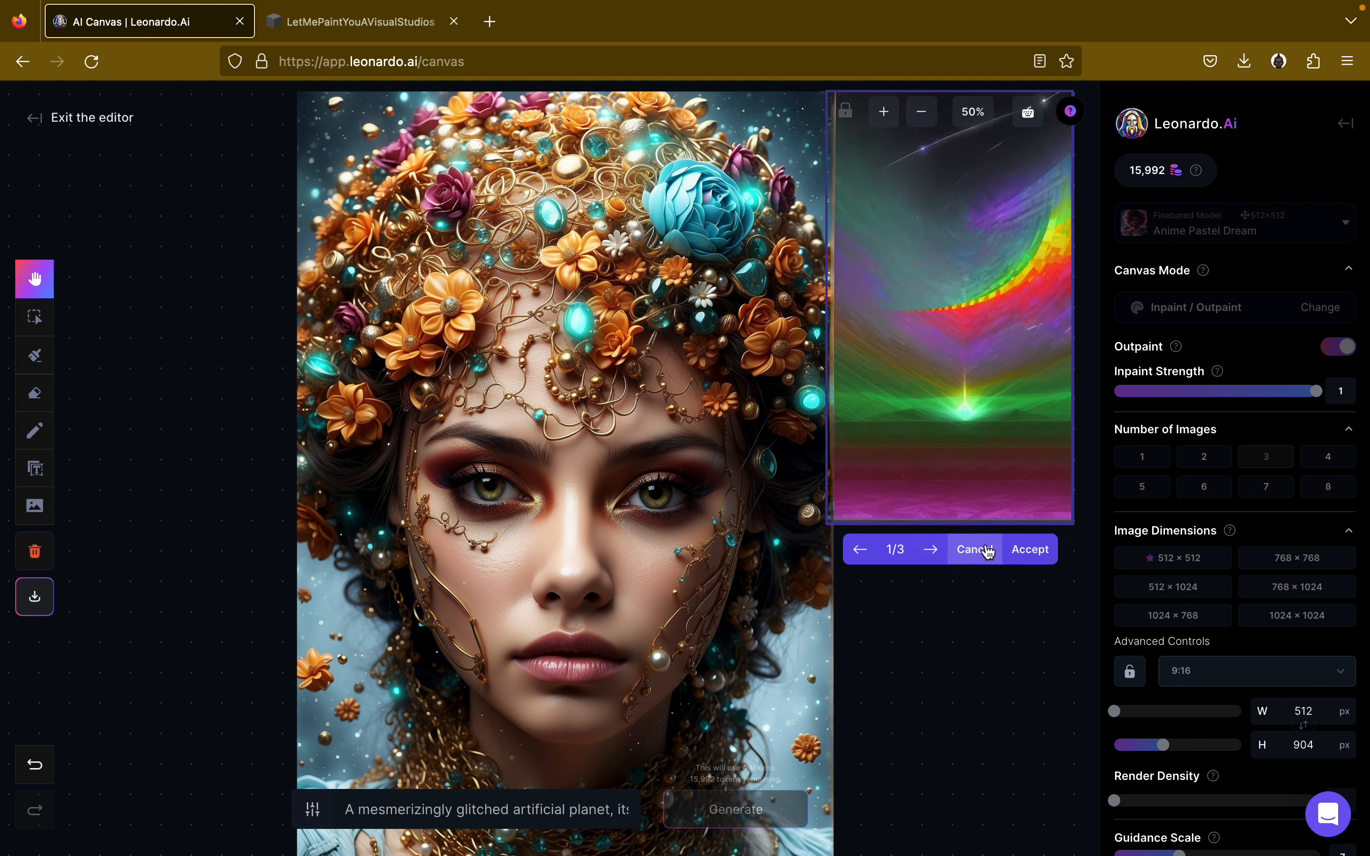
left_click(980, 549)
Choose Leonardo Select as the canvas model and generate three outpaint variants.
left_click(1263, 223)
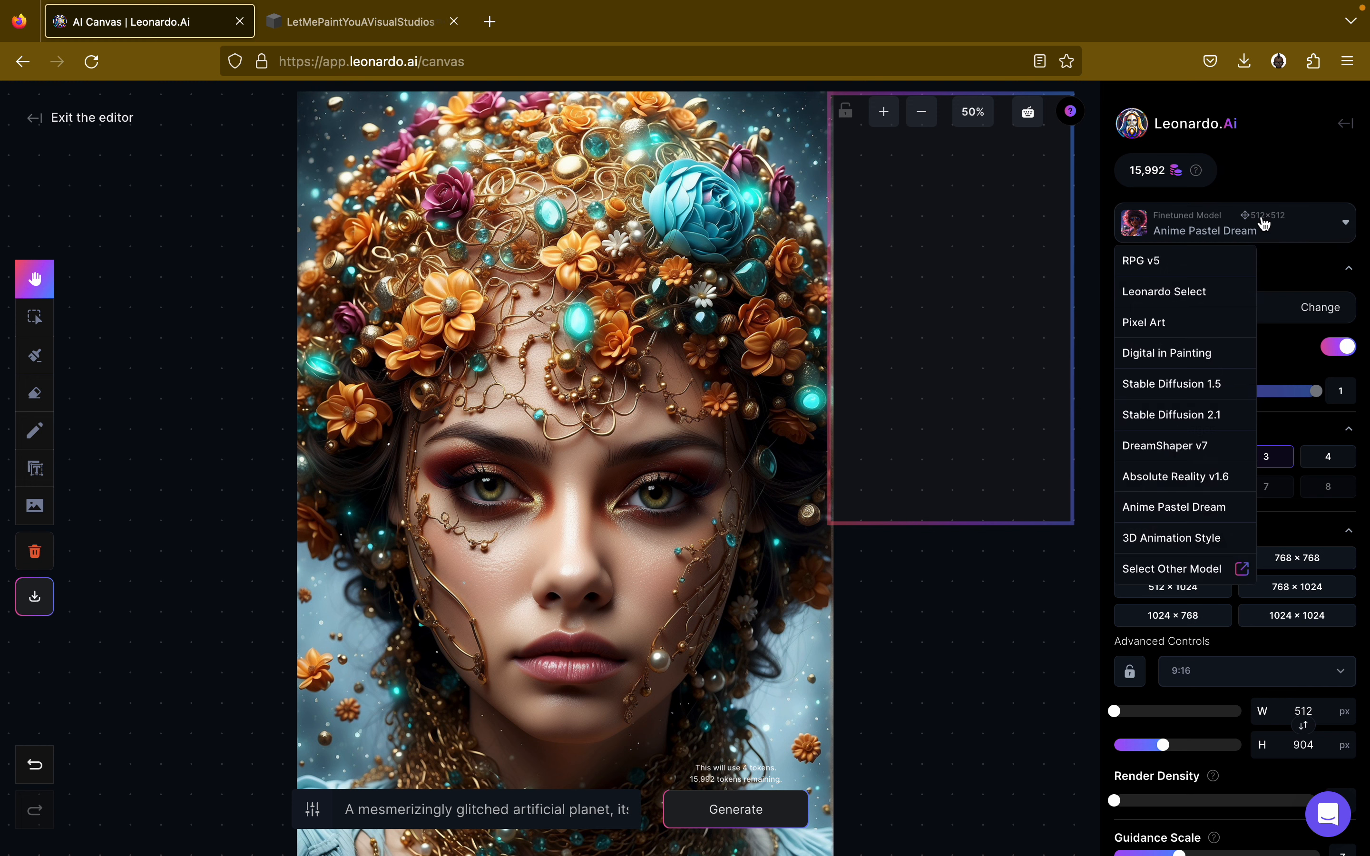
left_click(1192, 293)
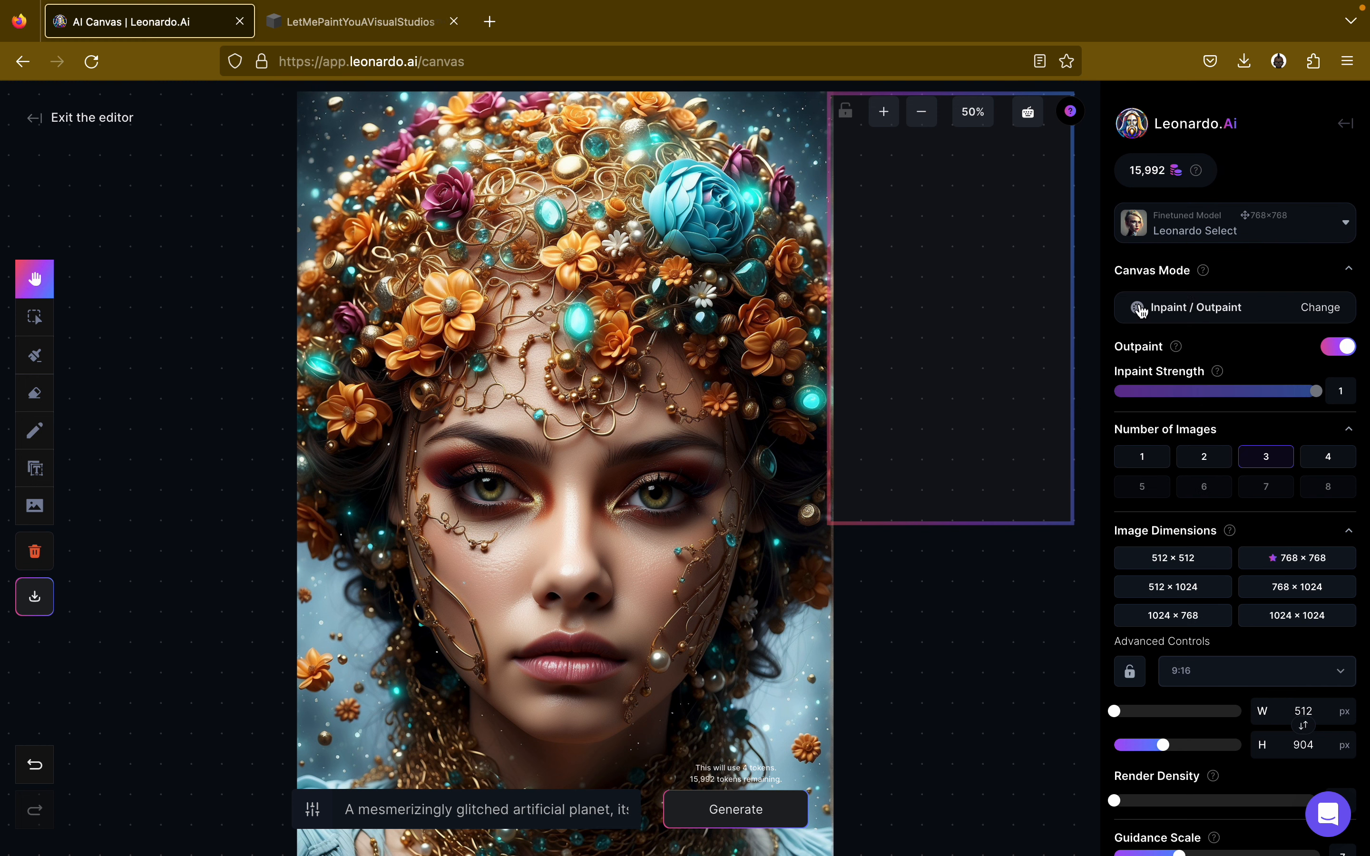
left_click(736, 810)
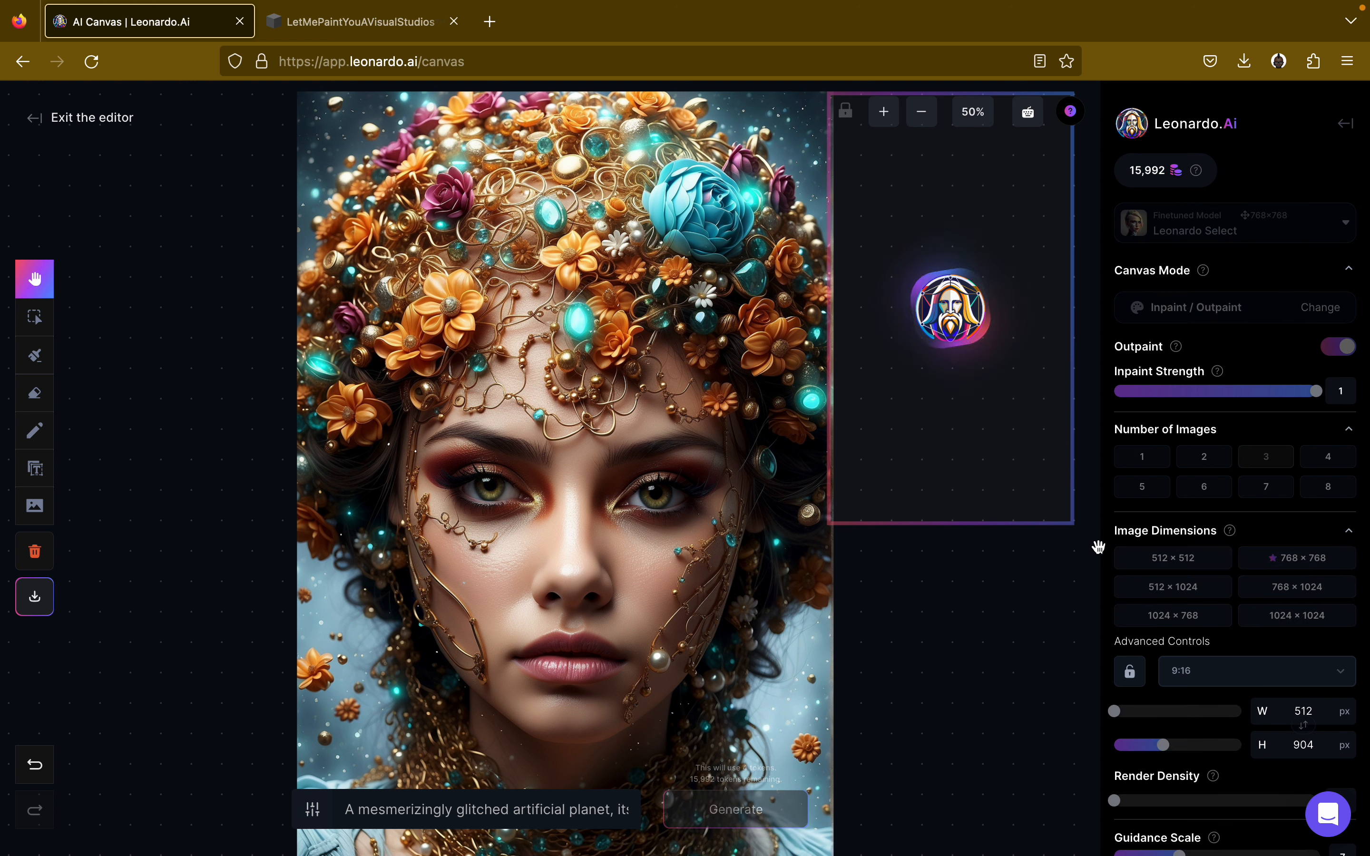
Review the three Leonardo Select variants, compare the second and third, and discard them all.
scroll(1163, 697, "down", 6)
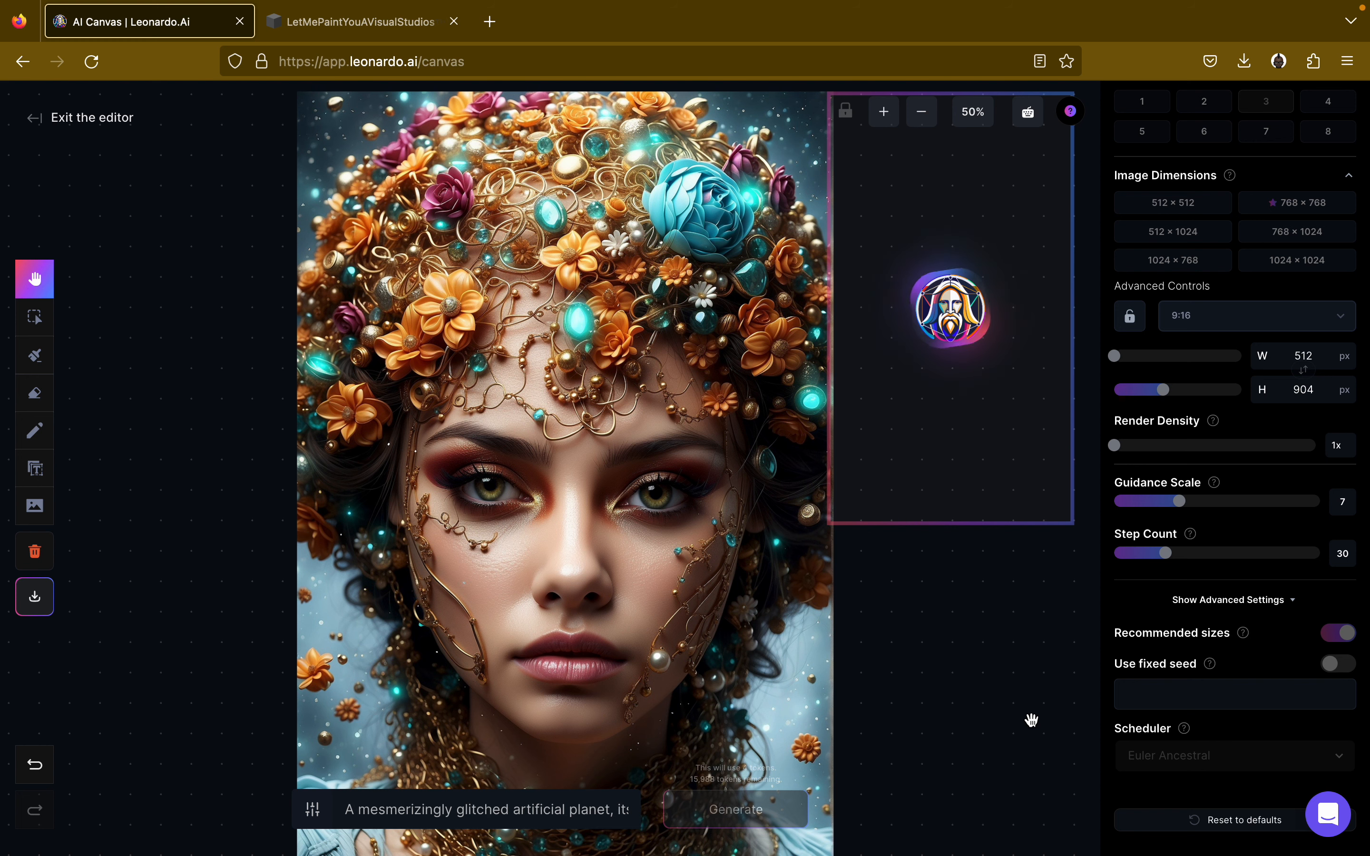
scroll(1333, 490, "up", 6)
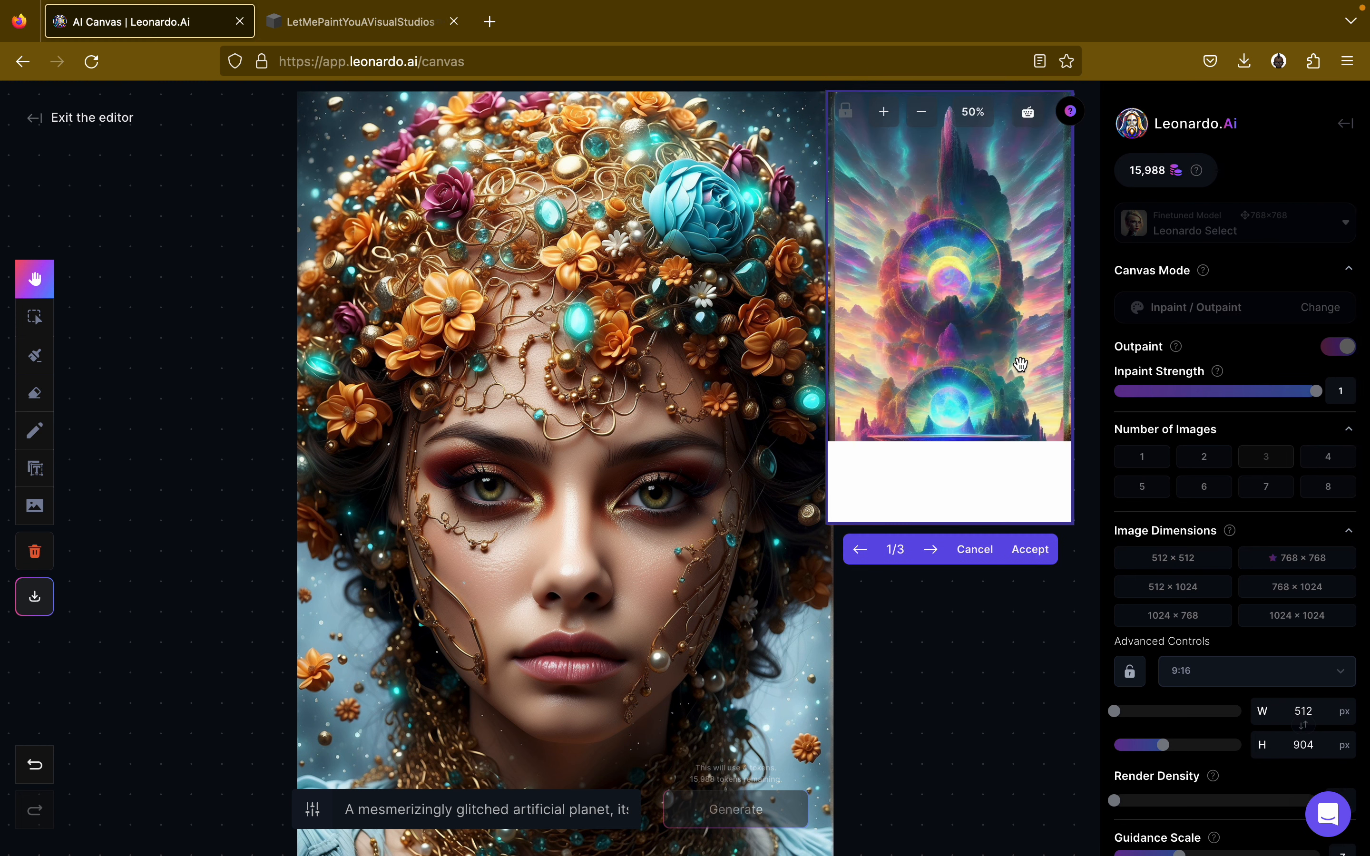
left_click(931, 550)
left_click(931, 550)
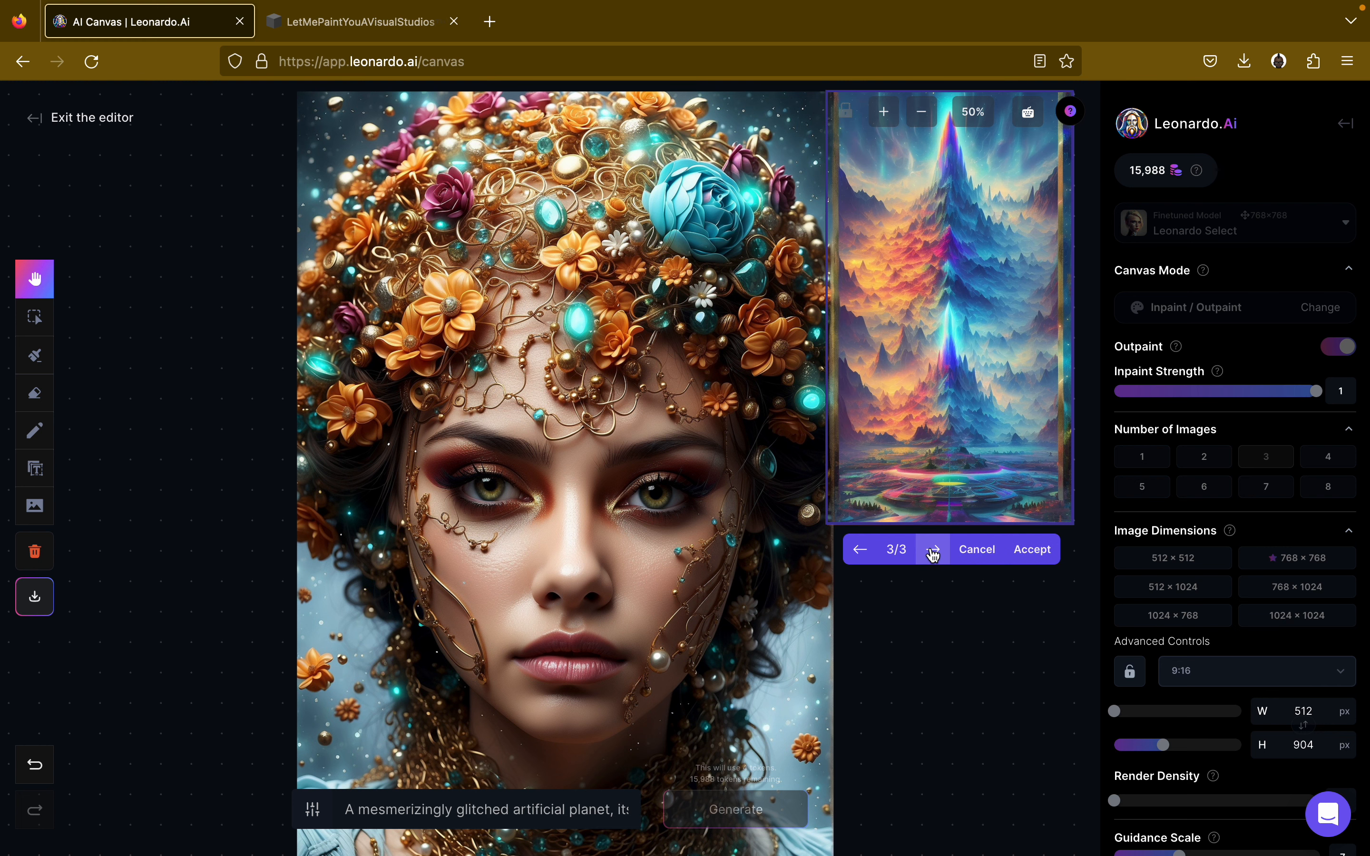
left_click(861, 550)
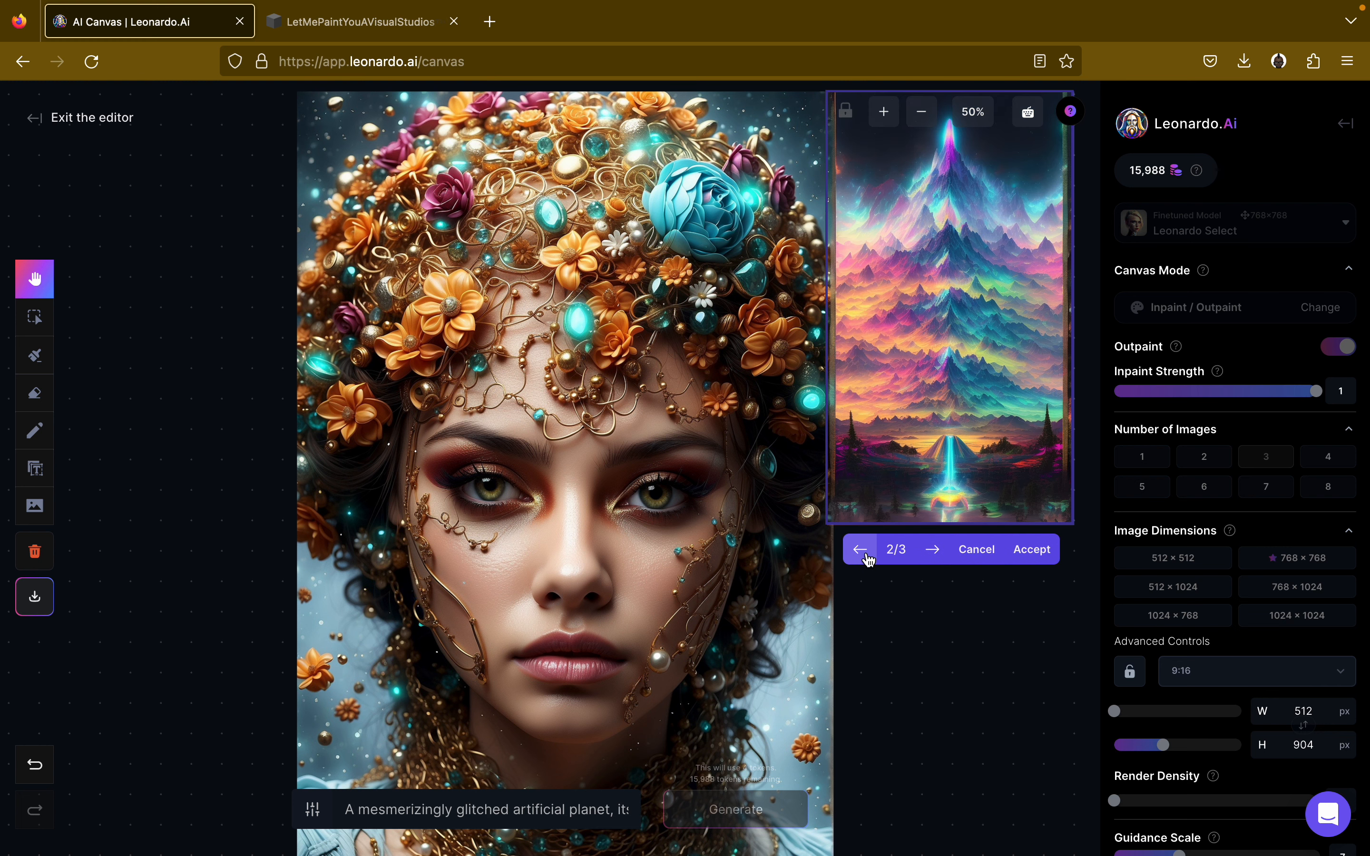
left_click(932, 550)
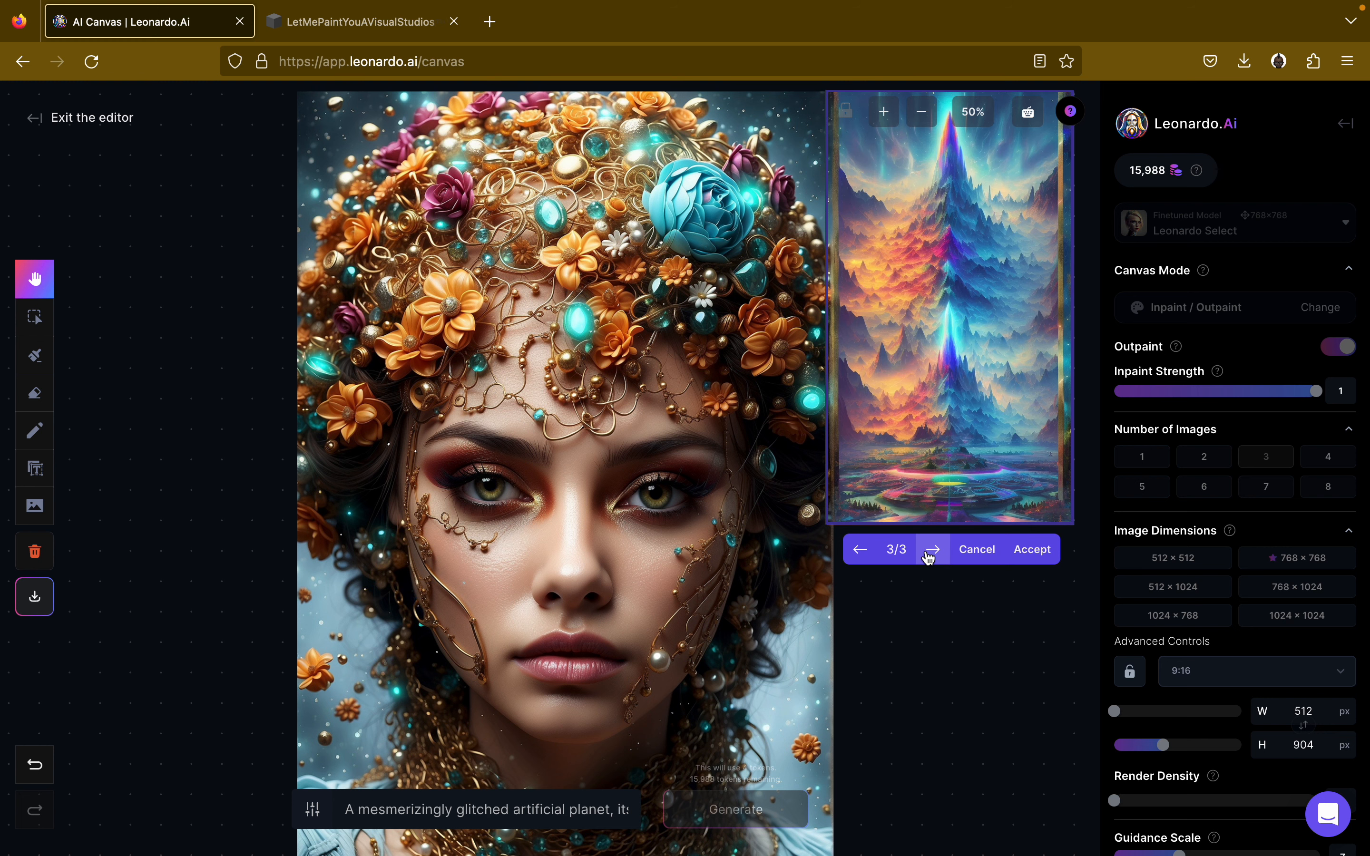
left_click(931, 550)
left_click(930, 551)
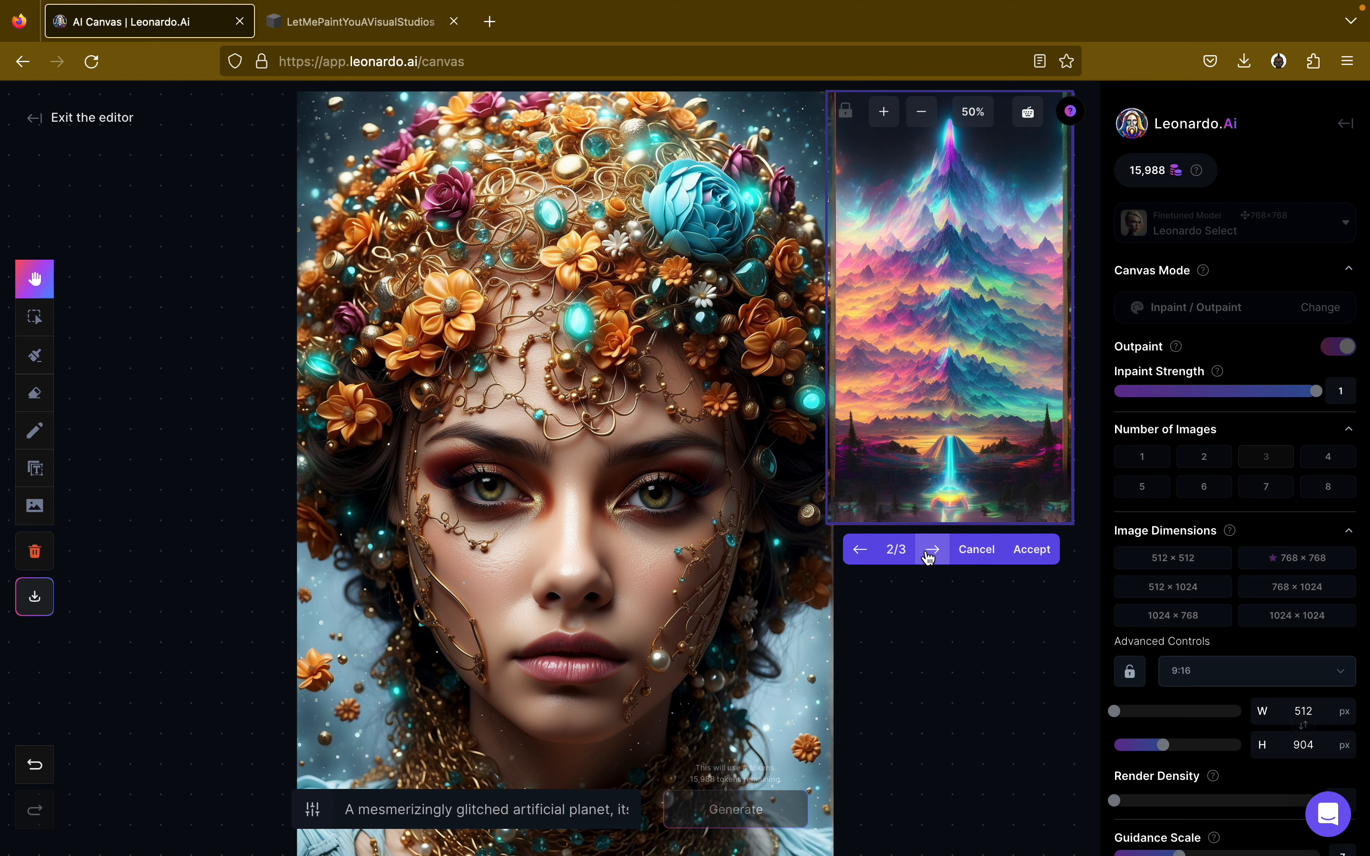
left_click(979, 551)
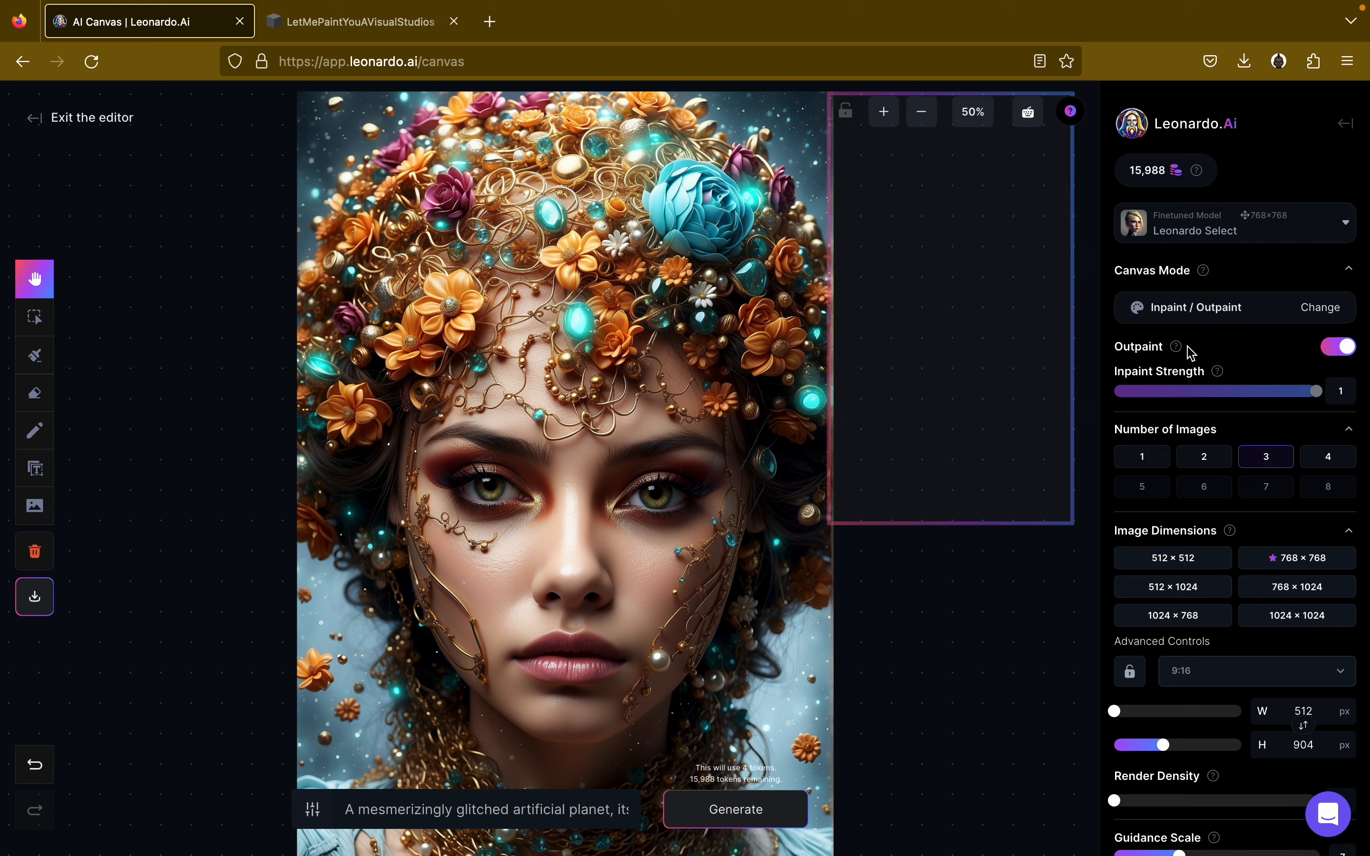
Try Stable Diffusion 1.5 and Digital in Painting as the canvas model.
left_click(1253, 230)
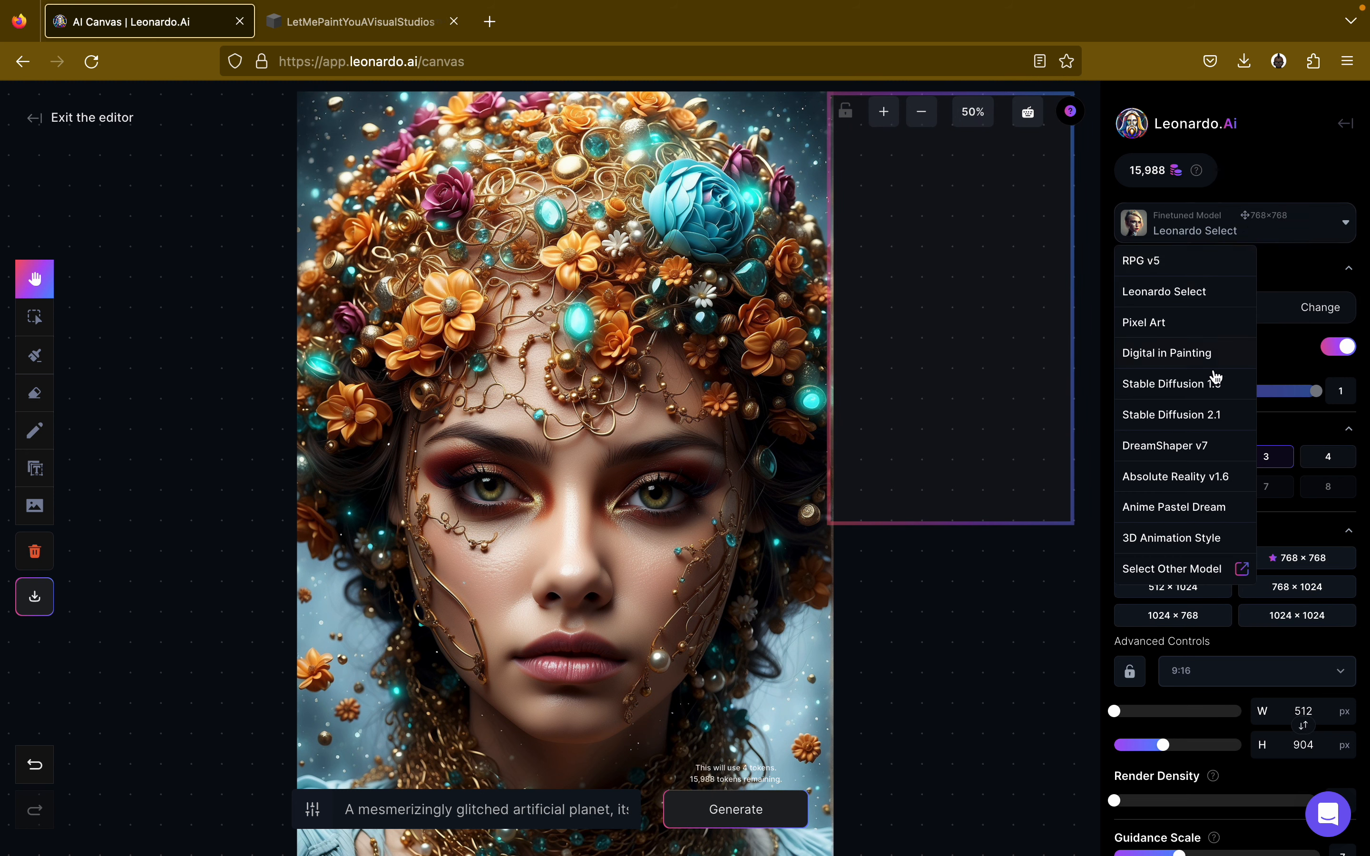
left_click(1215, 386)
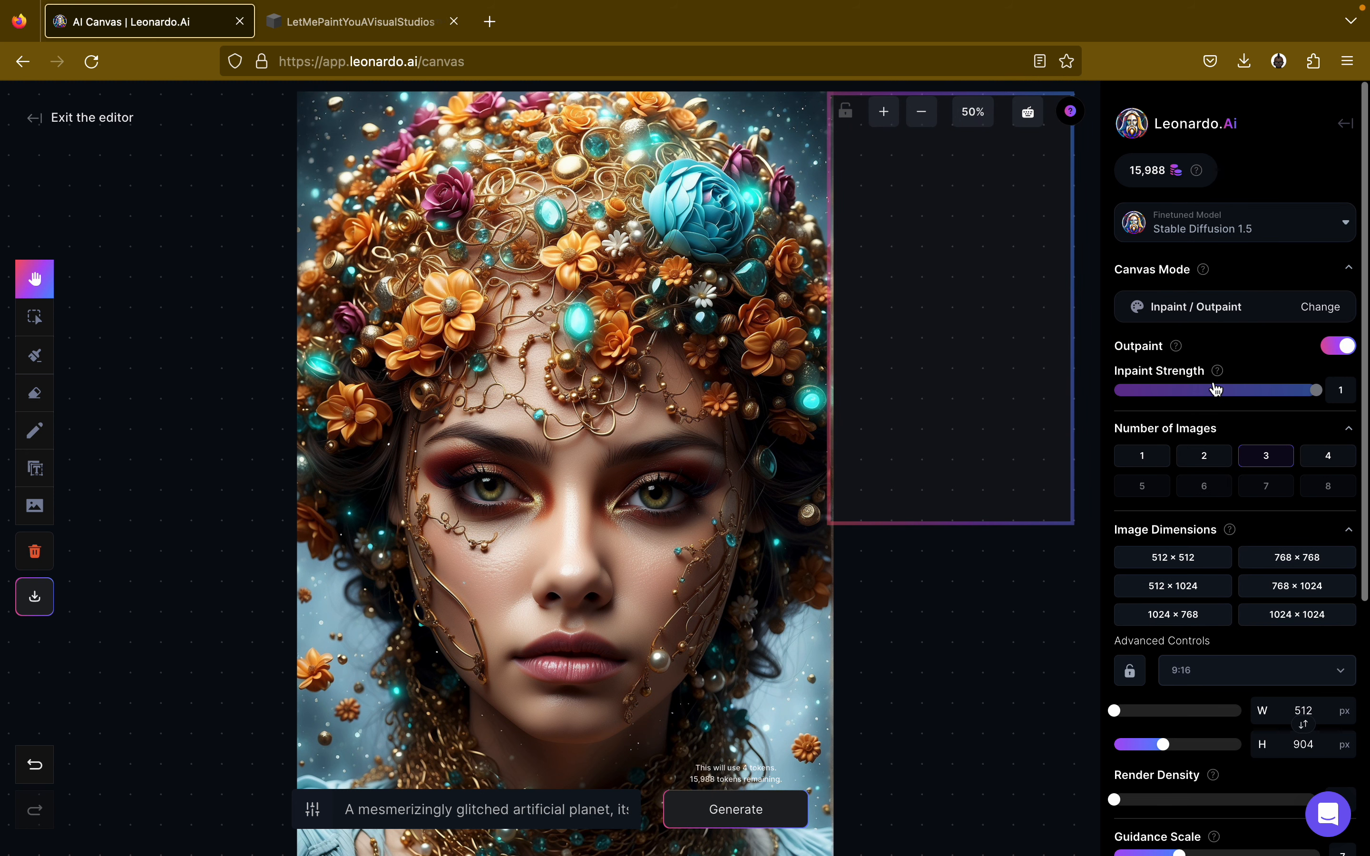
left_click(1201, 218)
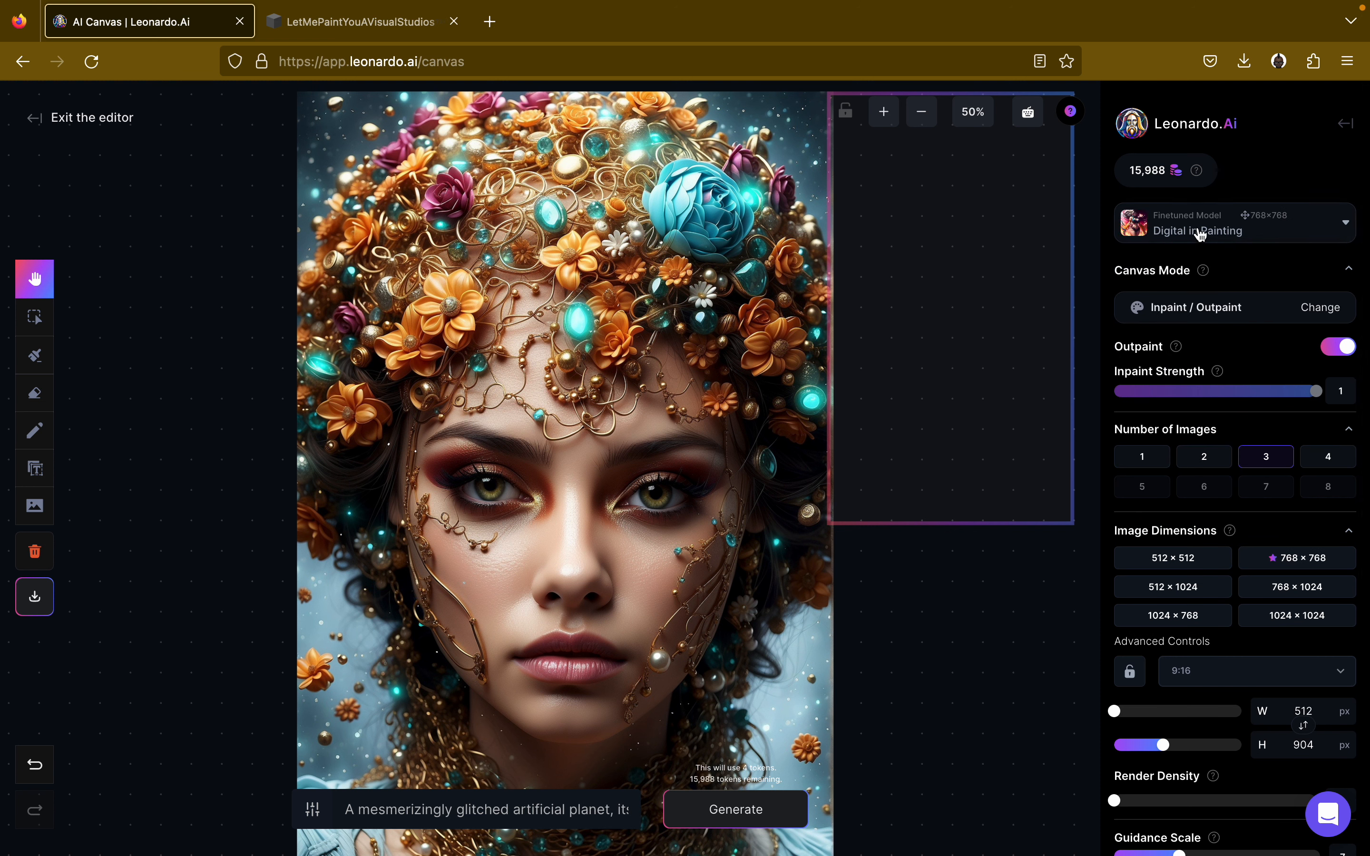
Choose 3D Animation Style as the canvas model and generate three outpaint variants.
left_click(1200, 235)
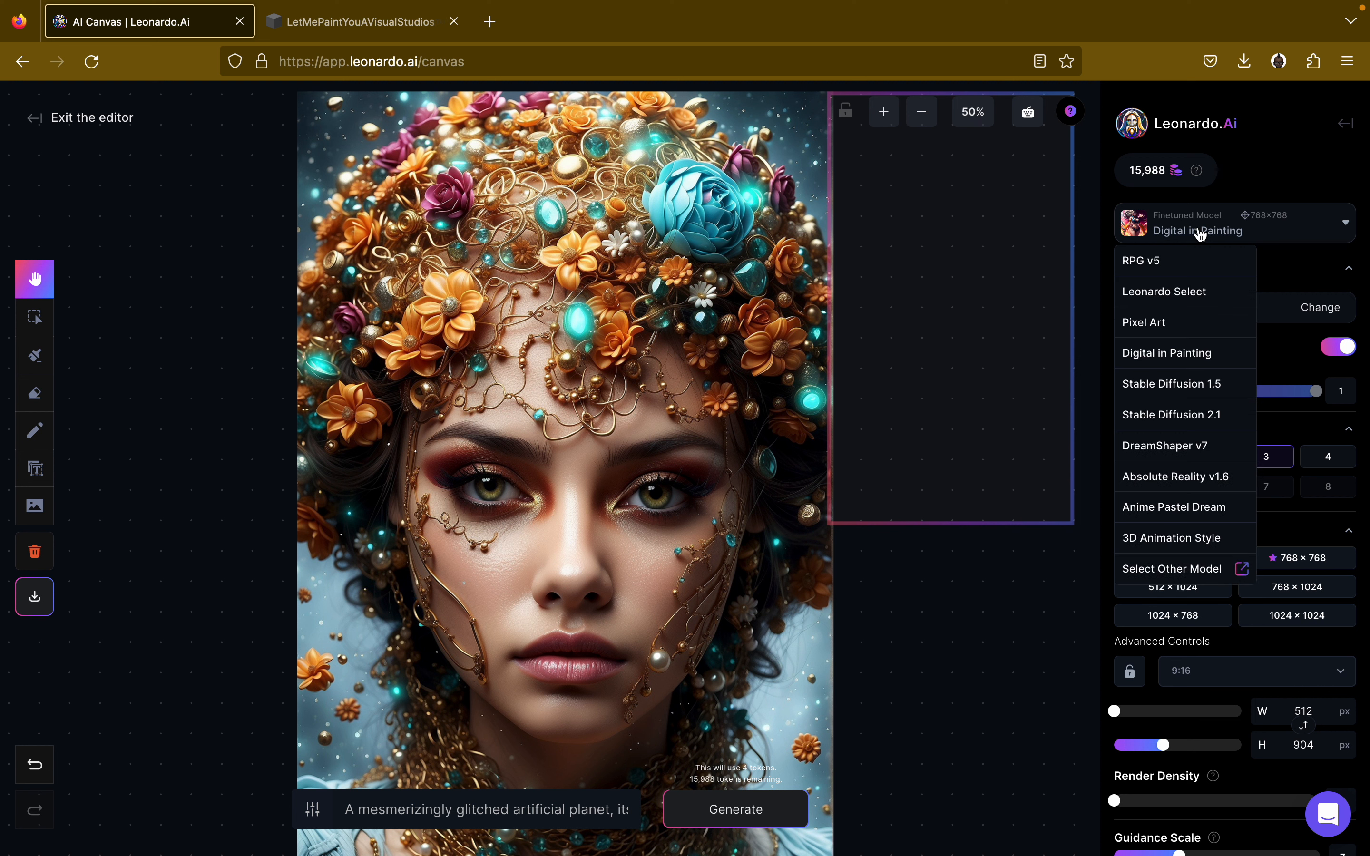
left_click(1205, 541)
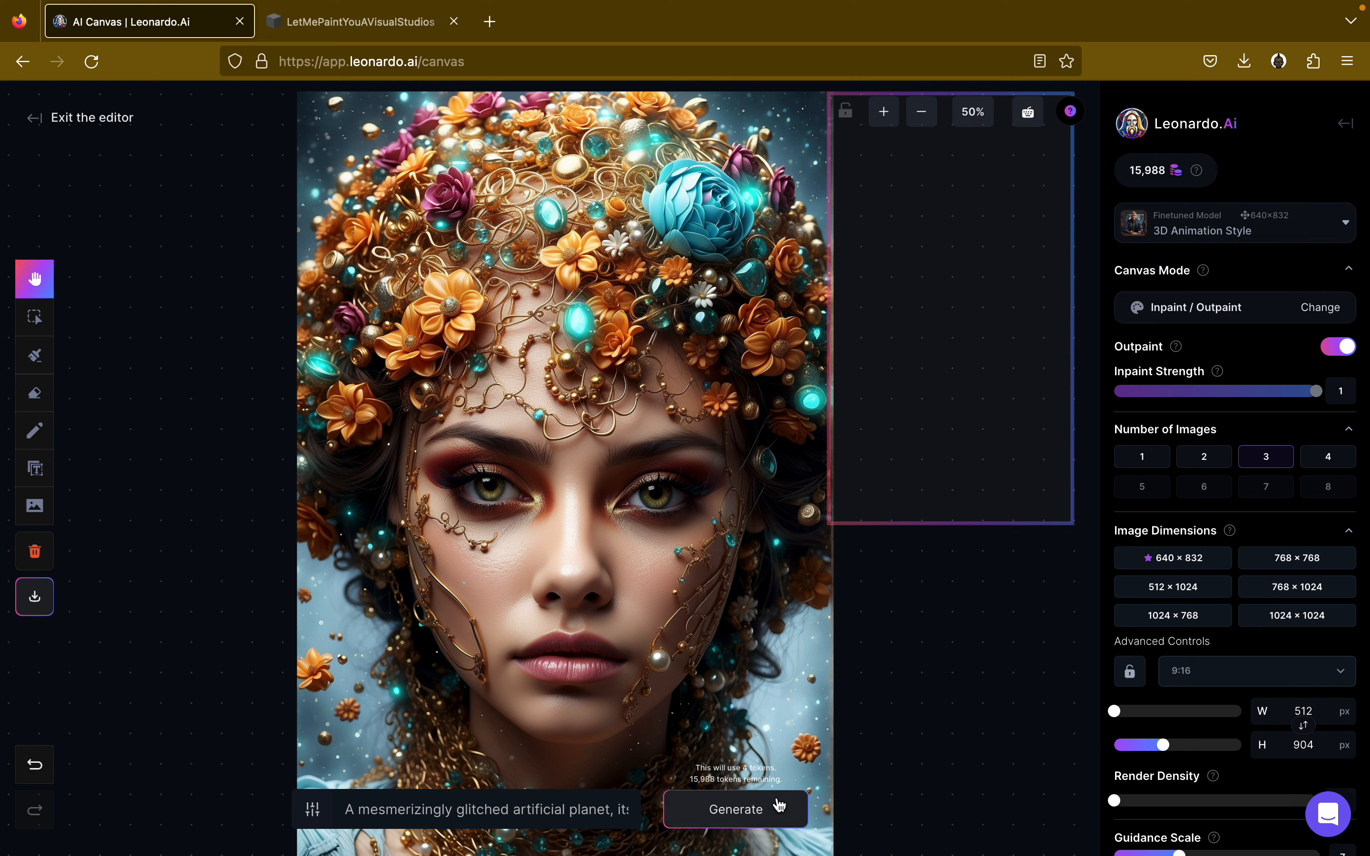
left_click(765, 811)
scroll(984, 702, "down", 3)
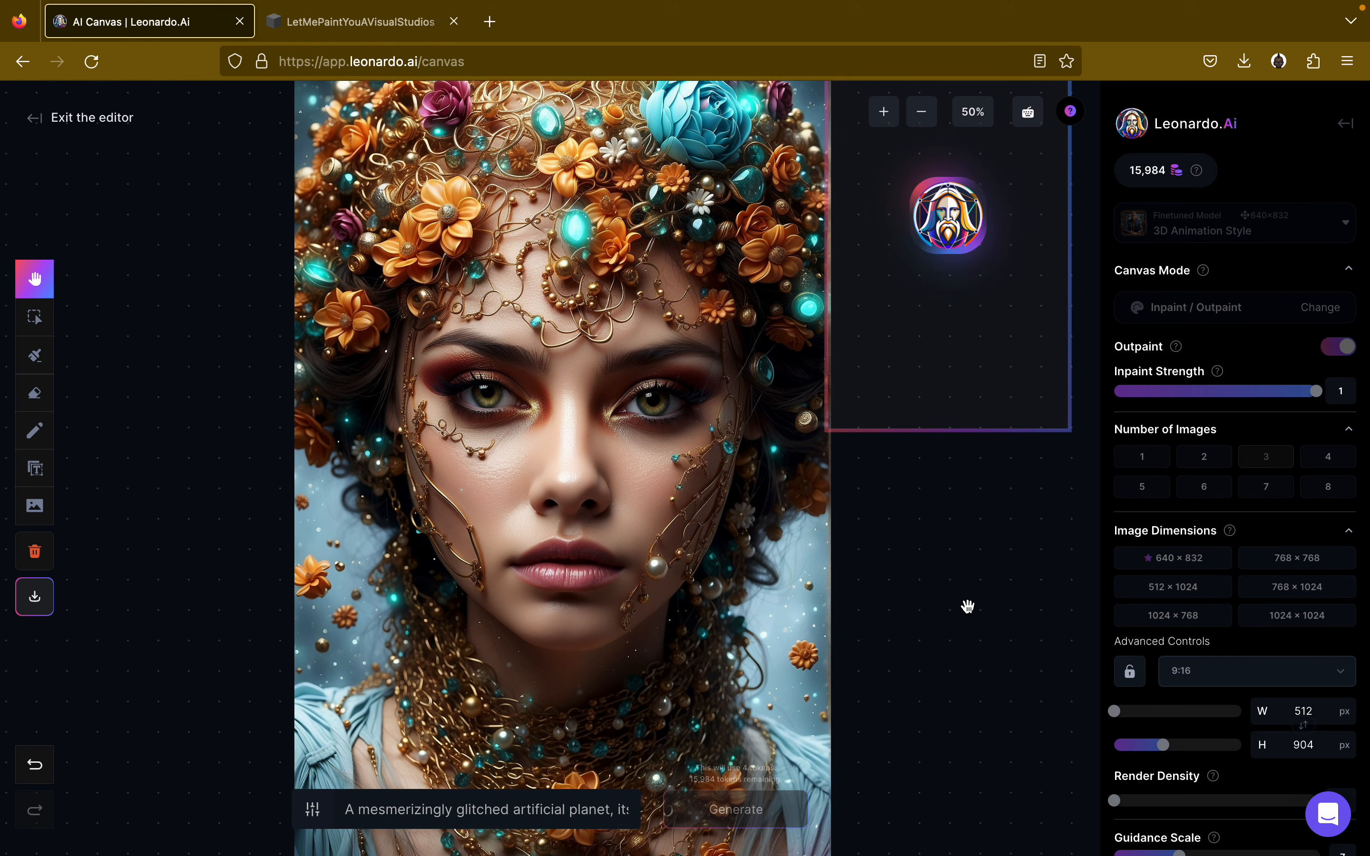
scroll(967, 606, "down", 2)
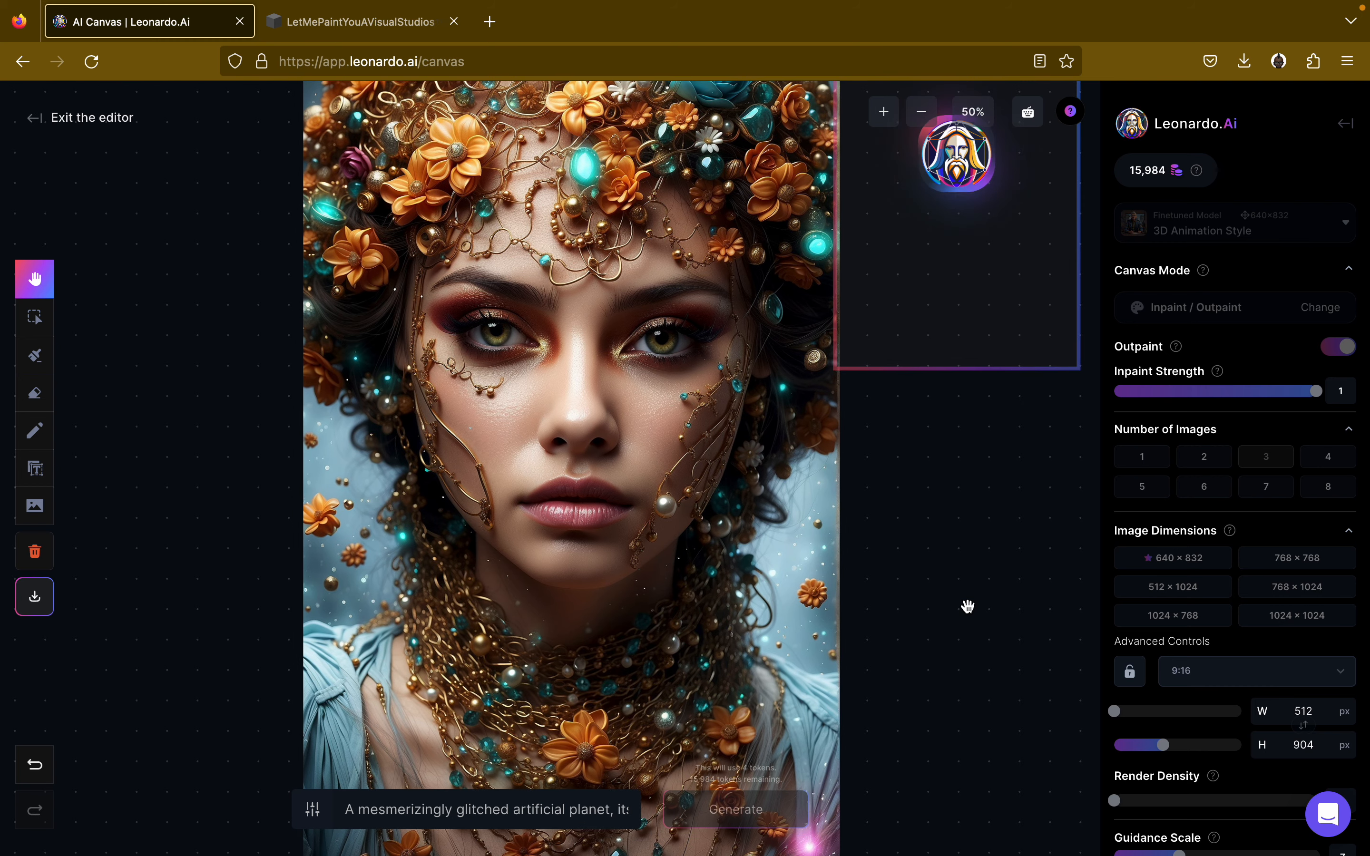
scroll(967, 606, "down", 2)
scroll(968, 606, "up", 1)
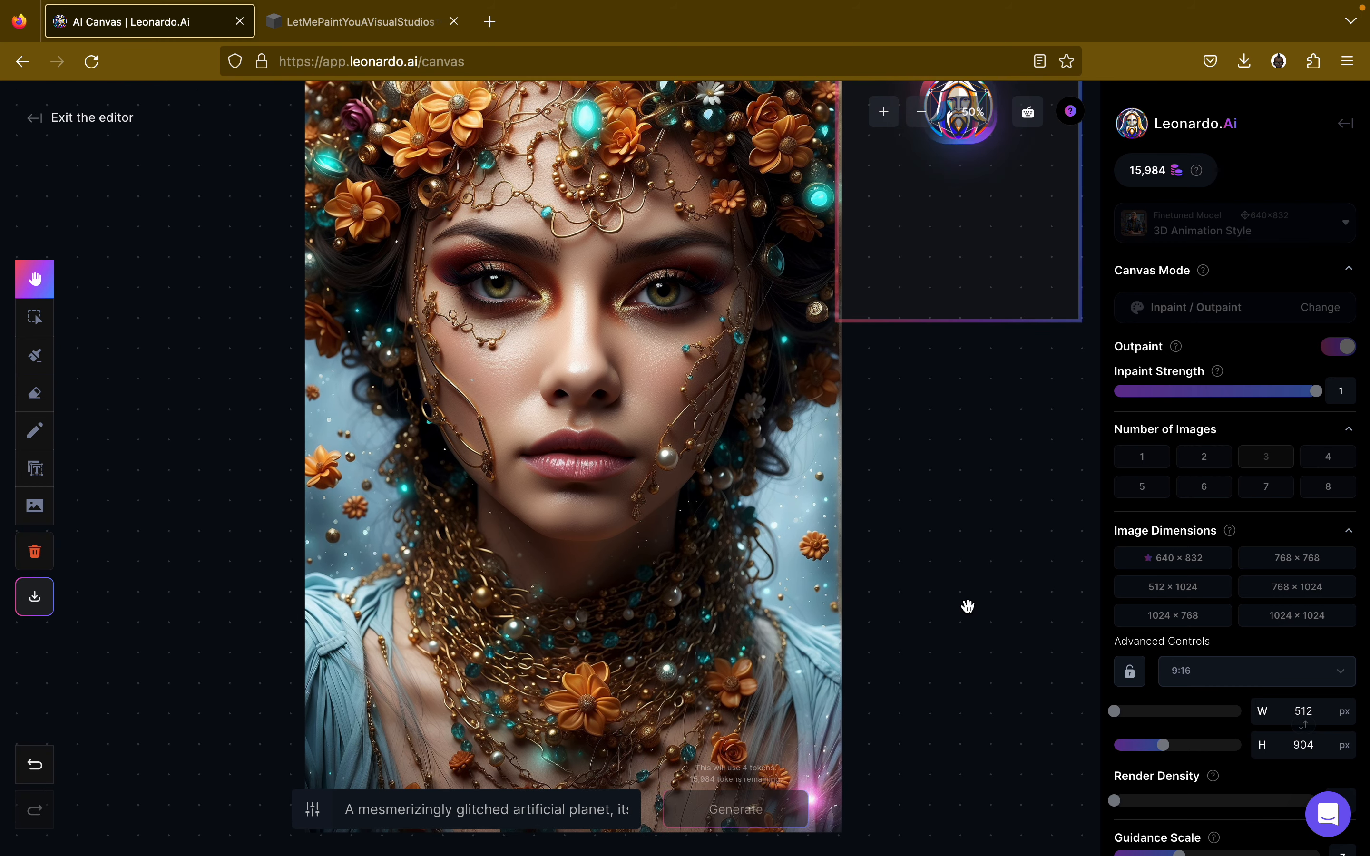
scroll(968, 606, "up", 1)
scroll(967, 606, "up", 1)
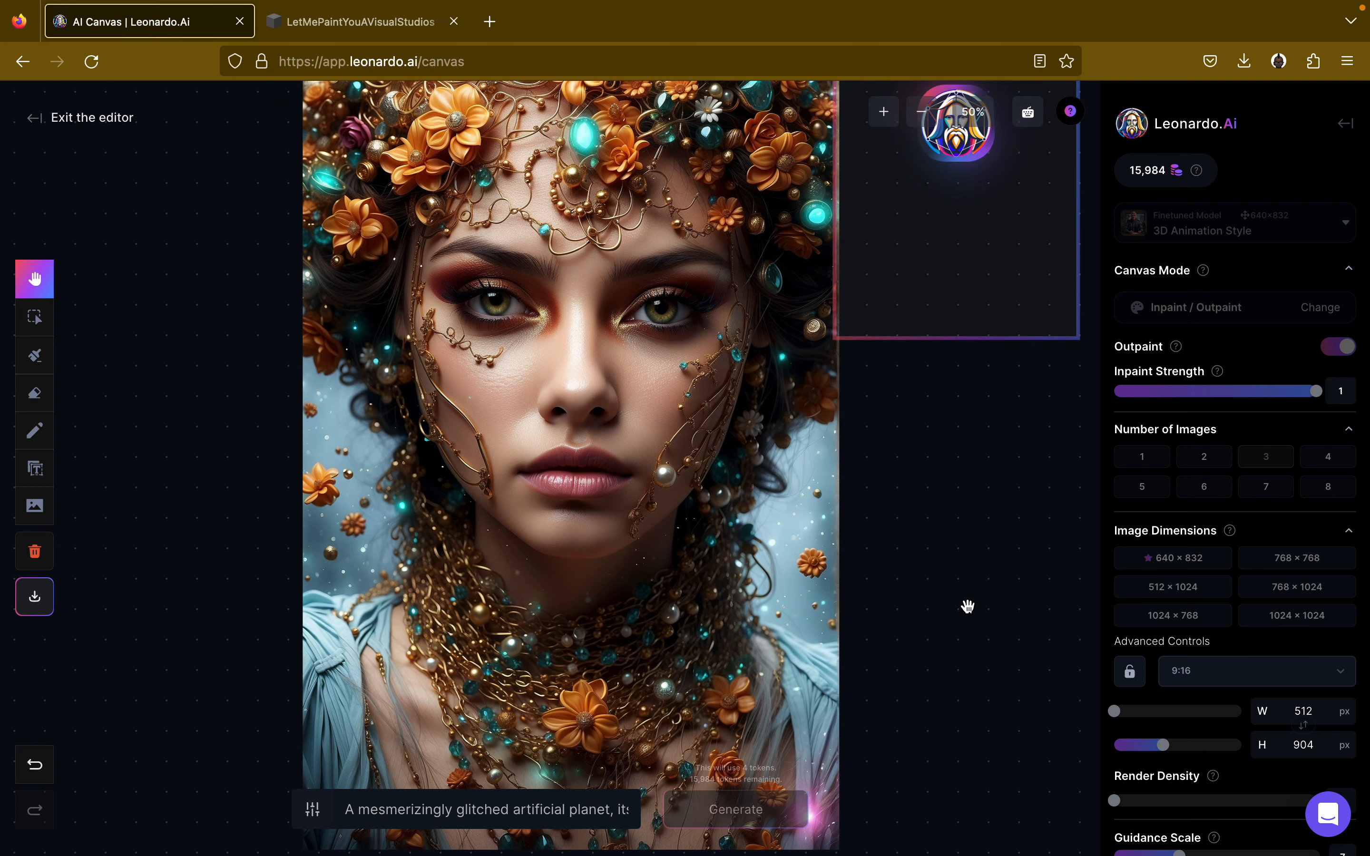
scroll(968, 606, "up", 1)
scroll(968, 606, "up", 3)
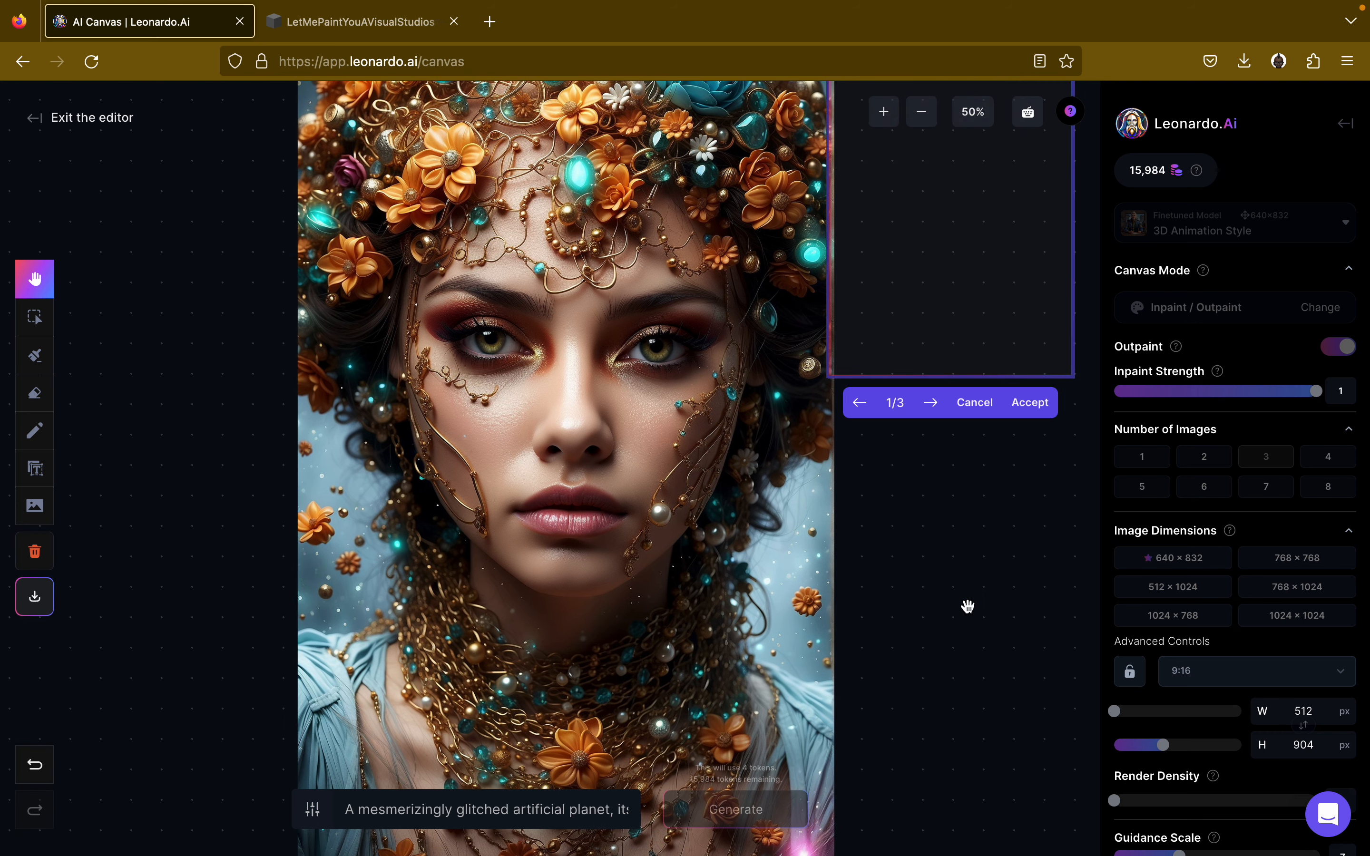
Review the three 3D Animation Style variants beside the portrait and discard them.
scroll(967, 606, "up", 4)
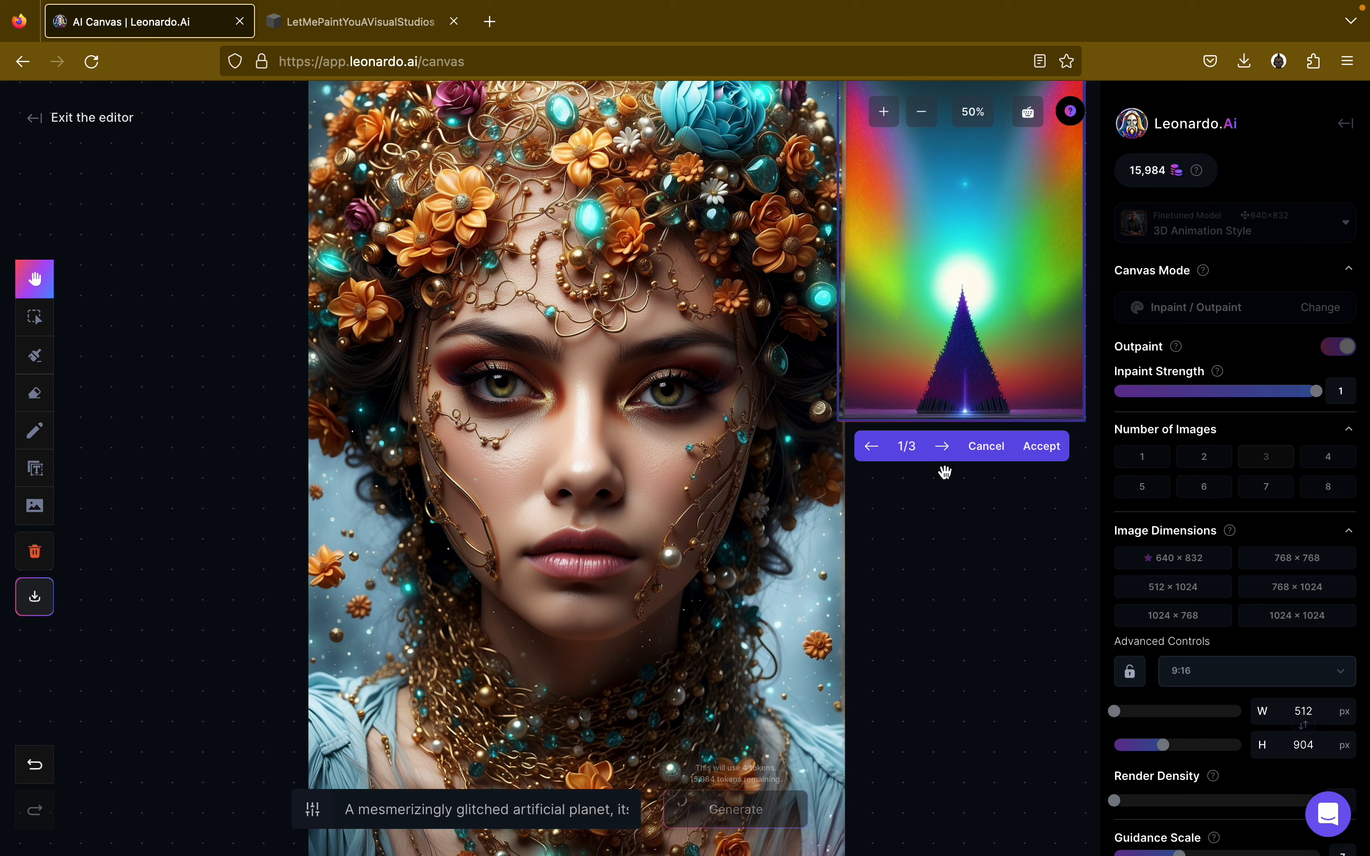
left_click(940, 453)
left_click(940, 455)
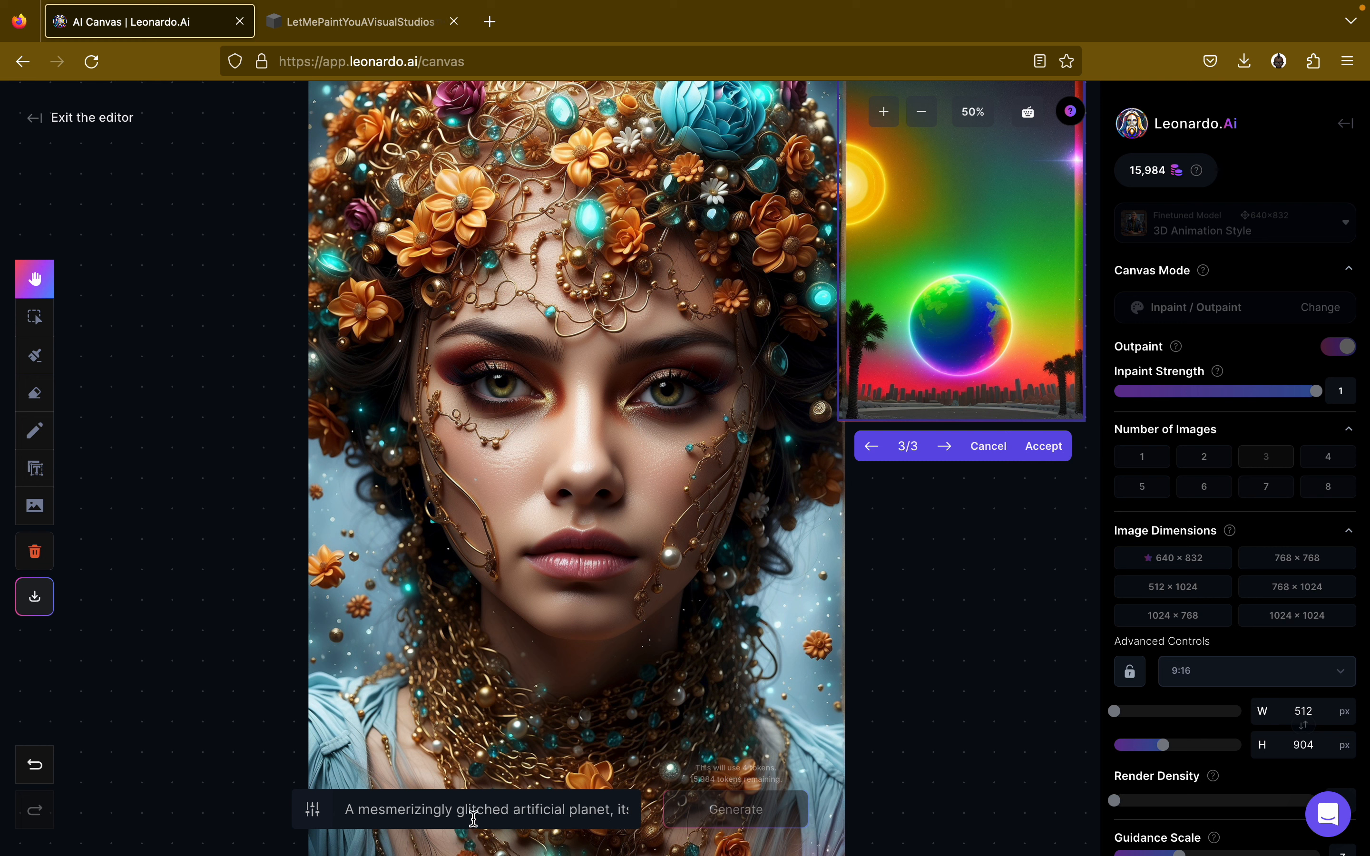
left_click(988, 447)
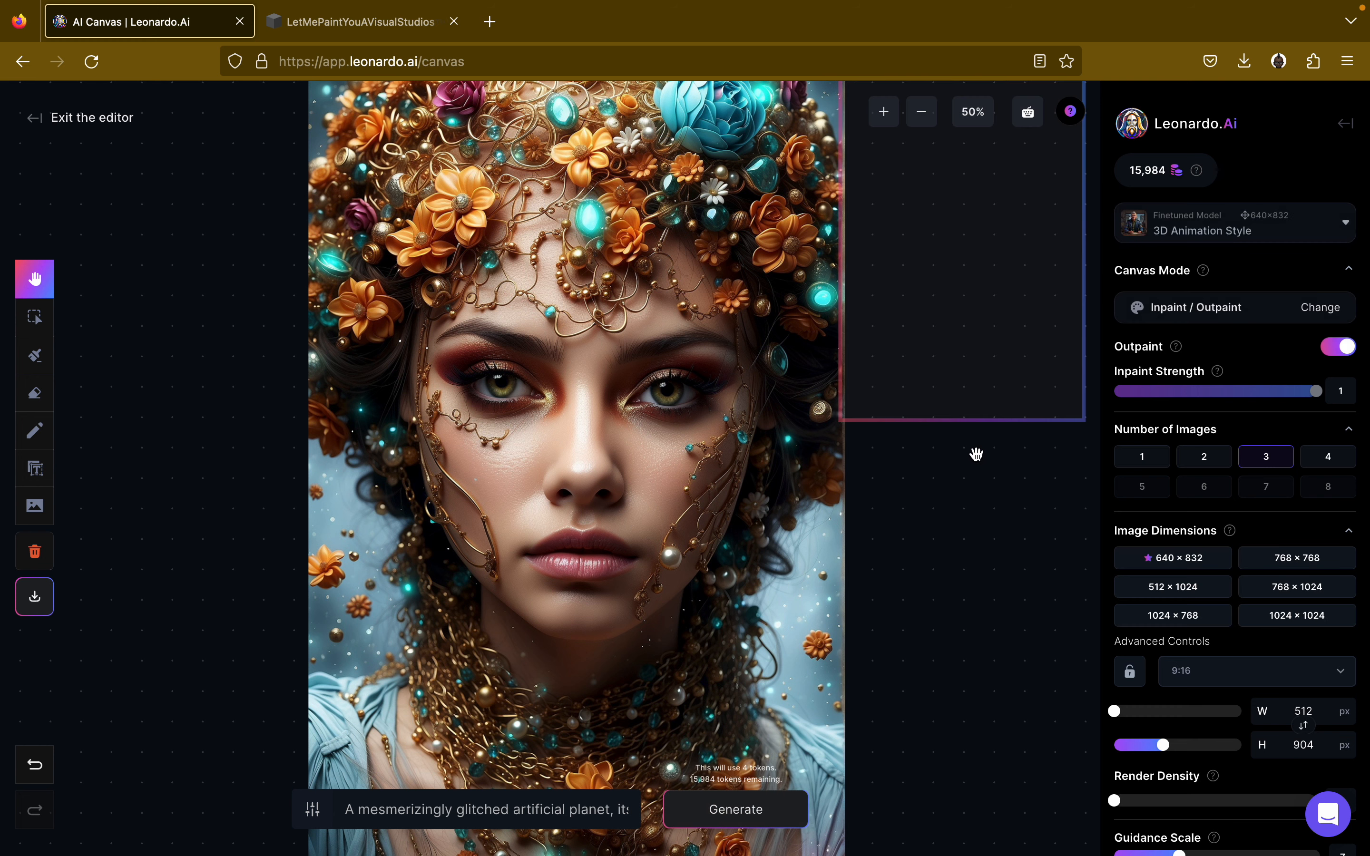
Choose Stable Diffusion 1.5 as the canvas model and set its scheduler to Leonardo.
left_click(1201, 243)
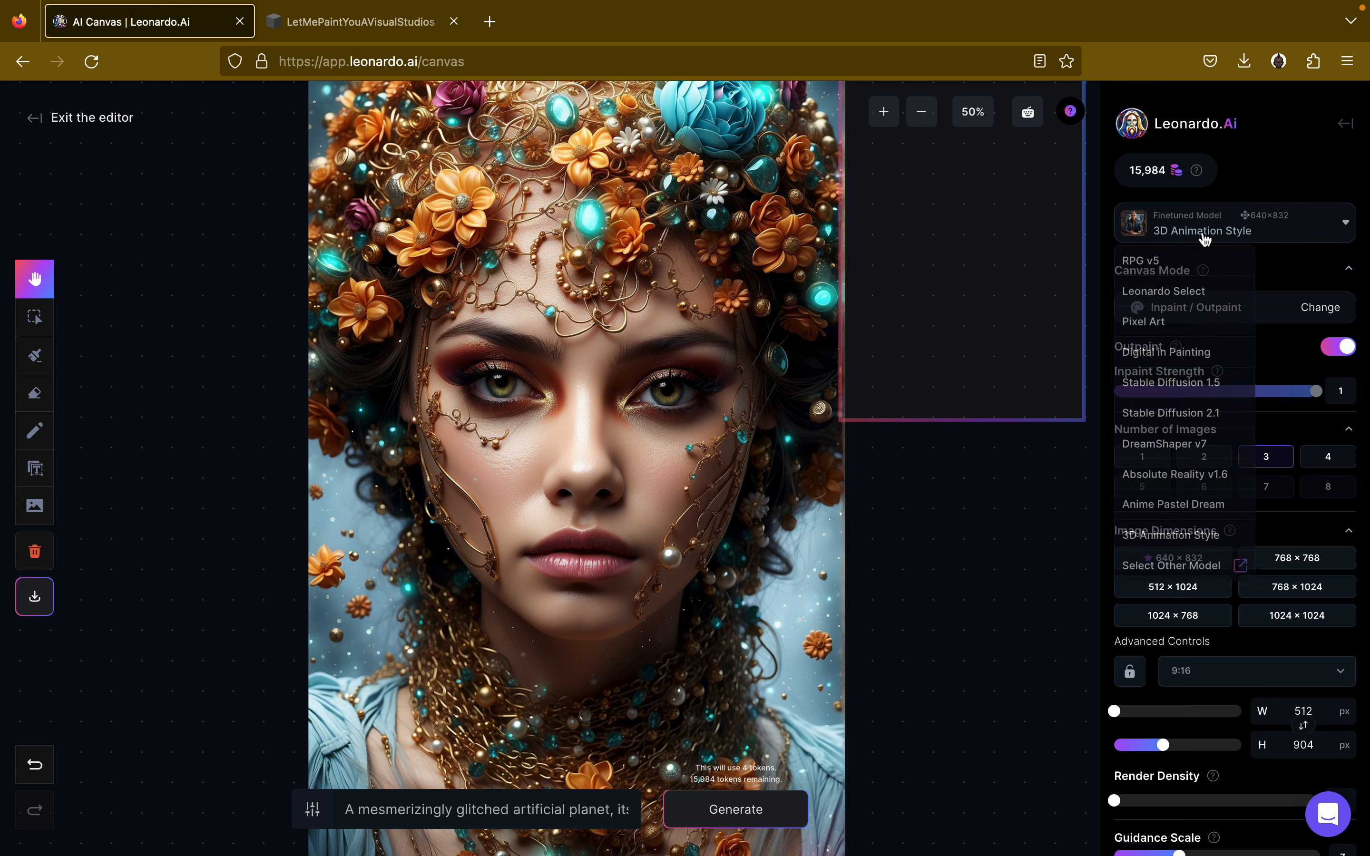
left_click(1180, 396)
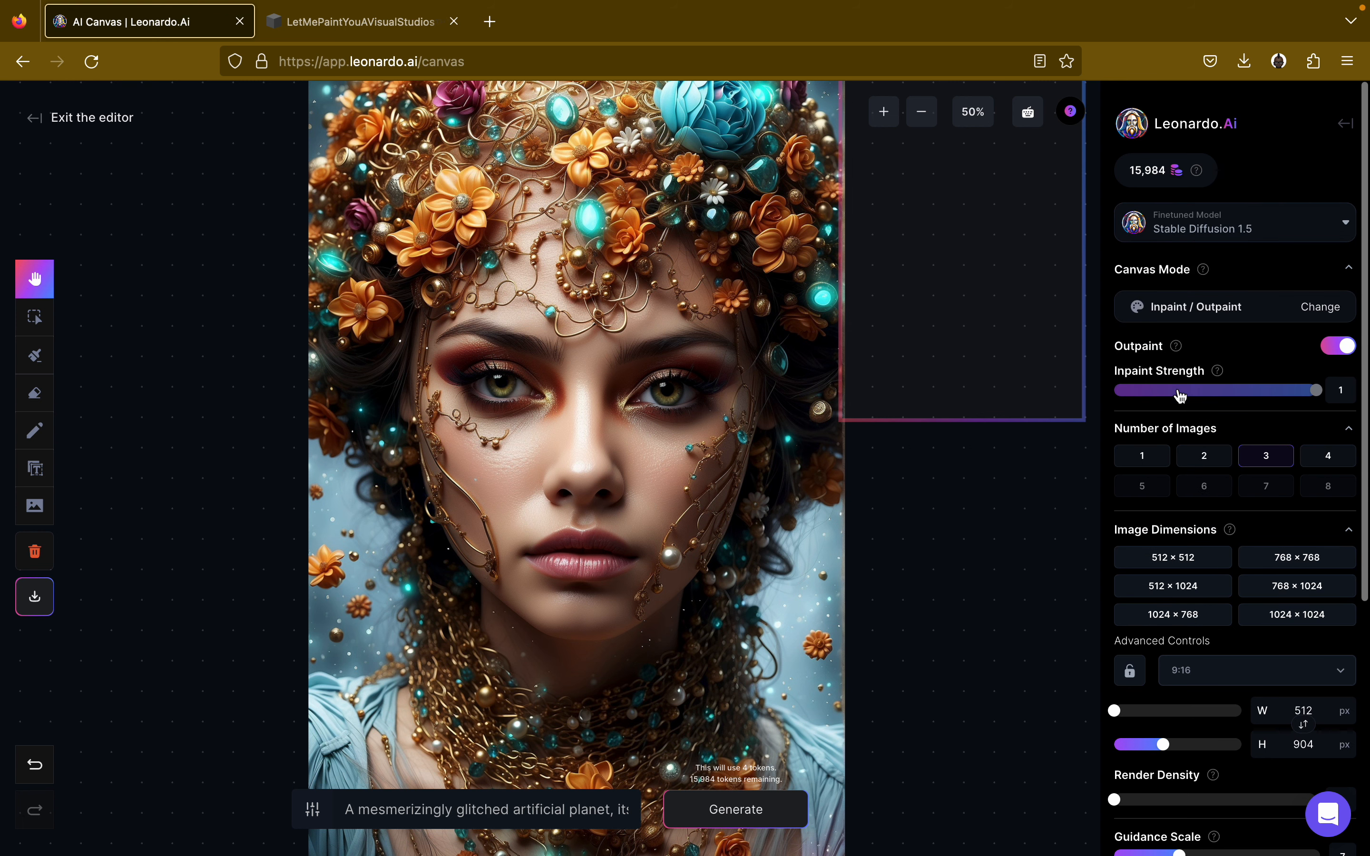
scroll(956, 600, "up", 1)
scroll(1233, 589, "down", 5)
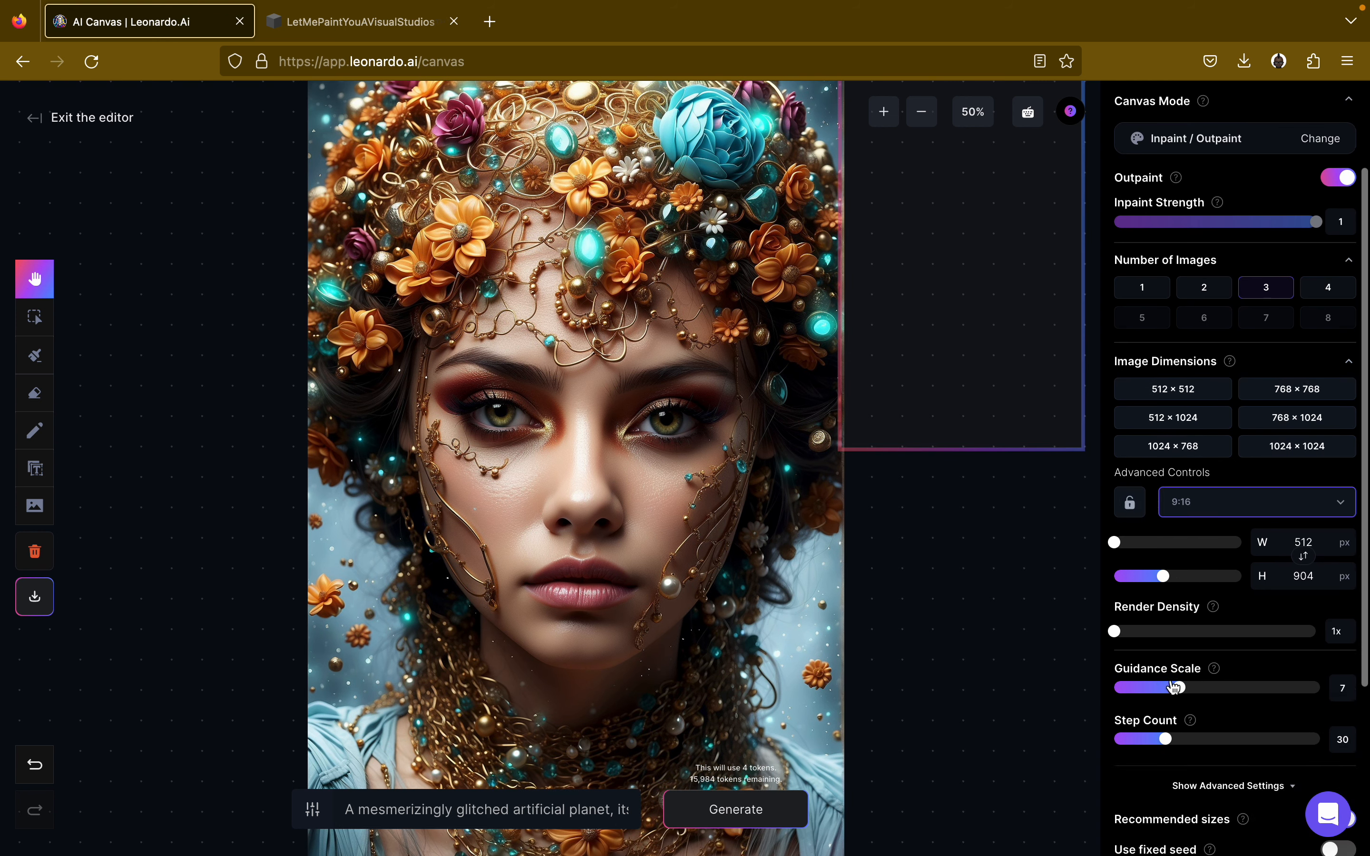
left_click(1206, 754)
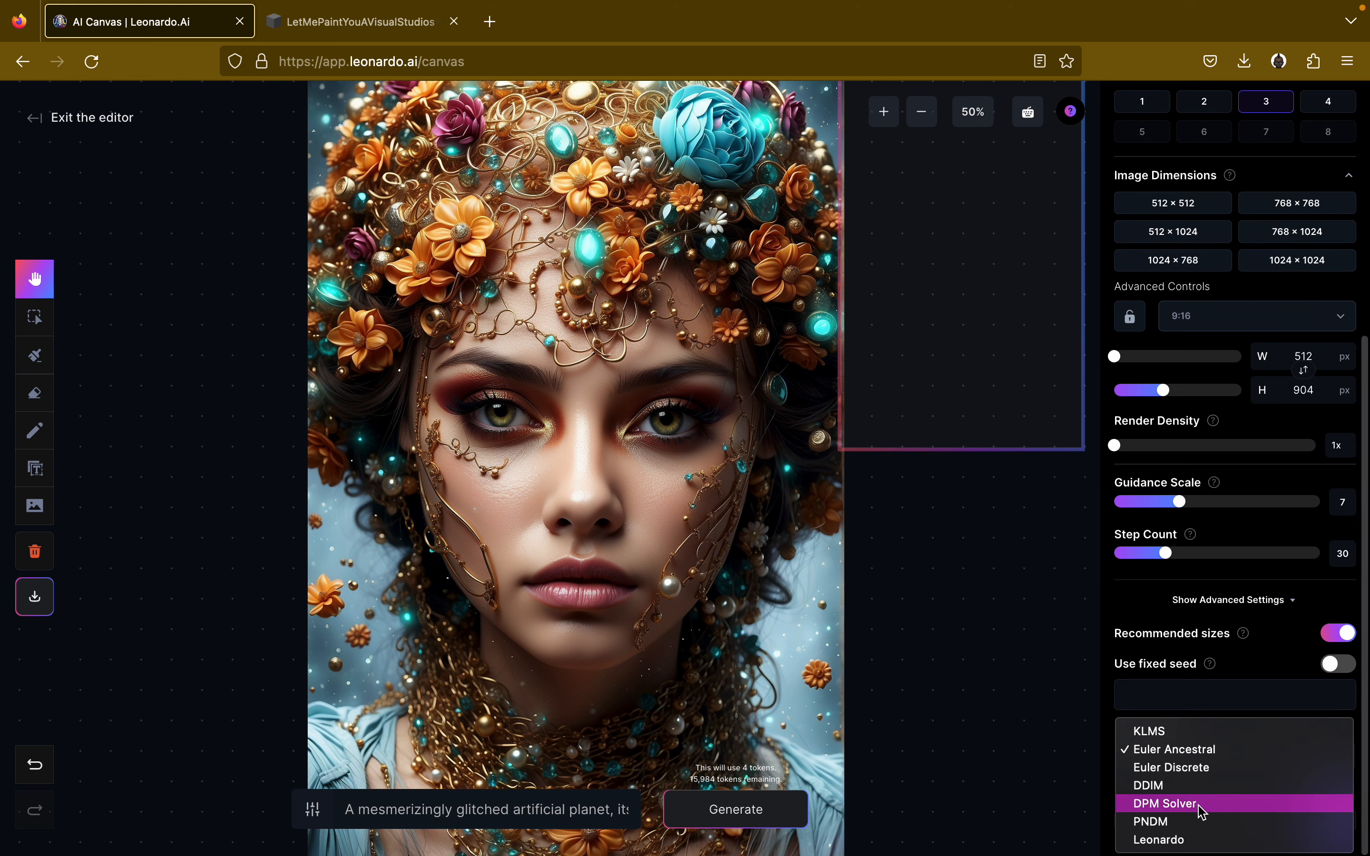
left_click(1193, 839)
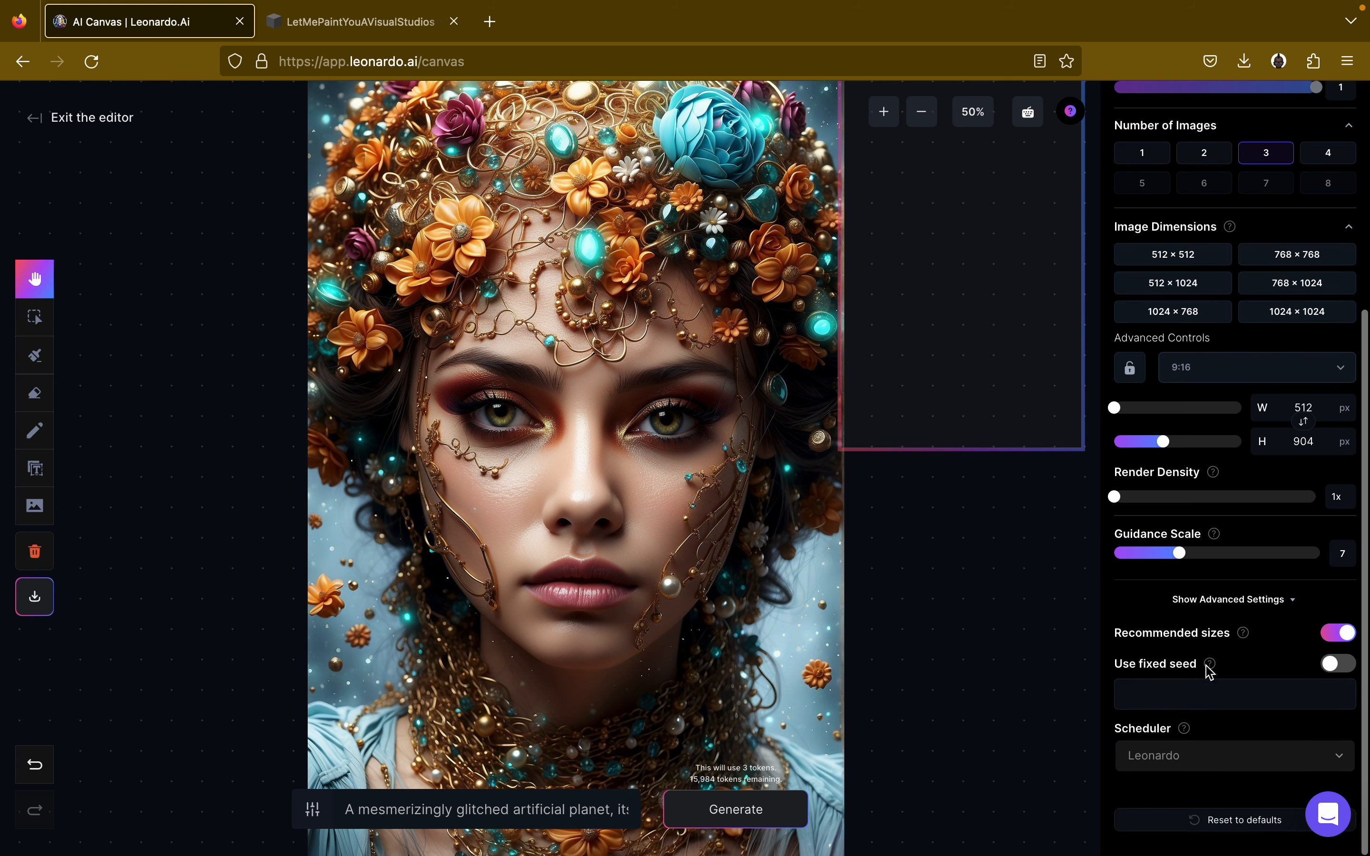
scroll(1118, 618, "up", 5)
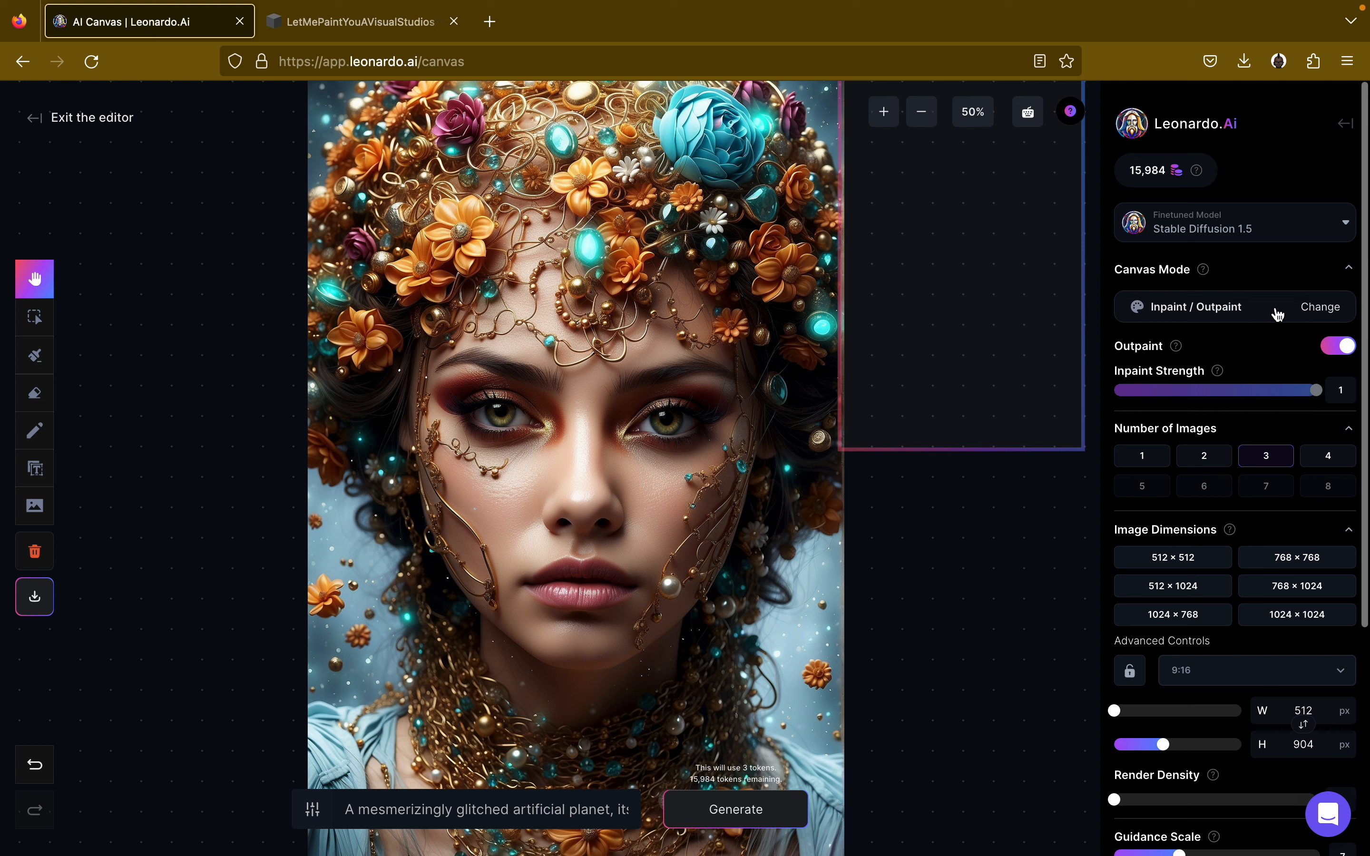
Set the inpaint strength to 0.72, keep Outpaint enabled, and generate three variants beside the portrait's upper part.
left_click(1348, 350)
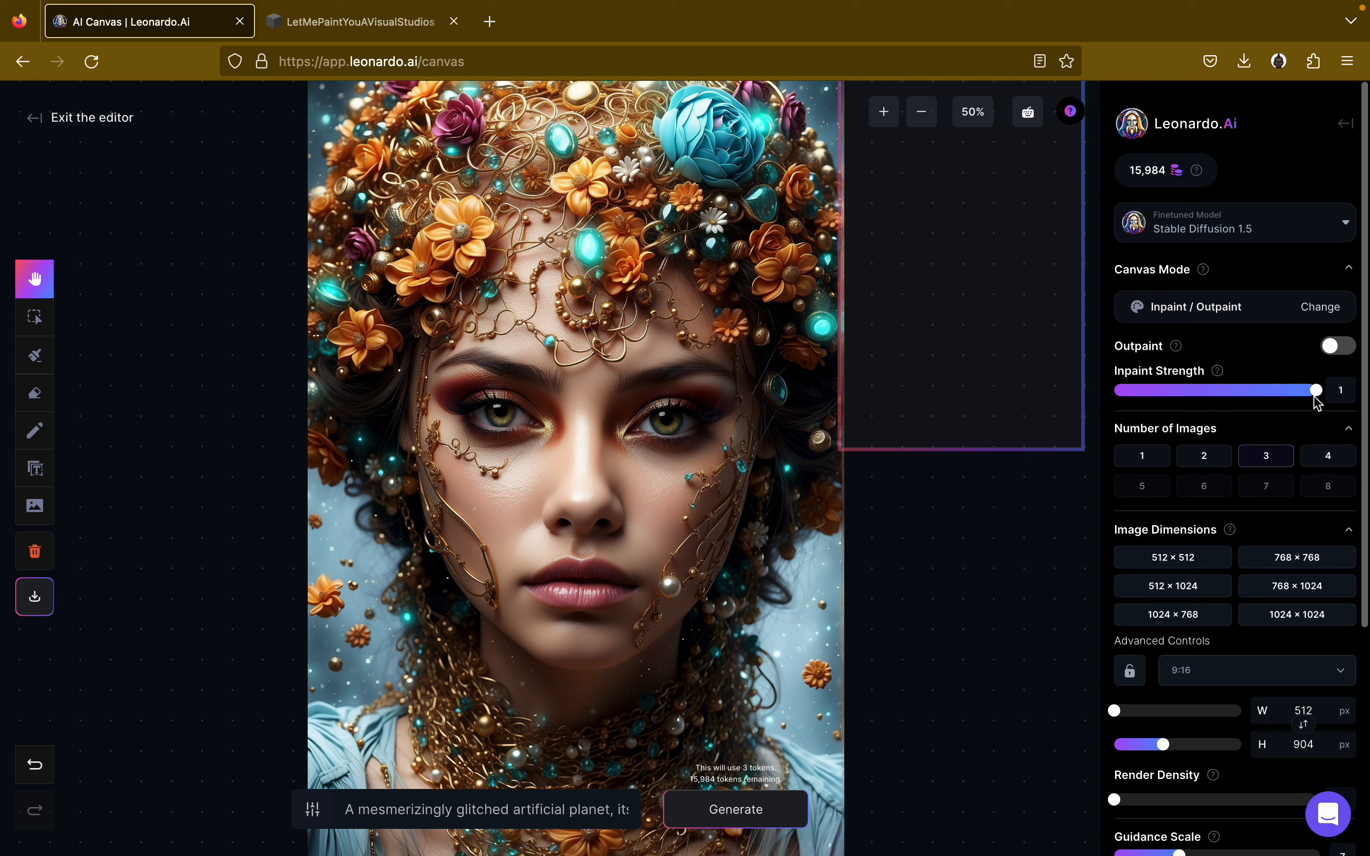
left_click(1317, 392)
left_click_drag(1317, 399, 1246, 393)
left_click(1330, 348)
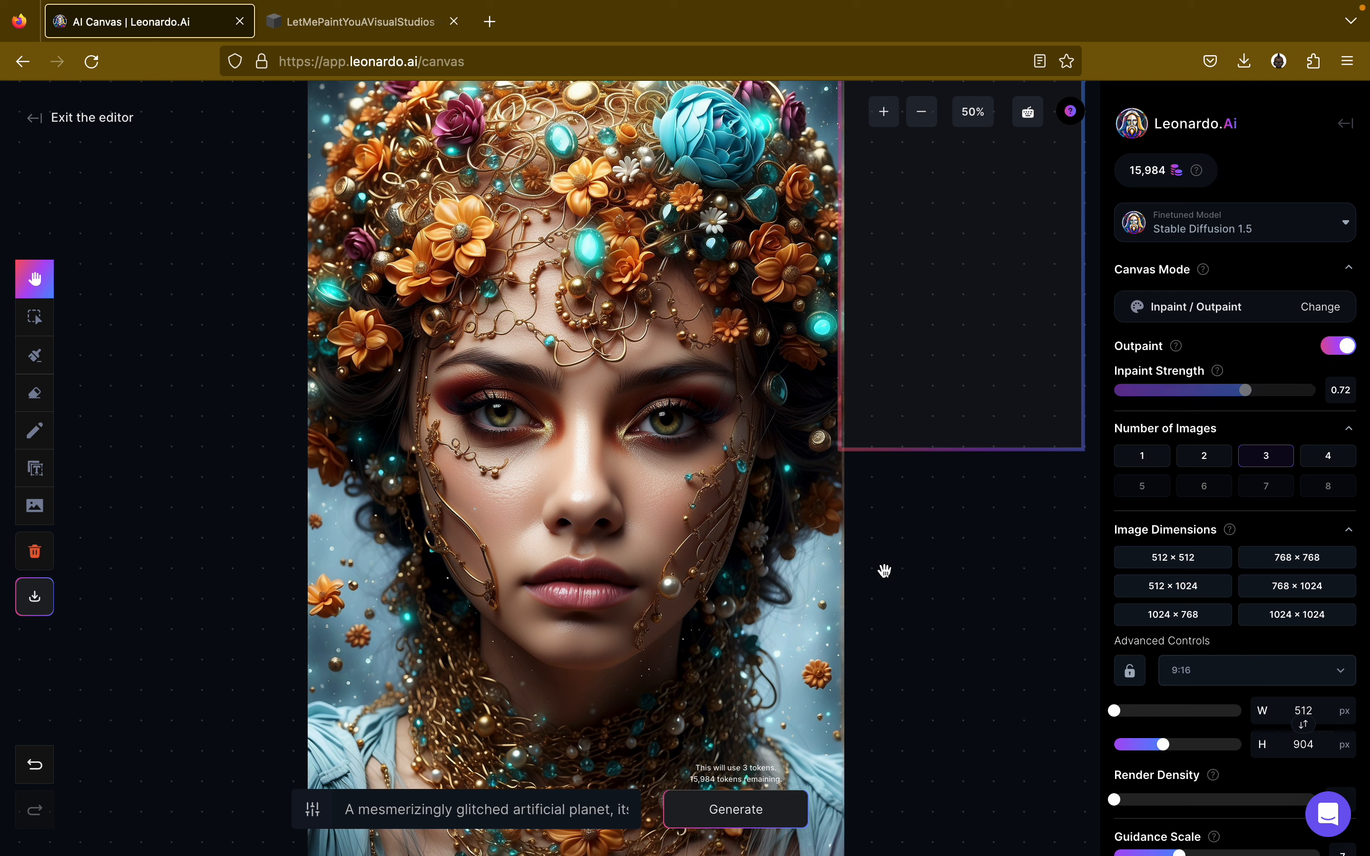
left_click(727, 808)
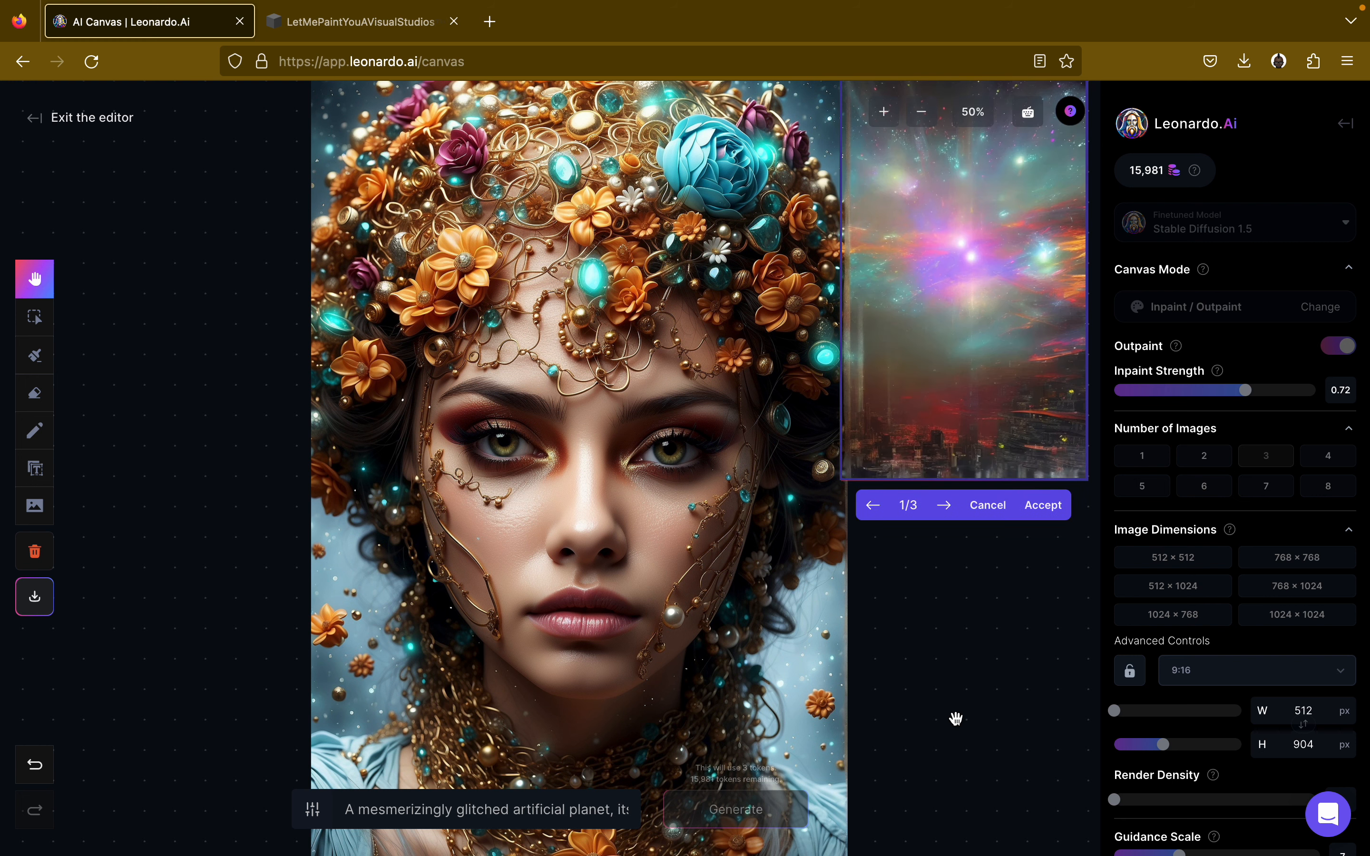
Cycle through the three Stable Diffusion 1.5 variants and accept the first one.
left_click(945, 513)
left_click(945, 512)
left_click(945, 512)
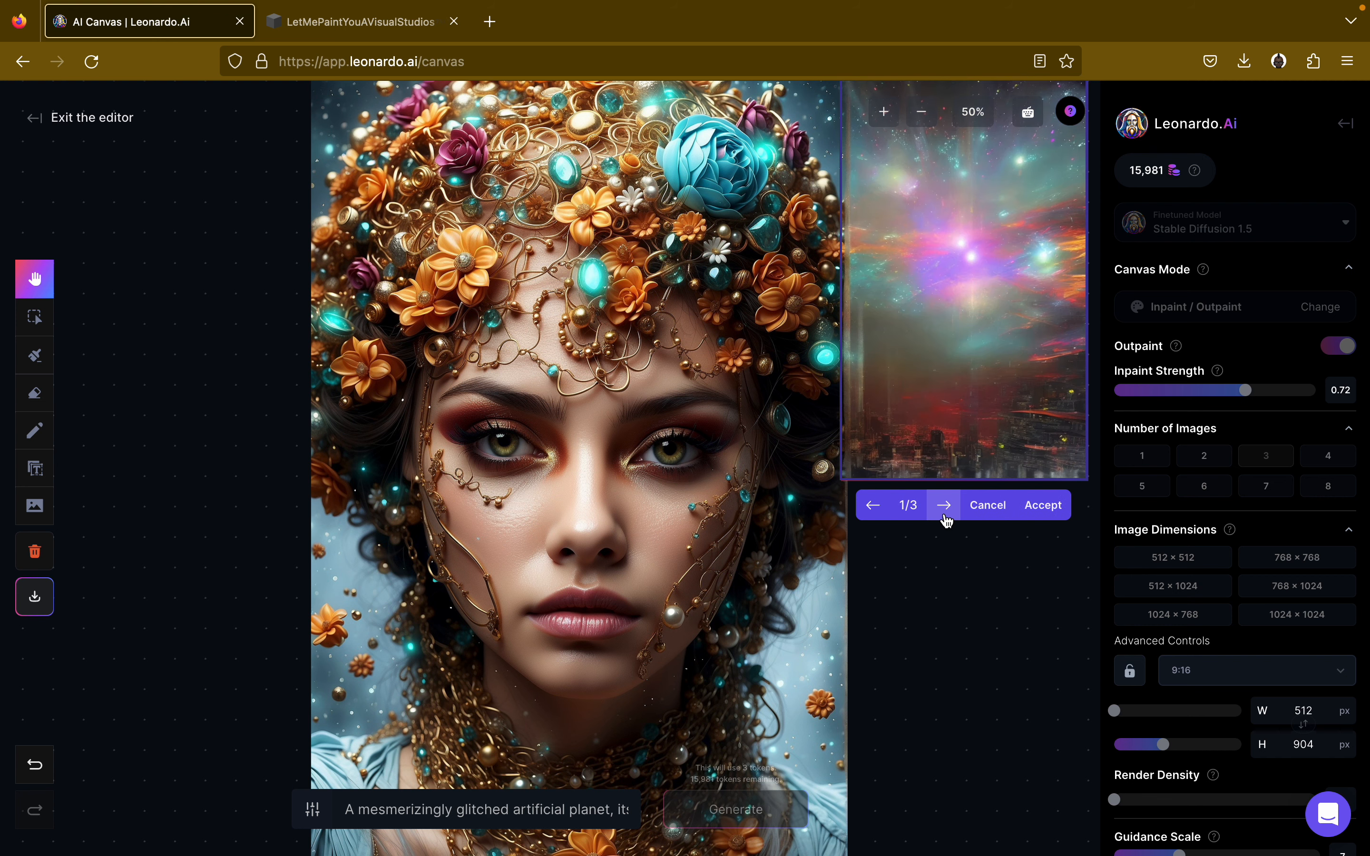
left_click(1042, 506)
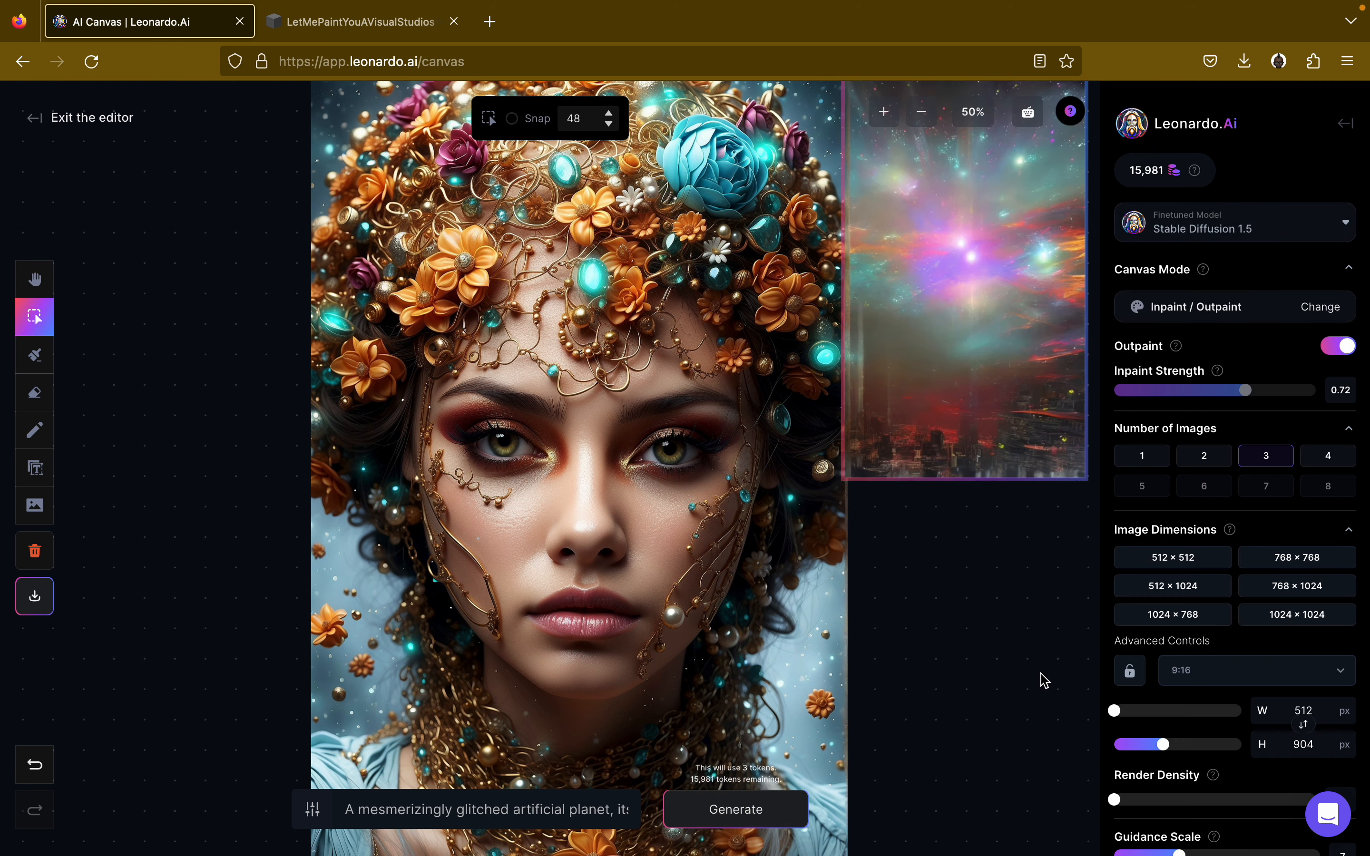
Move the generation frame directly below the accepted nebula panel, slightly overlapping it and the portrait's right edge.
scroll(1044, 680, "down", 3)
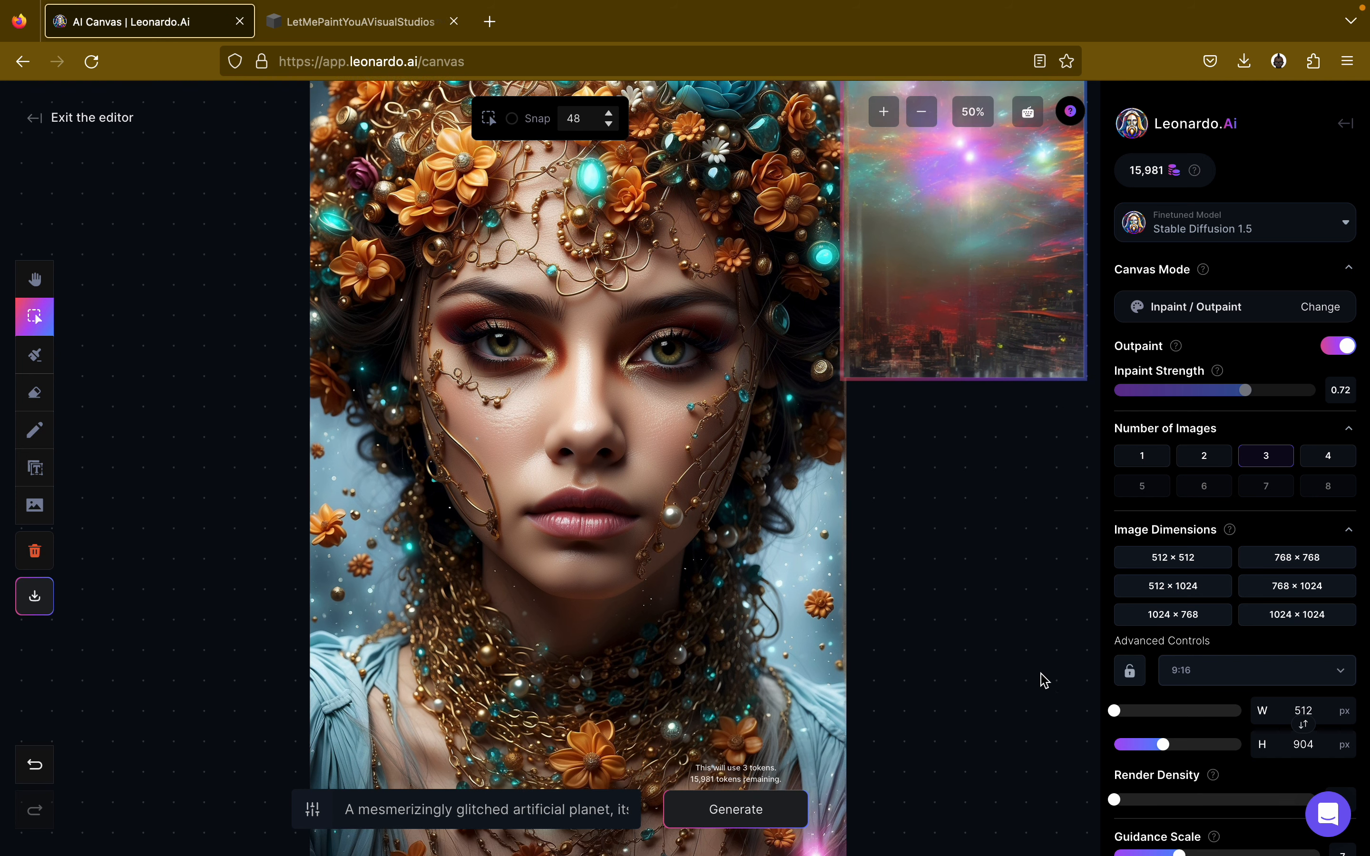
scroll(1019, 564, "up", 2)
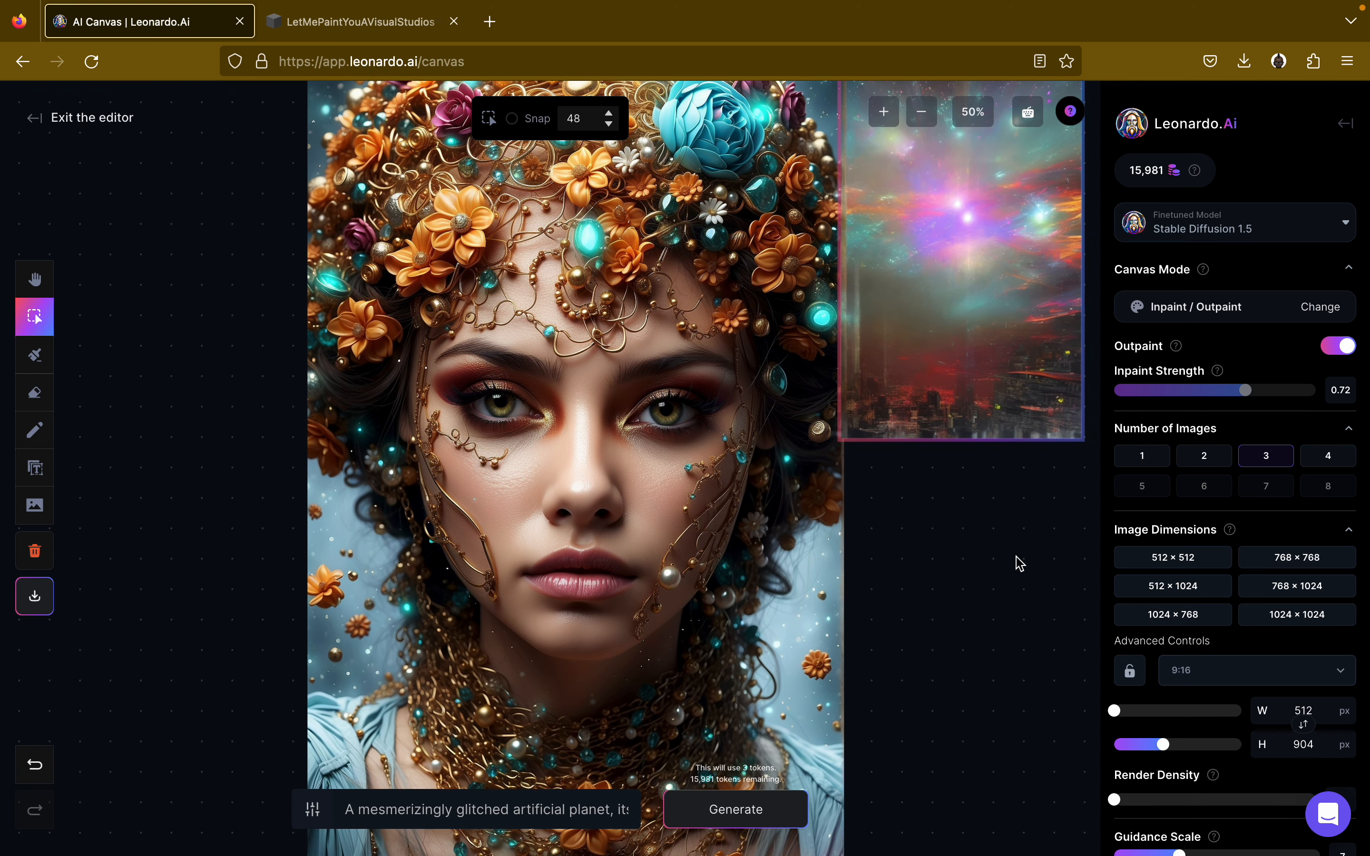
left_click(921, 112)
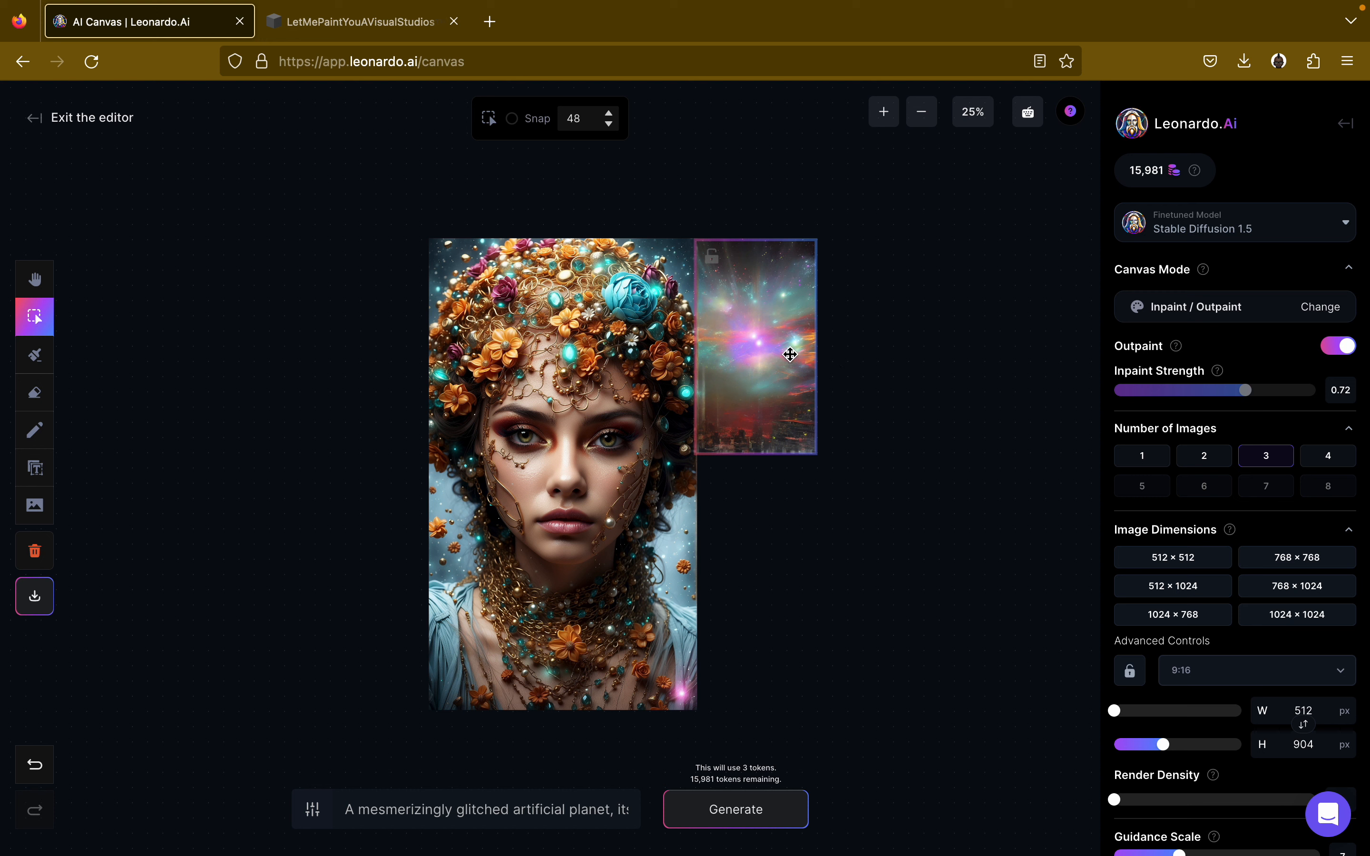
left_click_drag(790, 354, 792, 571)
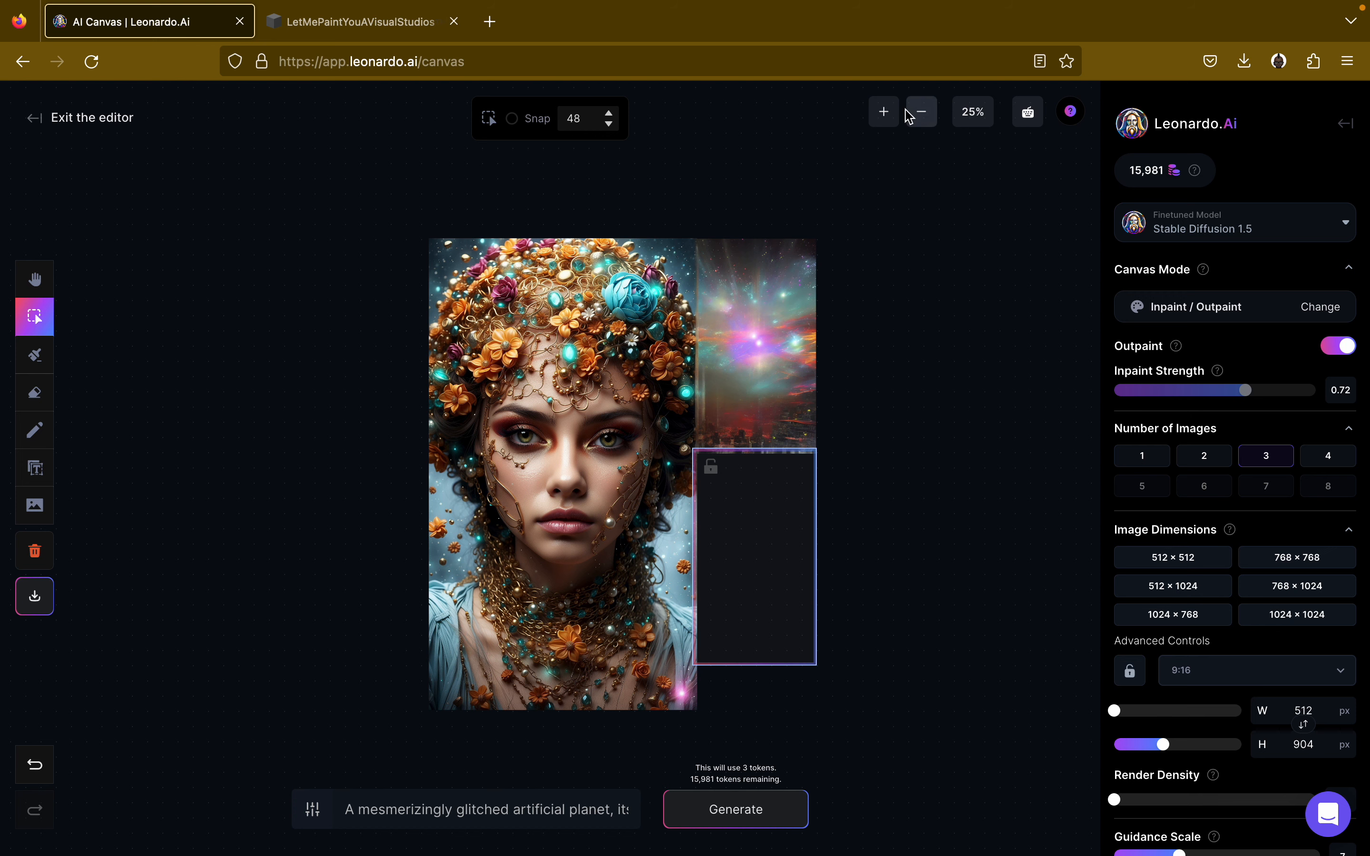
left_click(884, 112)
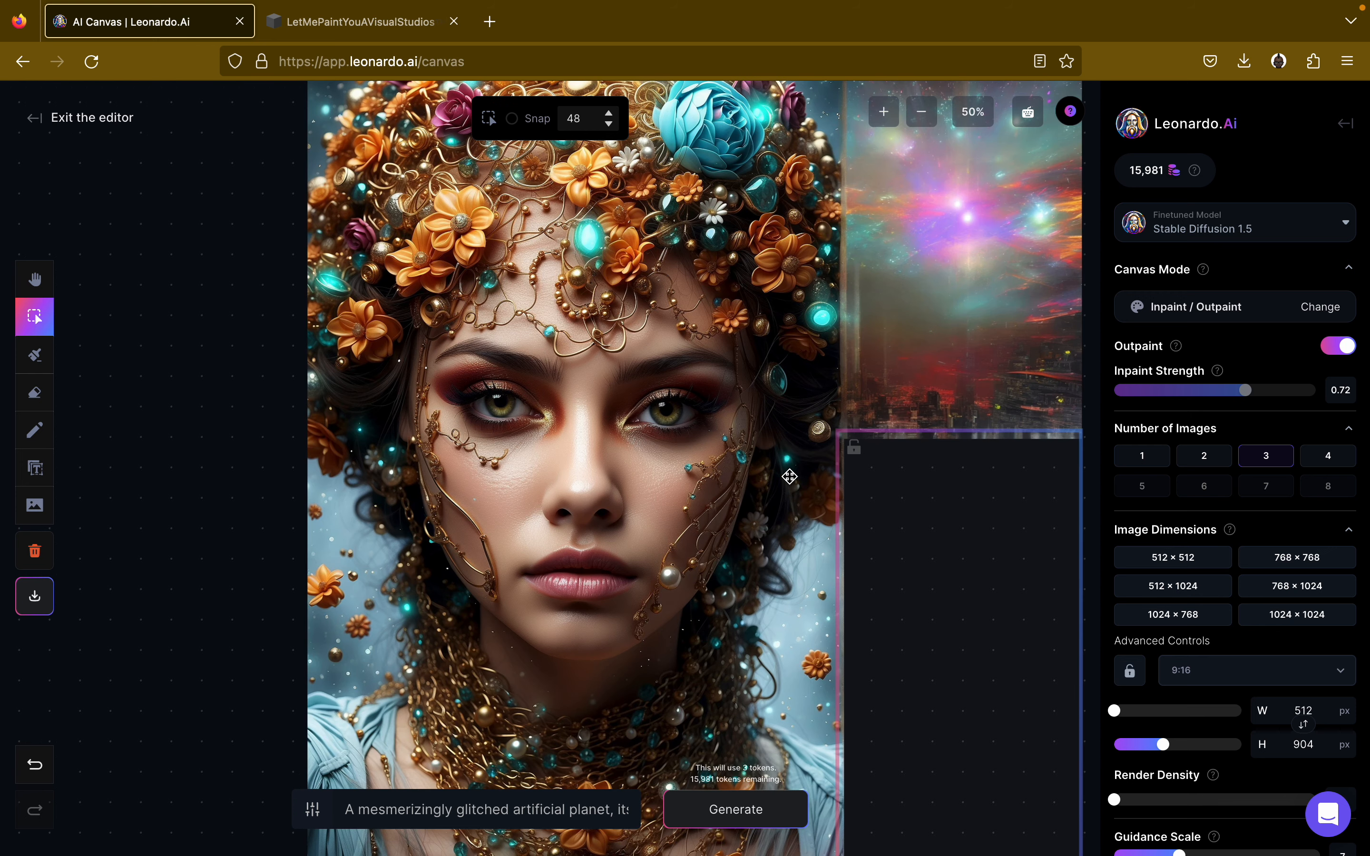
scroll(277, 483, "right", 4)
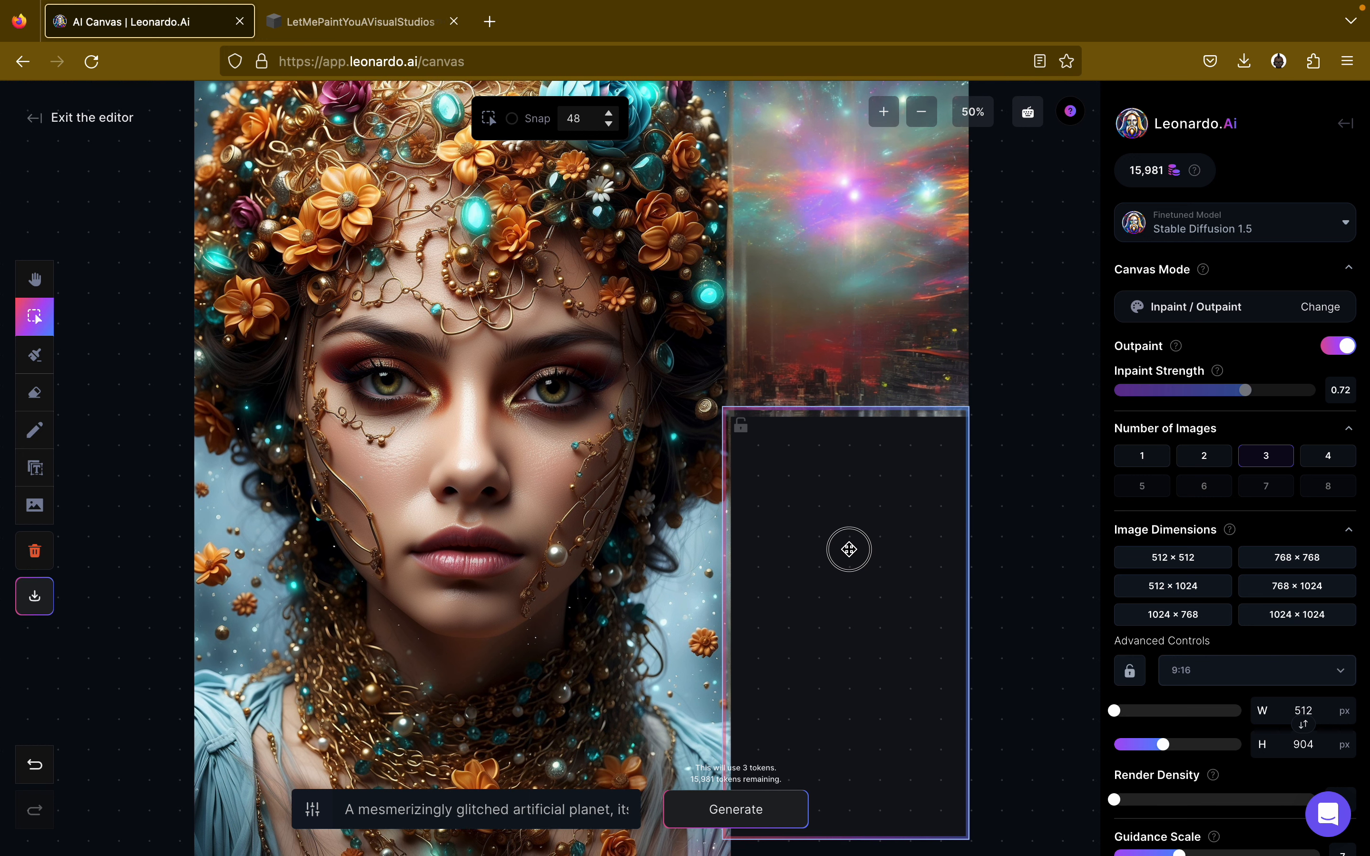
left_click_drag(848, 550, 849, 552)
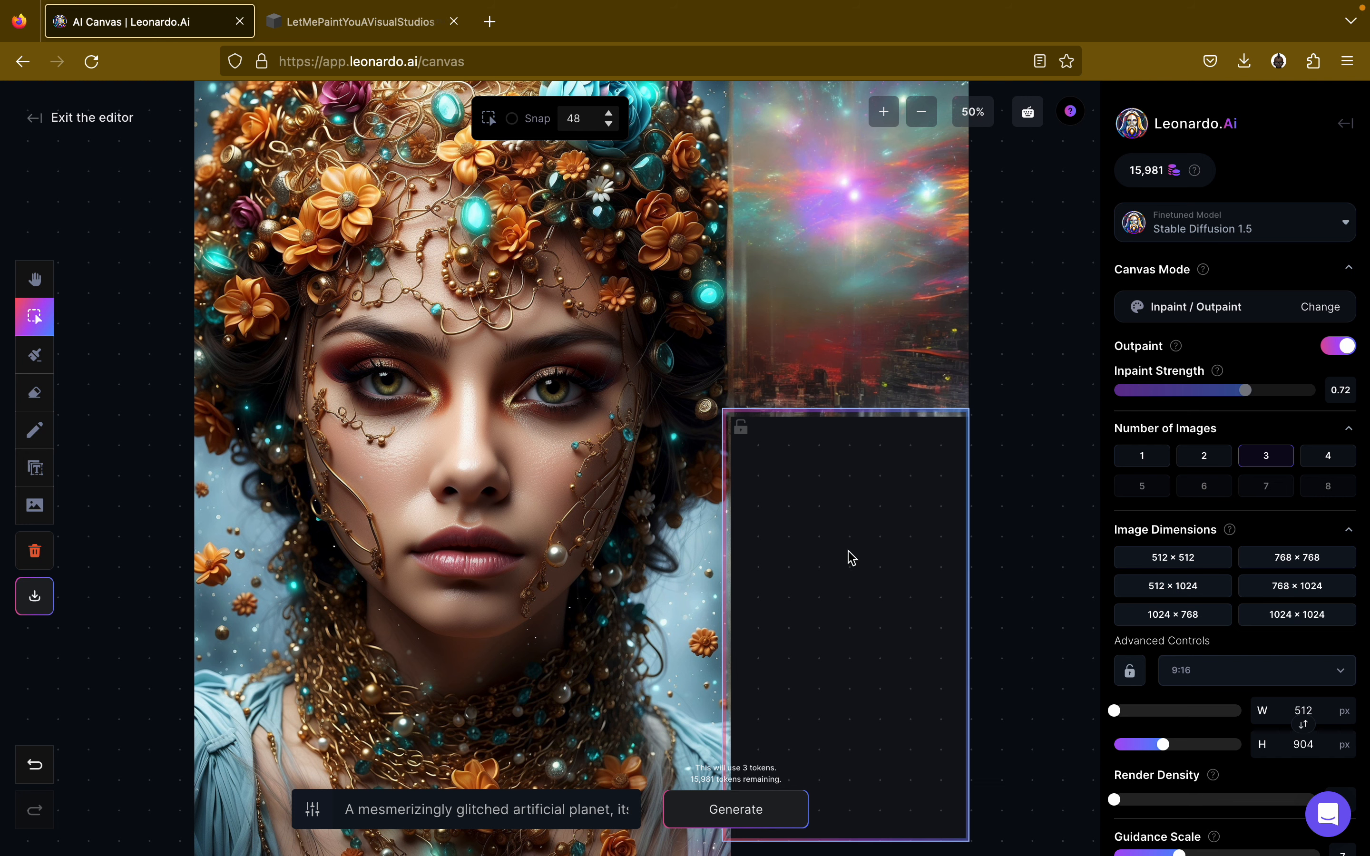
scroll(1016, 625, "down", 1)
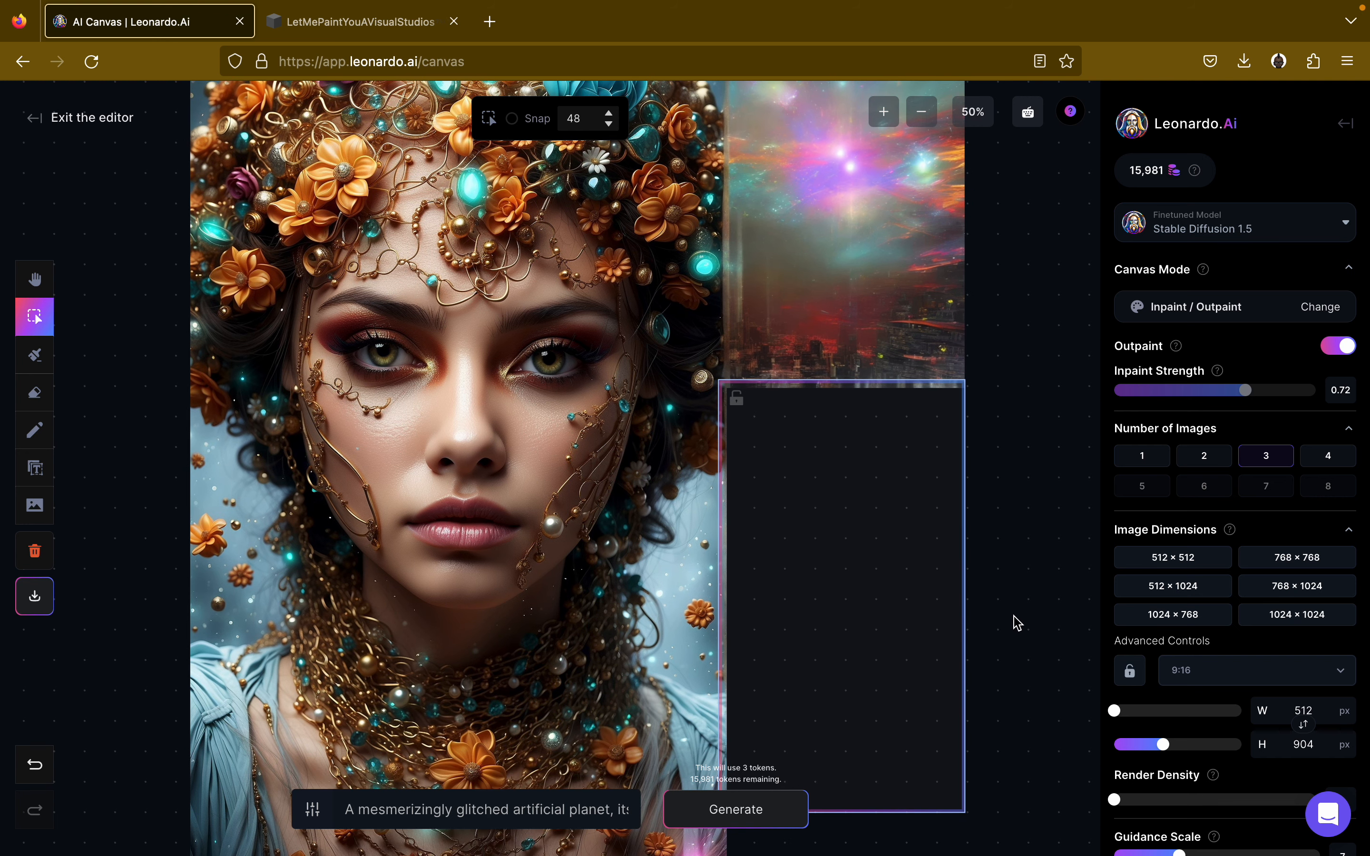
scroll(1016, 622, "down", 3)
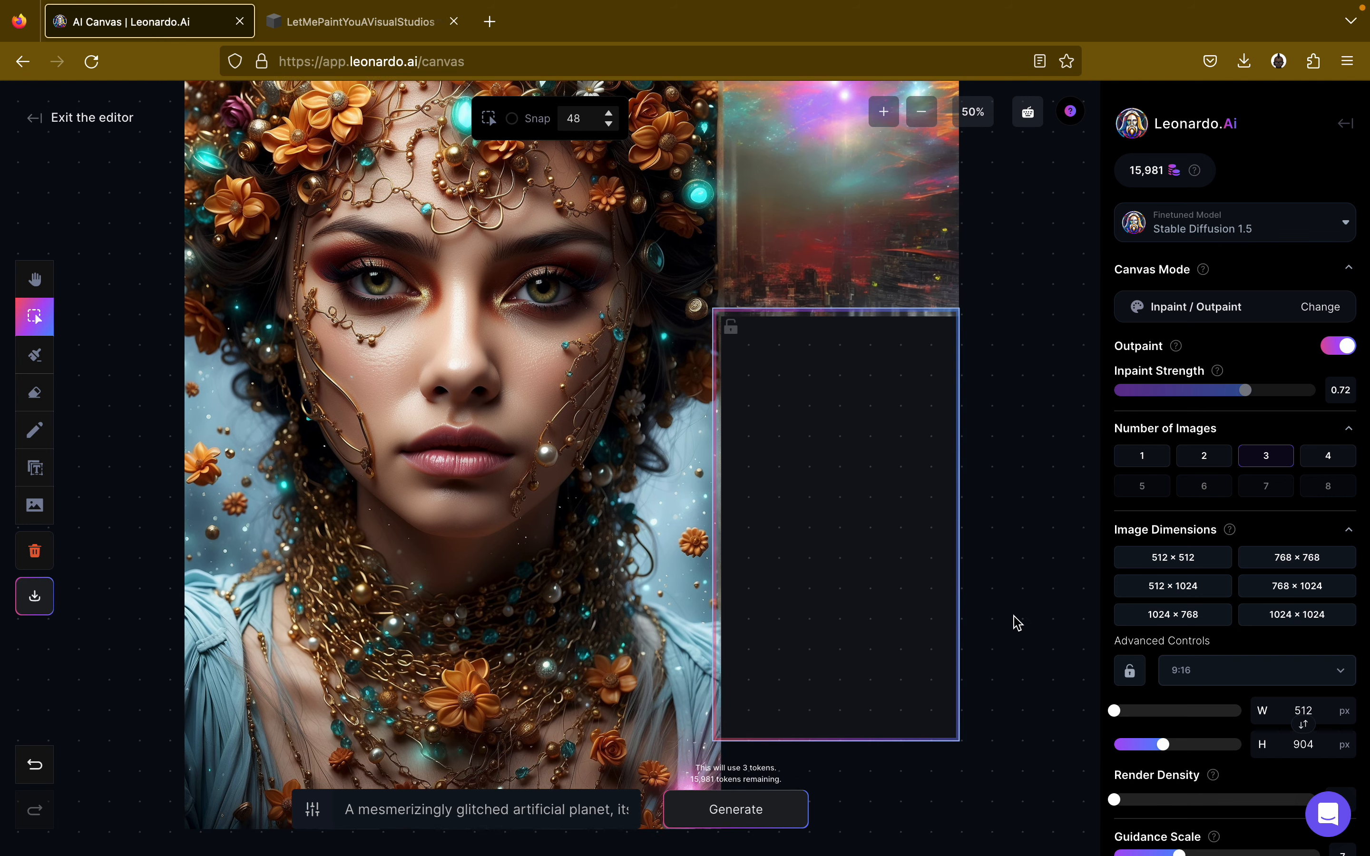
Generate three outpaint variants for the area below the nebula panel and accept the third one.
left_click(700, 815)
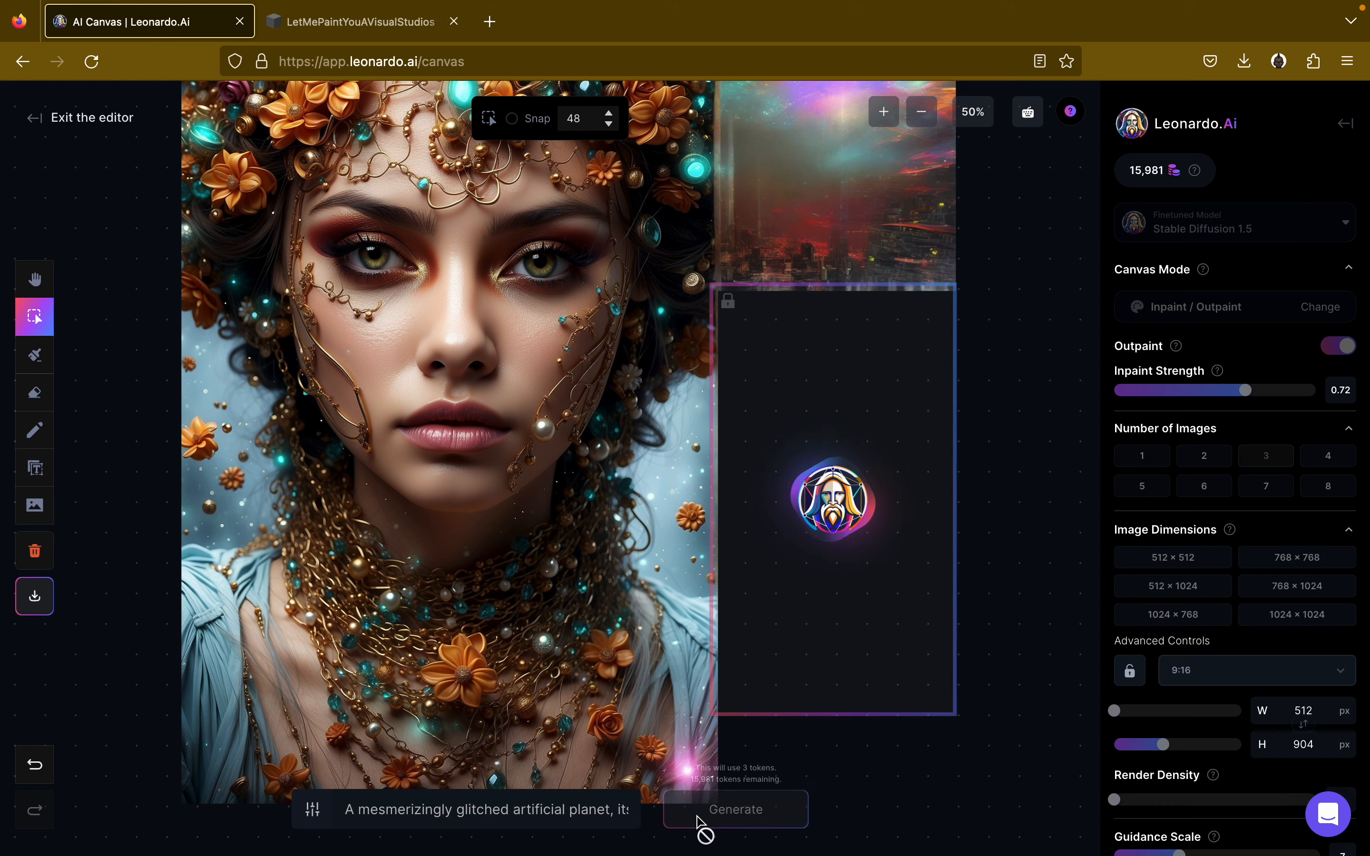
key("h")
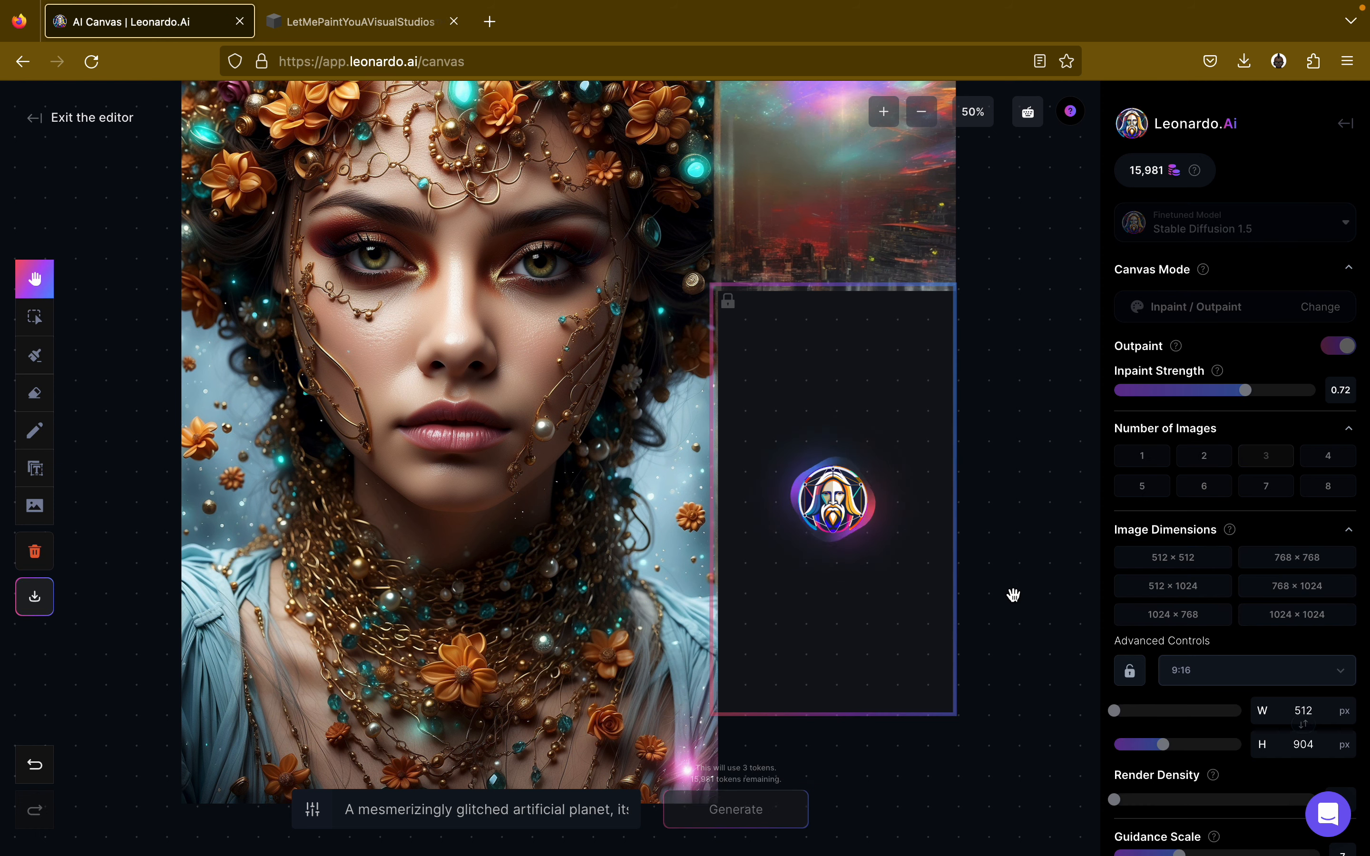
scroll(1013, 595, "down", 1)
scroll(1014, 595, "left", 1)
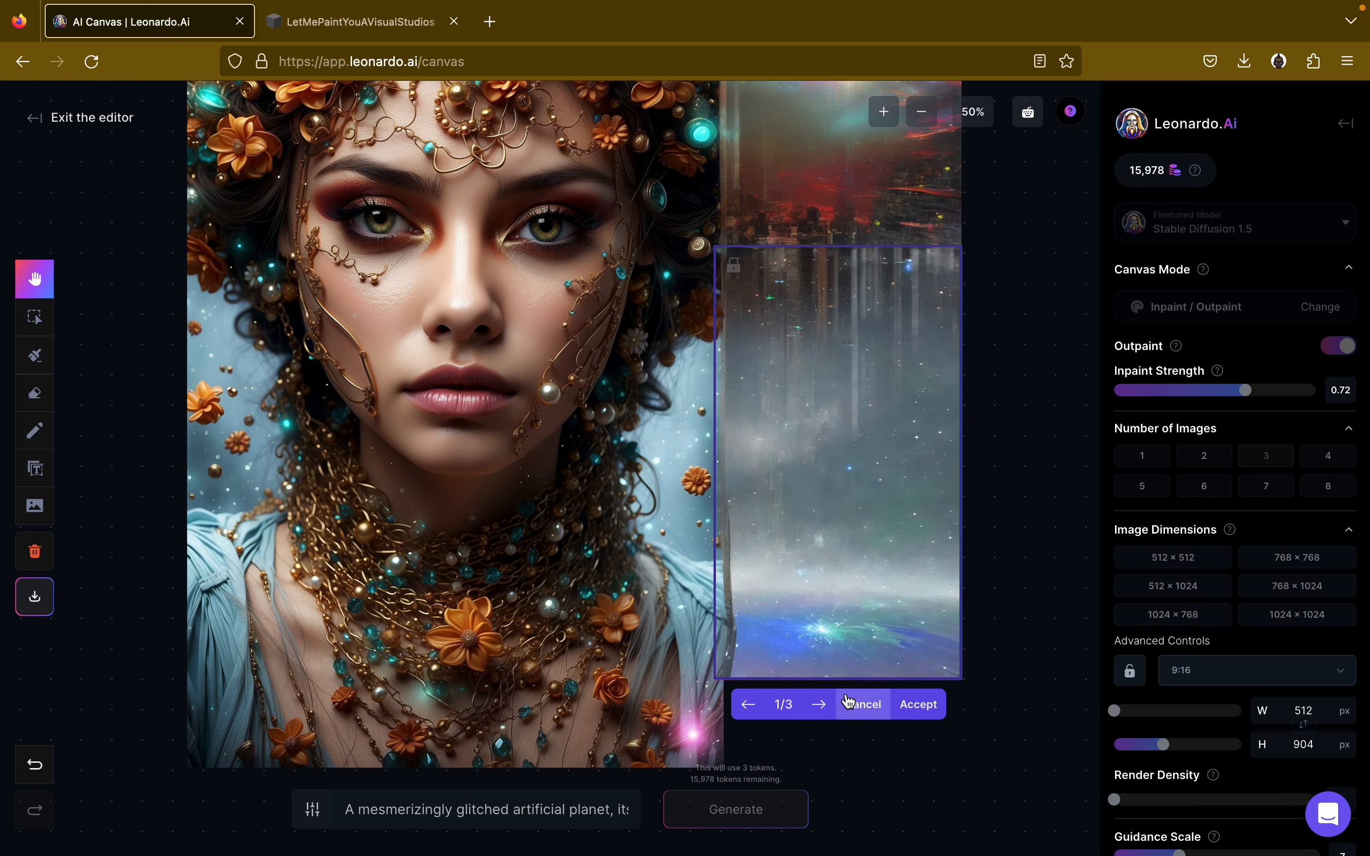
left_click(818, 705)
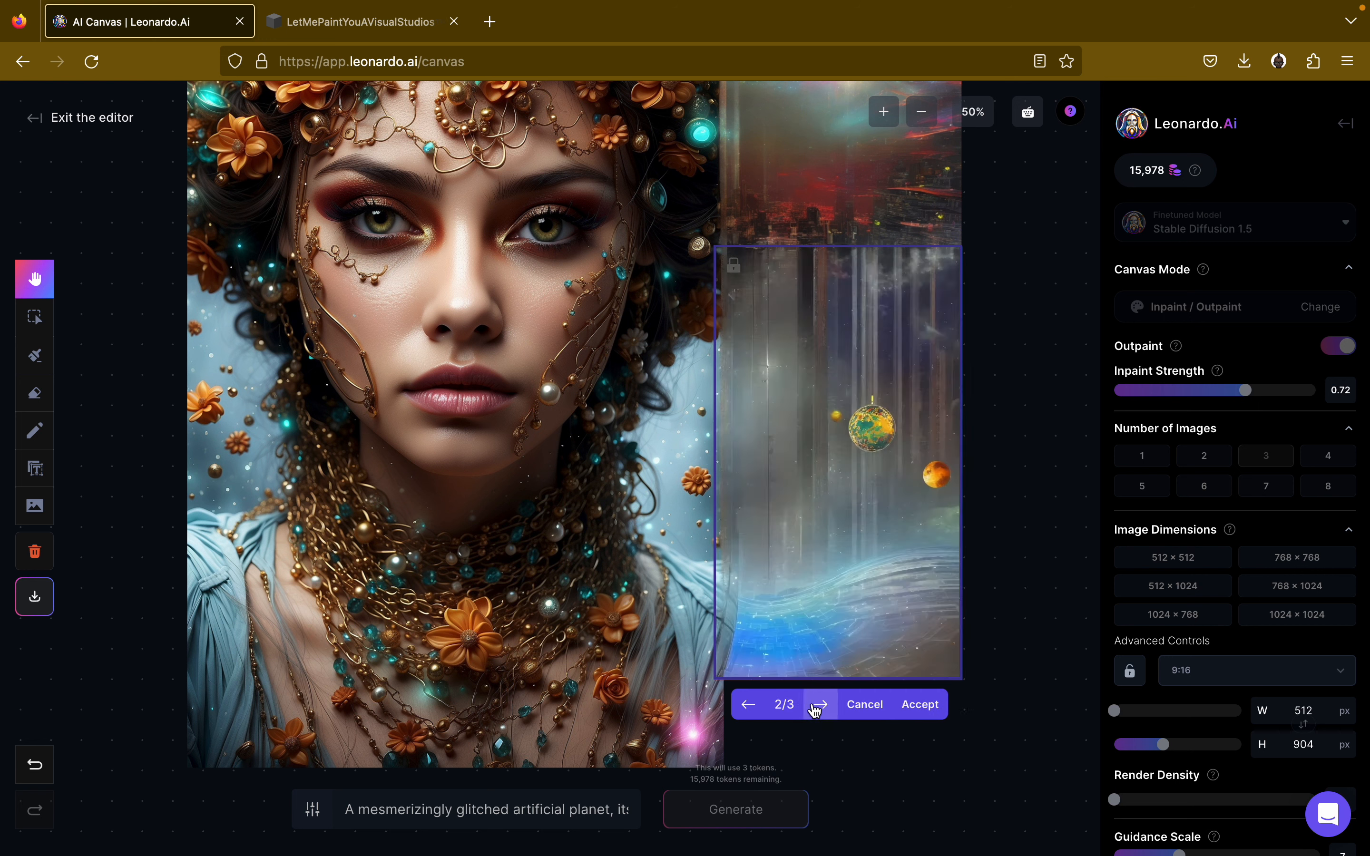
left_click(815, 711)
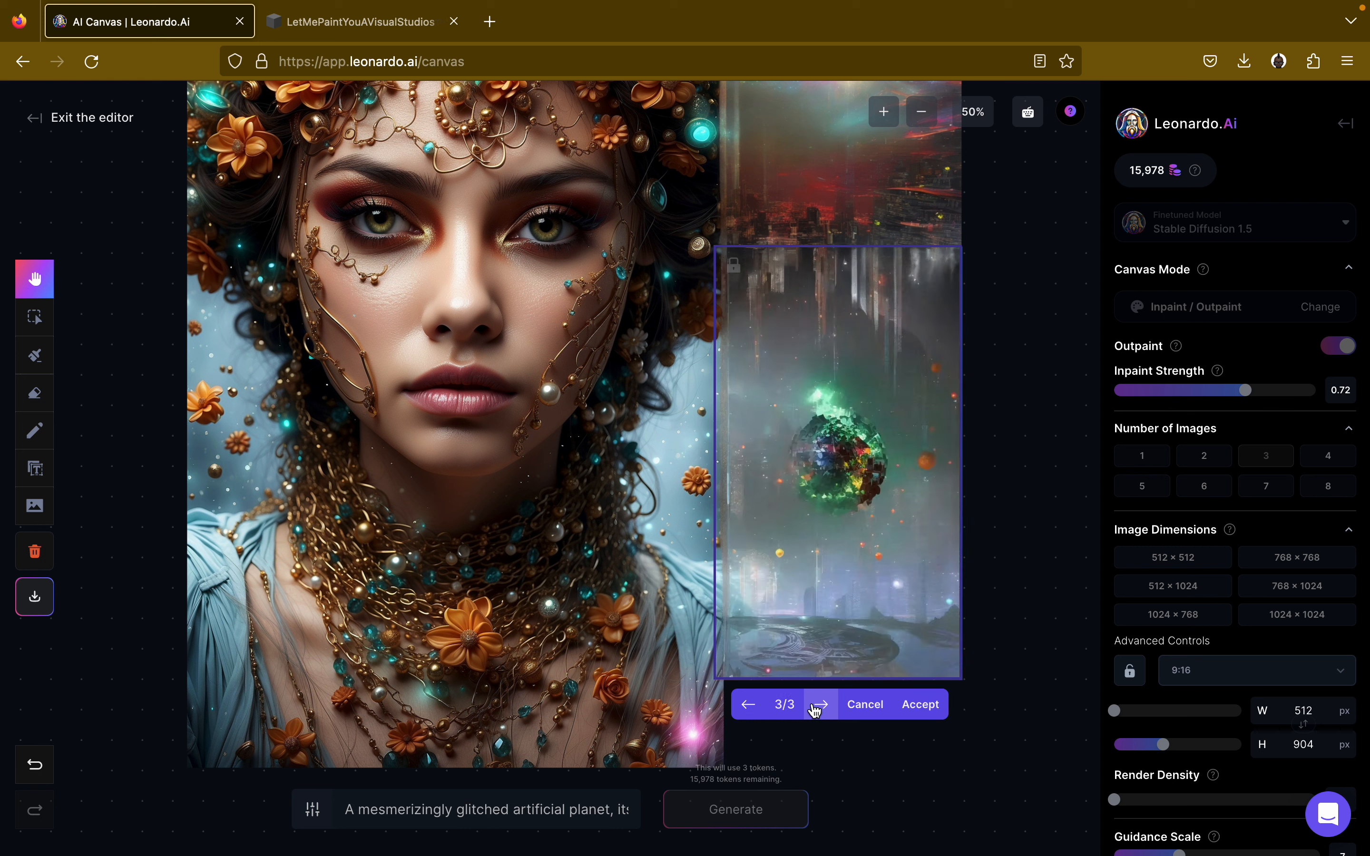
left_click(918, 705)
Move the generation frame down to align with the portrait's lower edge and generate three variants for the remaining gap.
scroll(1013, 594, "down", 2)
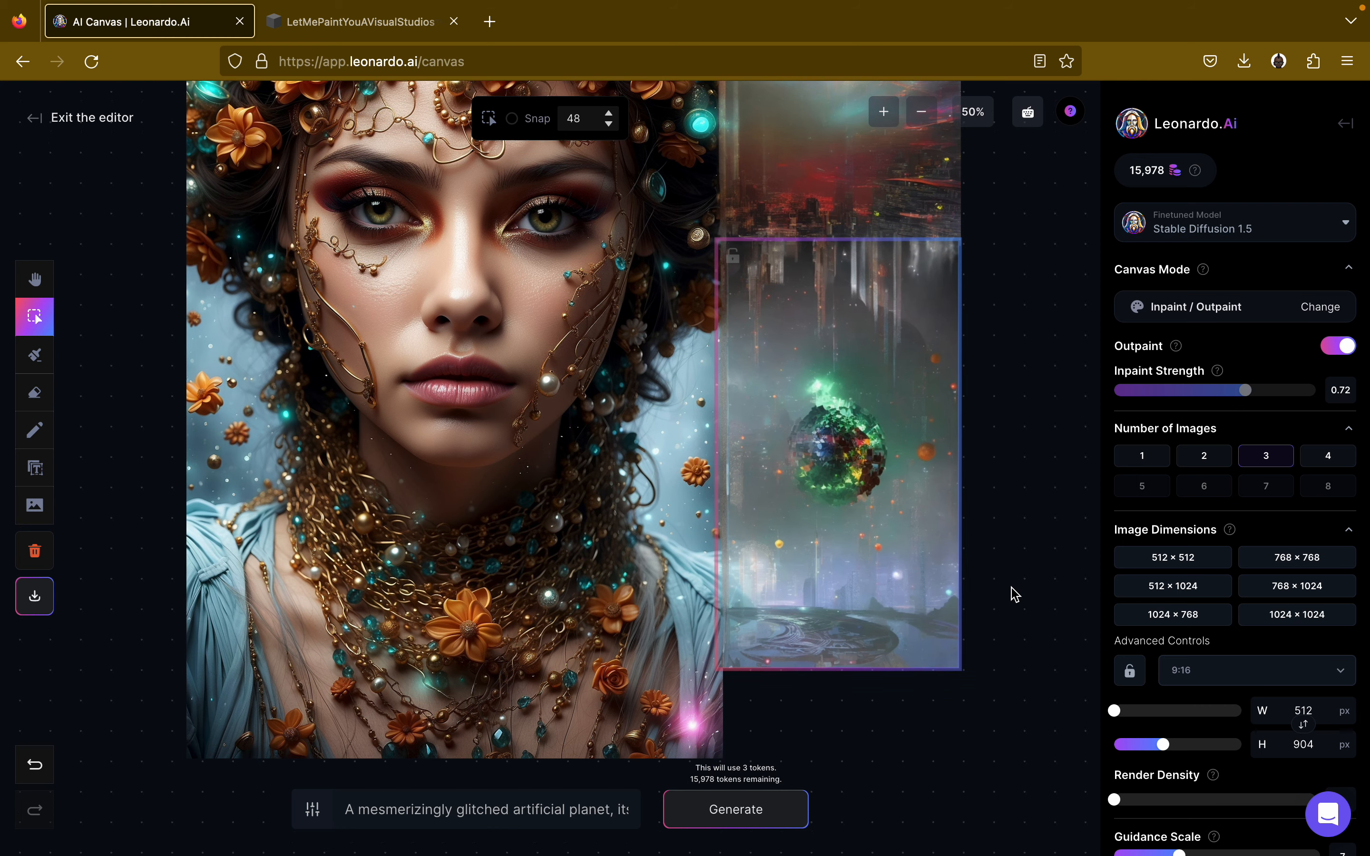
left_click_drag(884, 520, 884, 612)
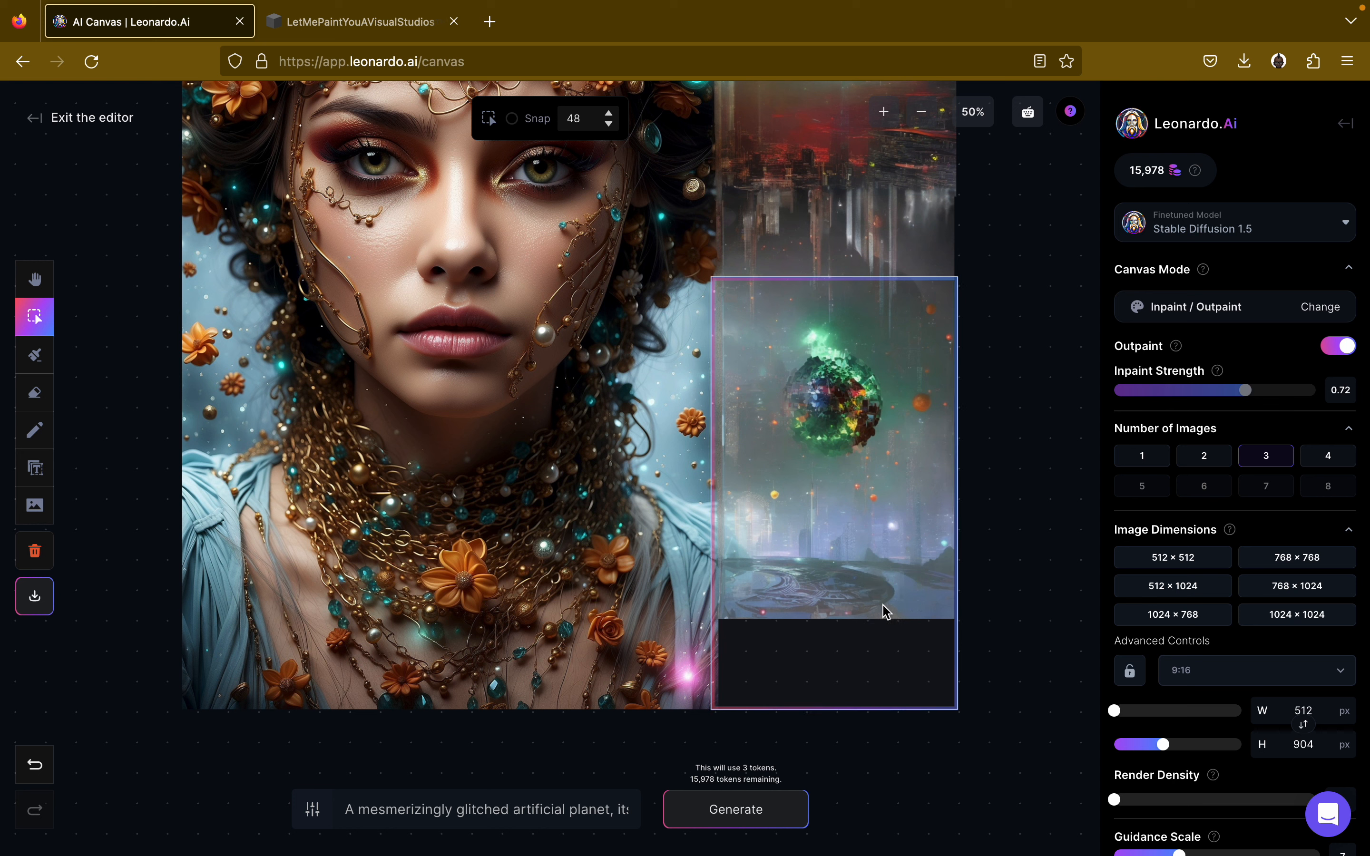
left_click(781, 806)
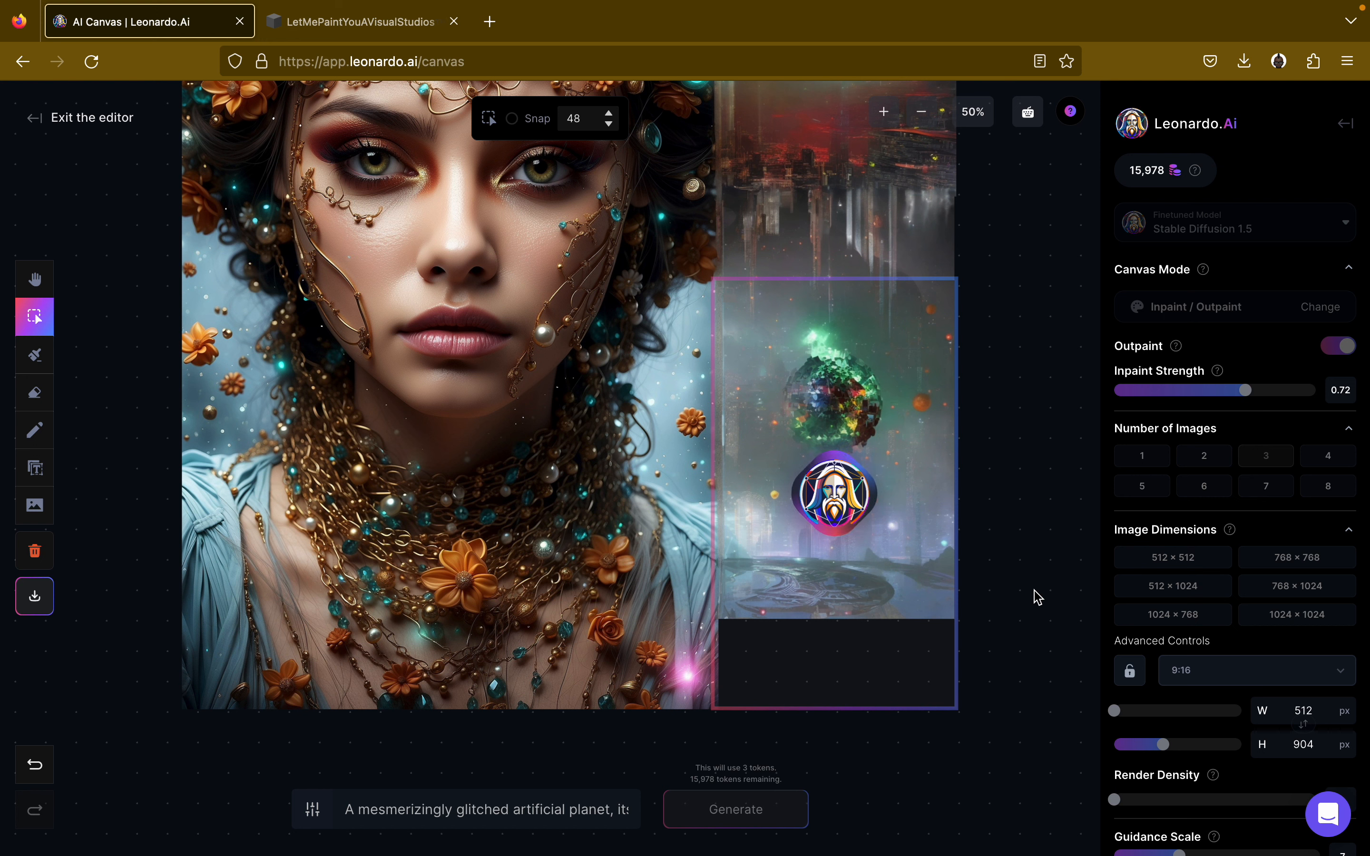
key("h")
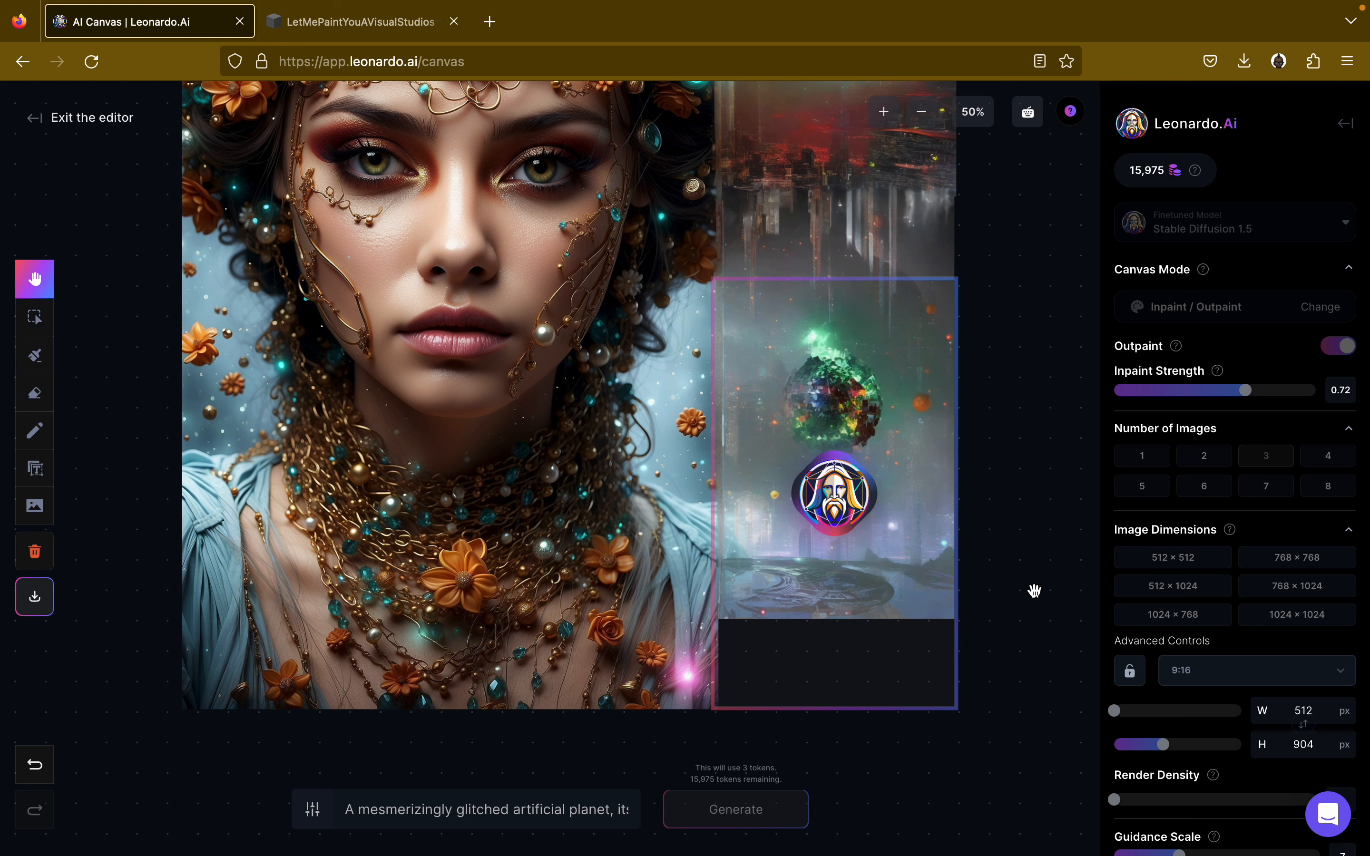
Review the three variants filling the lower right gap and accept the third one.
scroll(1048, 303, "up", 5)
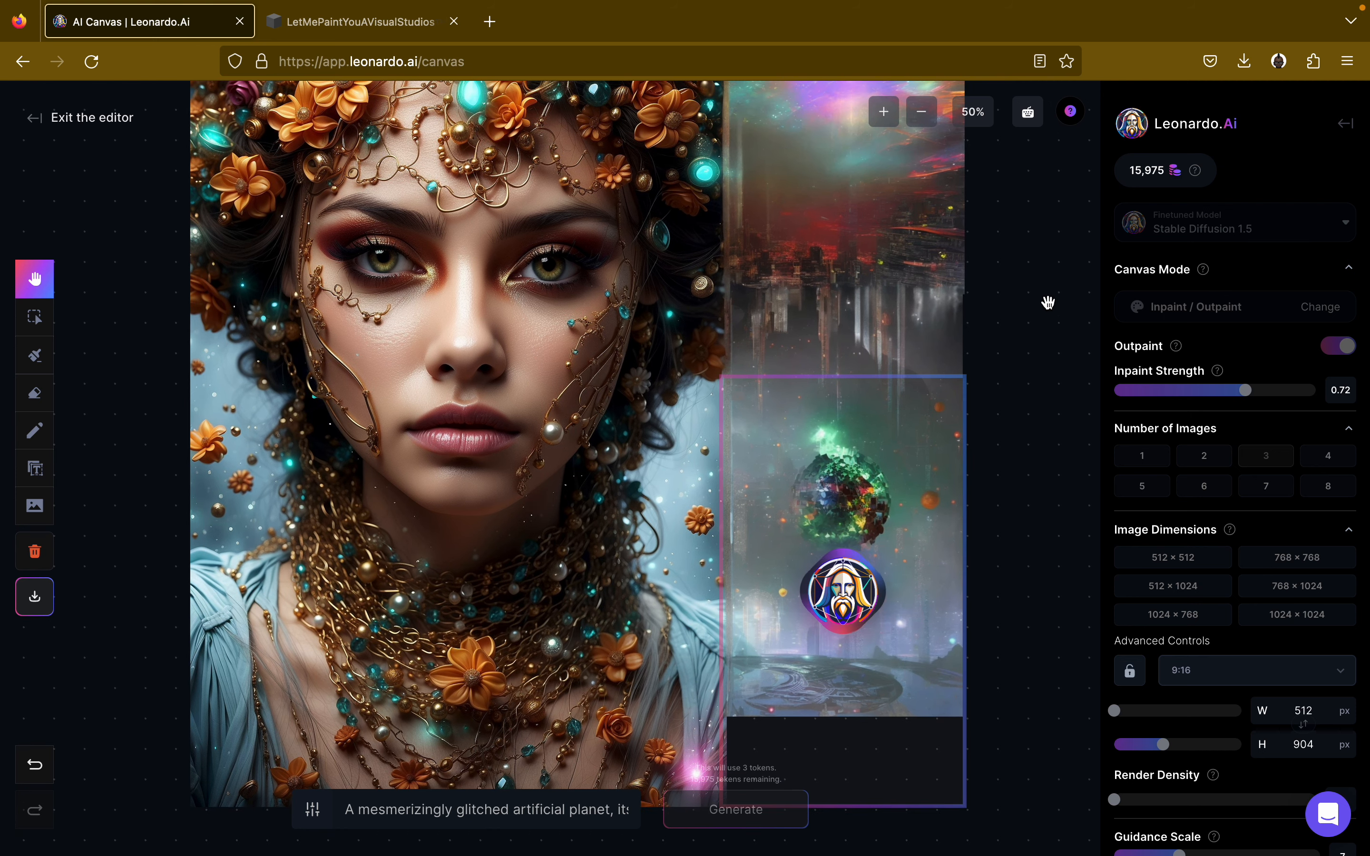
scroll(1048, 303, "down", 2)
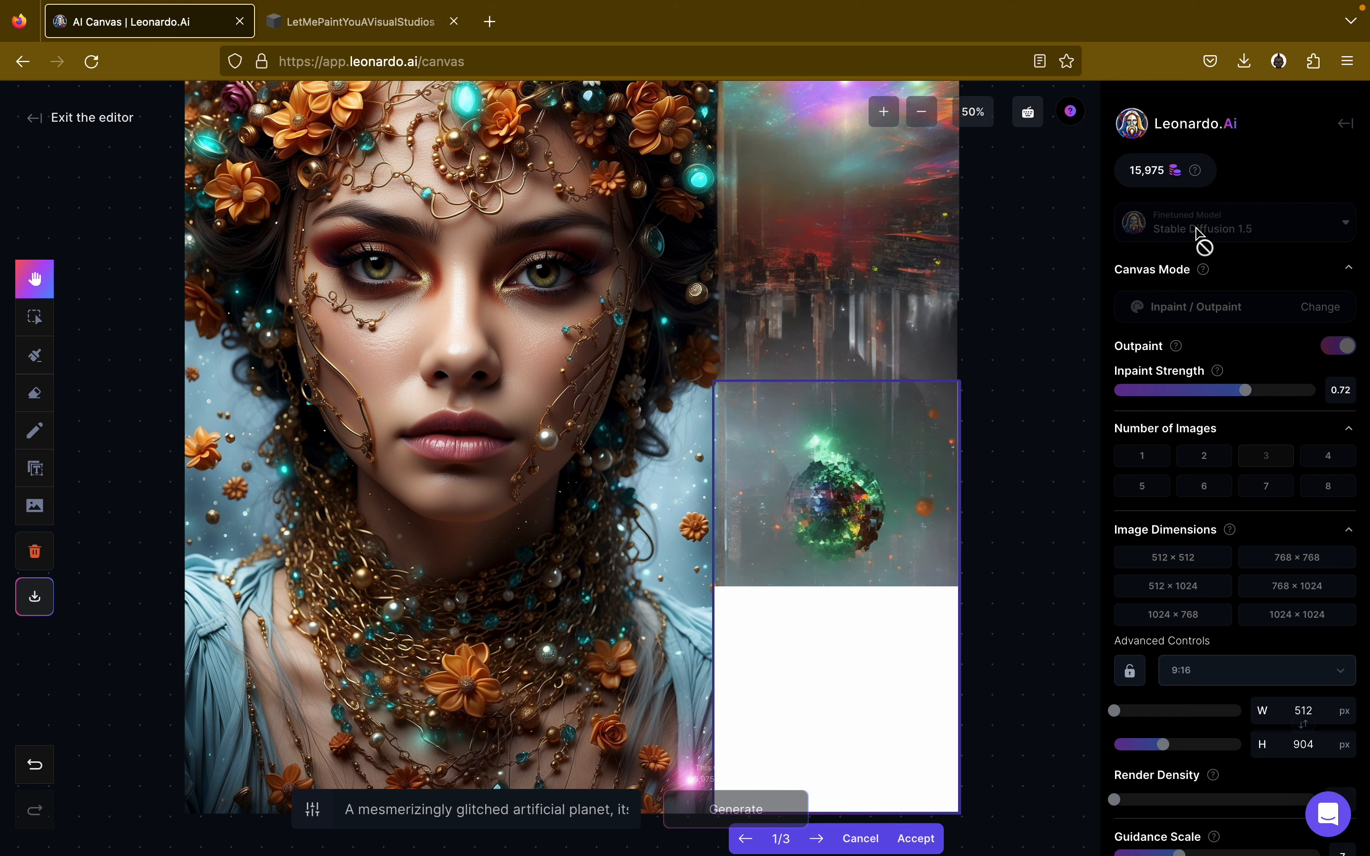
scroll(1054, 725, "down", 1)
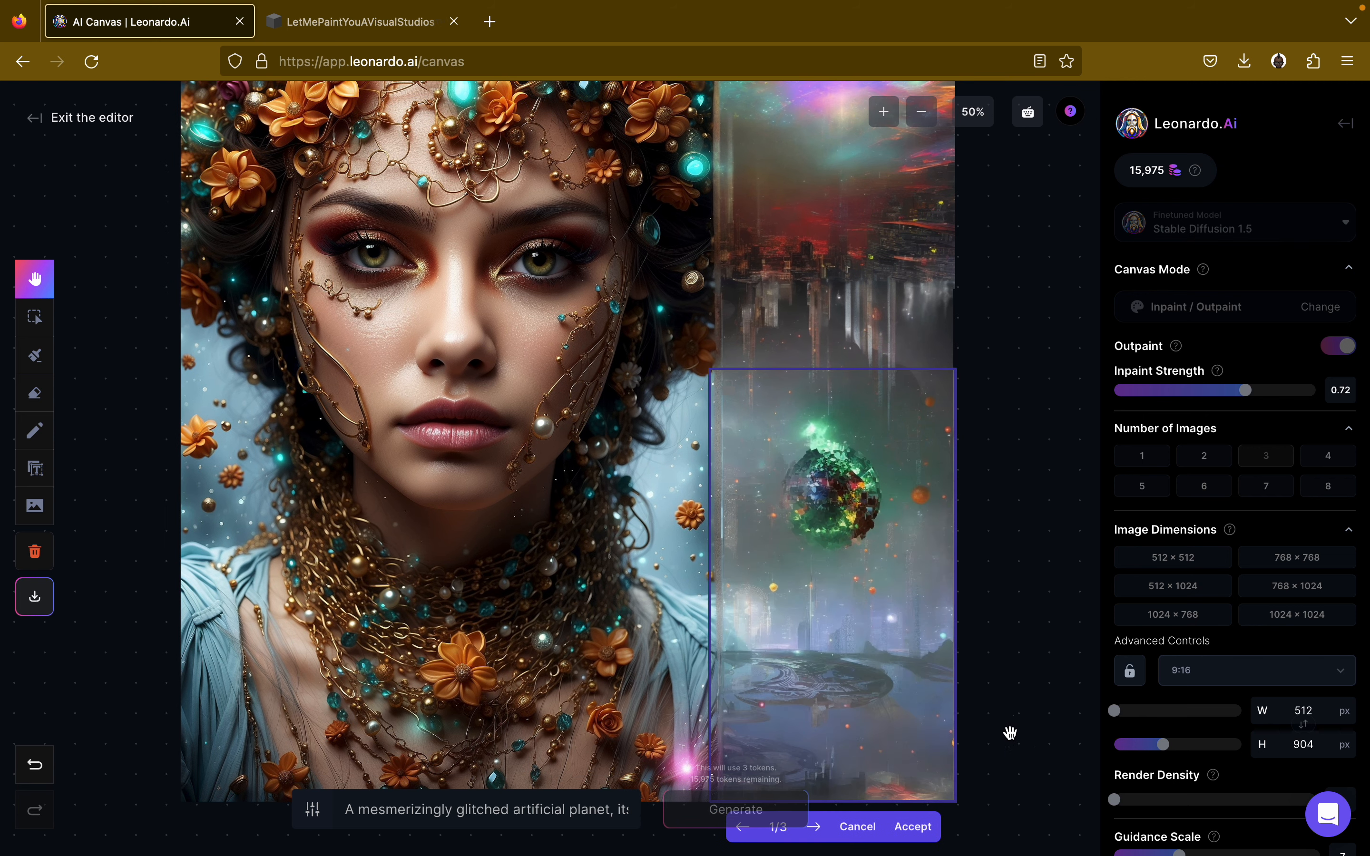
left_click(817, 828)
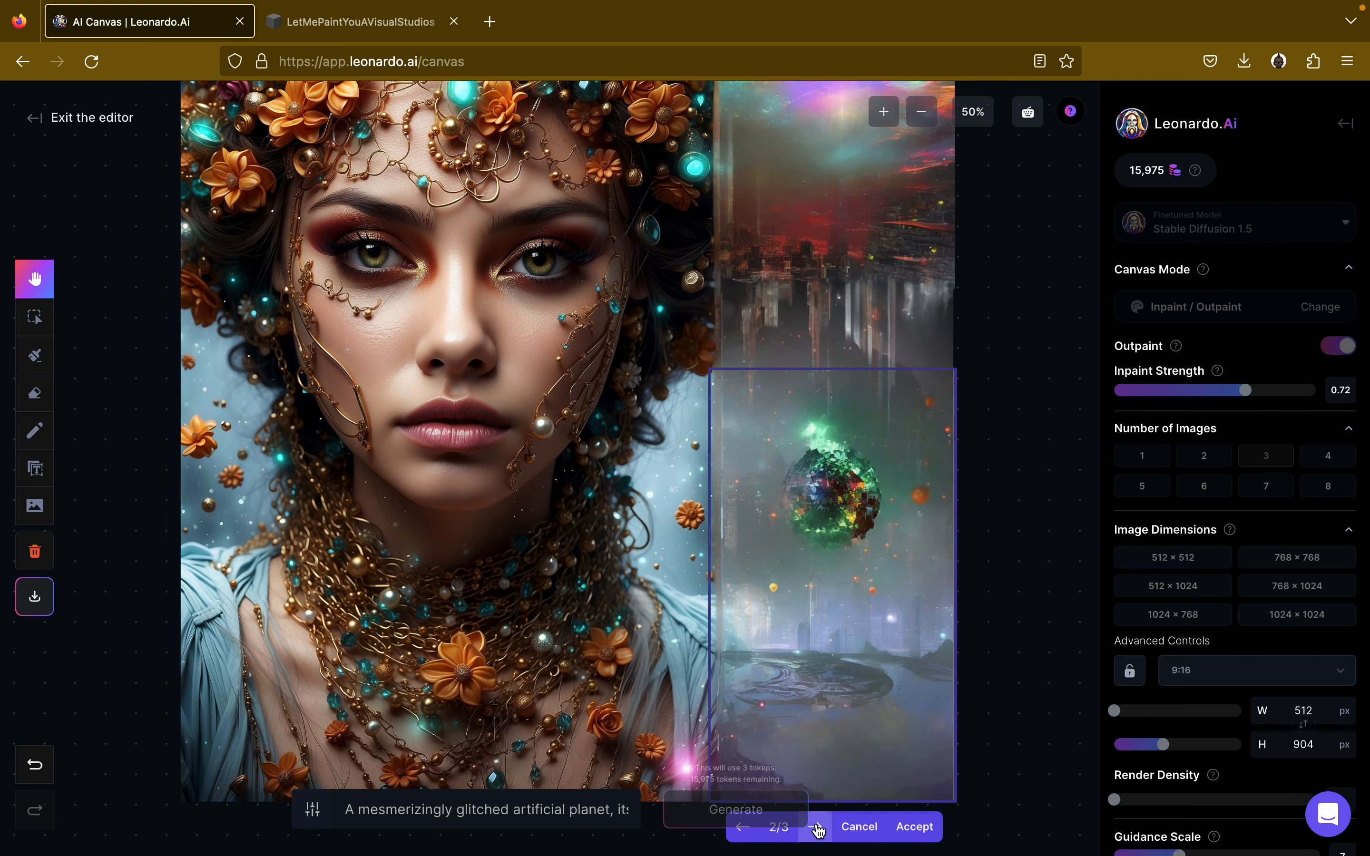
left_click(817, 828)
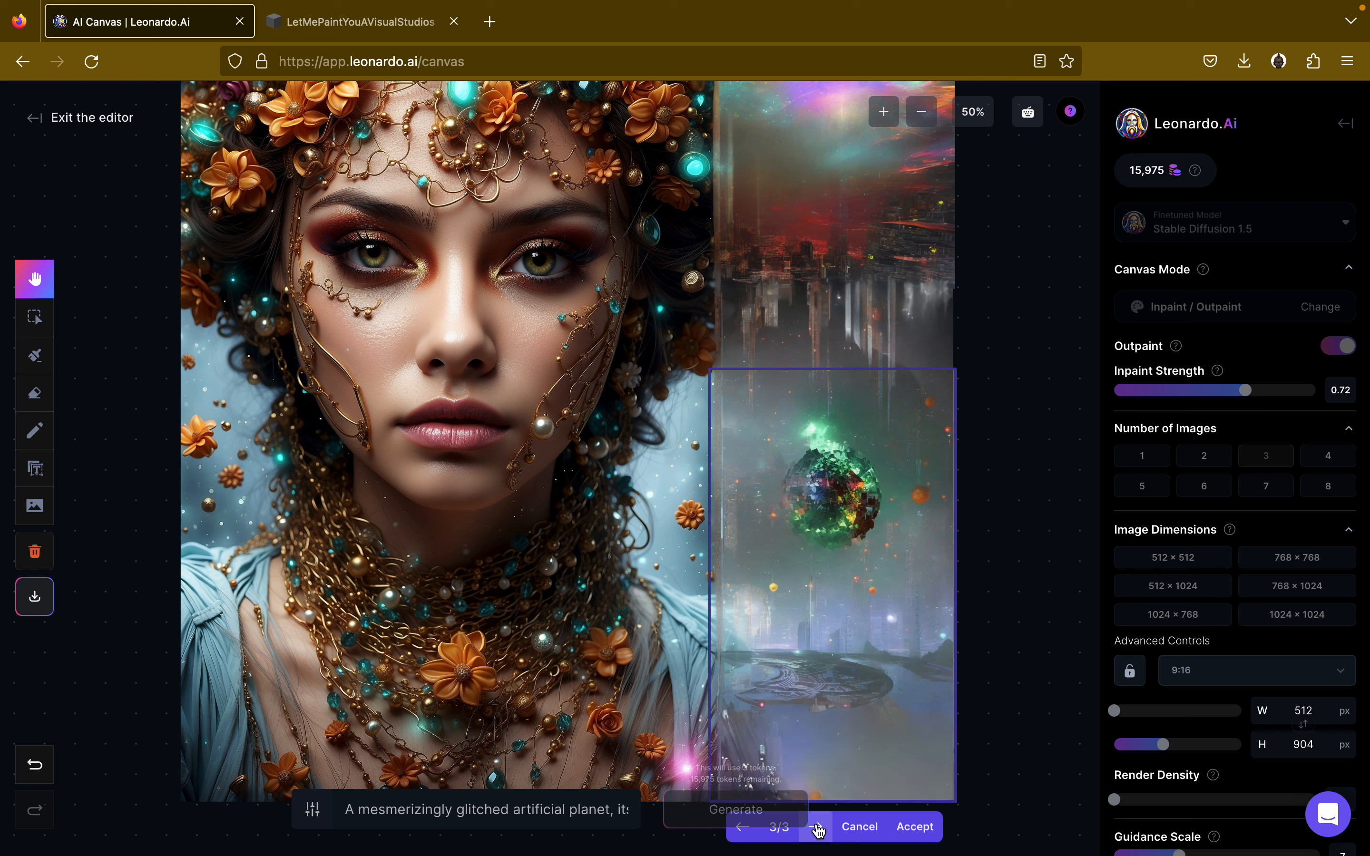
left_click(916, 827)
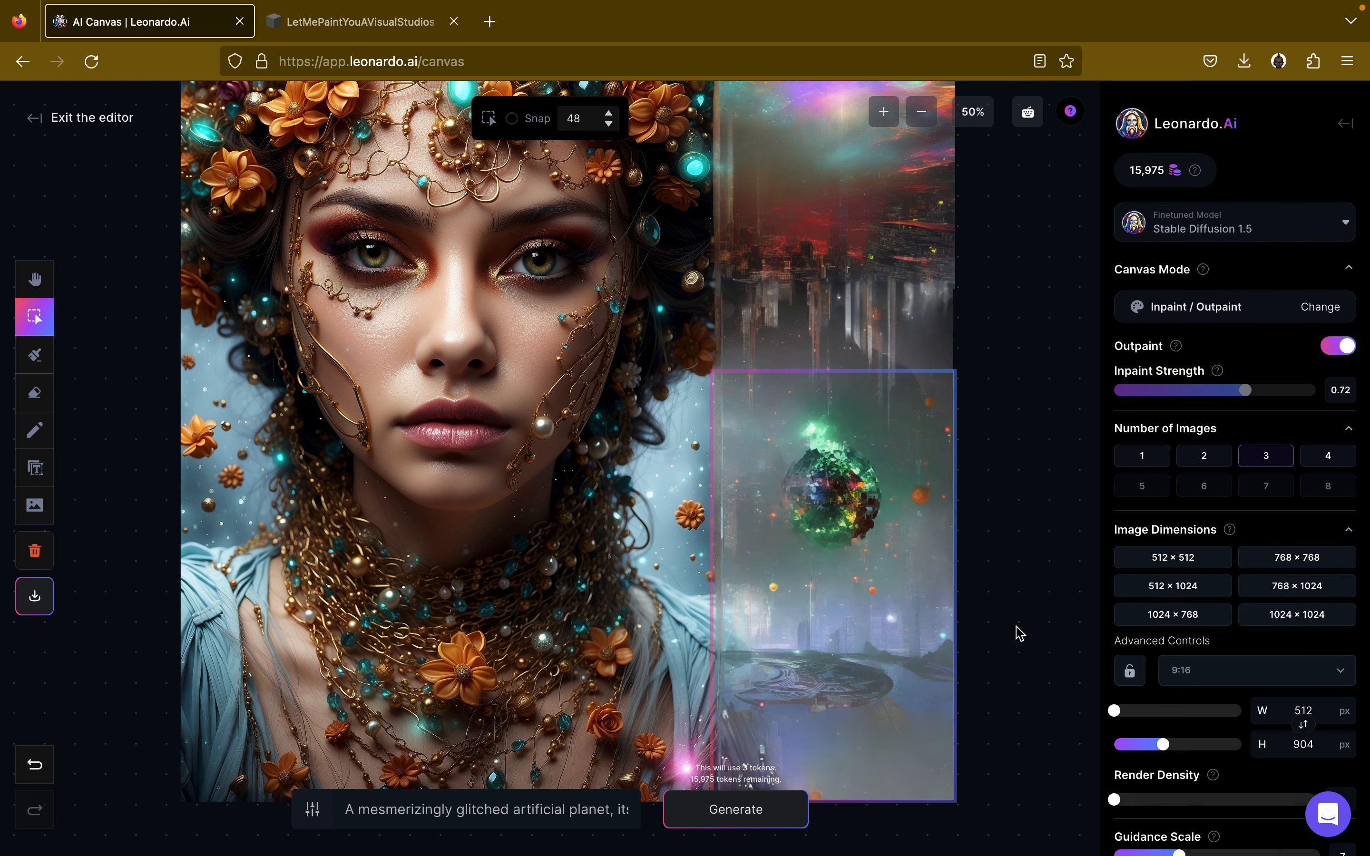
Move the generation frame off the artwork into empty canvas and examine the filled right side next to the portrait.
scroll(1020, 633, "left", 2)
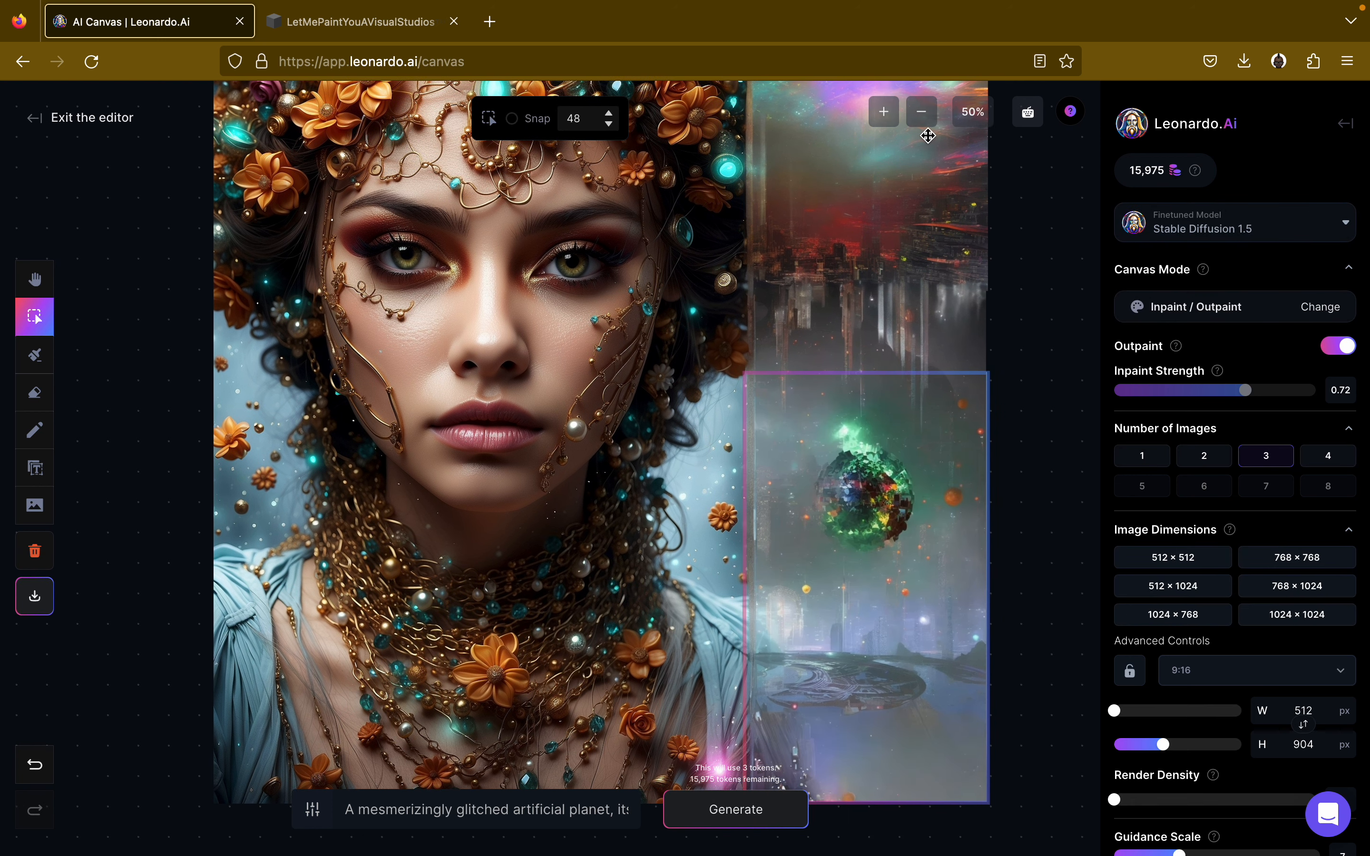
left_click(921, 112)
left_click_drag(730, 471, 920, 483)
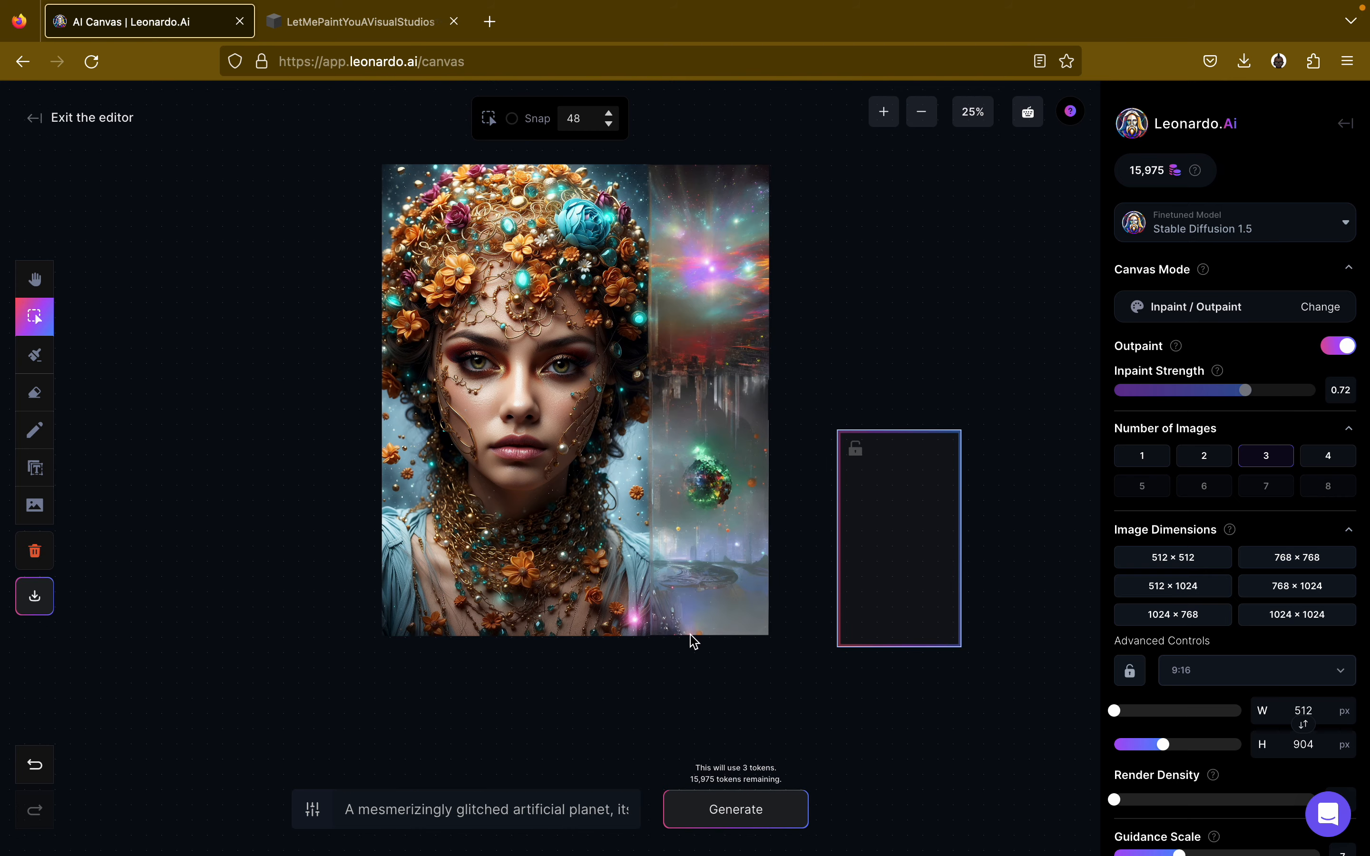
scroll(692, 640, "left", 3)
scroll(692, 640, "left", 1)
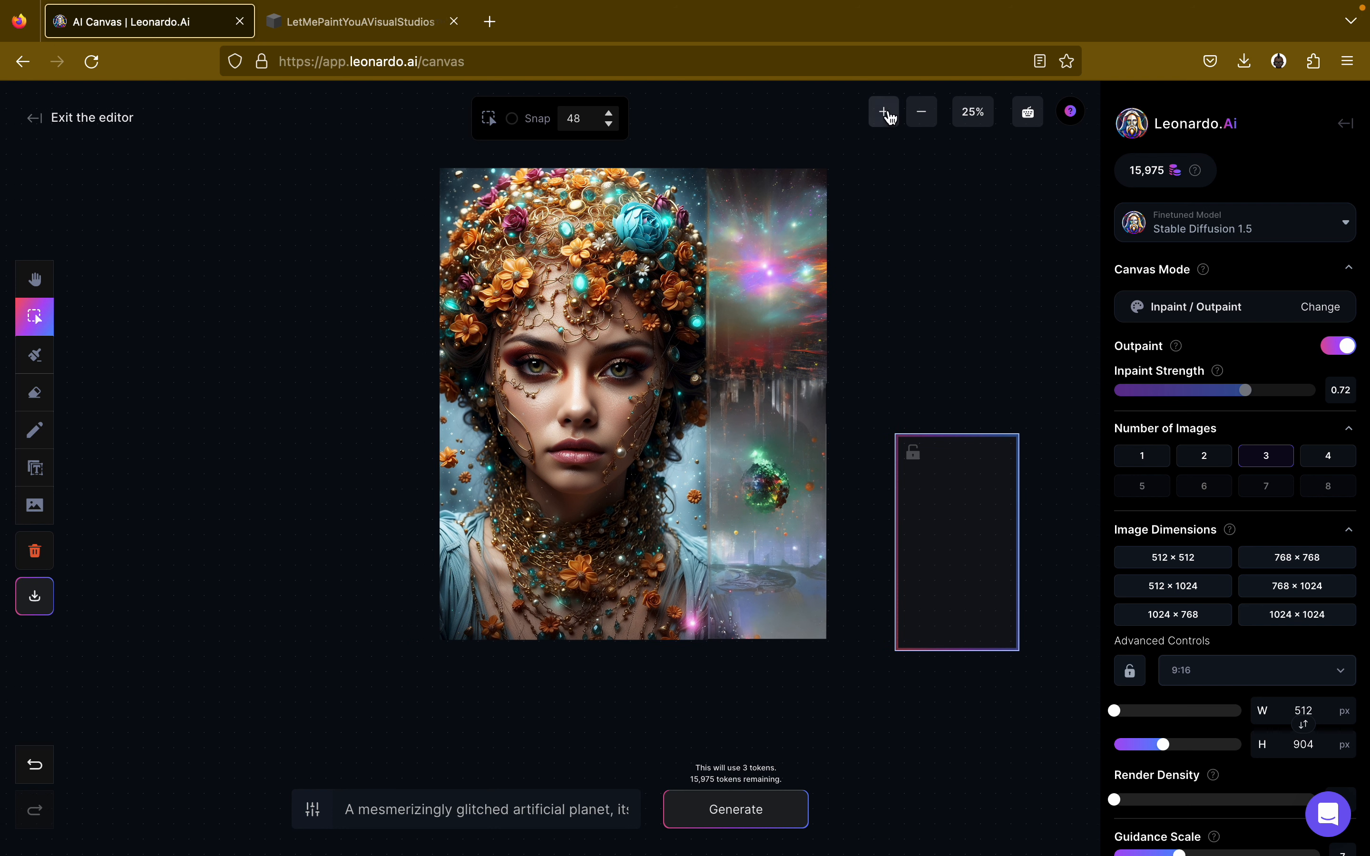
left_click(887, 114)
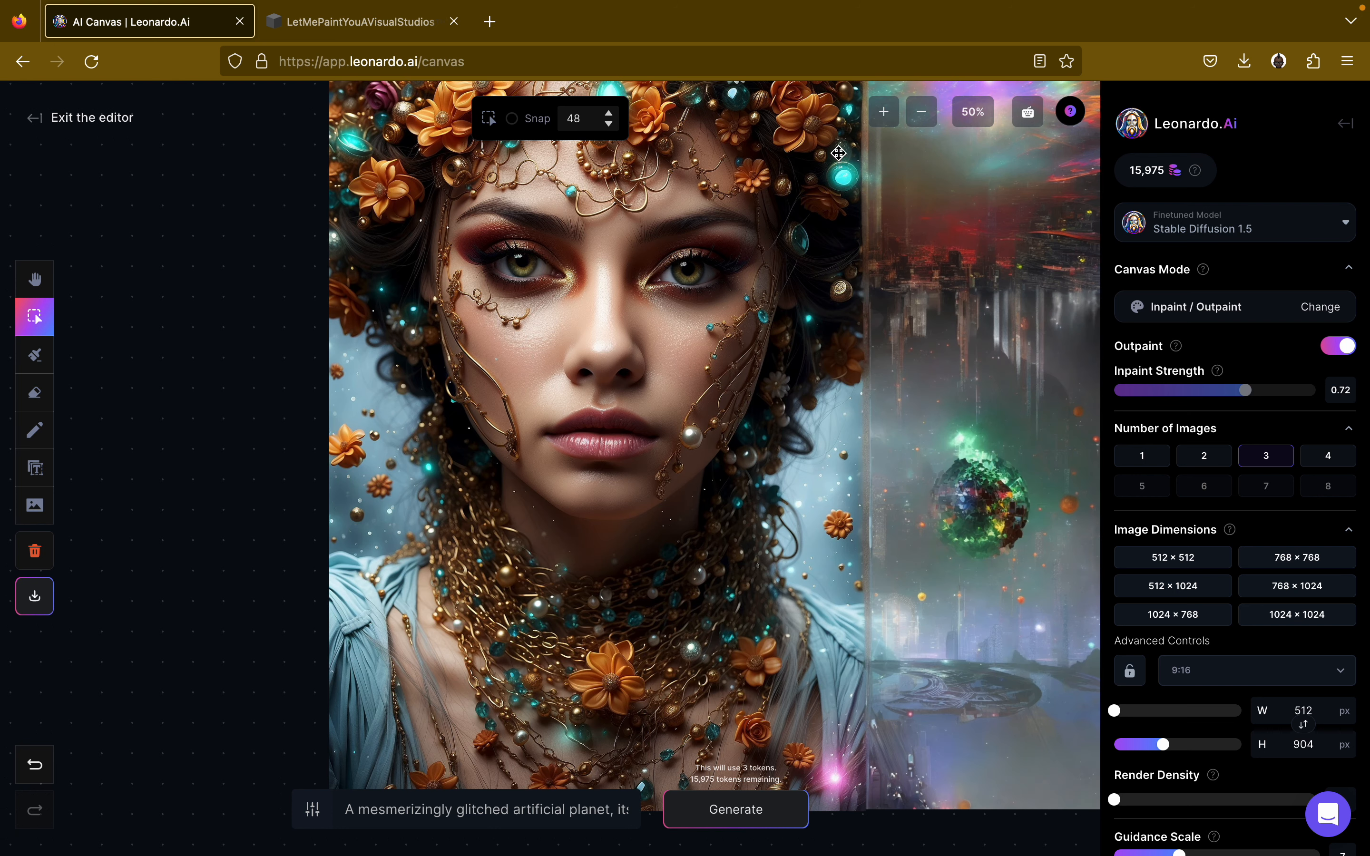
scroll(790, 319, "up", 2)
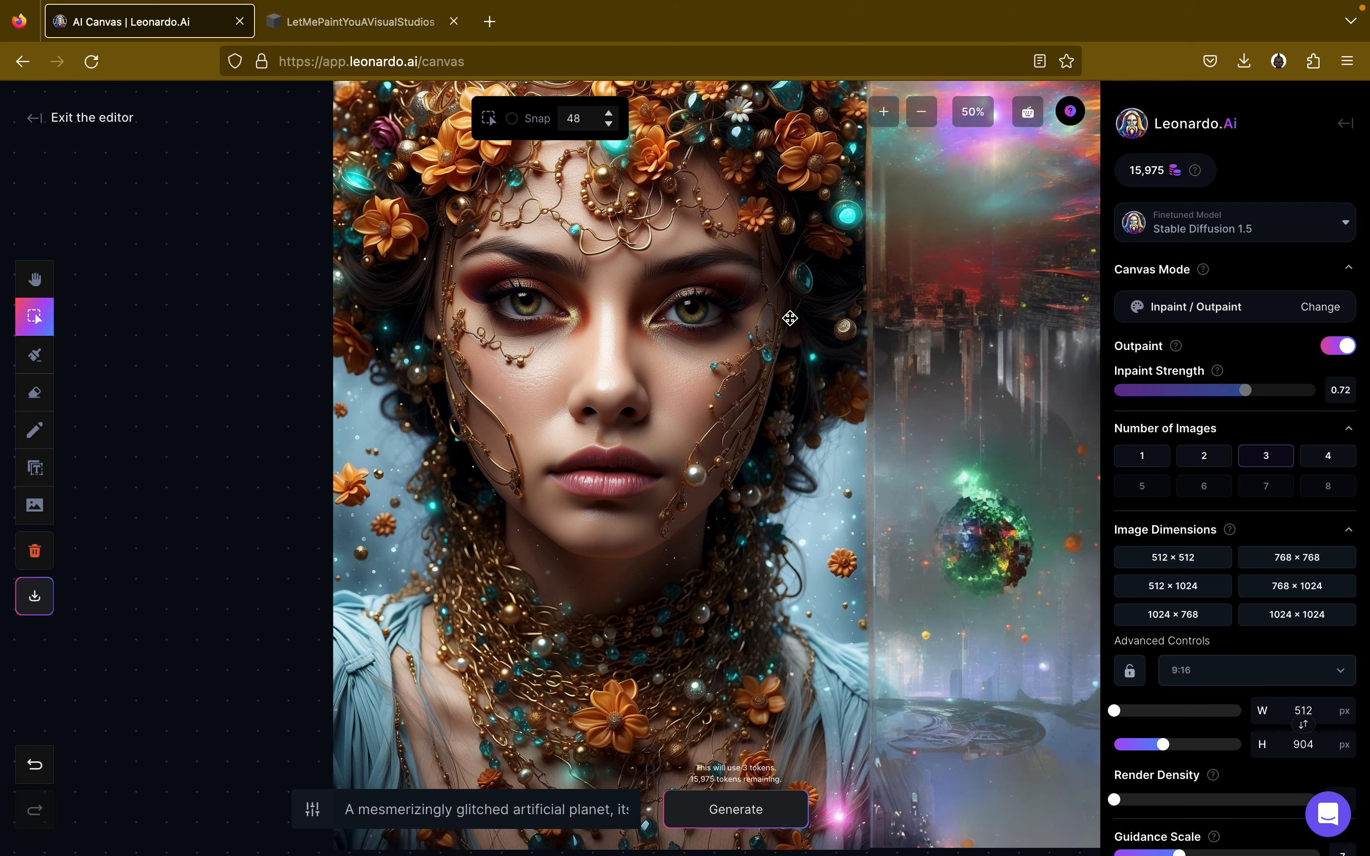
Switch to the desktop to view the outpainted portrait wallpaper, and return to the Leonardo.Ai canvas in Firefox.
key("ctrl+Up")
left_click(772, 500)
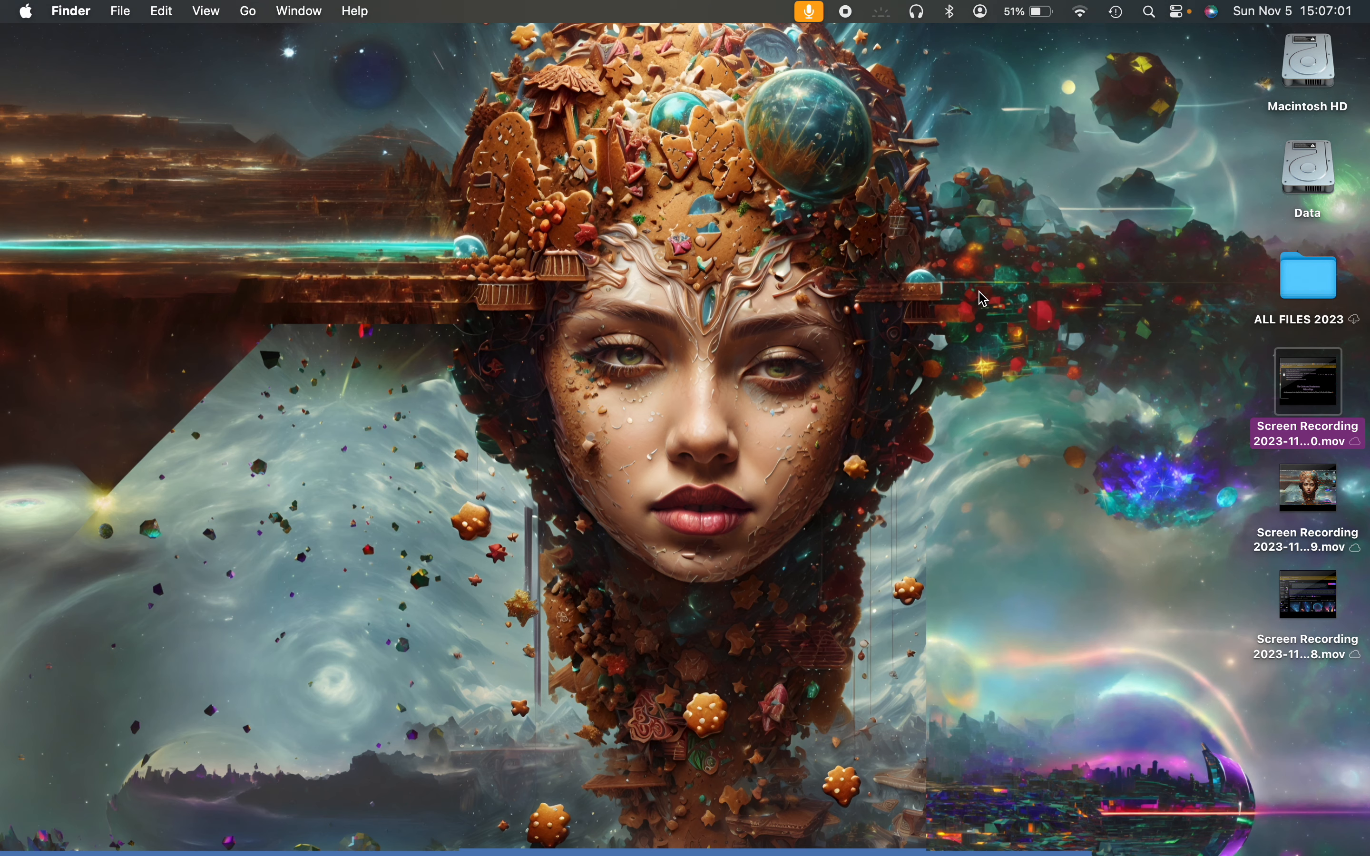
key("ctrl+Up")
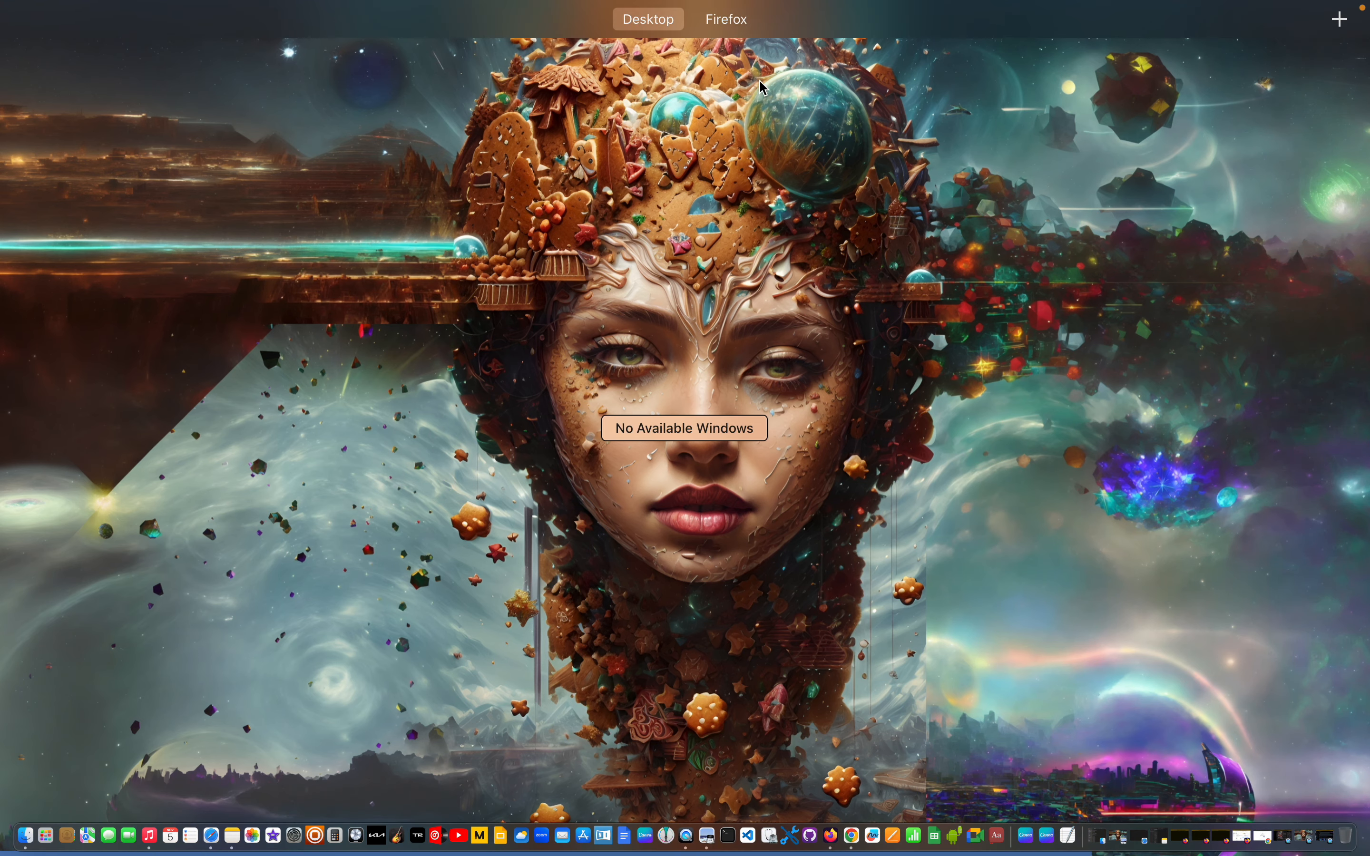
left_click(747, 45)
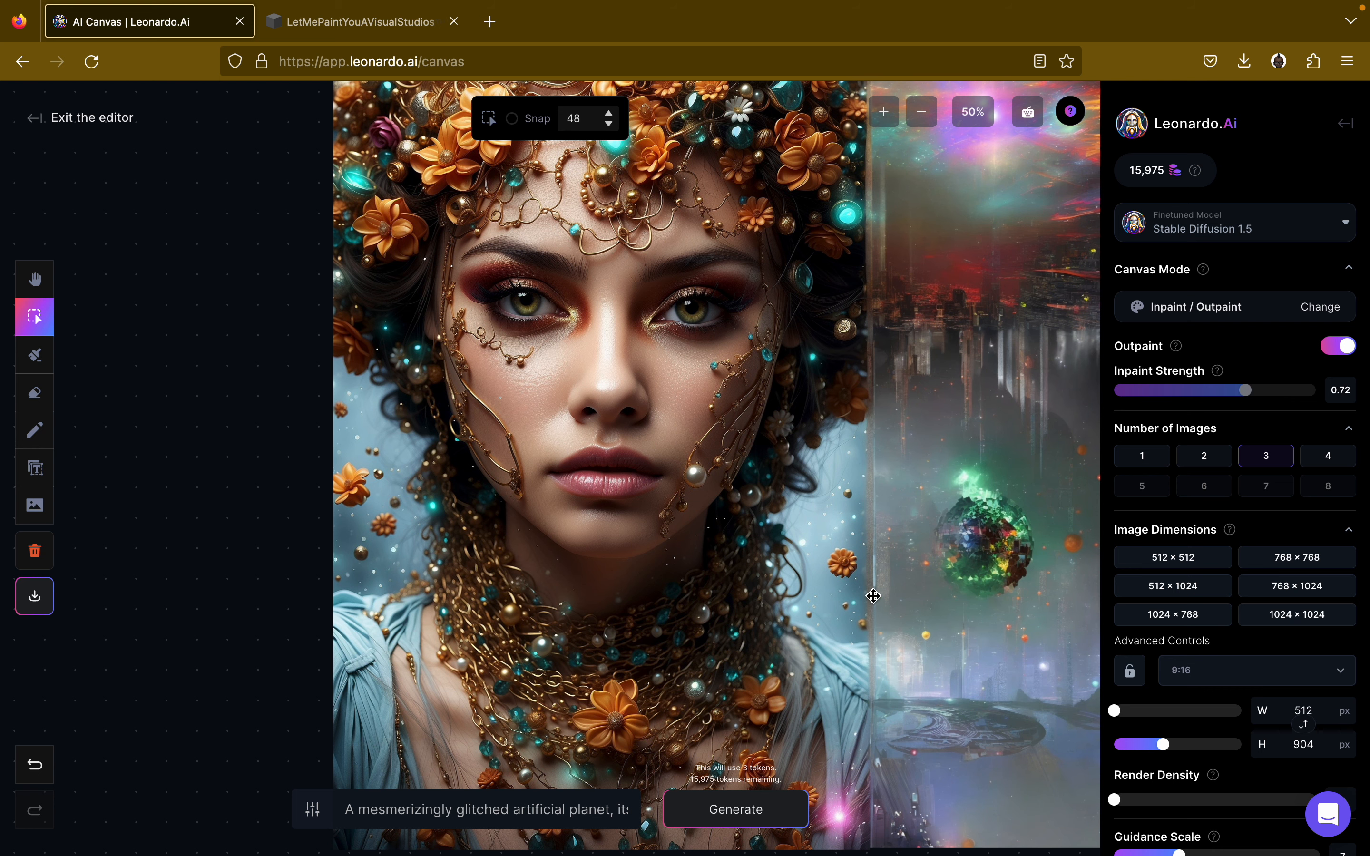
Examine the seam between the portrait and the outpainted right side down to the lower edge.
scroll(926, 627, "down", 2)
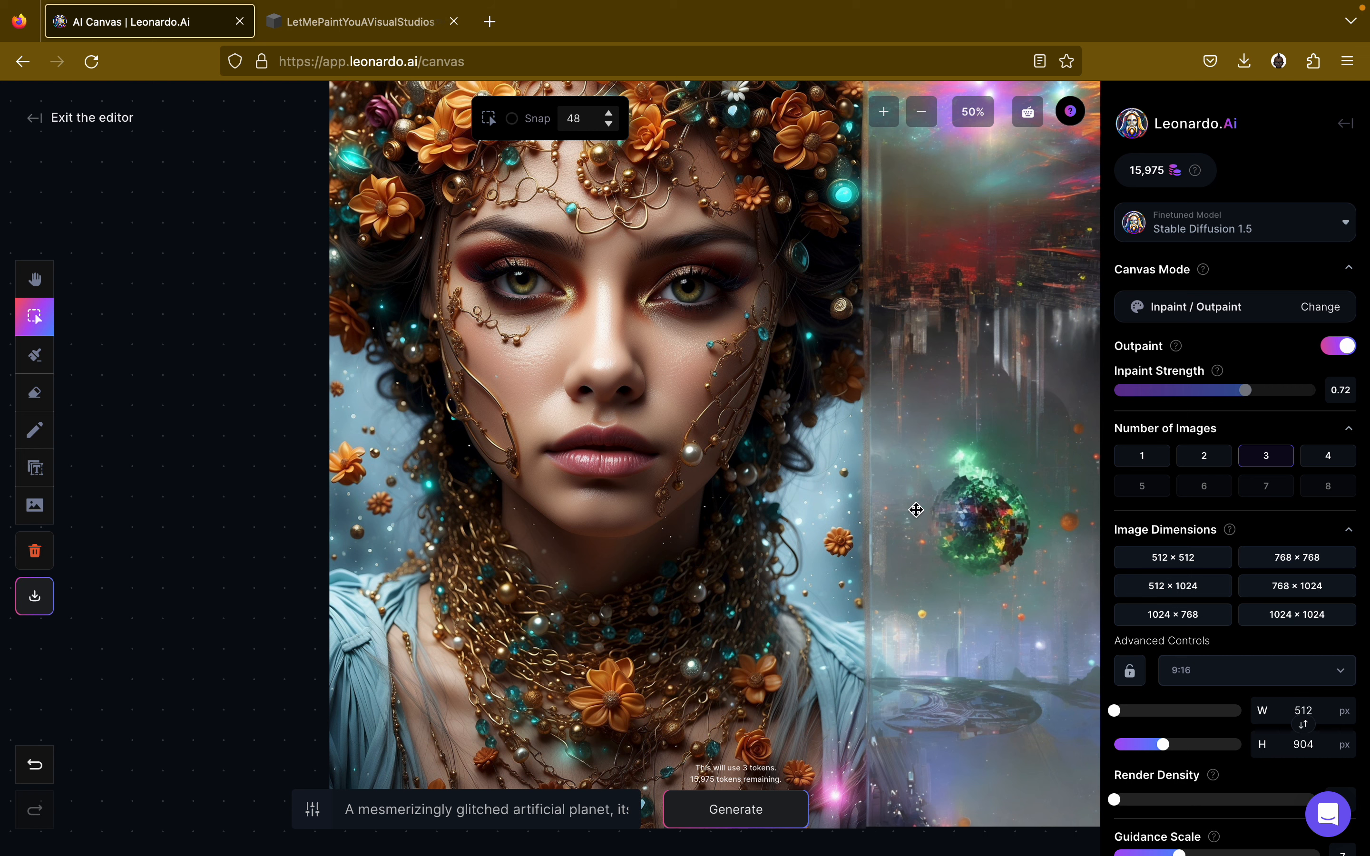
left_click(884, 111)
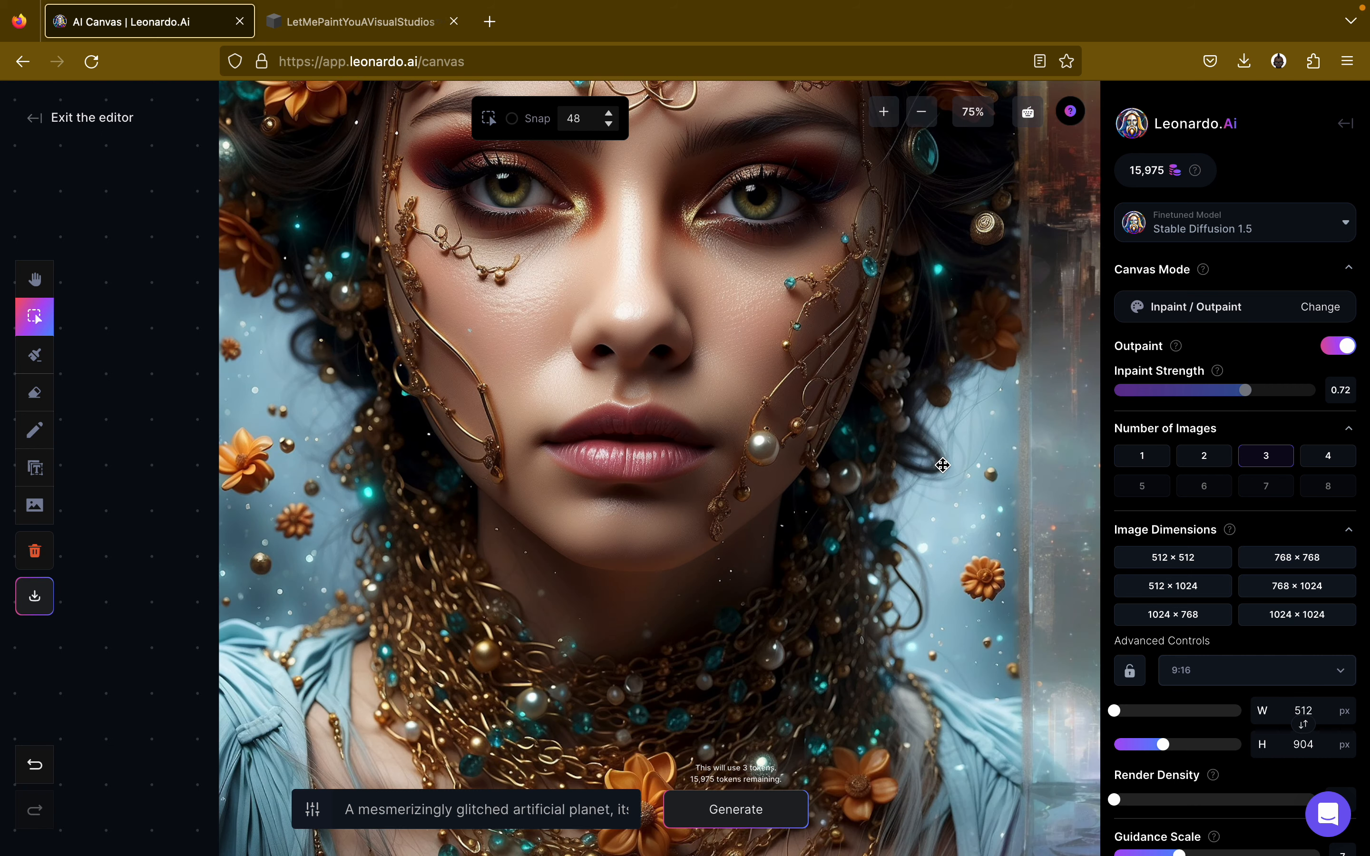
scroll(943, 465, "down", 10)
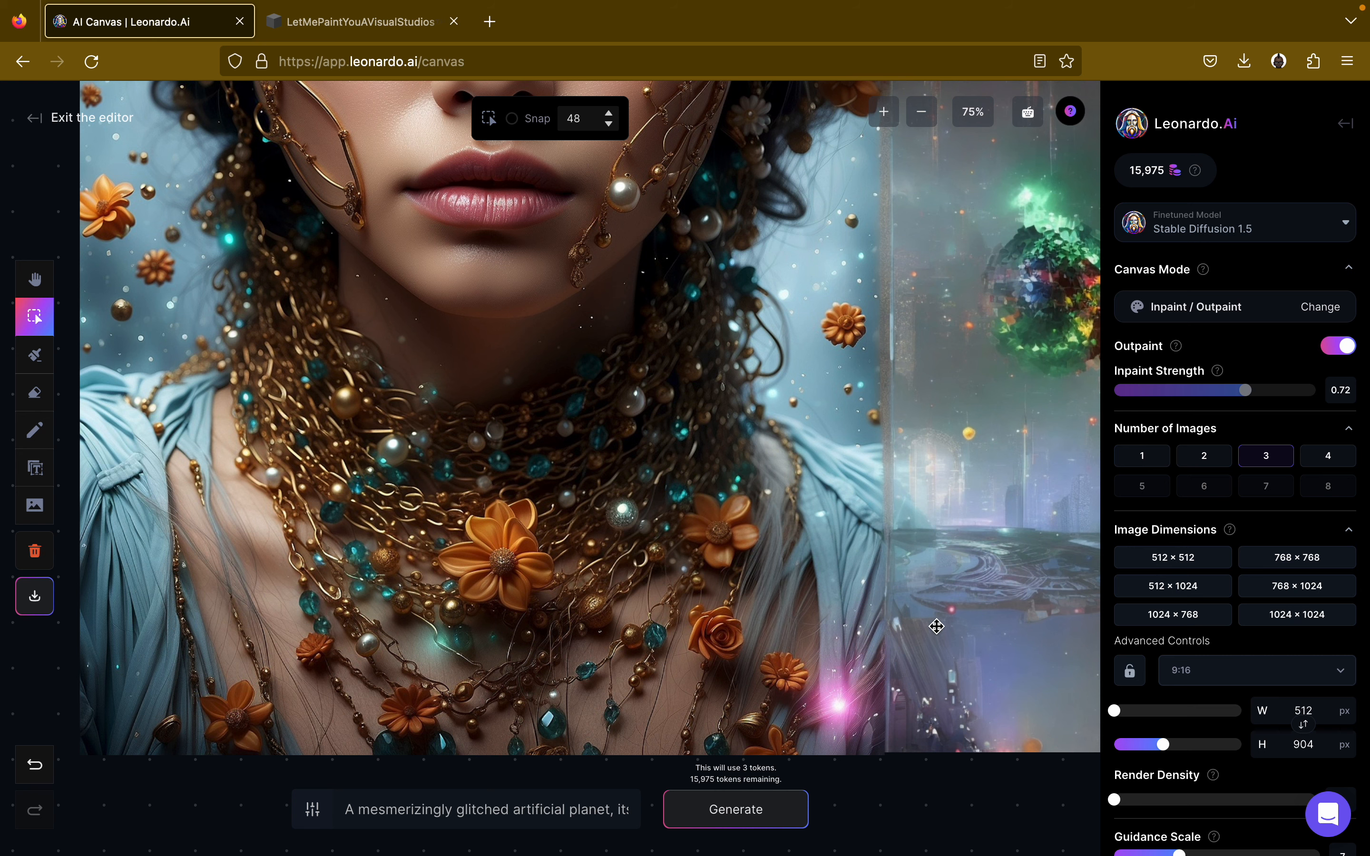
left_click(921, 111)
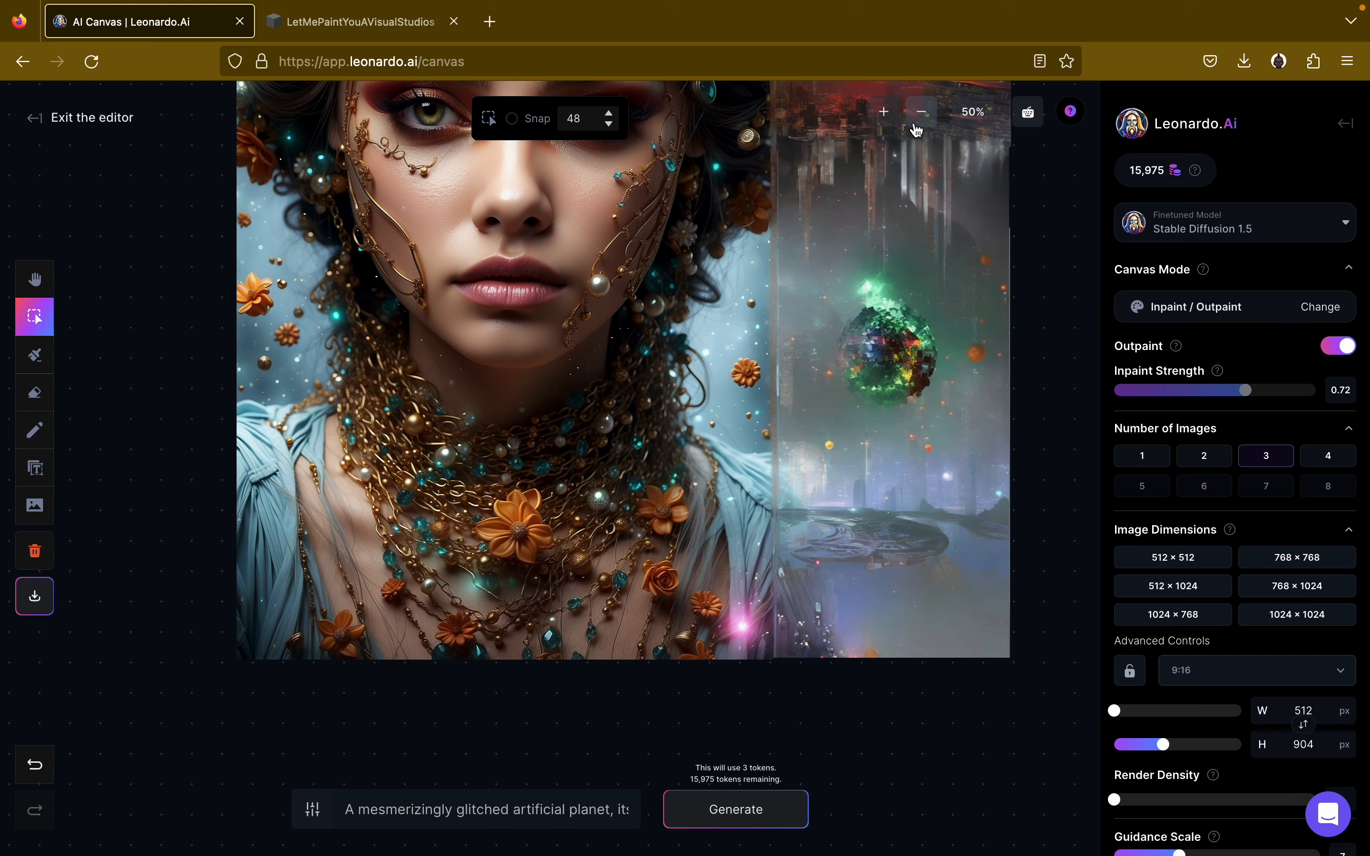
scroll(849, 289, "up", 3)
scroll(849, 289, "up", 4)
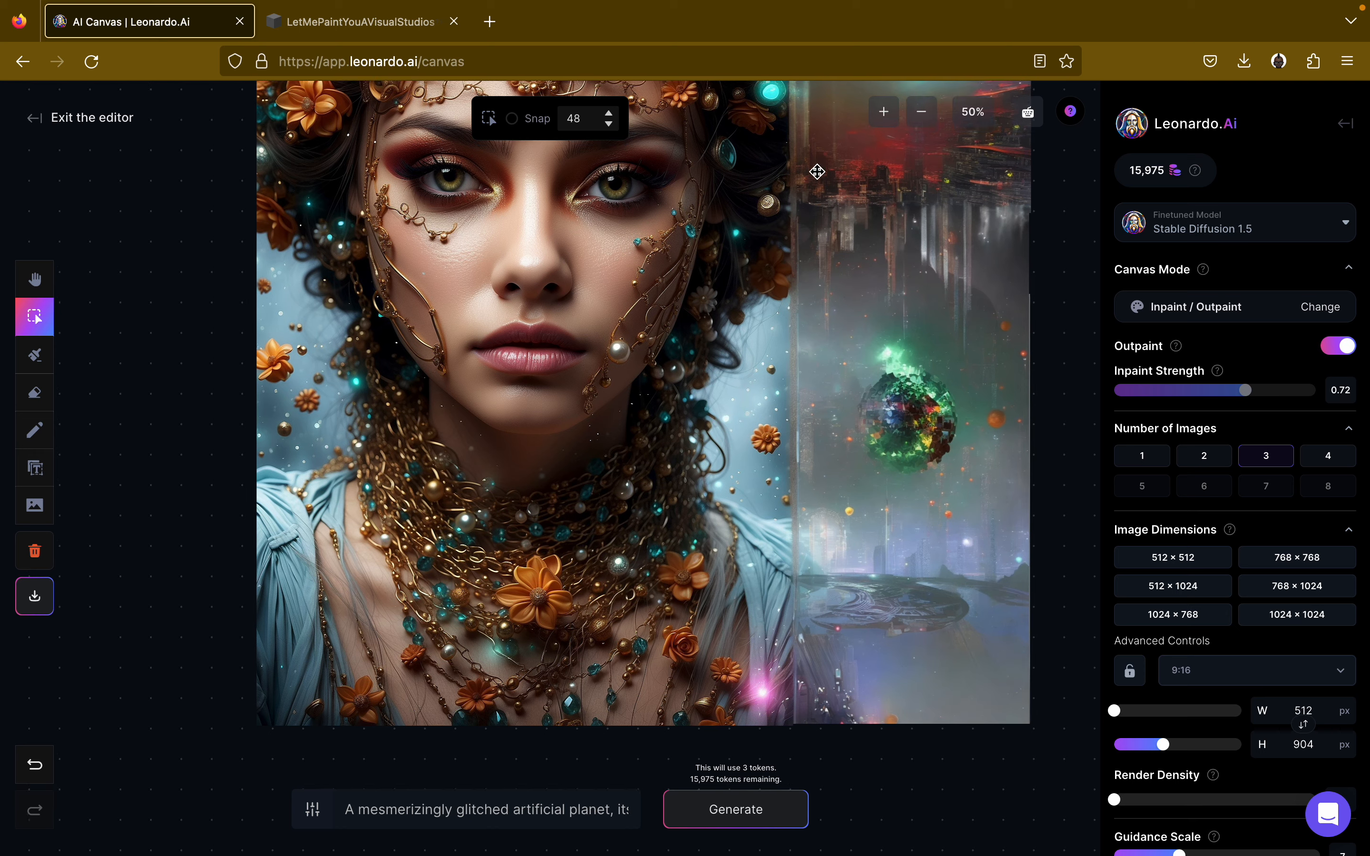
scroll(796, 245, "up", 2)
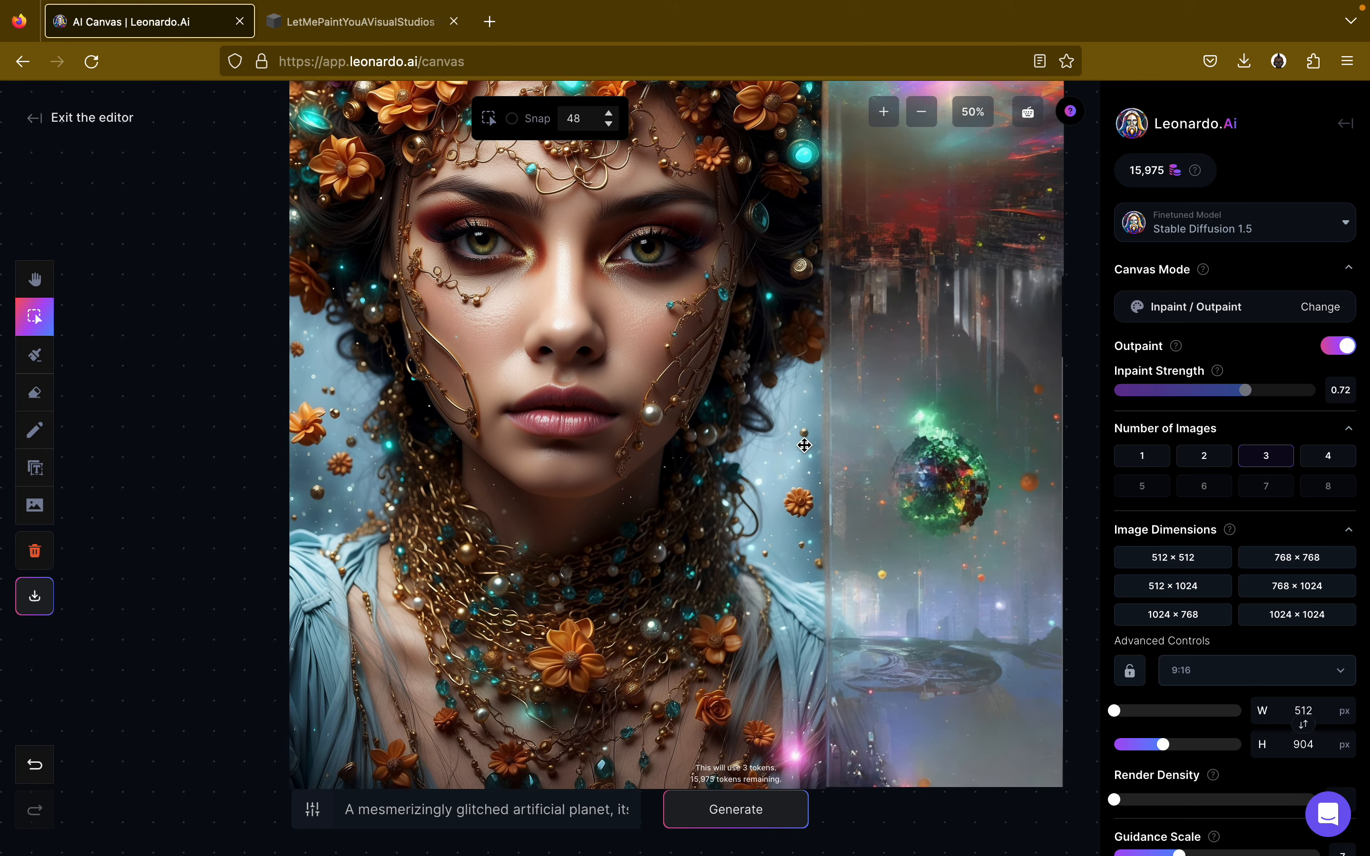
Move the generation frame to the portrait's lower left side, slightly overlapping its left edge.
scroll(804, 446, "left", 3)
scroll(804, 445, "right", 6)
scroll(804, 446, "down", 2)
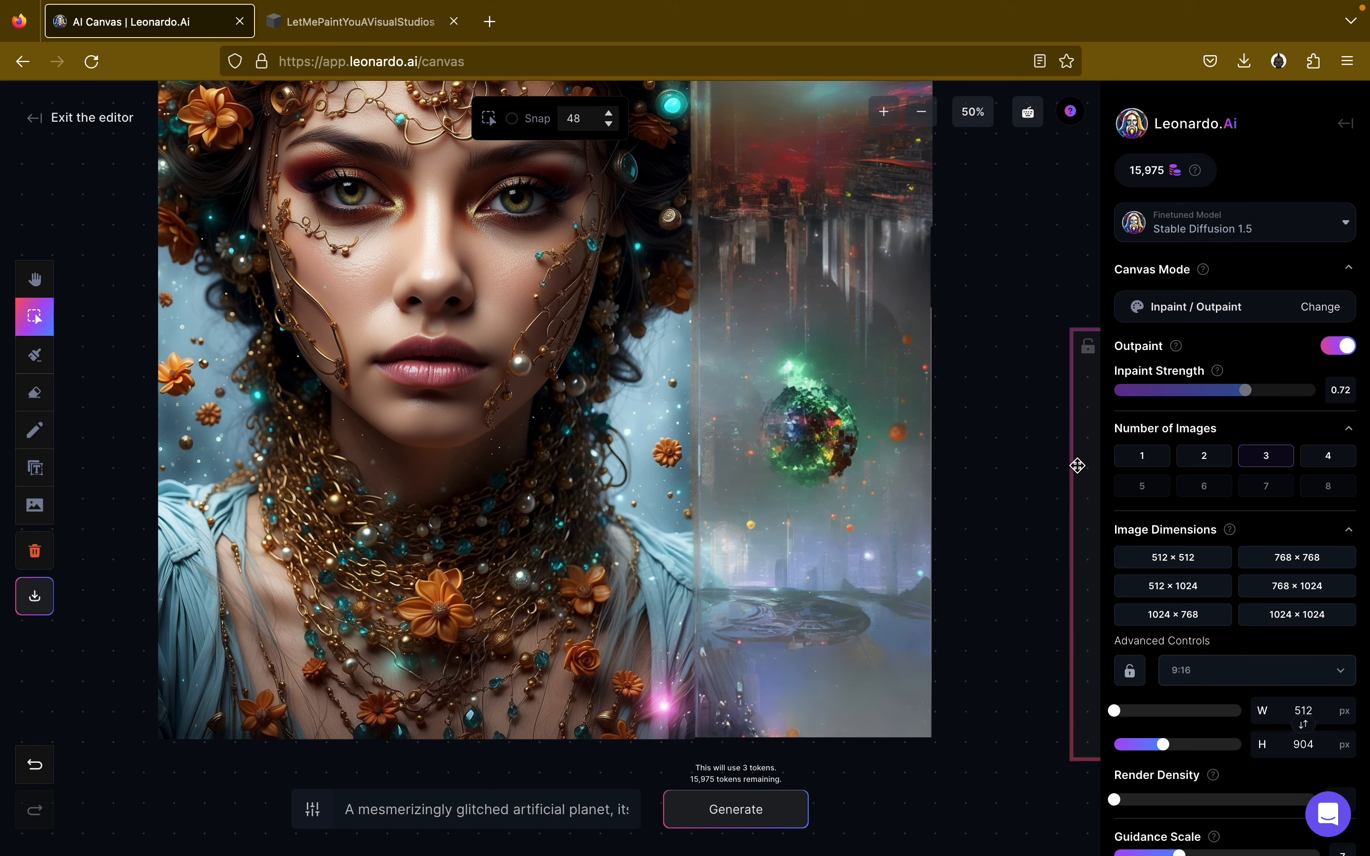
left_click_drag(1077, 466, 159, 459)
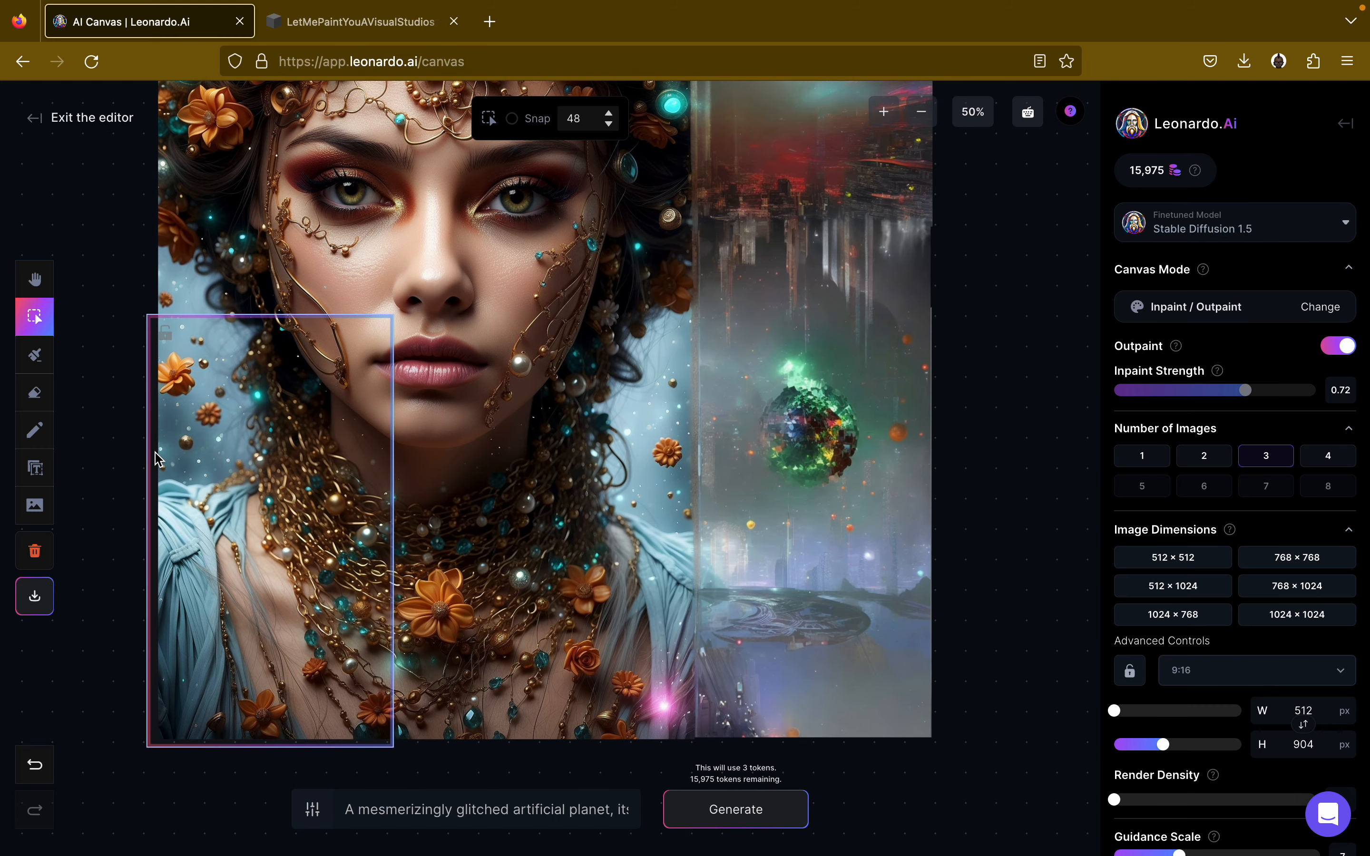
scroll(564, 450, "left", 5)
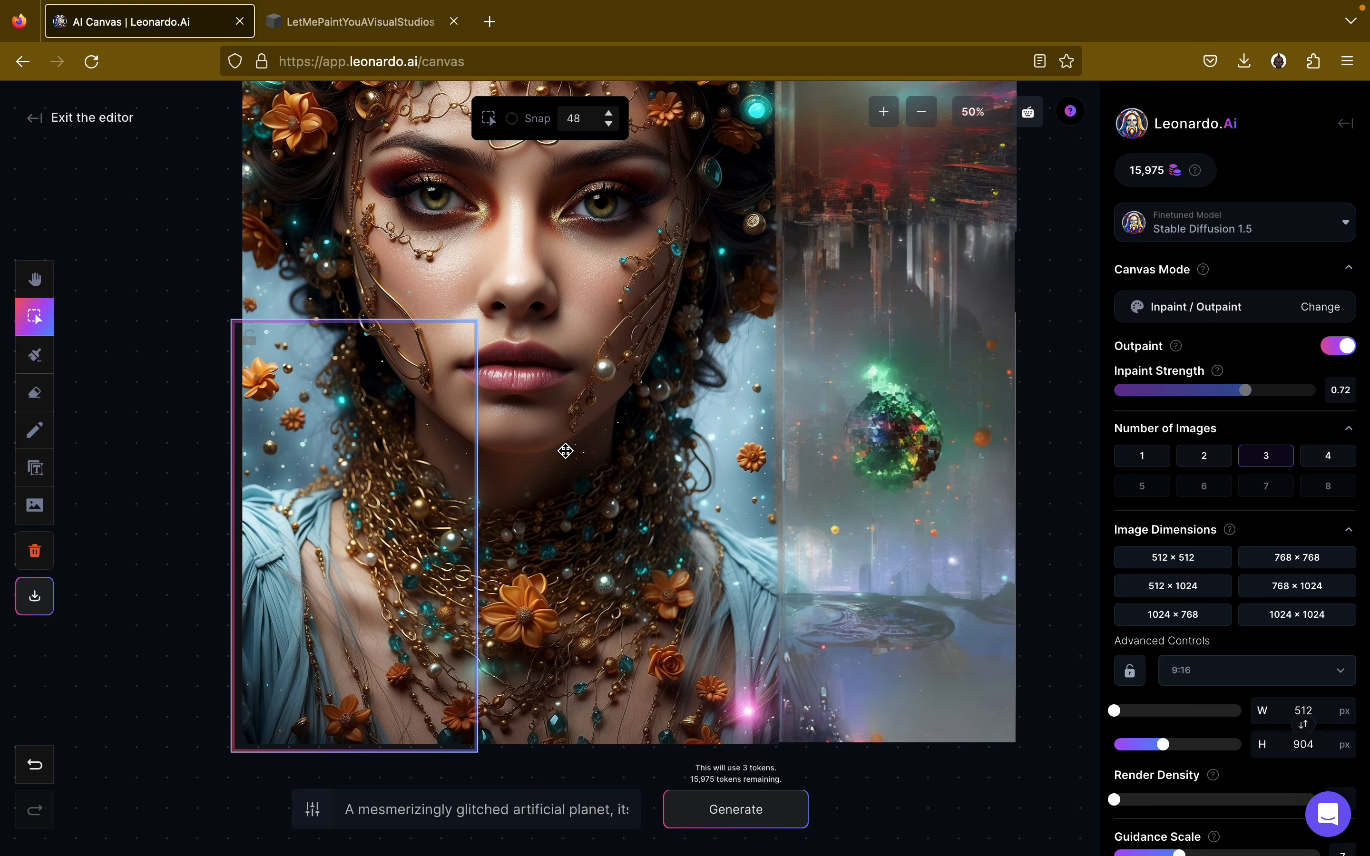
scroll(566, 451, "left", 2)
scroll(565, 450, "left", 3)
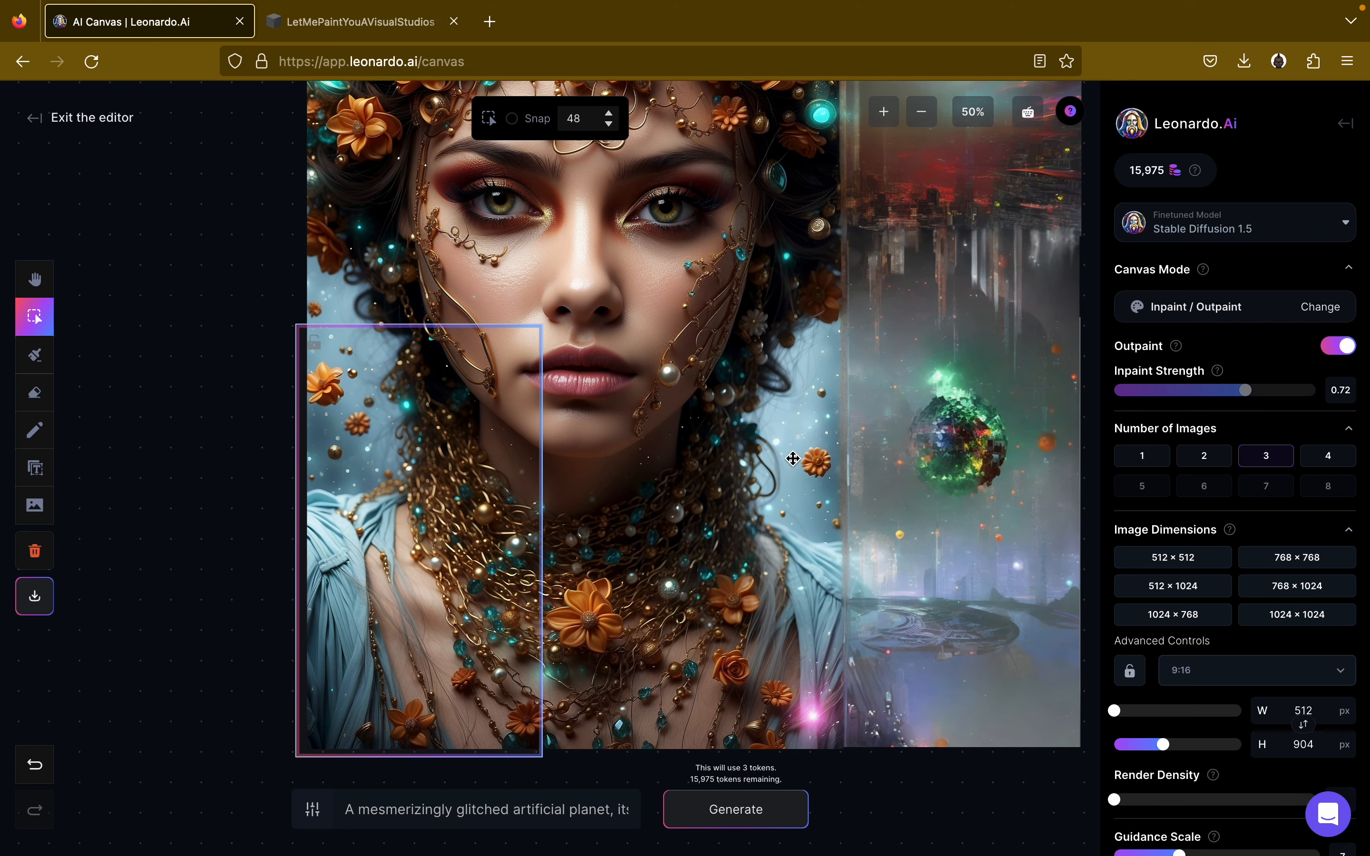
scroll(793, 458, "left", 2)
scroll(529, 473, "left", 2)
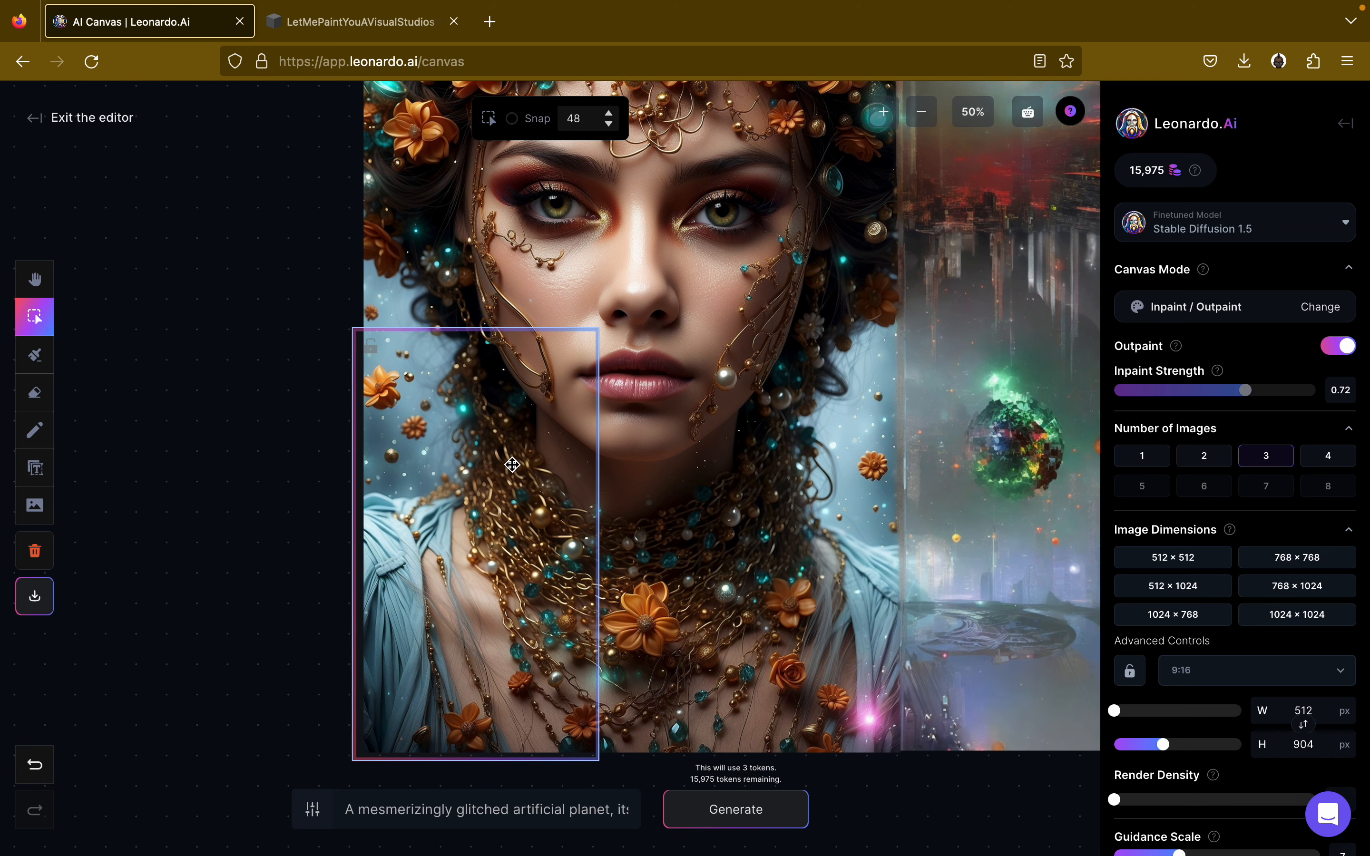
left_click_drag(510, 462, 290, 459)
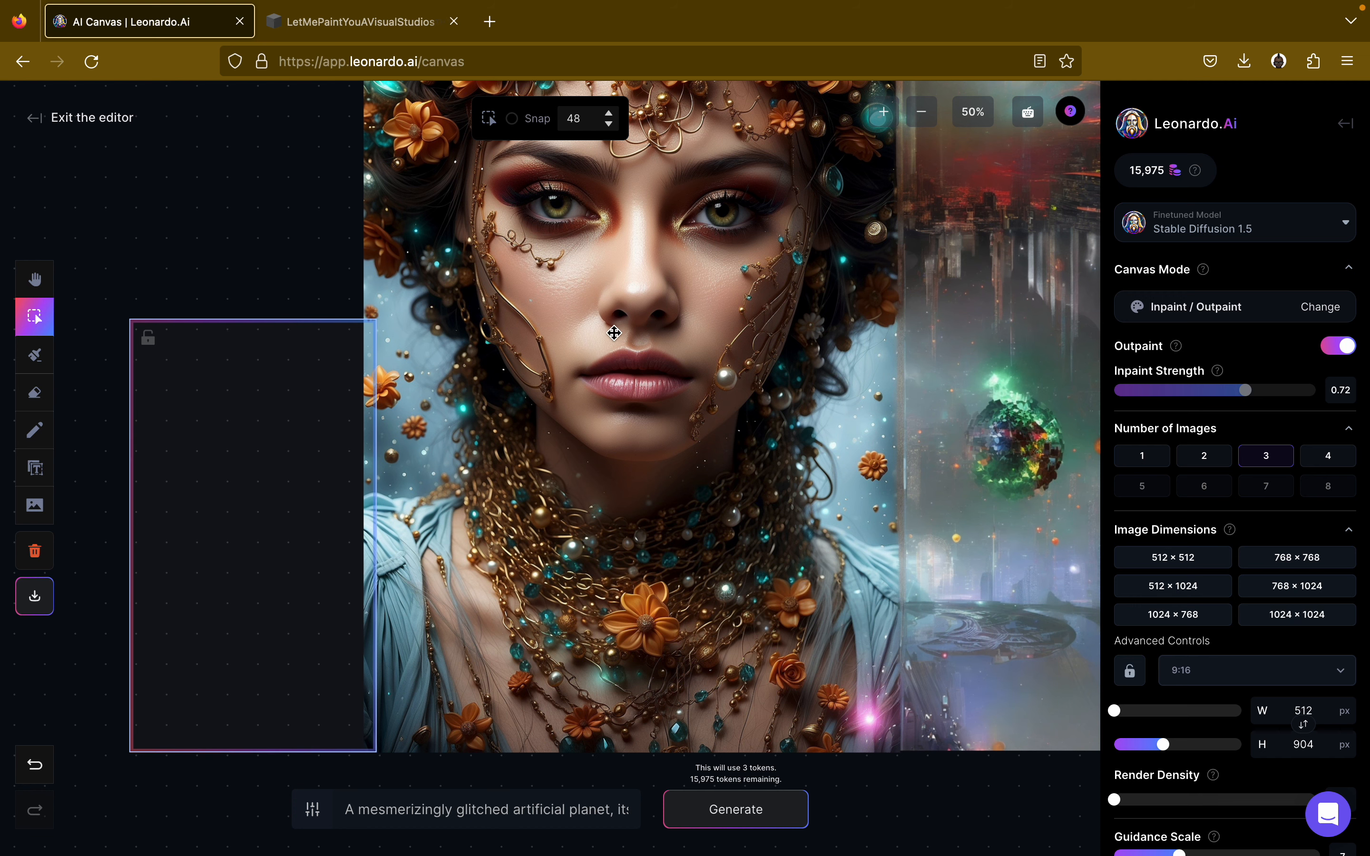
Fine-tune the generation frame so its bottom lines up with the portrait's lower edge while overlapping the left edge.
left_click(888, 118)
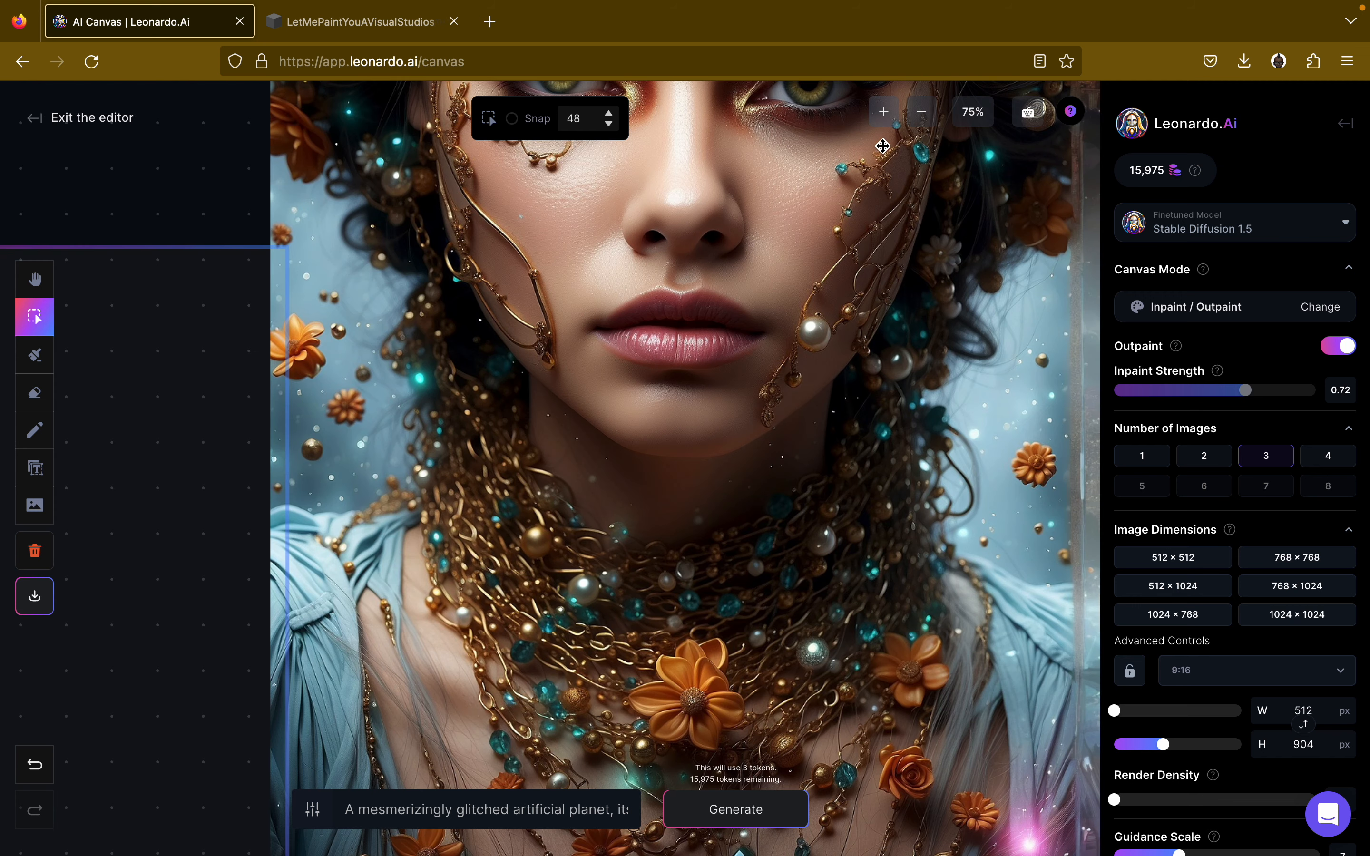
scroll(765, 405, "up", 2)
scroll(763, 408, "left", 3)
scroll(763, 408, "down", 2)
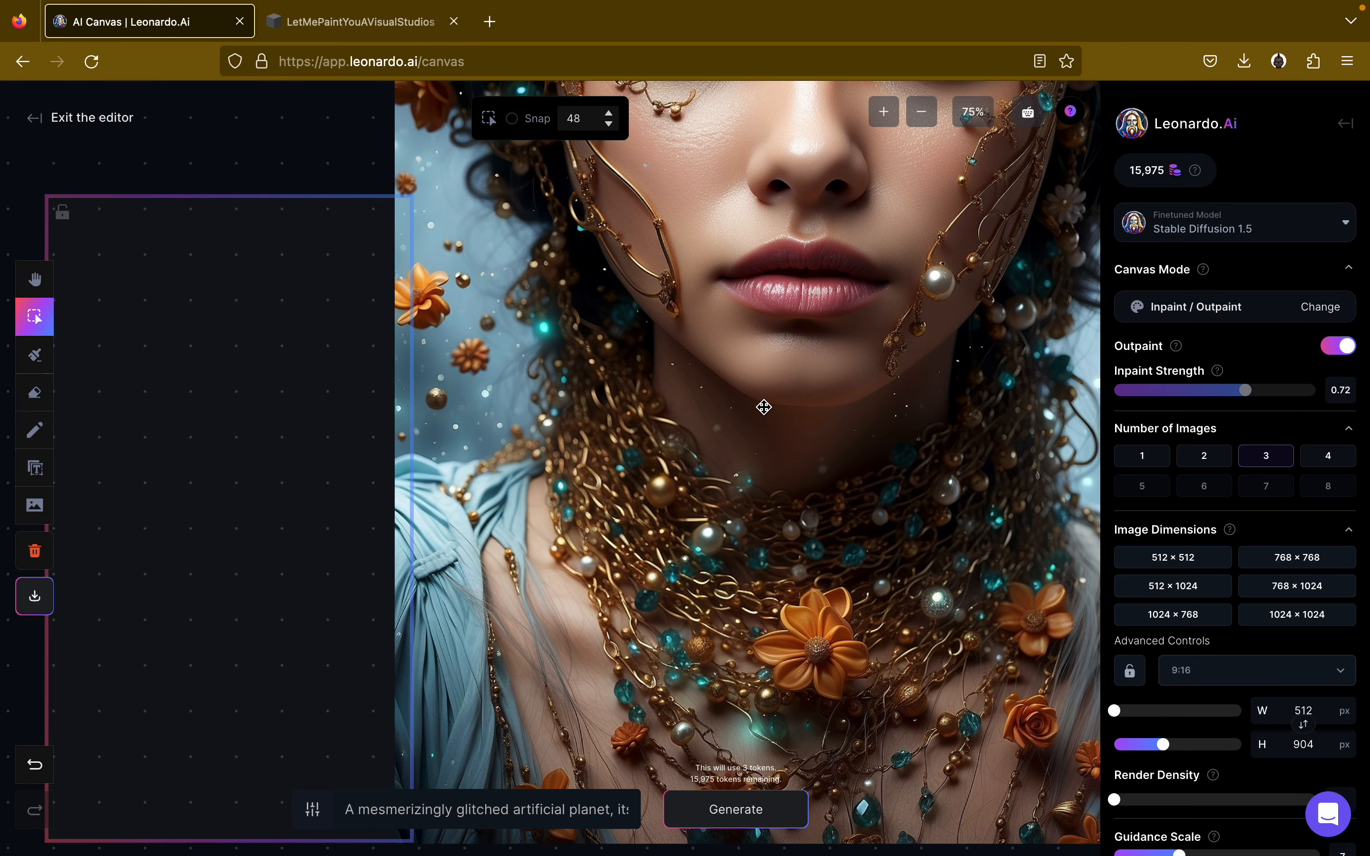
scroll(764, 407, "down", 1)
scroll(764, 407, "left", 1)
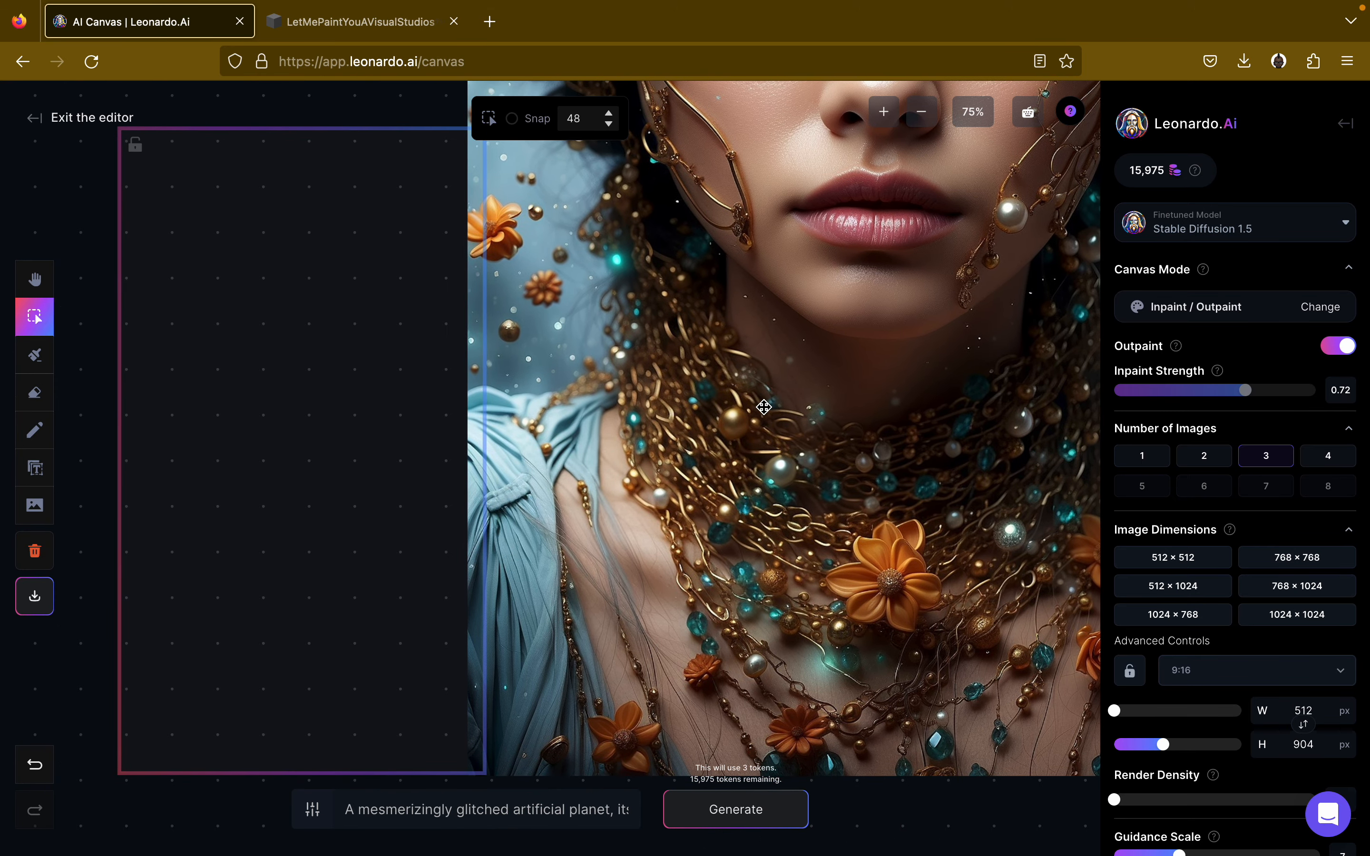
mouse_move(316, 562)
left_mouse_down()
mouse_move(315, 545)
mouse_move(317, 564)
left_mouse_up()
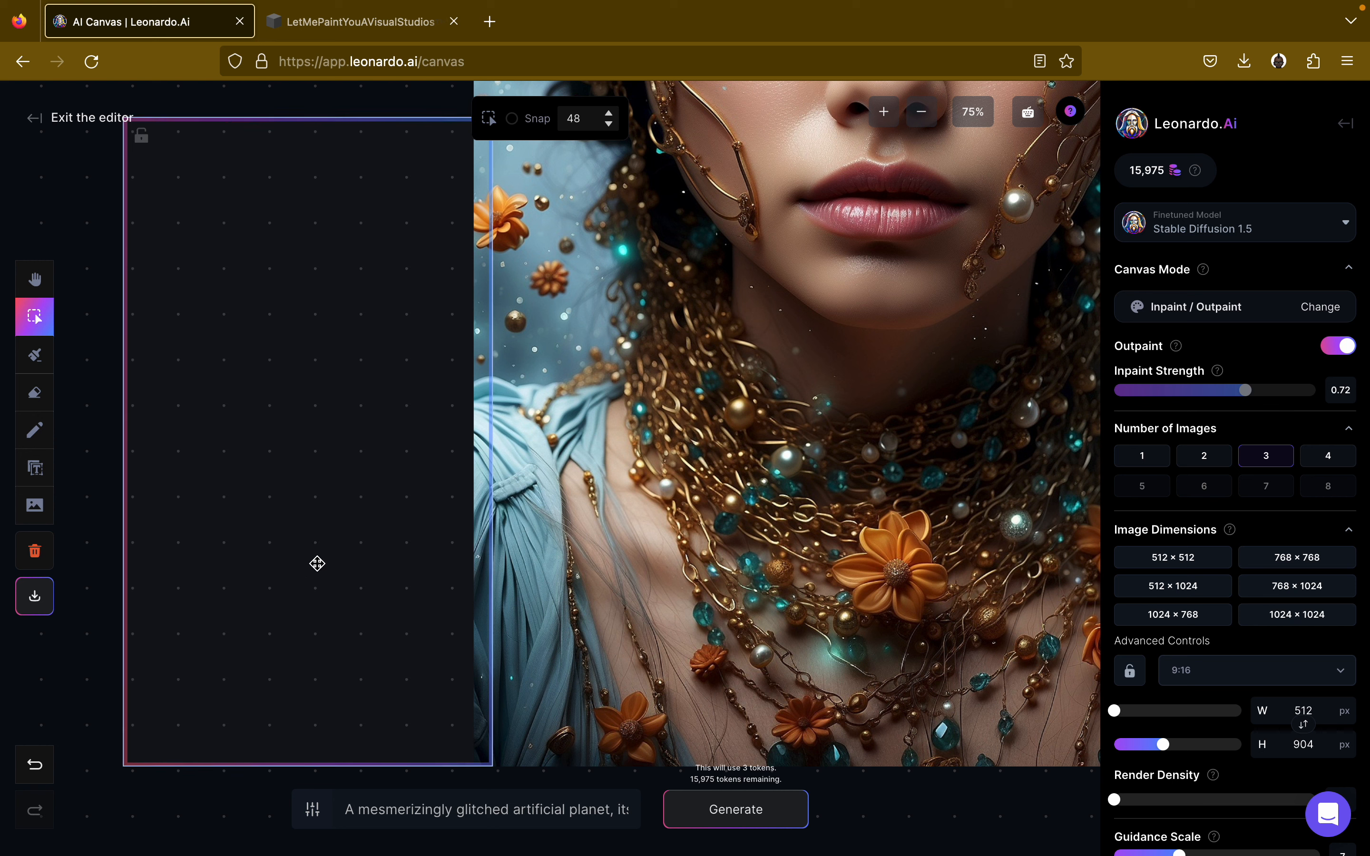
Generate three outpaint variants for the area beside the portrait's lower left edge.
left_click(721, 815)
scroll(736, 628, "down", 3)
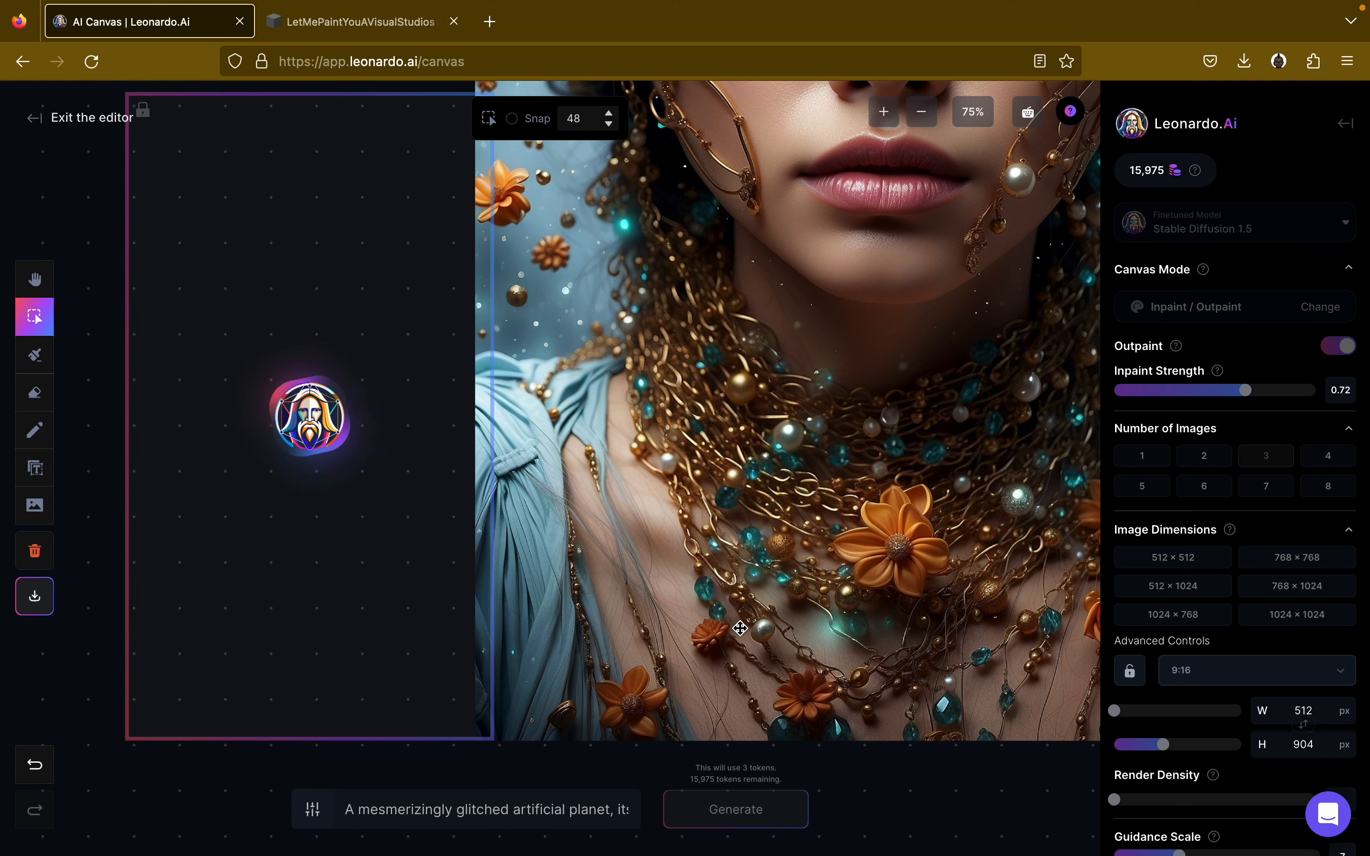
scroll(740, 629, "down", 2)
key("h")
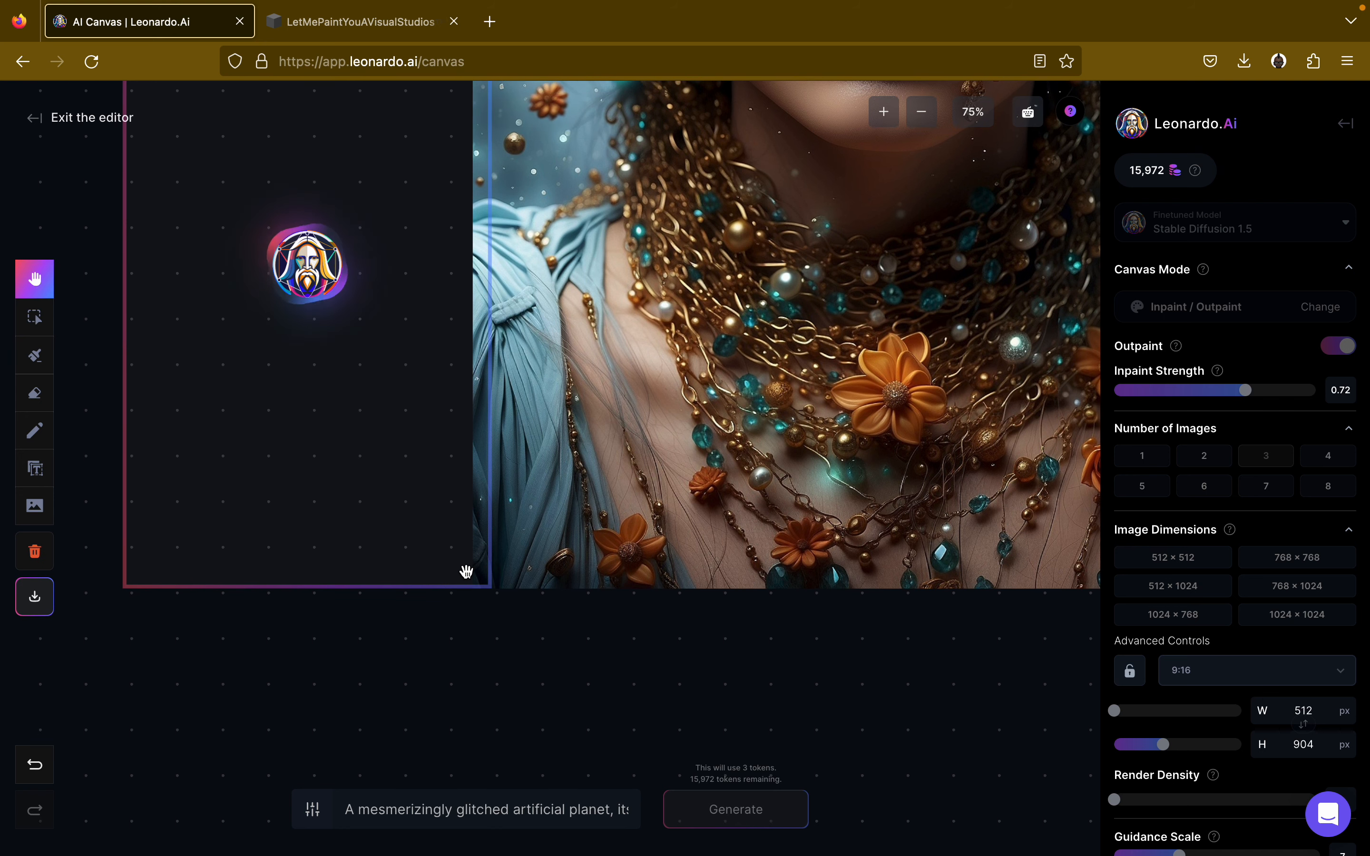
left_click(33, 315)
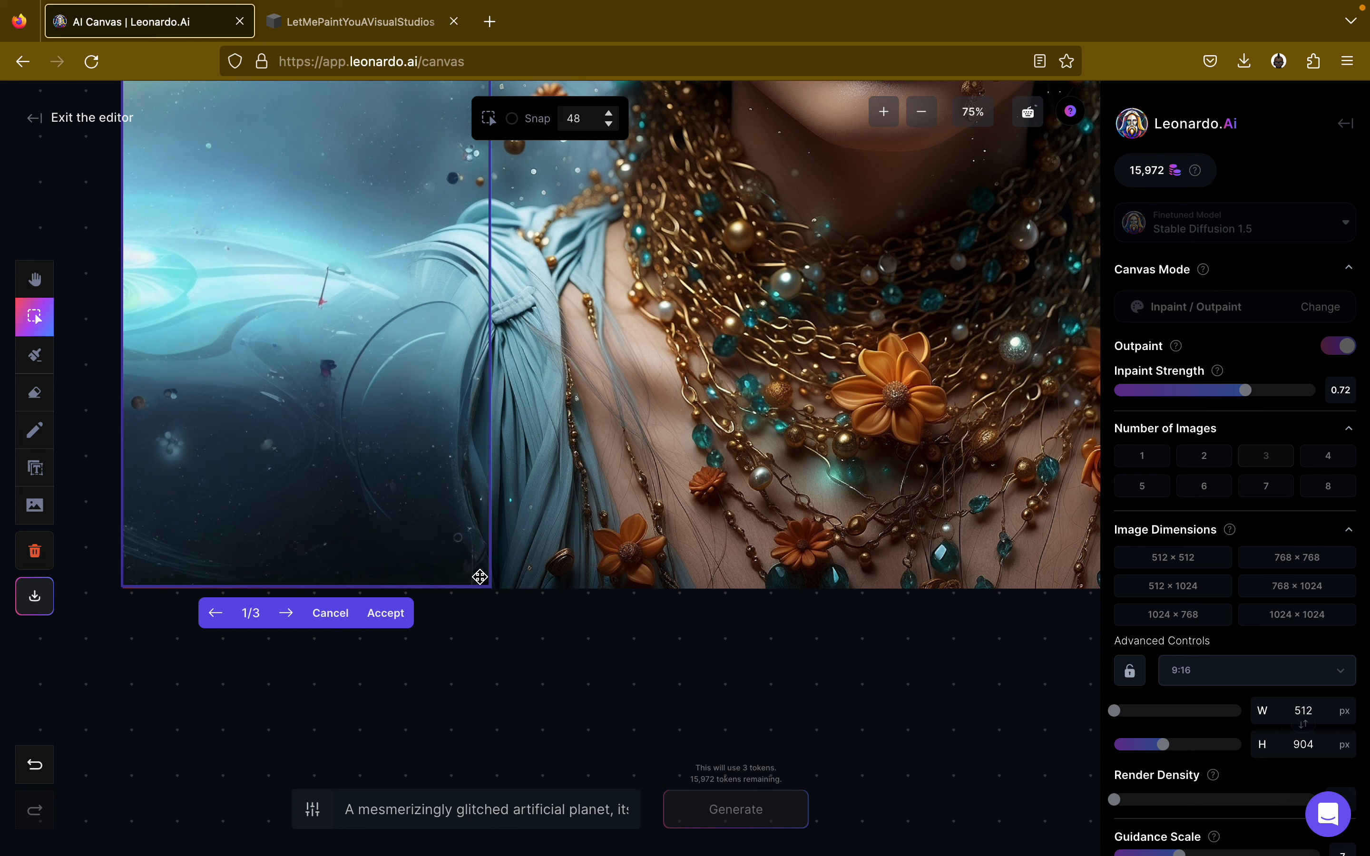
Review the three variants for the lower left area and accept the third one.
scroll(514, 670, "up", 5)
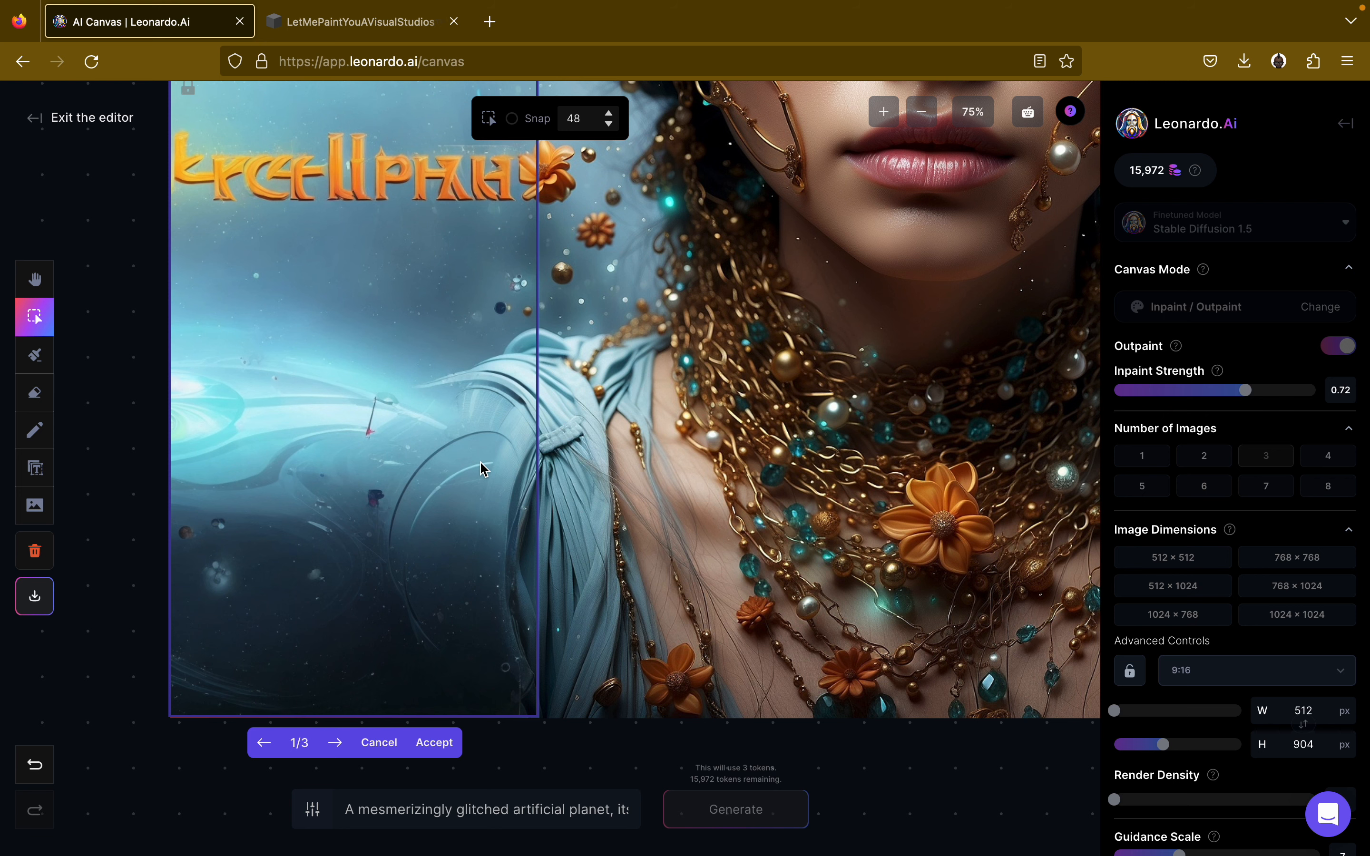
scroll(481, 469, "up", 2)
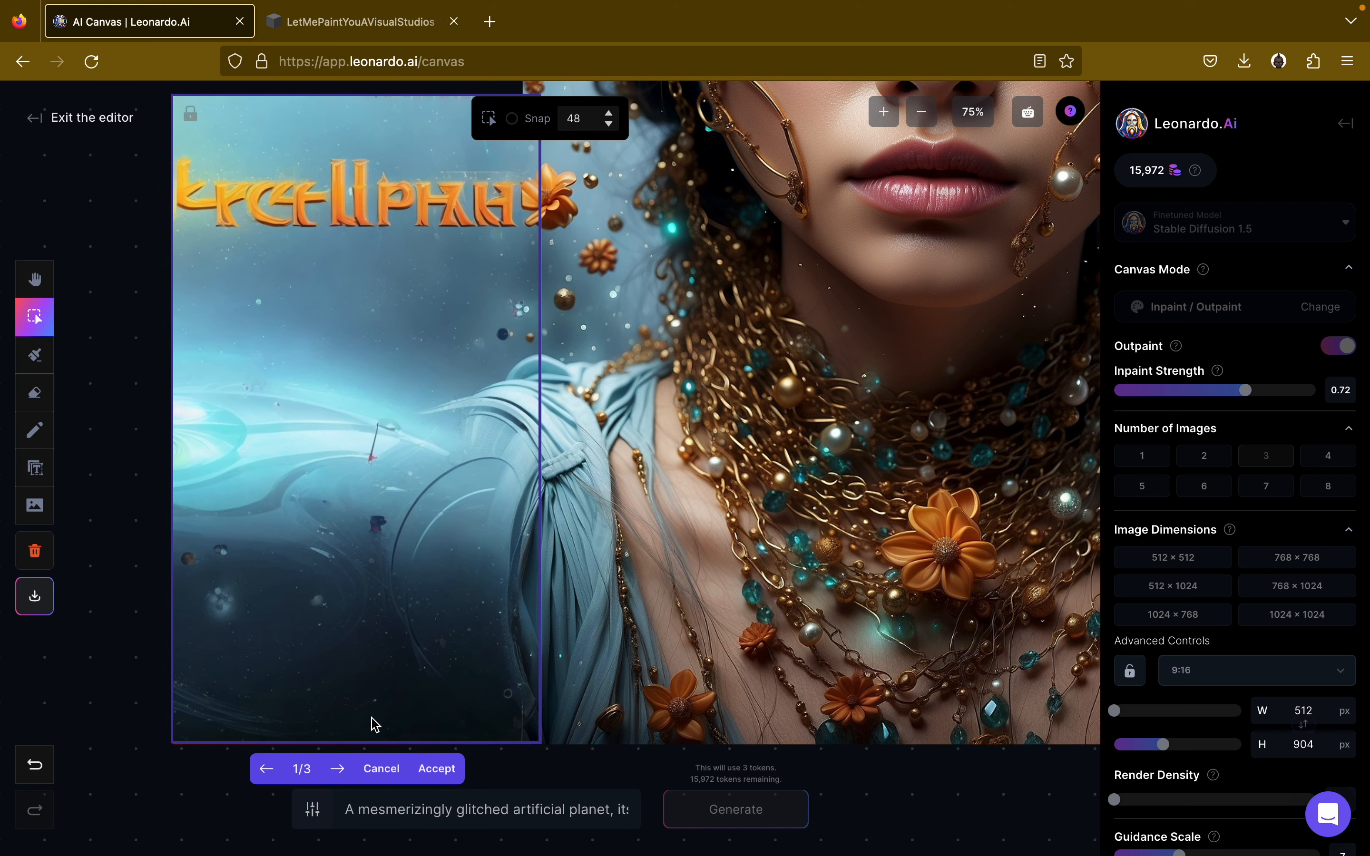
left_click(337, 768)
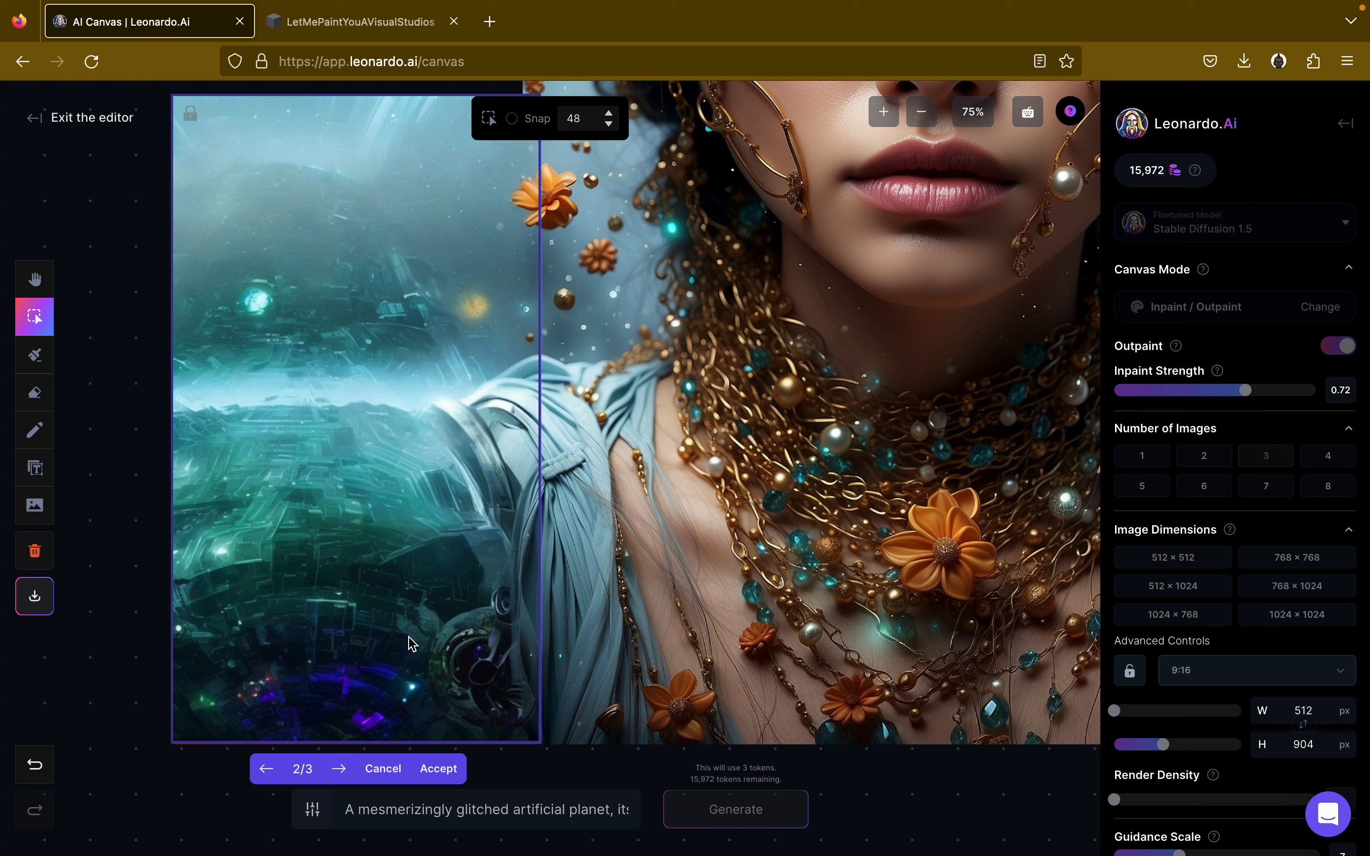
left_click(340, 768)
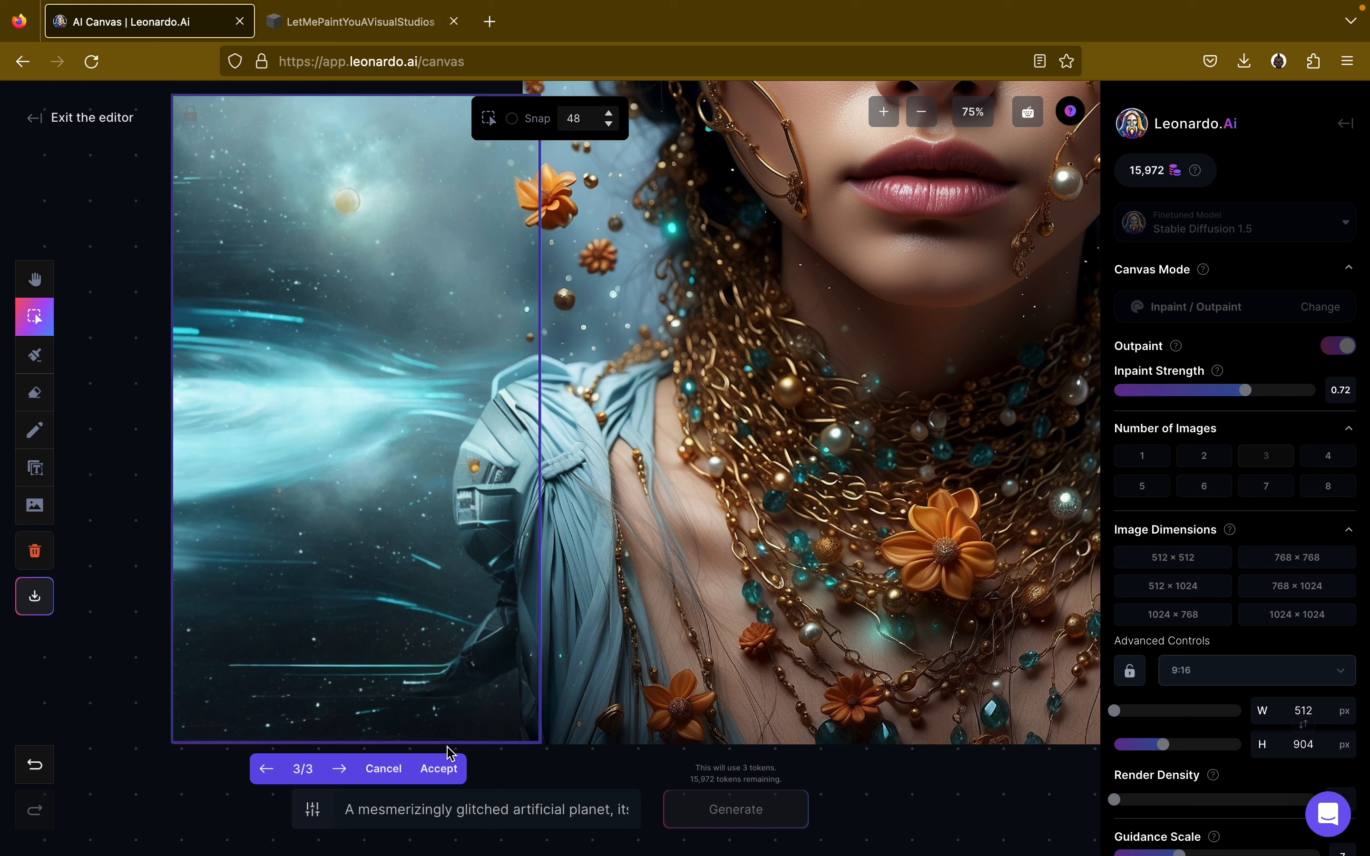
left_click(441, 769)
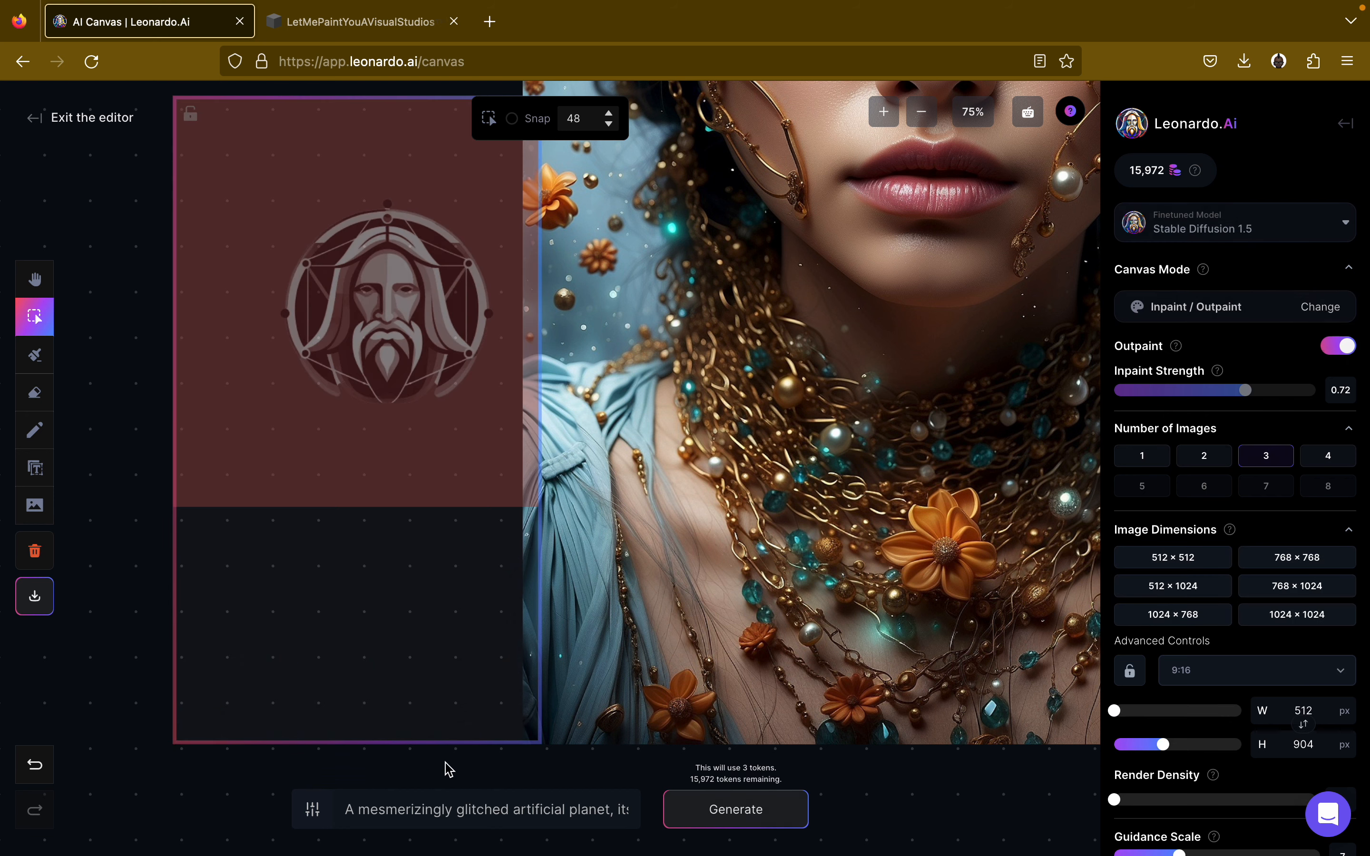
Move the generation frame to the empty area beside the portrait's upper left edge, overlapping that edge and resting on the lower left fill.
left_click_drag(488, 600, 421, 487)
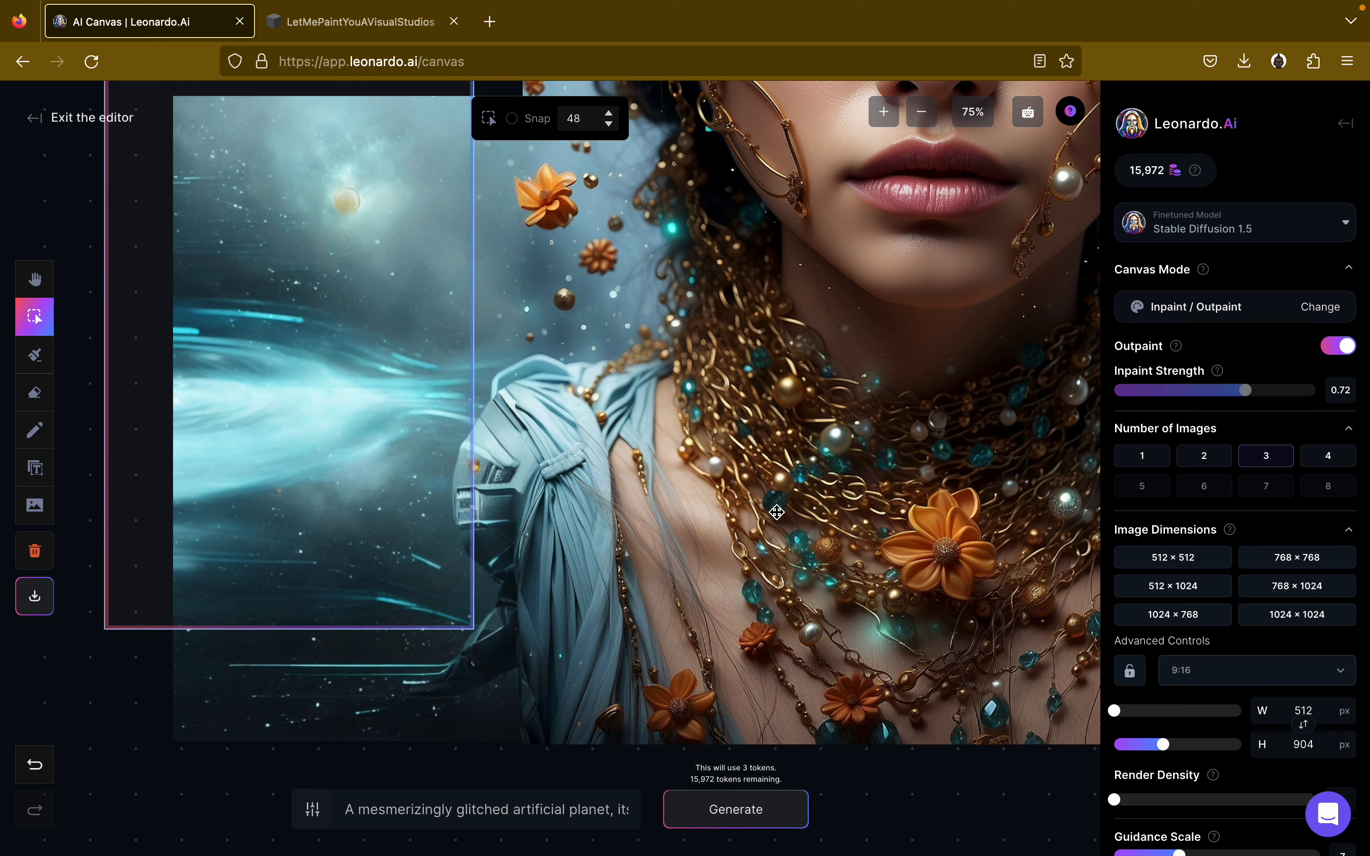
scroll(980, 297, "up", 10)
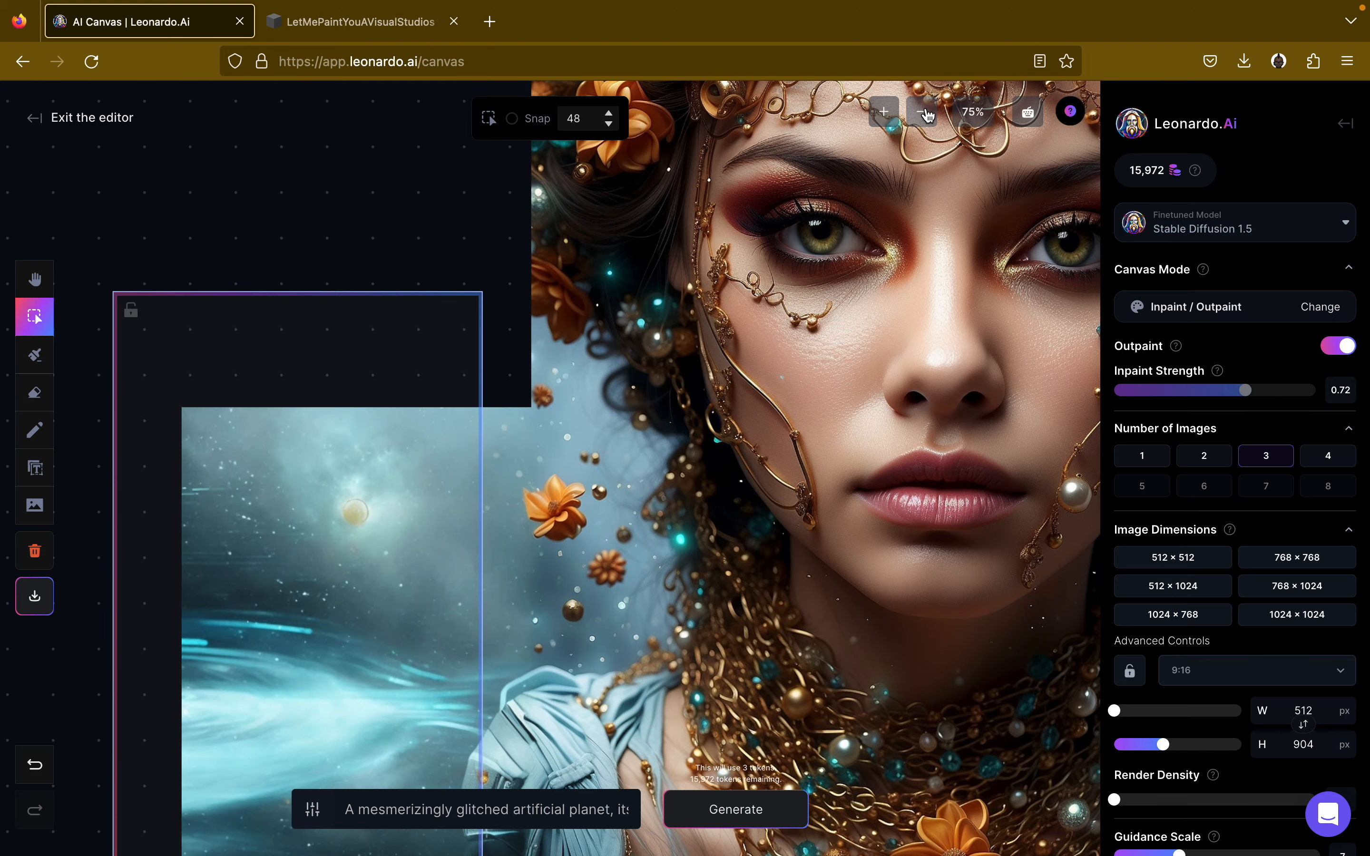
left_click(924, 112)
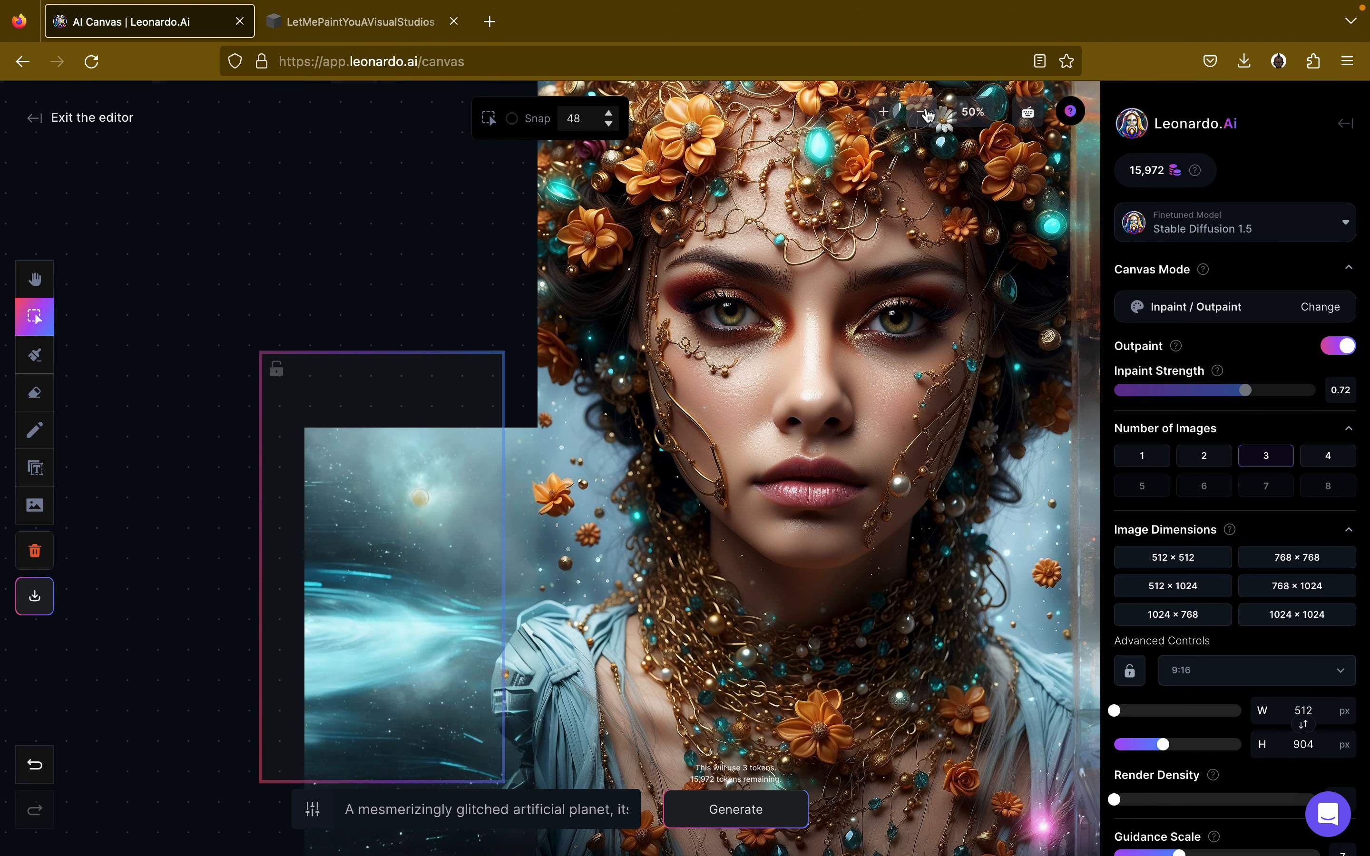
scroll(914, 286, "down", 2)
scroll(914, 286, "right", 1)
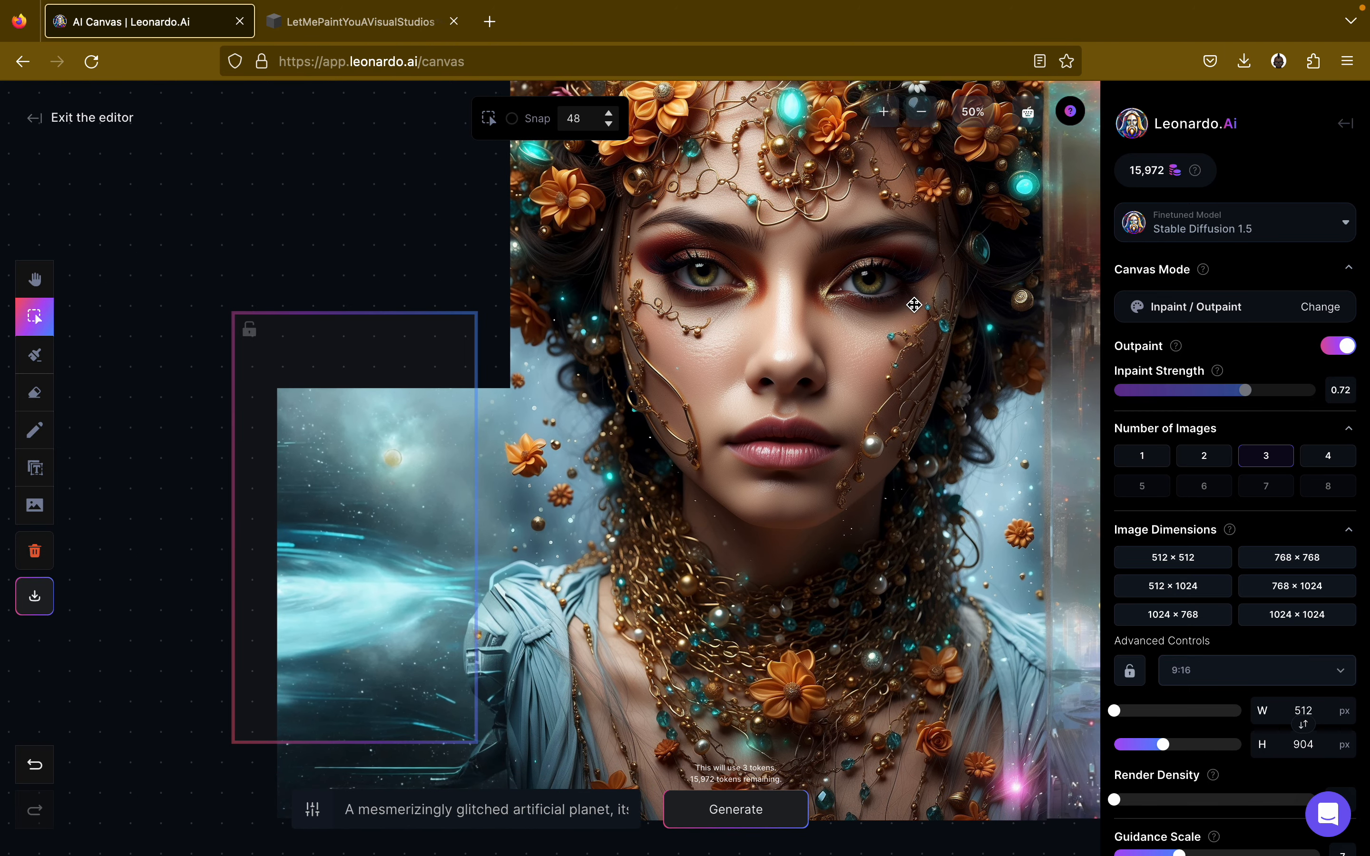
scroll(914, 305, "up", 3)
scroll(914, 305, "right", 1)
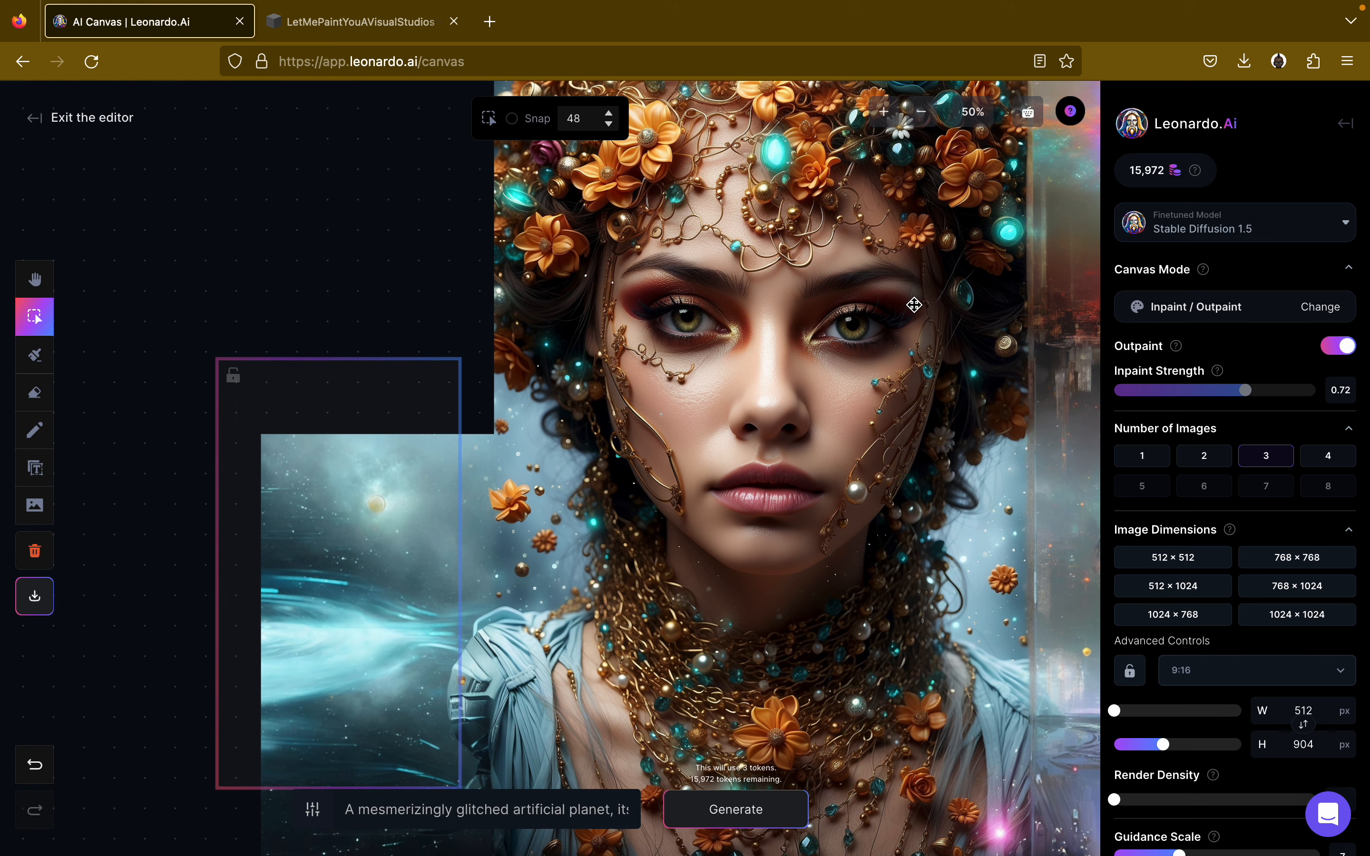
scroll(914, 306, "up", 1)
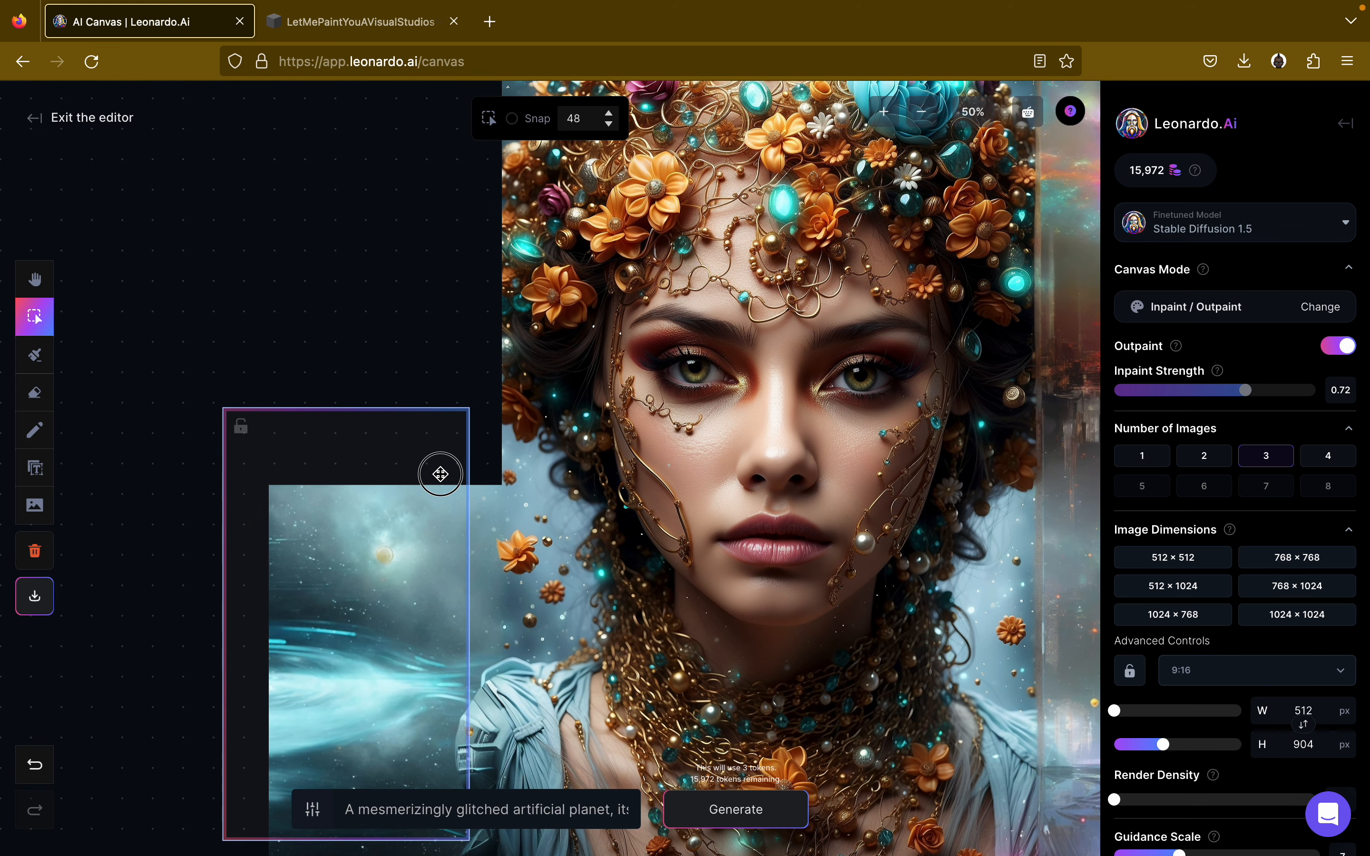
left_click_drag(441, 473, 486, 121)
scroll(601, 285, "up", 5)
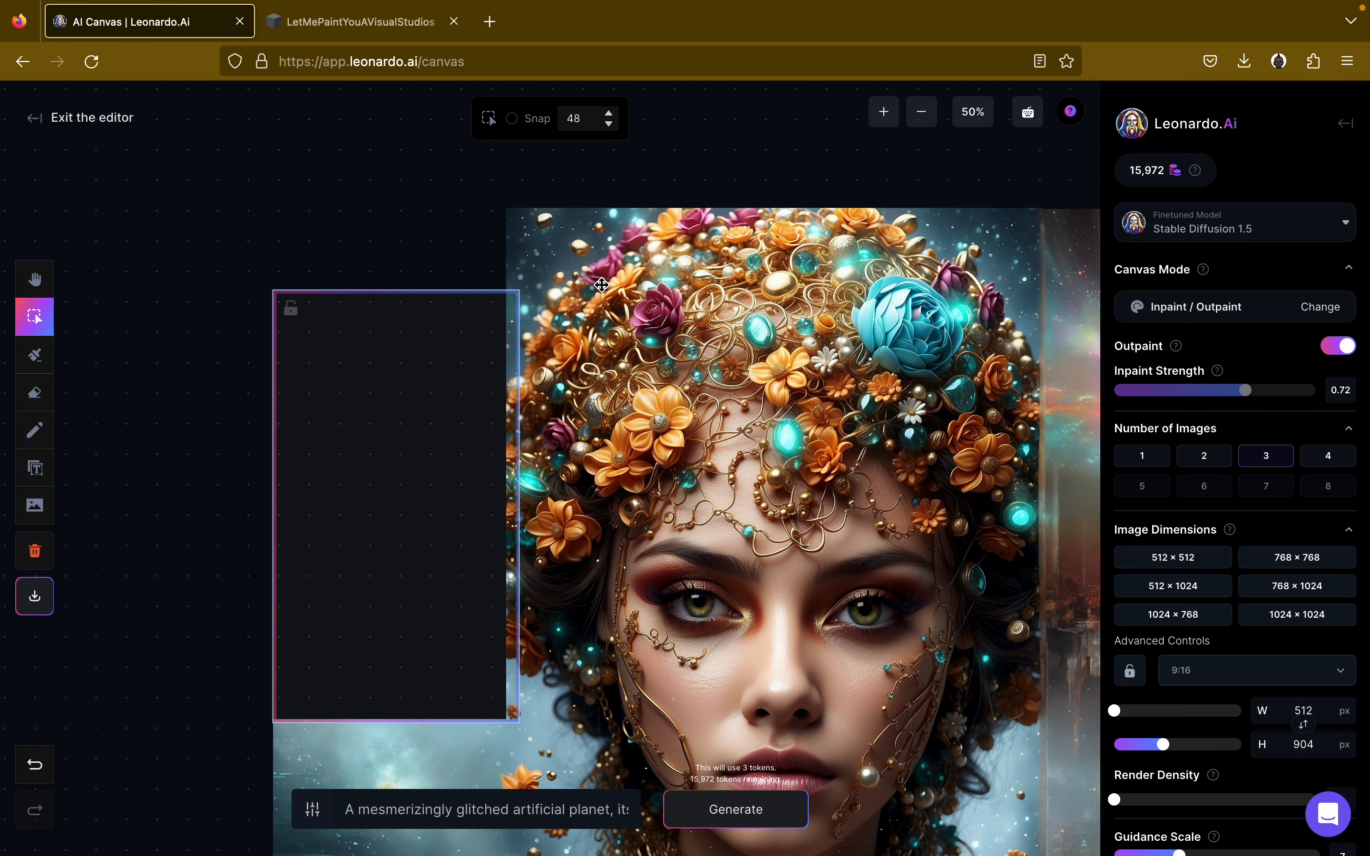
Generate three outpaint variants for the empty area beside the portrait's upper left edge.
scroll(601, 285, "down", 1)
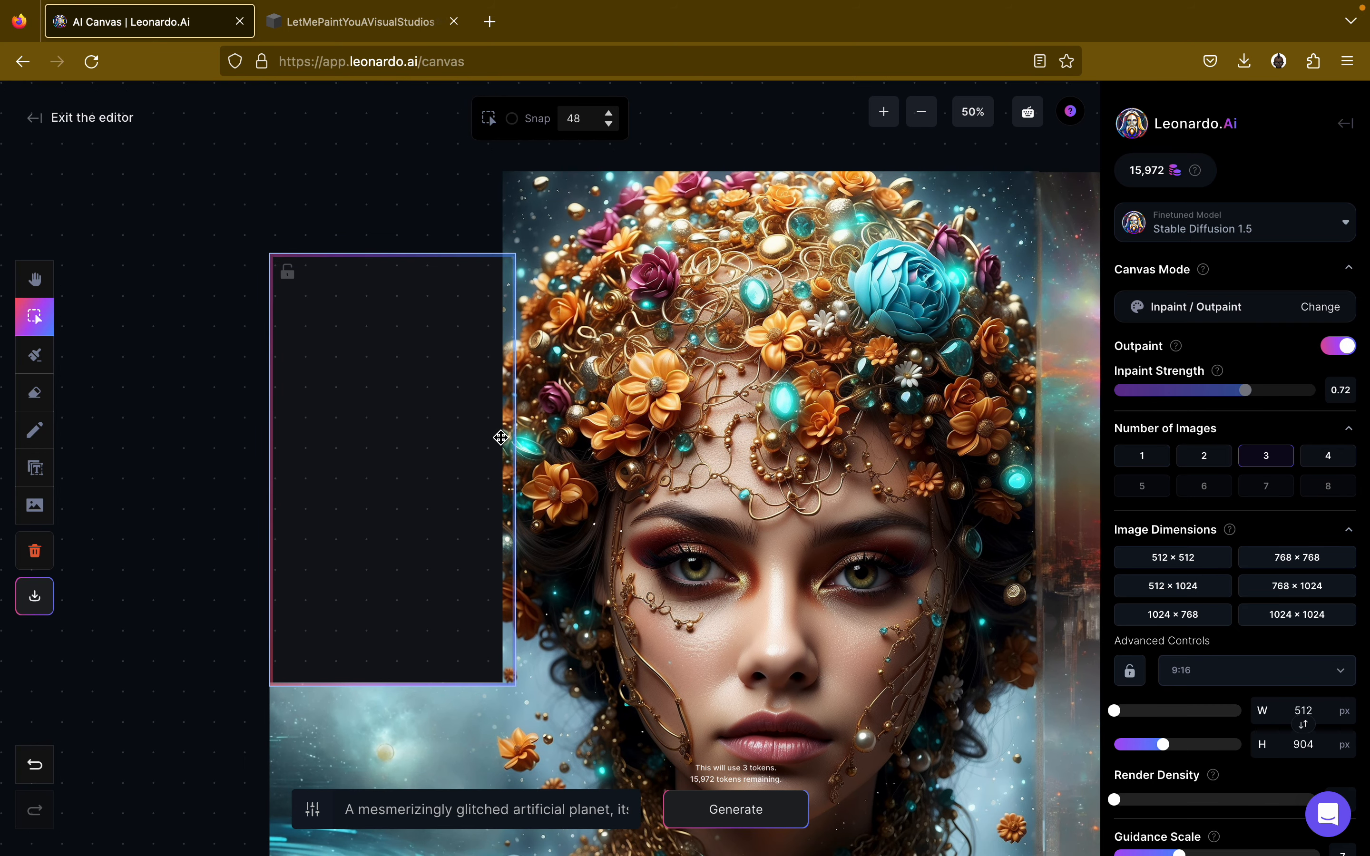
scroll(517, 462, "down", 3)
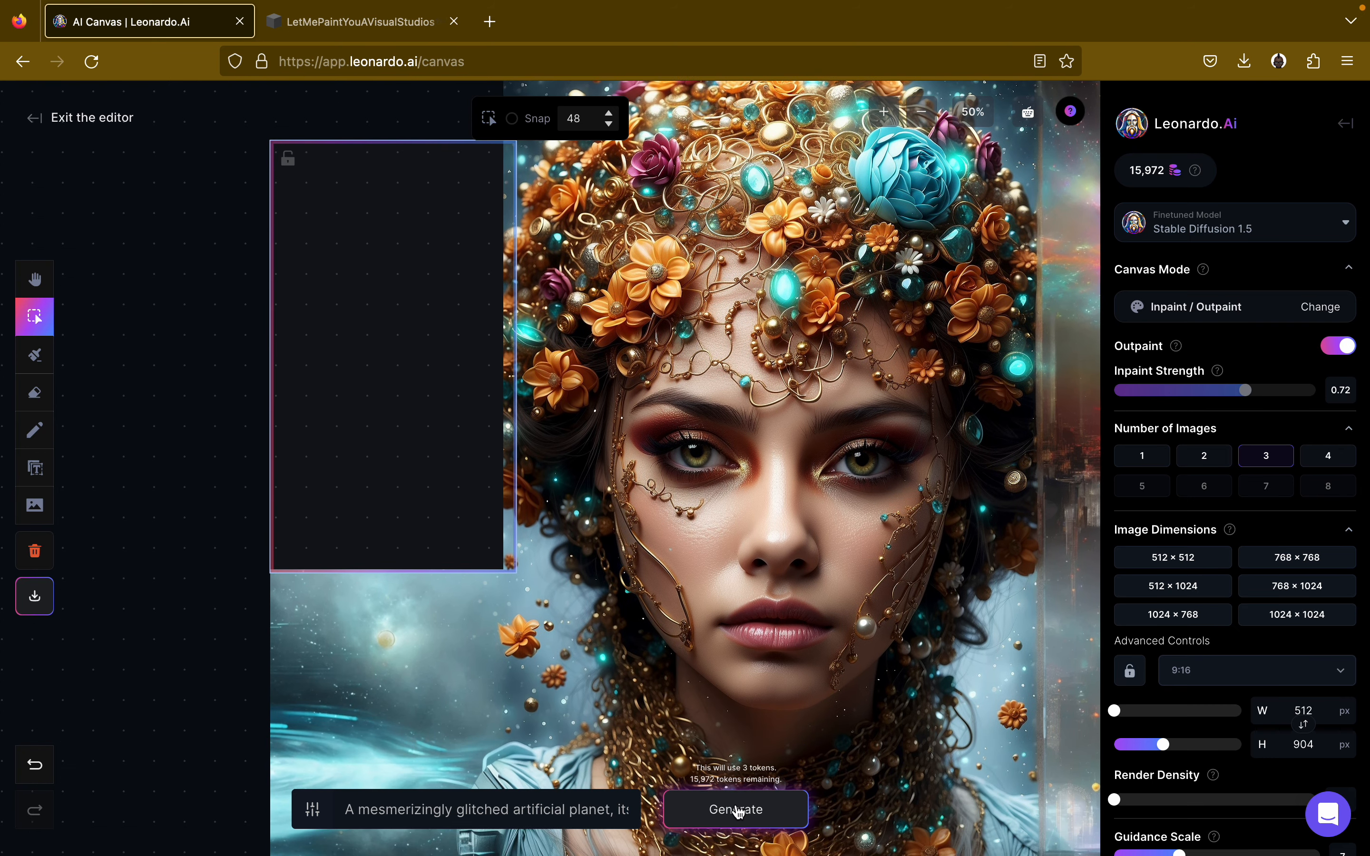
left_click(738, 809)
scroll(866, 468, "up", 2)
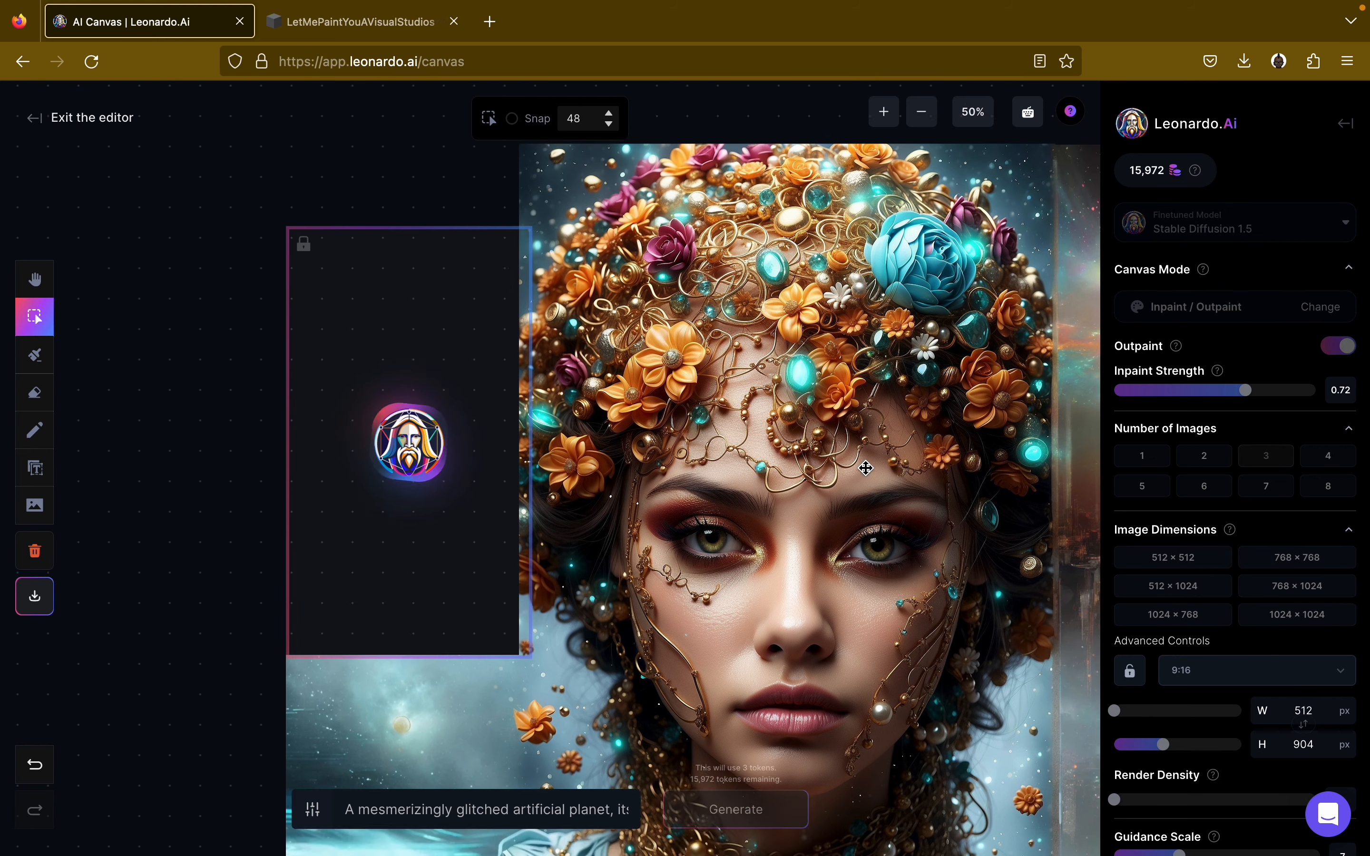
scroll(866, 468, "up", 1)
Examine the outpainted right side and its seam with the portrait while the upper left variants generate.
key("h")
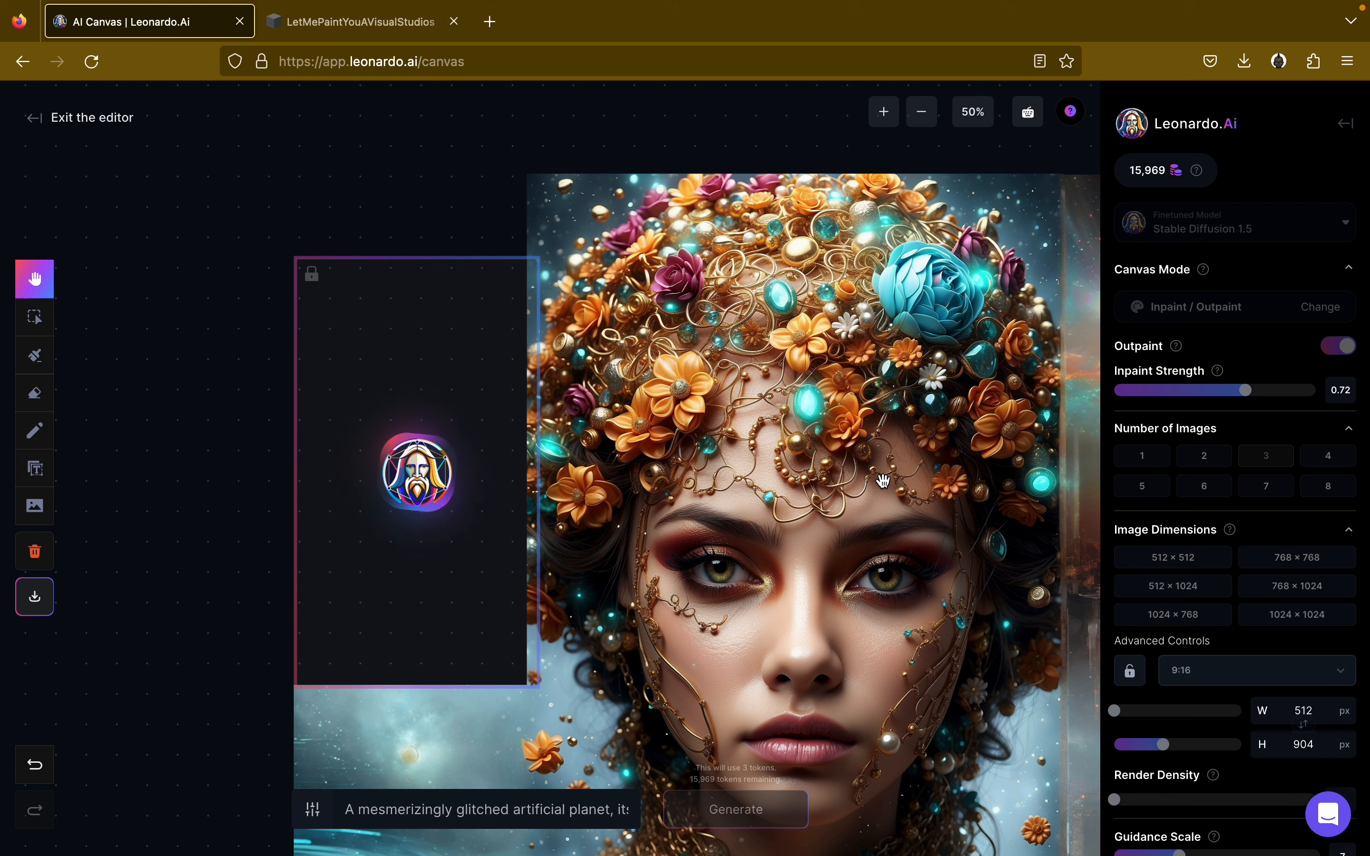
scroll(962, 485, "right", 2)
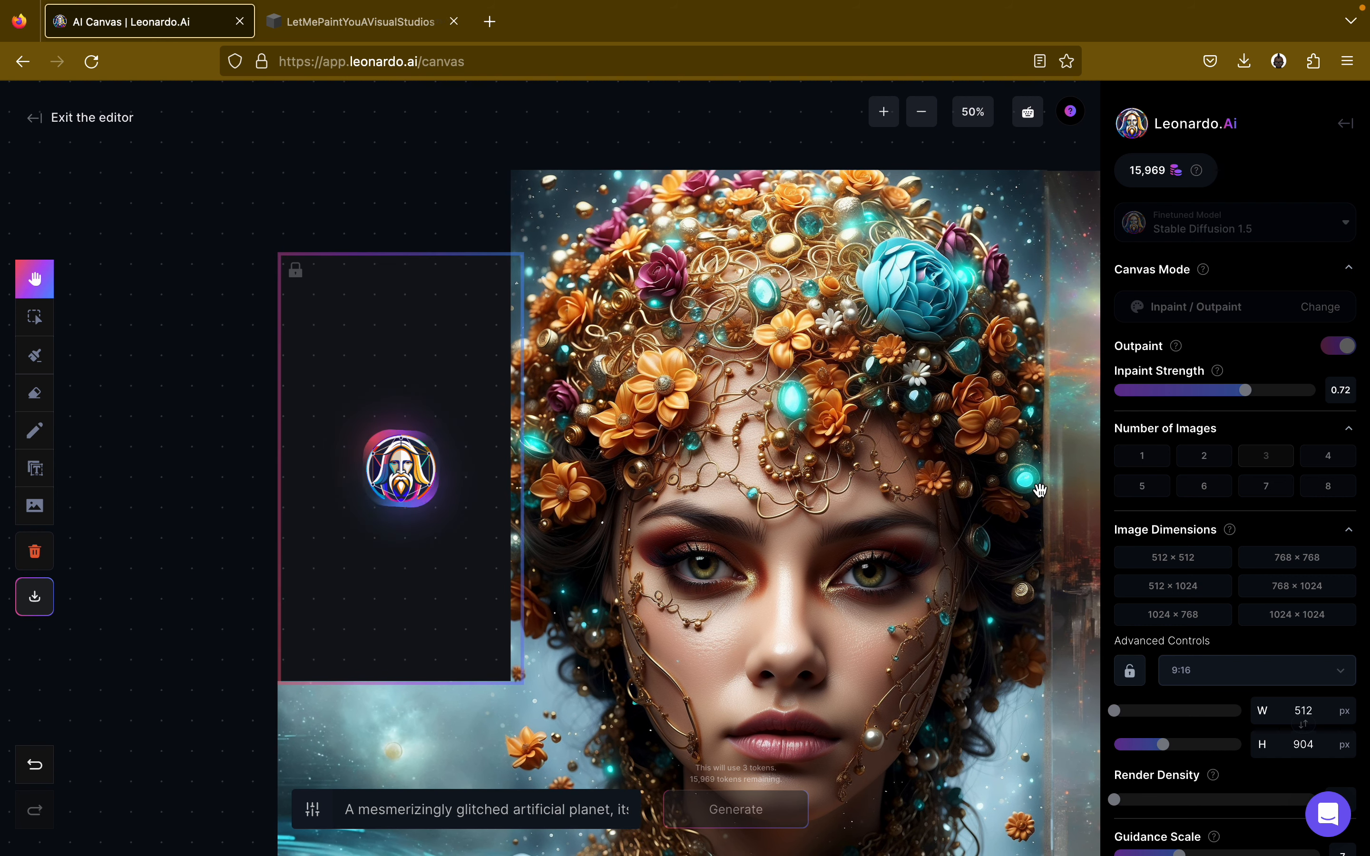
scroll(1013, 486, "right", 5)
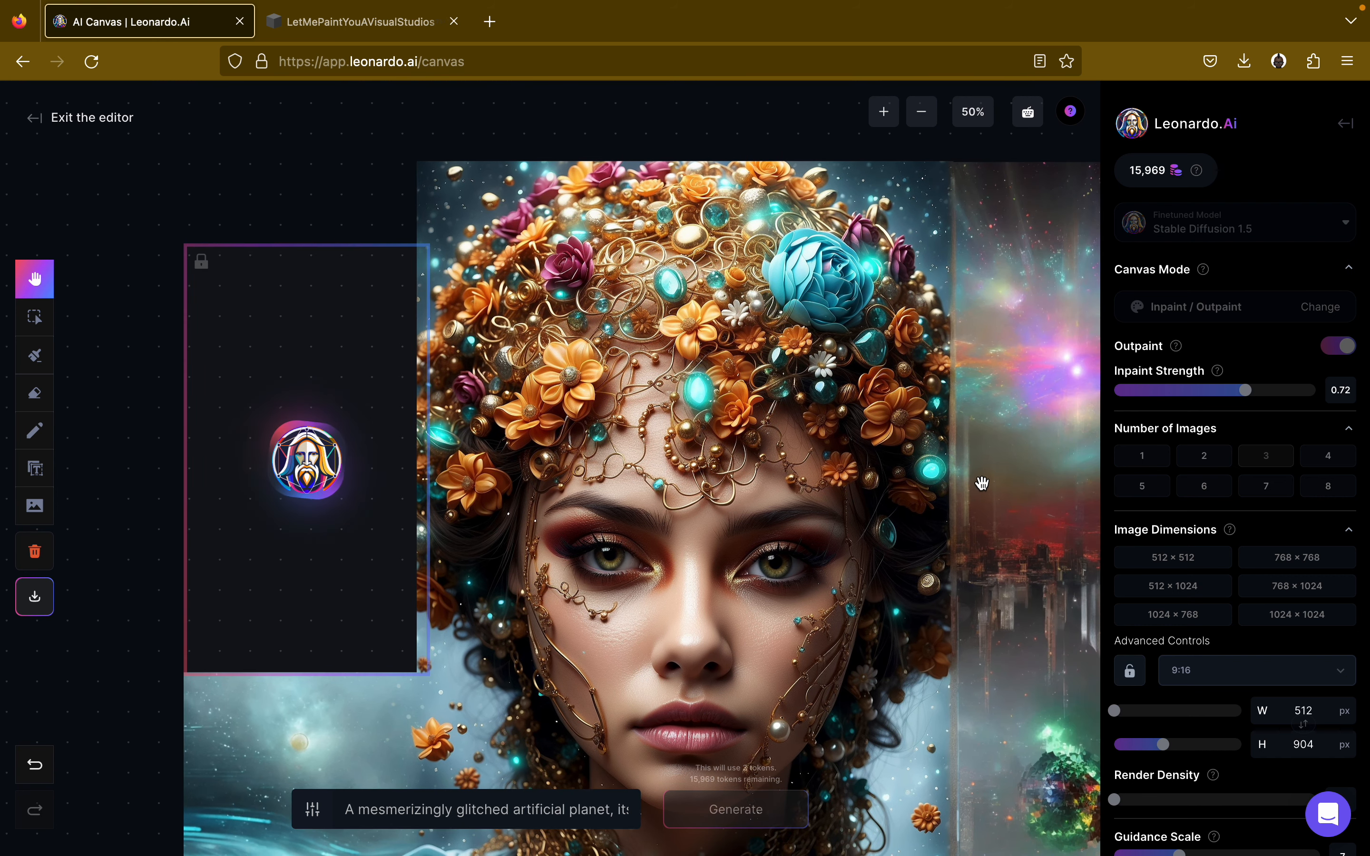
scroll(985, 488, "right", 3)
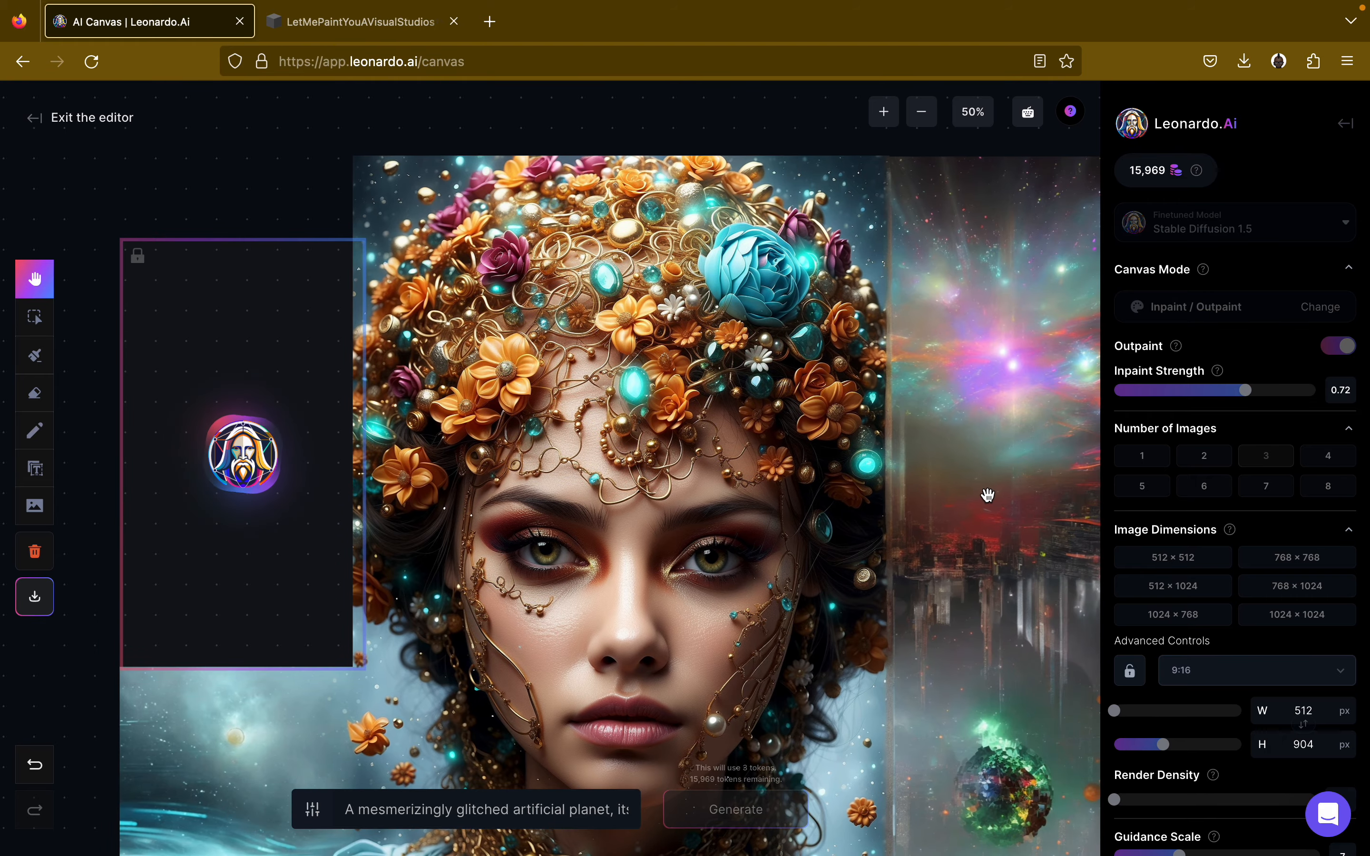
scroll(988, 496, "down", 4)
scroll(979, 407, "down", 3)
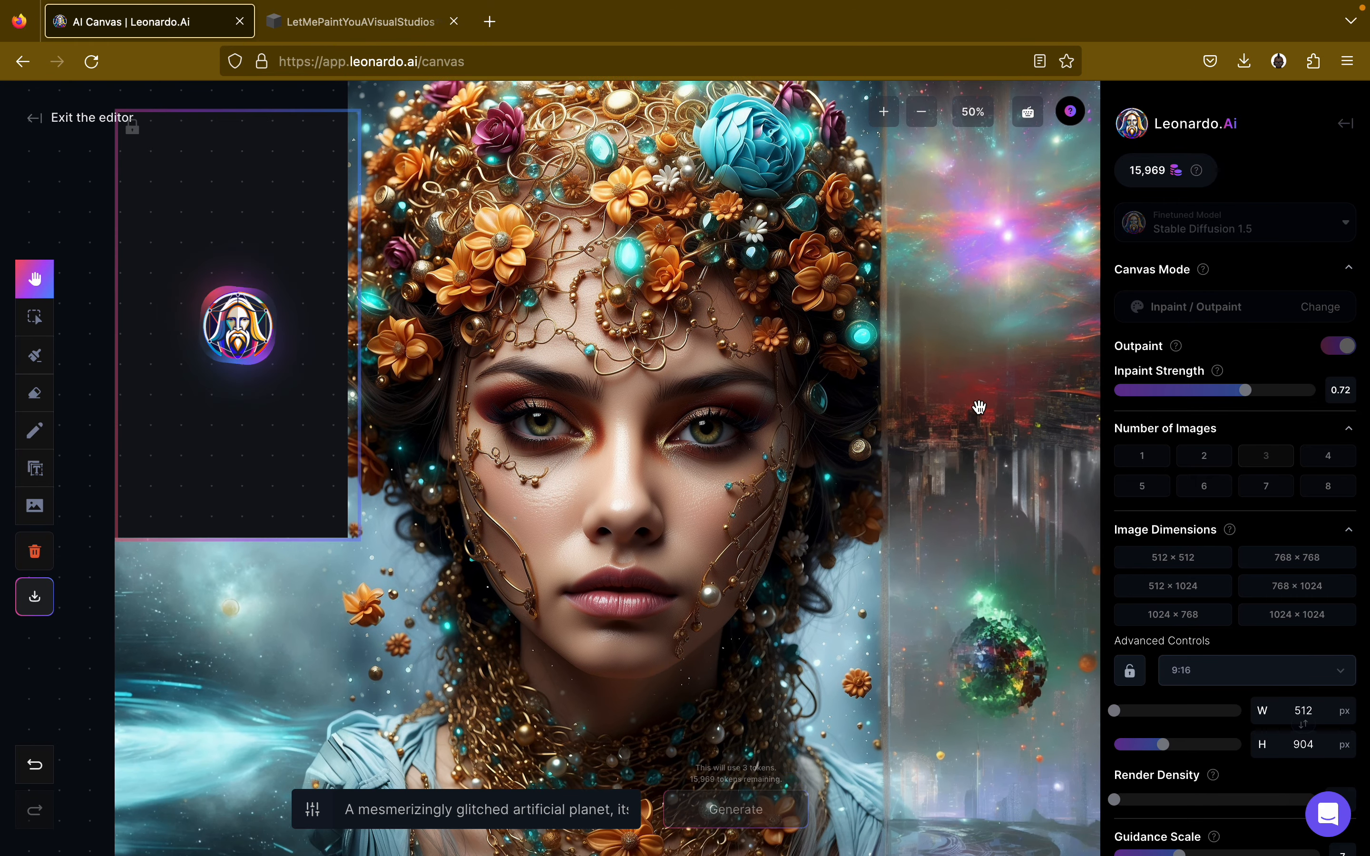
scroll(979, 407, "down", 1)
scroll(980, 407, "left", 2)
scroll(980, 406, "up", 2)
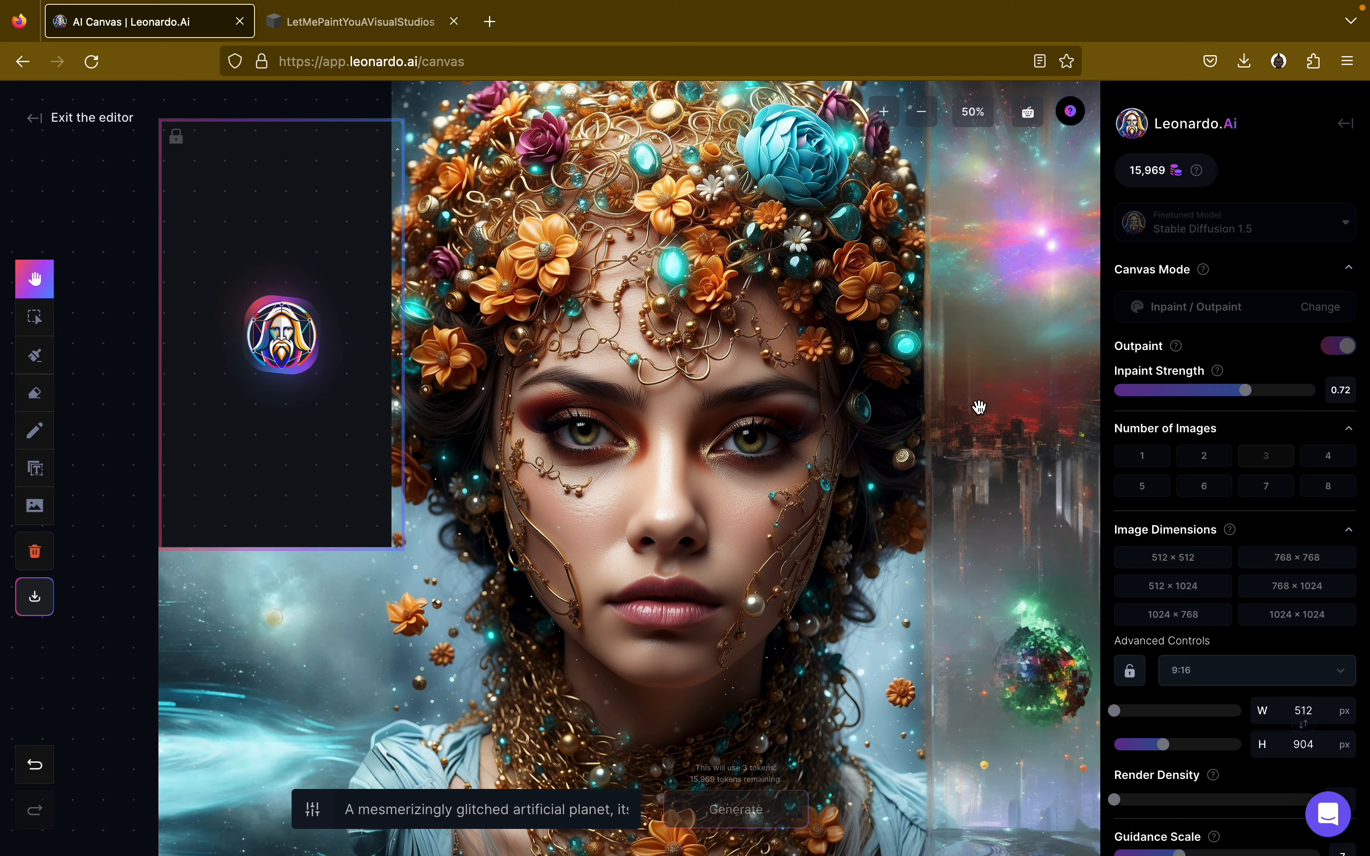
scroll(980, 407, "up", 2)
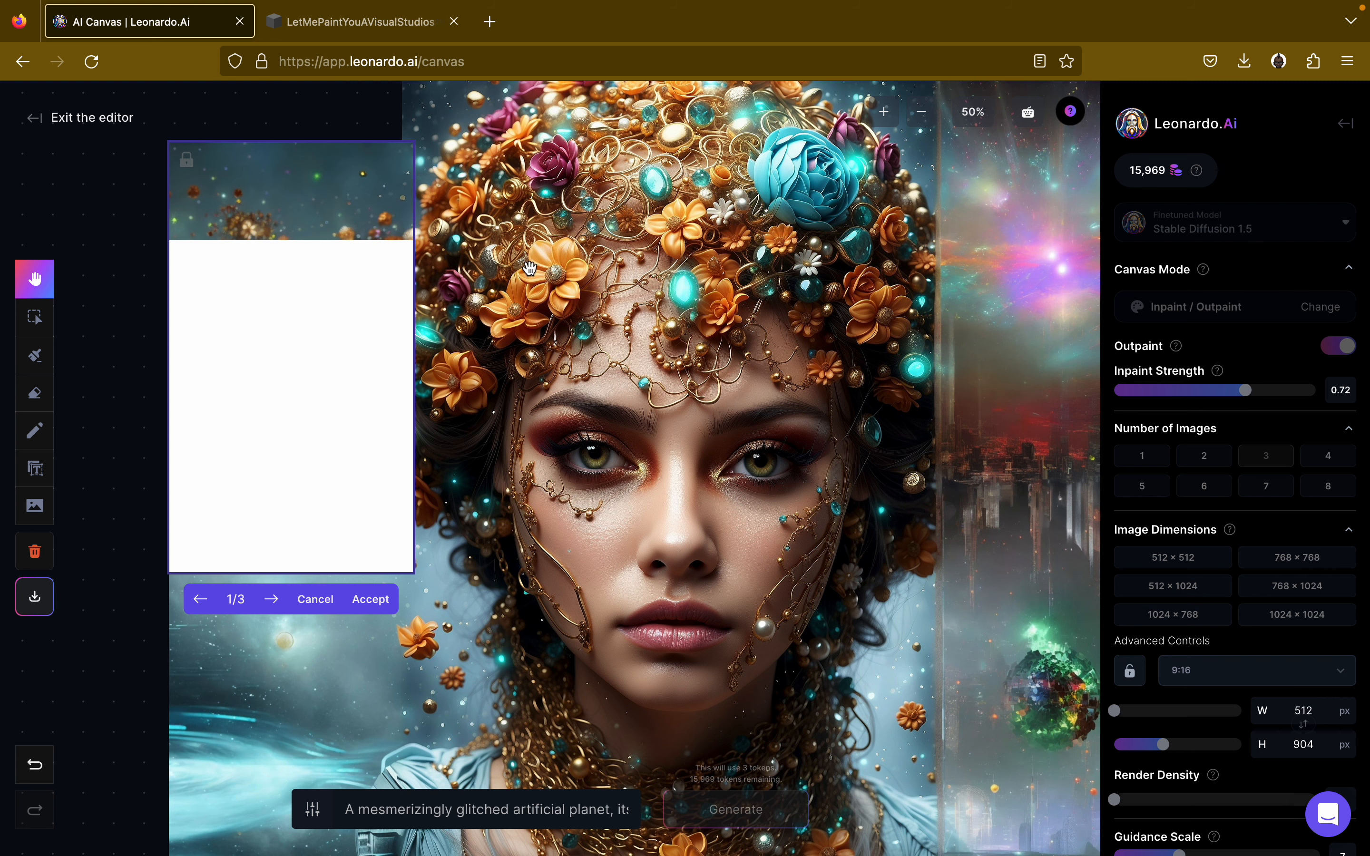
scroll(515, 254, "left", 2)
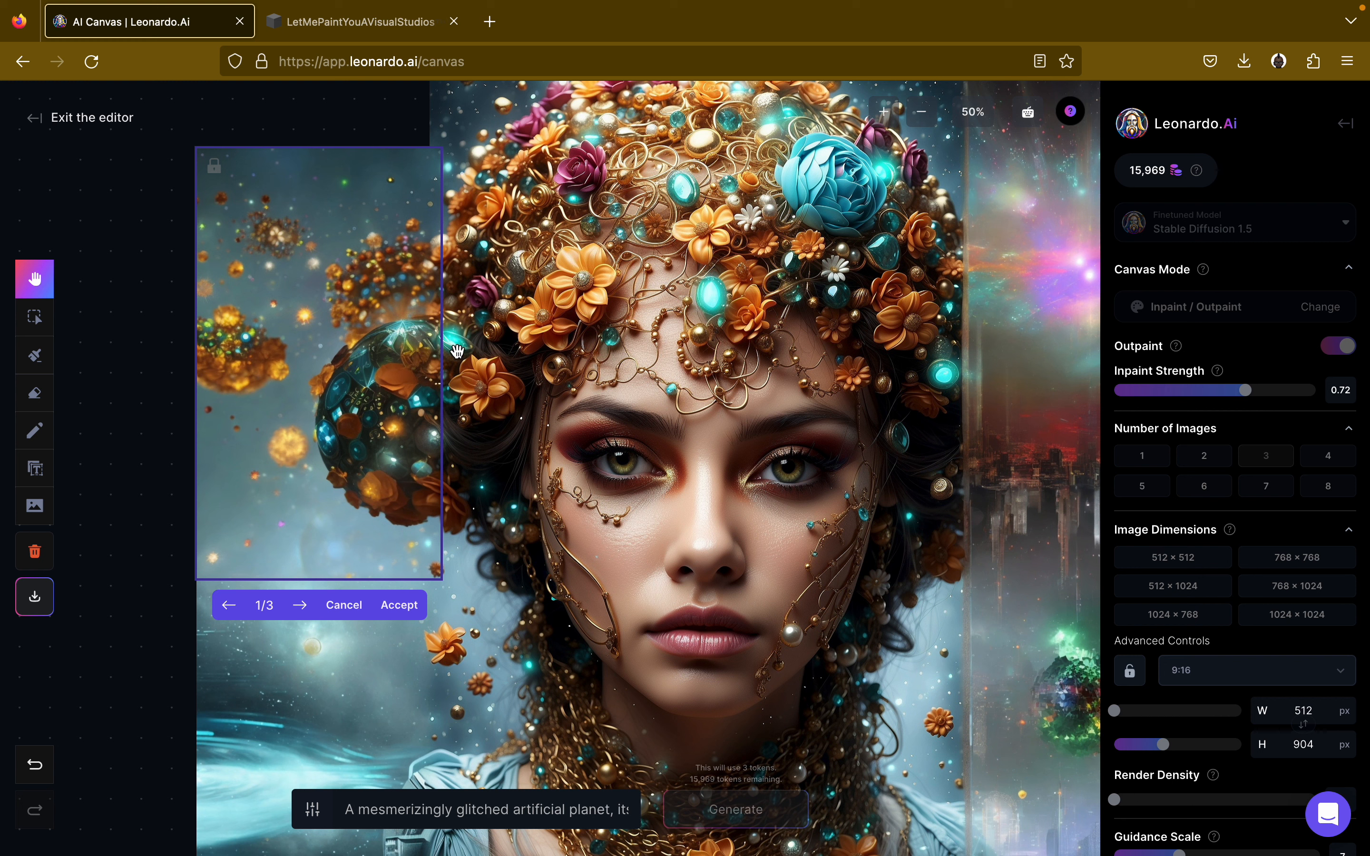
Review the three variants for the upper left area and accept the third one.
left_click(301, 604)
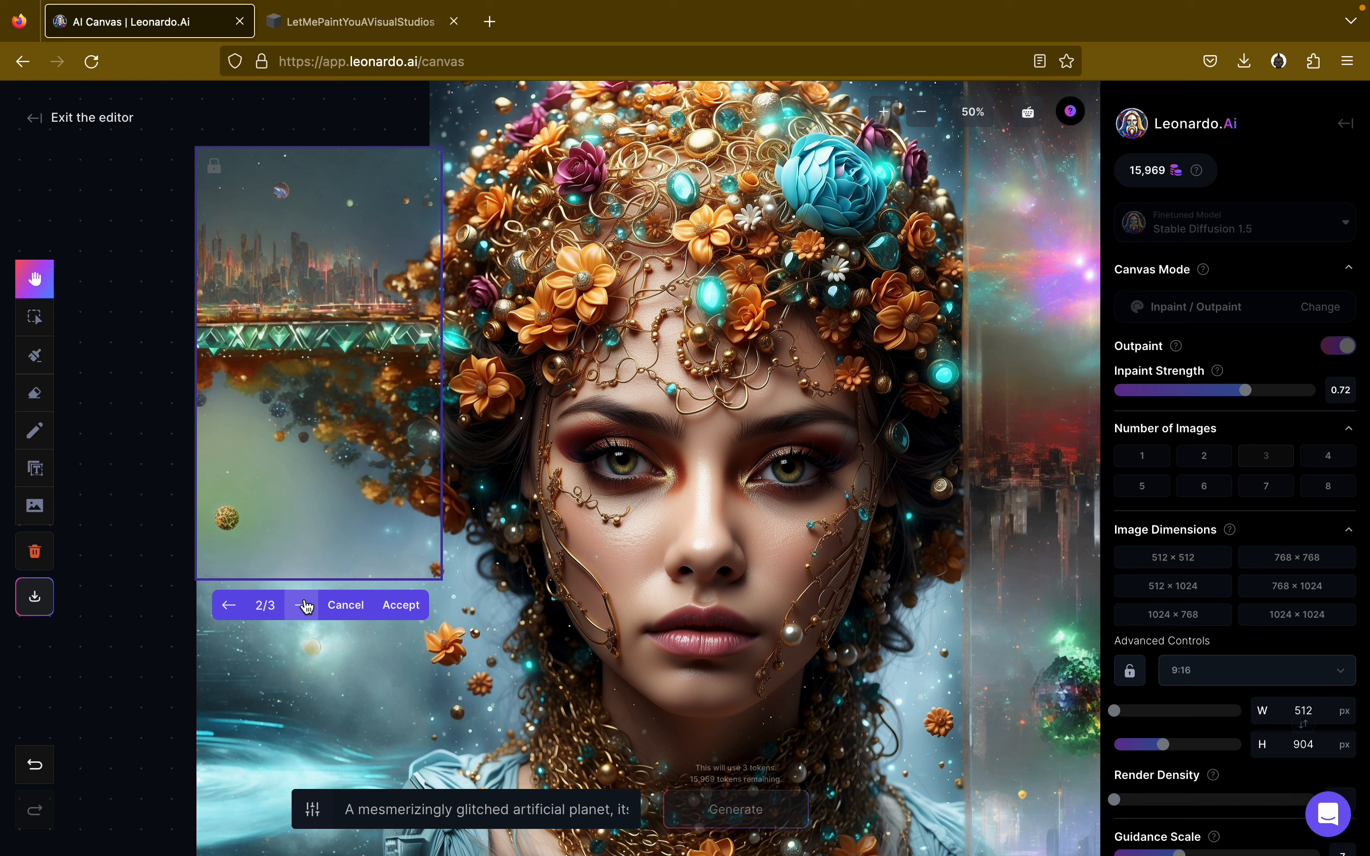
left_click(302, 605)
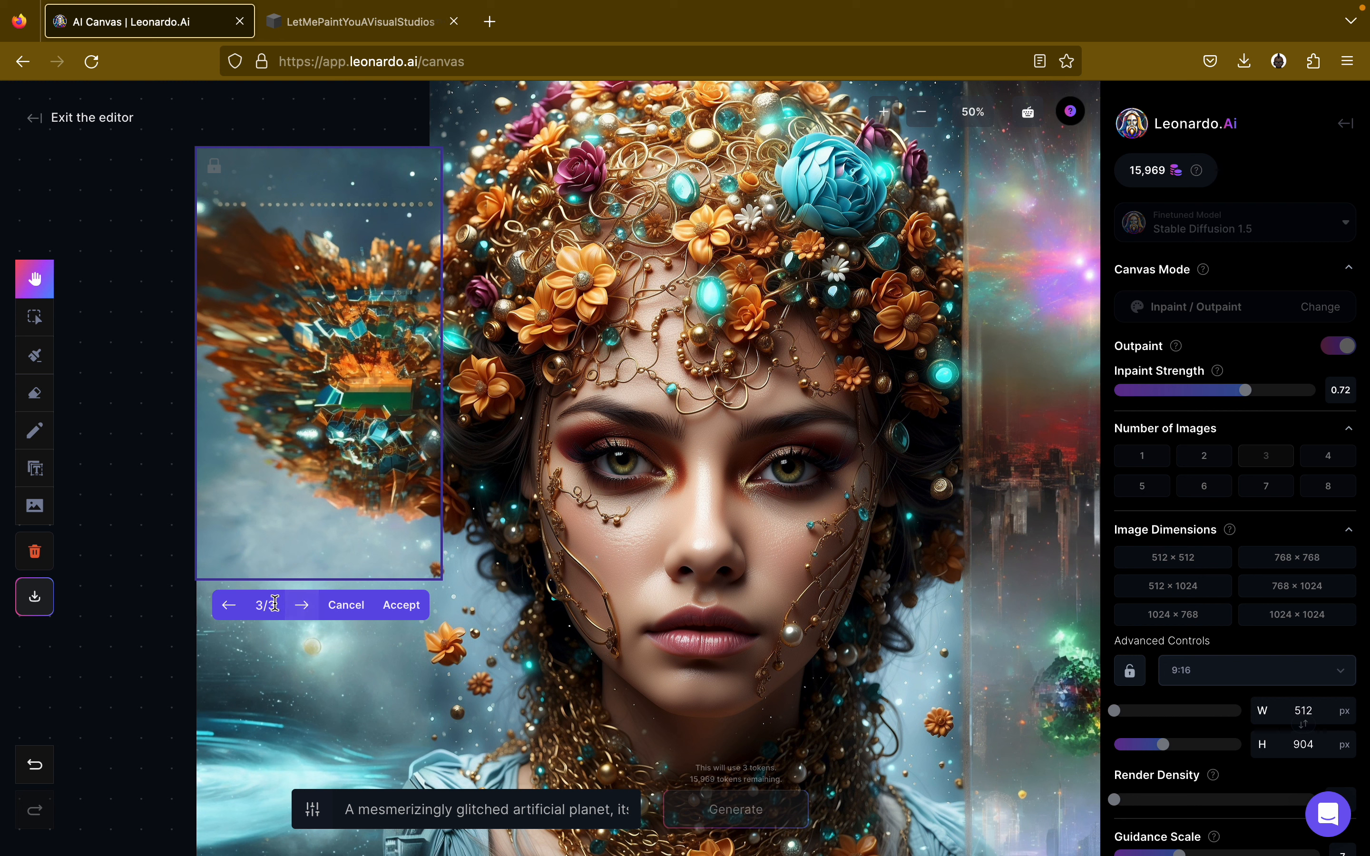
left_click(232, 609)
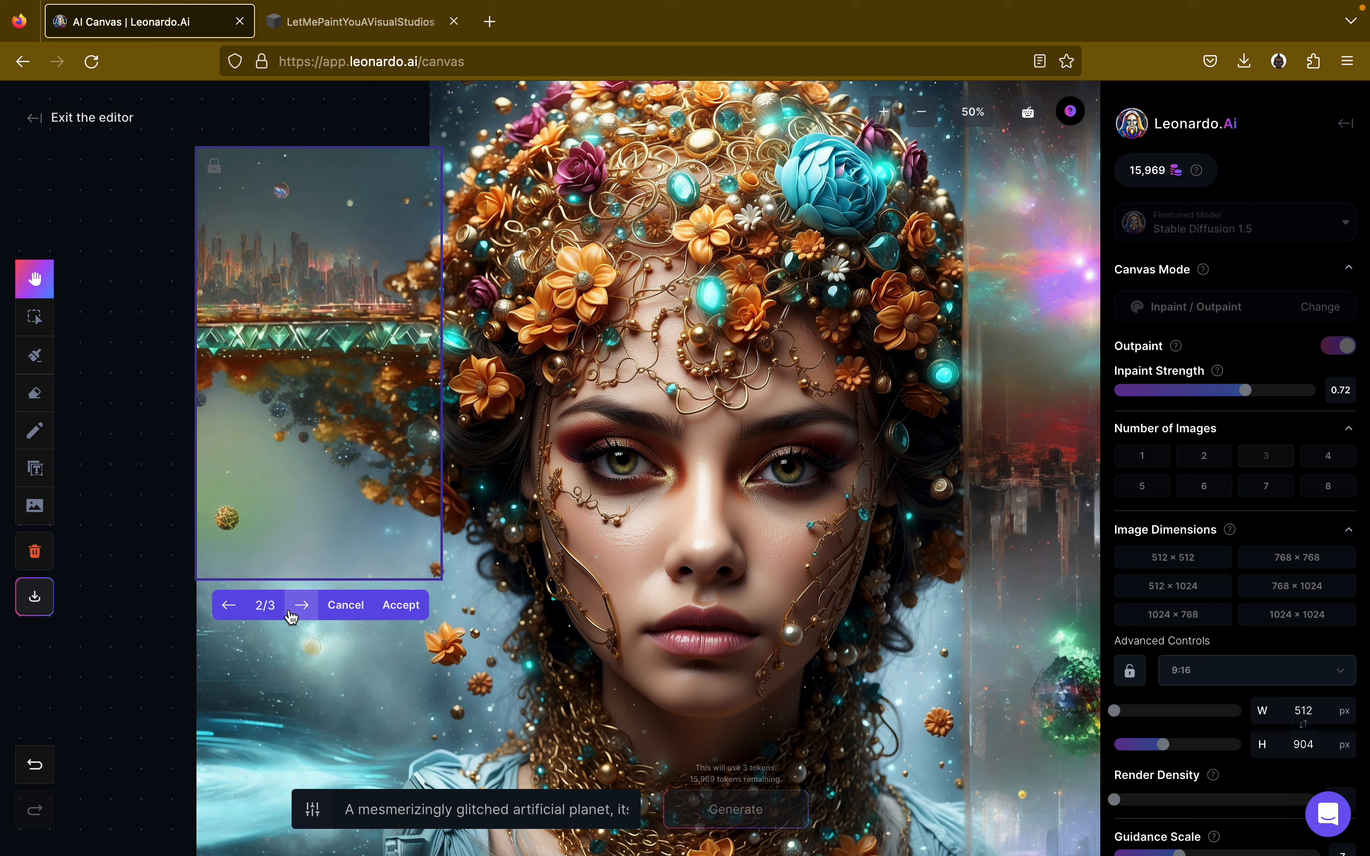
left_click(292, 614)
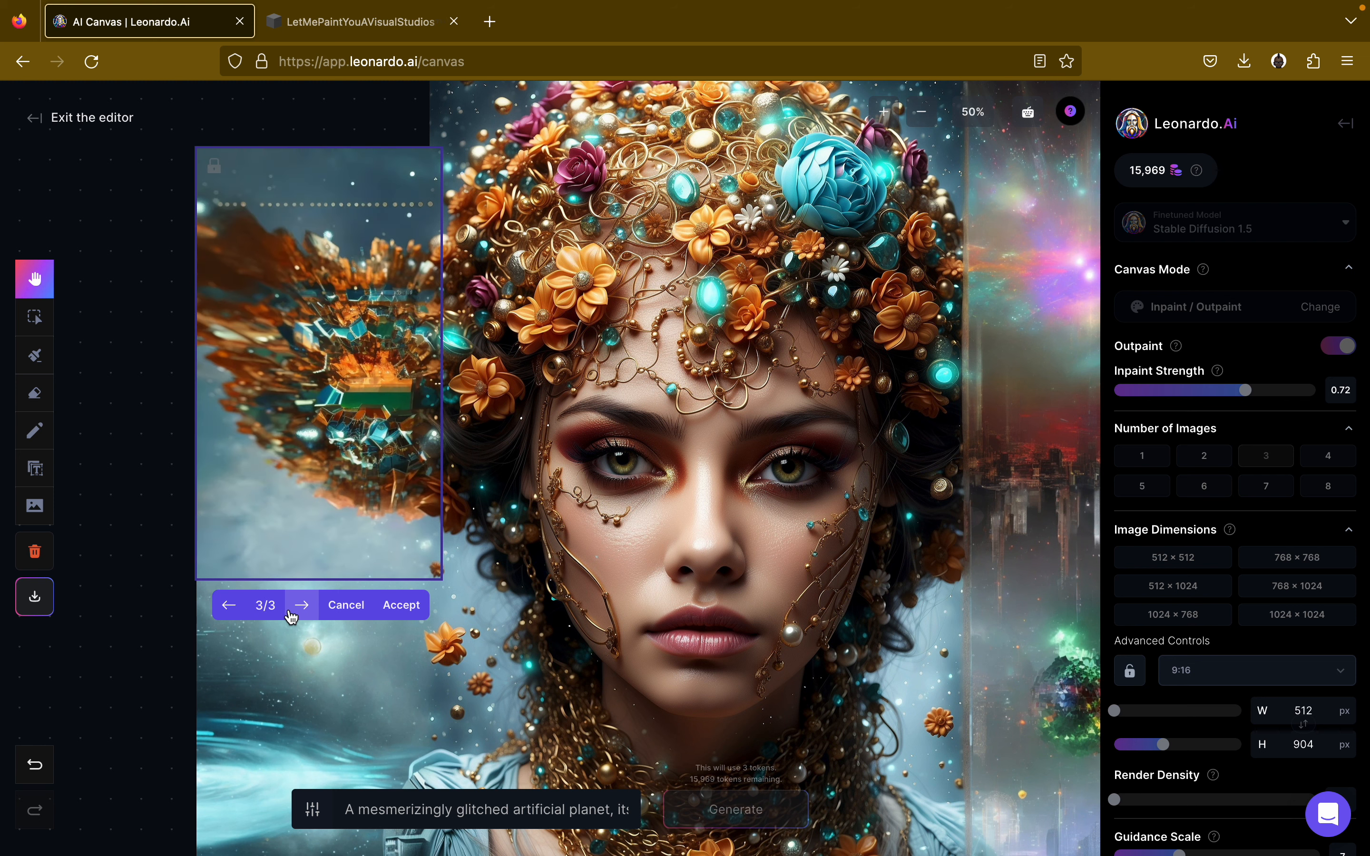
left_click(390, 608)
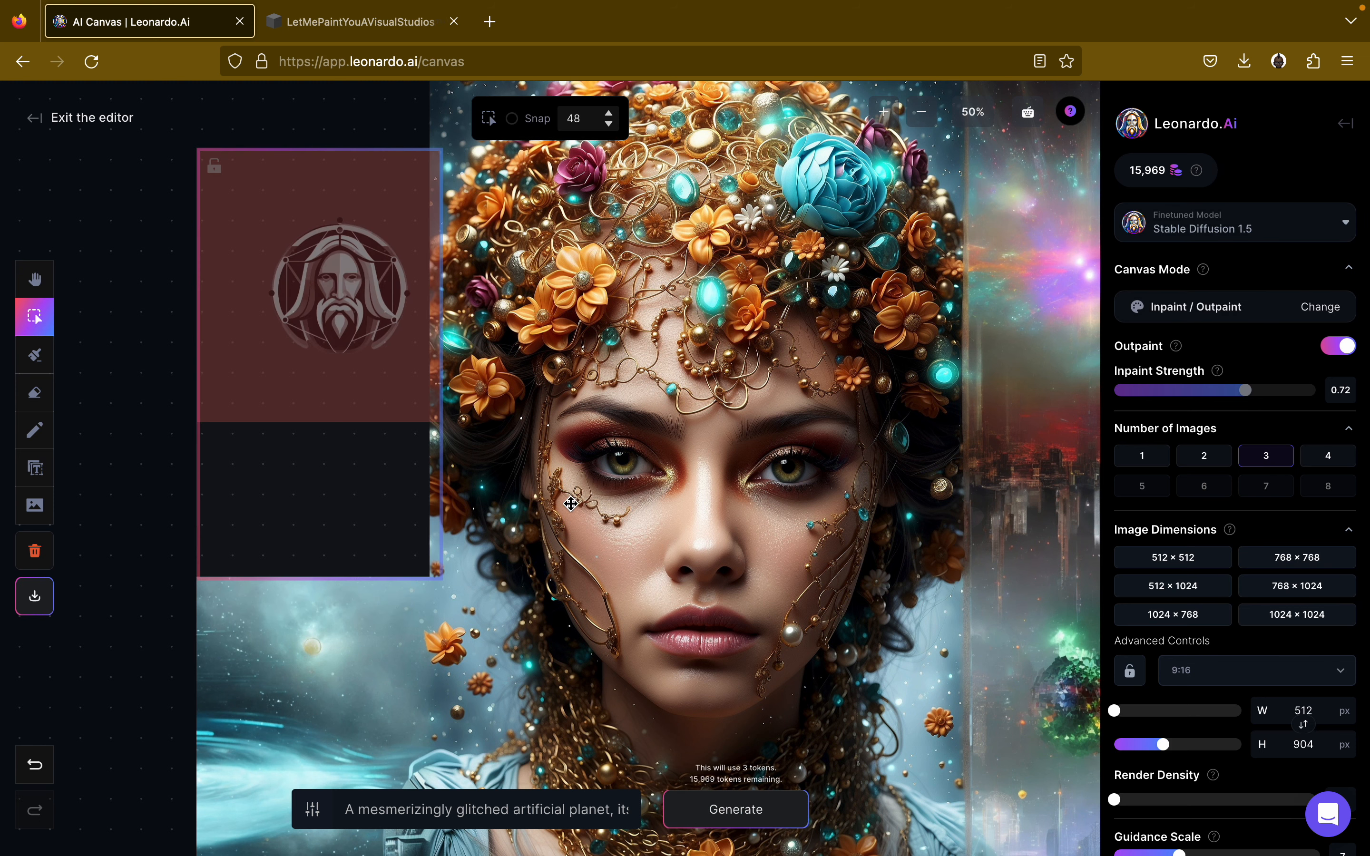
Move the generation frame up over the remaining top left gap so its top lines up with the portrait's upper edge.
scroll(571, 503, "up", 3)
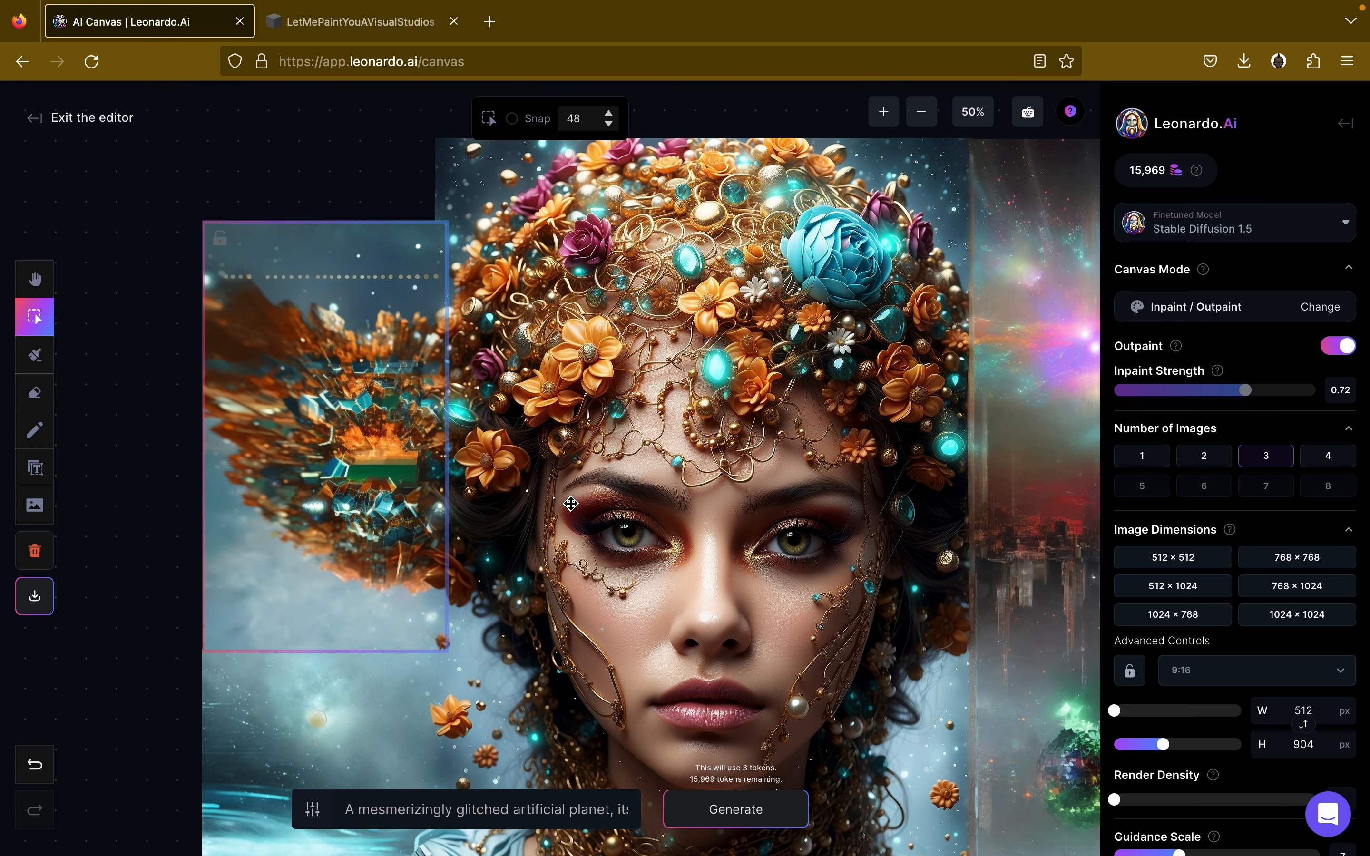
left_click_drag(392, 455, 390, 369)
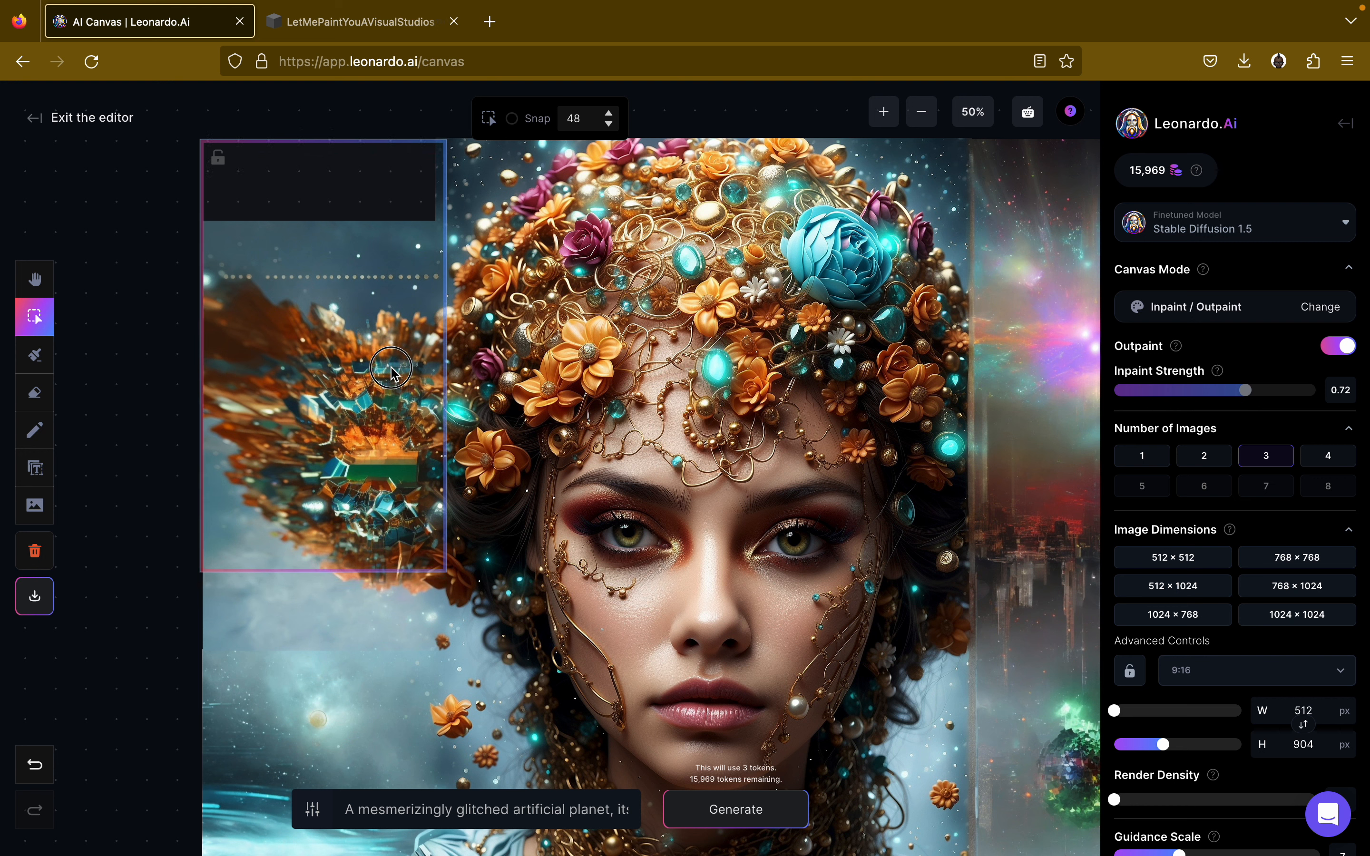
left_click_drag(391, 368, 391, 369)
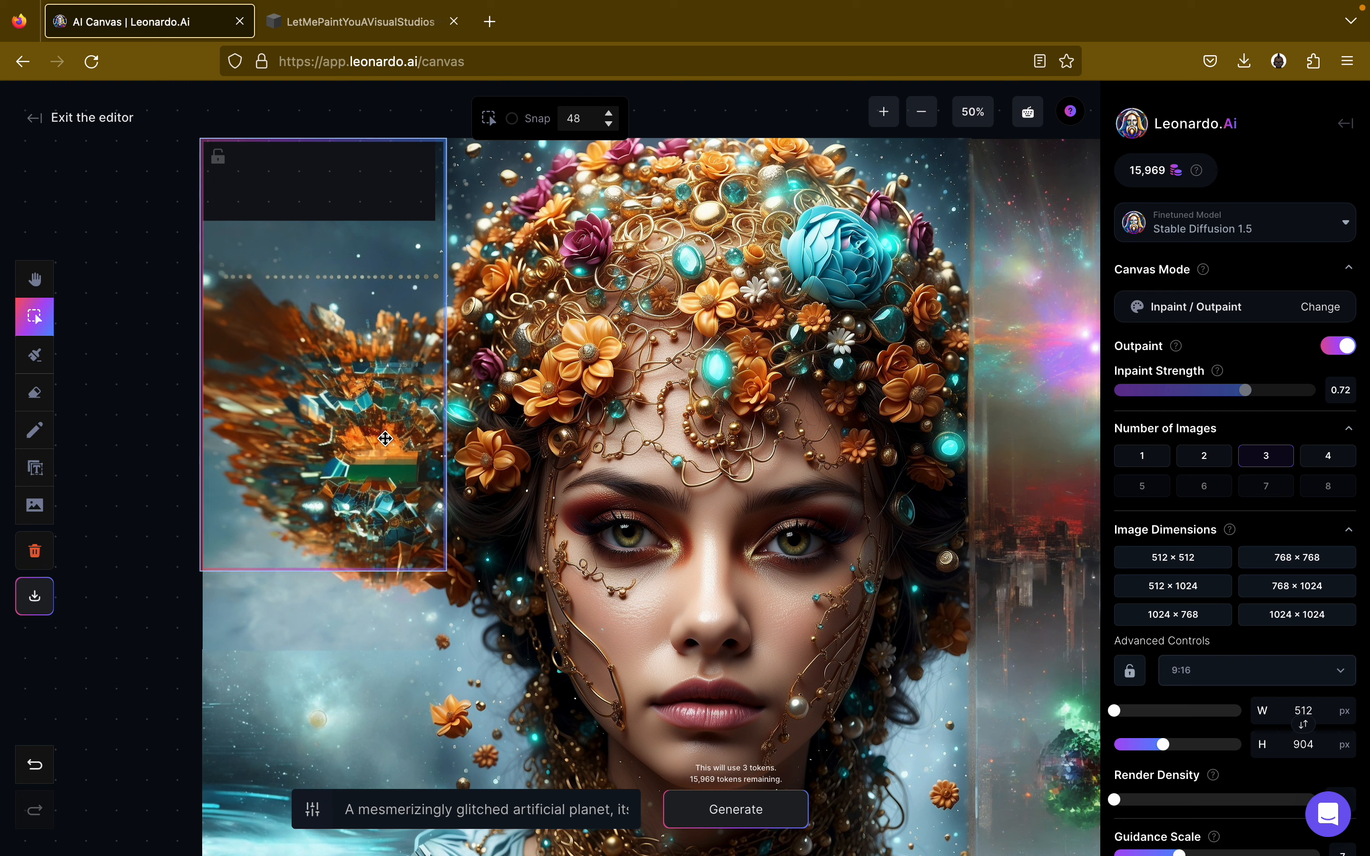
Generate three outpaint variants for the remaining top left gap, compare them and accept one.
left_click(711, 811)
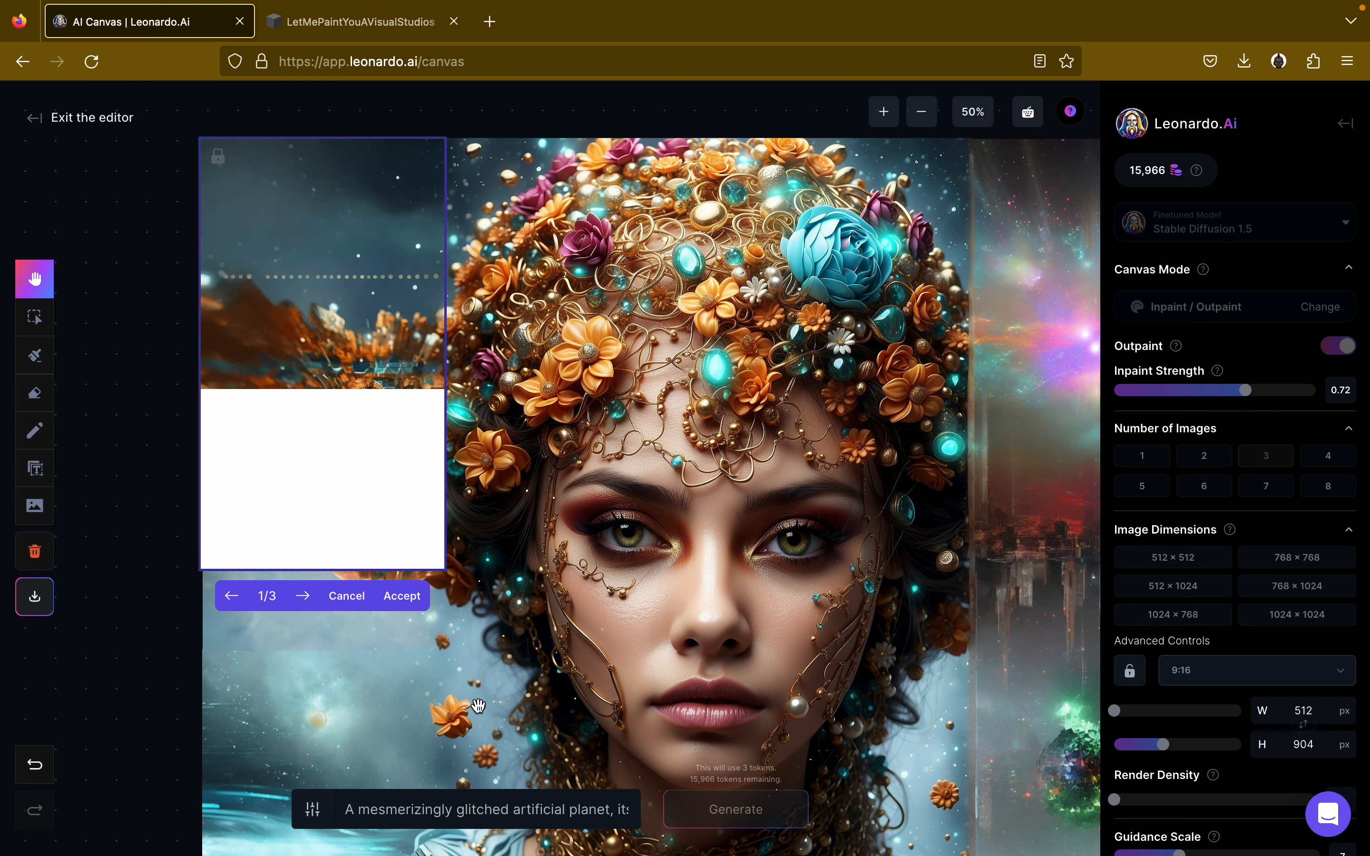
left_click(305, 598)
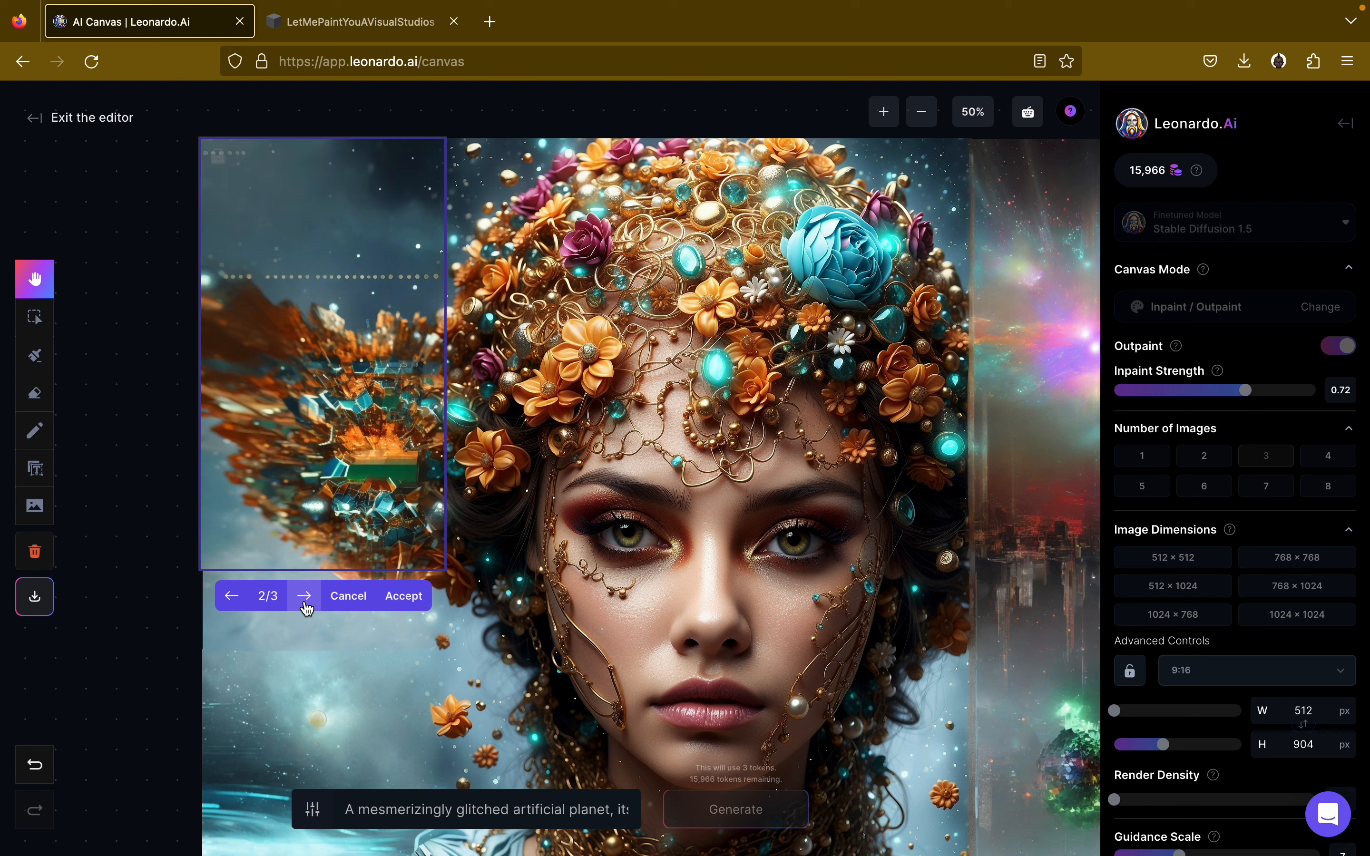
left_click(305, 596)
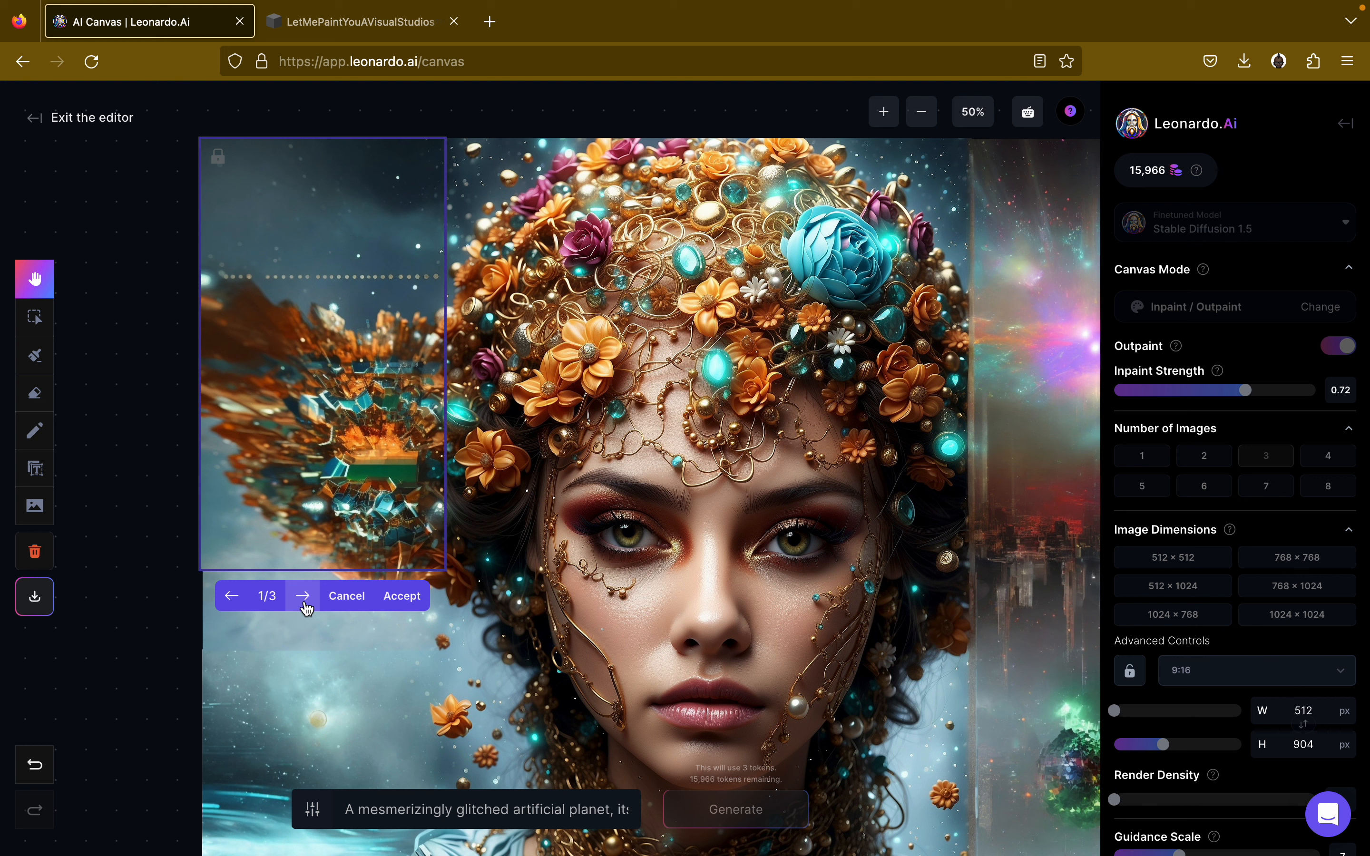
left_click(304, 596)
left_click(405, 601)
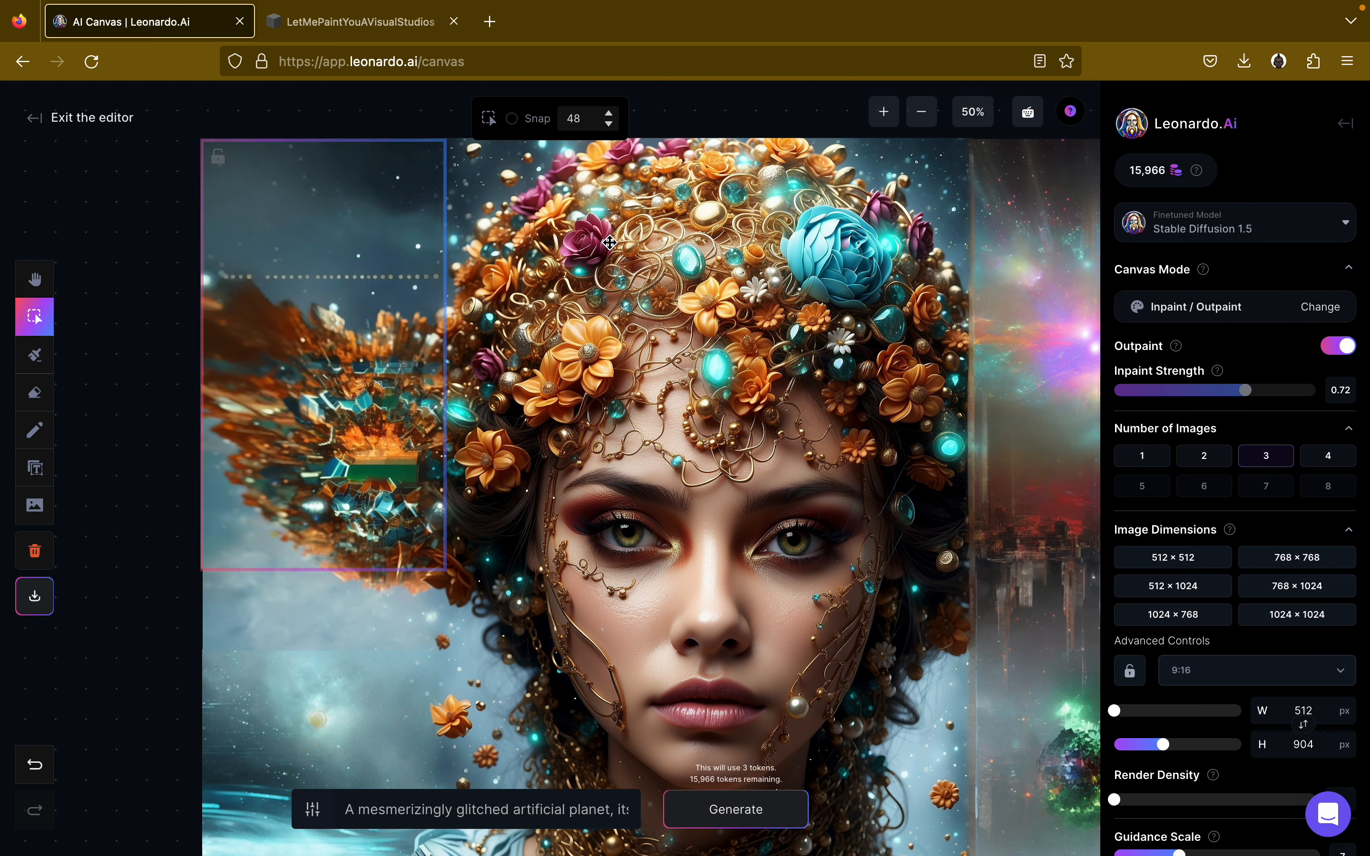
Move the generation frame over the upper seam between the portrait and the right fill, level with the artwork's top edge.
left_click(35, 279)
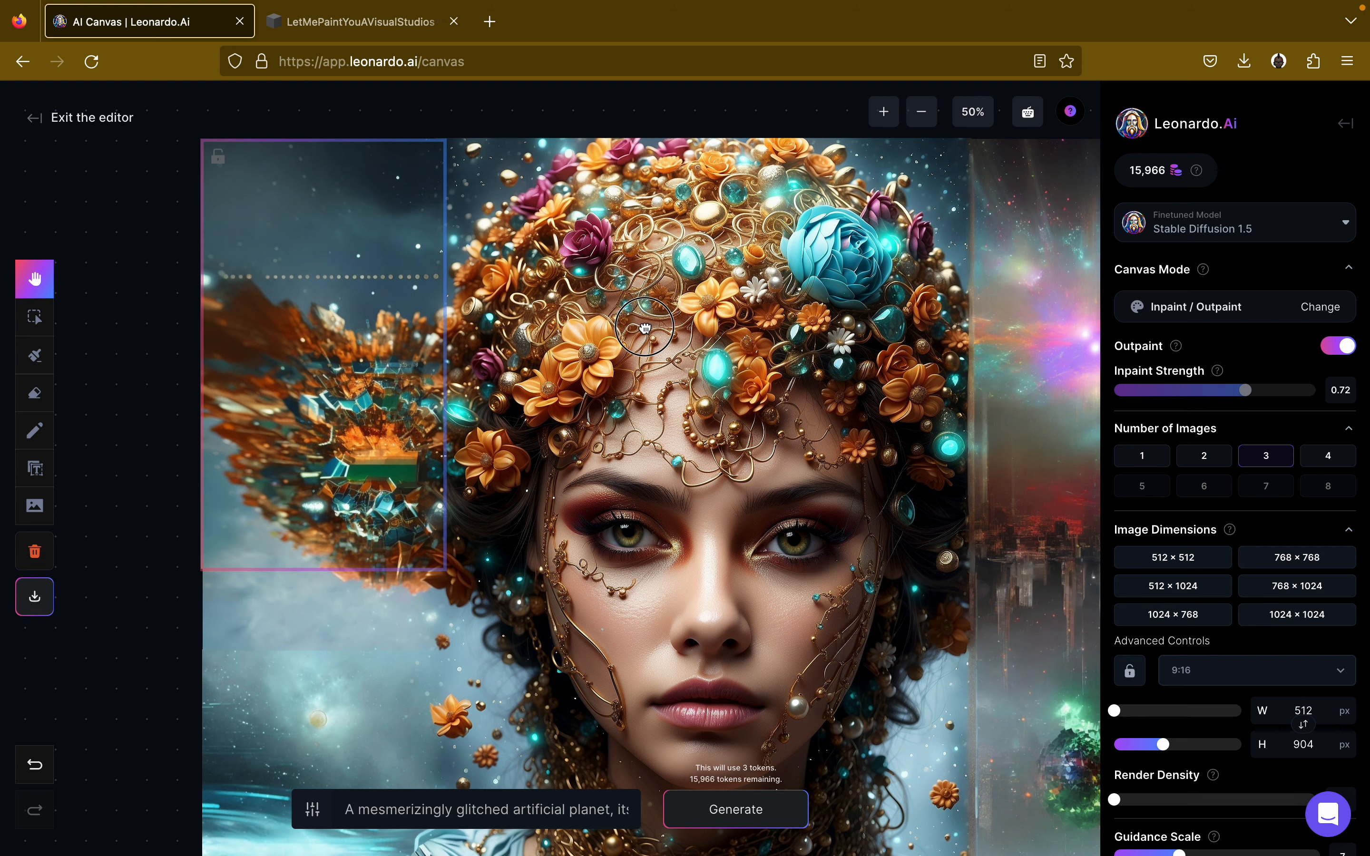
left_click_drag(645, 328, 507, 325)
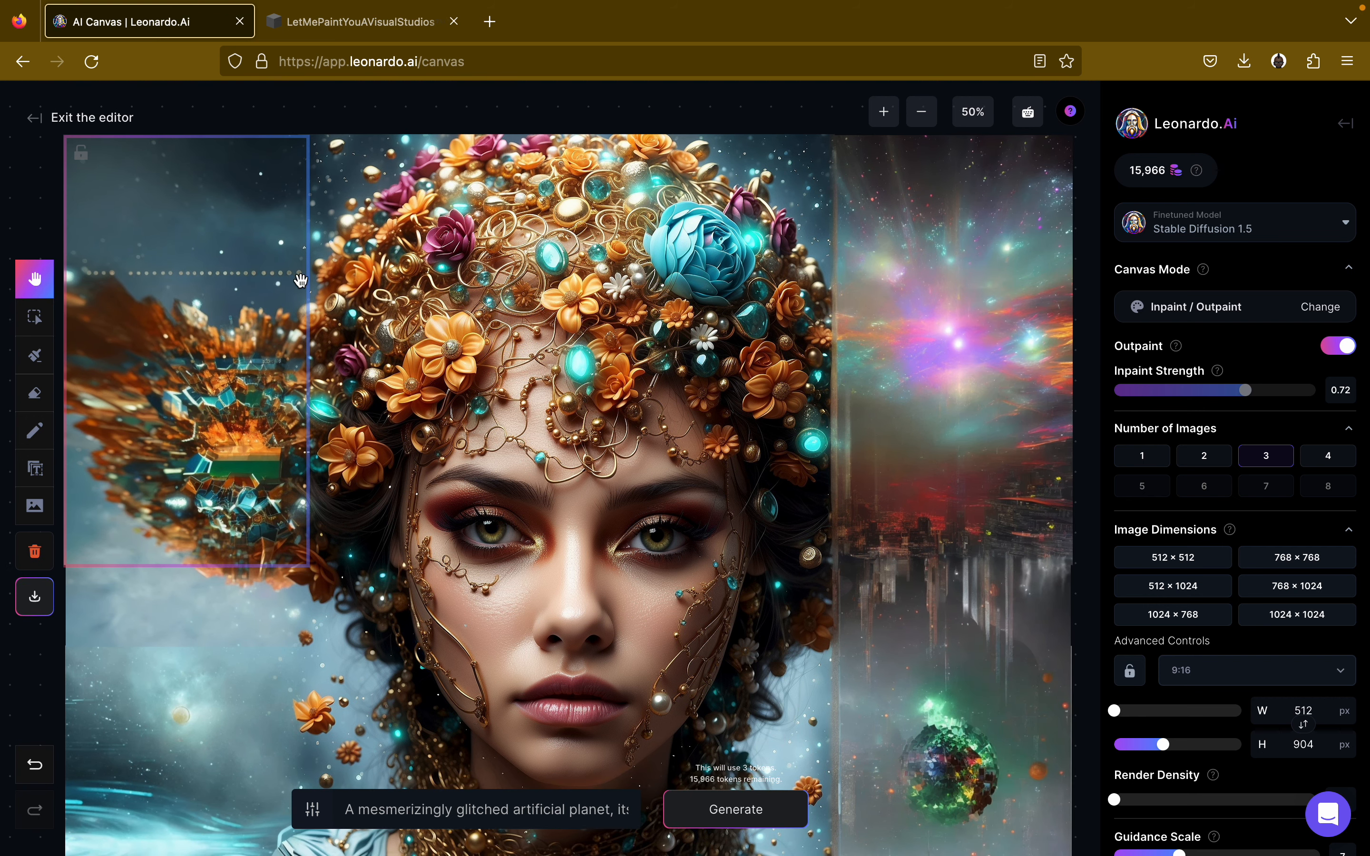
mouse_move(282, 280)
left_mouse_down()
mouse_move(322, 282)
mouse_move(274, 276)
left_mouse_up()
left_click(34, 316)
left_click_drag(191, 325, 871, 325)
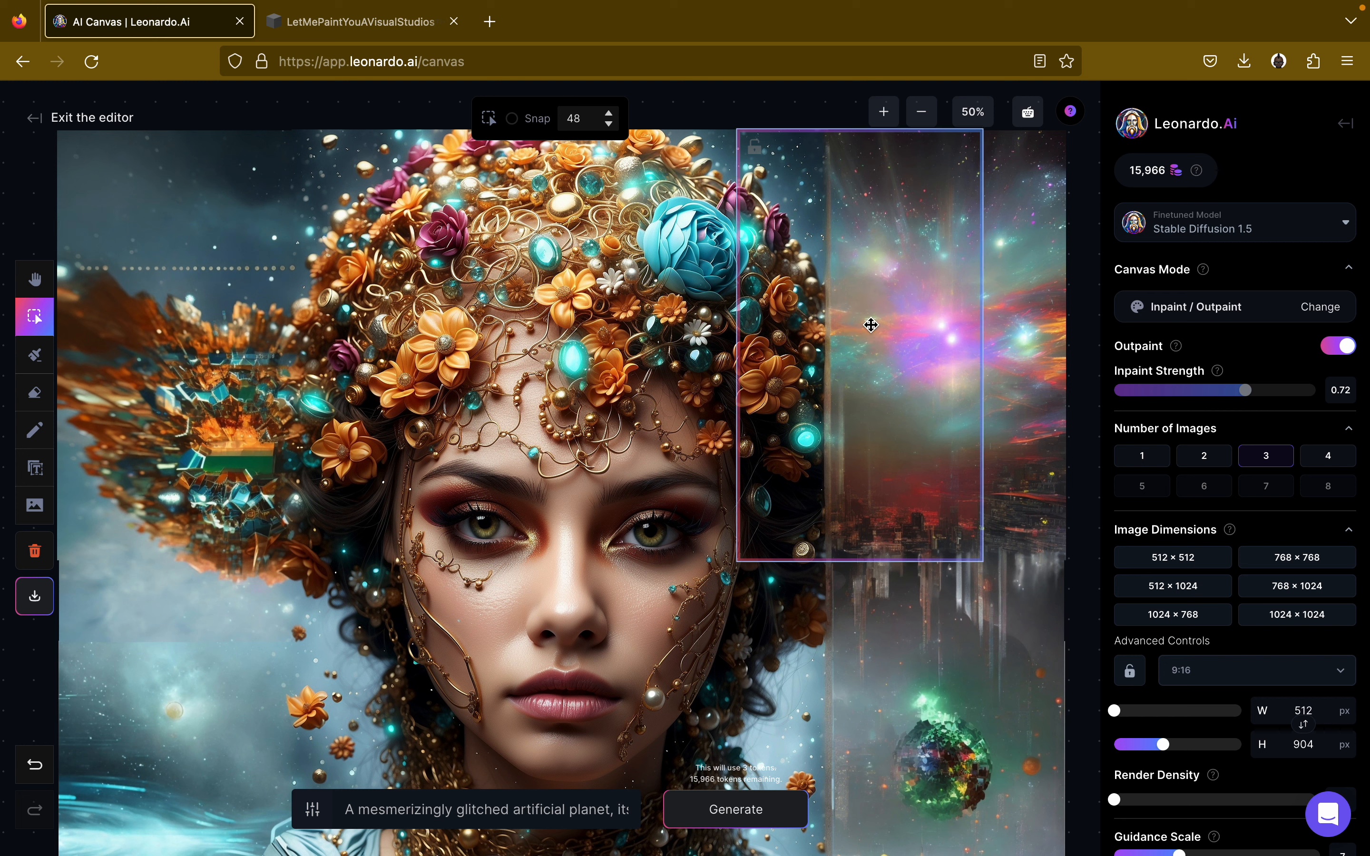
Generate three variants for the framed upper seam between the portrait and the right fill.
left_click(733, 811)
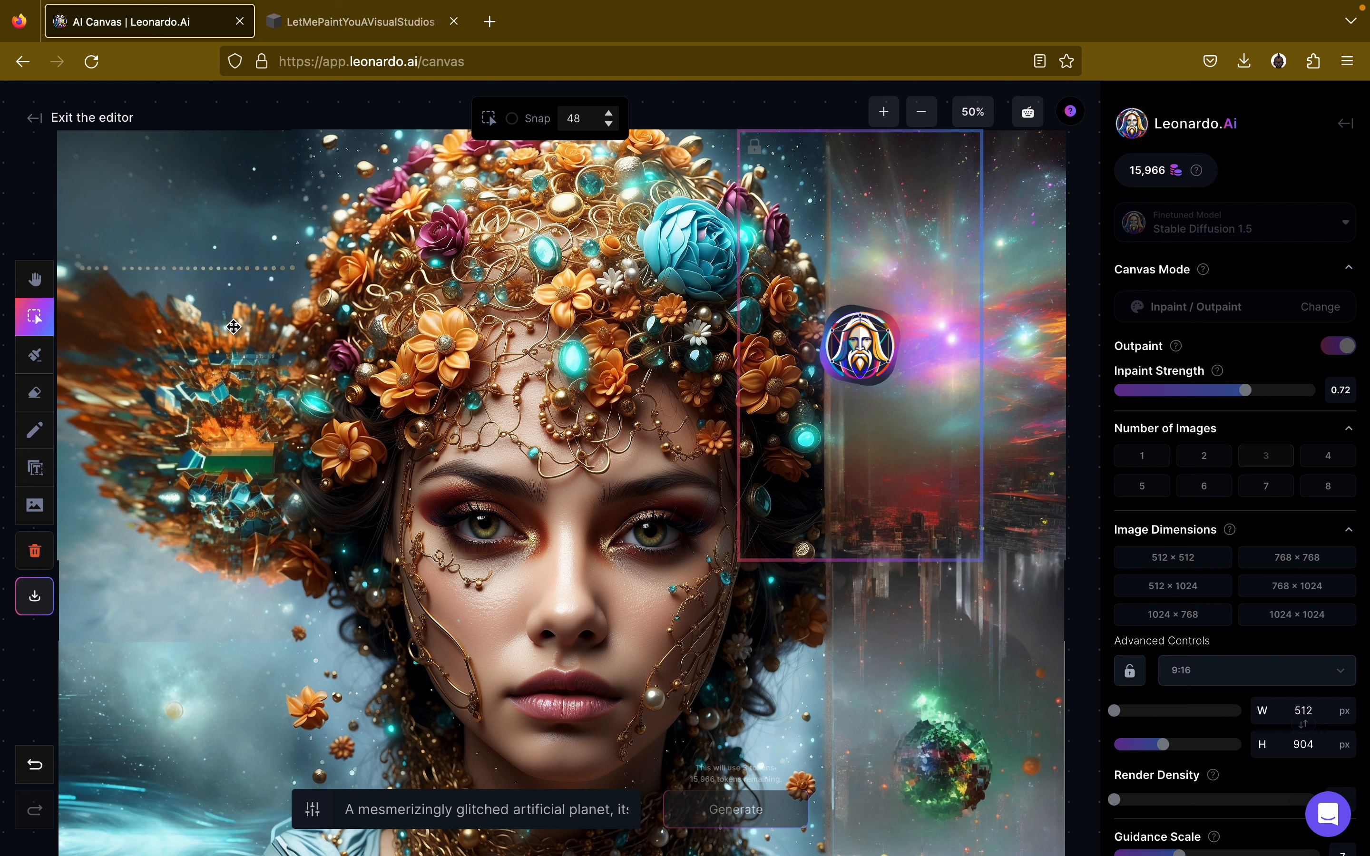
left_click(36, 279)
left_click_drag(427, 312, 350, 285)
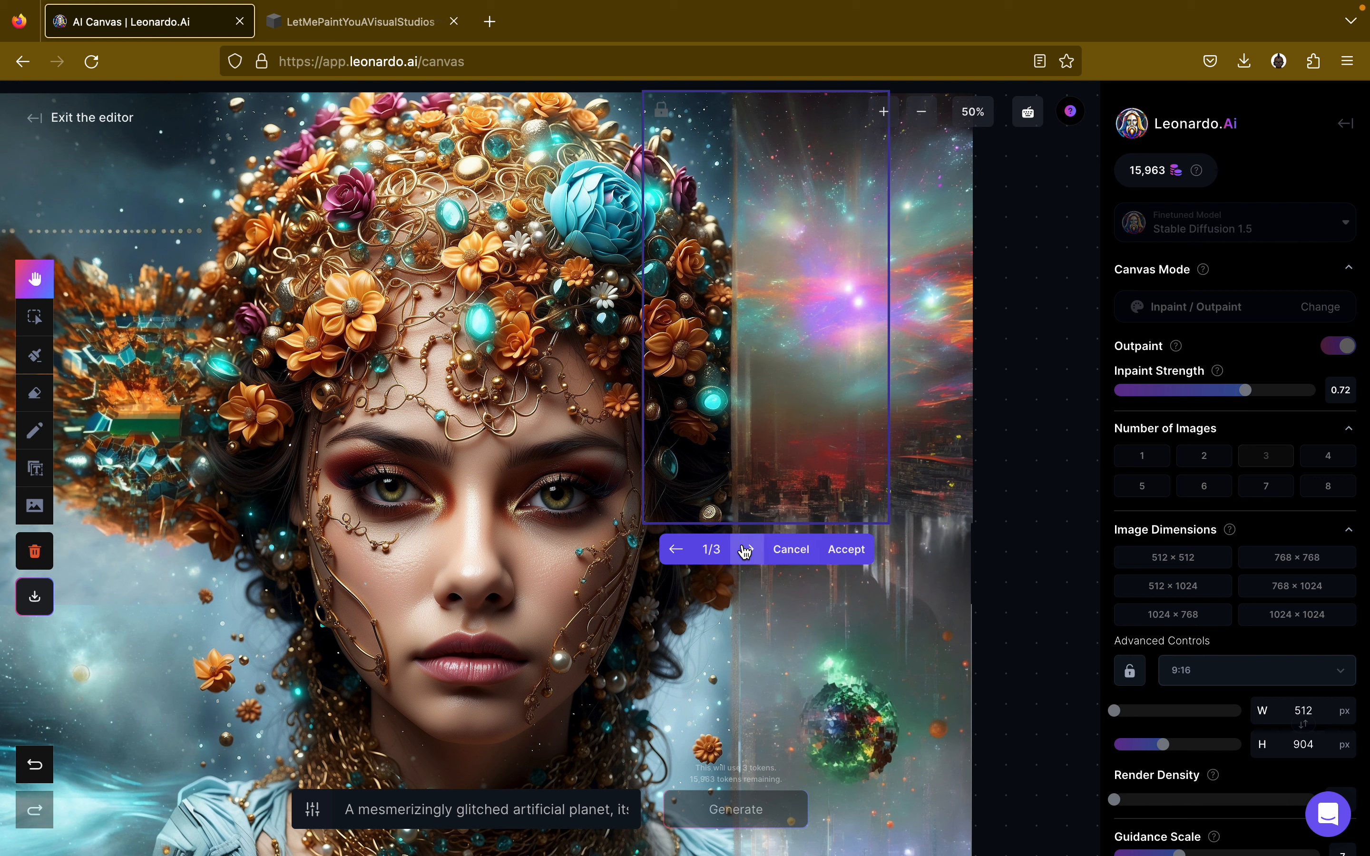
Compare the three variants for the upper seam between the portrait and the right fill and discard them.
left_click(745, 551)
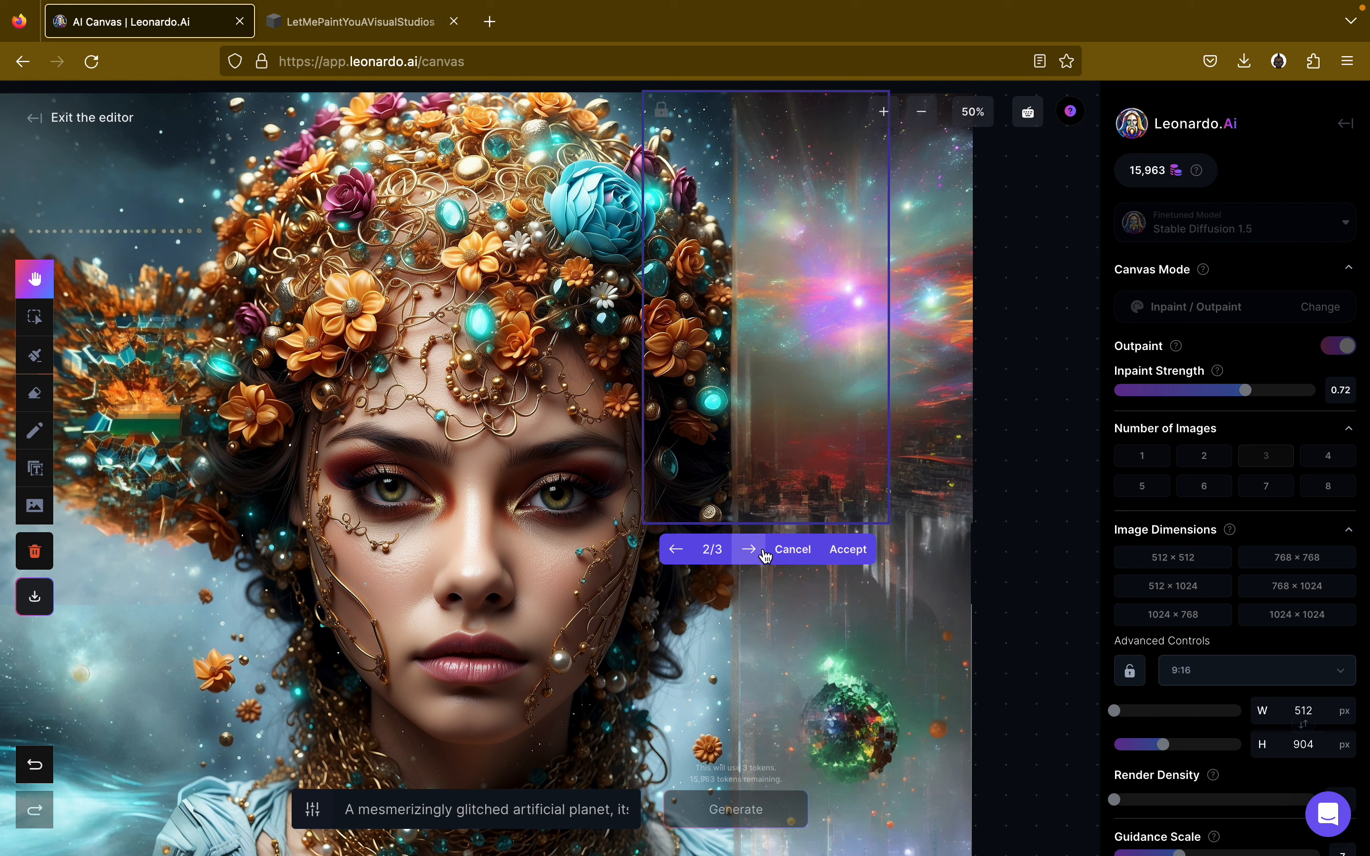
left_click(753, 552)
left_click(753, 551)
left_click(793, 549)
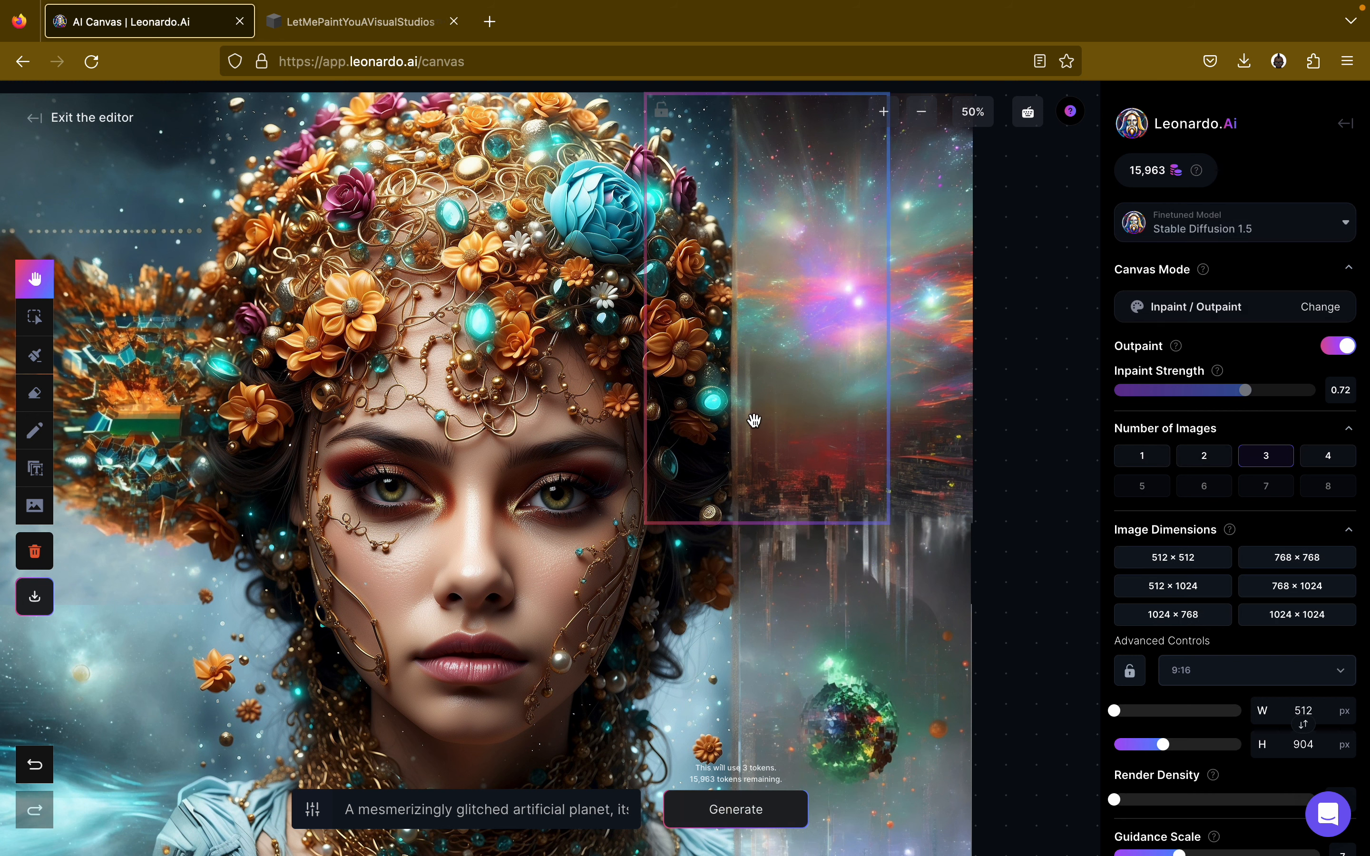
Move the generation frame beyond the artwork's upper left edge, overlapping it slightly and level with its top.
left_click_drag(750, 420, 957, 341)
left_click(921, 112)
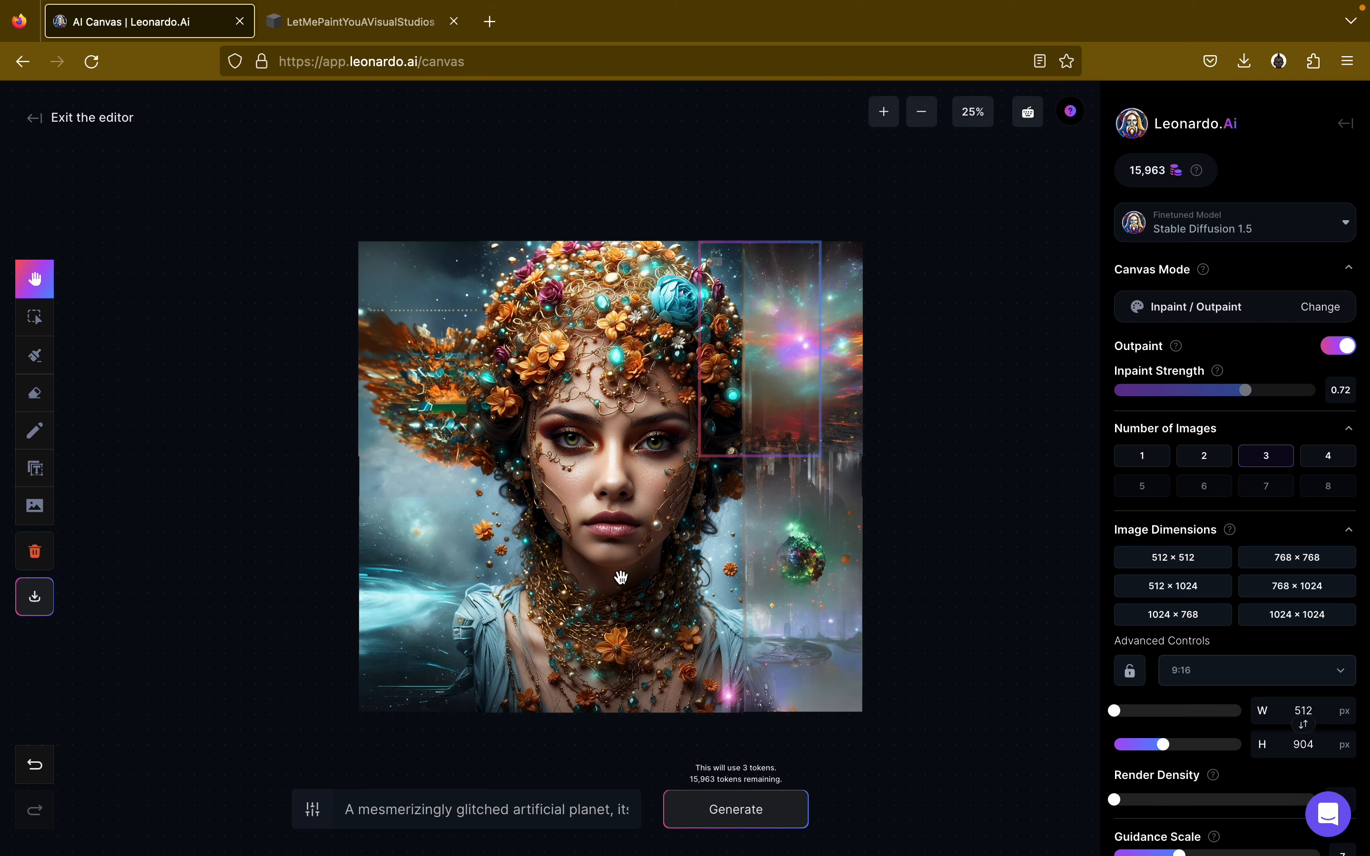
left_click(34, 316)
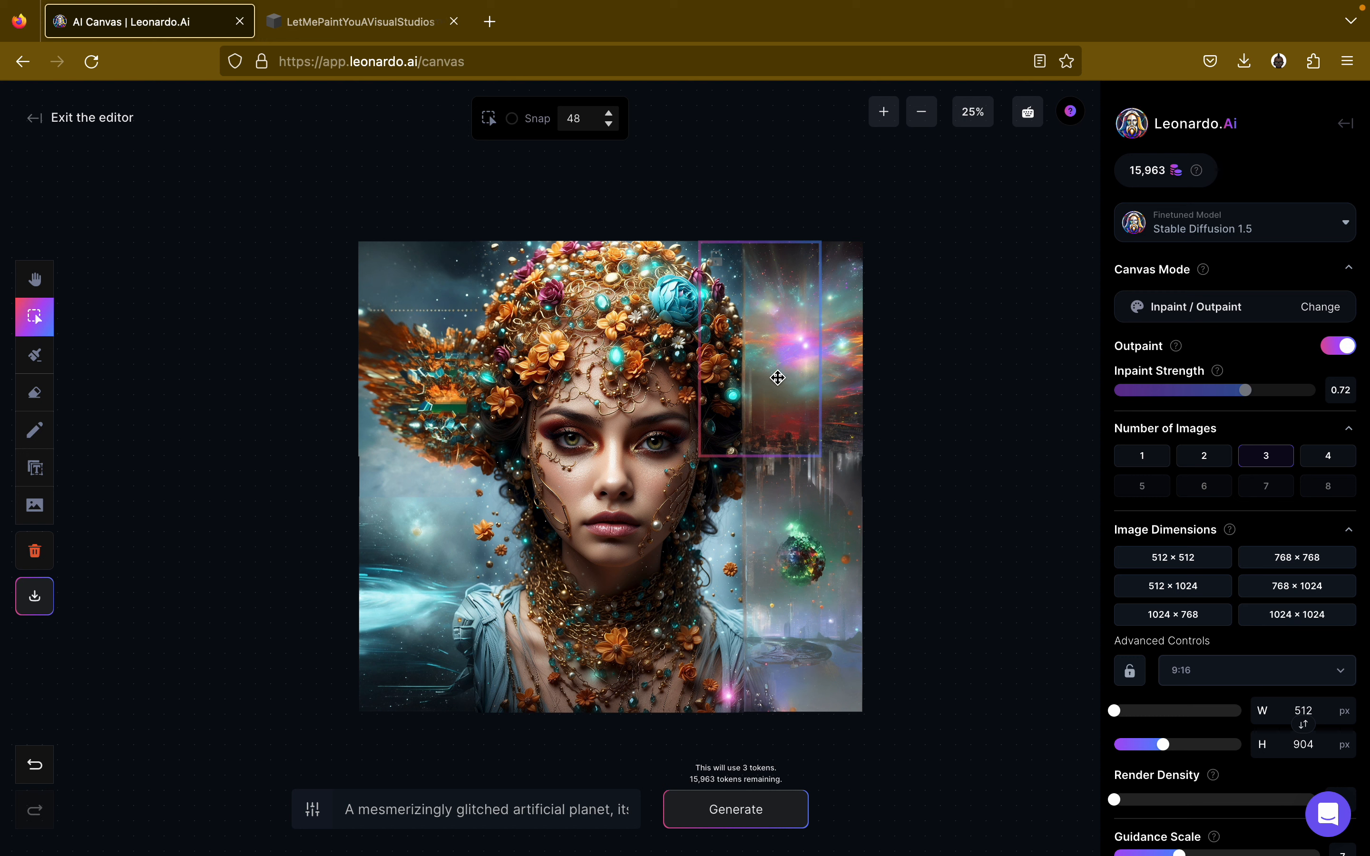
left_click_drag(777, 374, 334, 379)
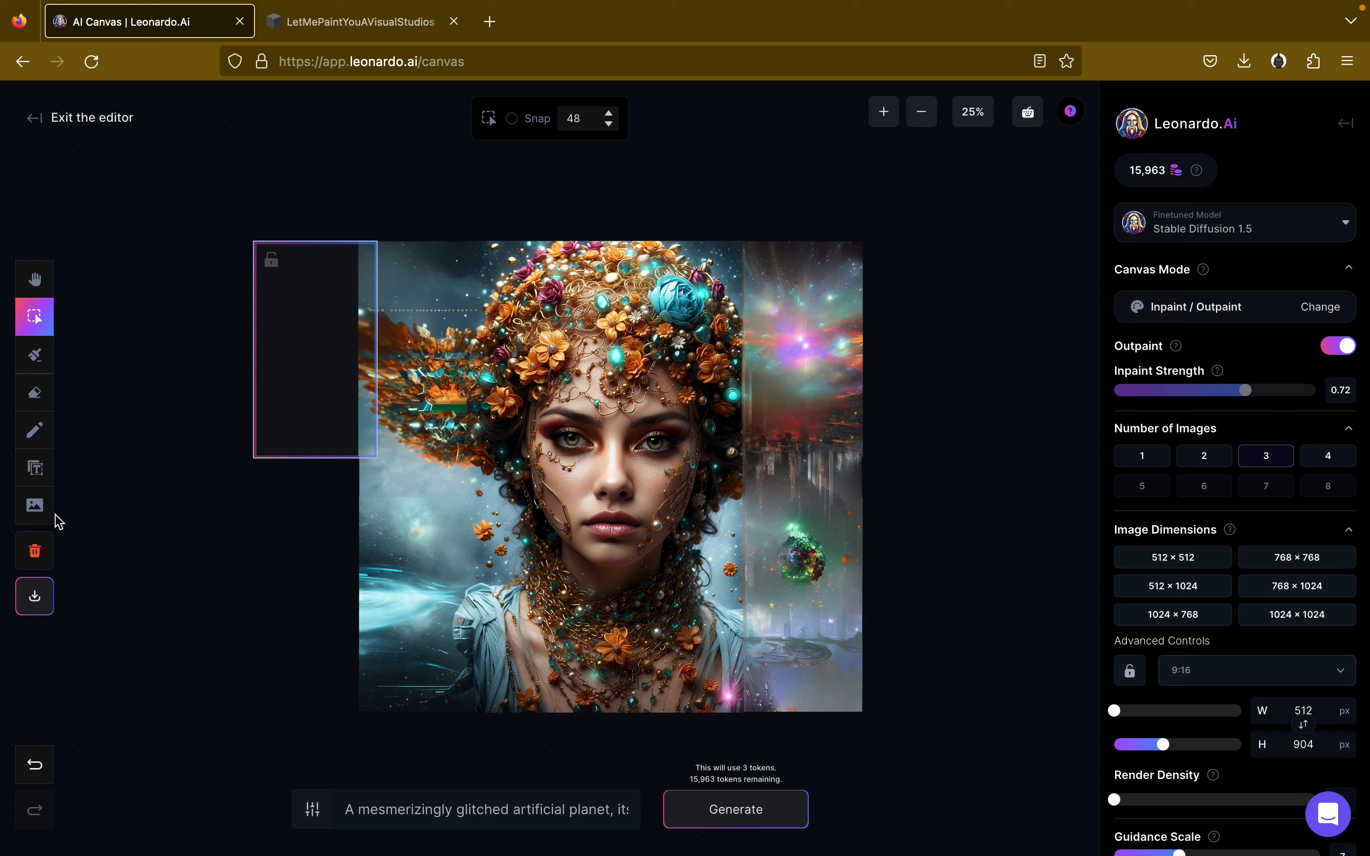
Generate three outpaint variants for the framed area beyond the upper left edge, compare them and accept the first.
left_click(727, 803)
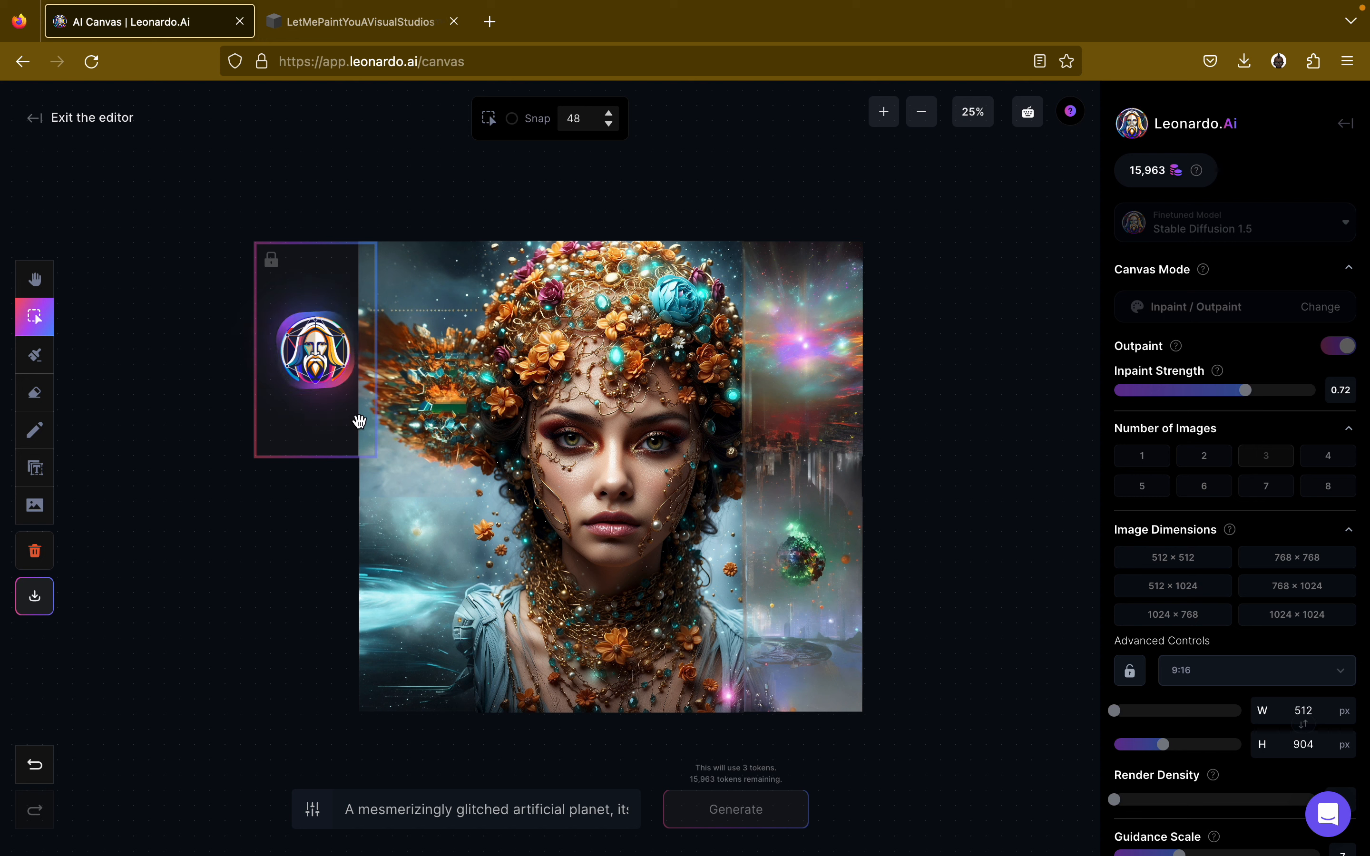
key("h")
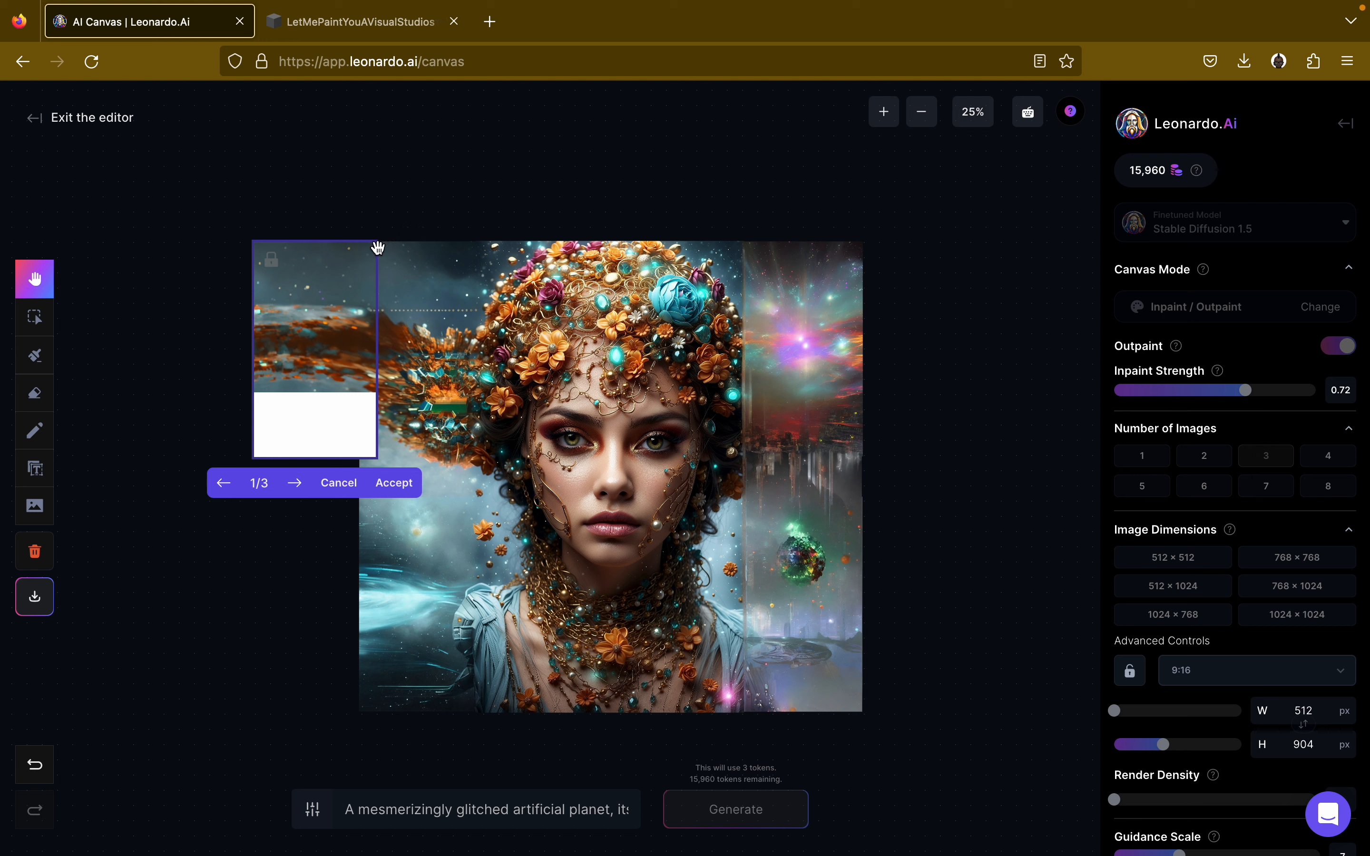
left_click(296, 483)
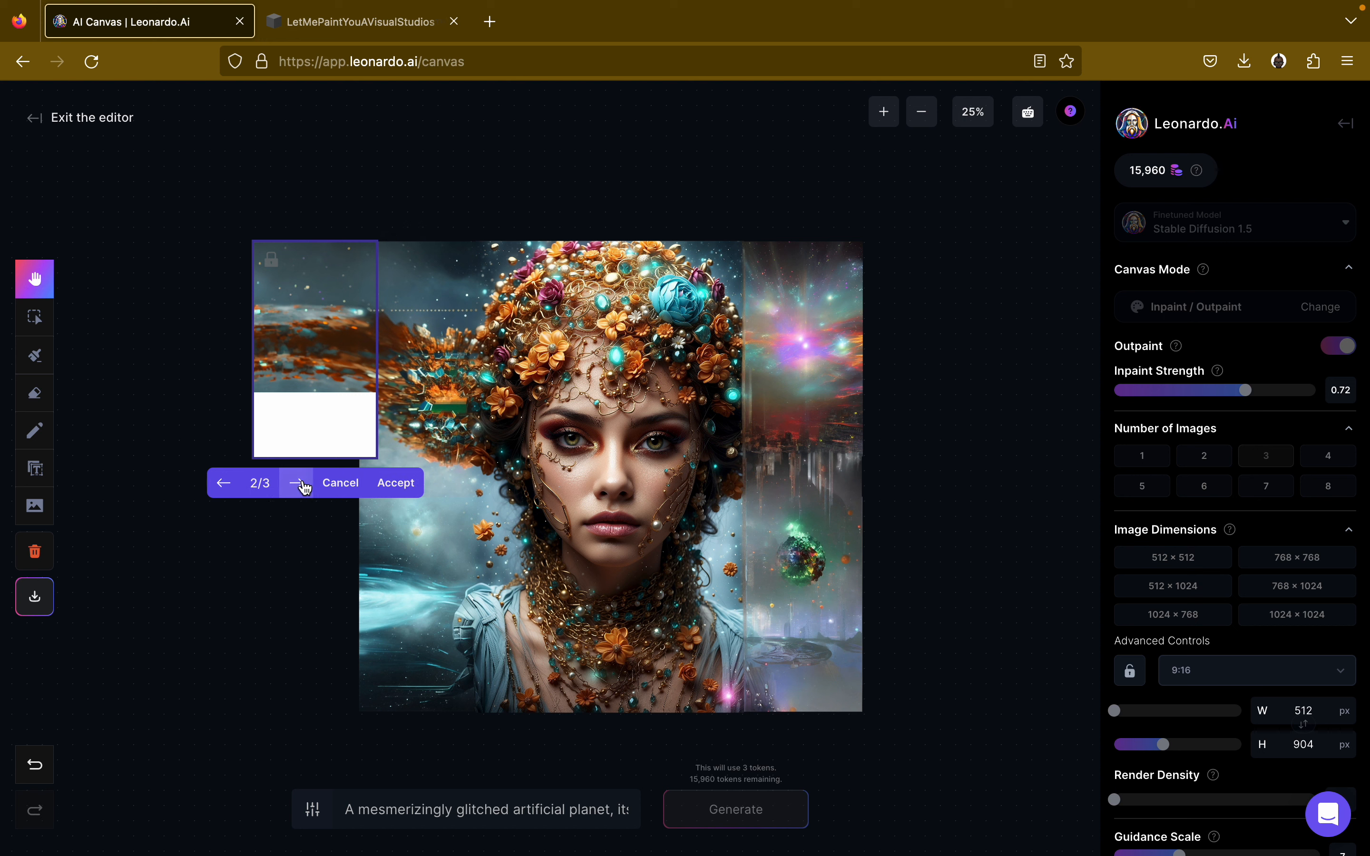
left_click(303, 486)
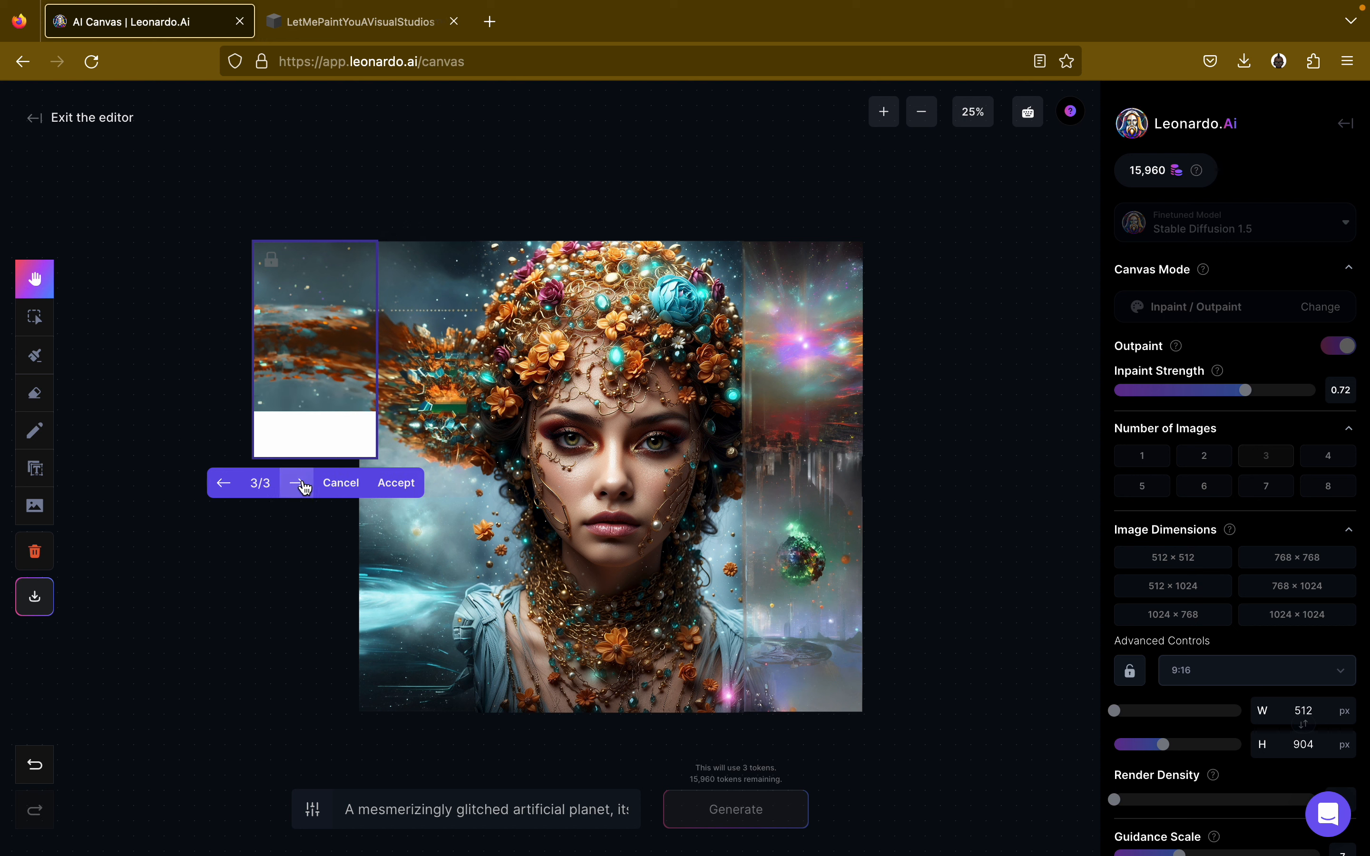
left_click(304, 487)
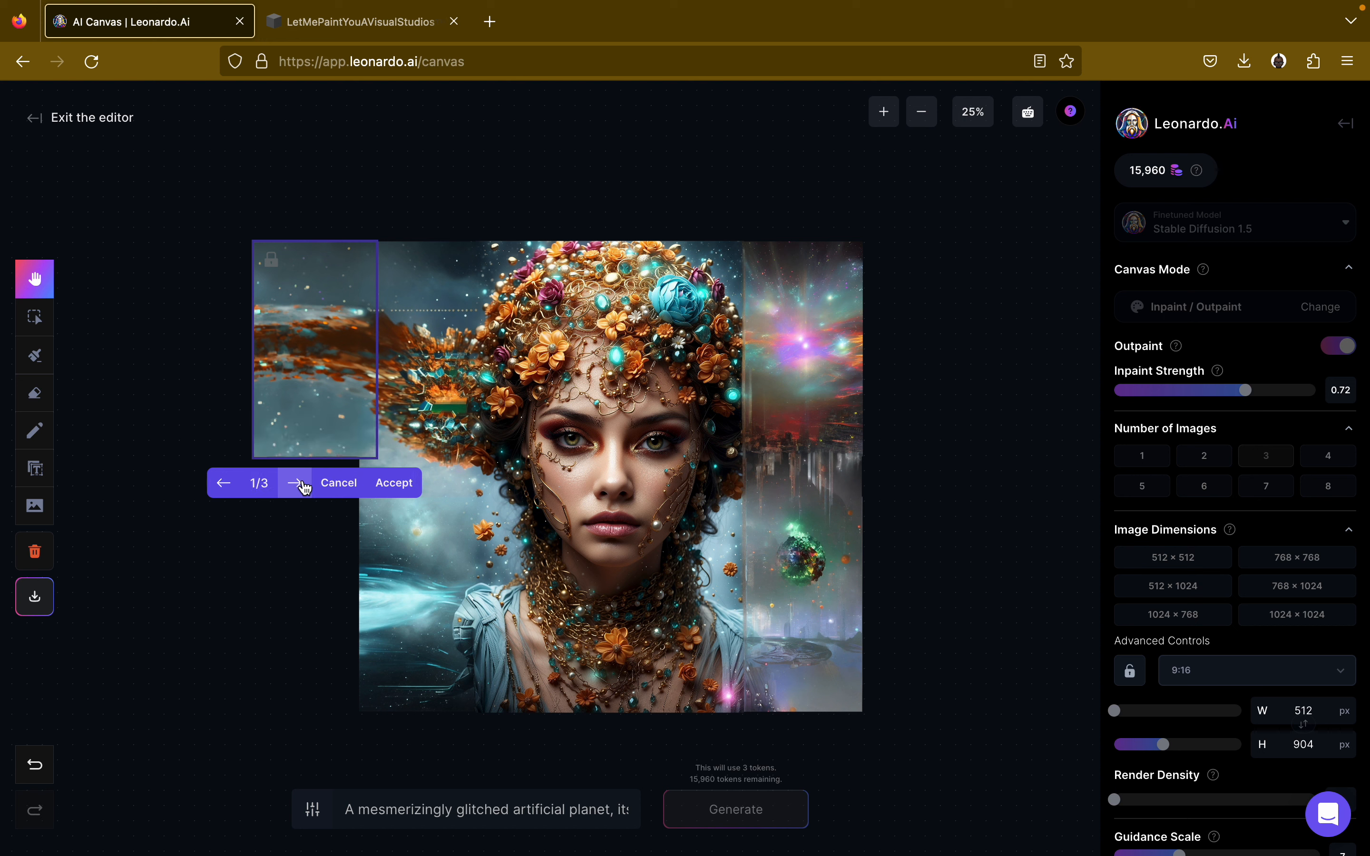
left_click(305, 487)
left_click(305, 487)
left_click(305, 487)
left_click(305, 487)
left_click(305, 487)
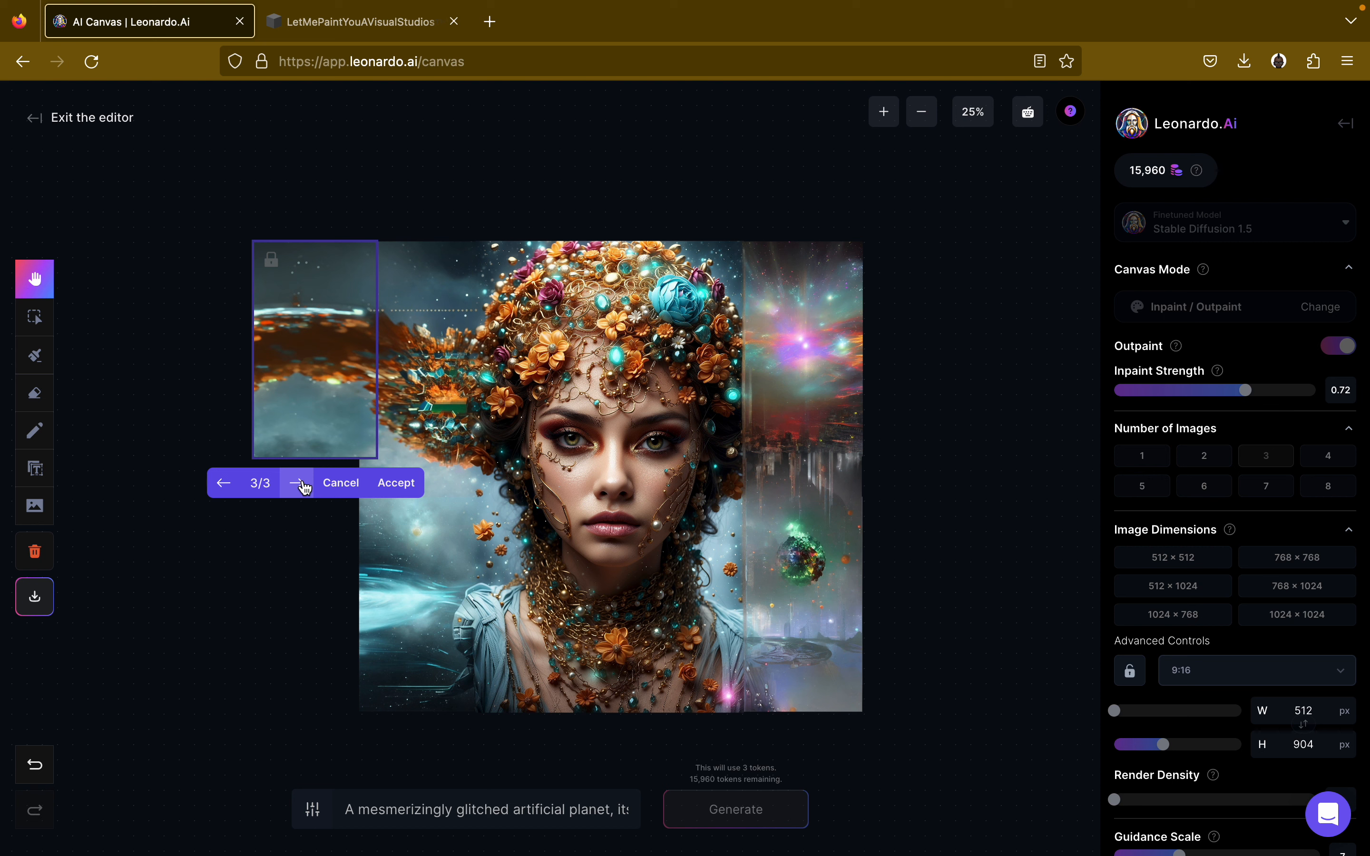
left_click(304, 488)
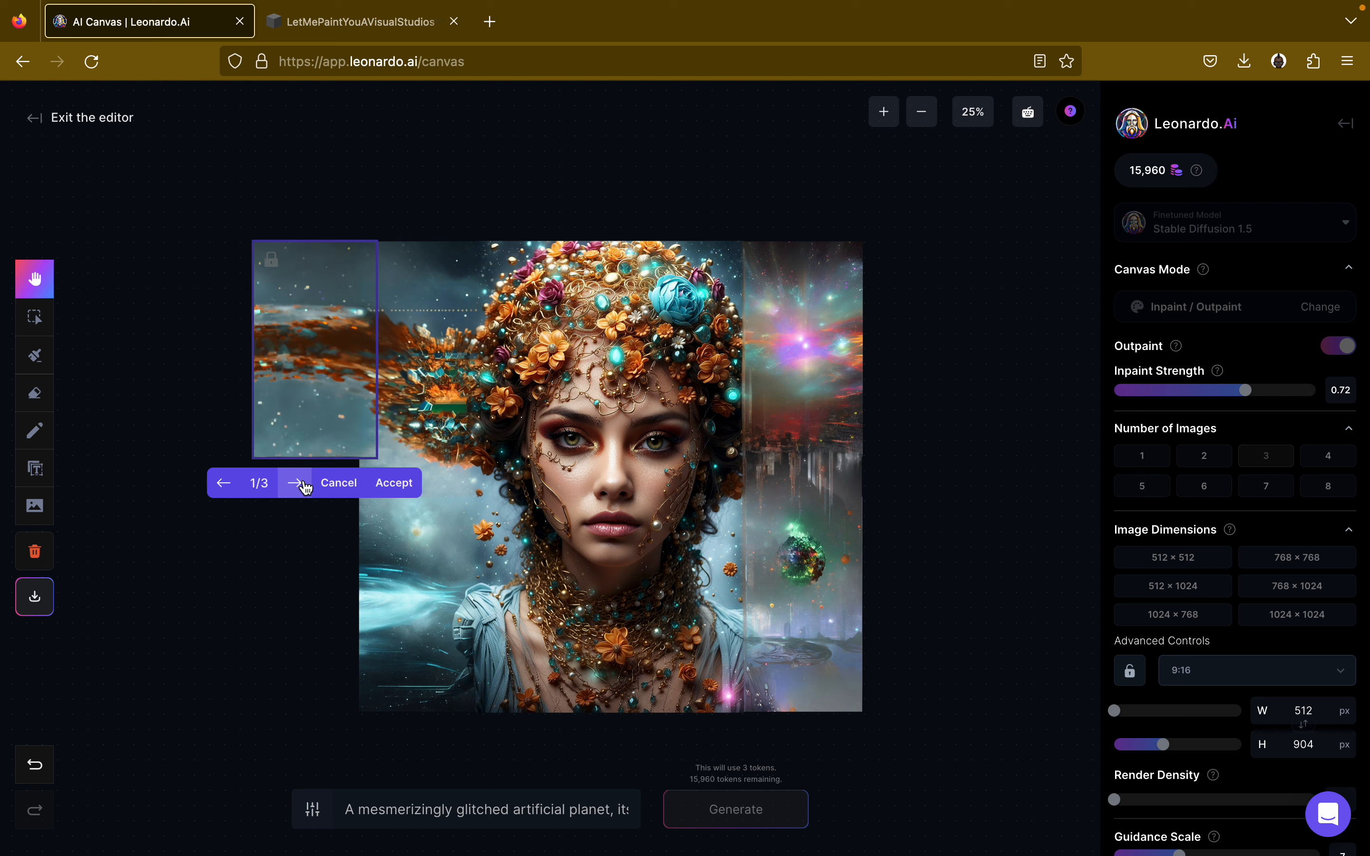
left_click(396, 482)
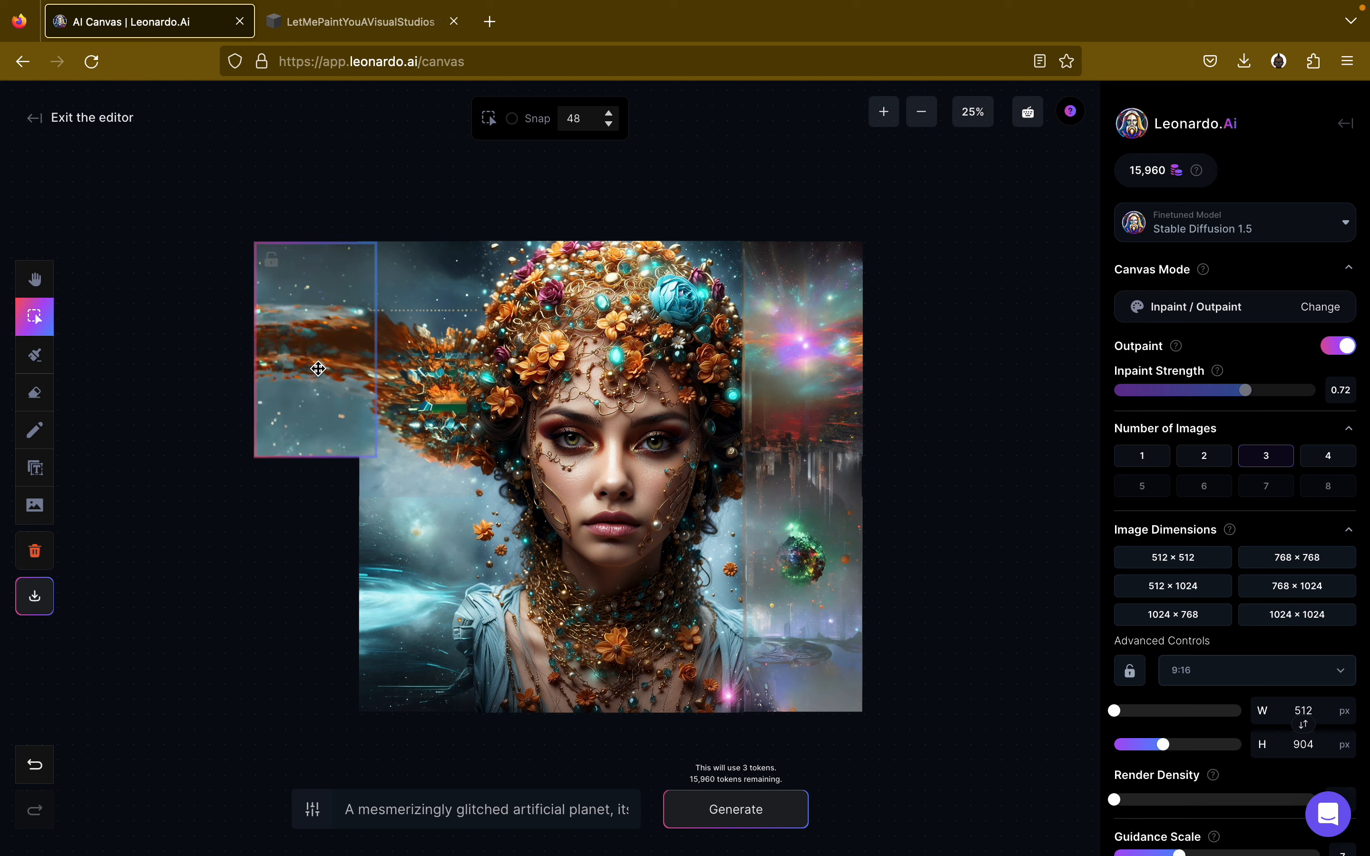
Move the generation frame down to the gap directly below the new left fill, generate three variants and discard them.
left_click_drag(323, 383, 325, 597)
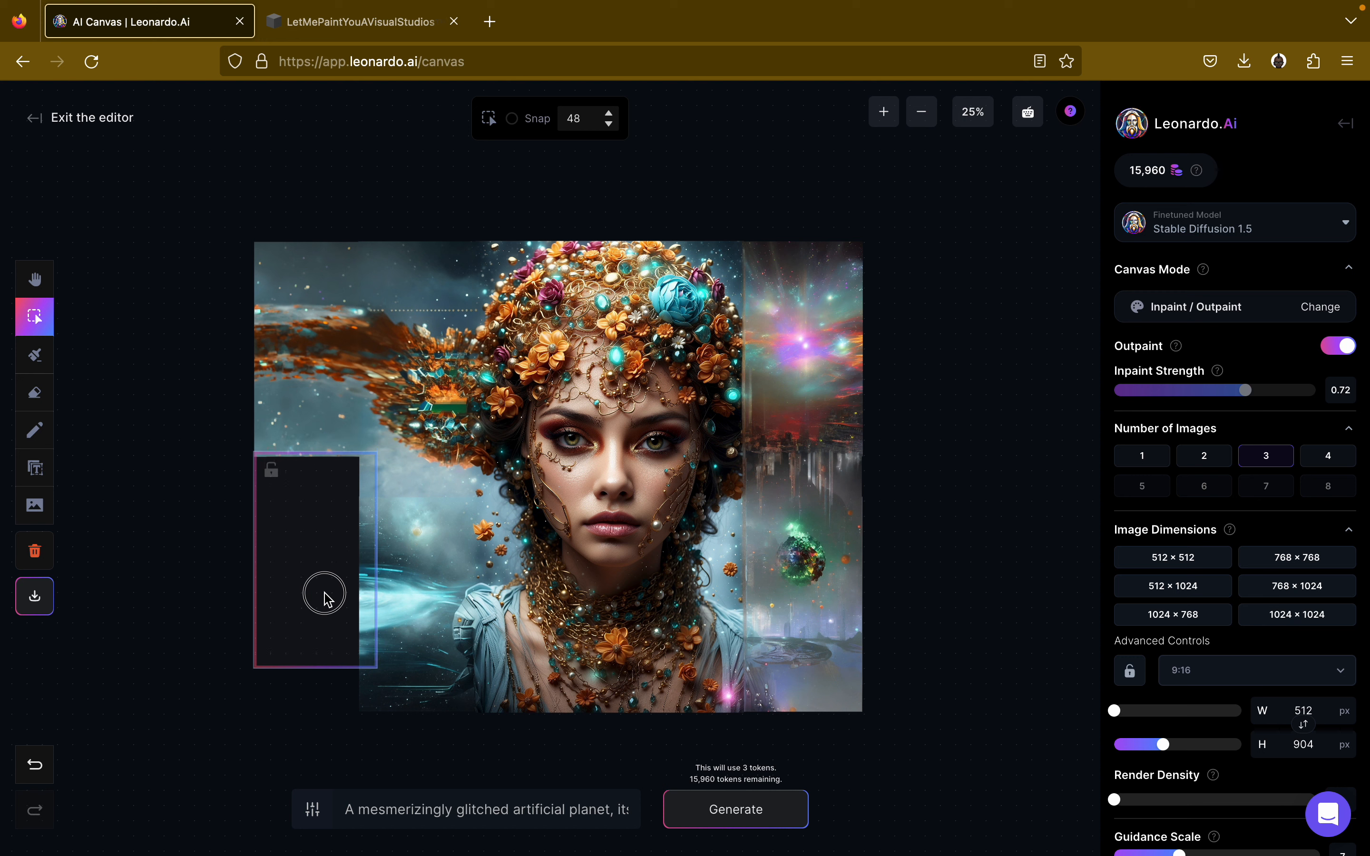
left_click_drag(325, 598, 325, 598)
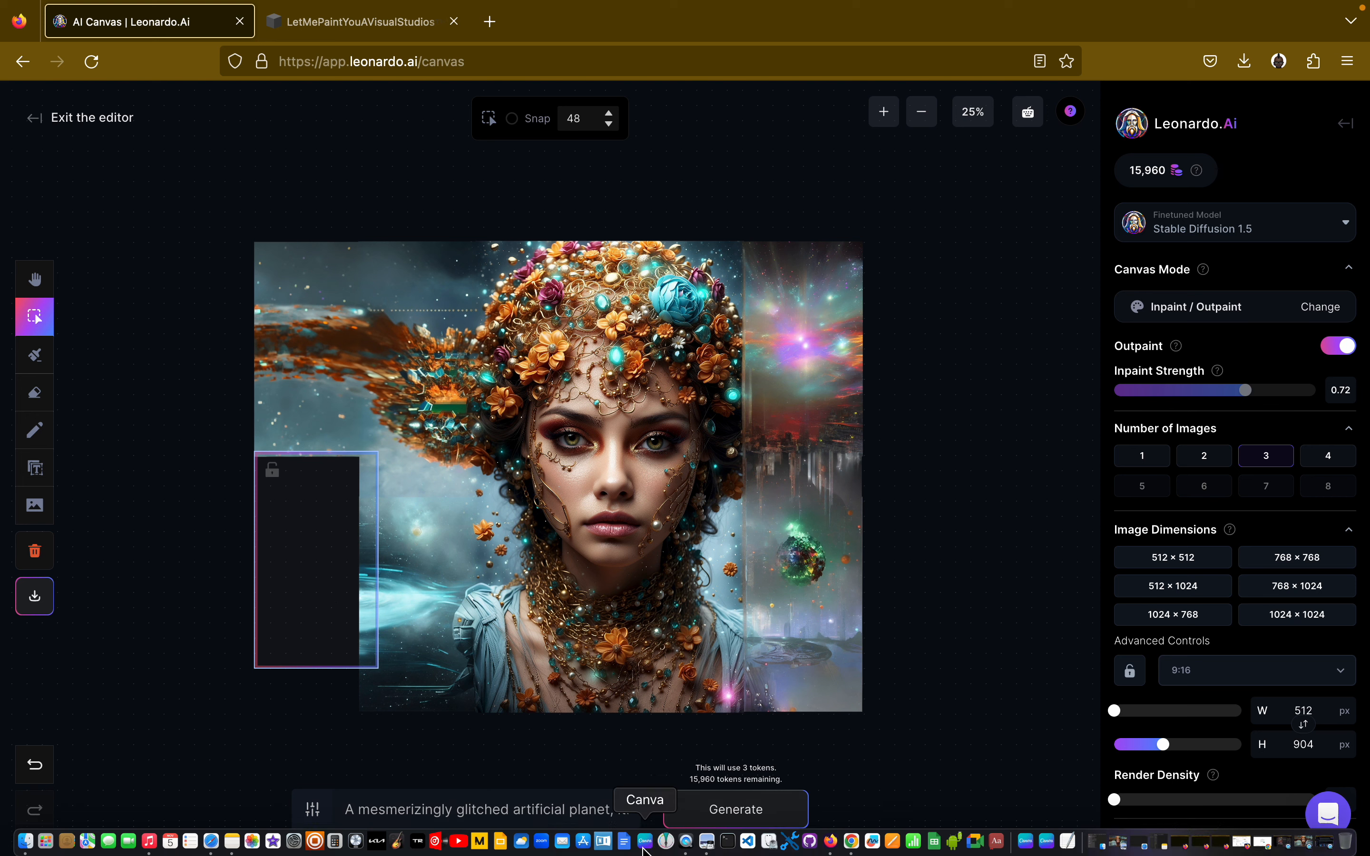
left_click(766, 817)
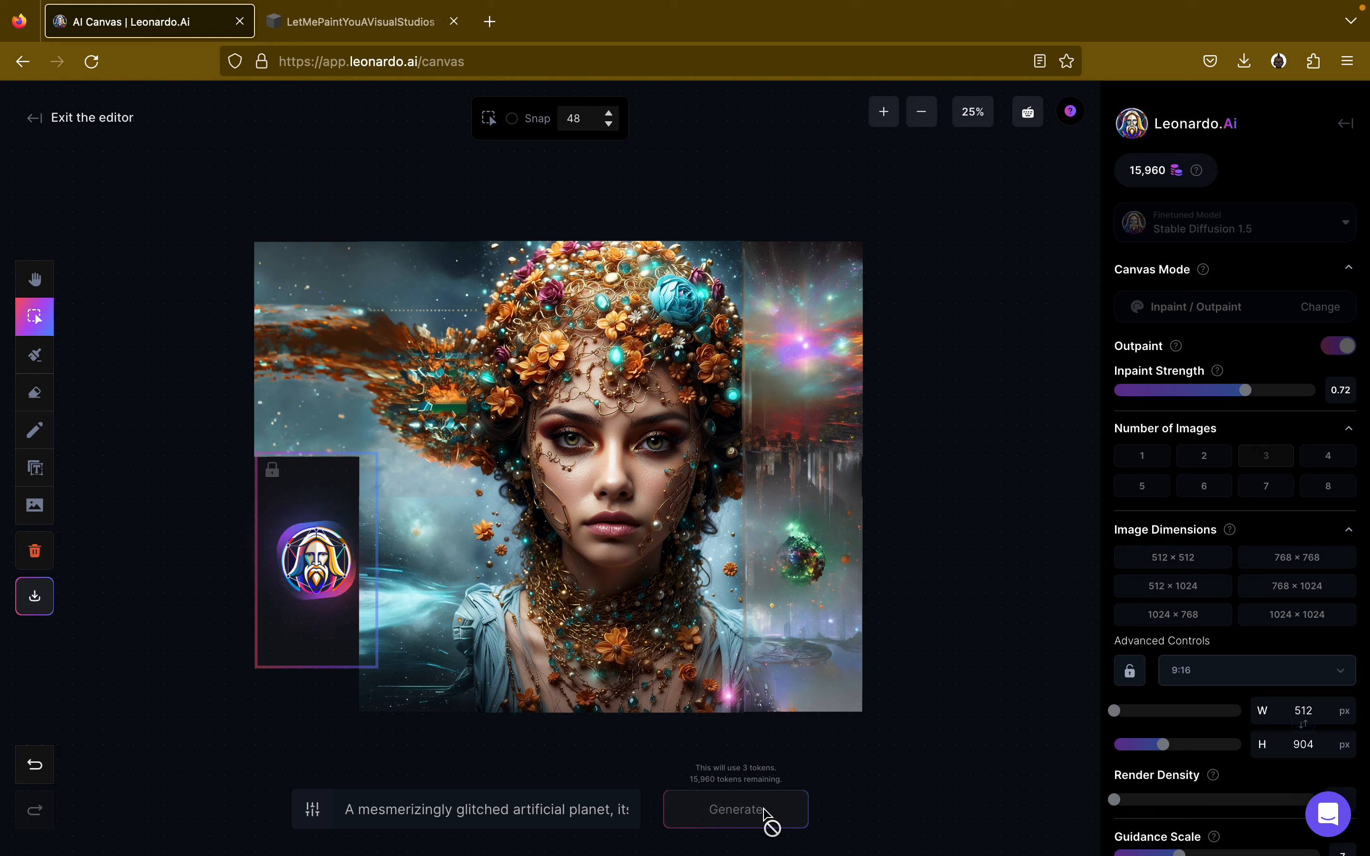
key("h")
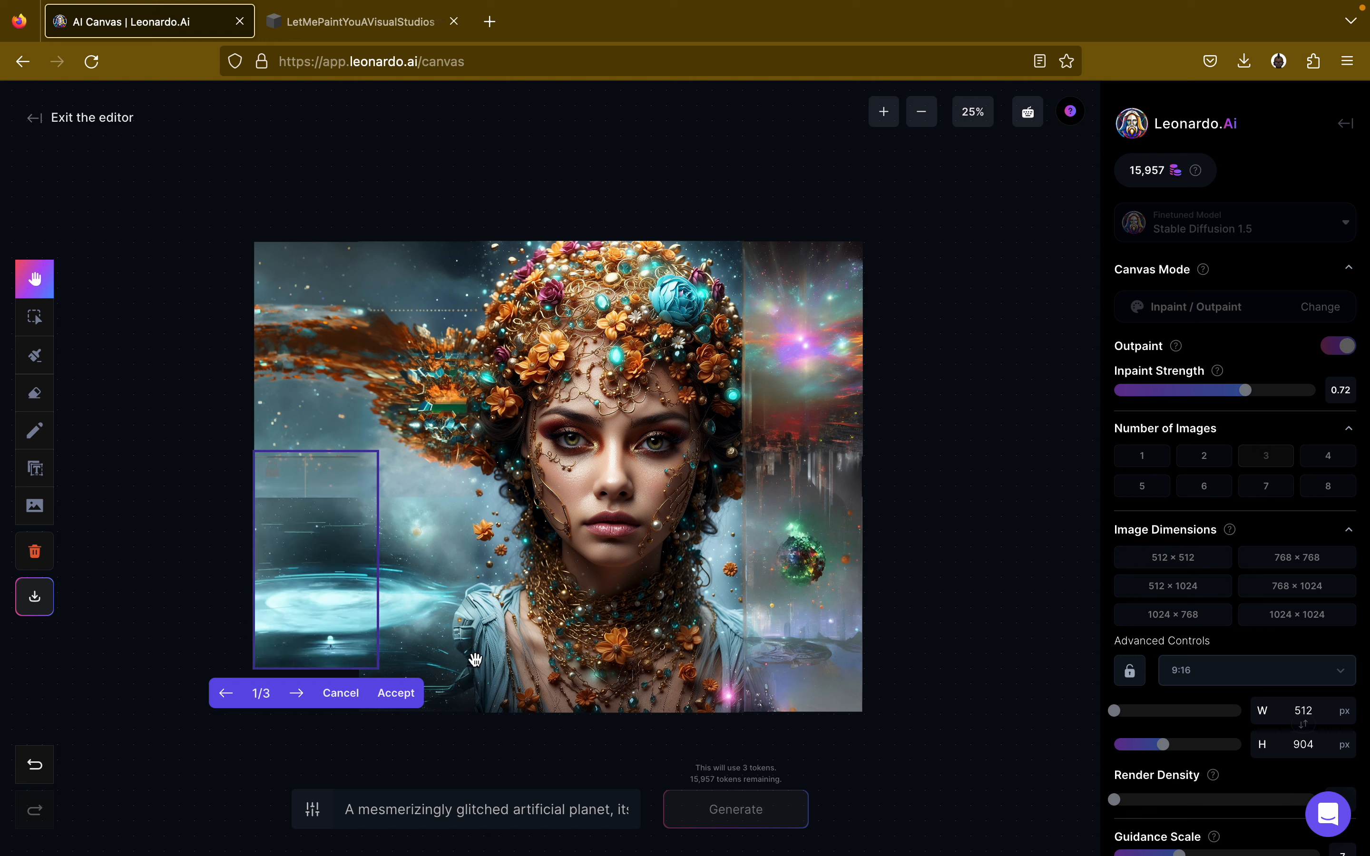
left_click(342, 694)
Generate three variants again for the framed gap below the new upper left fill.
left_click(312, 574)
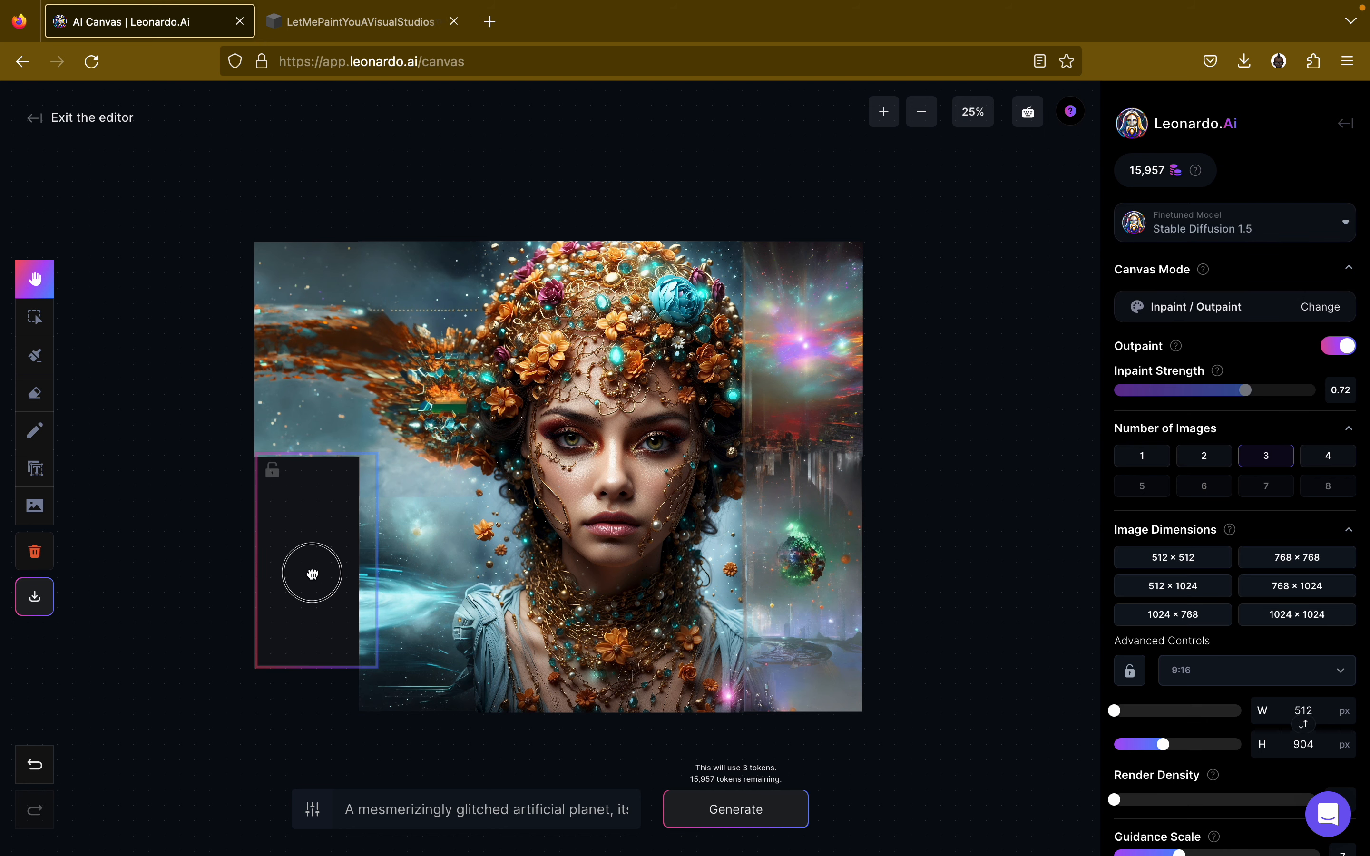
left_click_drag(312, 573, 310, 573)
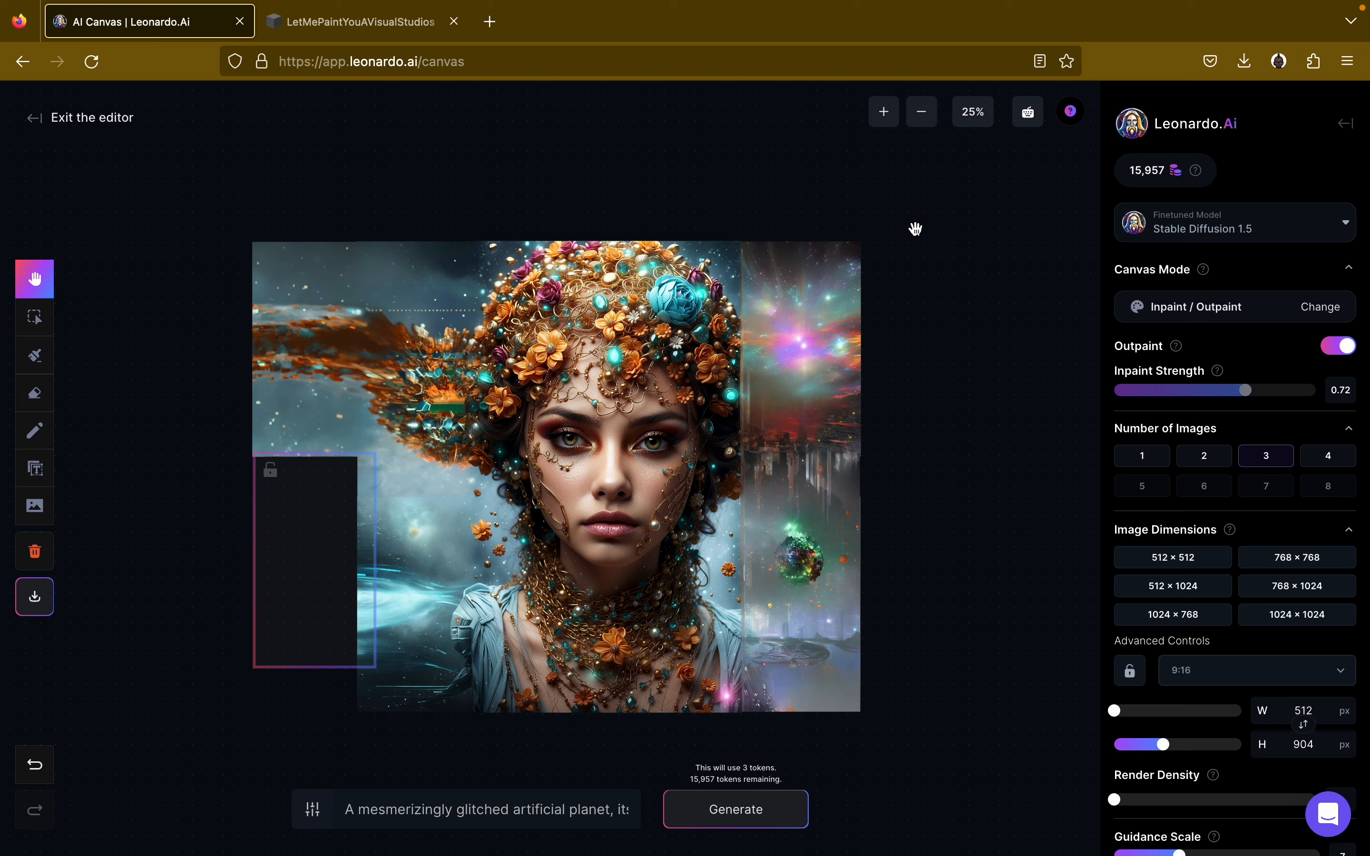
left_click(884, 112)
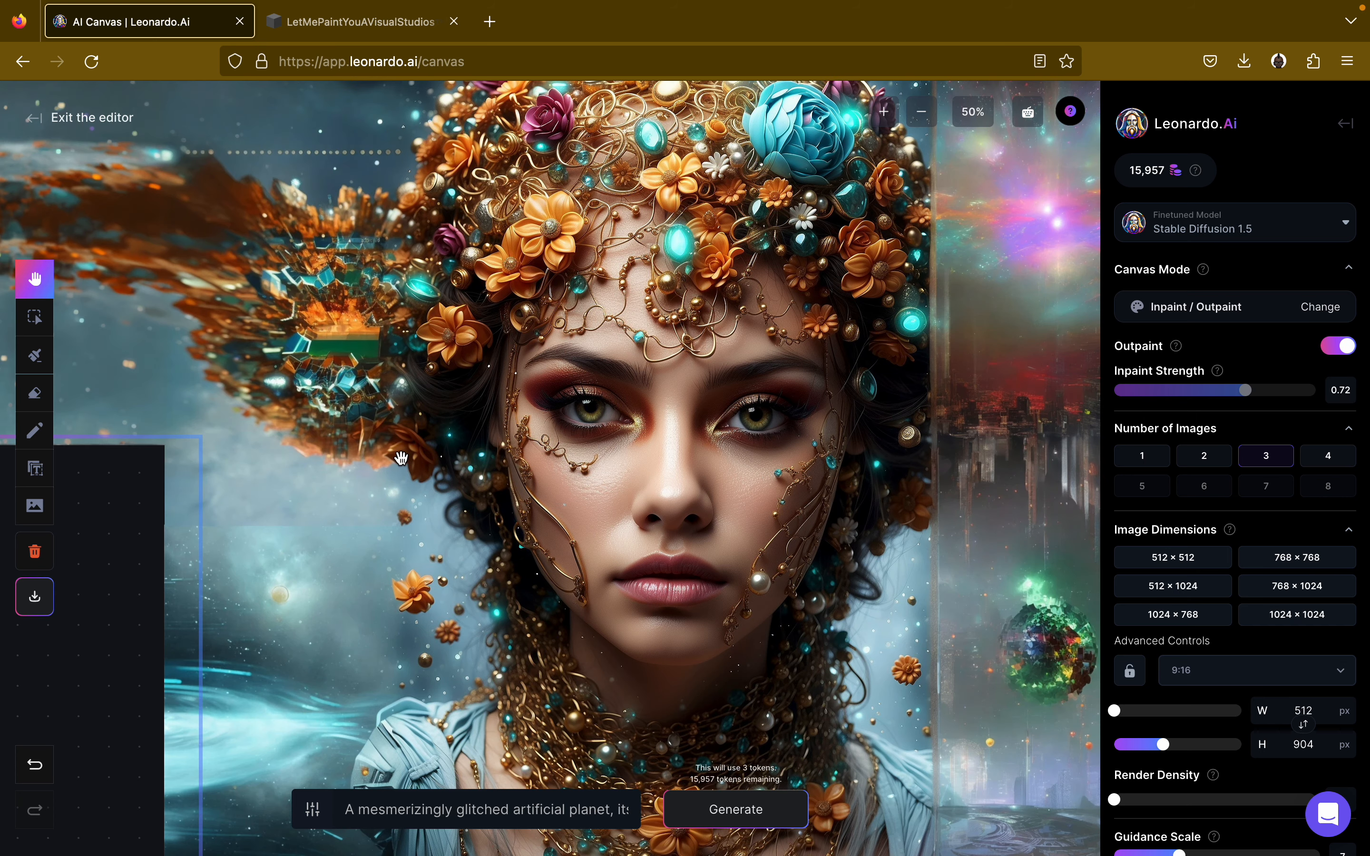
scroll(401, 458, "left", 10)
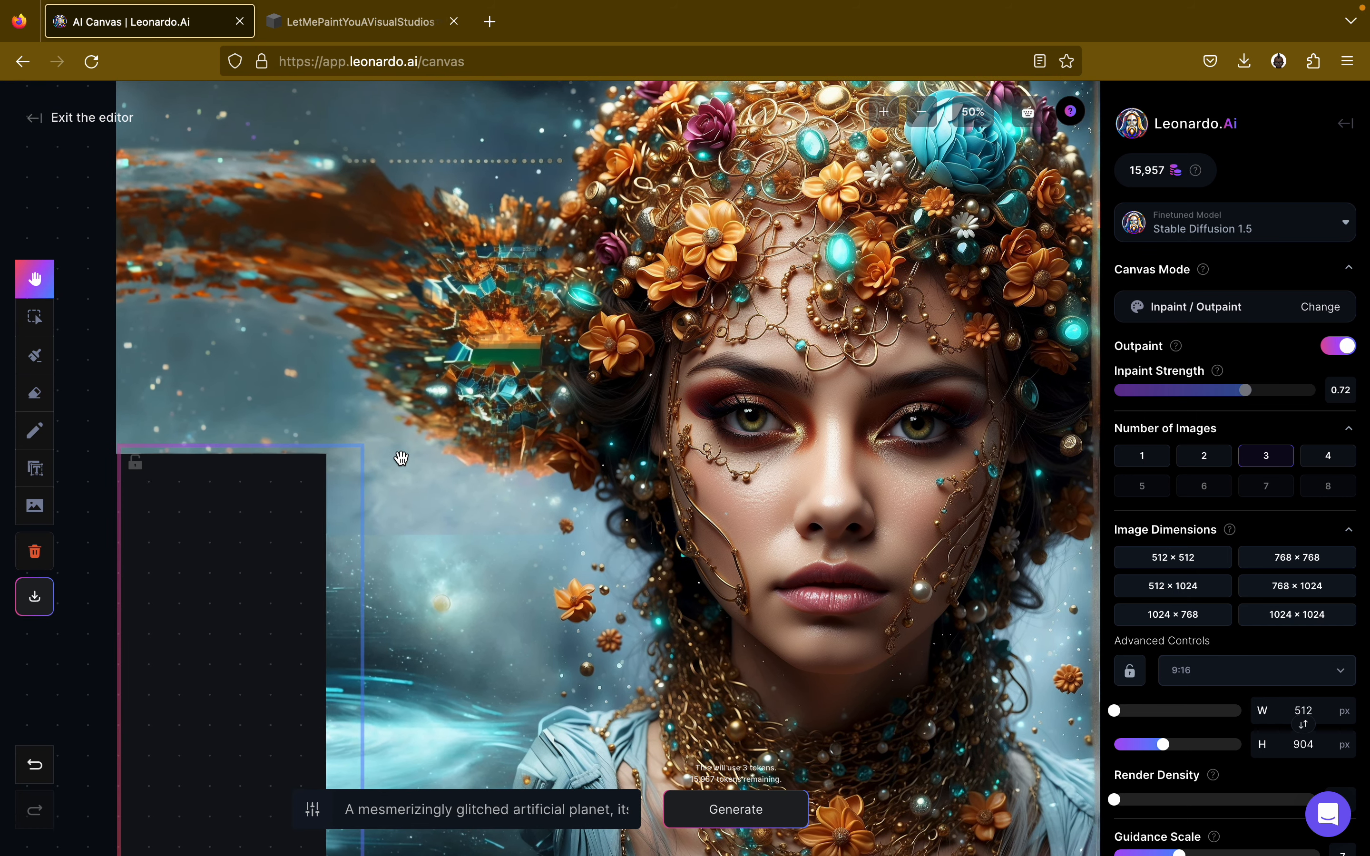
left_click_drag(203, 496, 148, 501)
left_click(35, 317)
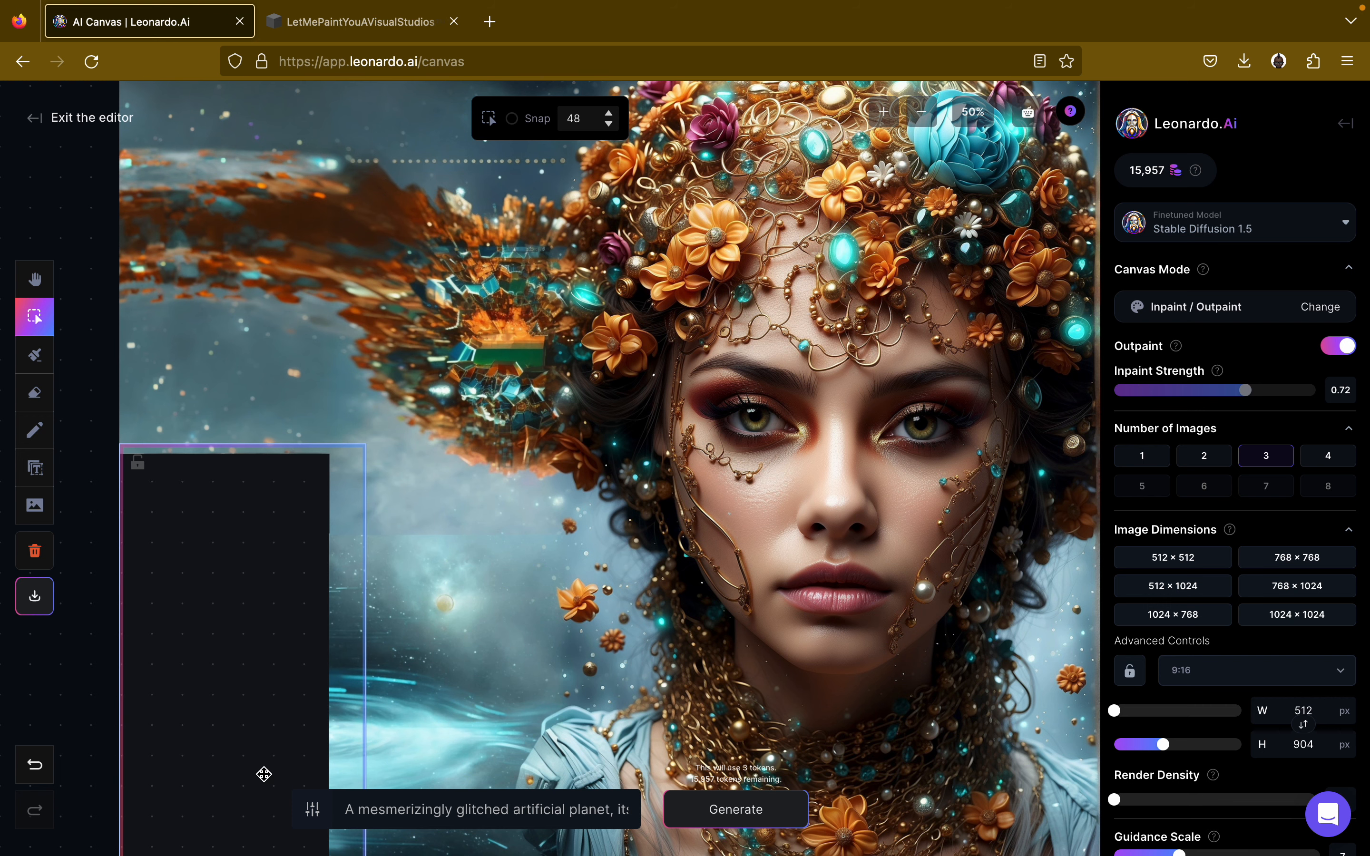
left_click(736, 816)
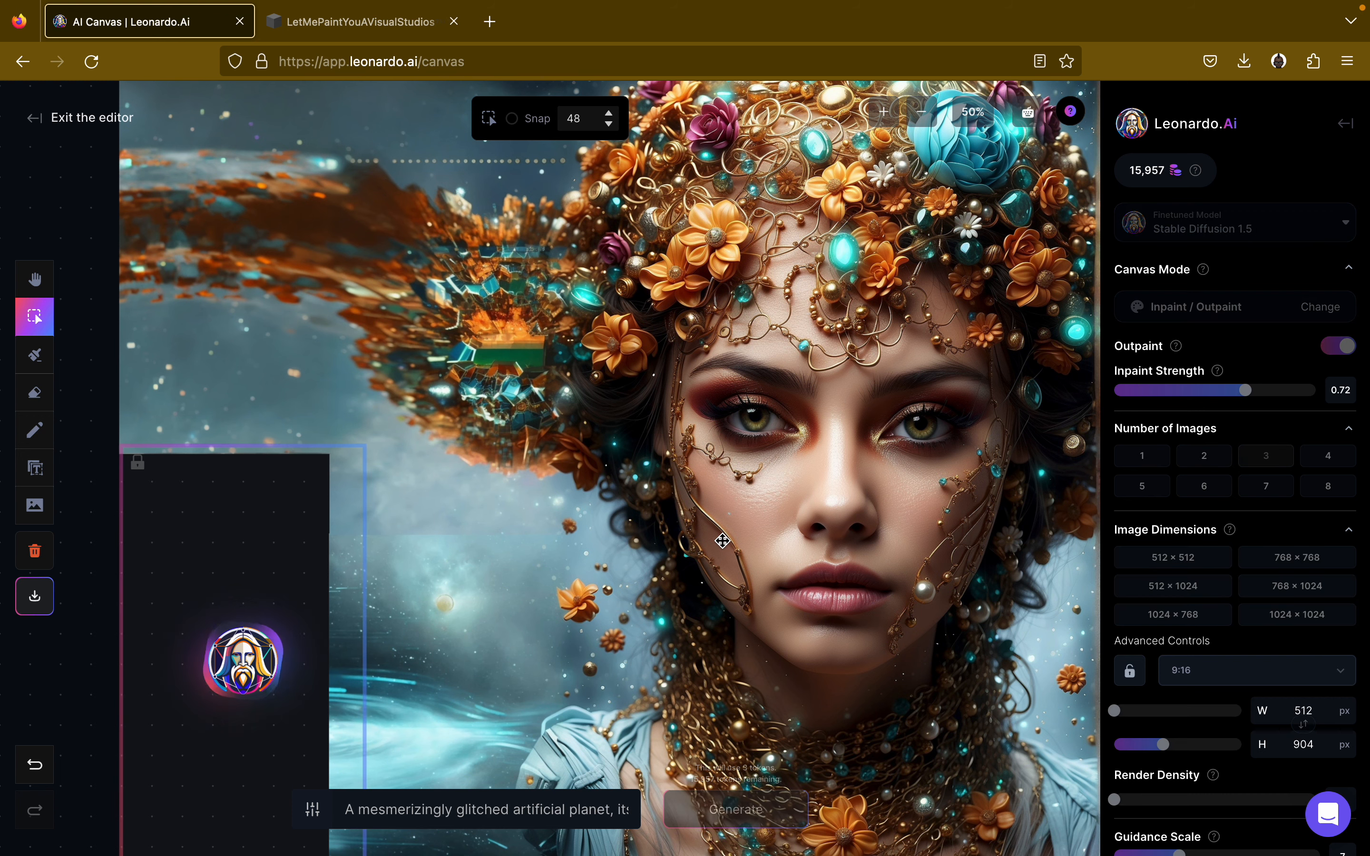
scroll(723, 541, "down", 3)
scroll(723, 541, "down", 1)
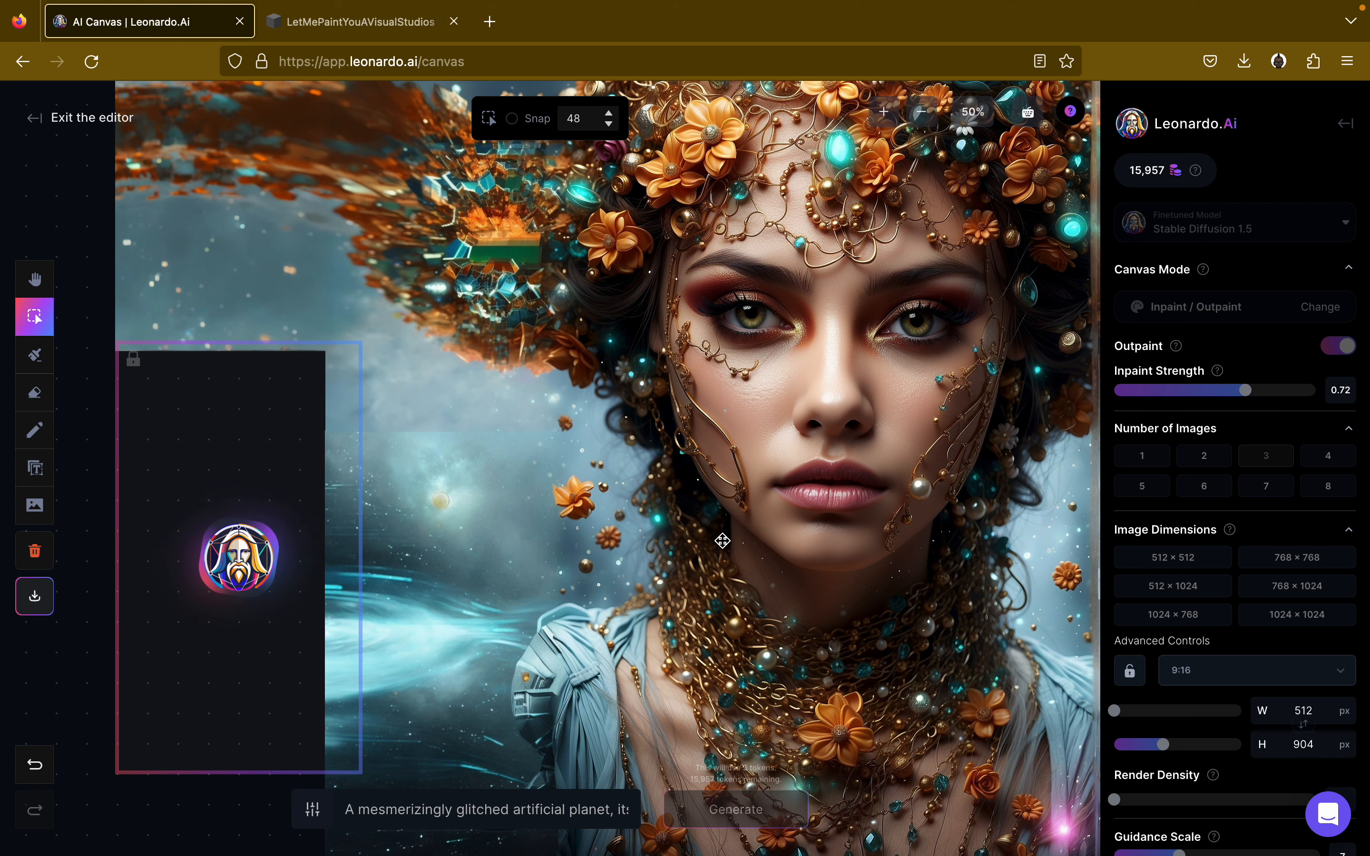
scroll(723, 541, "down", 1)
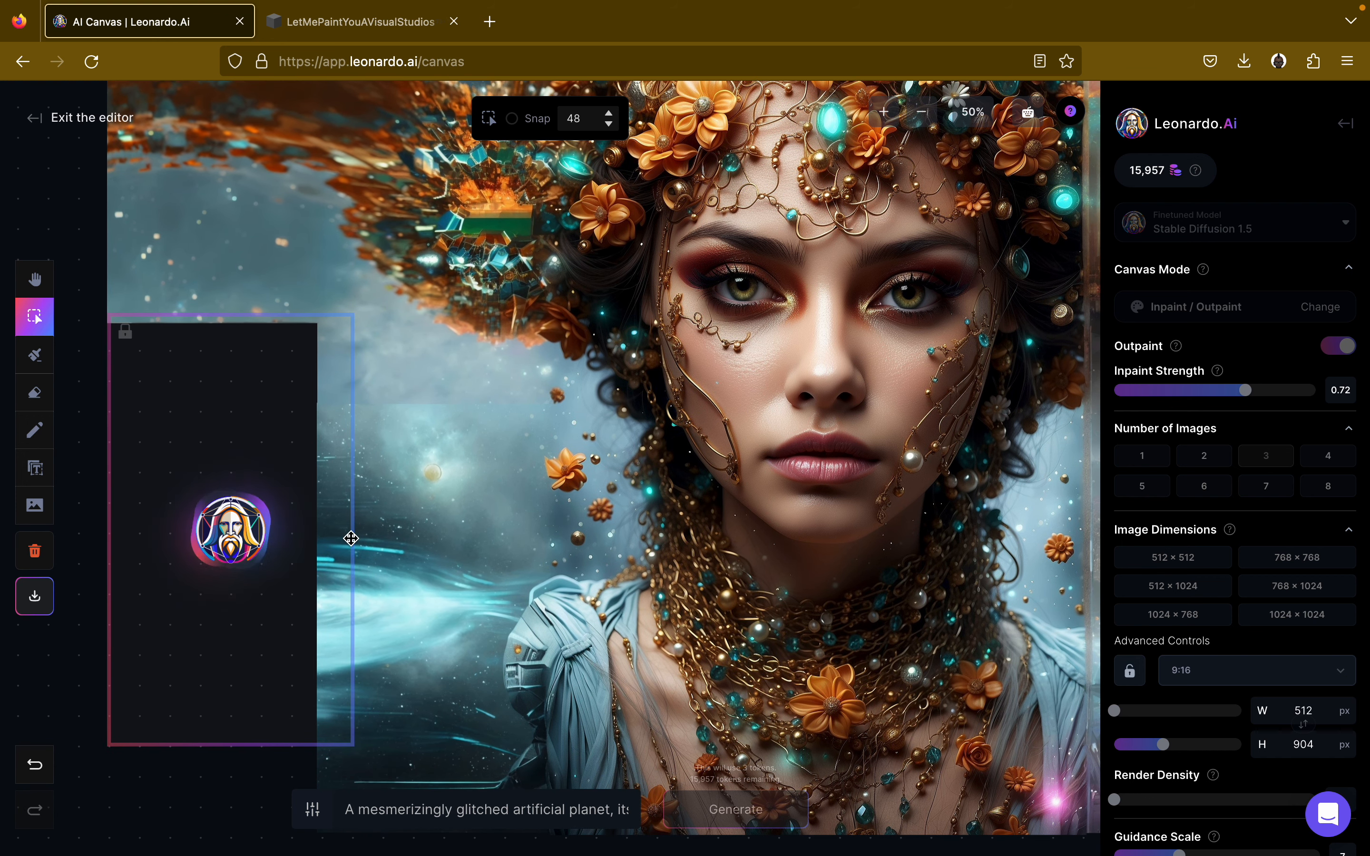
key("h")
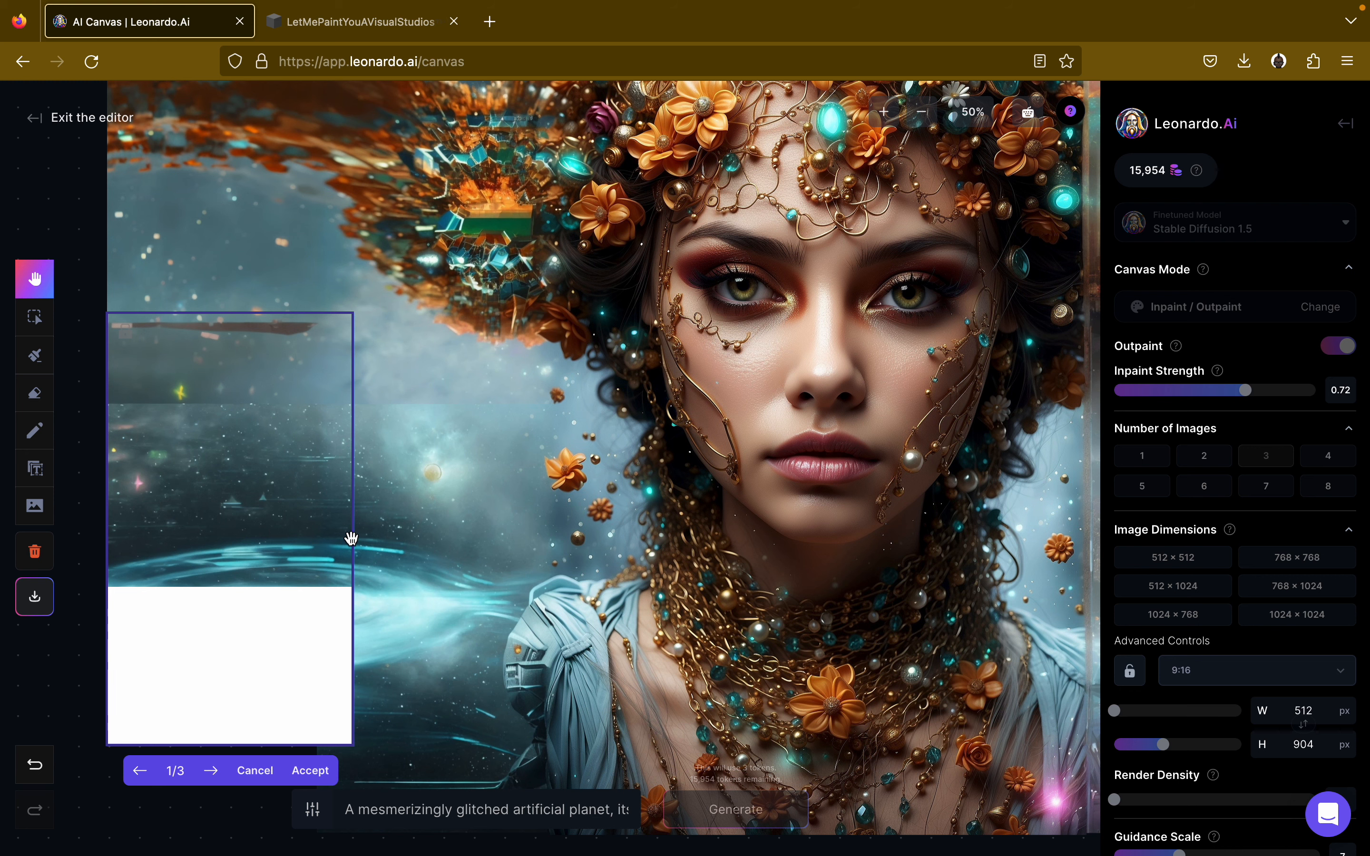
Compare the regenerated variants for the lower left gap and discard them.
scroll(489, 582, "down", 2)
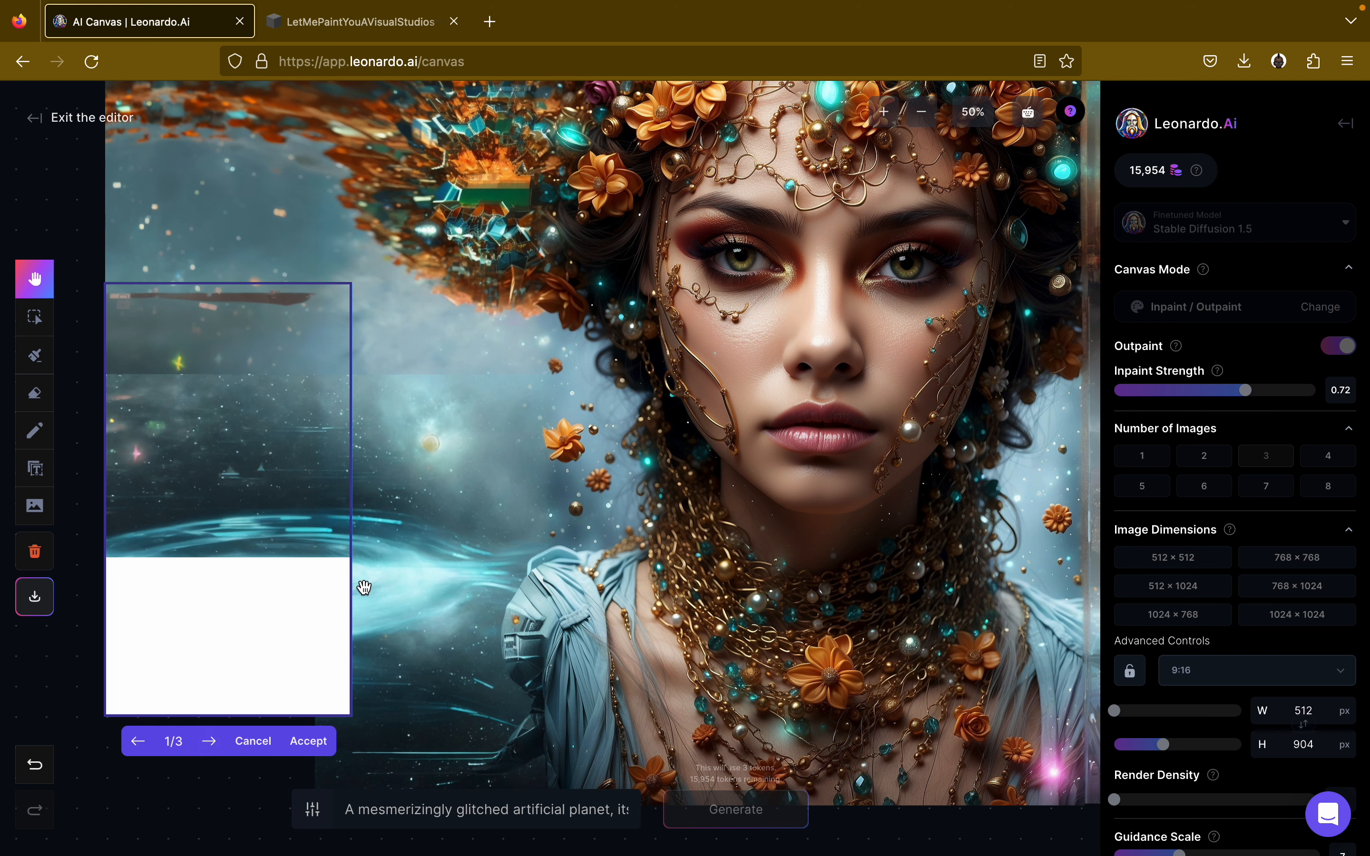
scroll(249, 458, "down", 1)
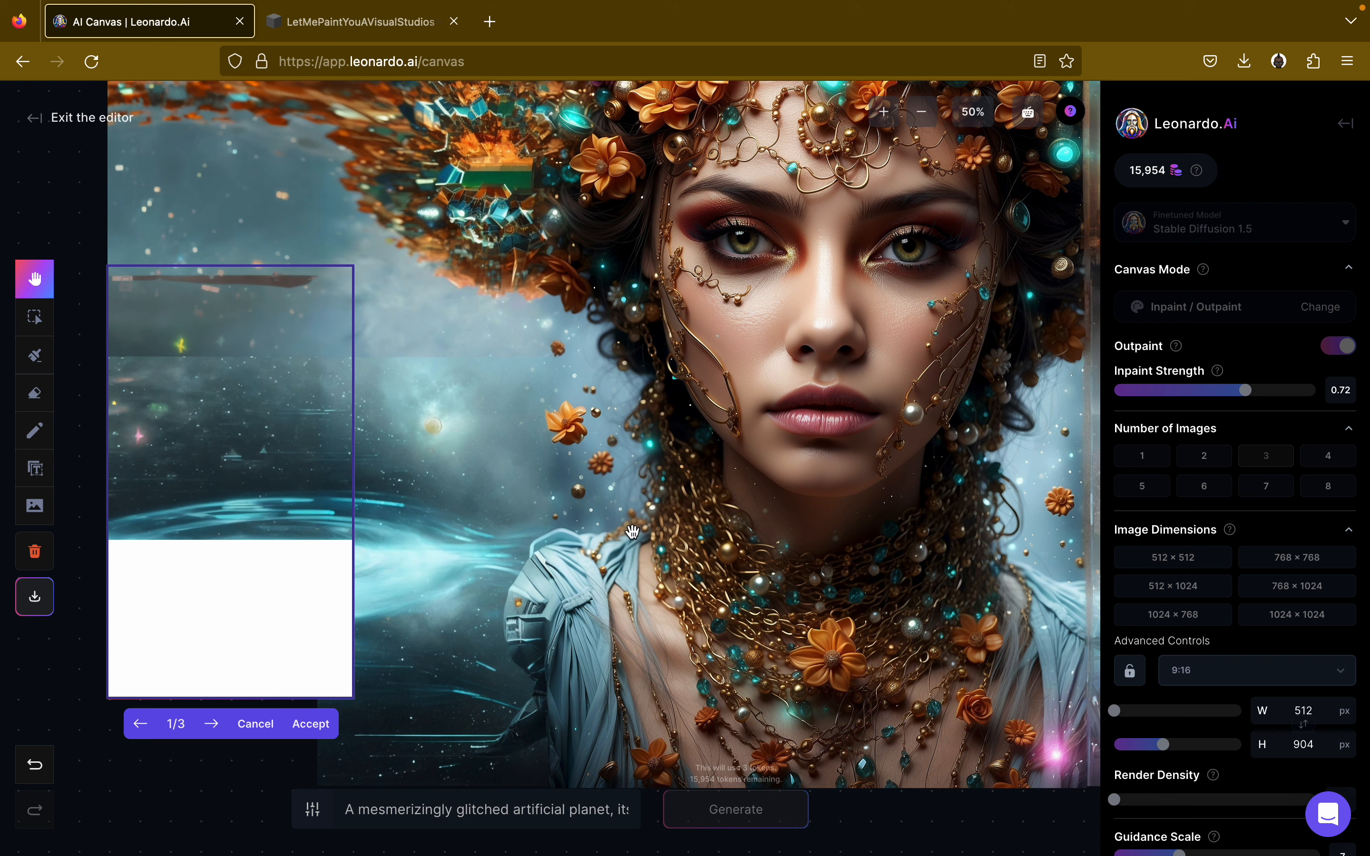
left_click(921, 114)
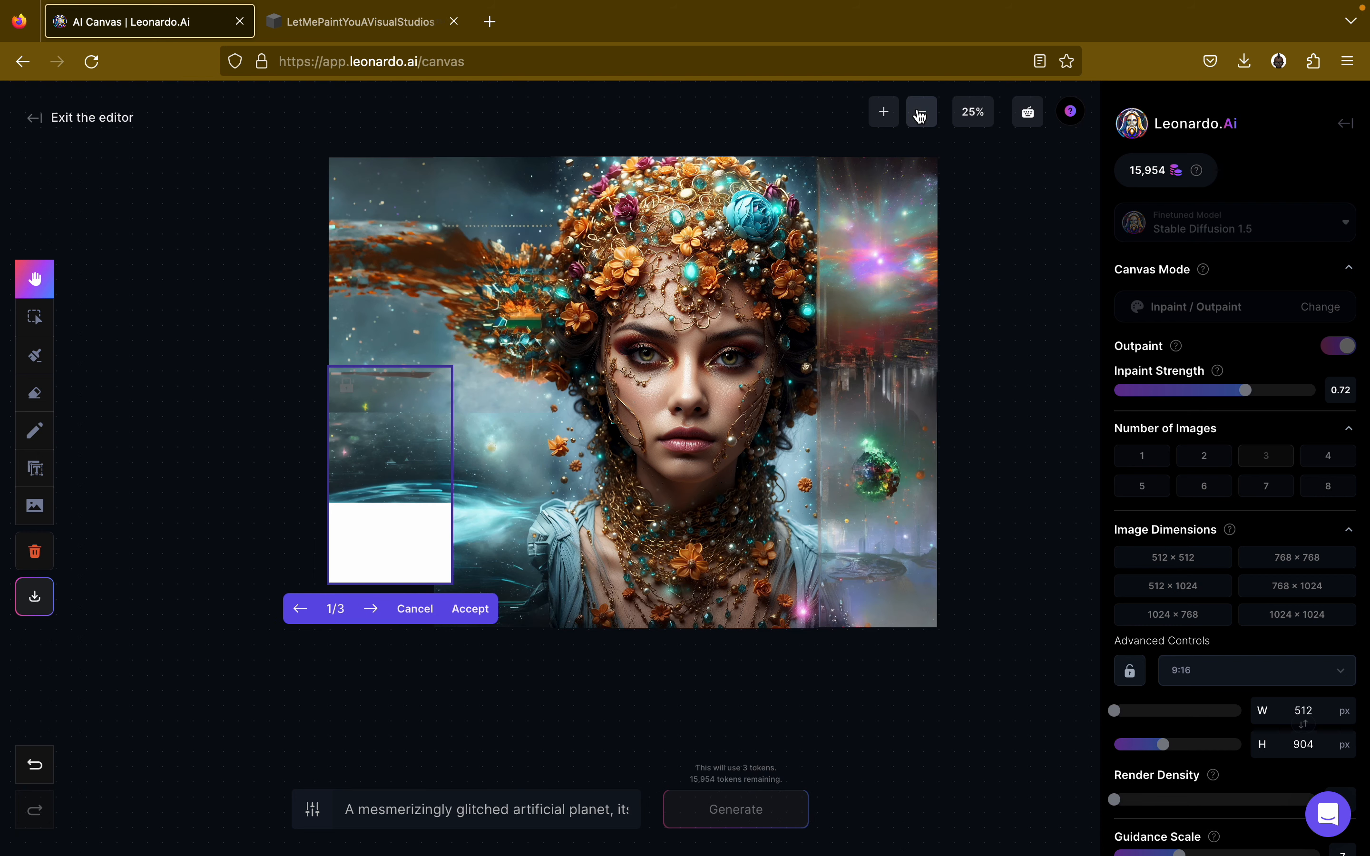
left_click(373, 609)
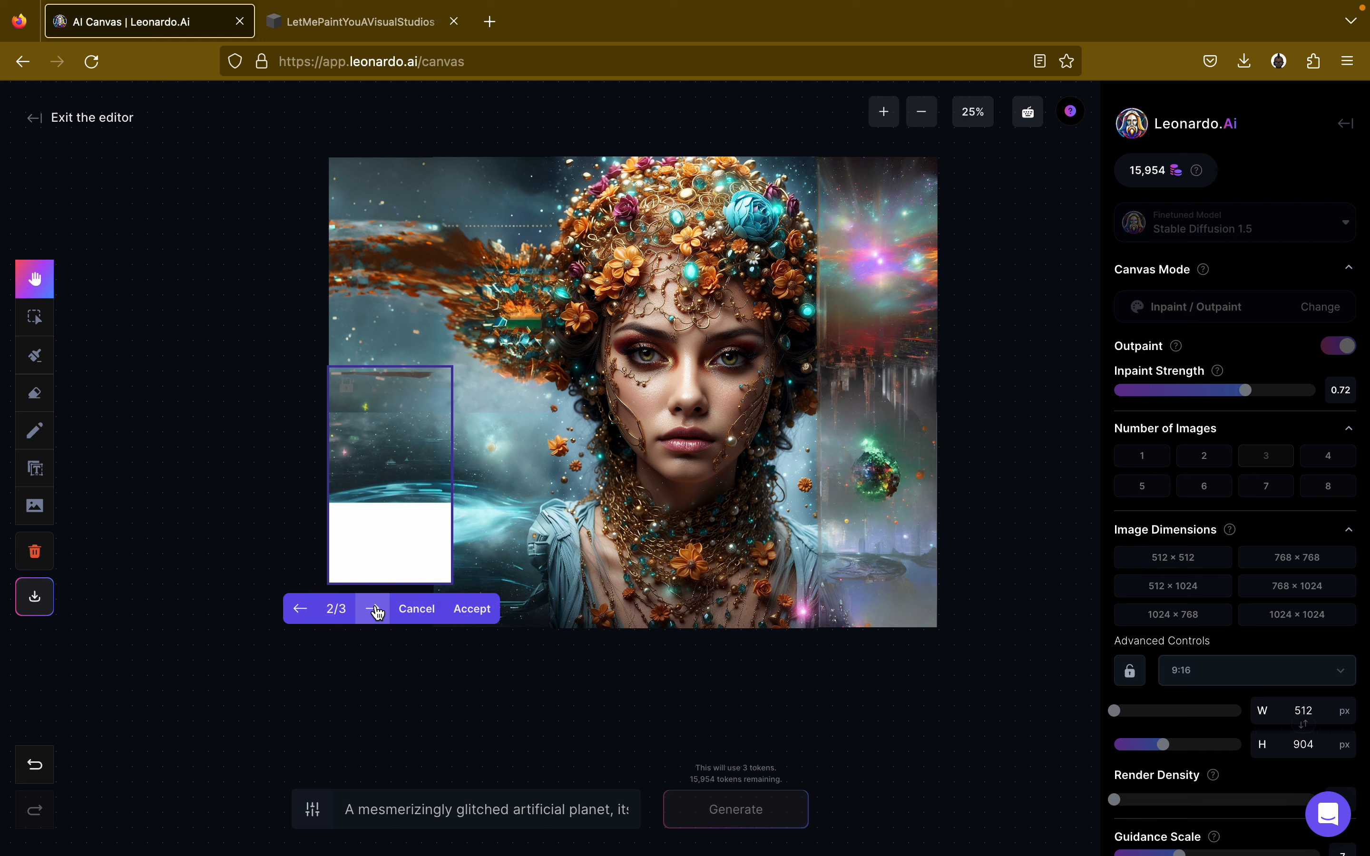
left_click(373, 610)
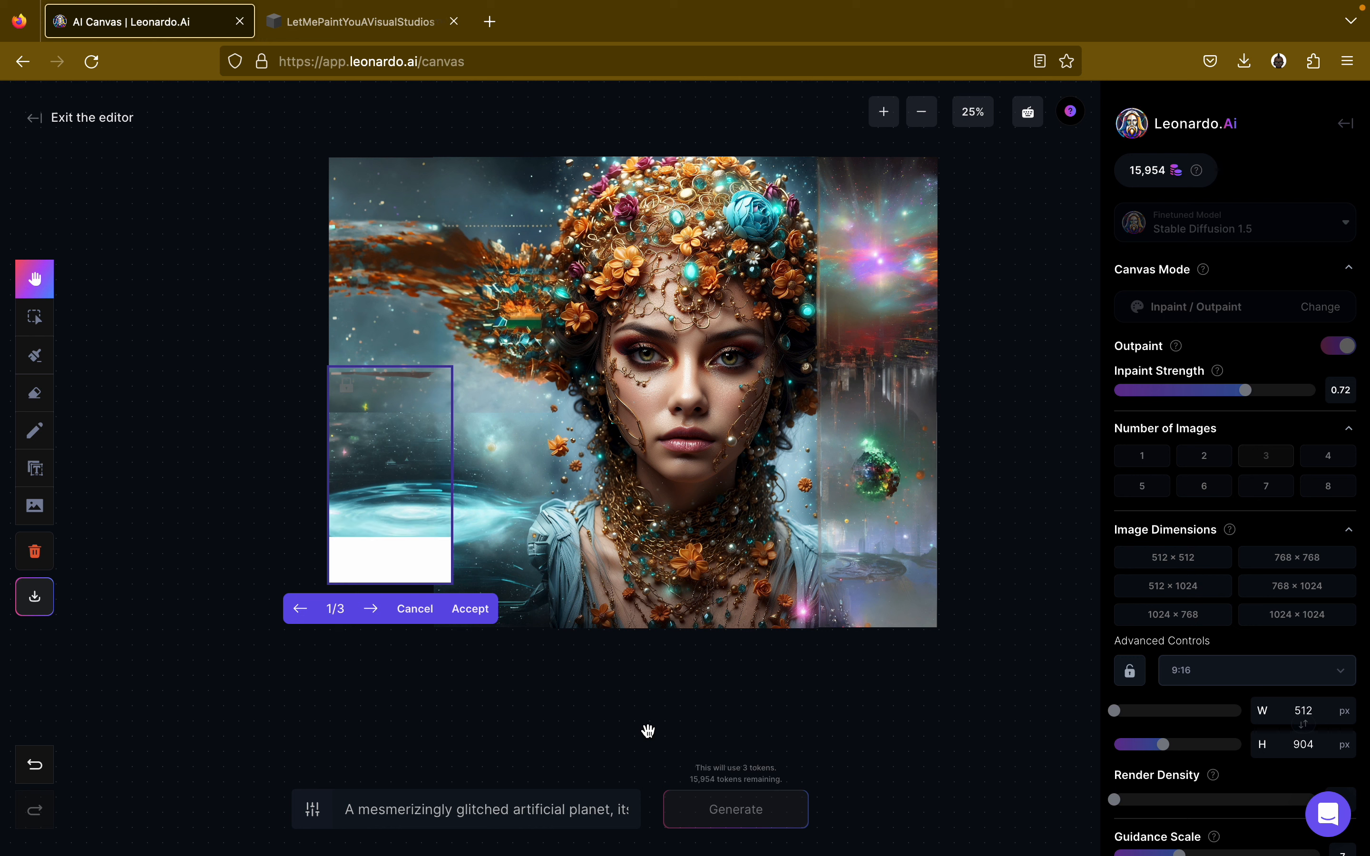
left_click(369, 609)
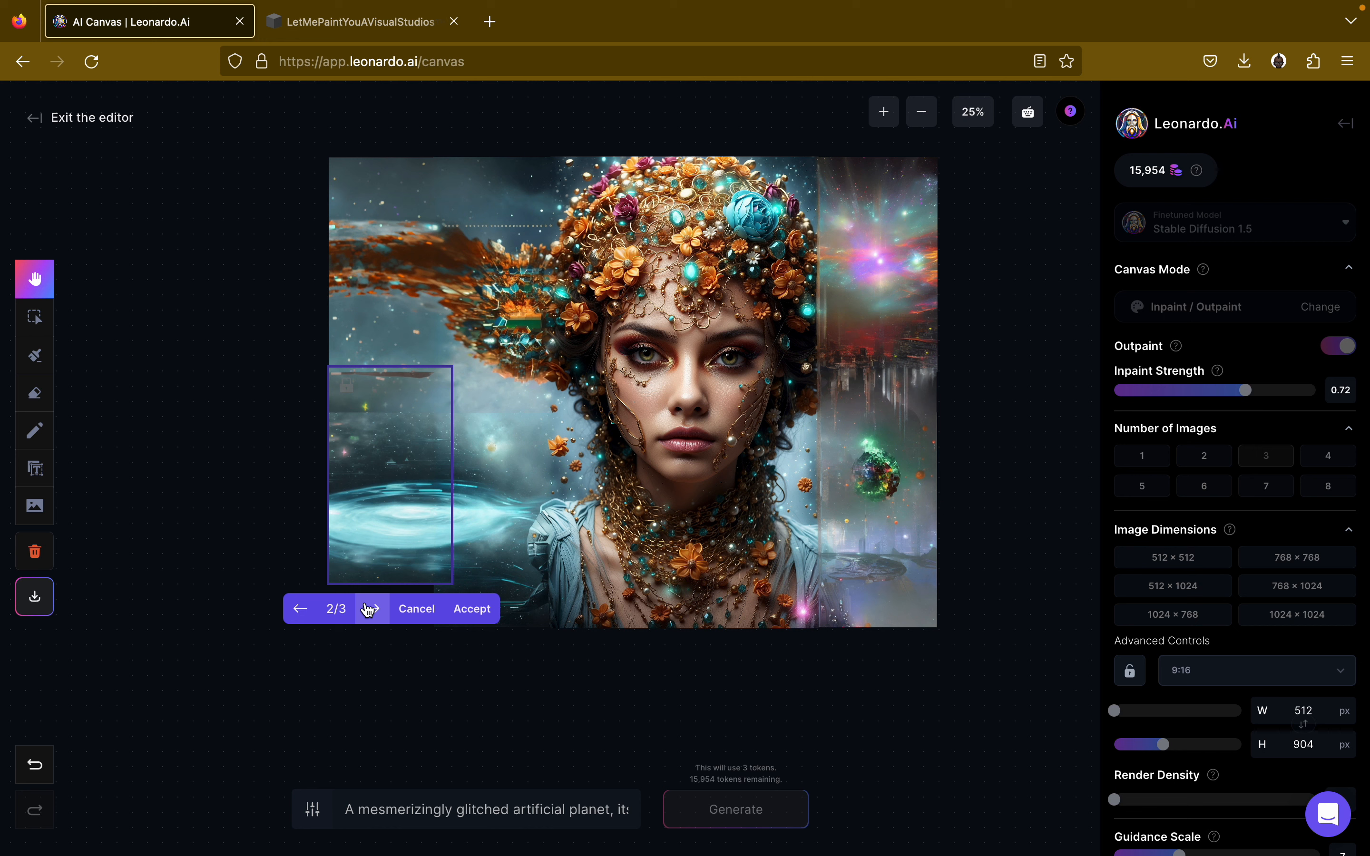
left_click(369, 609)
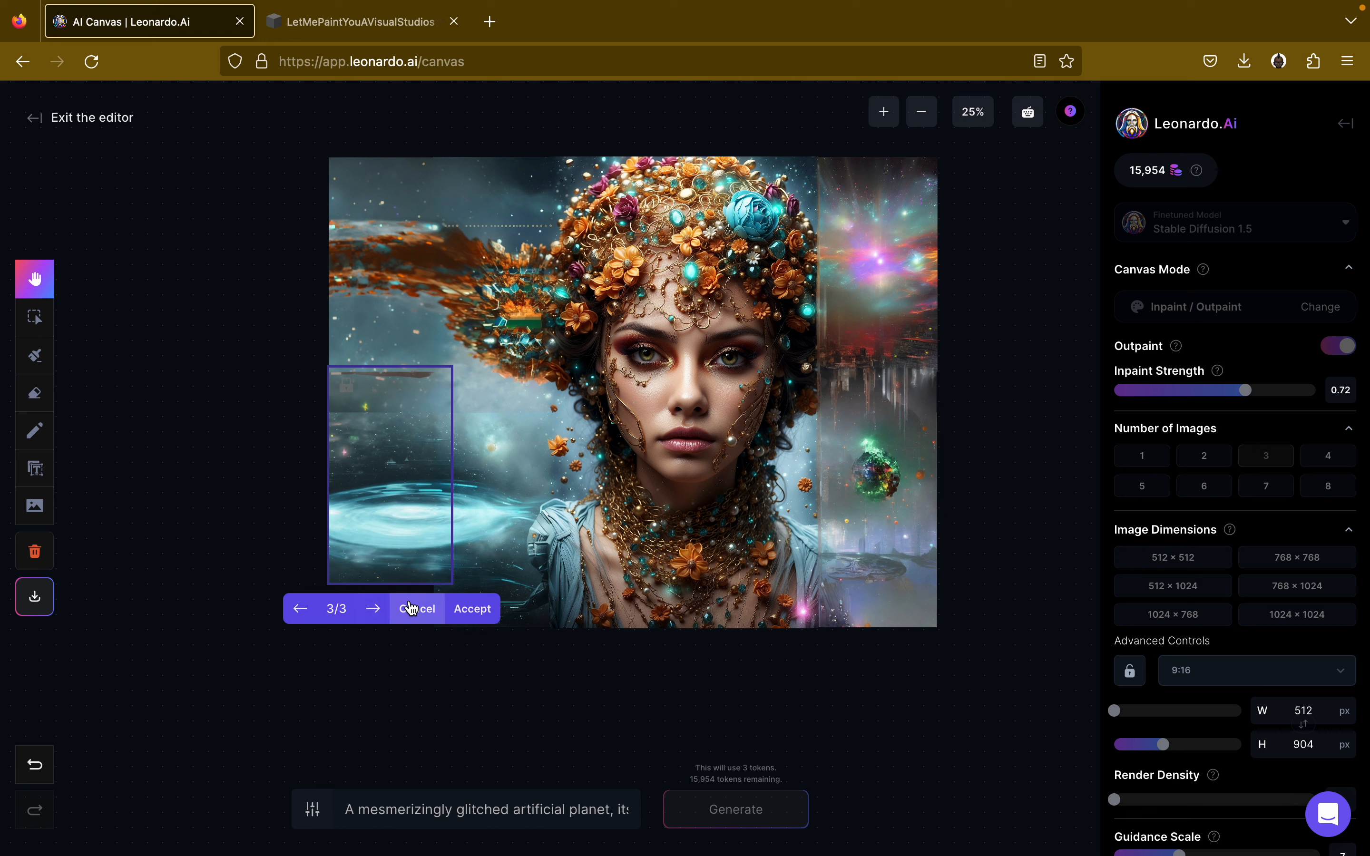
left_click(373, 610)
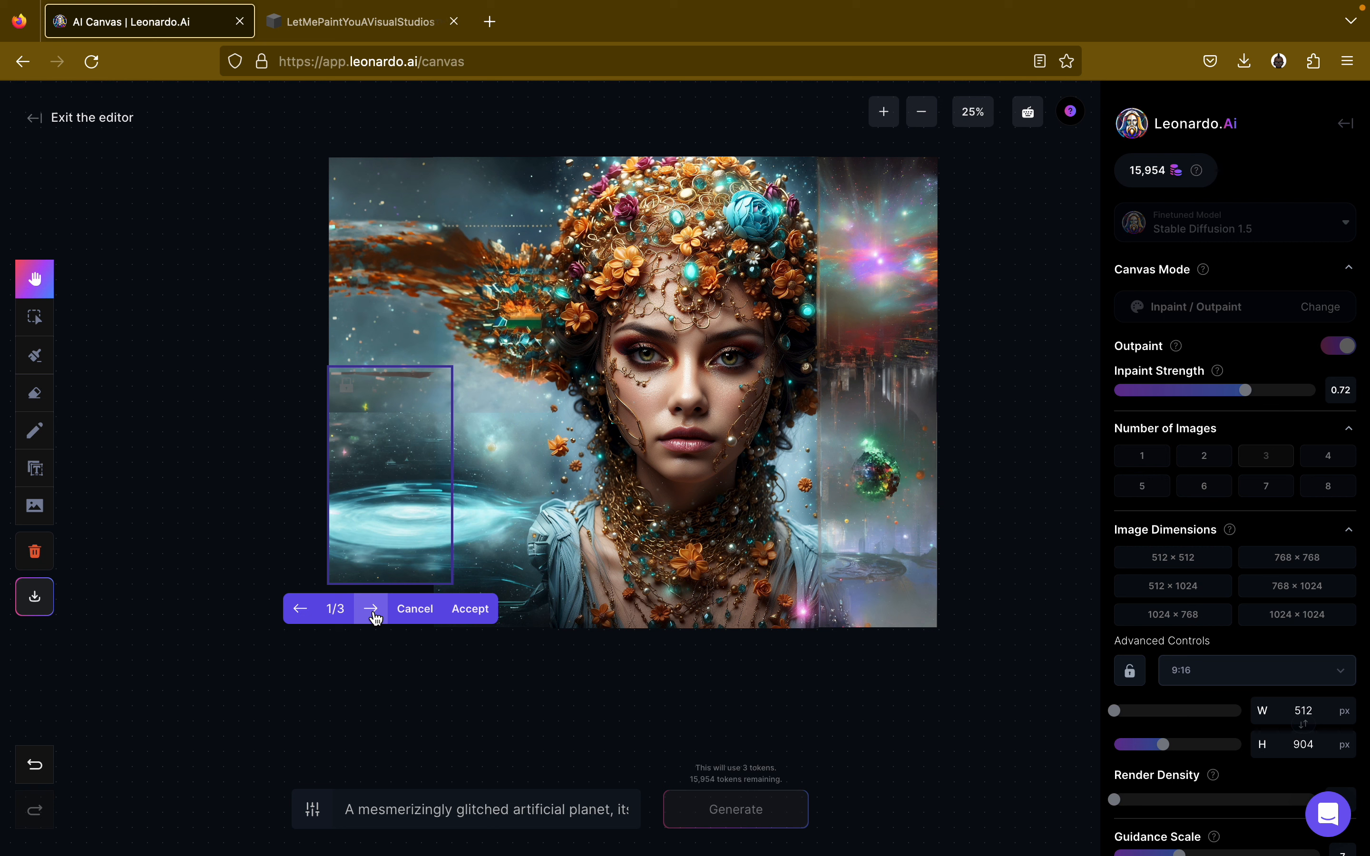
left_click(374, 612)
left_click(373, 610)
left_click(373, 610)
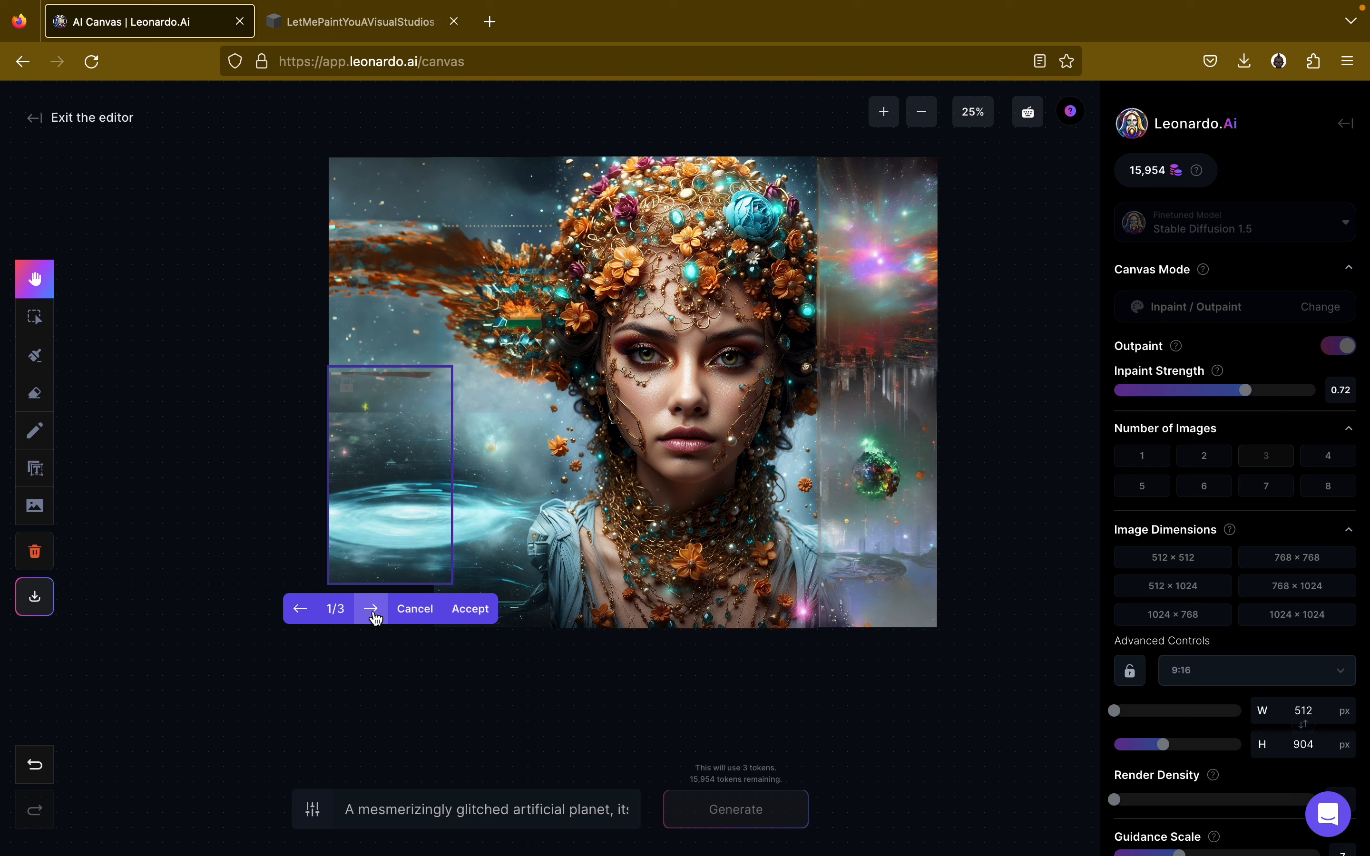
left_click(467, 610)
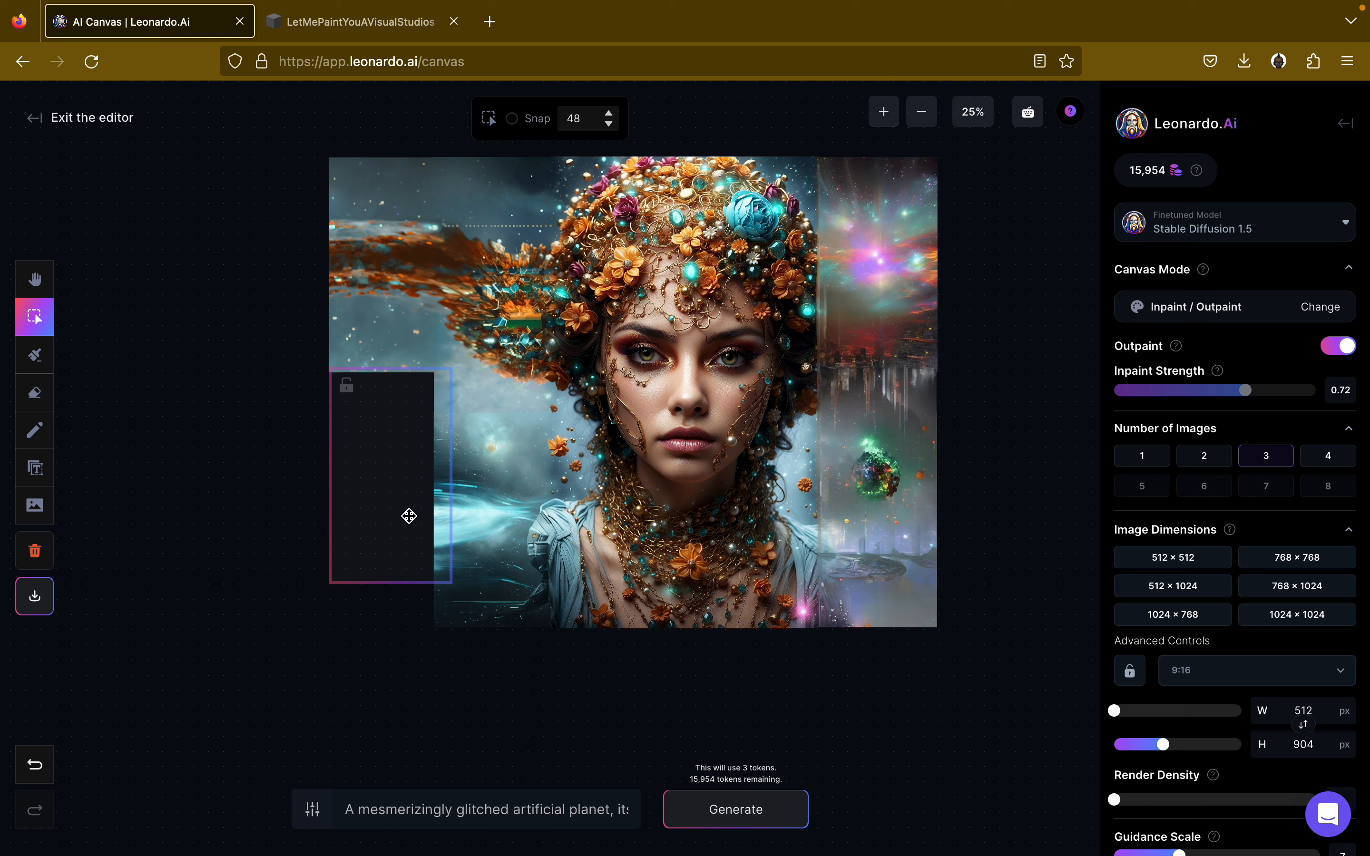
Move the generation frame down in the lower left gap so its bottom lines up with the artwork's lower edge.
left_click_drag(408, 516, 405, 561)
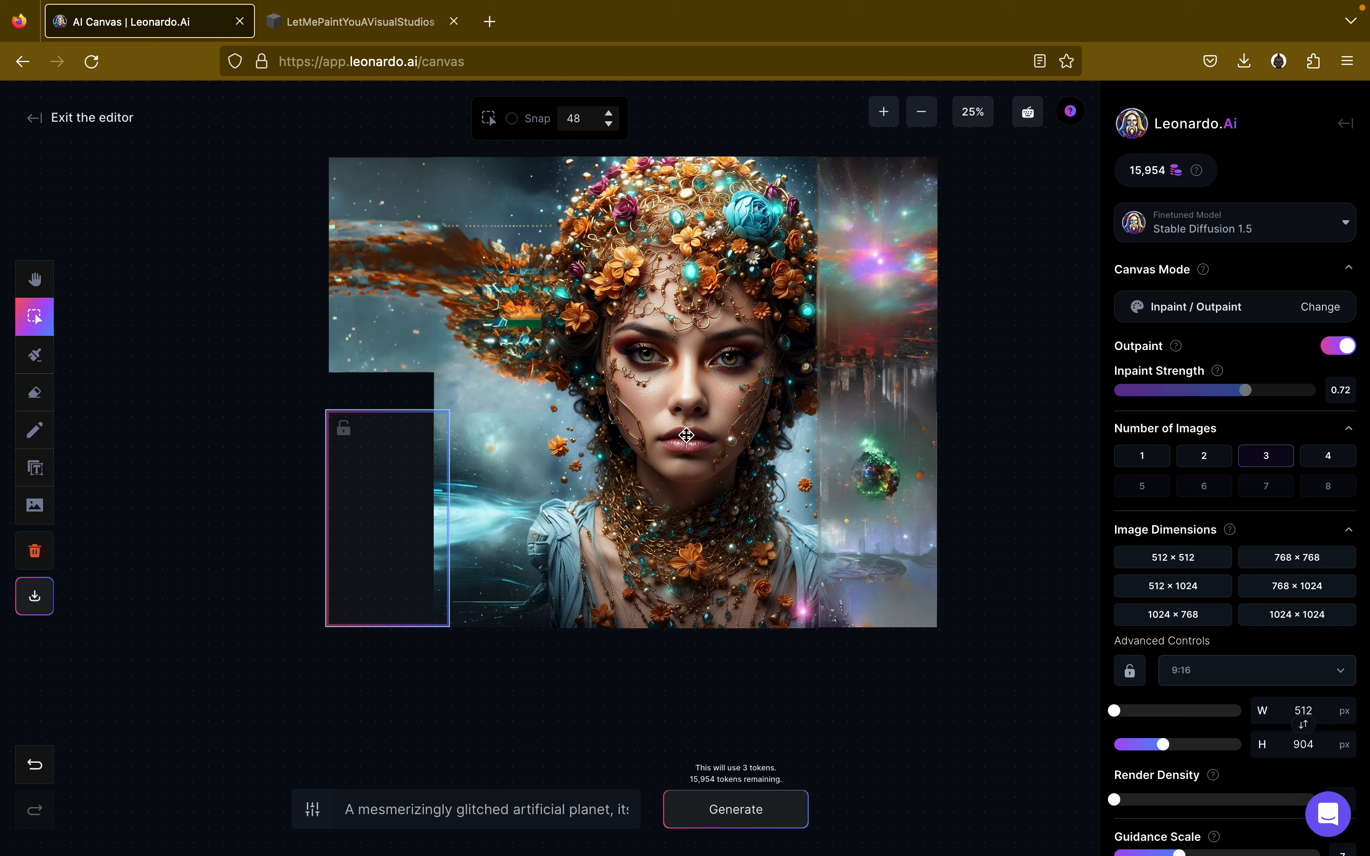
Take the browser window out of full-screen mode.
mouse_move(238, 3)
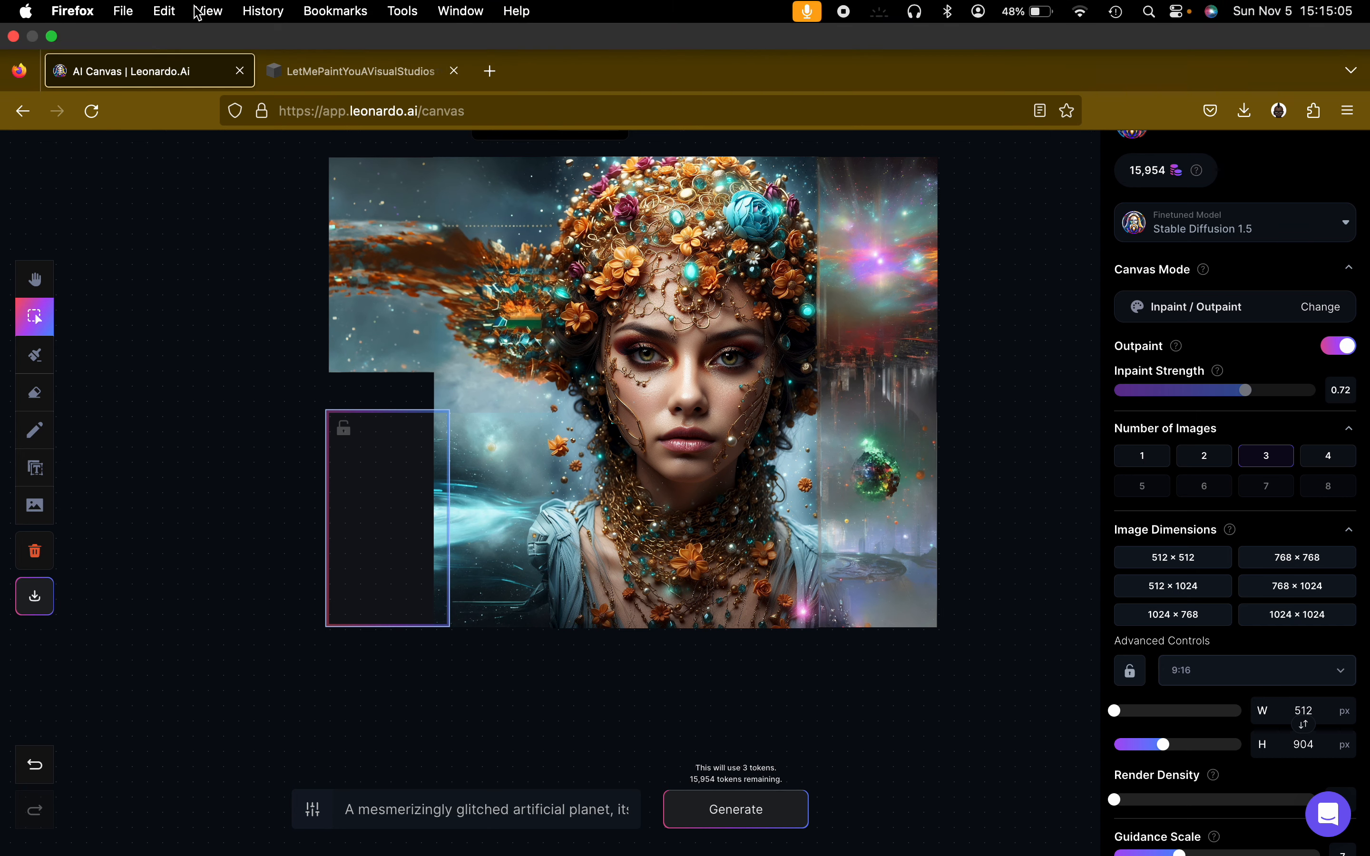
left_click(55, 36)
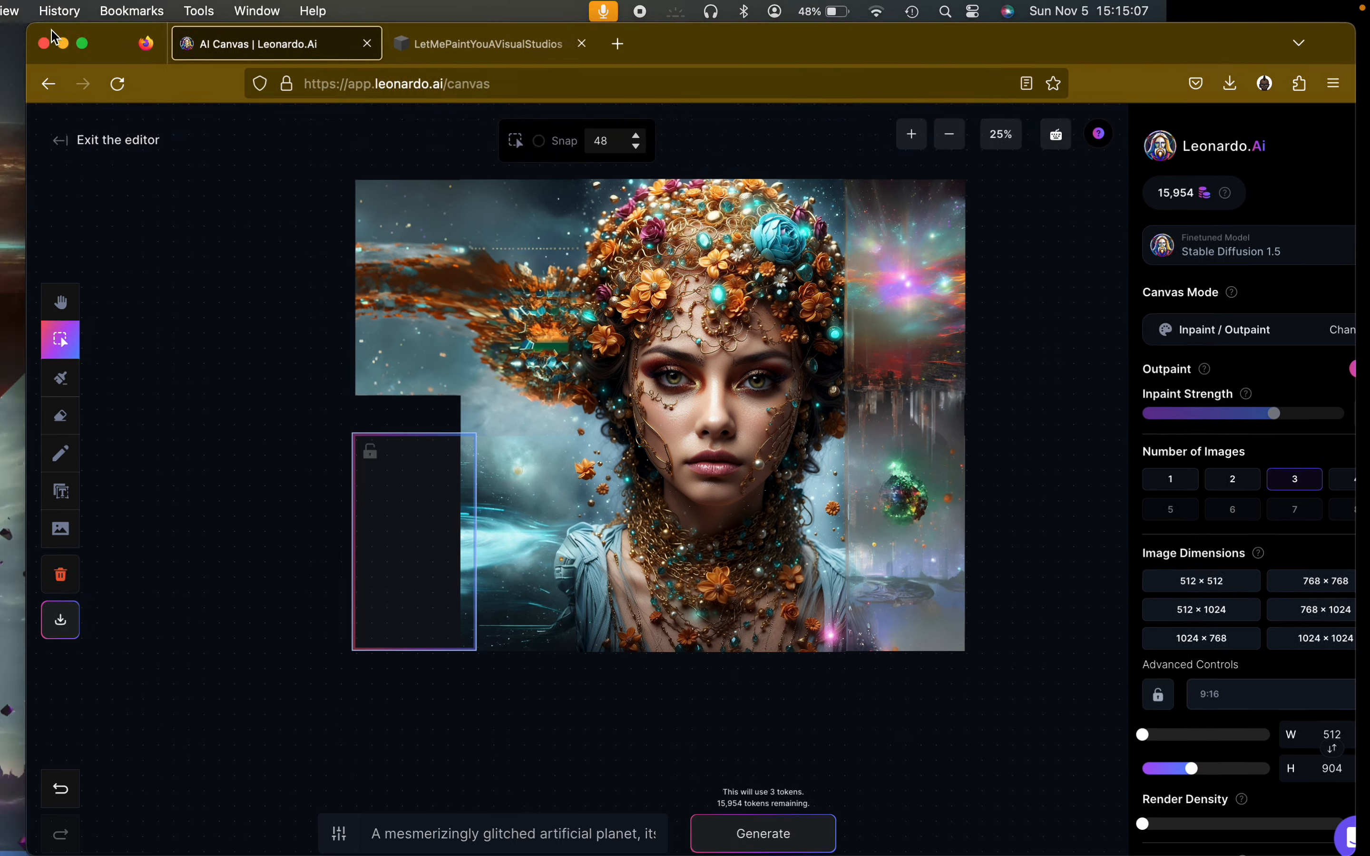